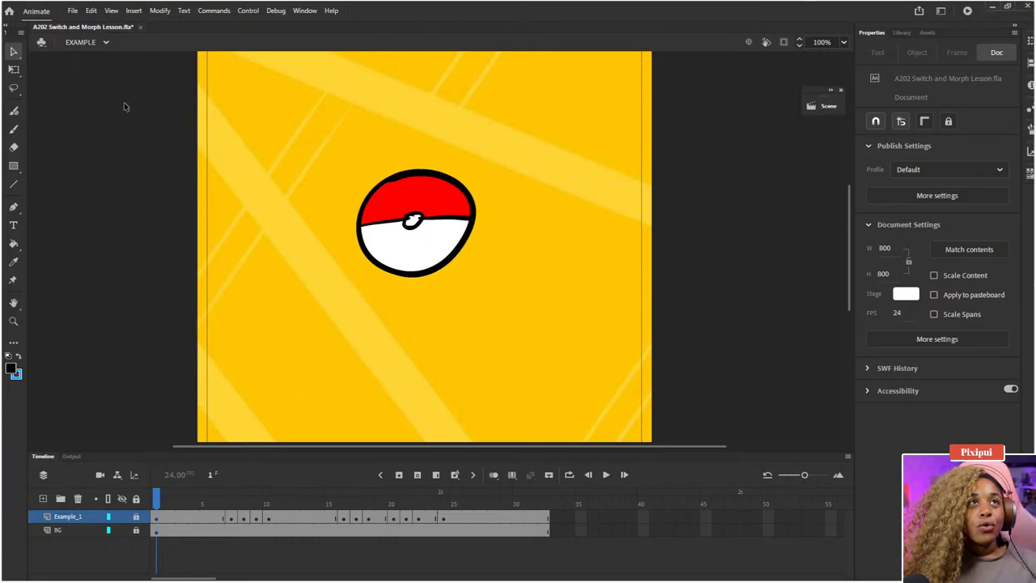
- Switch to the MORPHING scene and then back to the EXAMPLE scene
left_click(102, 42)
left_click(97, 93)
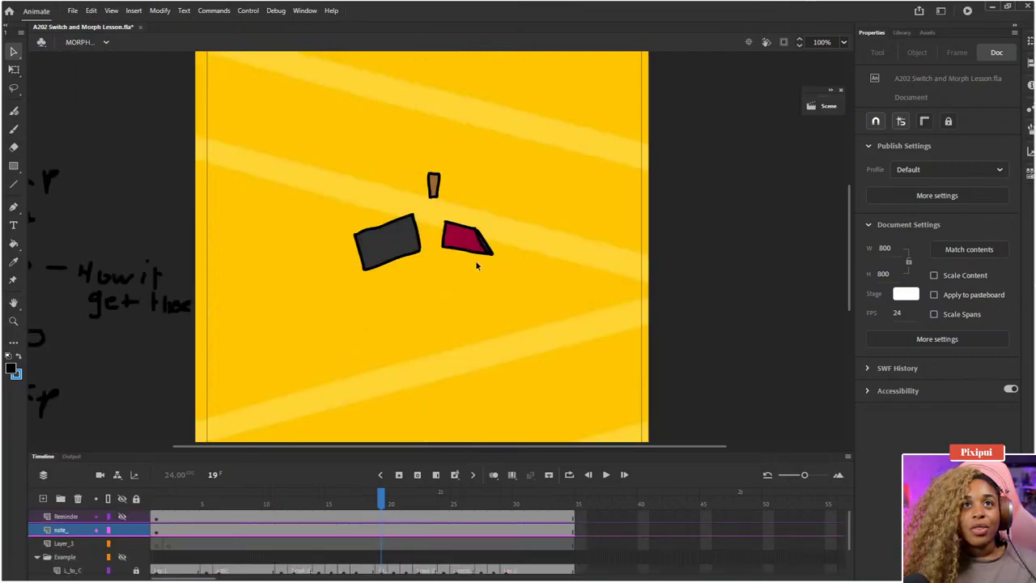
left_click(107, 44)
left_click(106, 63)
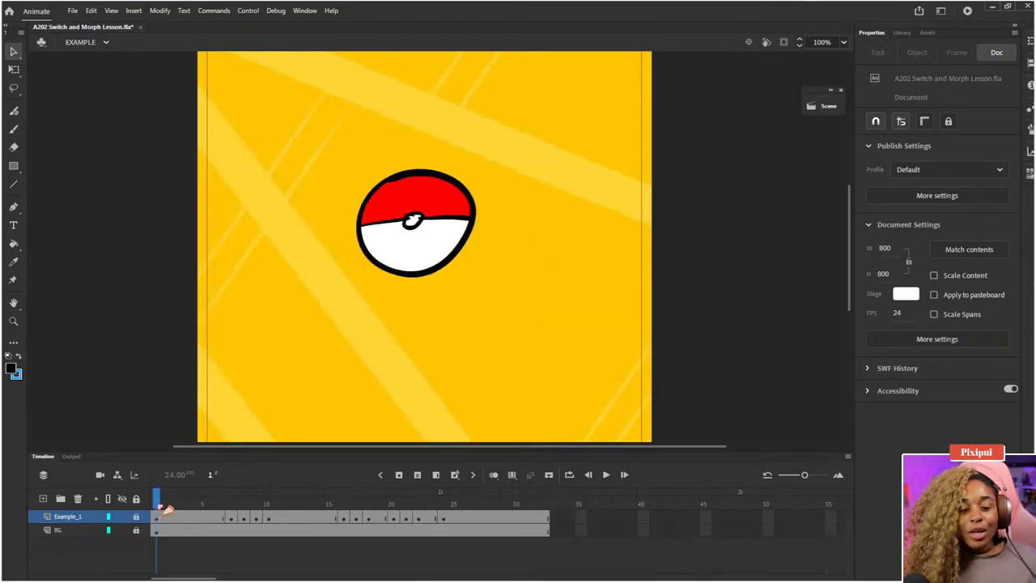
- Scrub and play the EXAMPLE animation, then stop it and rewind to frame 1
left_click_drag(166, 508, 63, 478)
key("Return")
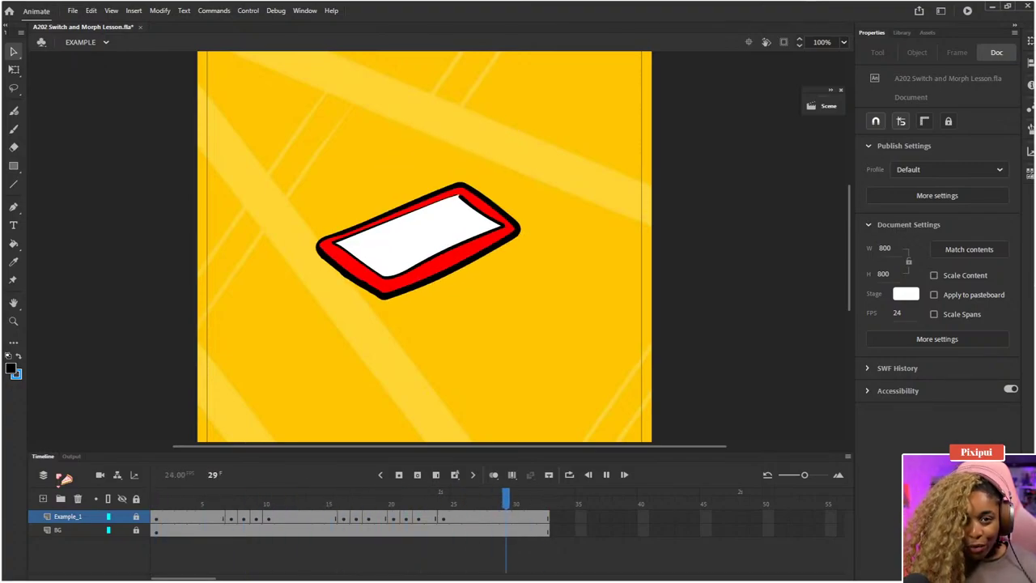
key("Return")
left_click_drag(179, 499, 154, 498)
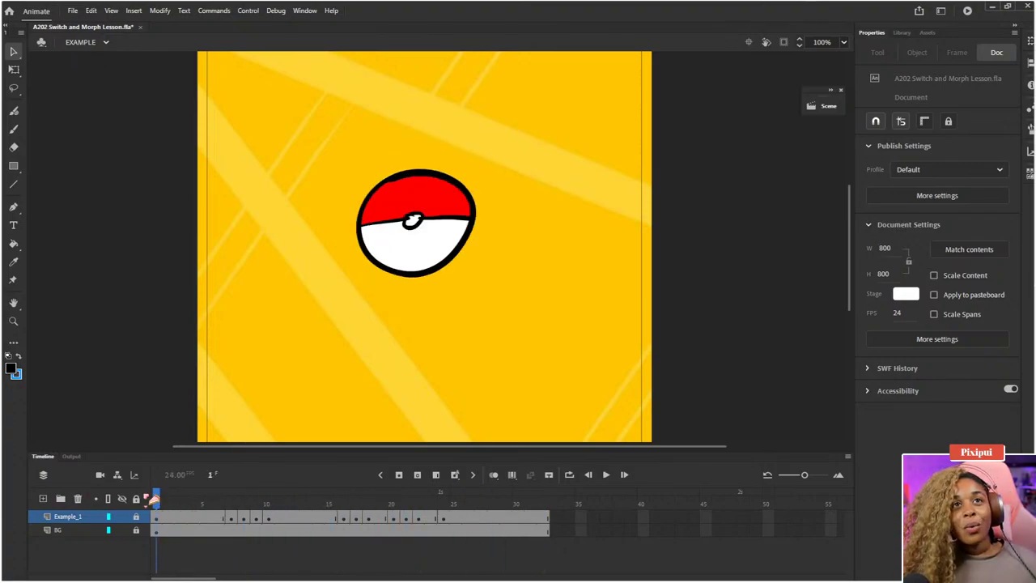
- Inspect the animation at frames 30, 5, 9, 20, 23 and 27
left_click(519, 501)
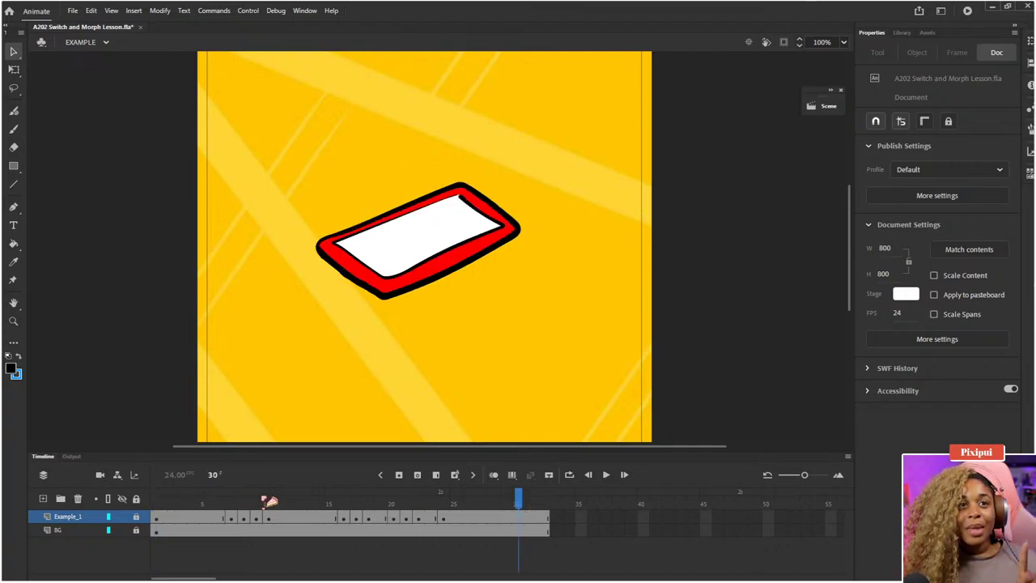
left_click(207, 502)
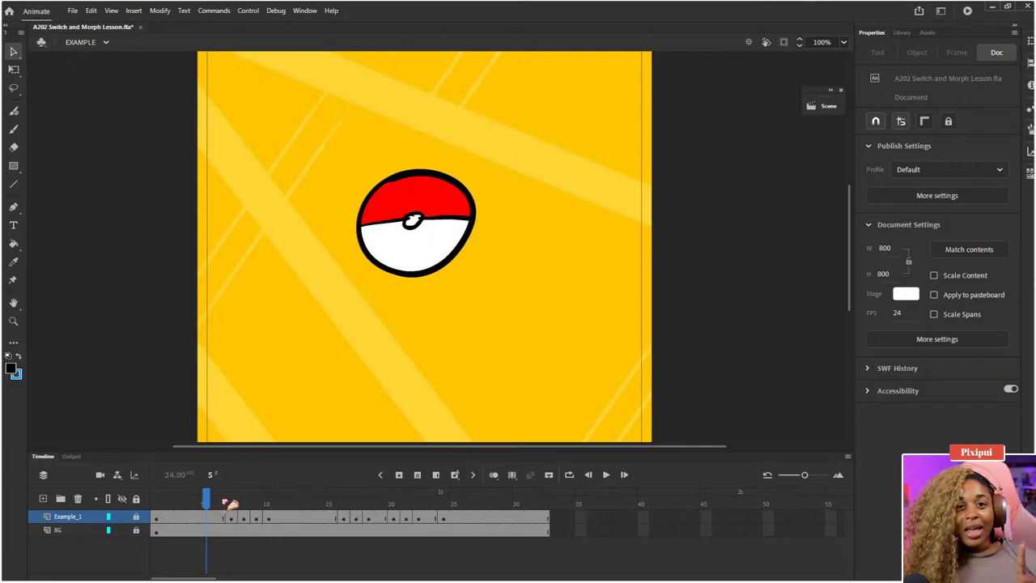
left_click(258, 505)
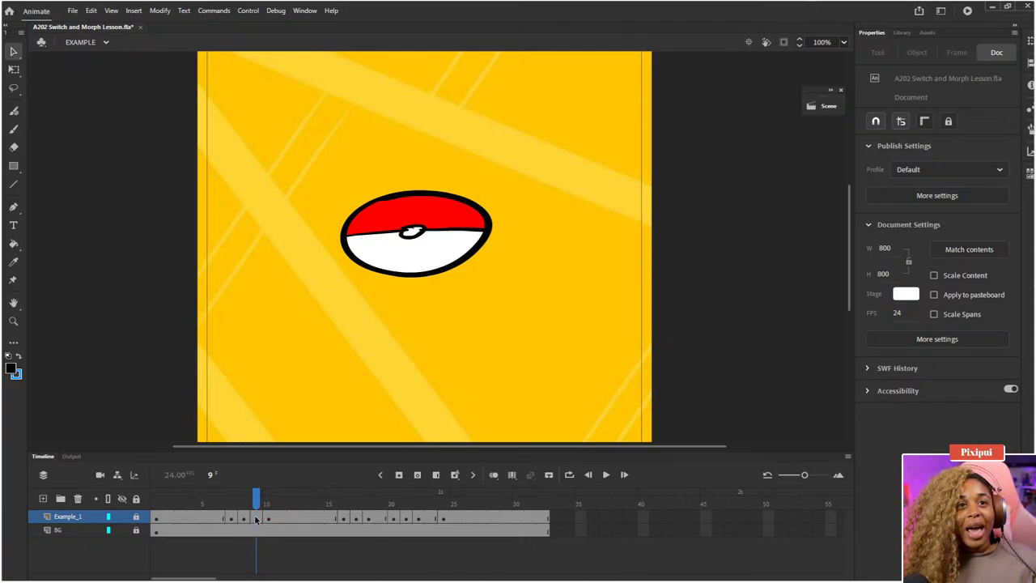
left_click(395, 504)
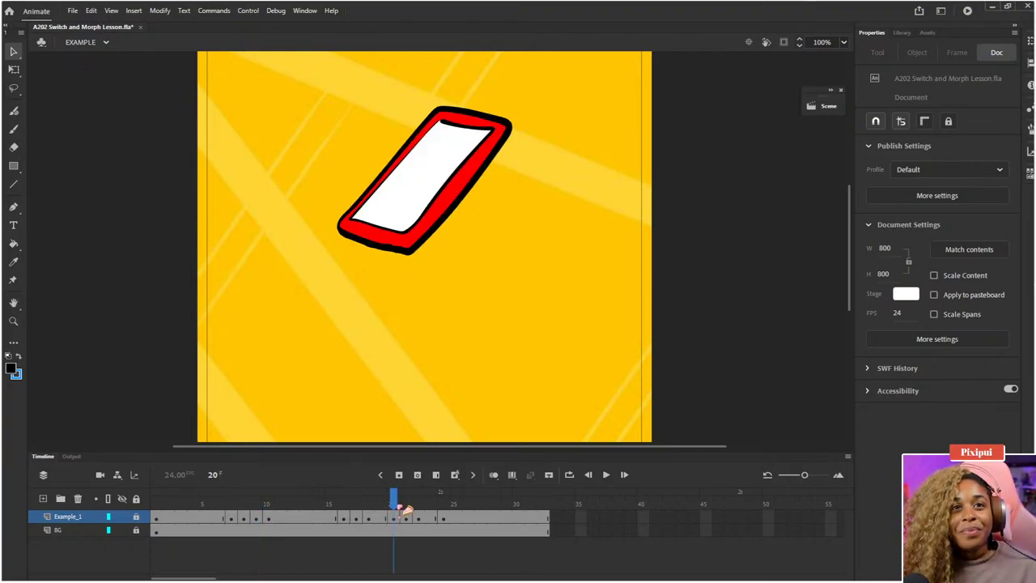
left_click(431, 502)
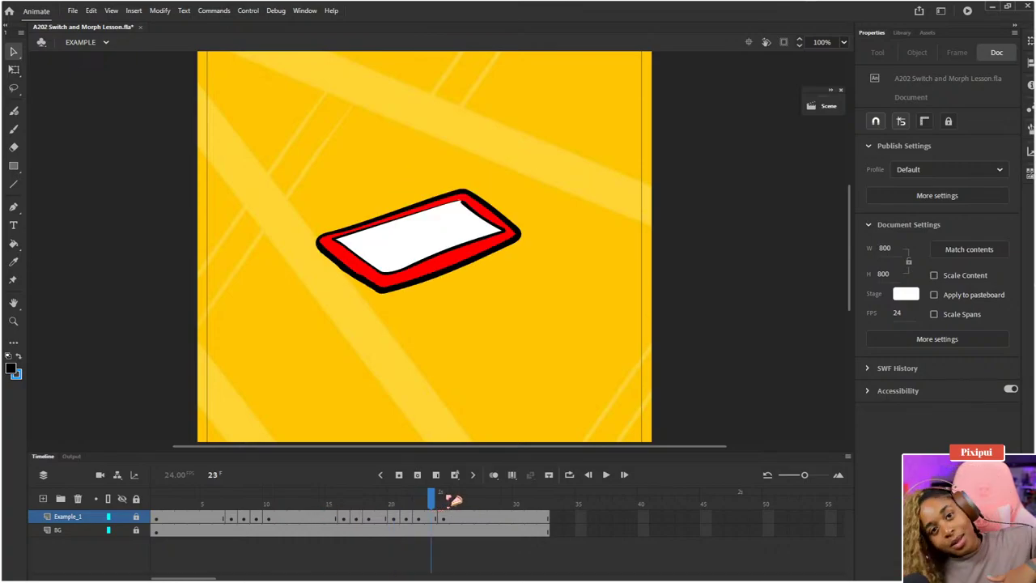
left_click(483, 504)
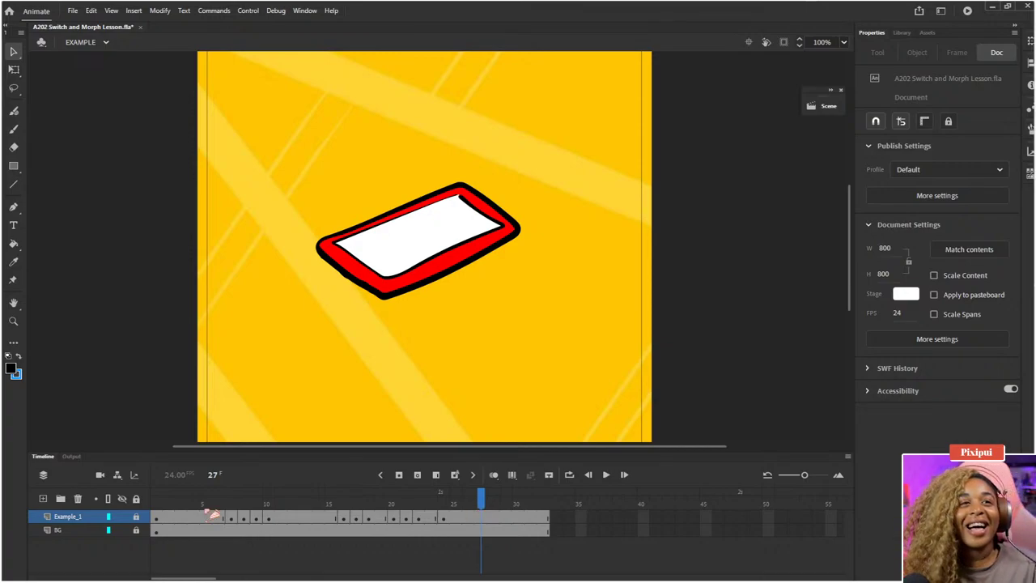
- Play the whole animation from frame 1 and stop back on frame 1
left_click(156, 503)
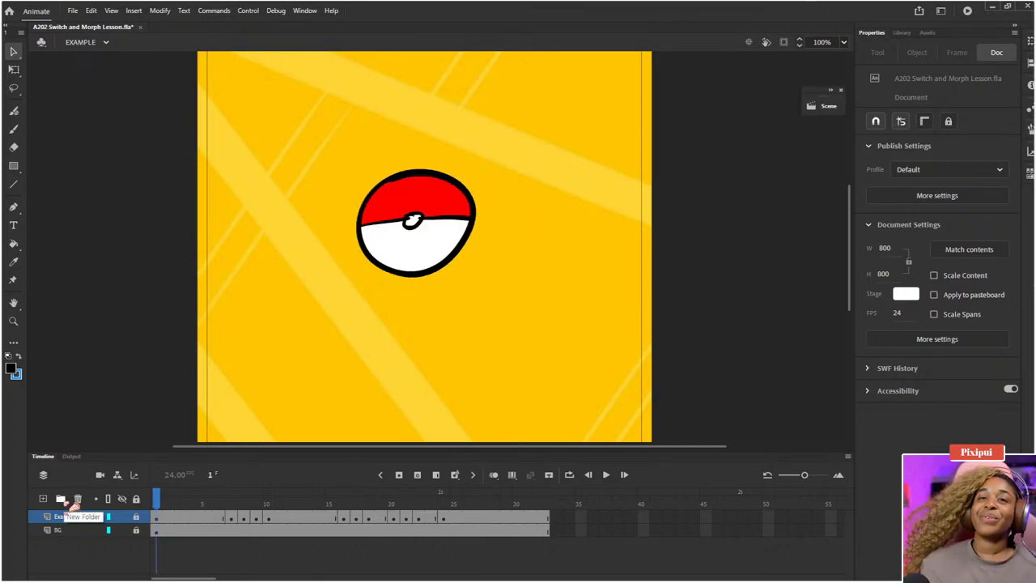
key("Return")
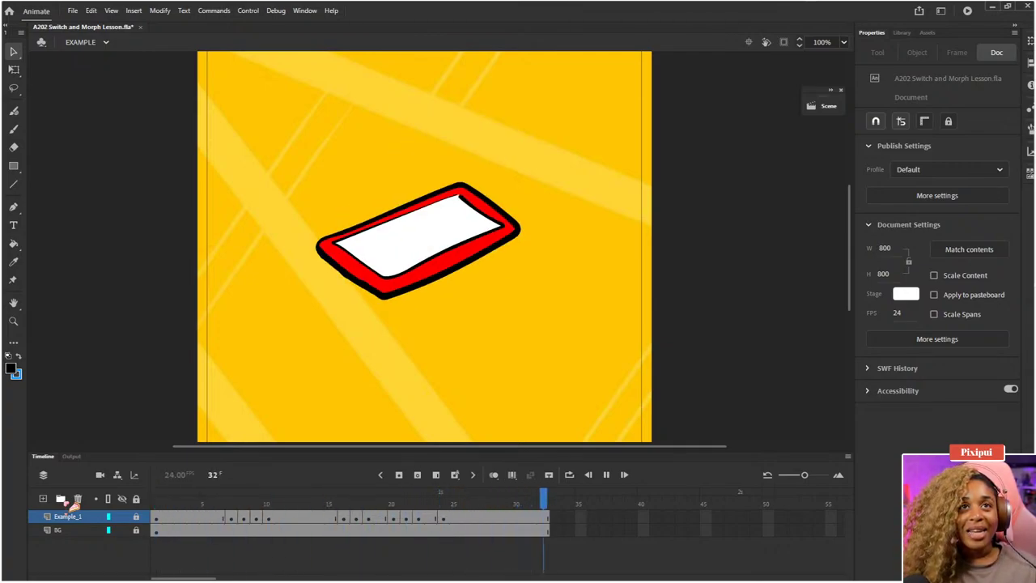
key("Return")
key("comma")
key("comma")
key("comma")
key("comma")
key("comma")
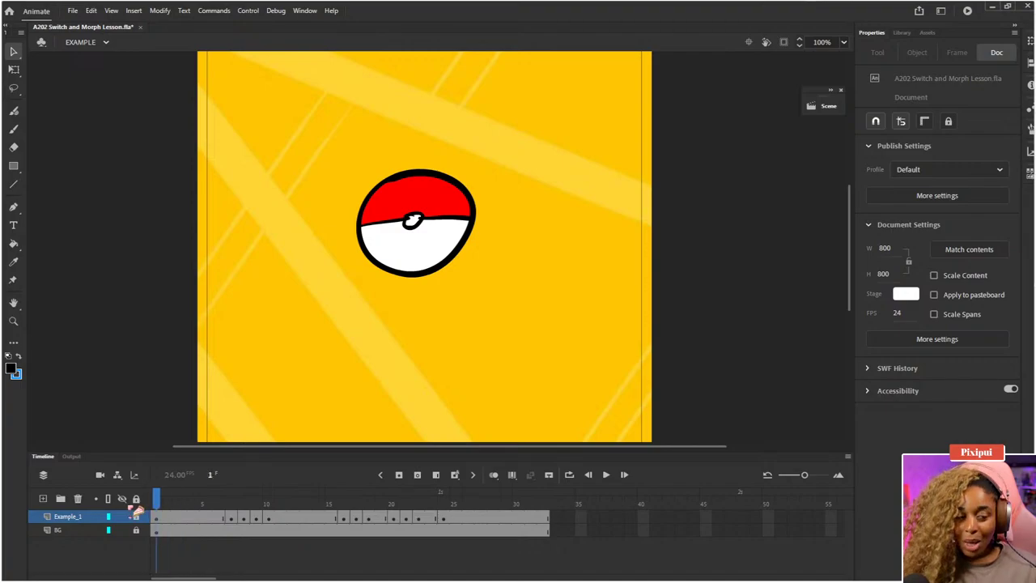
- Select the whole pokeball with Free Transform, deselect it, and show the scene list
key("q")
left_click_drag(497, 125, 316, 308)
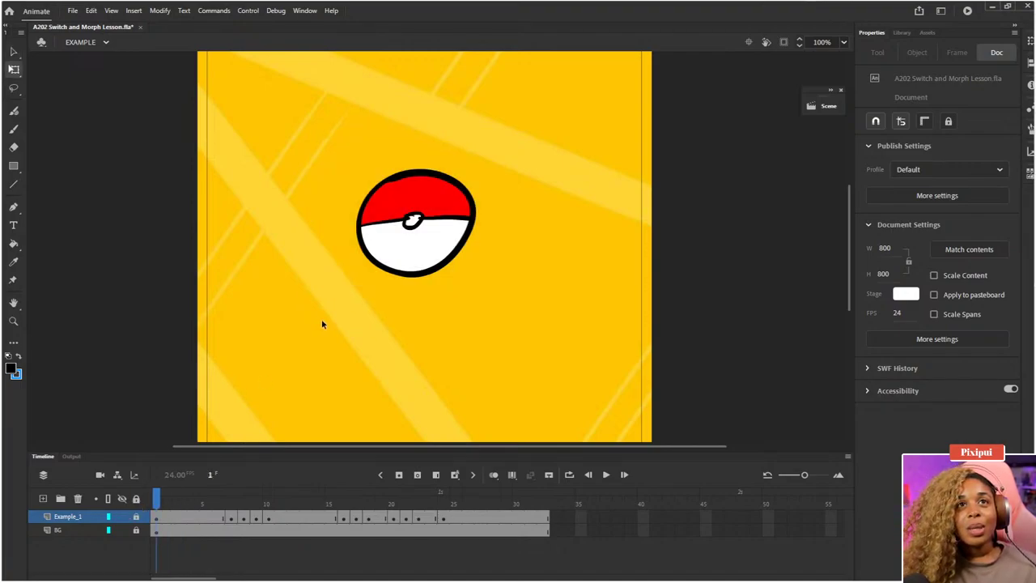
left_click(139, 519)
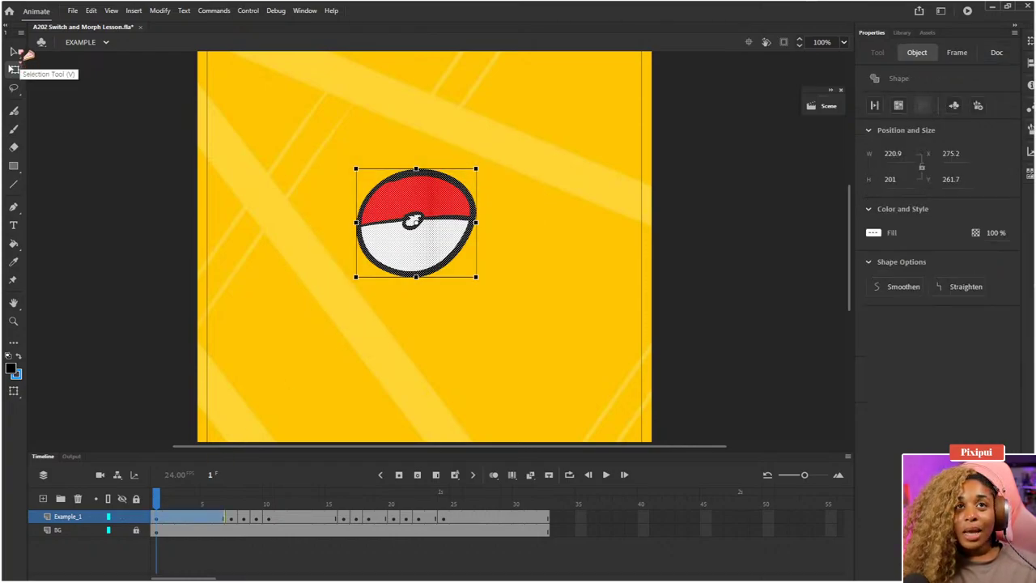
left_click(14, 51)
key("q")
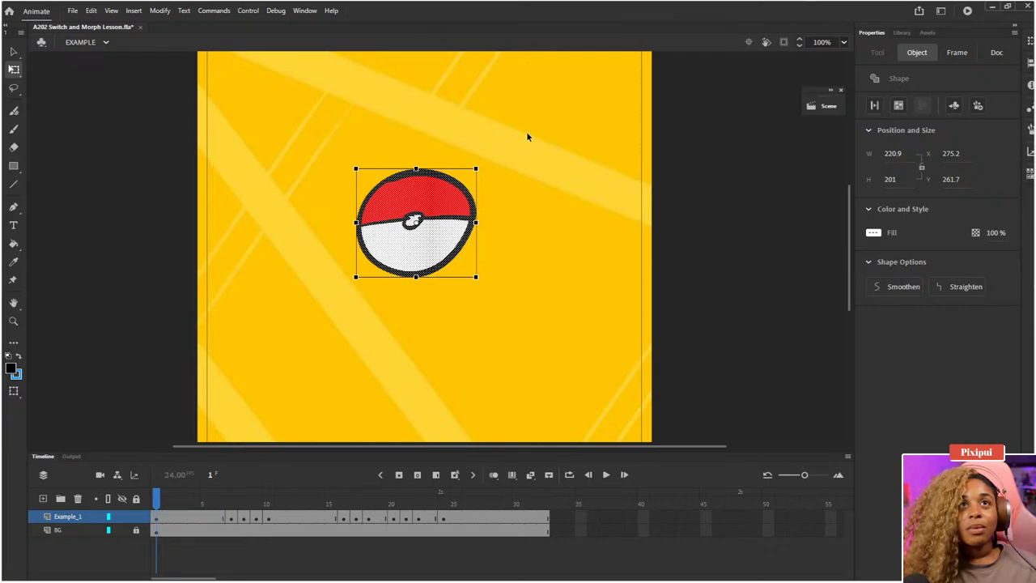
left_click_drag(557, 124, 310, 346)
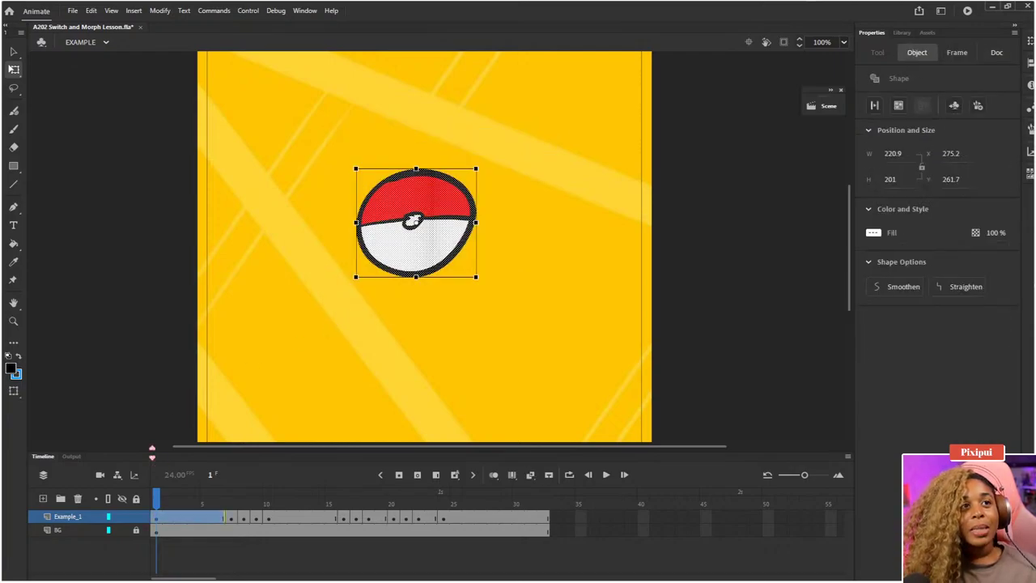
left_click(117, 551)
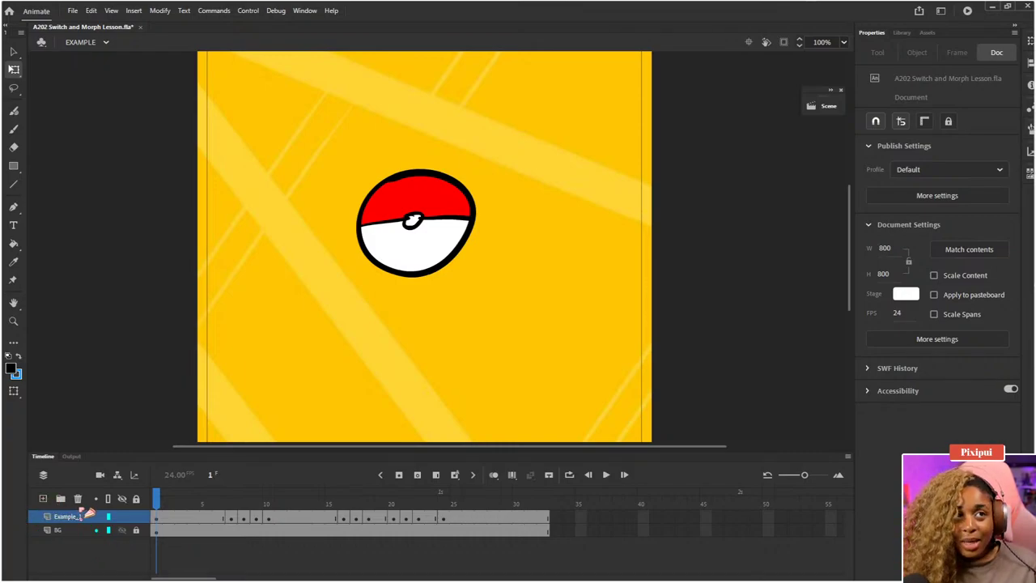
left_click(105, 42)
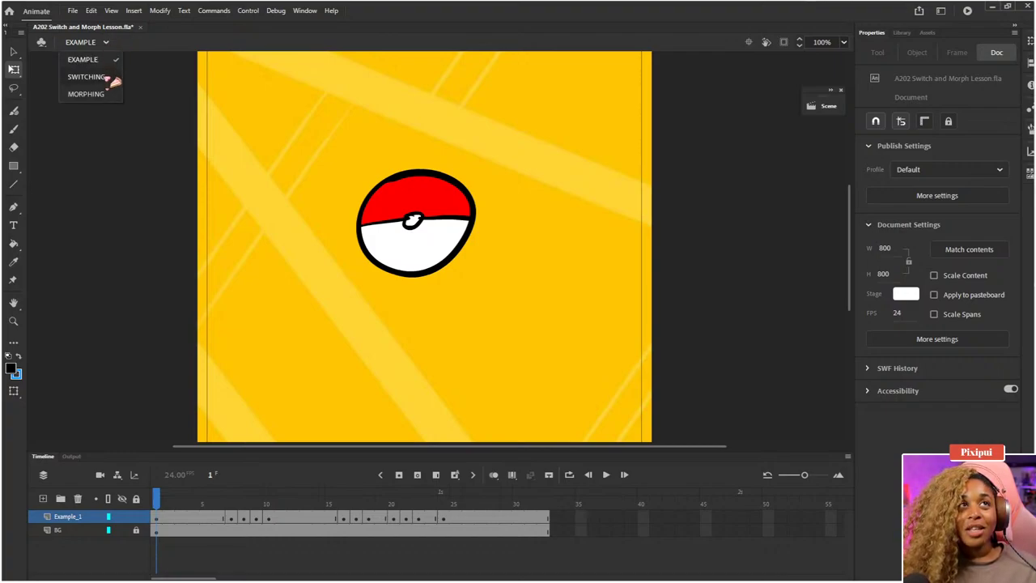
- Paste the pokeball in place on frame 1 of the SWITCHING scene's APPLE layer
left_click(112, 78)
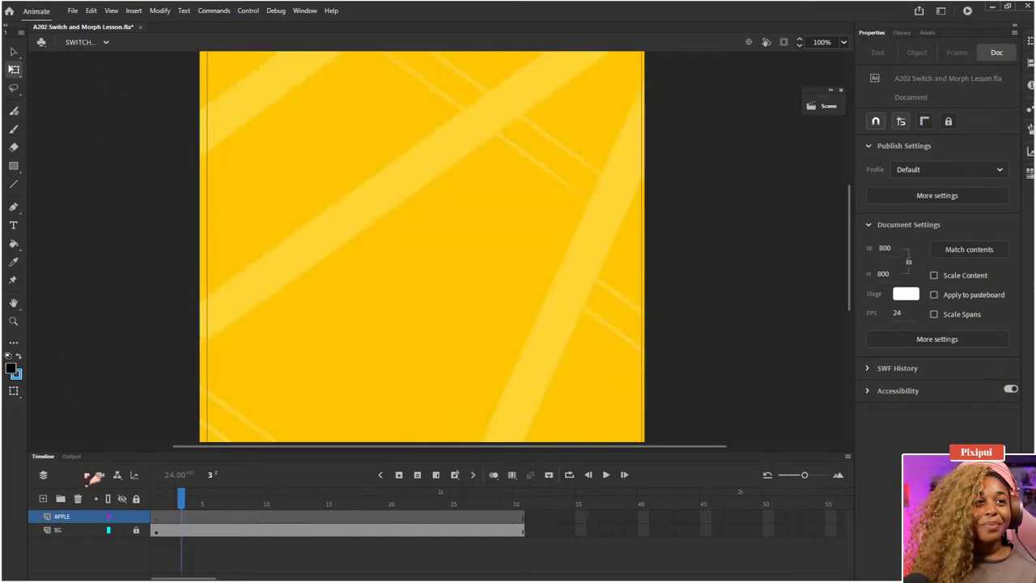
left_click_drag(182, 501, 155, 491)
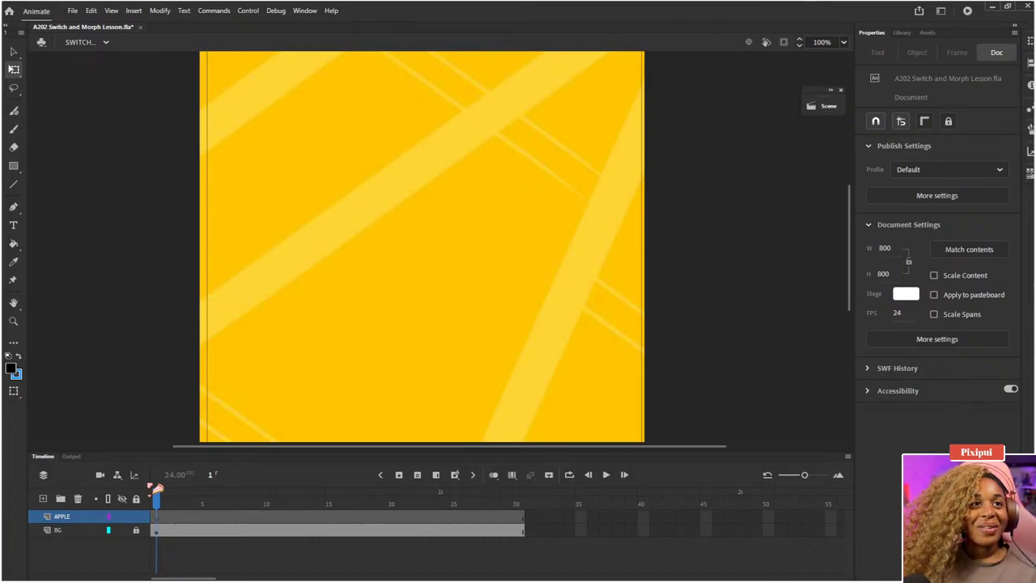
left_click(155, 516)
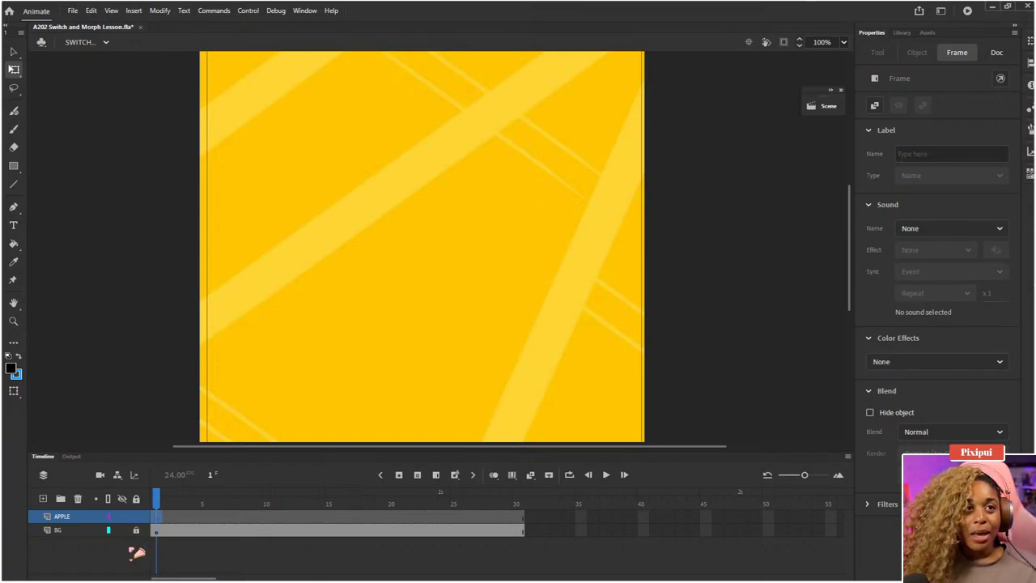
left_click(44, 498)
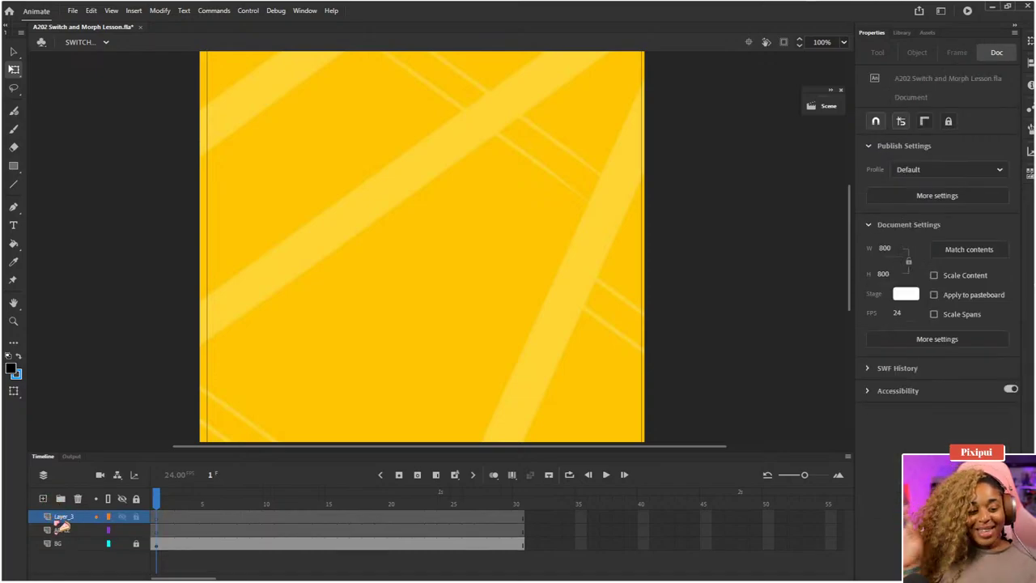
key("ctrl+z")
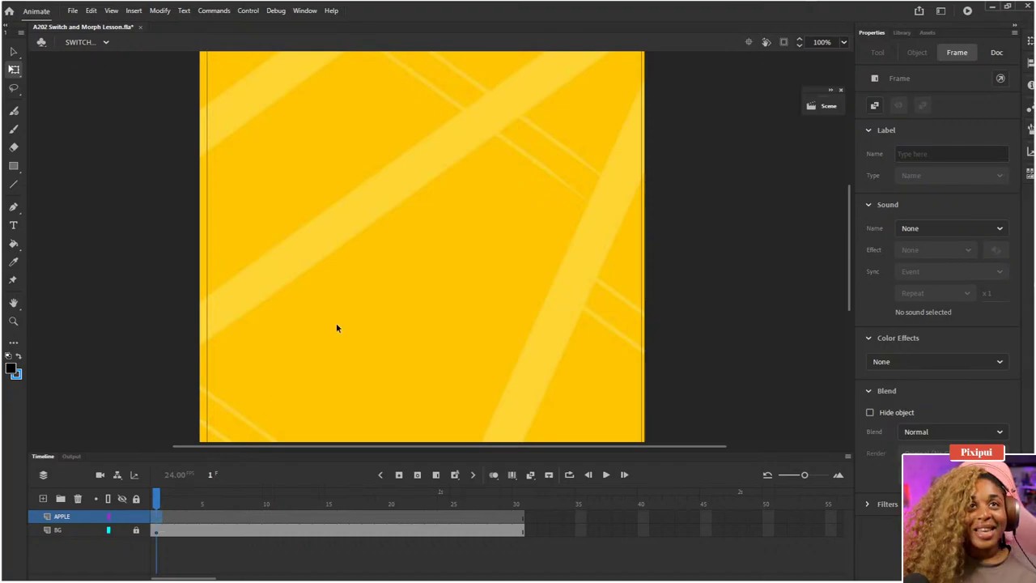
key("ctrl+v")
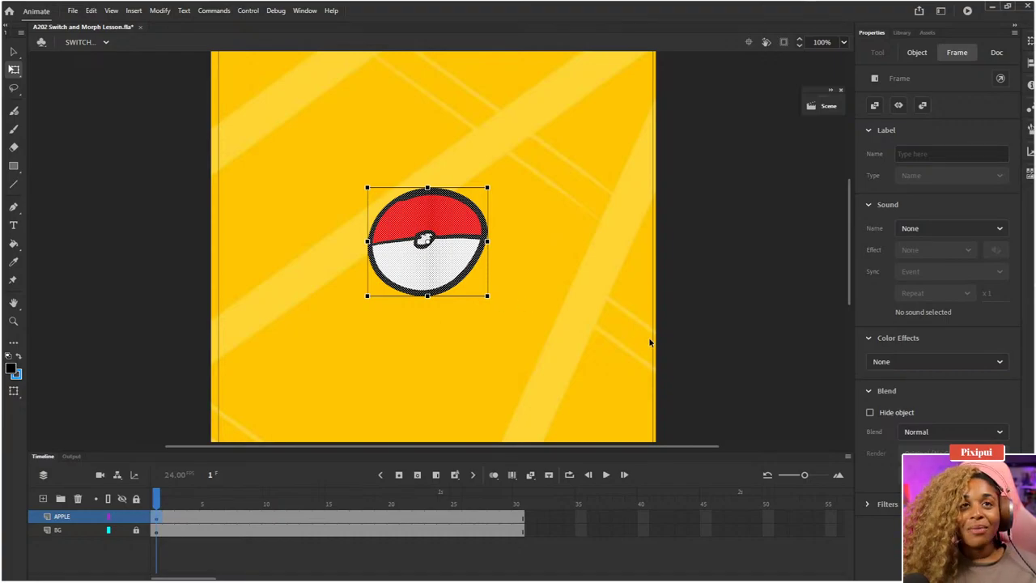
- Nudge the pokeball slightly up, then clear frame 2 of the APPLE layer
left_click_drag(408, 273, 409, 259)
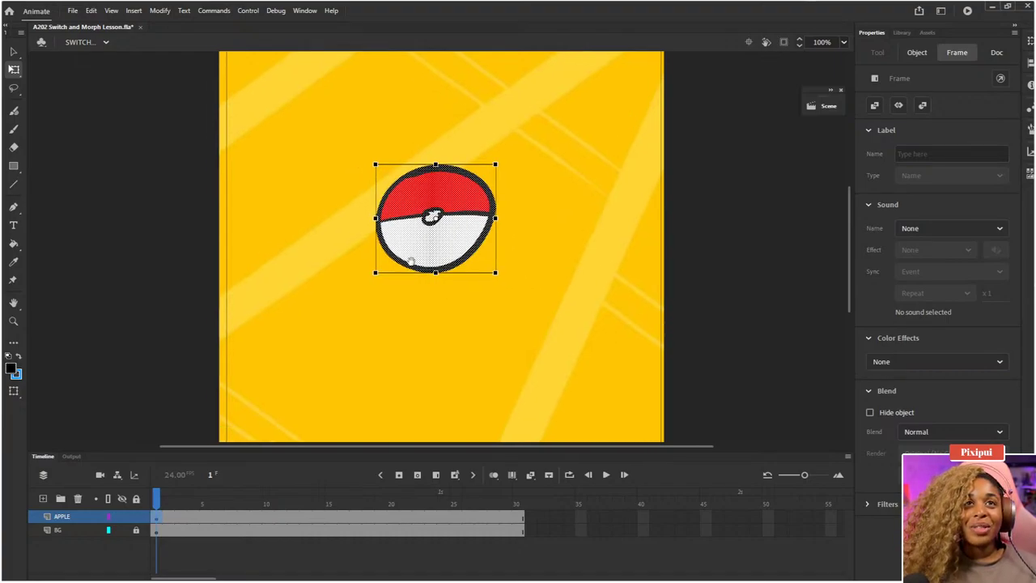
left_click(196, 544)
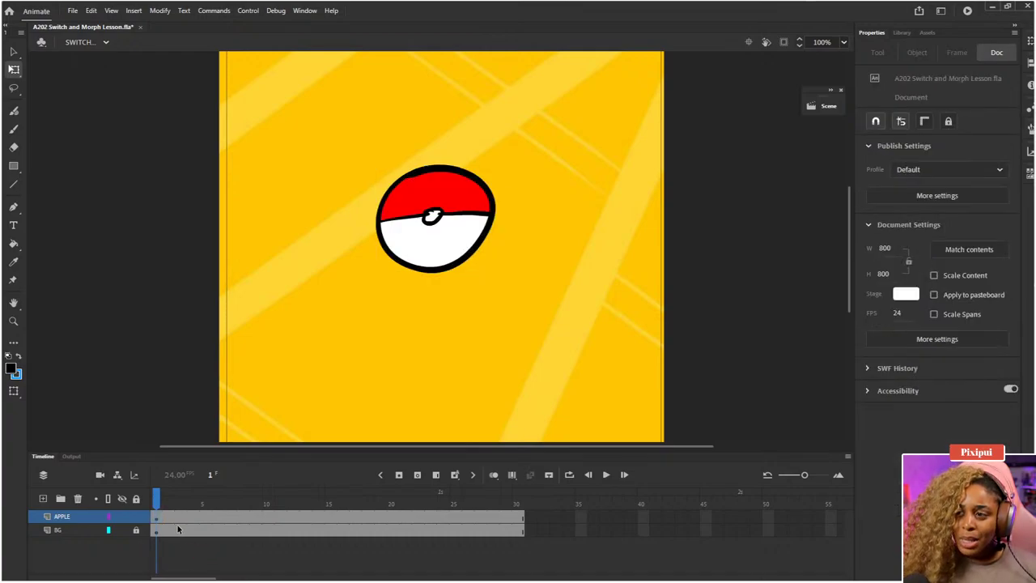
left_click(165, 520)
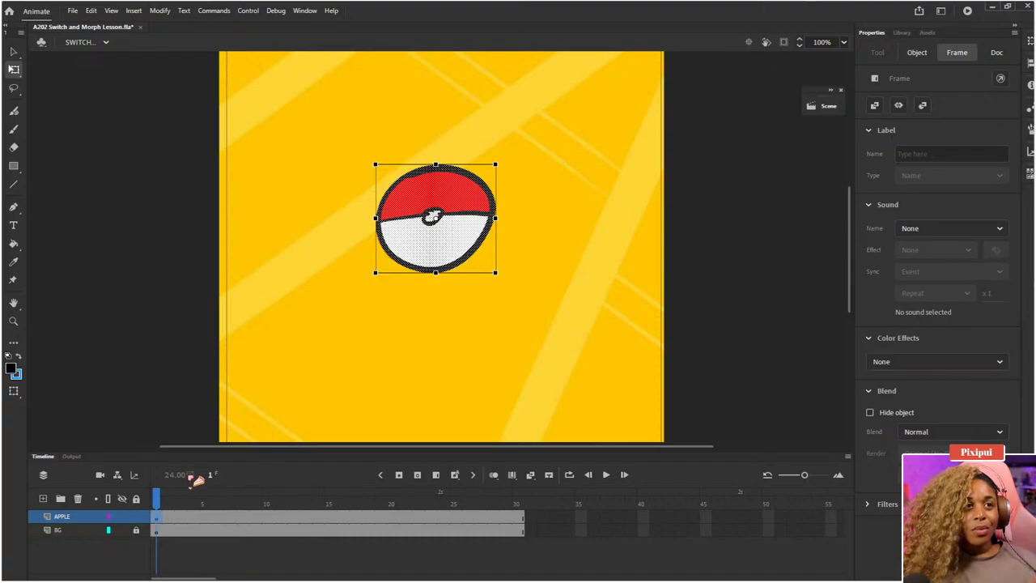
left_click(170, 519)
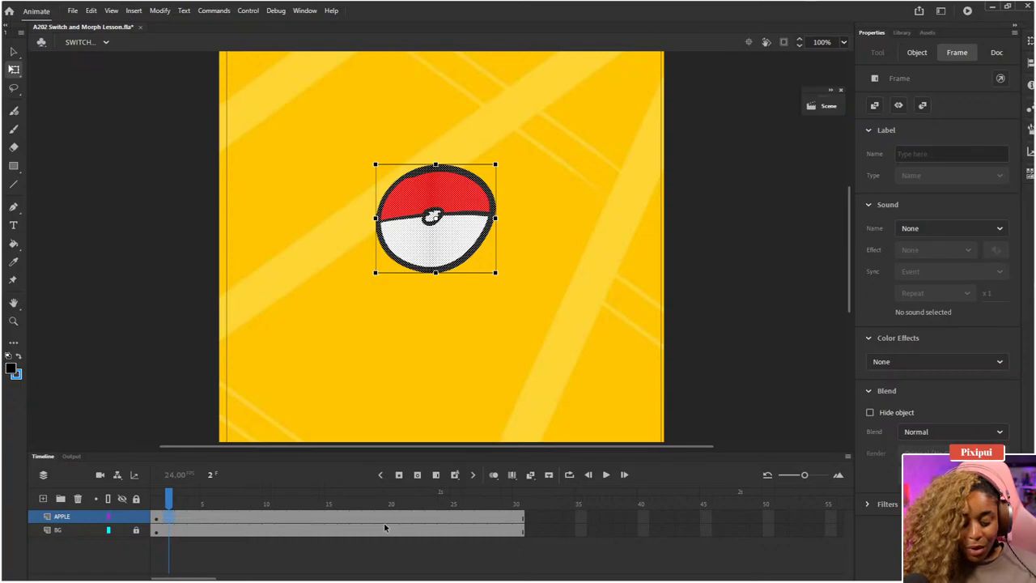
key("Delete")
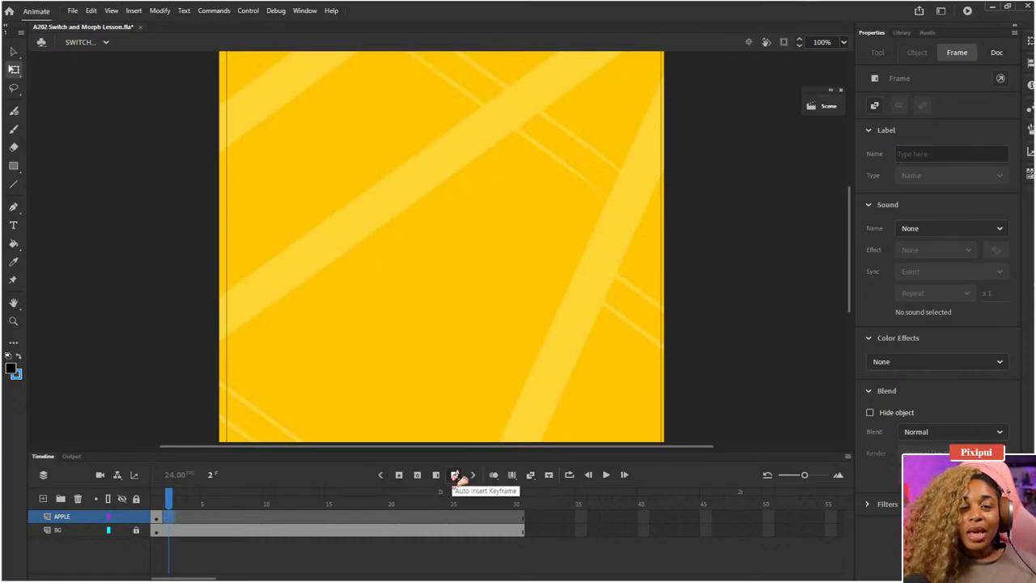
- Add the Enable autokeyframe icon to the timeline toolbar
left_click(848, 459)
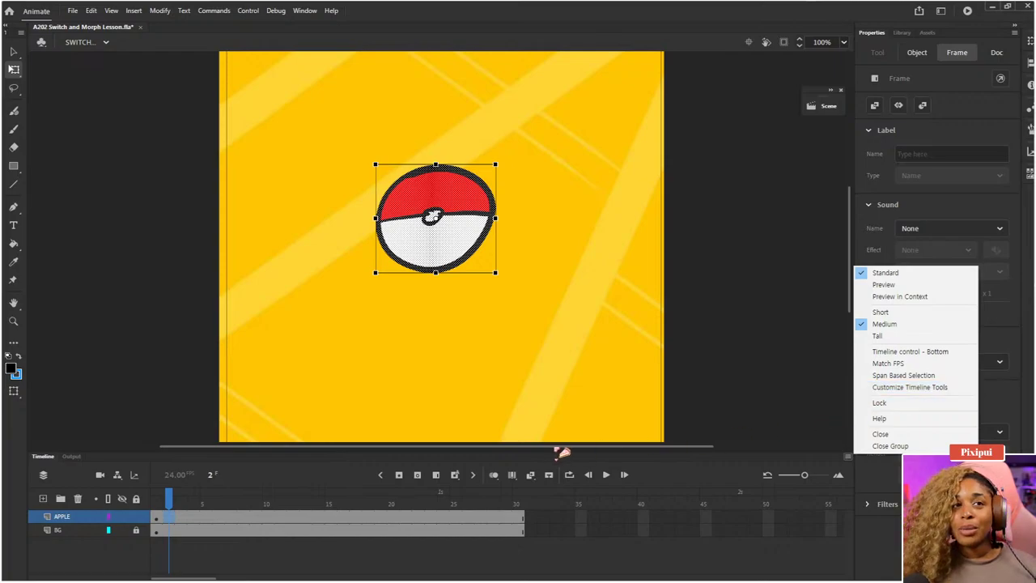
left_click(921, 388)
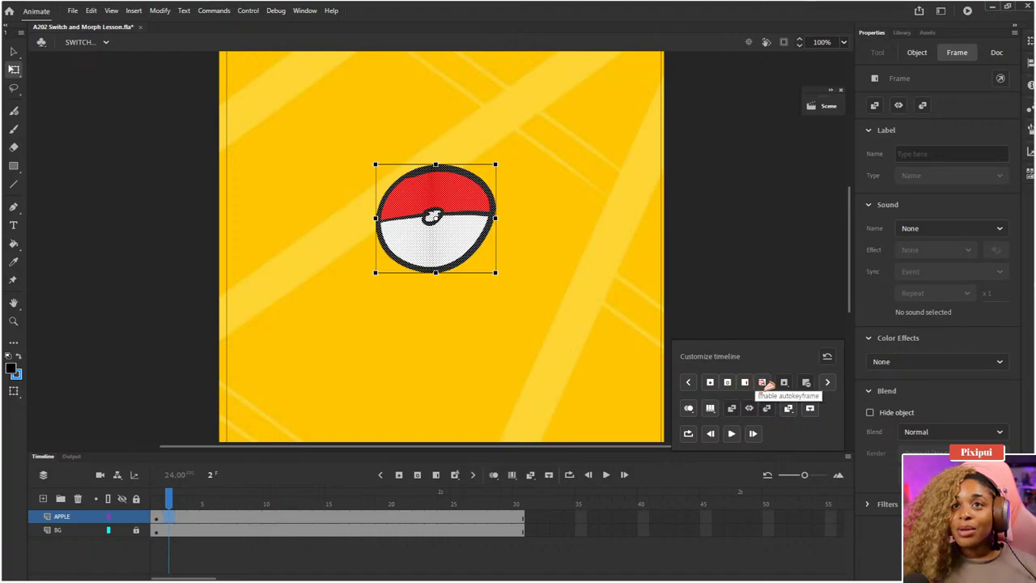
left_click_drag(764, 384, 767, 476)
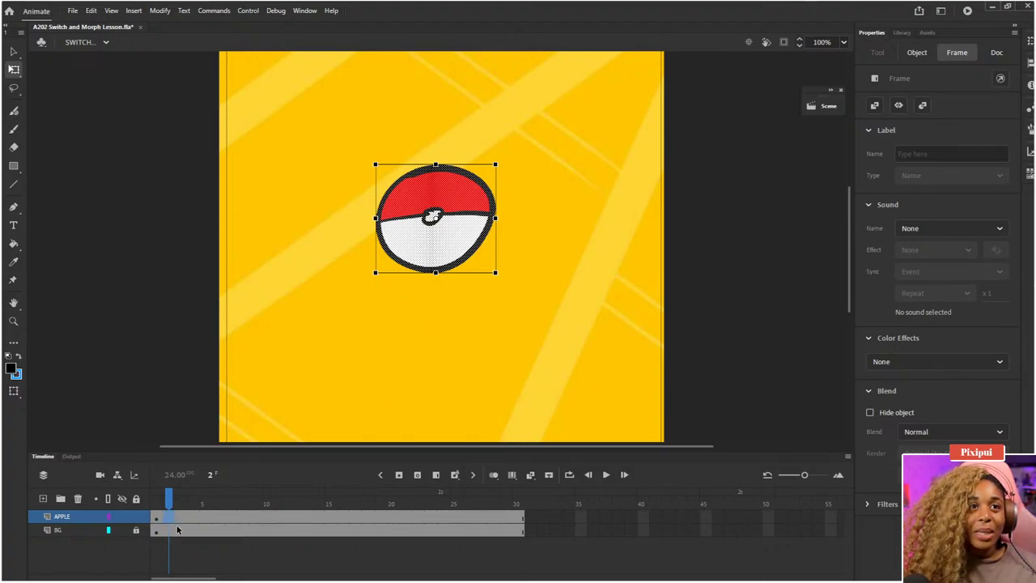
- Make frame 2 an empty keyframe, compare it with frame 1, and pick the Classic Brush
key("Delete")
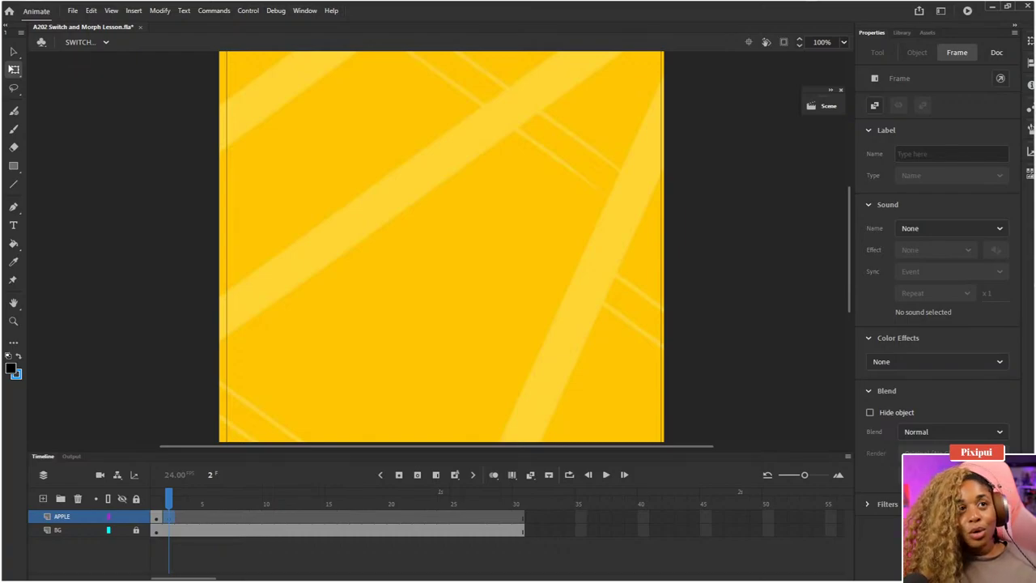
key("comma")
key("period")
key("comma")
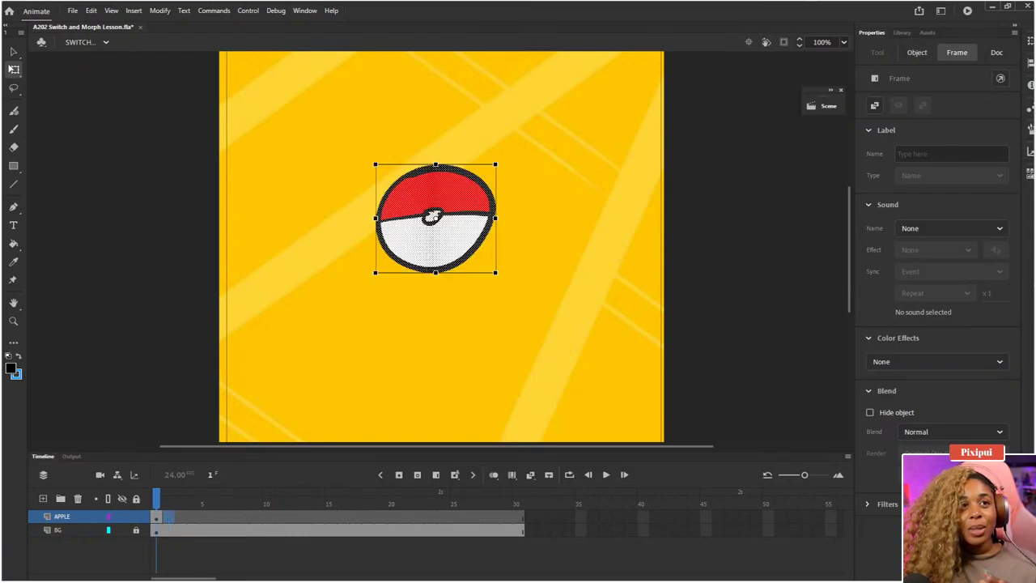
key("period")
key("comma")
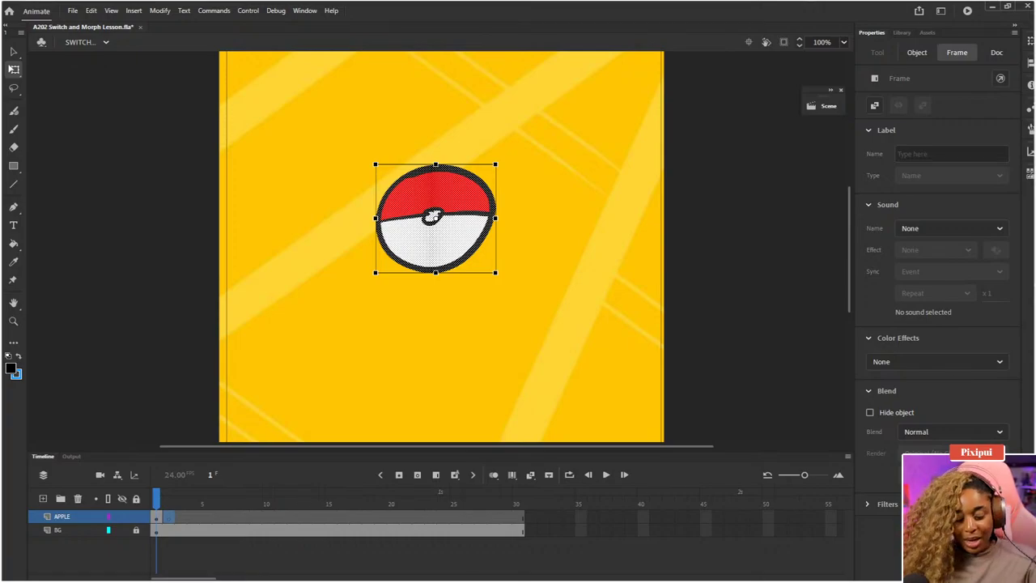
key("period")
key("comma")
key("period")
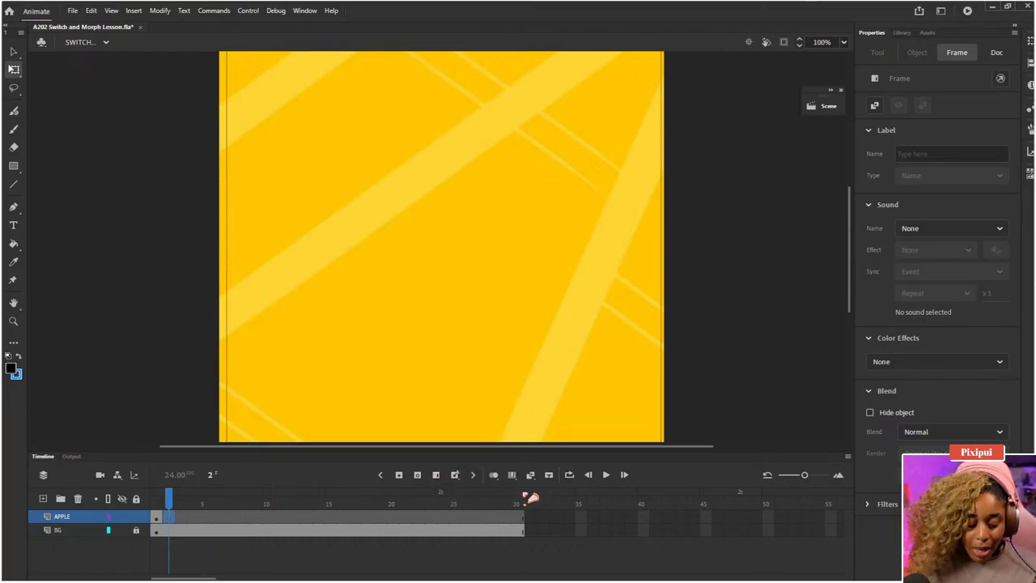
key("b")
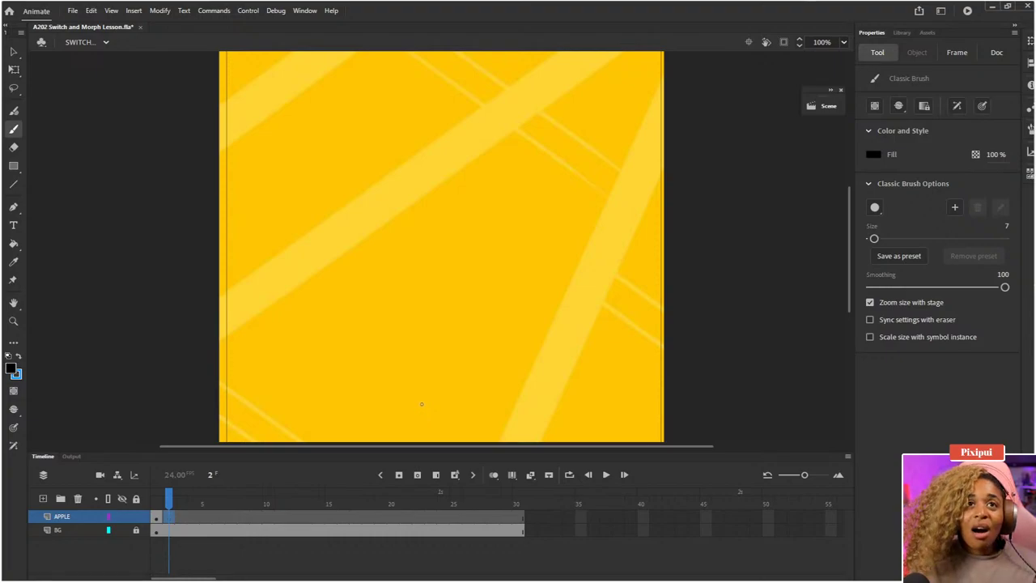
- Turn on Onion Skin and brush a heart outline over the ghosted pokeball on frame 2
left_click(495, 475)
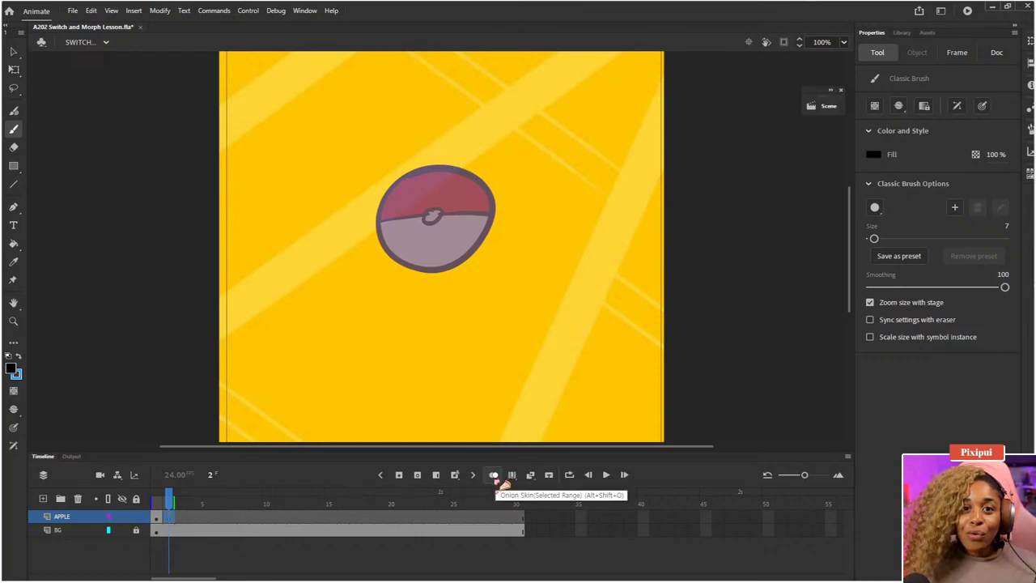
left_click_drag(449, 276, 460, 272)
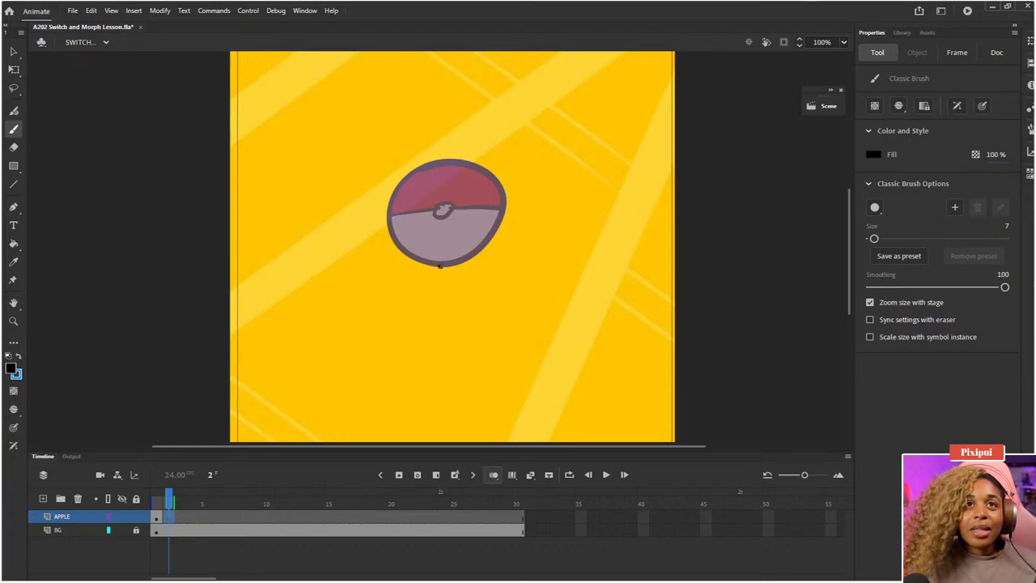
mouse_move(440, 265)
left_mouse_down()
mouse_move(391, 224)
mouse_move(390, 183)
mouse_move(407, 172)
mouse_move(443, 184)
mouse_move(465, 170)
mouse_move(497, 170)
mouse_move(516, 192)
mouse_move(507, 236)
mouse_move(475, 261)
mouse_move(430, 259)
mouse_move(392, 209)
mouse_move(419, 177)
mouse_move(444, 186)
mouse_move(455, 169)
mouse_move(497, 196)
mouse_move(441, 269)
left_mouse_up()
key("ctrl+z")
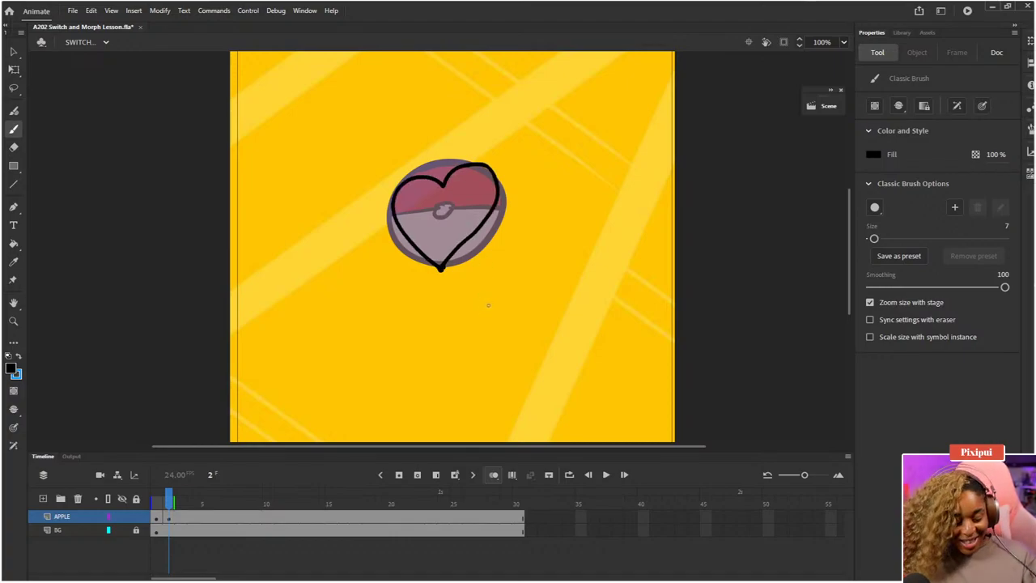
- Rotate the heart slightly clockwise with Free Transform
key("q")
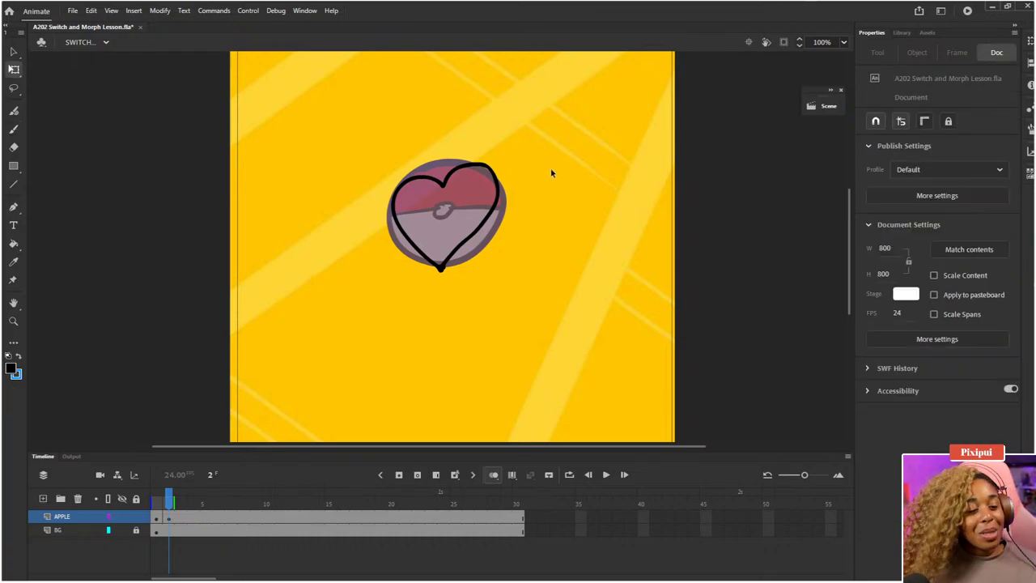
left_click_drag(561, 101, 361, 346)
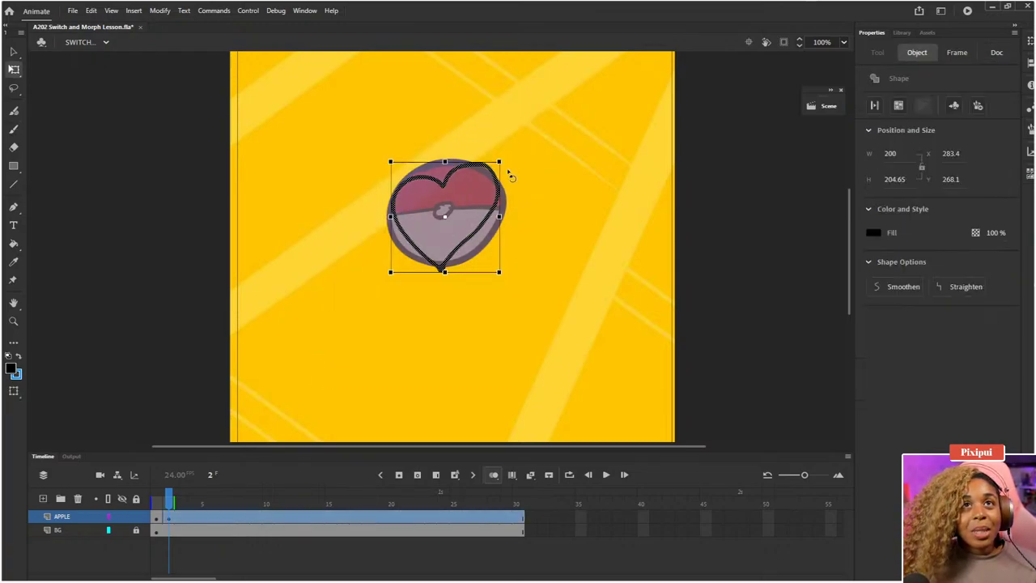
left_click_drag(506, 170, 504, 173)
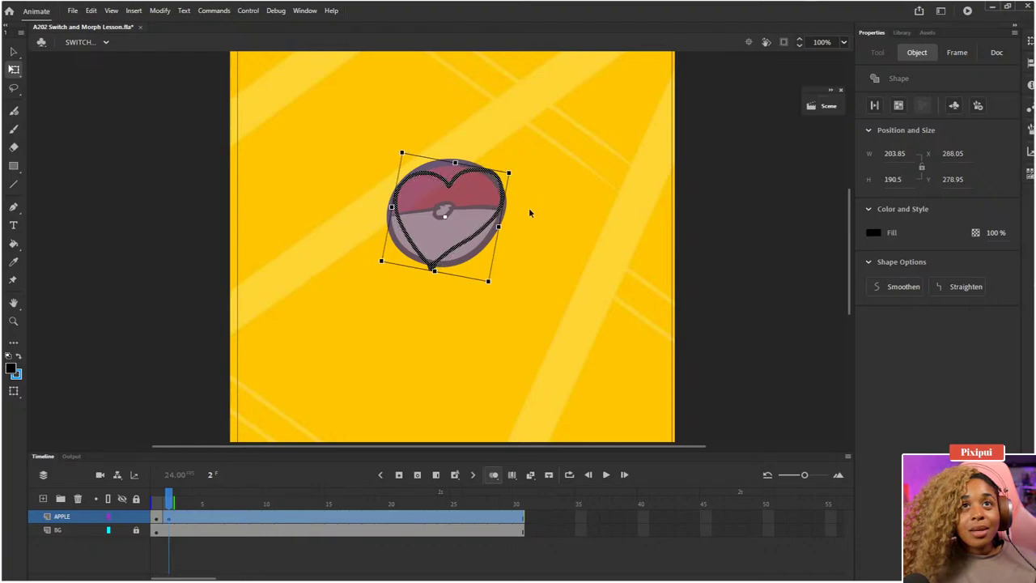
left_click(556, 384)
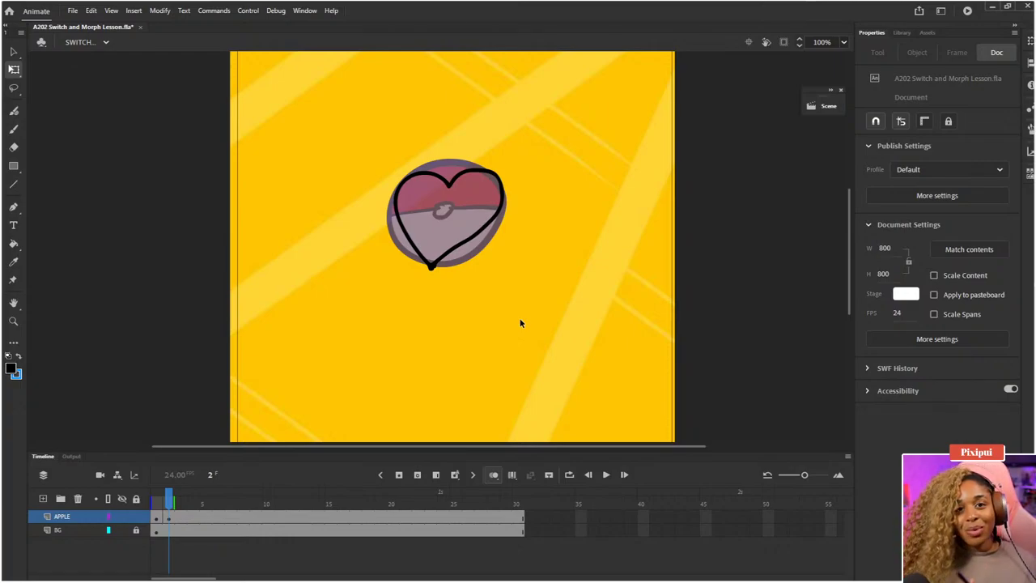
- Flip between frame 1's pokeball and frame 2's heart, ending on frame 1
left_click(168, 507)
left_click(168, 506)
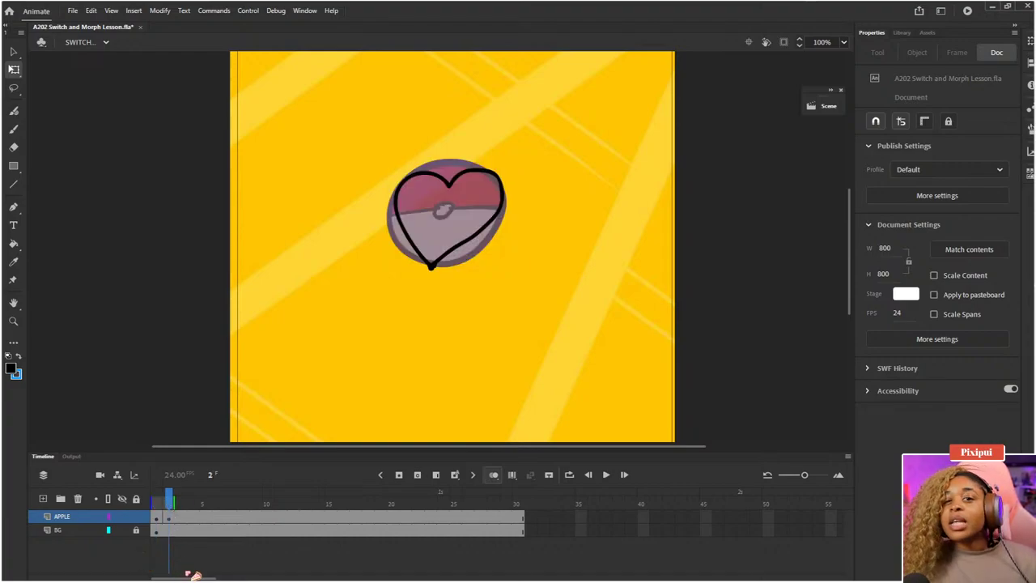
left_click(164, 503)
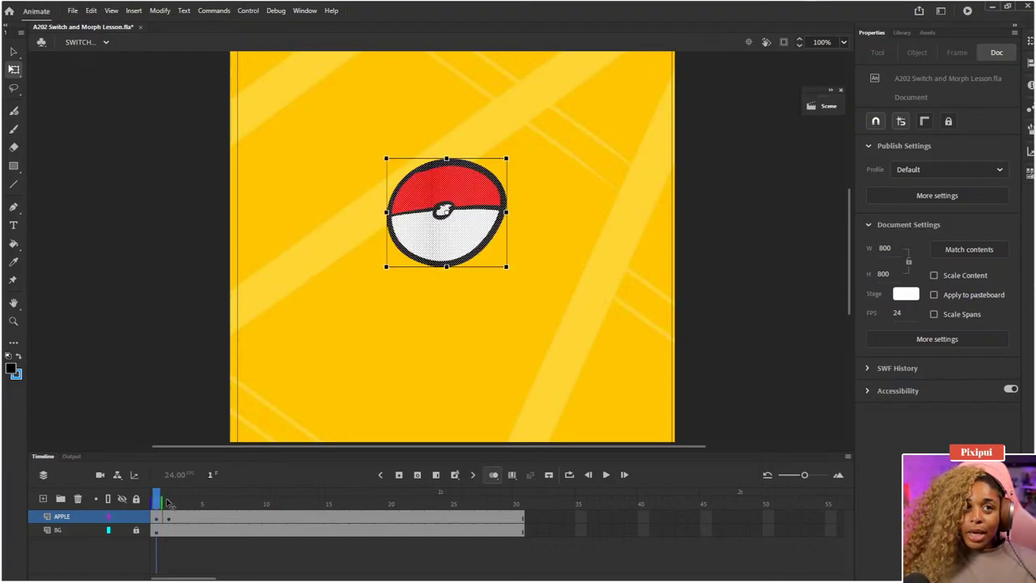
left_click(168, 505)
left_click(158, 503)
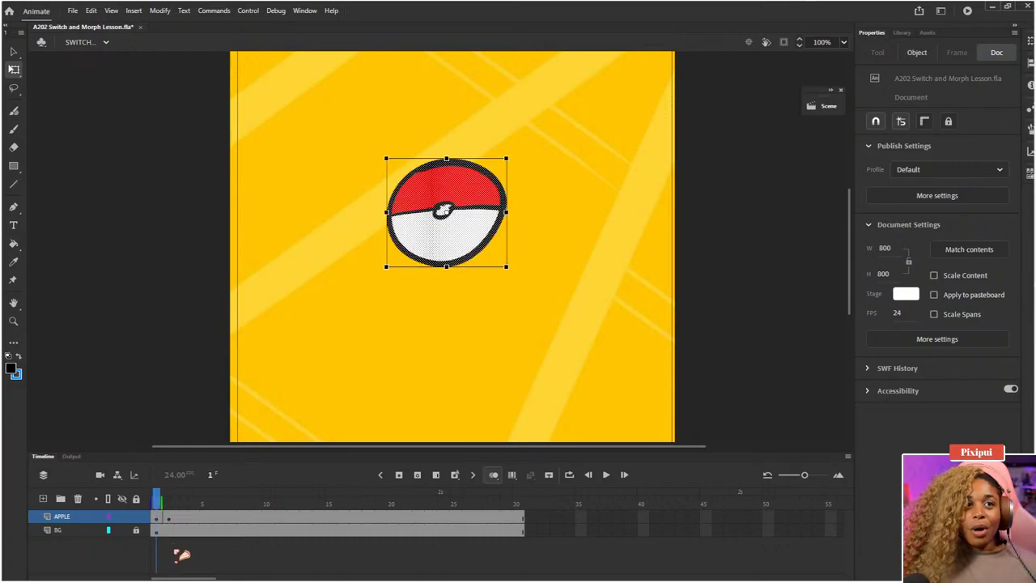
- Insert frames after frame 1 and at frame 4 so the pokeball holds longer
left_click(159, 517)
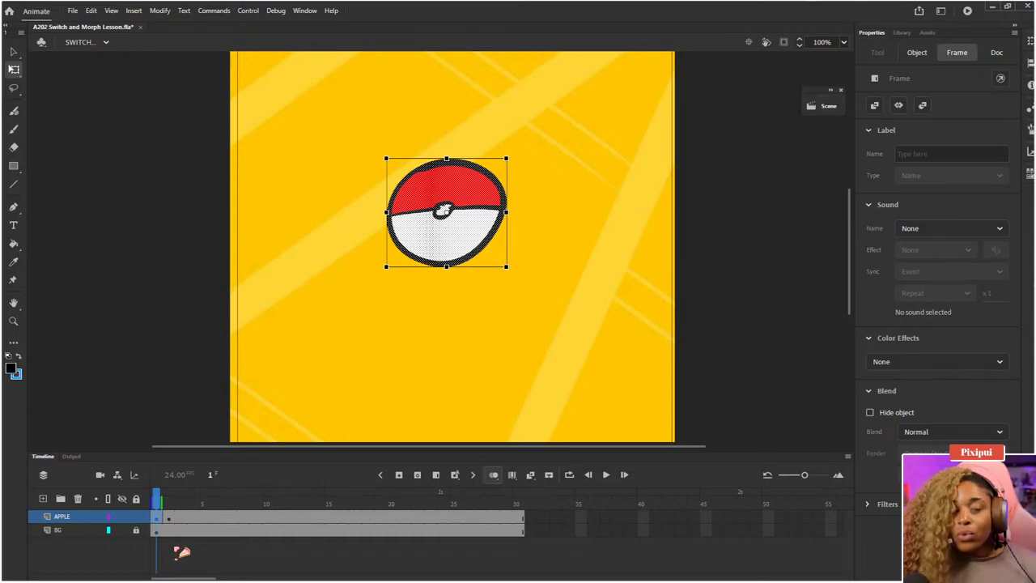
key("F5")
key("F5")
key("F5")
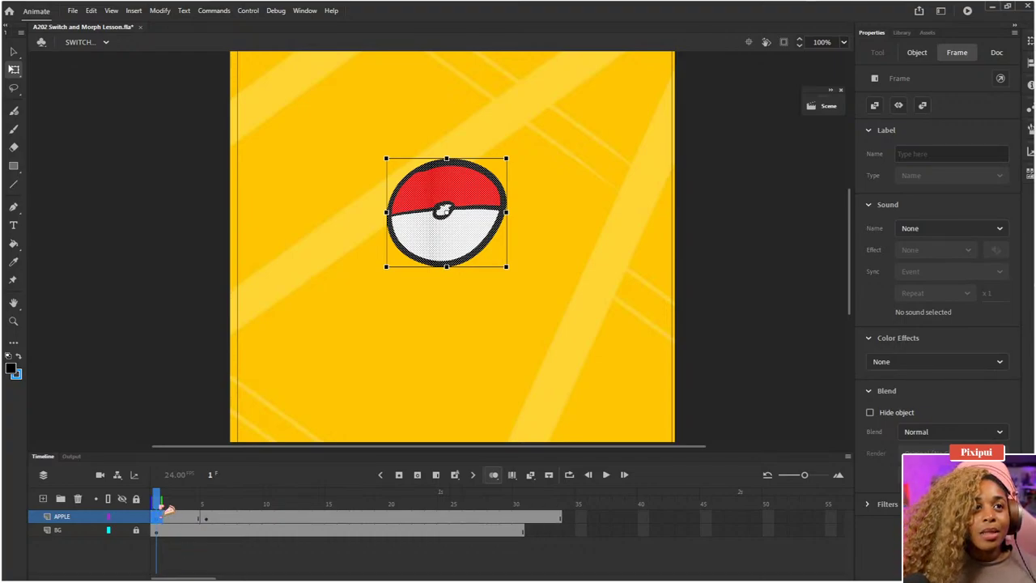
left_click_drag(165, 505, 209, 515)
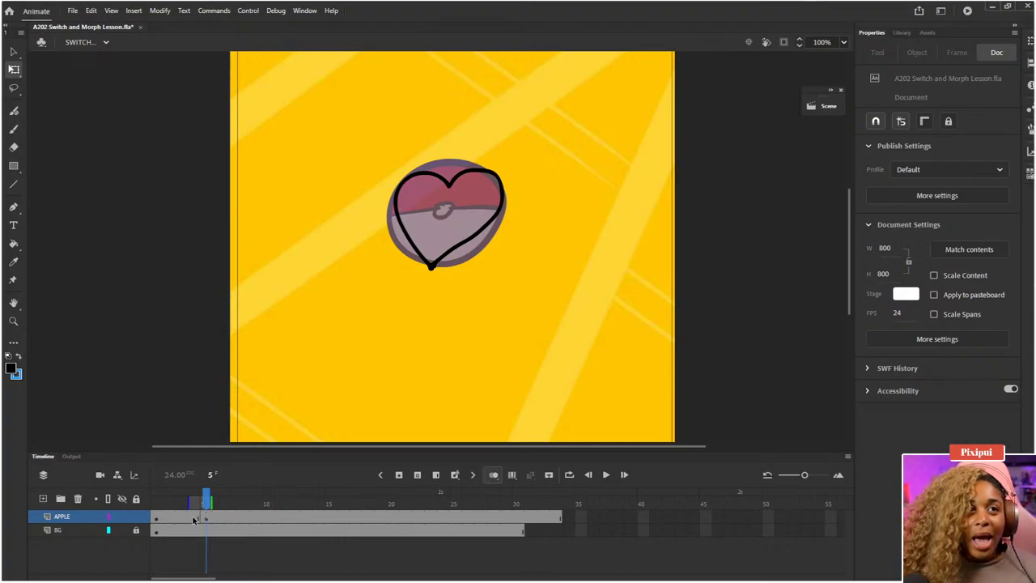
left_click(194, 518)
key("F5")
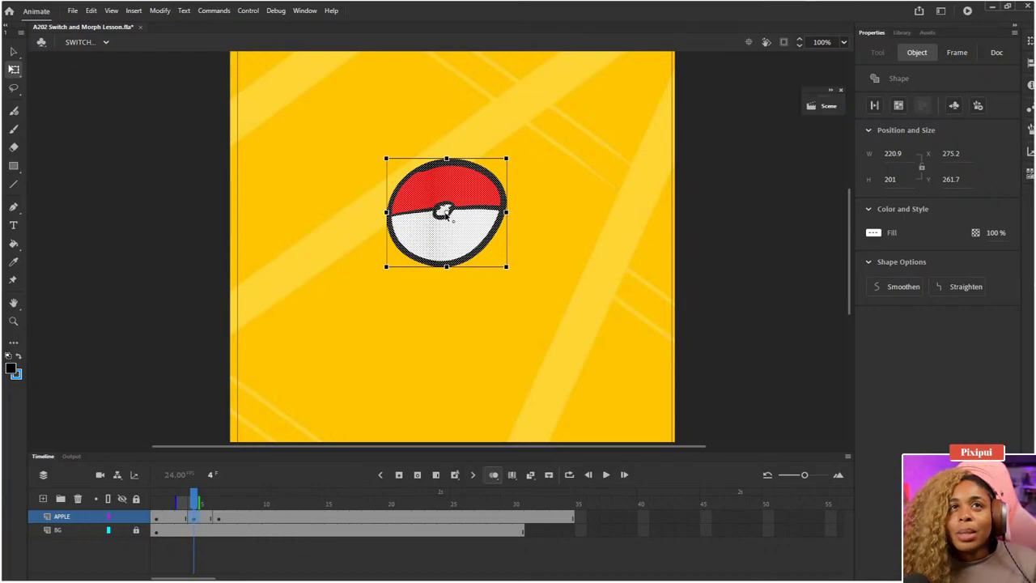
- Squash the frame 4 pokeball shorter and wider, to about 254 by 158
left_click(446, 213)
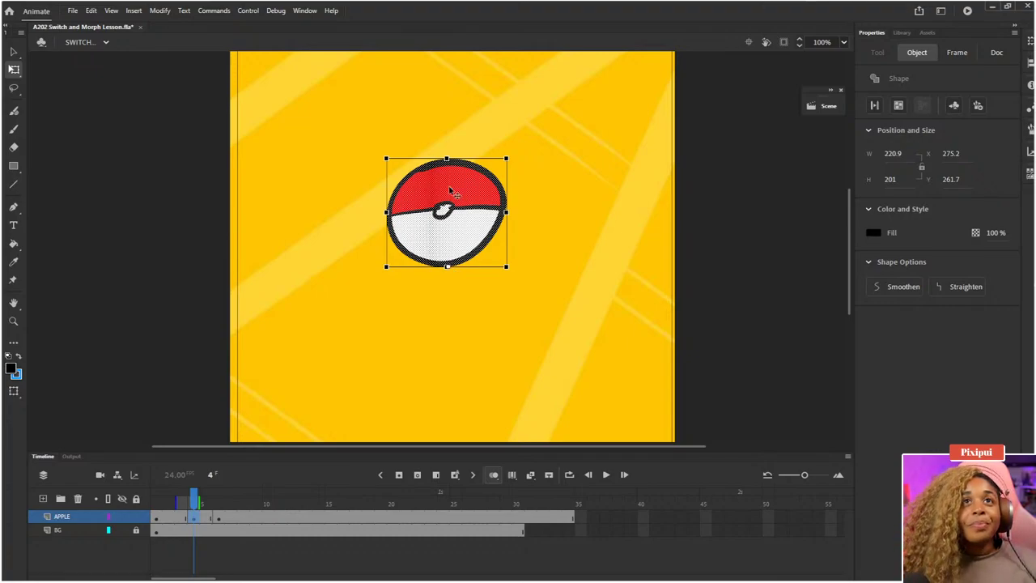
left_click_drag(446, 159, 447, 175)
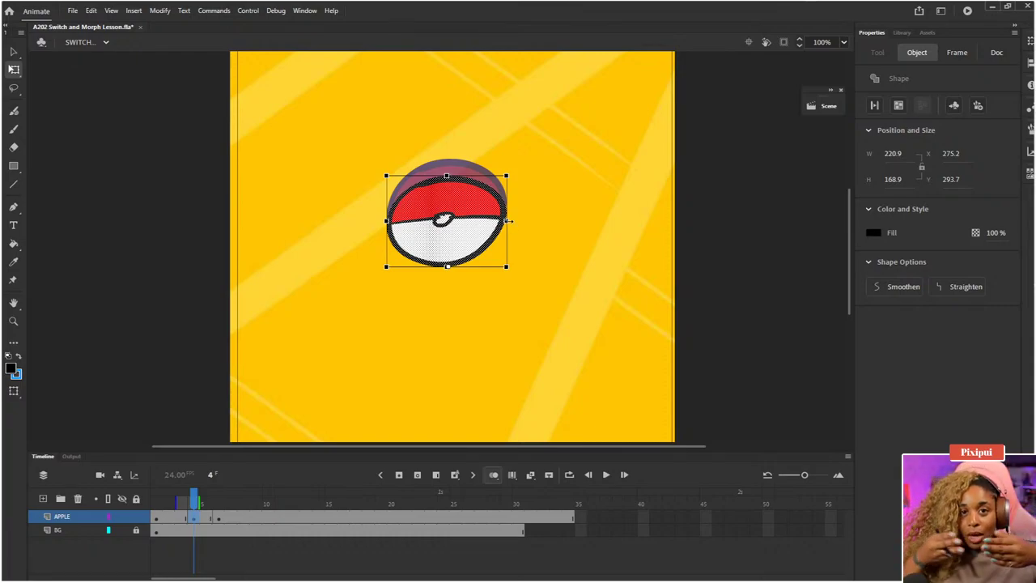
left_click_drag(508, 220, 518, 219)
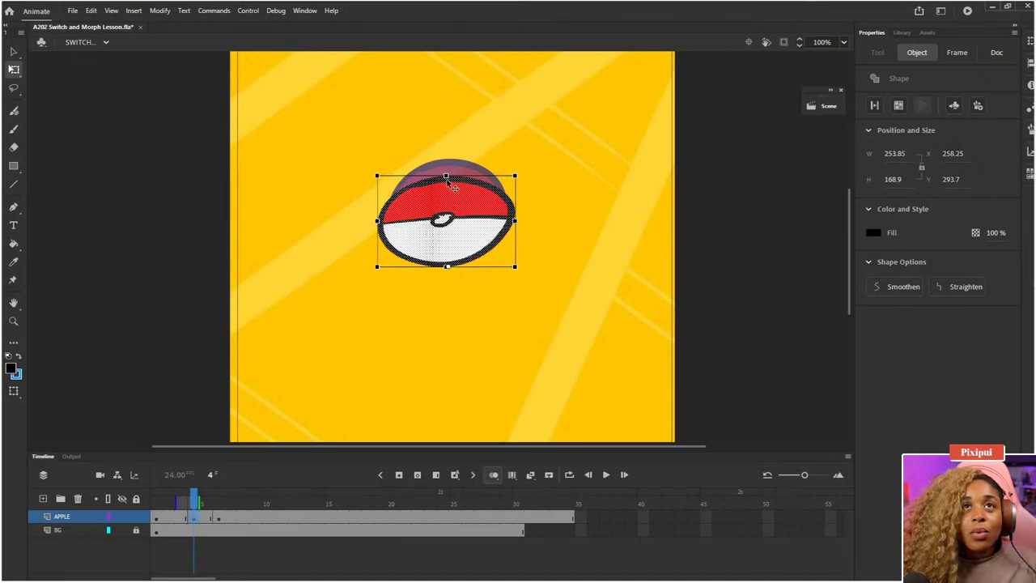
left_click_drag(446, 175, 445, 182)
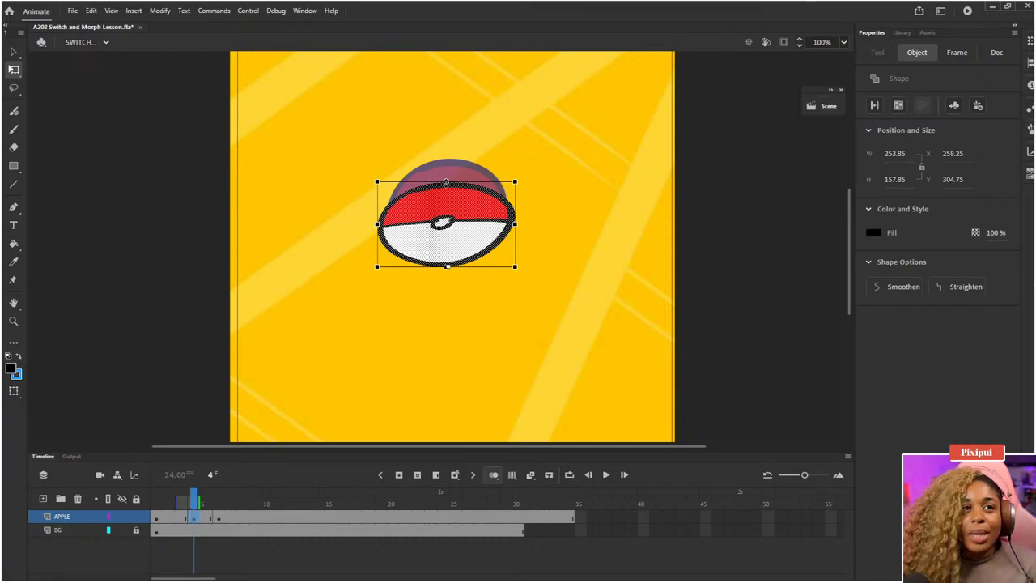
- Step from frame 2 through the squash to the frame 6 heart
left_click_drag(194, 510, 174, 507)
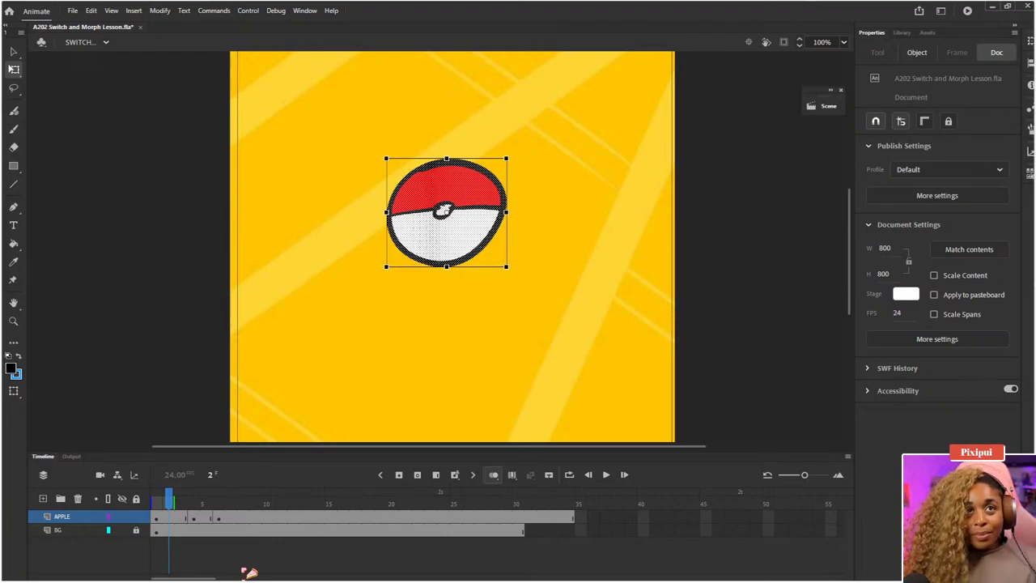
left_click(212, 363)
key(".")
key(".")
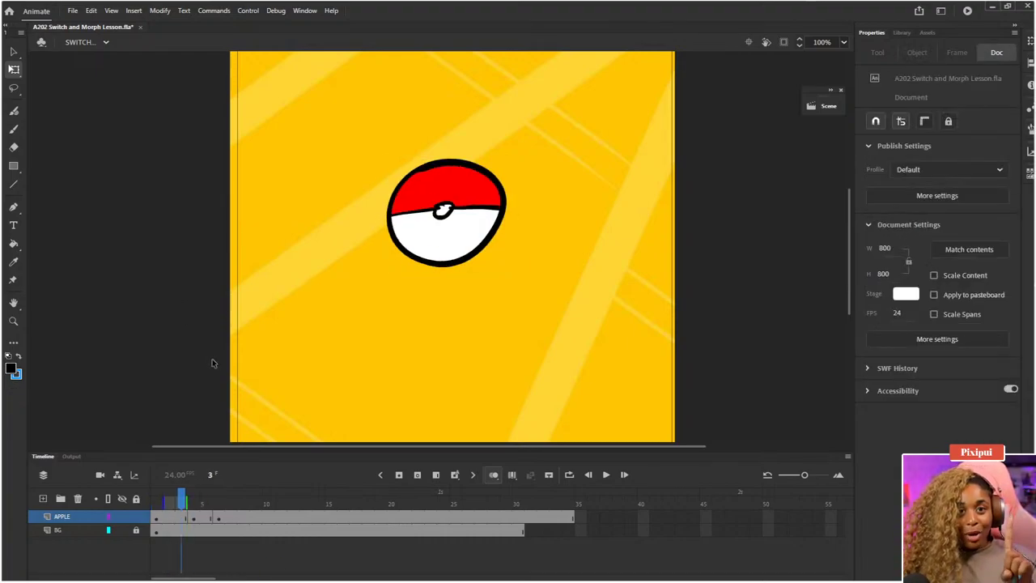
key(".")
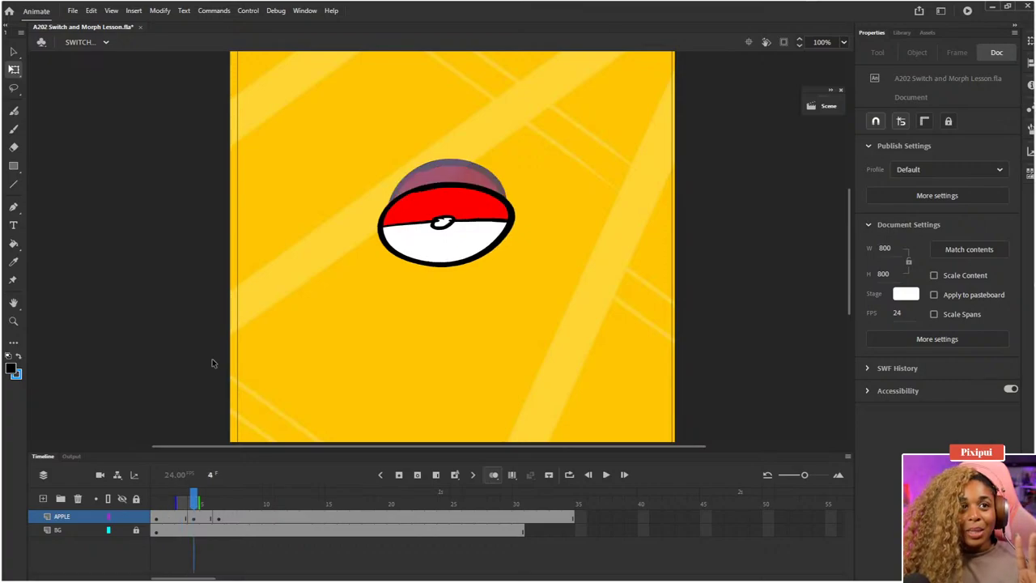
key(".")
key(".")
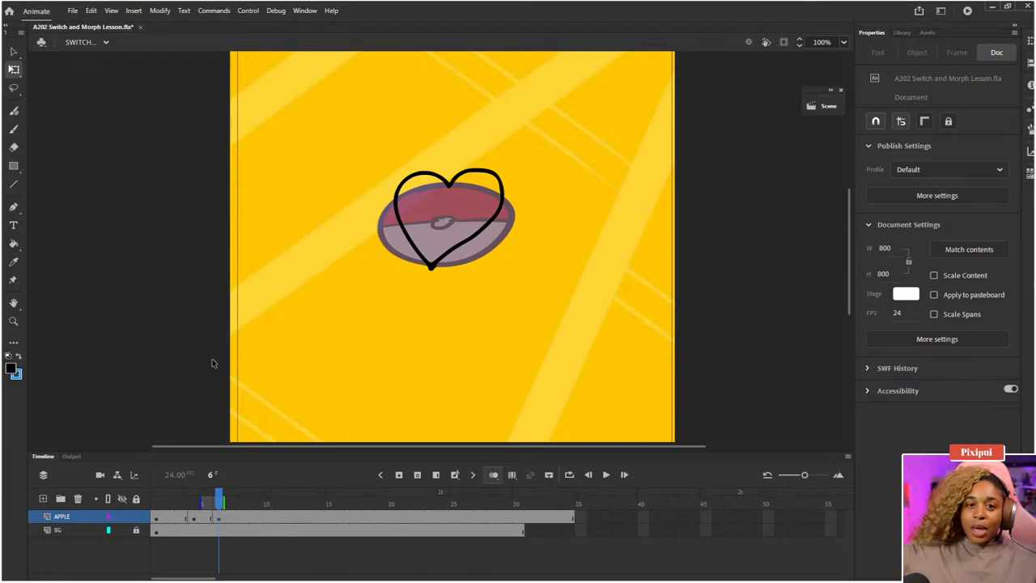
- Extend the heart's frames and trim the APPLE layer to end with the background
left_click(217, 517)
left_click(230, 519)
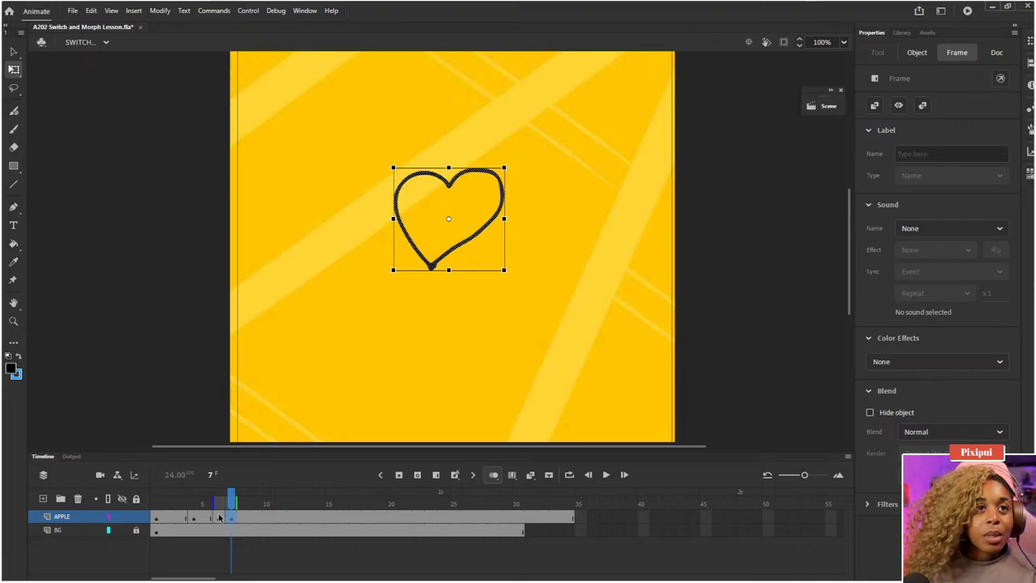
left_click(218, 519)
left_click_drag(218, 518, 265, 520)
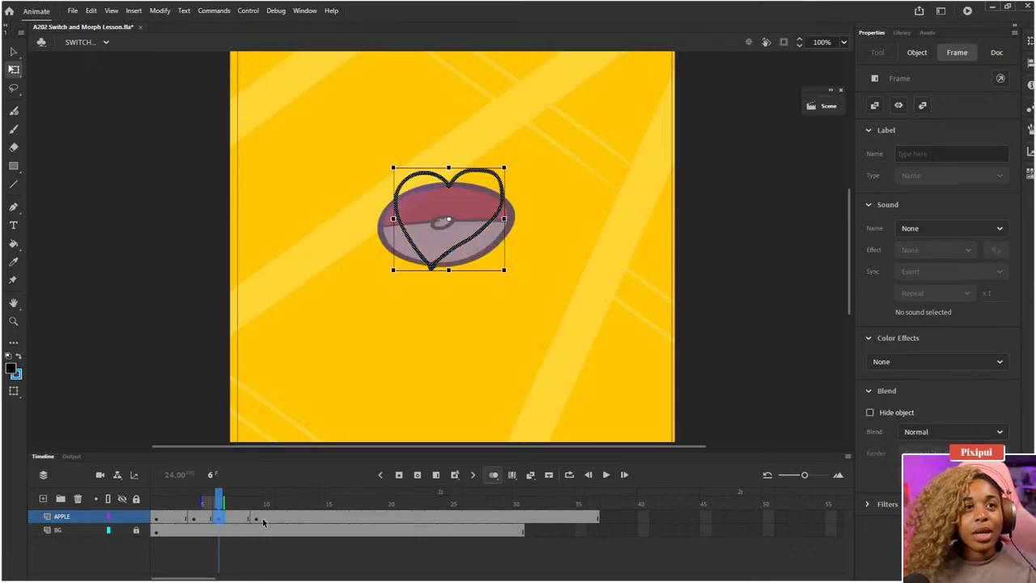
left_click(265, 520)
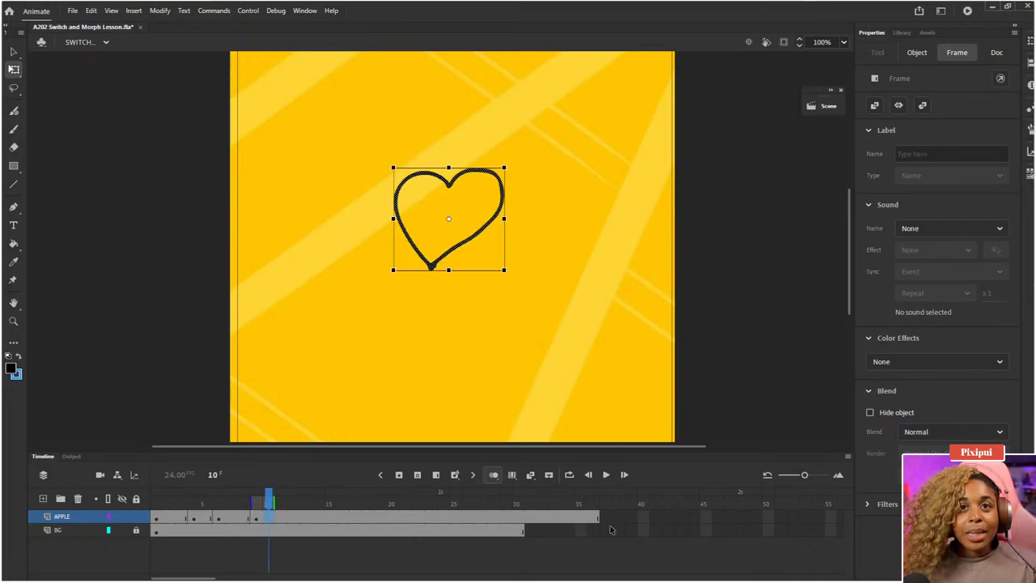
key("shift+F5")
key("shift+F5")
key("shift+F5")
key("shift+F5")
key("shift+F5")
key("shift+F5")
key("shift+F5")
key("shift+F5")
key("shift+F5")
key("shift+F5")
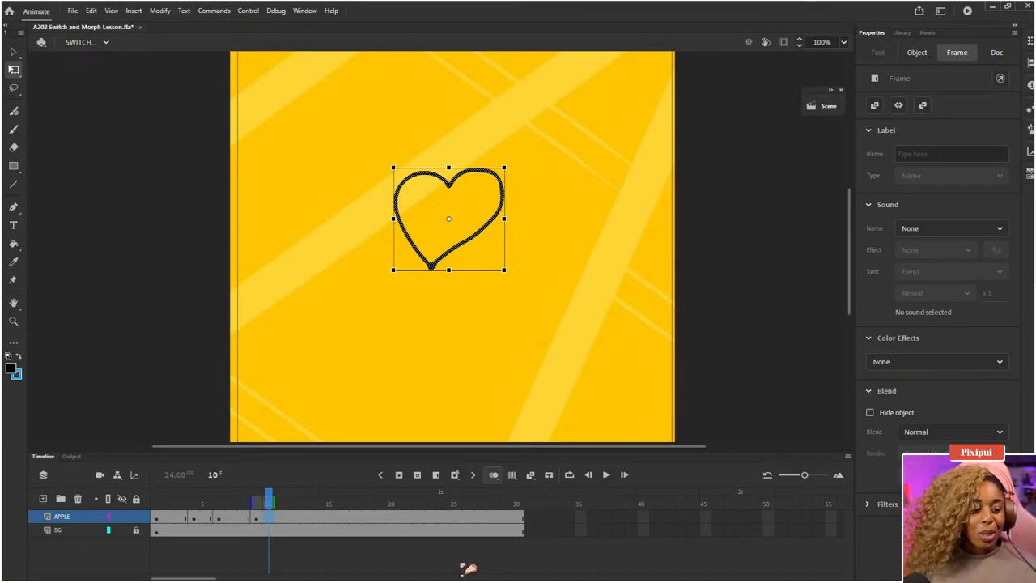
left_click(219, 522)
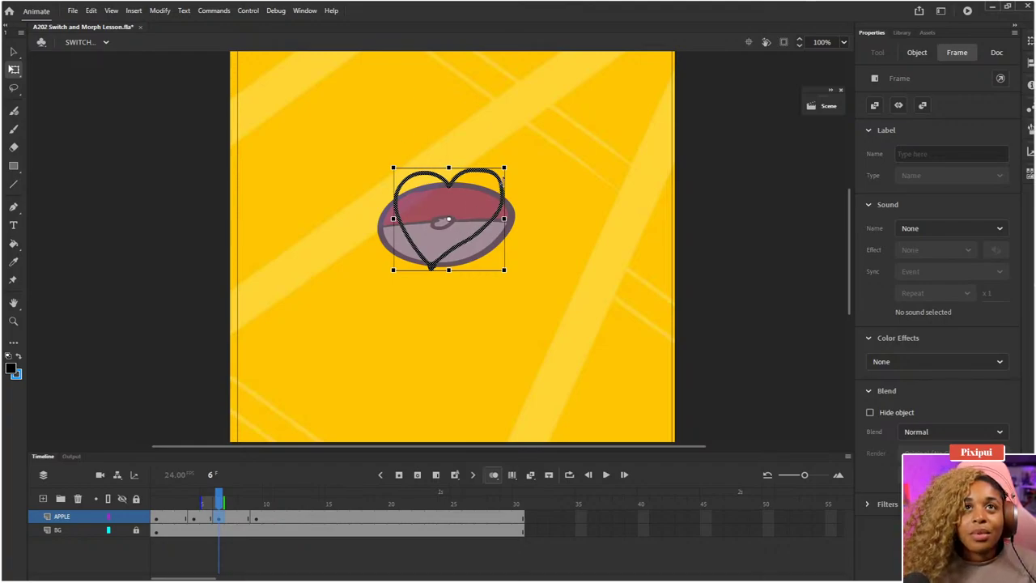
- Raise the frame 6 heart from Y 278.95 to 194.95, then check frames 5 and 8
left_click(490, 231)
left_click_drag(490, 231, 501, 181)
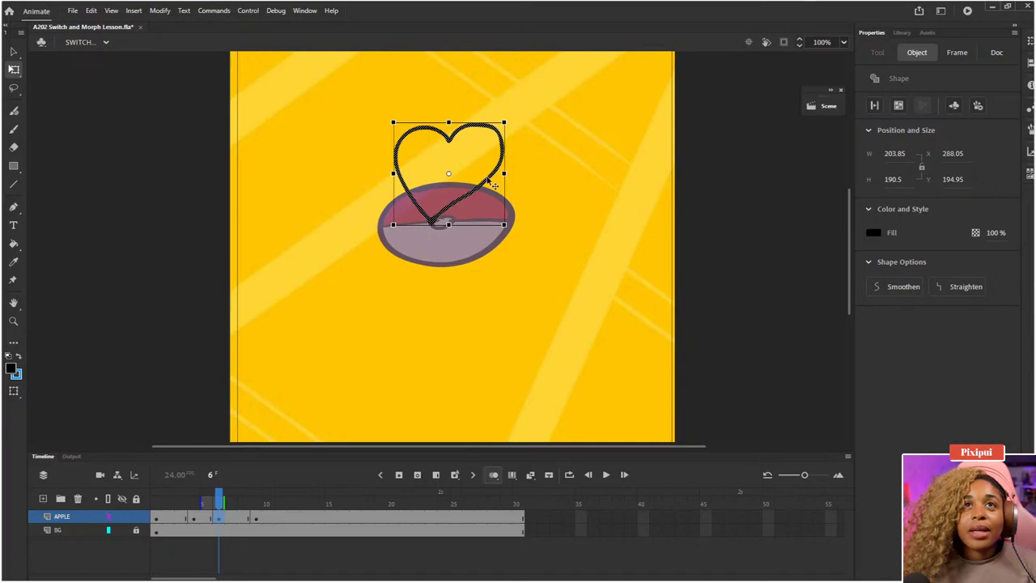
left_click(208, 519)
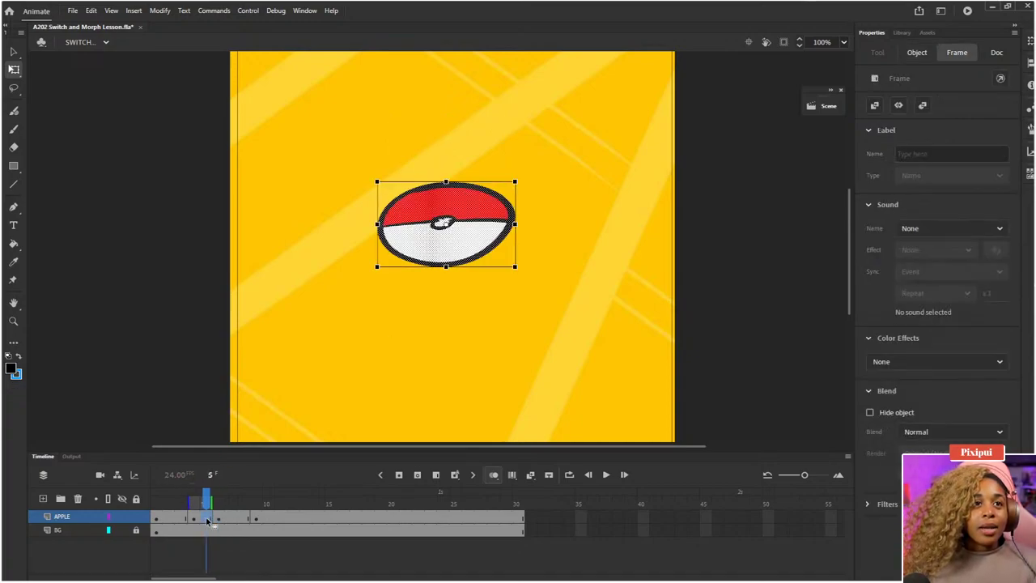
left_click(243, 519)
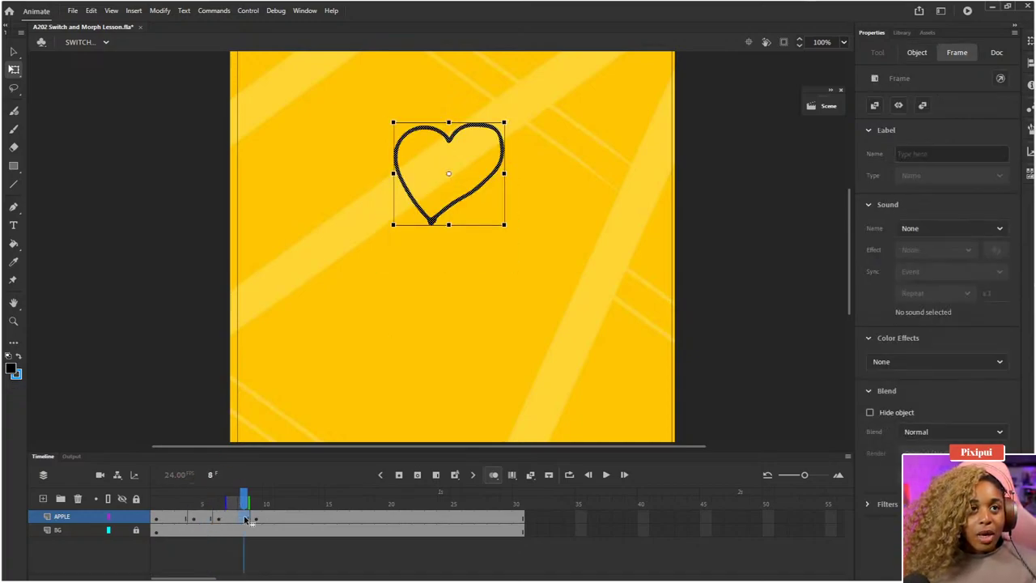
- Step through the frames from the start and turn off Onion Skin
key("shift+comma")
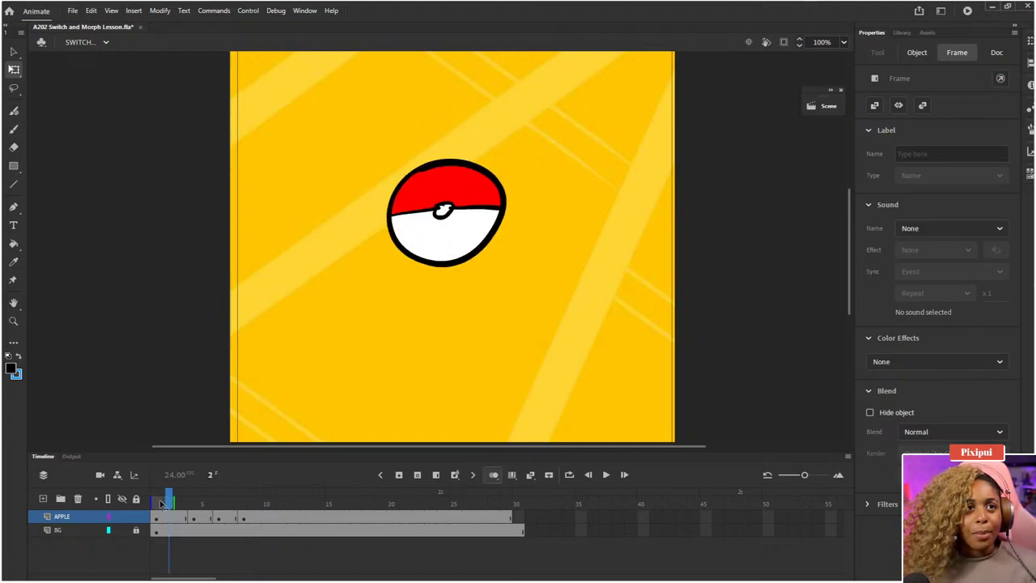
key("period")
key("period")
key("period")
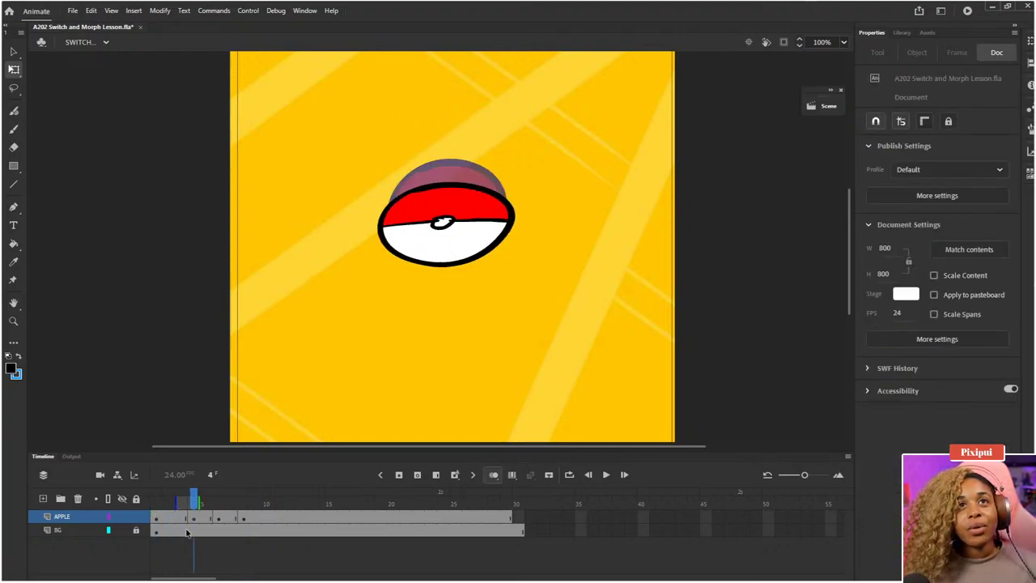
key("comma")
left_click(494, 474)
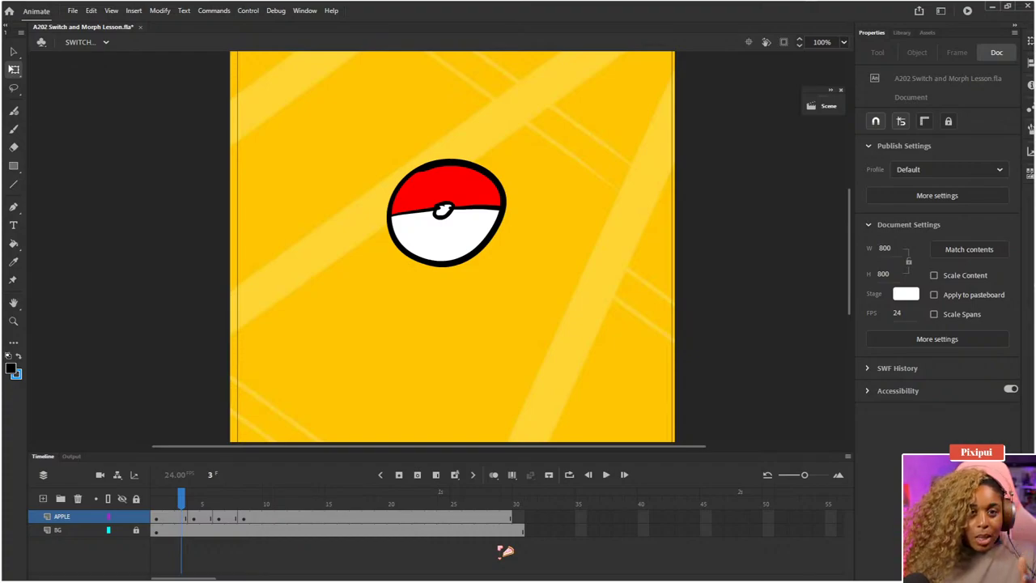
key("period")
key("period")
key("period")
key("period")
key("period")
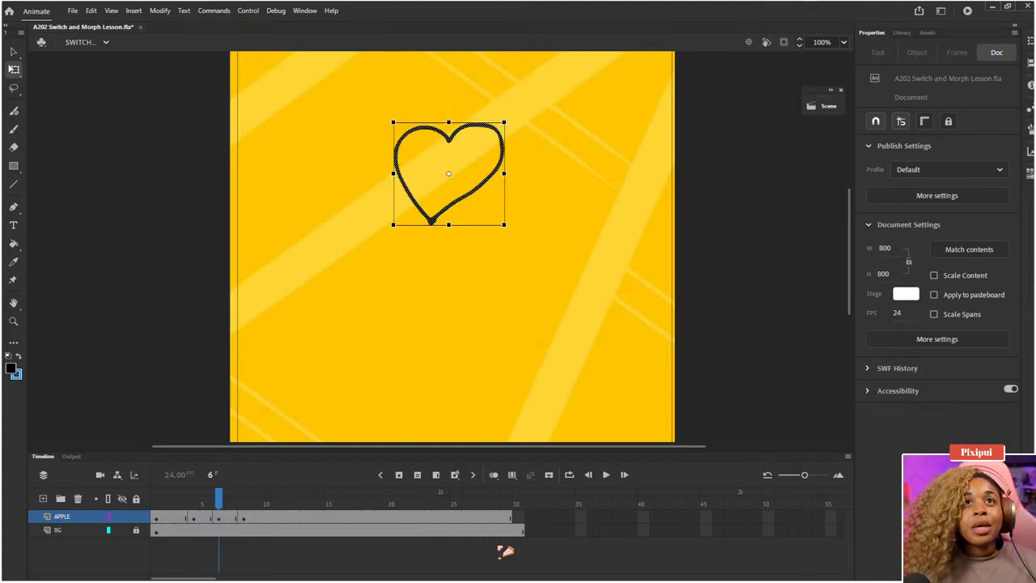
- Play and stop the animation, then return to the pokeball on frame 5
key("Return")
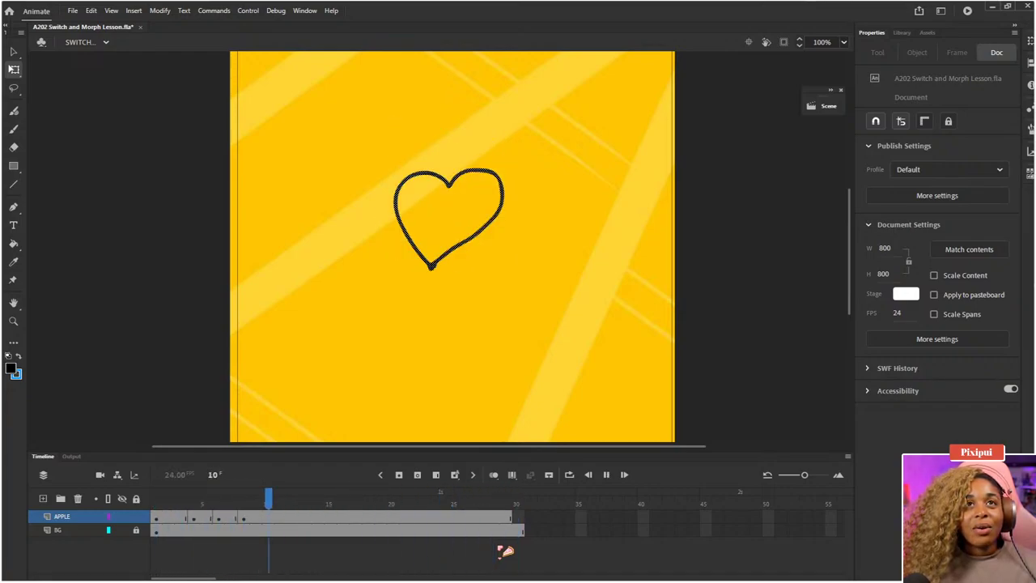
key("Return")
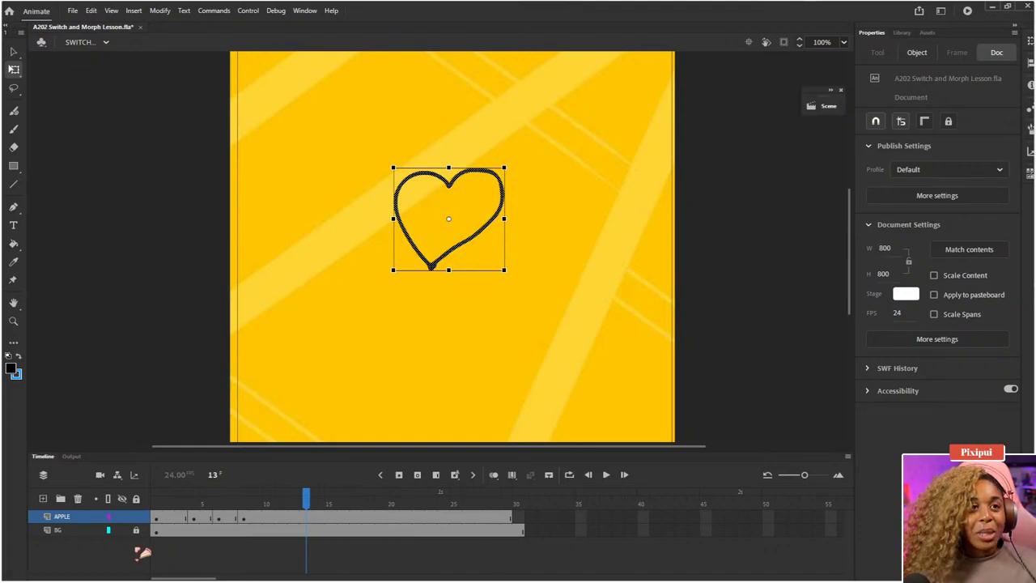
left_click(205, 503)
mouse_move(205, 503)
left_mouse_down()
mouse_move(195, 503)
mouse_move(206, 503)
left_mouse_up()
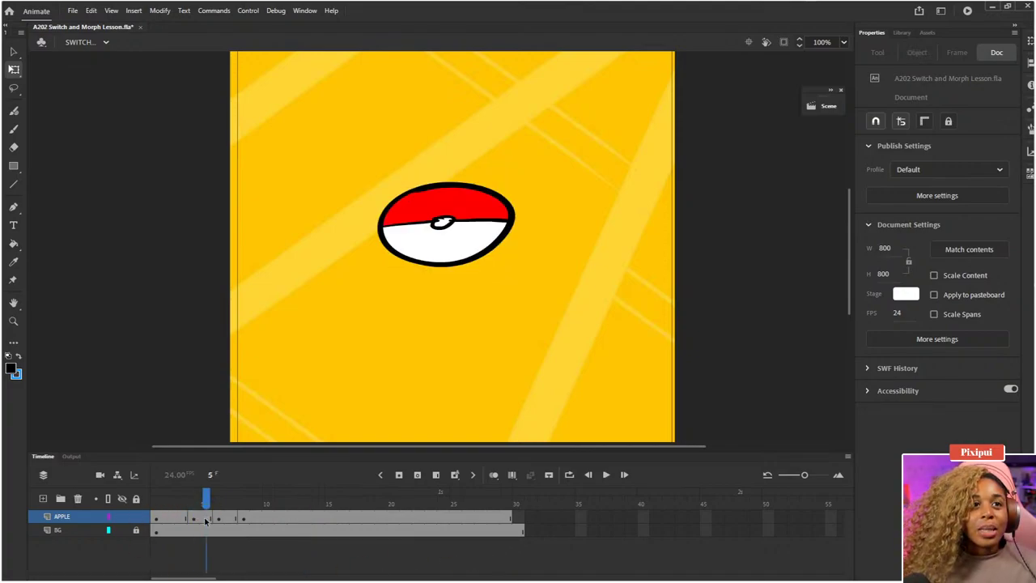
left_click(207, 519)
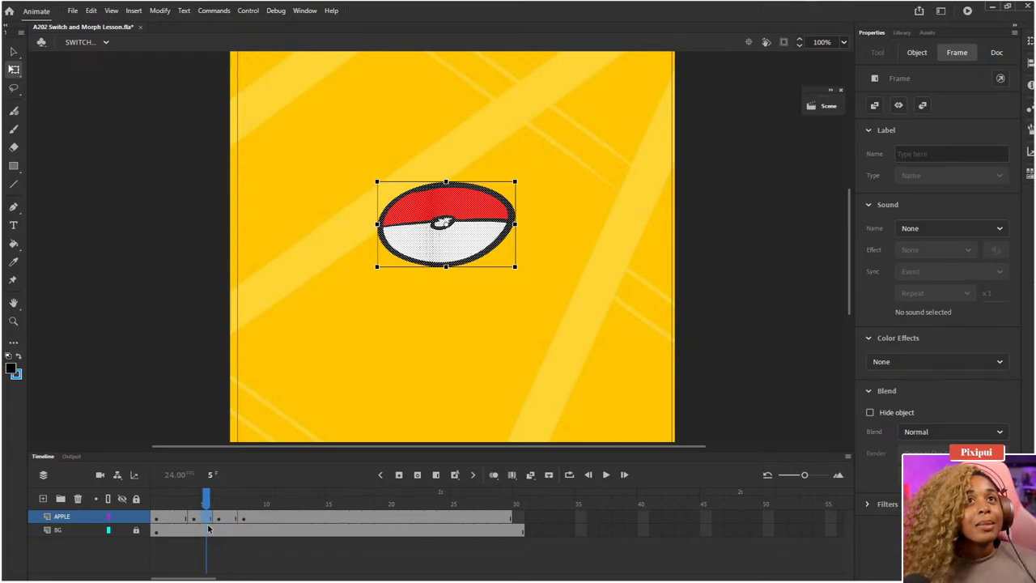
- Compare the squashed pokeball on frame 4 with the round one on frame 3
left_click_drag(205, 500, 183, 501)
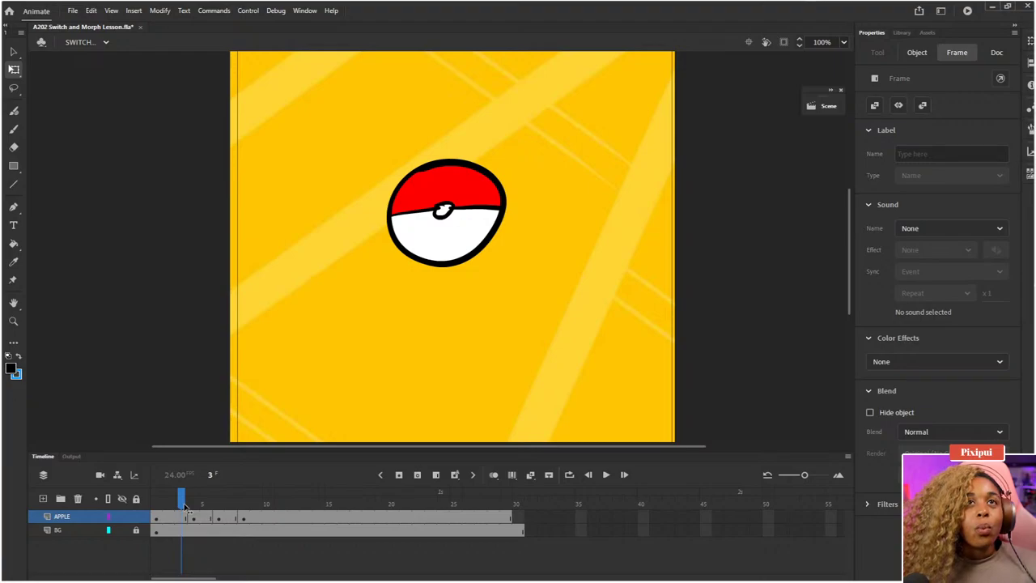
left_click(193, 509)
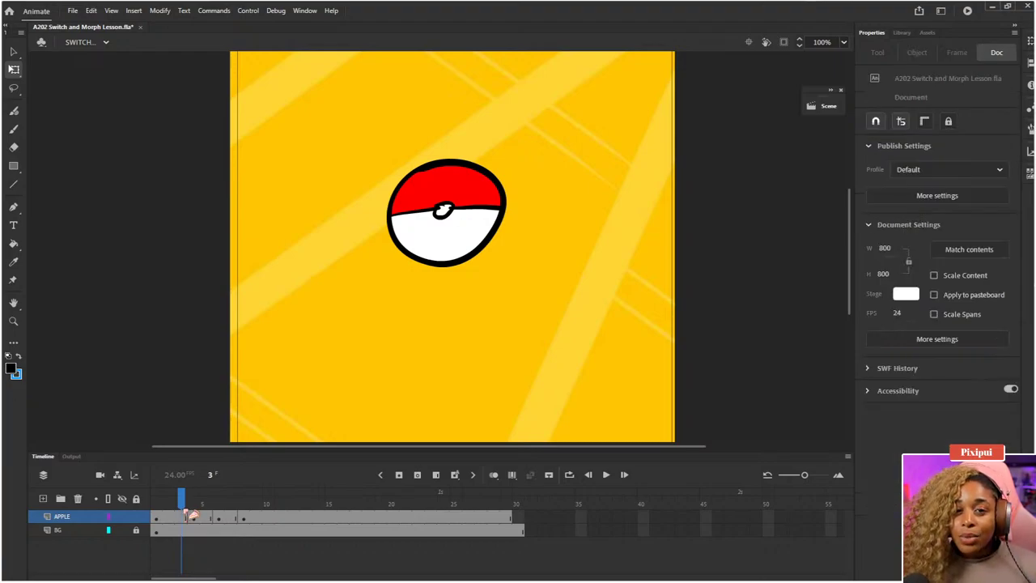
left_click(195, 522)
left_click(195, 522)
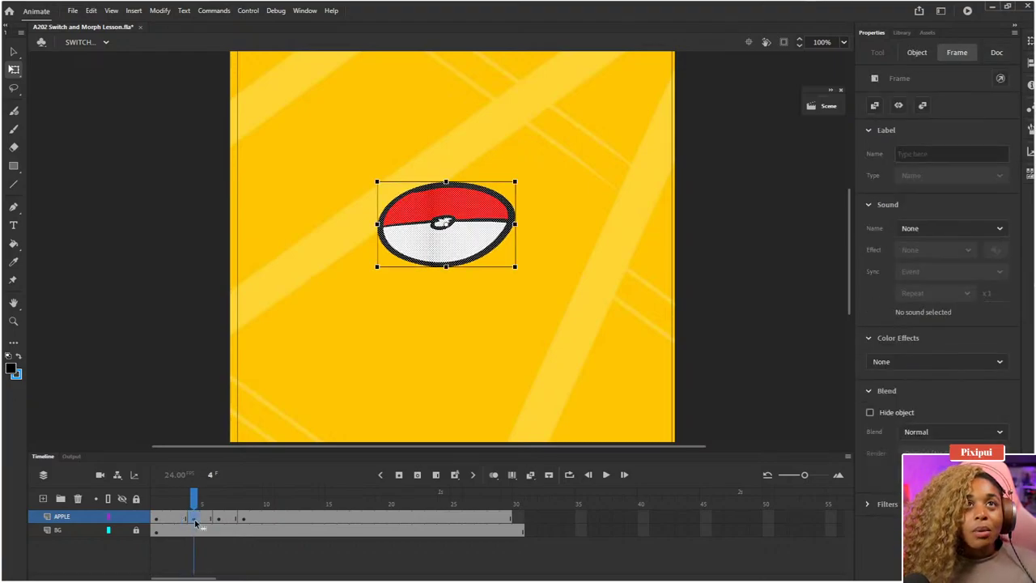
left_click(181, 522)
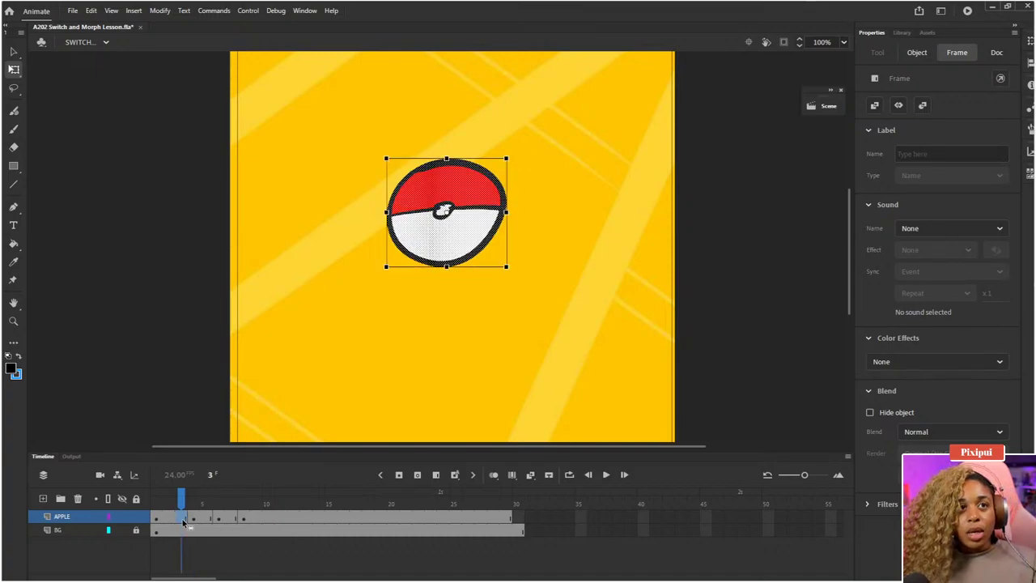
left_click(194, 521)
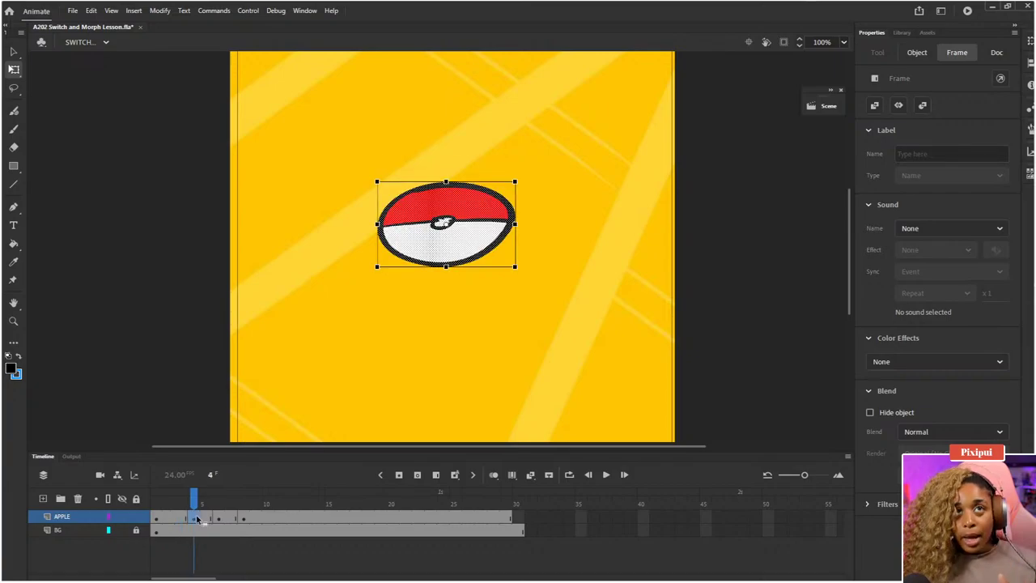
left_click(187, 522)
- Insert two frames after the frame 3 keyframe, then go to frame 5
left_click(187, 522)
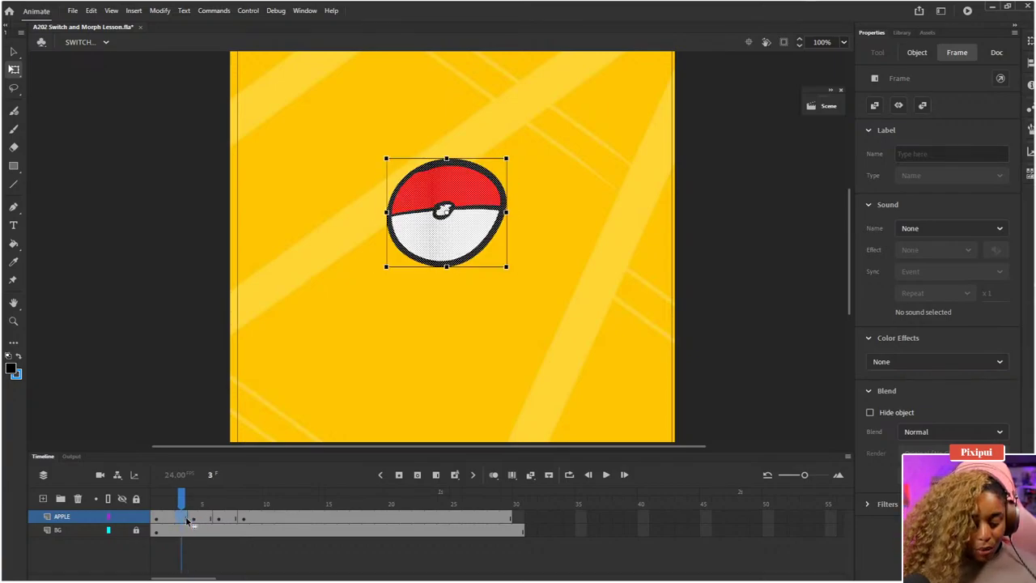
key("F5")
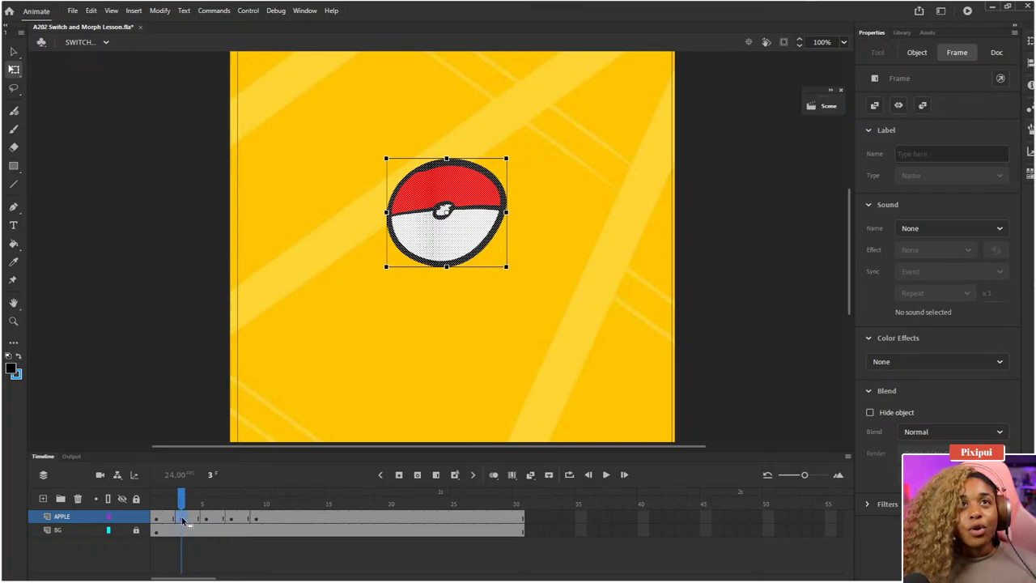
key("F5")
key("F5")
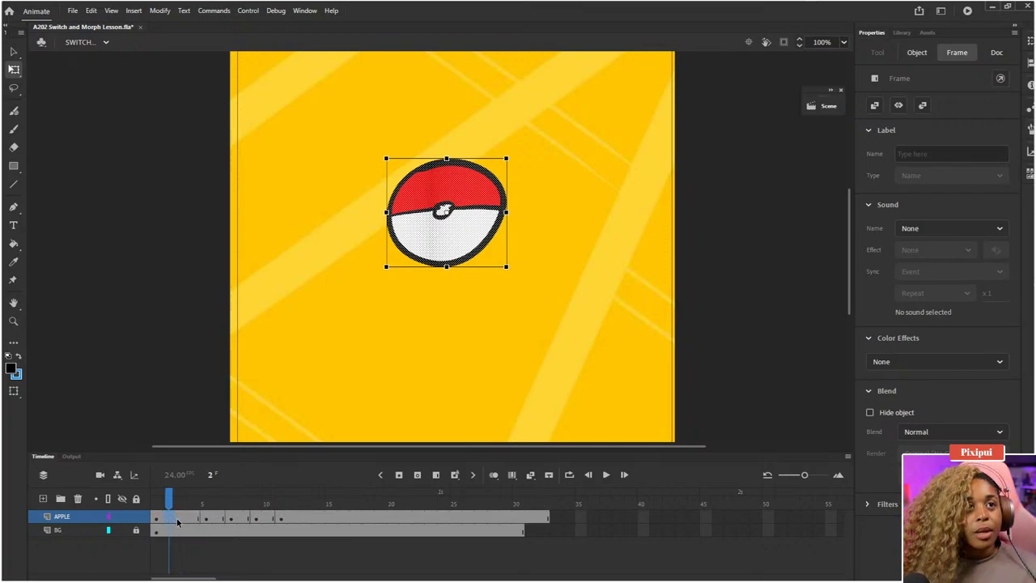
left_click(205, 522)
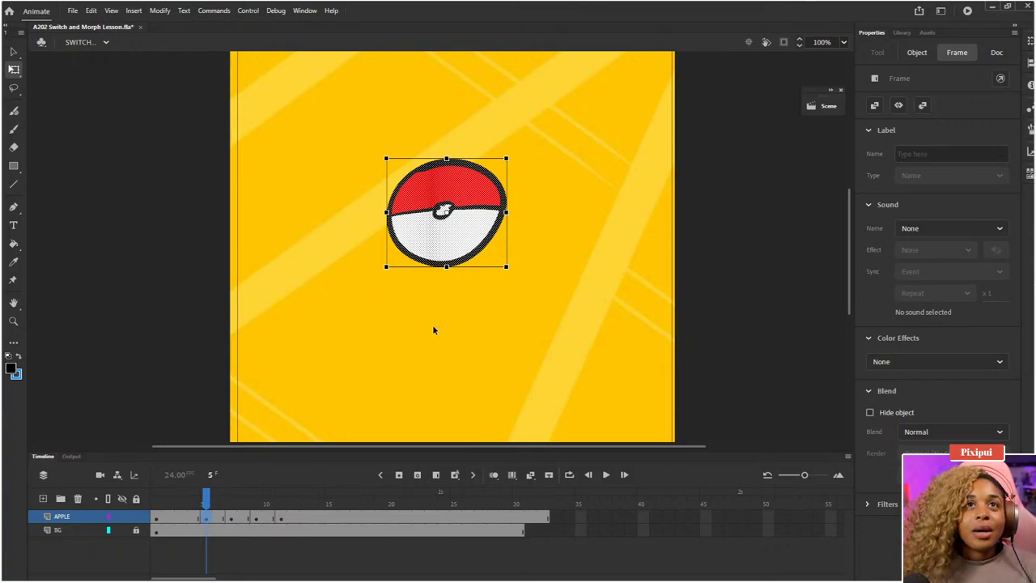
- Turn on onion skinning and squash the frame-5 pokeball shorter and wider
left_click(493, 475)
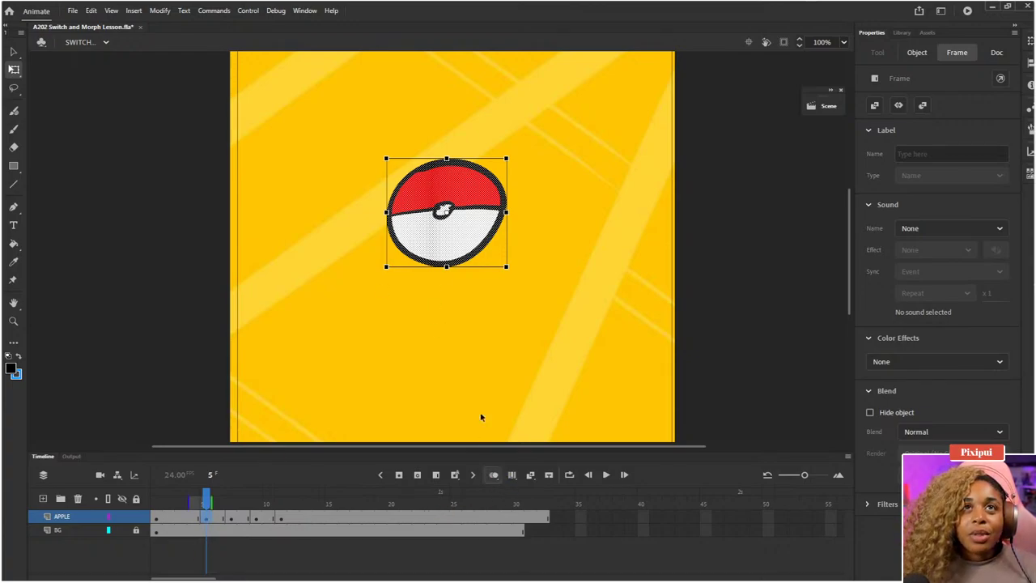
left_click(450, 215)
left_click_drag(445, 159, 446, 168)
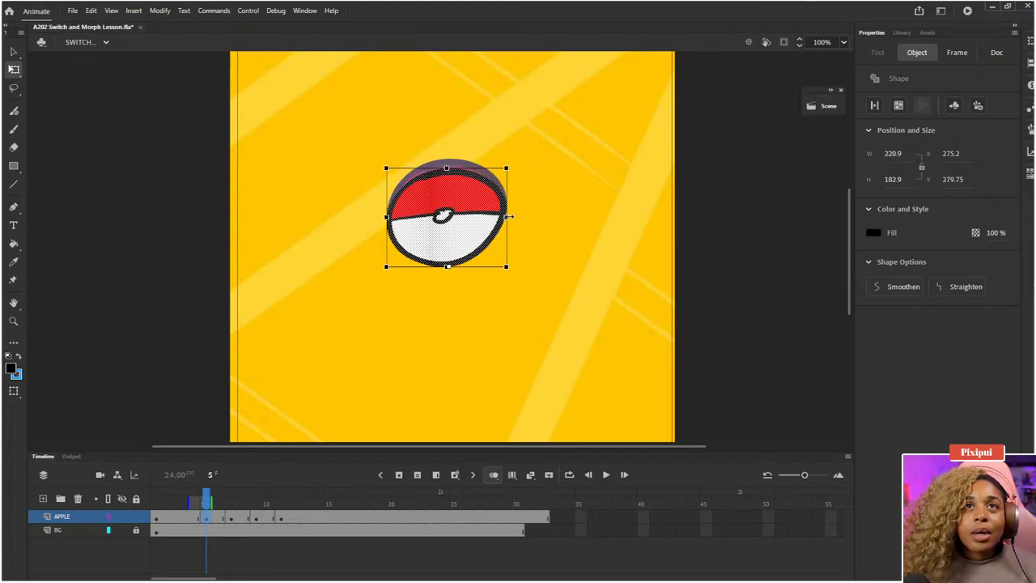
left_click_drag(509, 217, 513, 217)
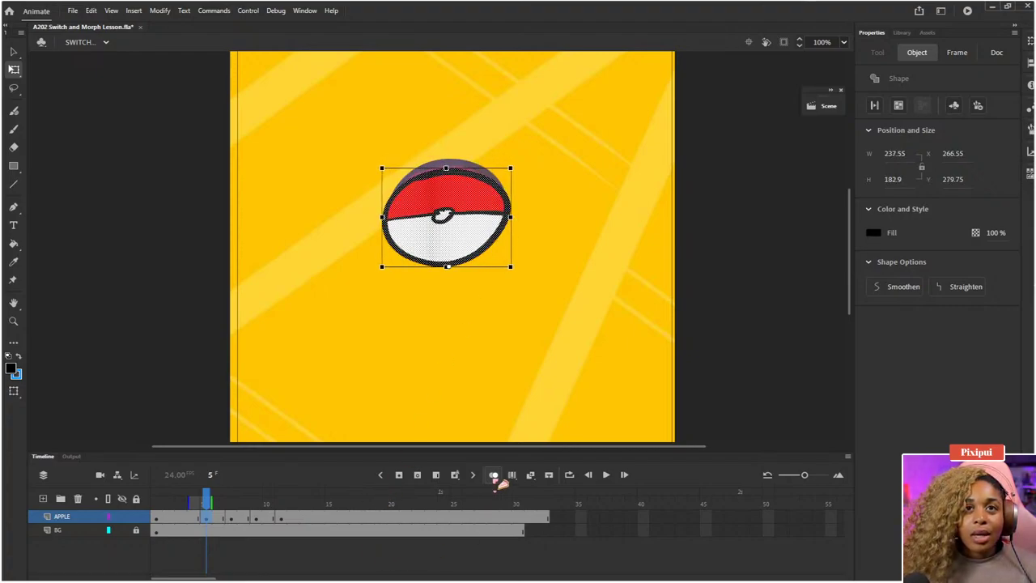
left_click(456, 407)
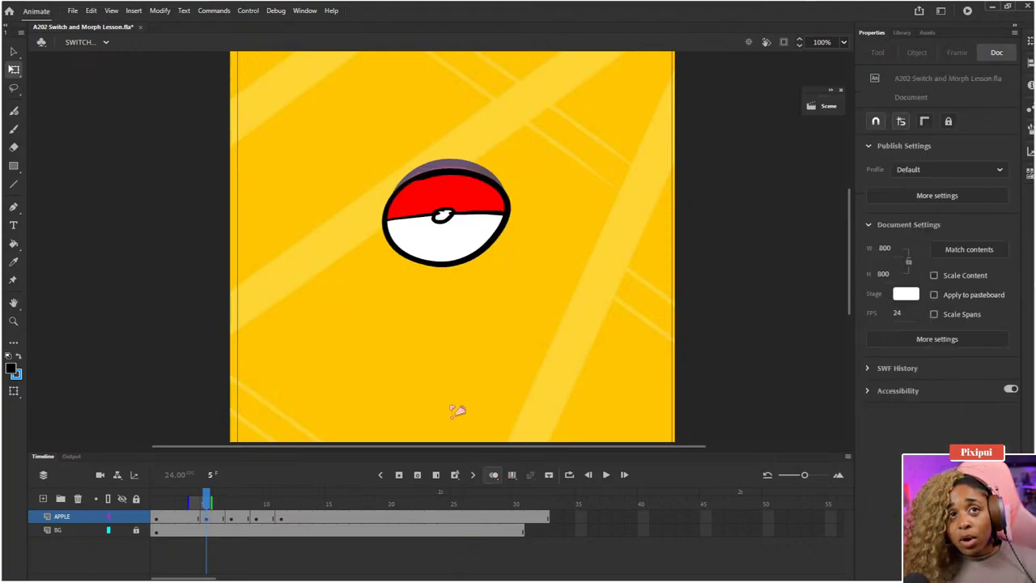
left_click(454, 241)
left_click(468, 202, "shift")
left_click(442, 214, "shift")
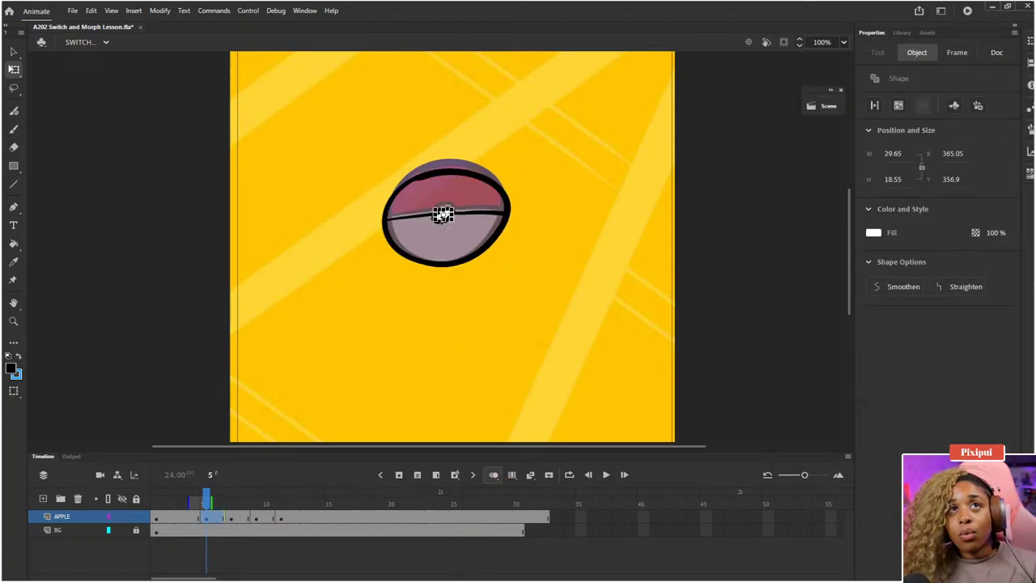
left_click(456, 275)
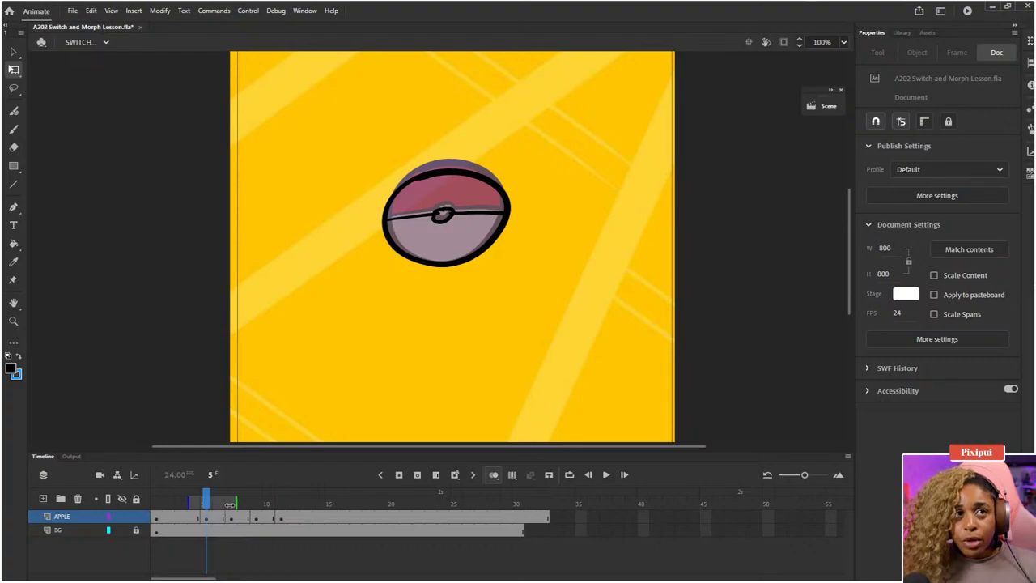
- Extend the onion-skin range to frame 8 and compare frames 4 through 7
left_click_drag(230, 504, 236, 505)
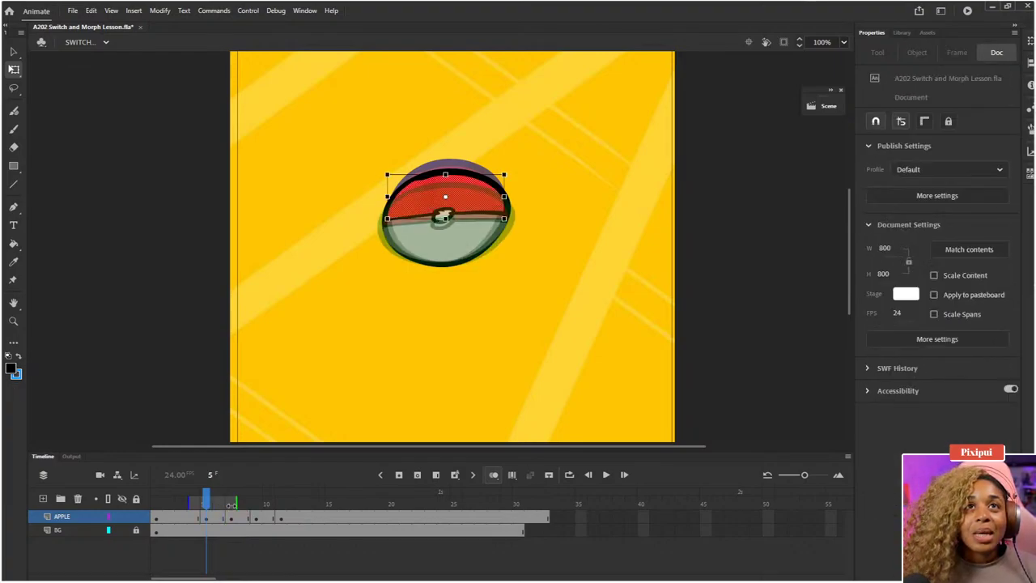
left_click(217, 517)
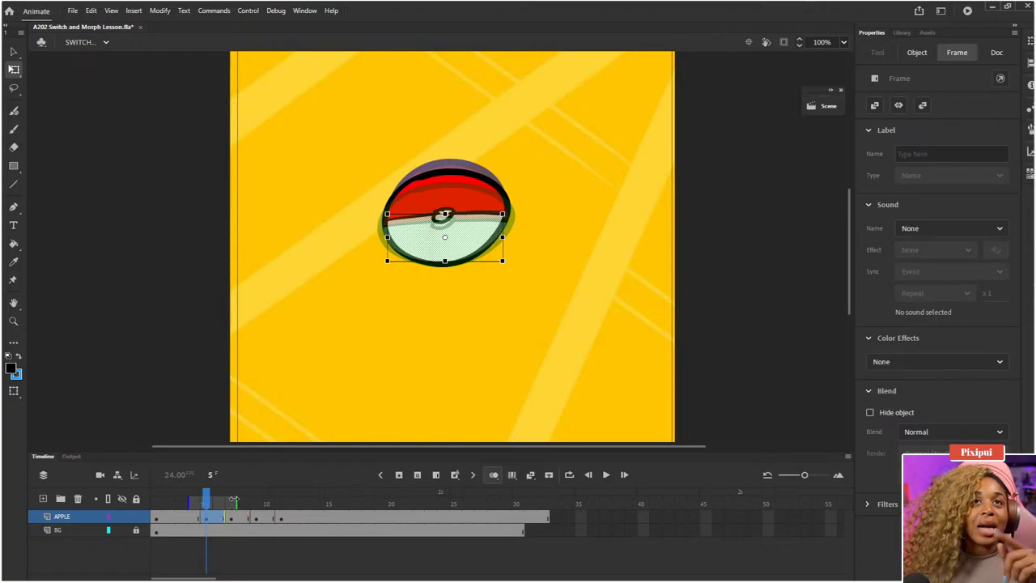
left_click(197, 503)
left_click(204, 503)
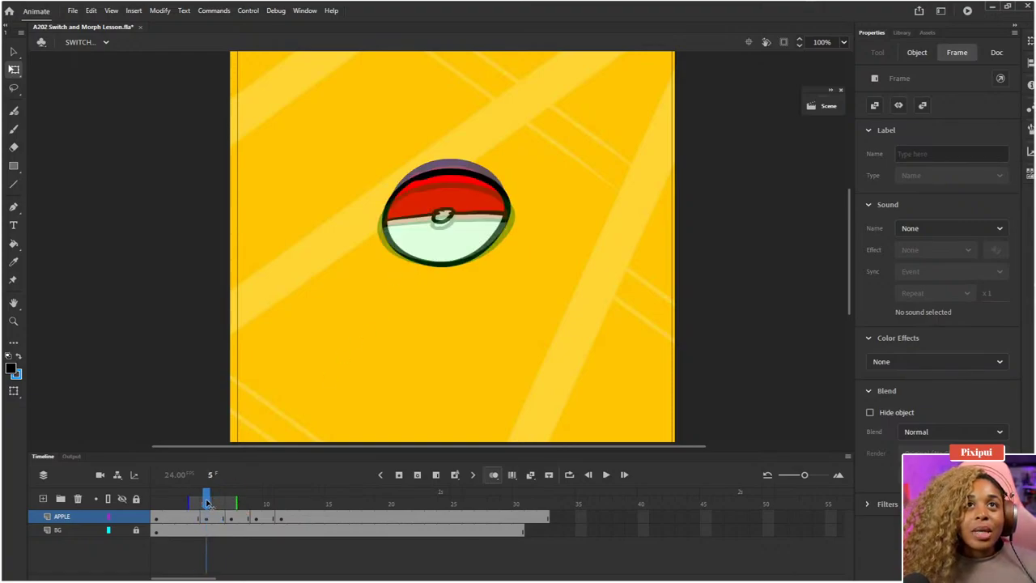
left_click(198, 505)
left_click_drag(198, 505, 219, 503)
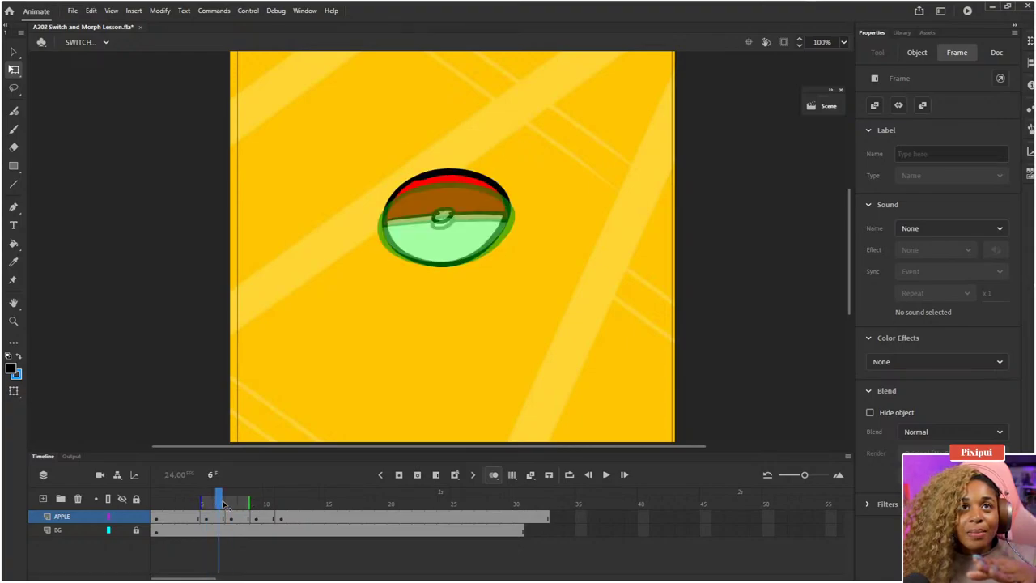
left_click(224, 522)
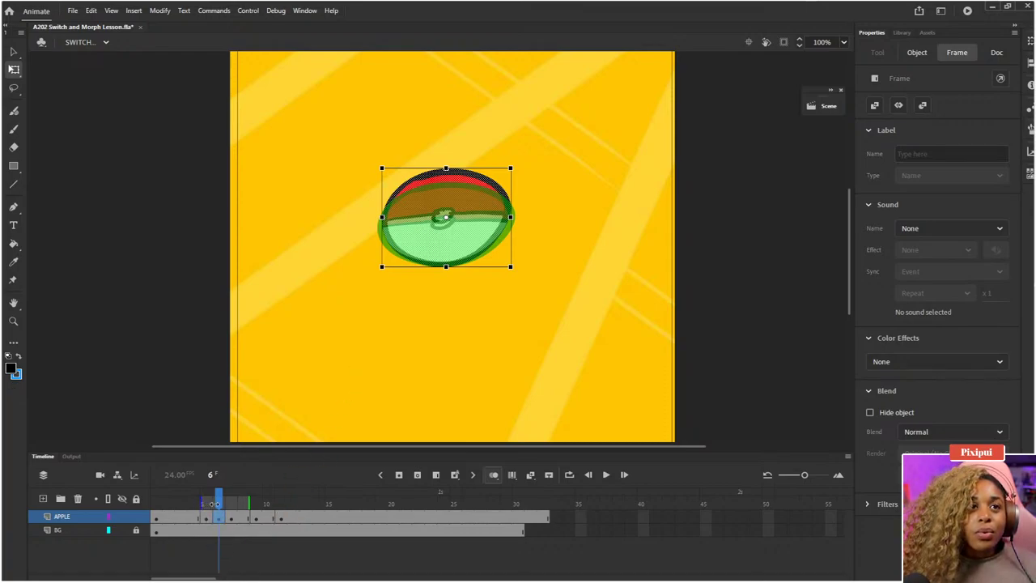
- Squash the frame-6 pokeball to about 246 by 172, then compare with earlier frames, onion skin off
scroll(369, 292, "down", 5)
scroll(368, 293, "up", 5)
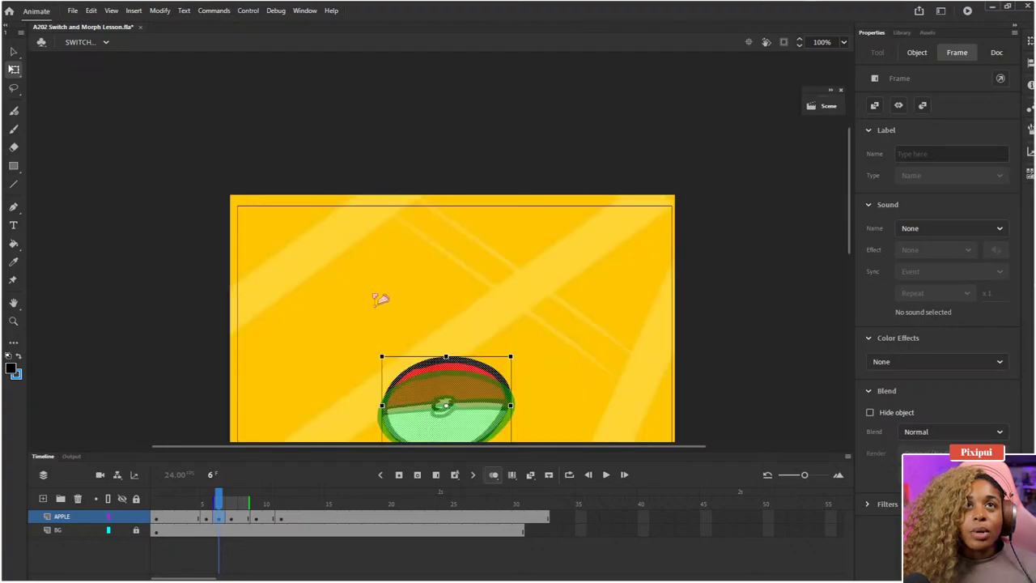
scroll(388, 267, "down", 1)
key("ctrl+=")
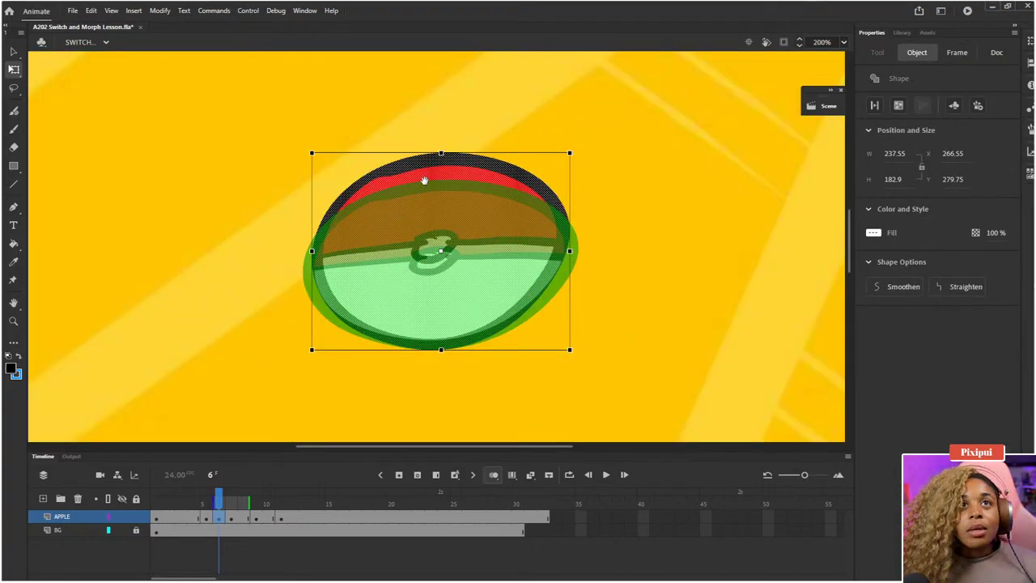
left_click(240, 531)
left_click(218, 518)
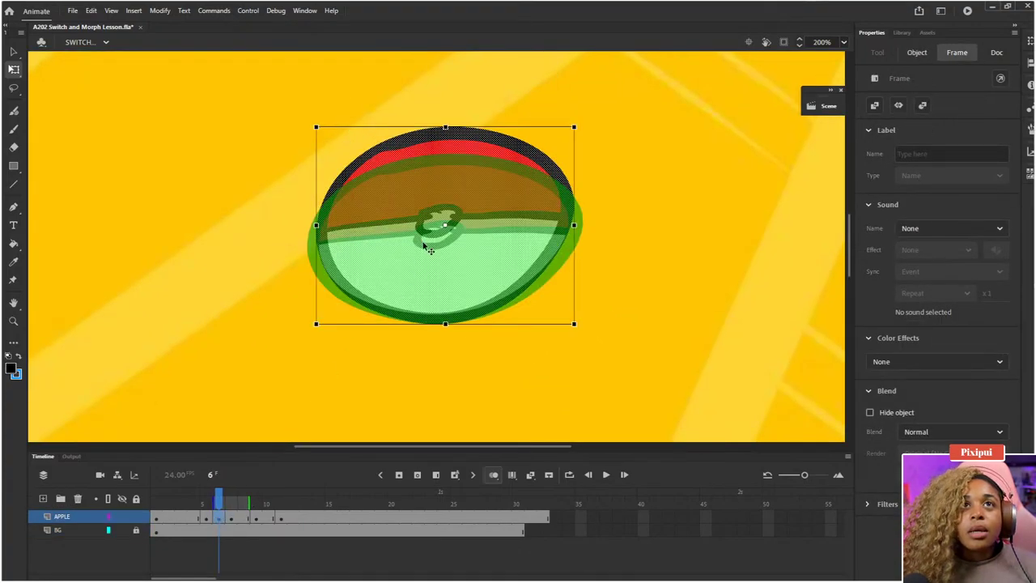
left_click(445, 226)
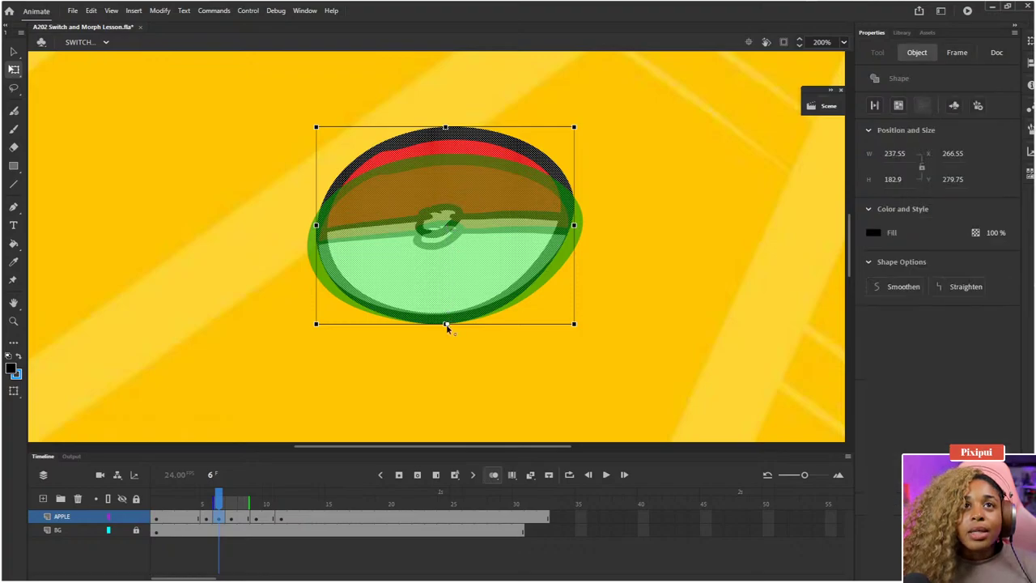
left_click_drag(444, 127, 445, 138)
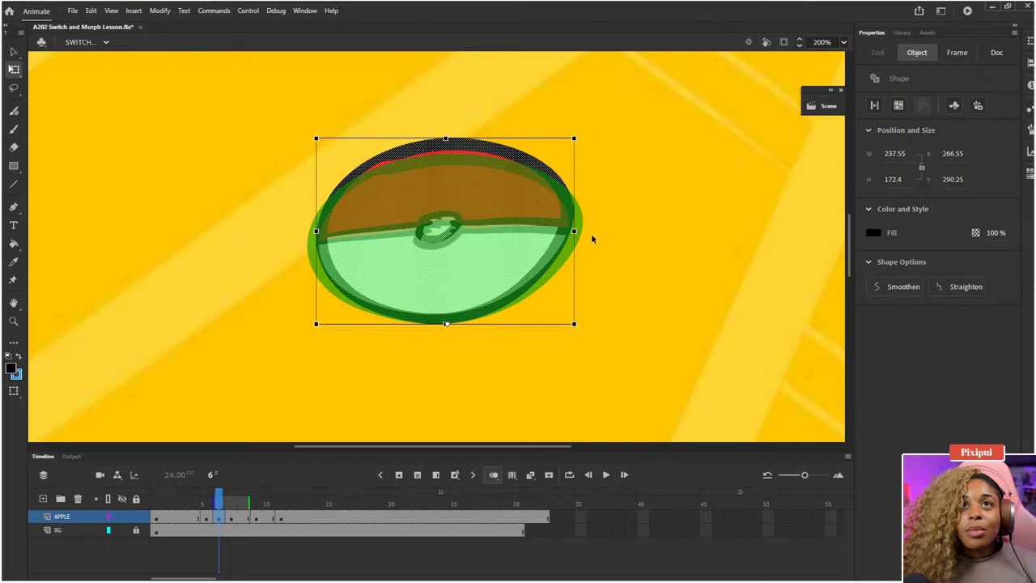
left_click_drag(573, 231, 577, 231)
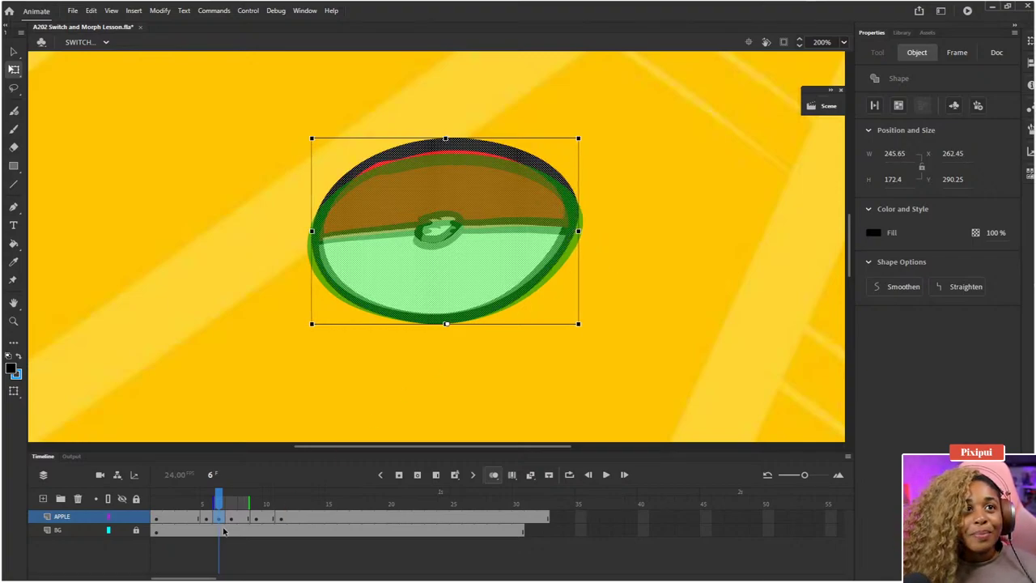
left_click(205, 506)
left_click_drag(205, 506, 181, 506)
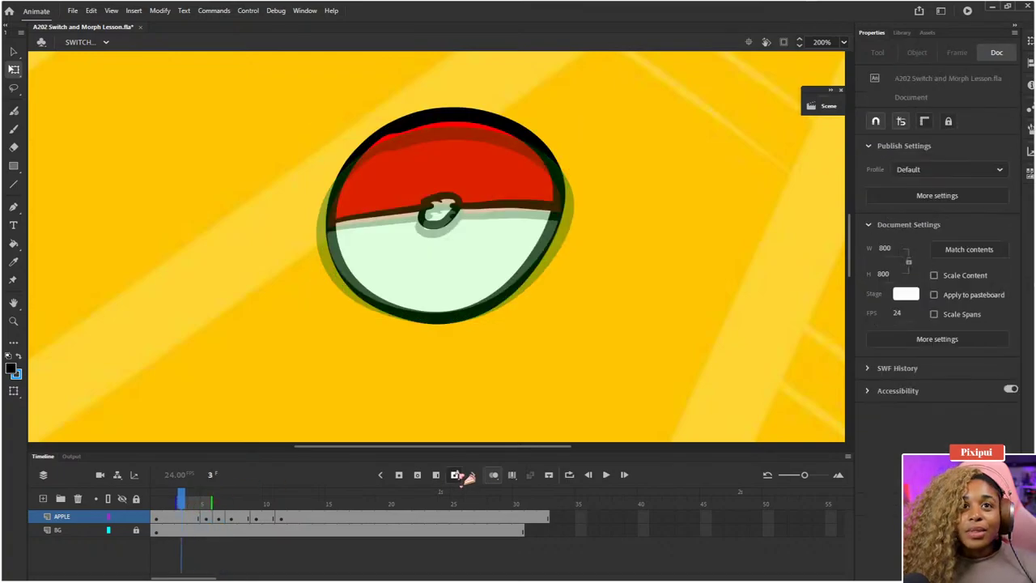
left_click(494, 474)
- Zoom out and step back and forth through the frames to preview the squash
key("ctrl+1")
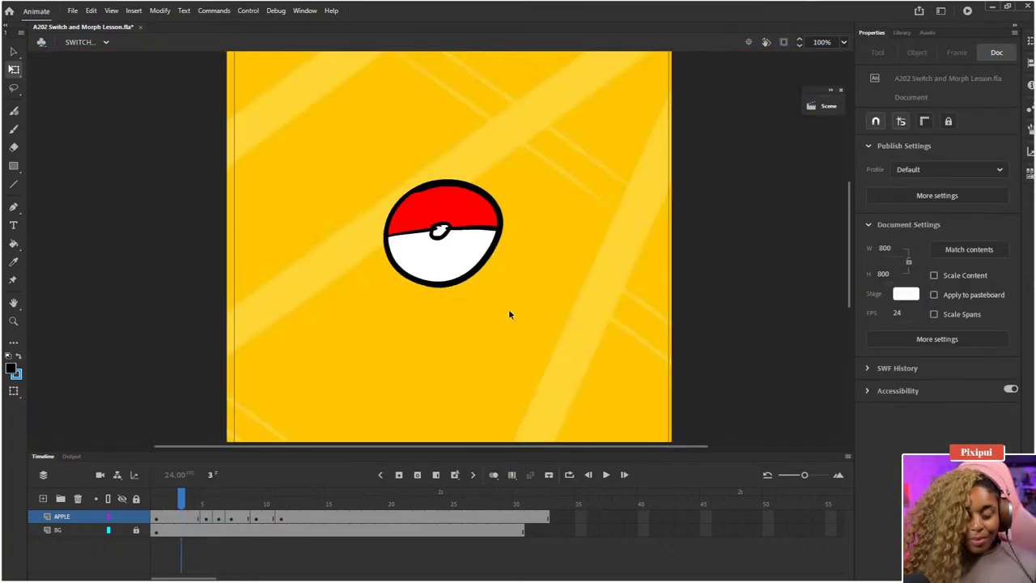
key("period")
key("period")
key("period")
key("comma")
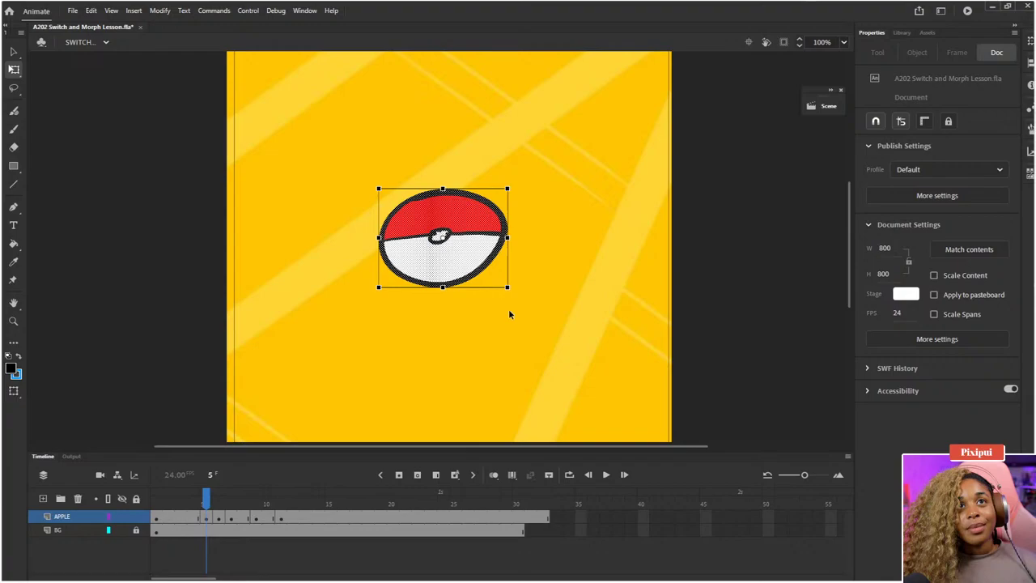
left_click(750, 256)
key("comma")
key("period")
key("period")
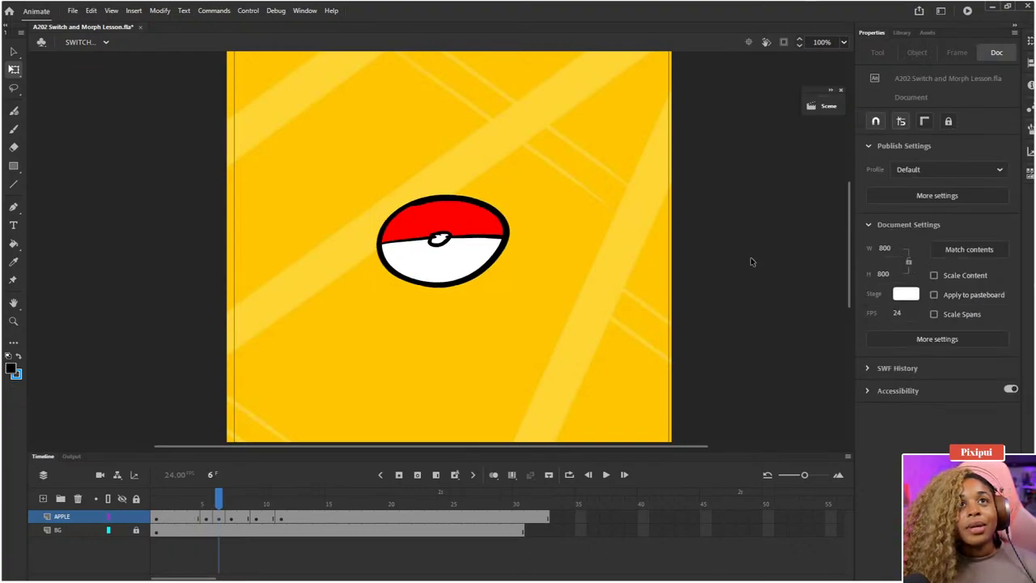
key("comma")
key("comma")
key("comma")
key("period")
key("period")
key("period")
key("period")
key("comma")
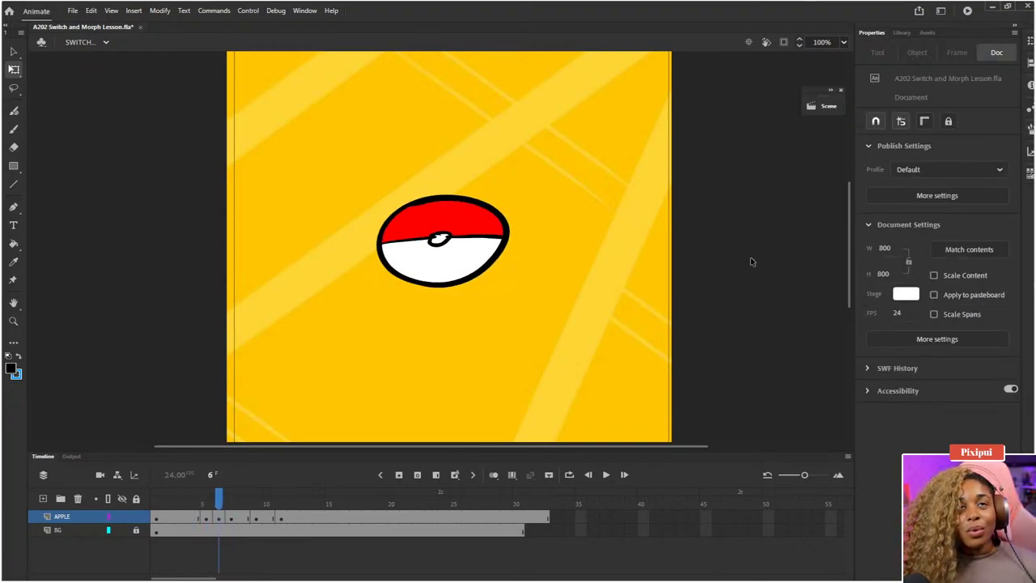
key("comma")
key("comma")
key("comma")
key("comma")
key("comma")
key("period")
key("period")
key("period")
key("period")
key("period")
key("period")
key("period")
key("period")
key("period")
key("period")
key("period")
key("period")
key("period")
key("ctrl+a")
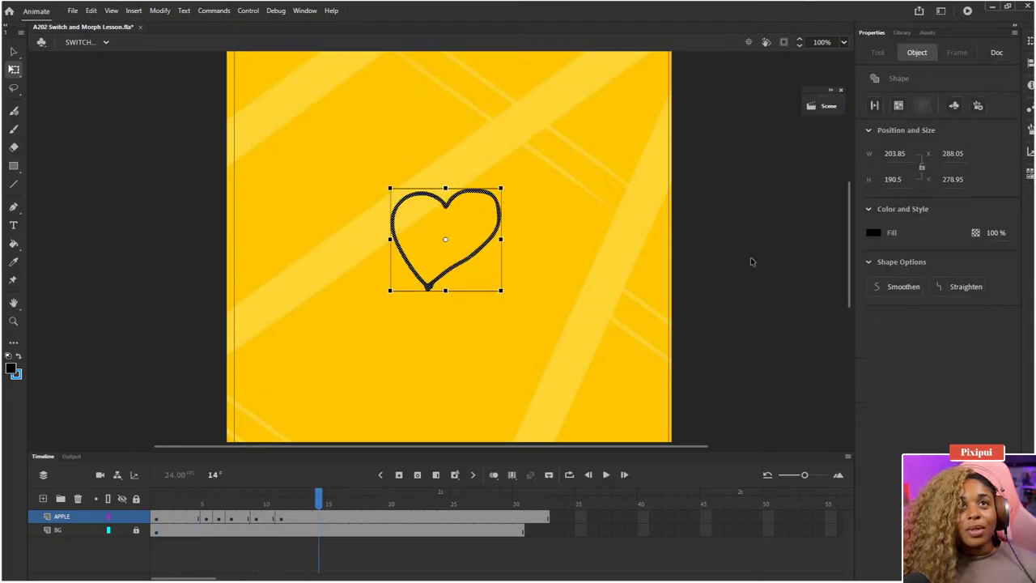
- Insert frames at frame 8 on APPLE and BG, extending both to about frame 35, and play
left_click(243, 497)
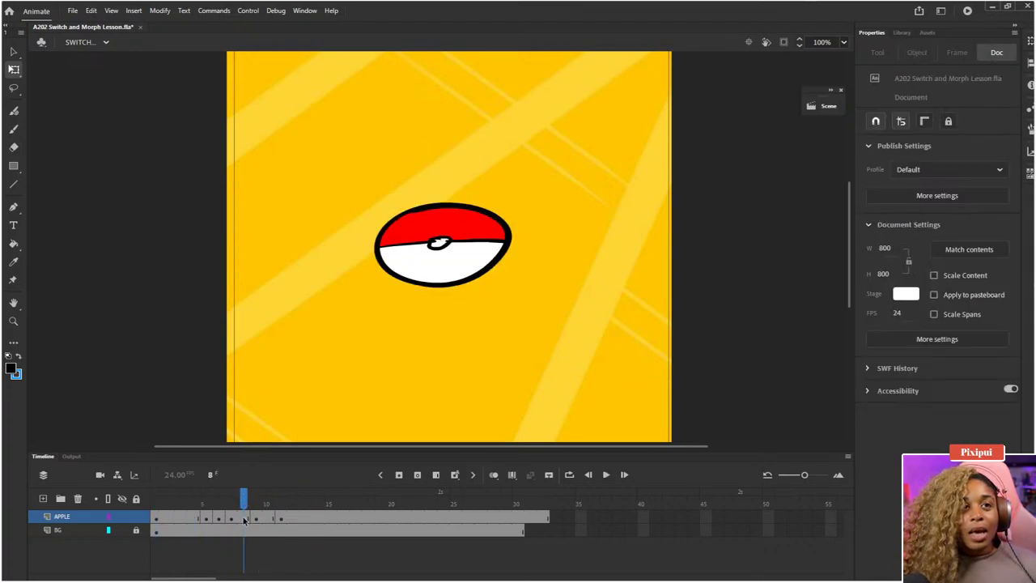
left_click(245, 519)
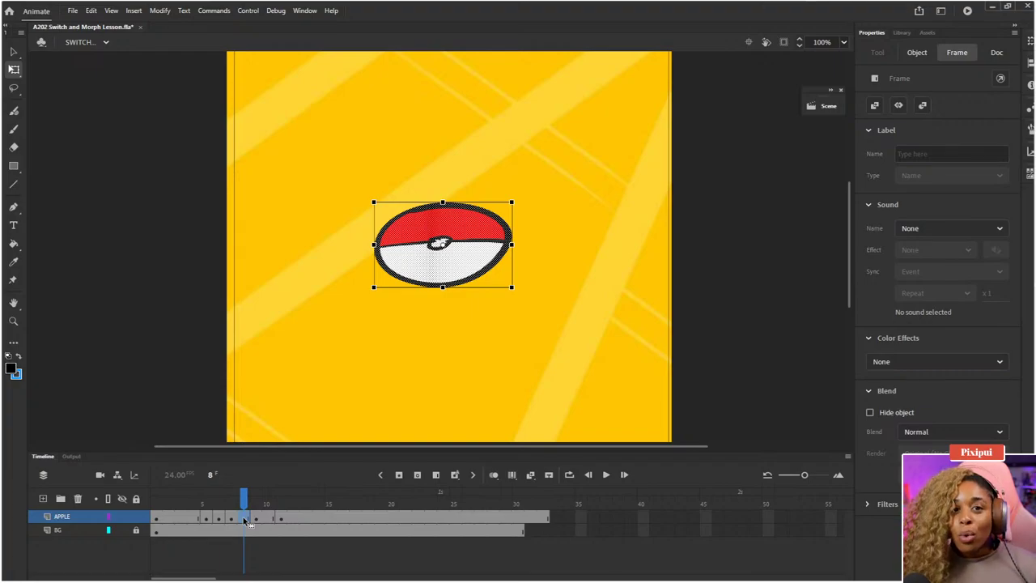
key("F5")
key("F5")
key("F5")
key("F5")
key("F5")
key("F5")
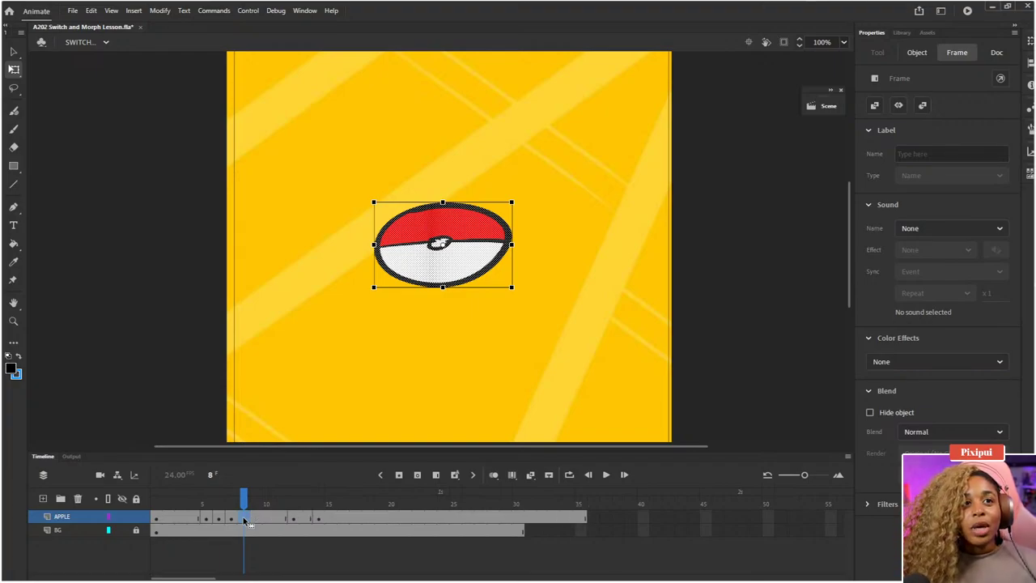
left_click(230, 533)
key("F5")
key("F5")
key("F5")
key("F5")
key("F5")
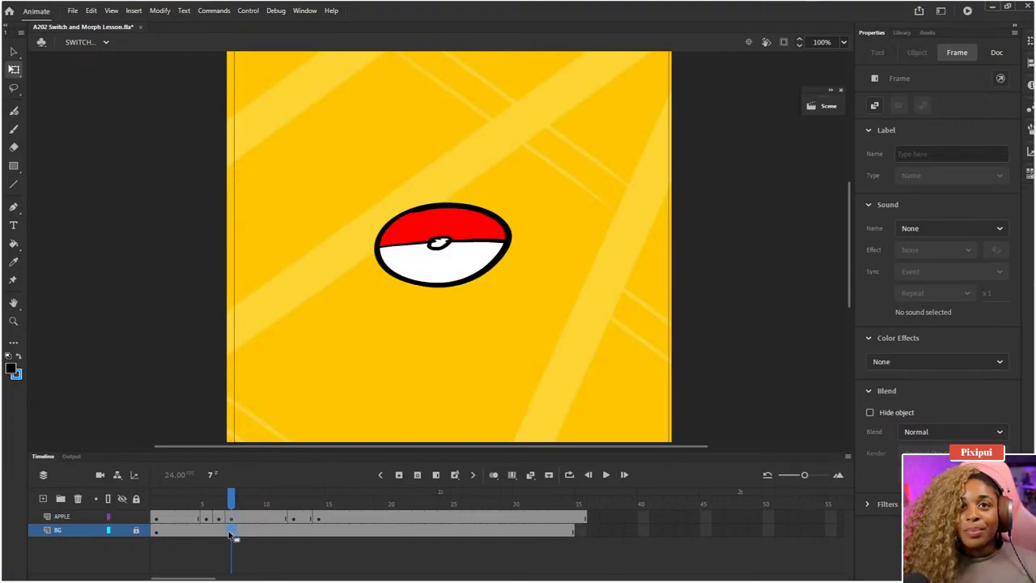
key("shift+comma")
key("ctrl+shift+a")
key("Return")
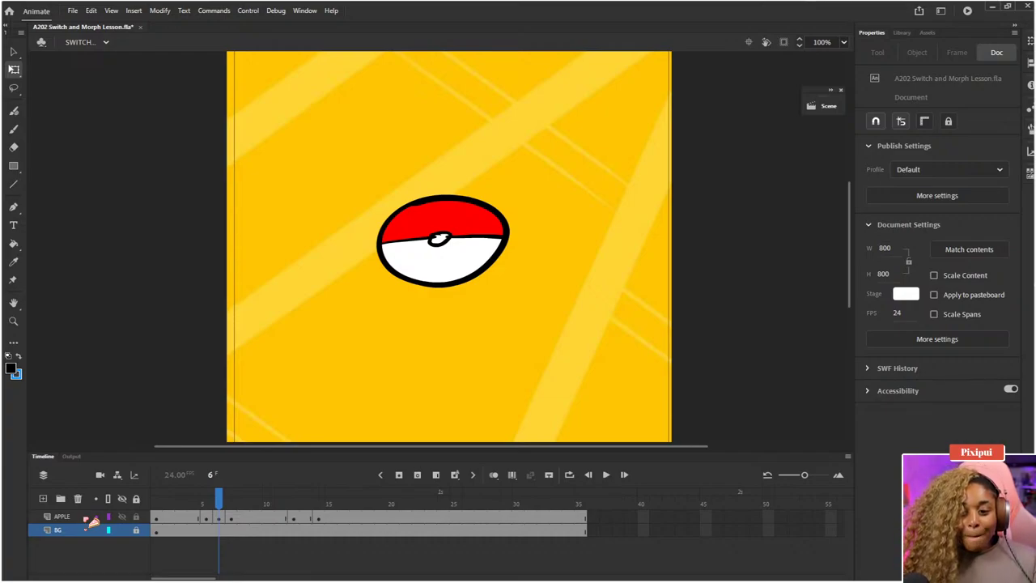
- Flatten and widen the frame-11 pokeball to about 278 by 145, then compare frames 5 to 9
key("comma")
key("period")
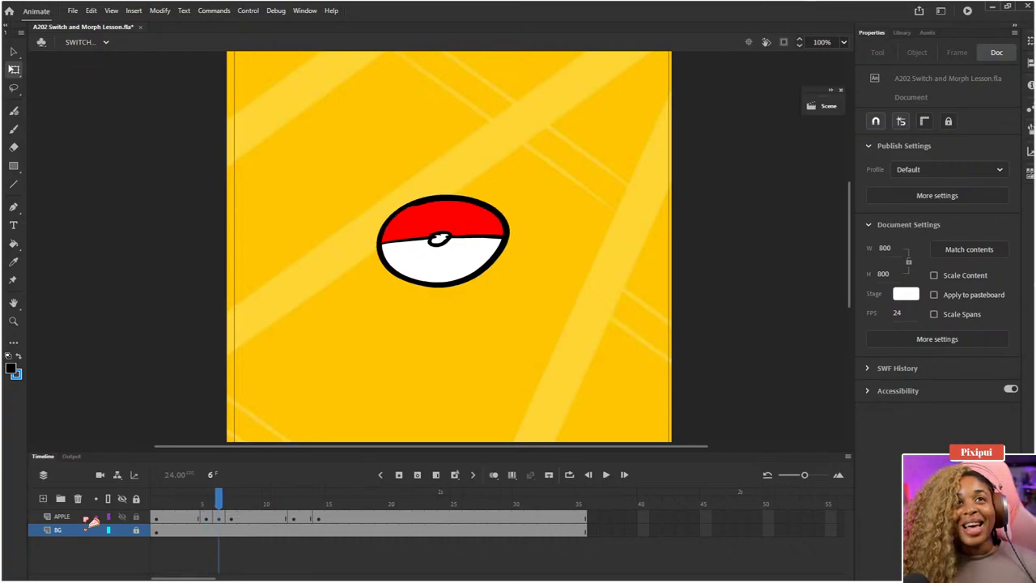
key("period")
key("period")
key("period")
key("period")
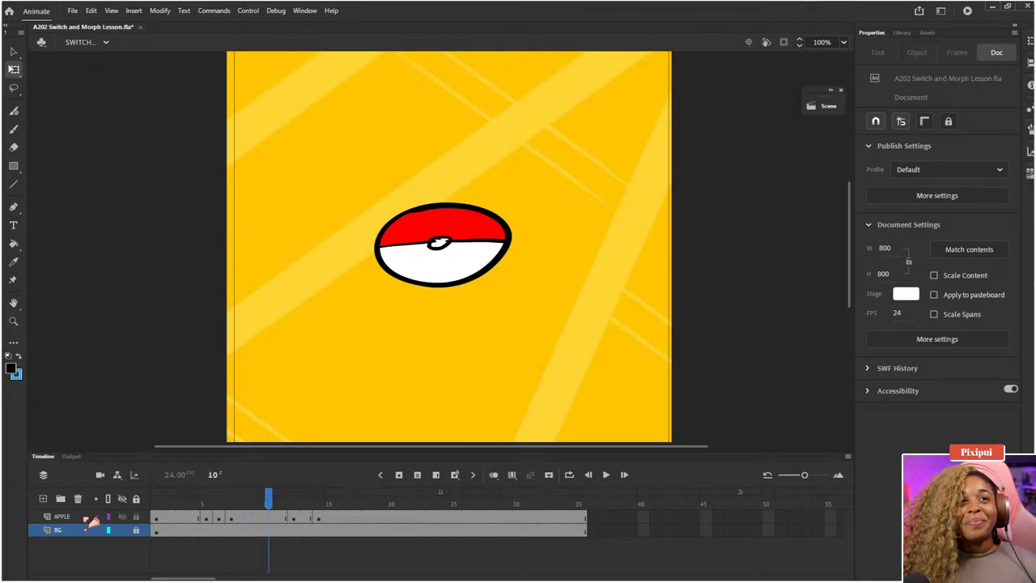
key("period")
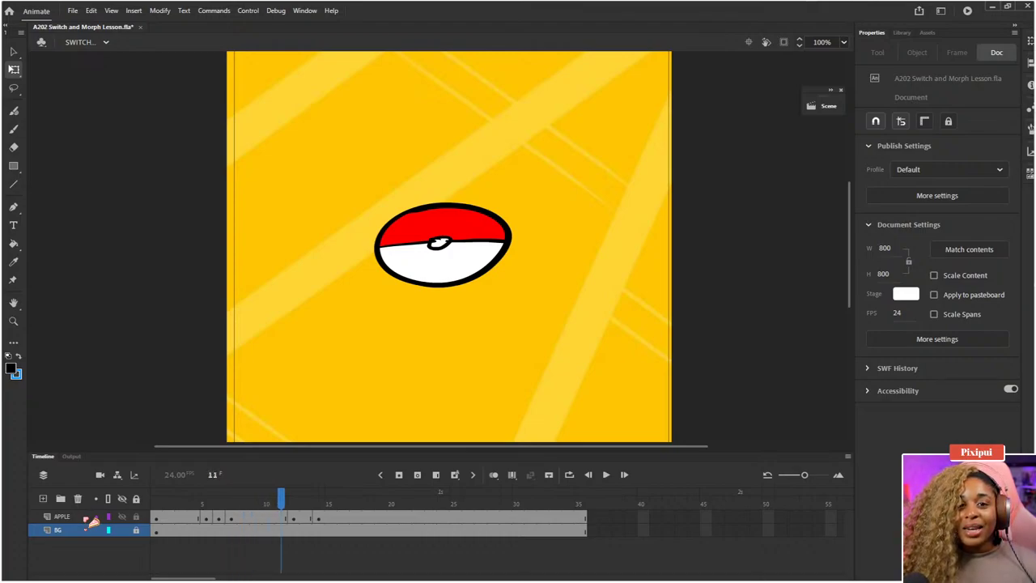
left_click(279, 518)
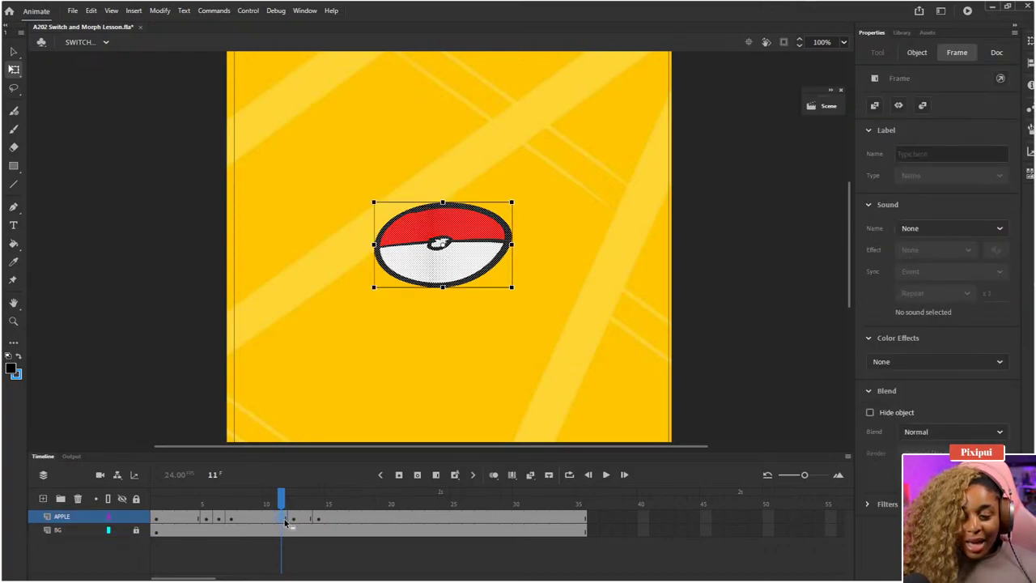
left_click(443, 267)
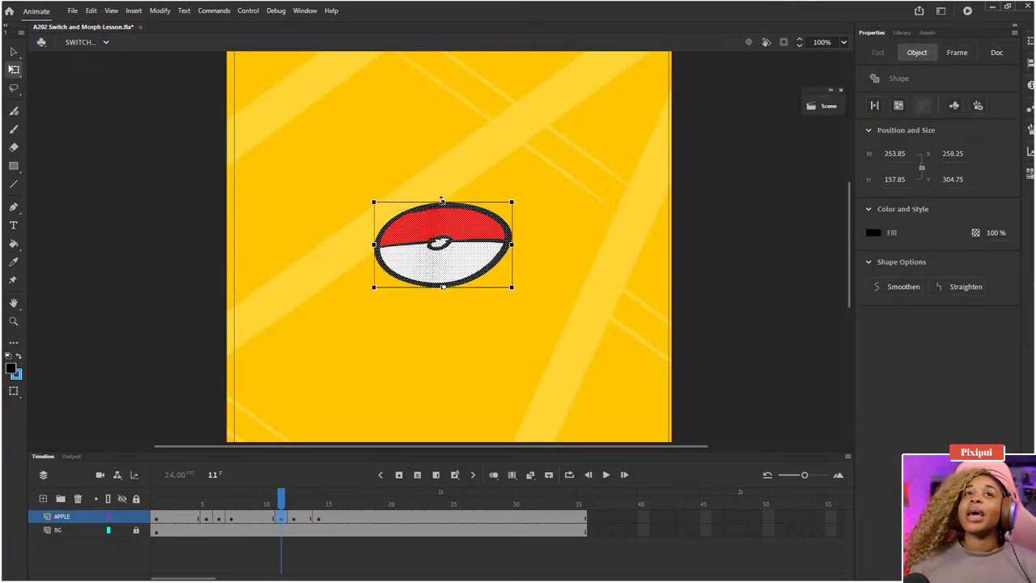
left_click_drag(442, 201, 443, 209)
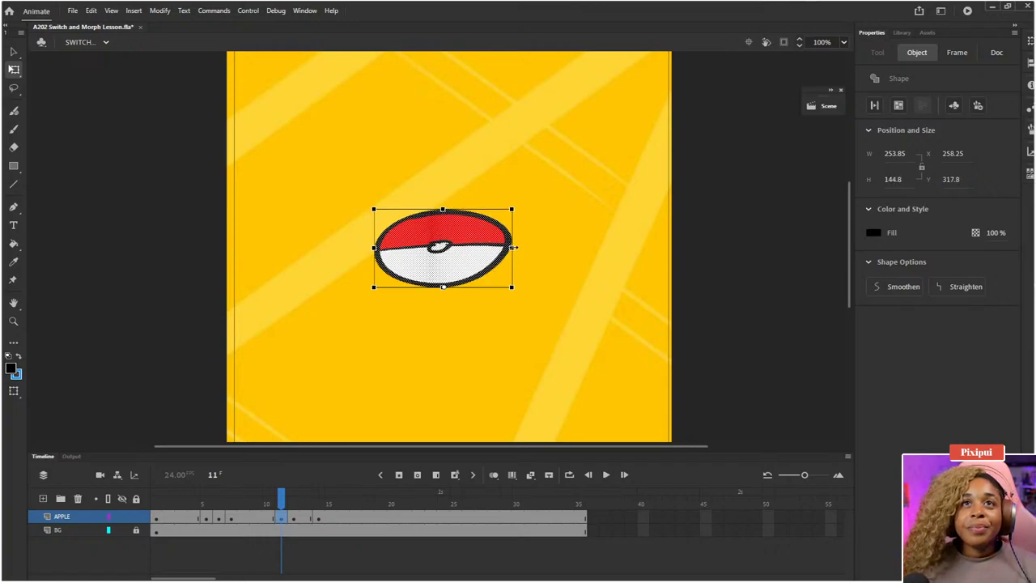
left_click_drag(512, 245, 519, 248)
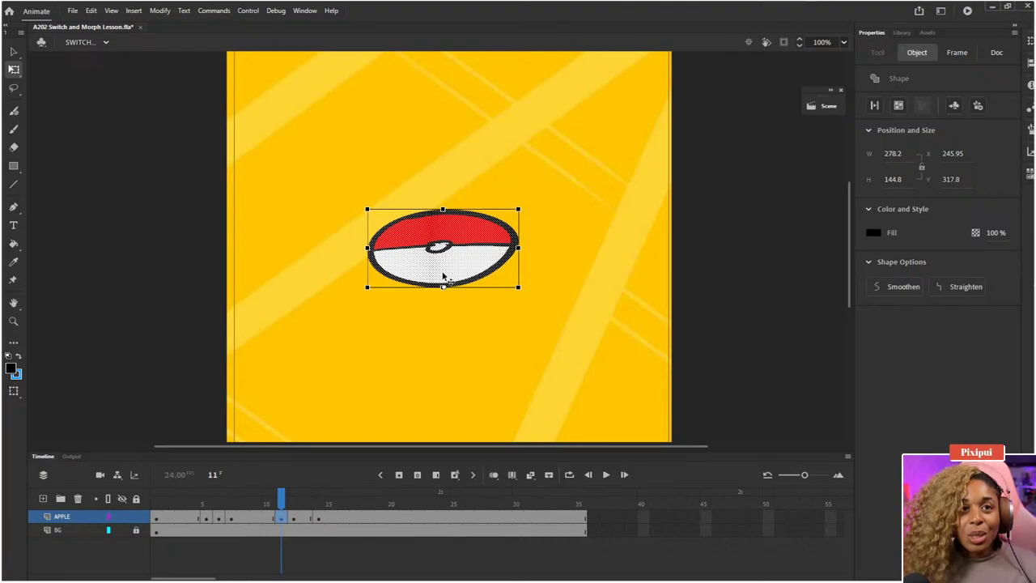
left_click(266, 572)
left_click(269, 498)
left_click_drag(270, 498, 156, 499)
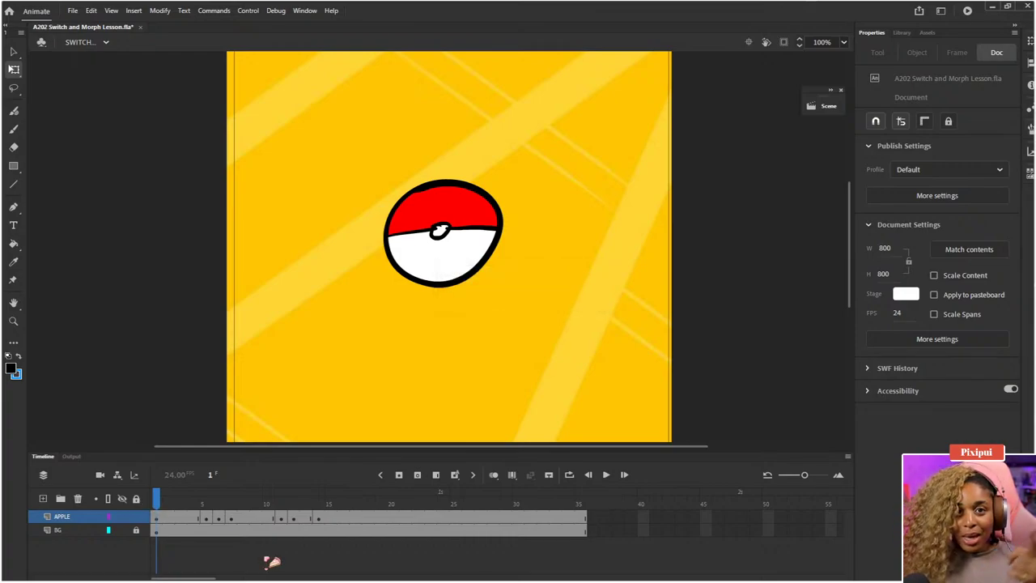
- Add one more frame to APPLE at frame 11 and to BG at frame 26
key("Return")
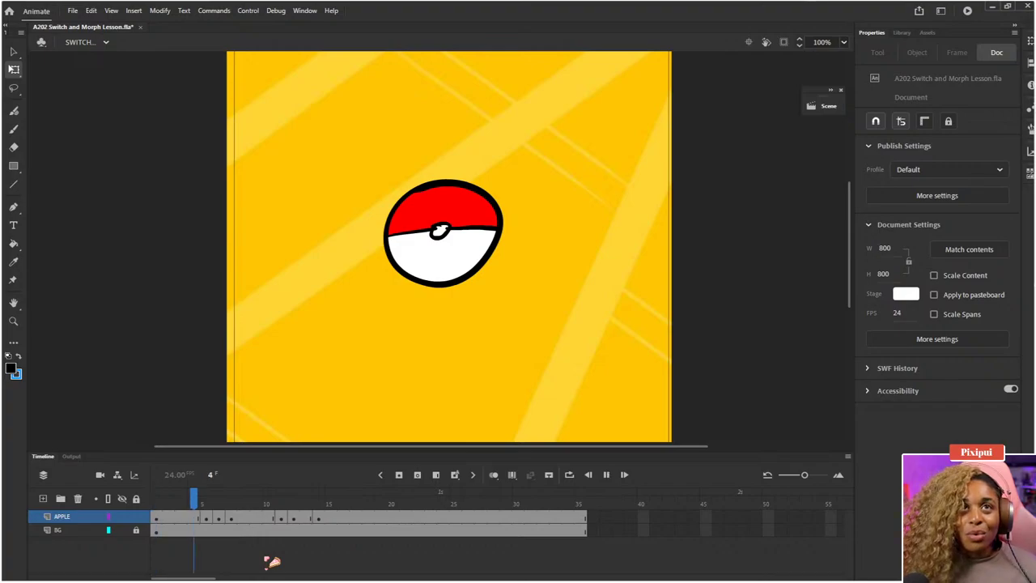
key("Return")
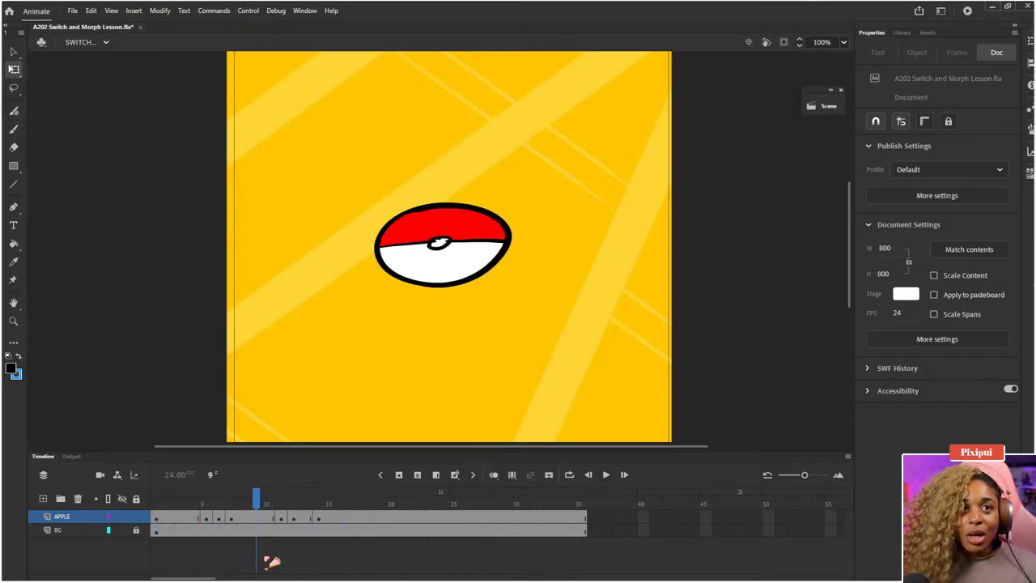
left_click(285, 520)
key("F5")
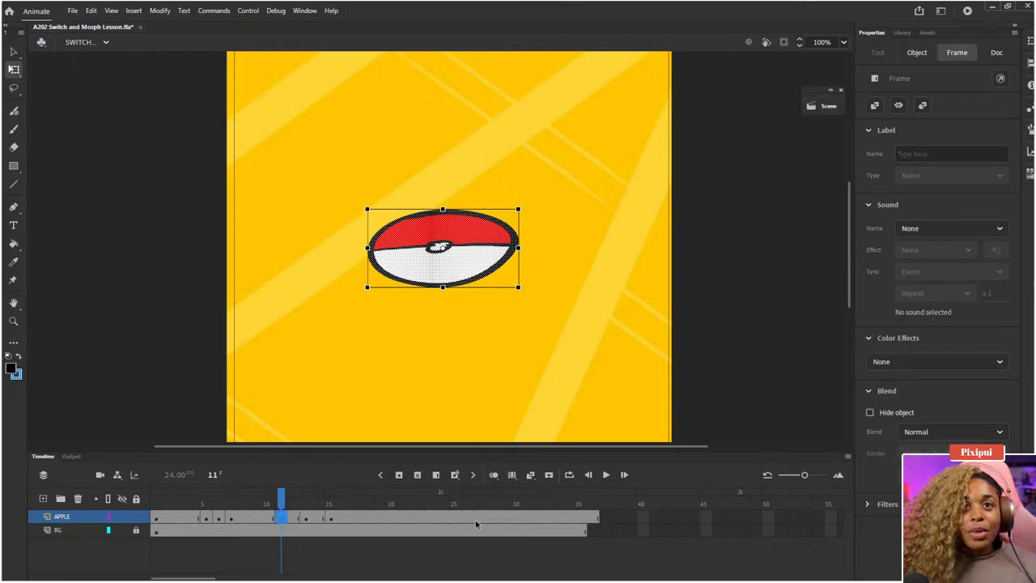
left_click(465, 534)
key("F5")
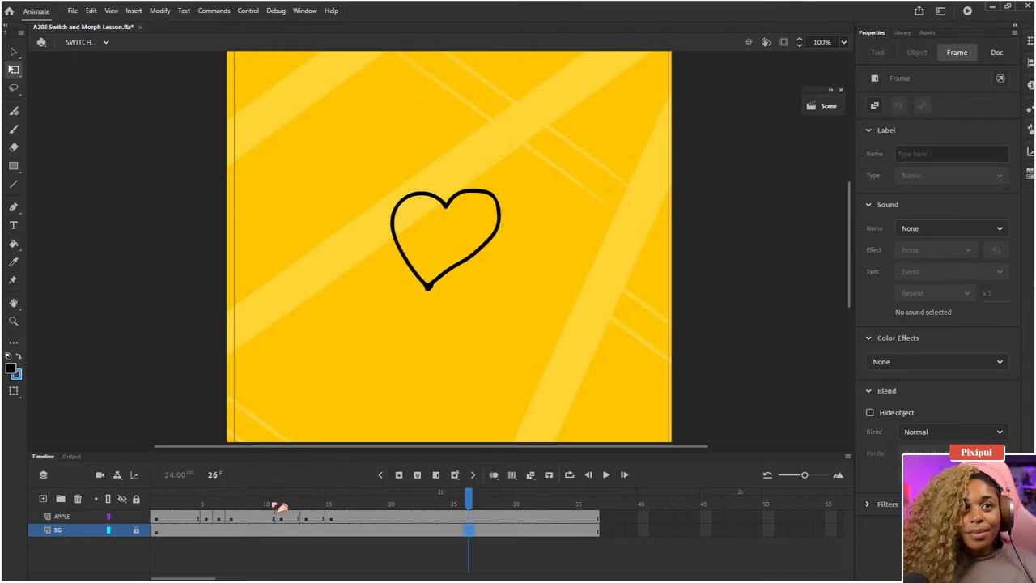
- Rewind to frame 1 and play the animation to check the squash timing
left_click(156, 504)
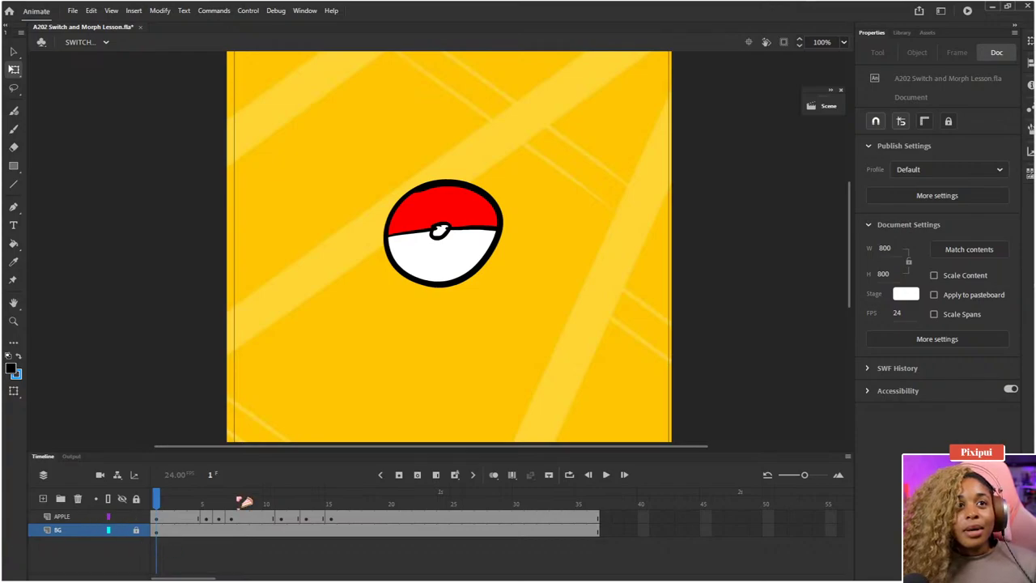
mouse_move(246, 503)
left_mouse_down()
mouse_move(294, 503)
mouse_move(257, 505)
left_mouse_up()
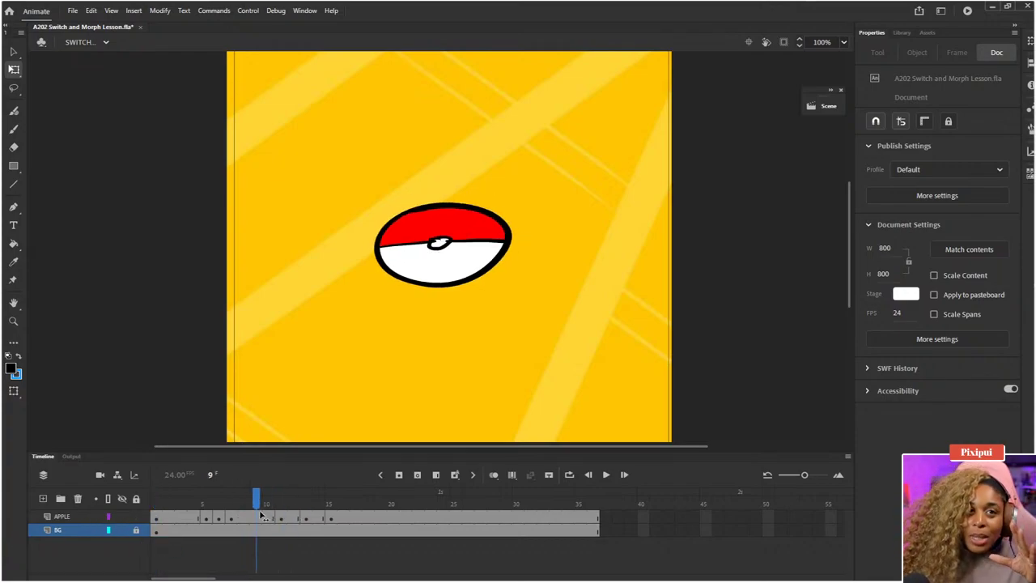
left_click_drag(260, 513, 156, 505)
key("Return")
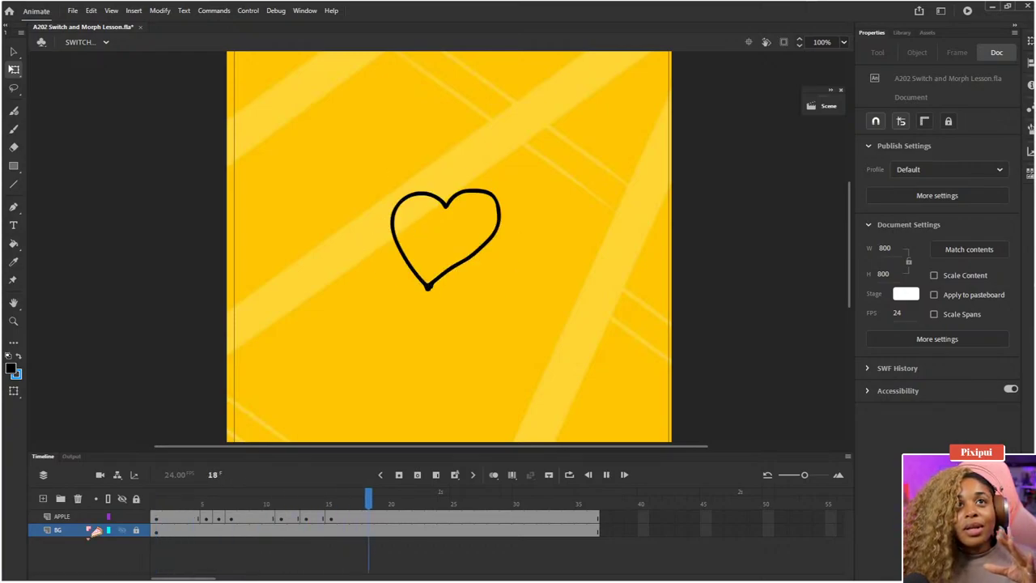
key("Return")
- On APPLE frame 13, turn on onion skinning to include the previous frame's pokeball
left_click(295, 504)
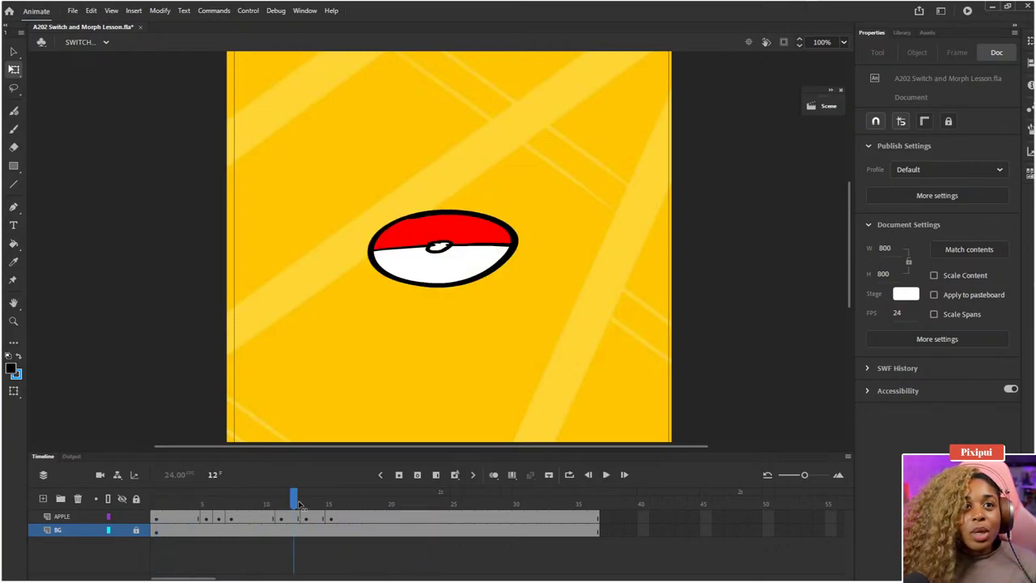
left_click_drag(300, 505, 305, 503)
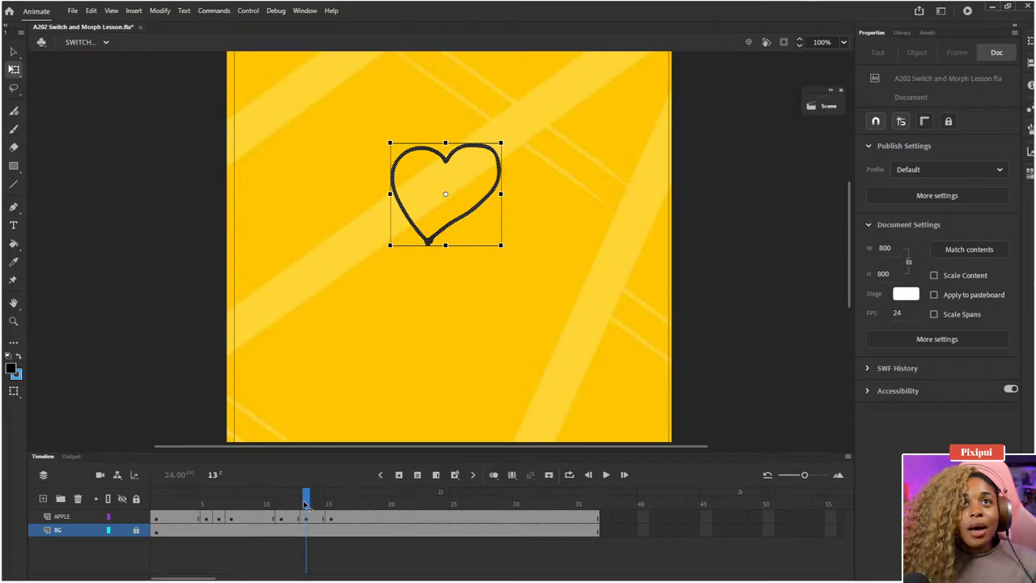
left_click(305, 518)
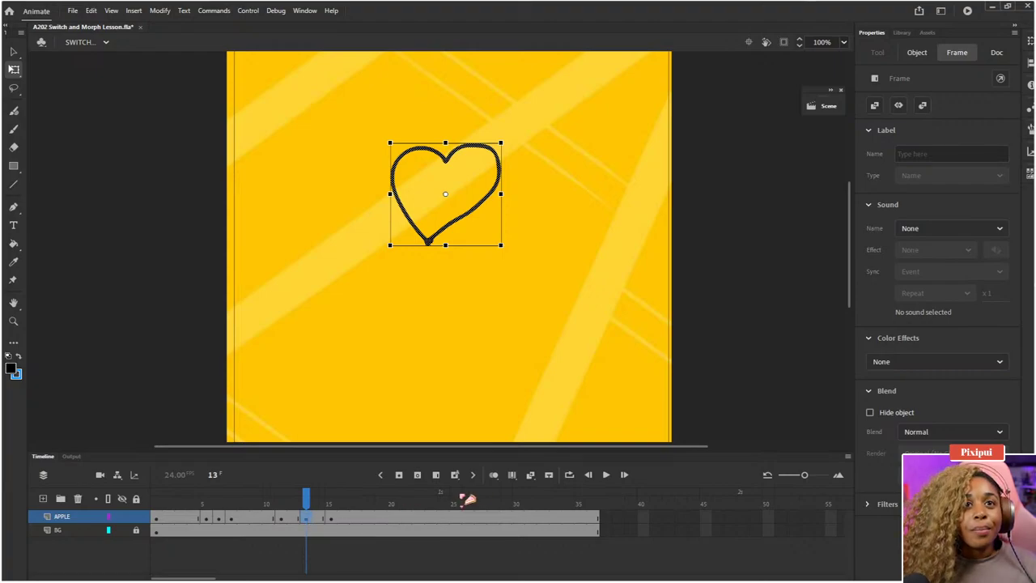
left_click(494, 474)
left_click_drag(309, 496, 291, 500)
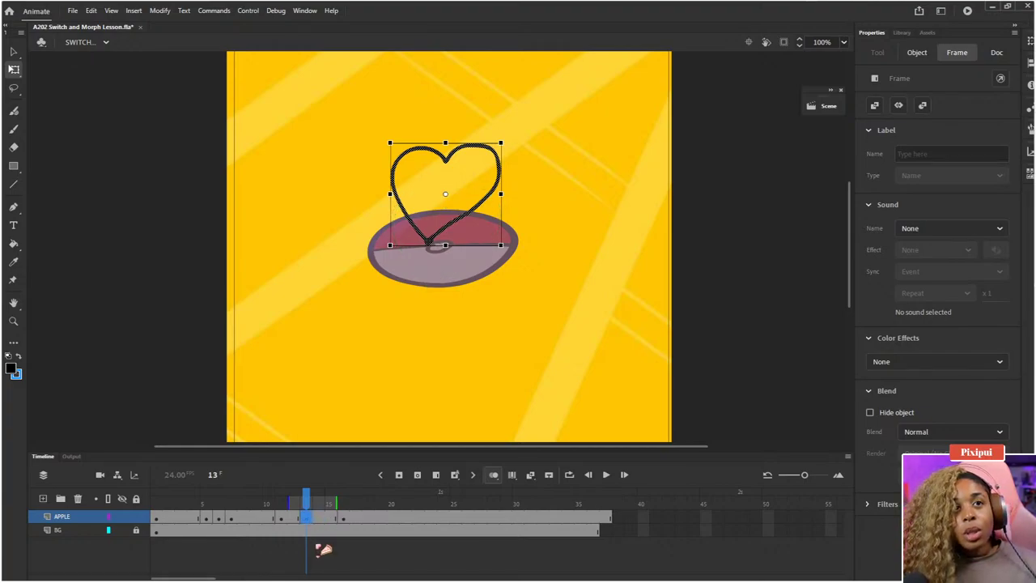
- Add a frame-13 heart and stretch it to about 249 by 149, undoing a trial tilt
left_click(320, 519)
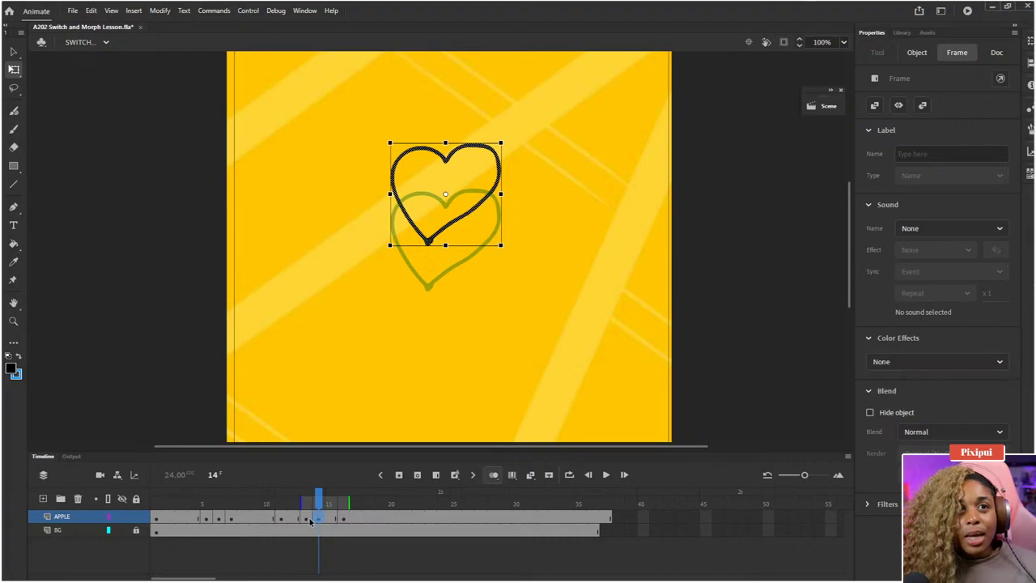
left_click(306, 519)
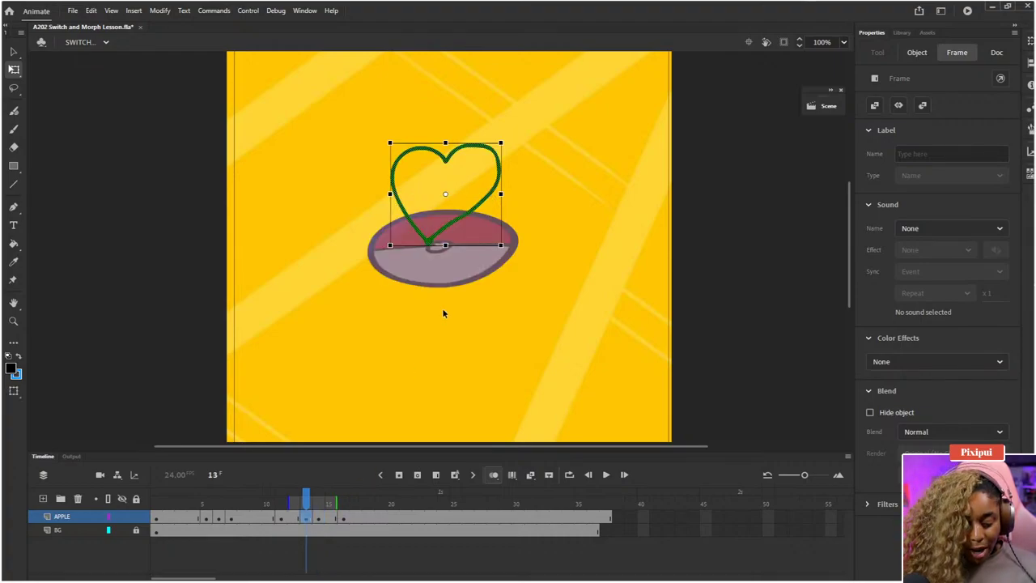
key("F5")
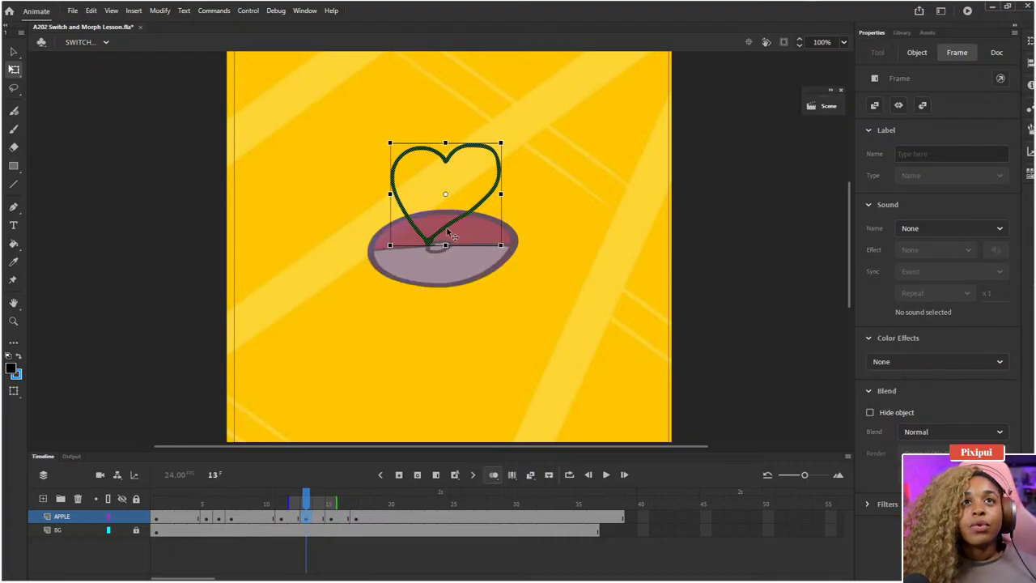
left_click_drag(449, 232, 445, 155)
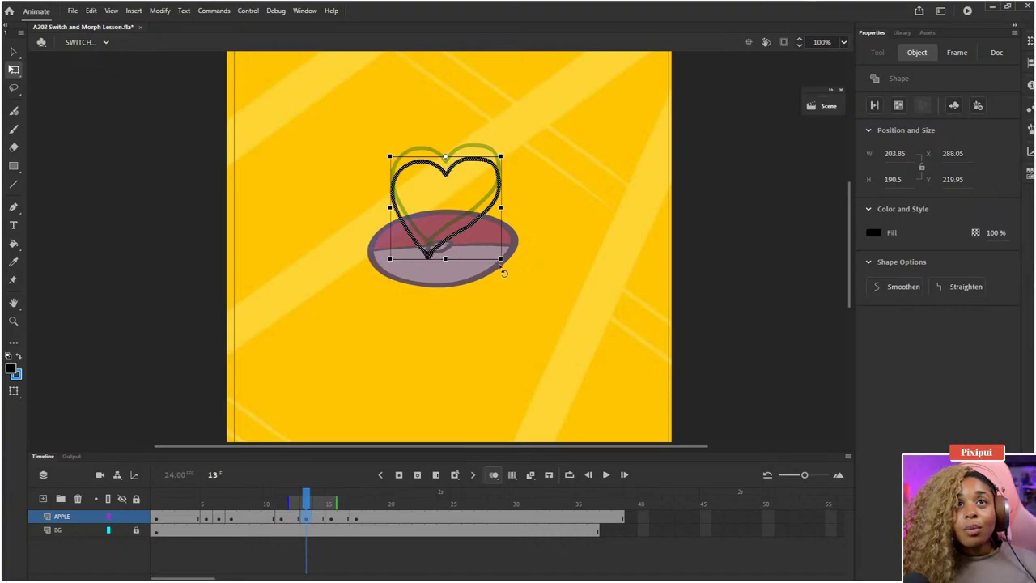
mouse_move(502, 260)
left_mouse_down()
mouse_move(530, 263)
mouse_move(450, 271)
mouse_move(453, 255)
mouse_move(428, 247)
mouse_move(534, 246)
mouse_move(514, 245)
left_mouse_up()
key("ctrl+z")
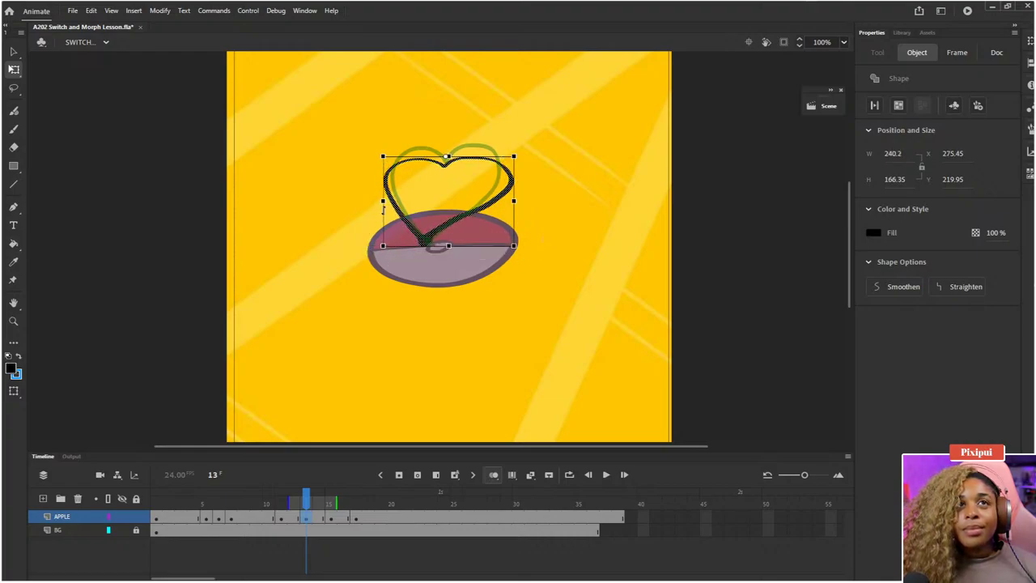
left_click_drag(383, 160, 379, 160)
left_click_drag(514, 161, 513, 167)
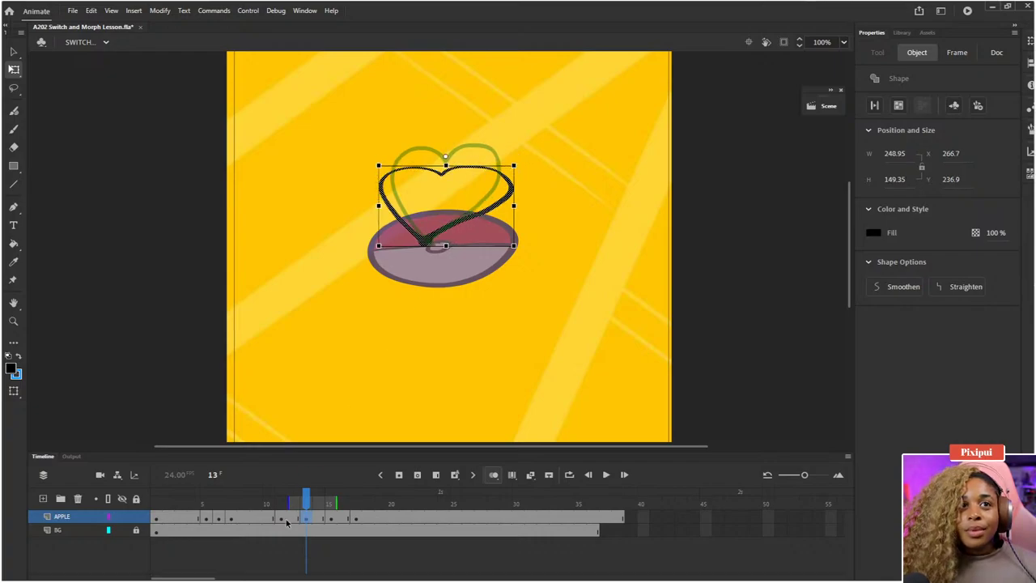
left_click(305, 502)
left_click_drag(305, 501, 211, 502)
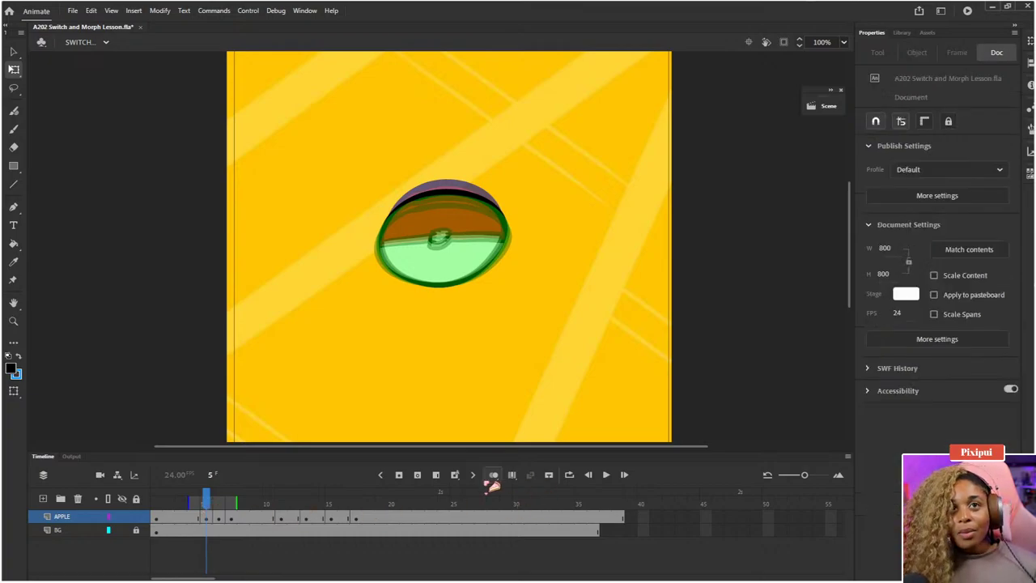
- Turn off onion skinning, extend BG by two frames from frame 30, and replay the animation
left_click(493, 475)
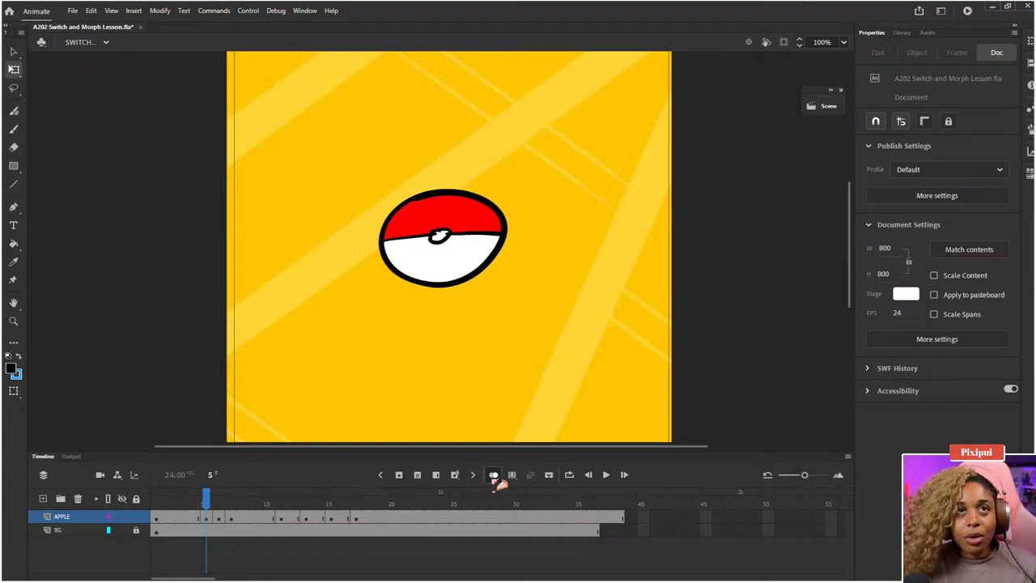
key("Return")
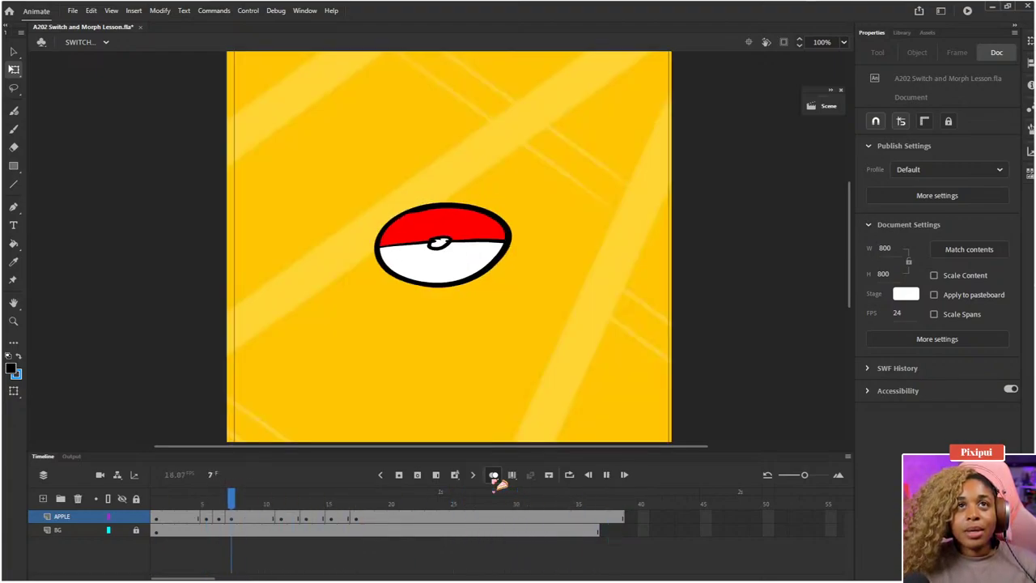
key("Return")
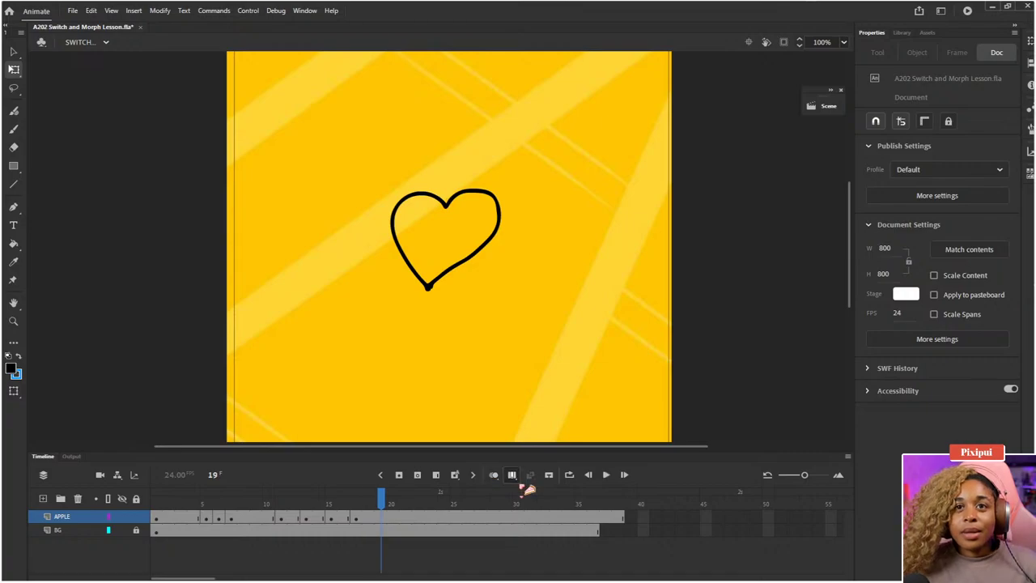
left_click(513, 534)
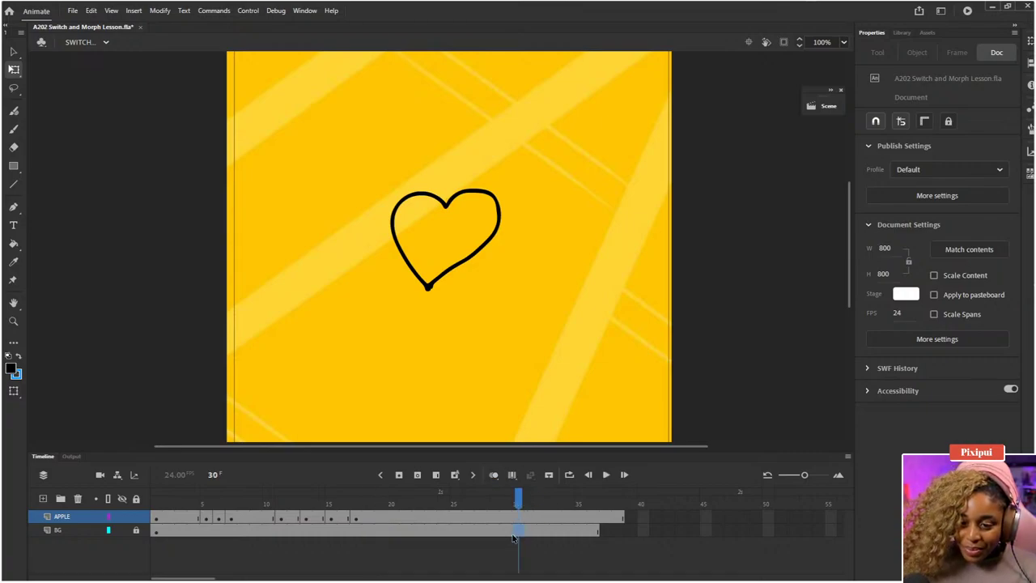
key("F5")
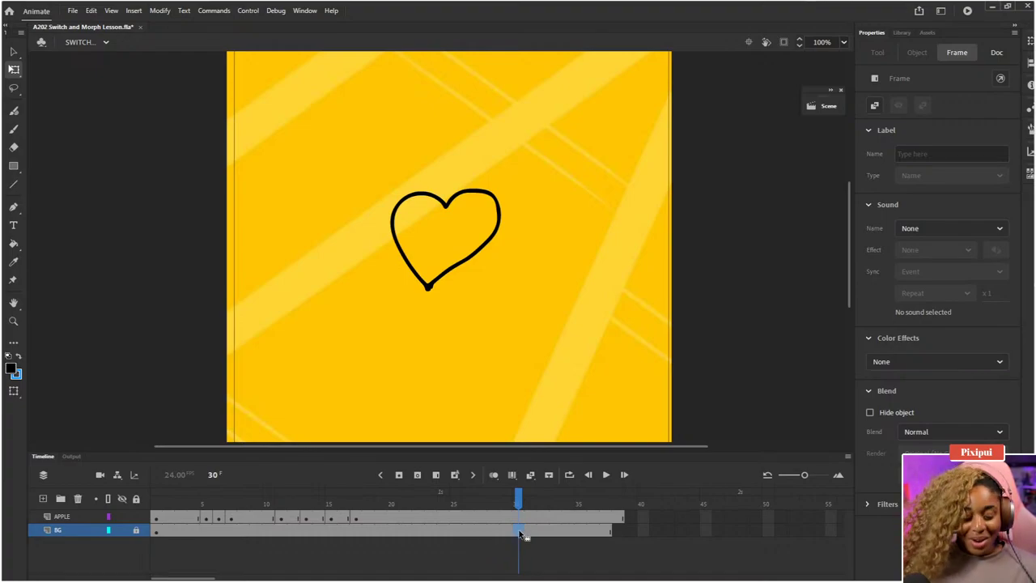
key("F5")
left_click_drag(308, 505, 136, 498)
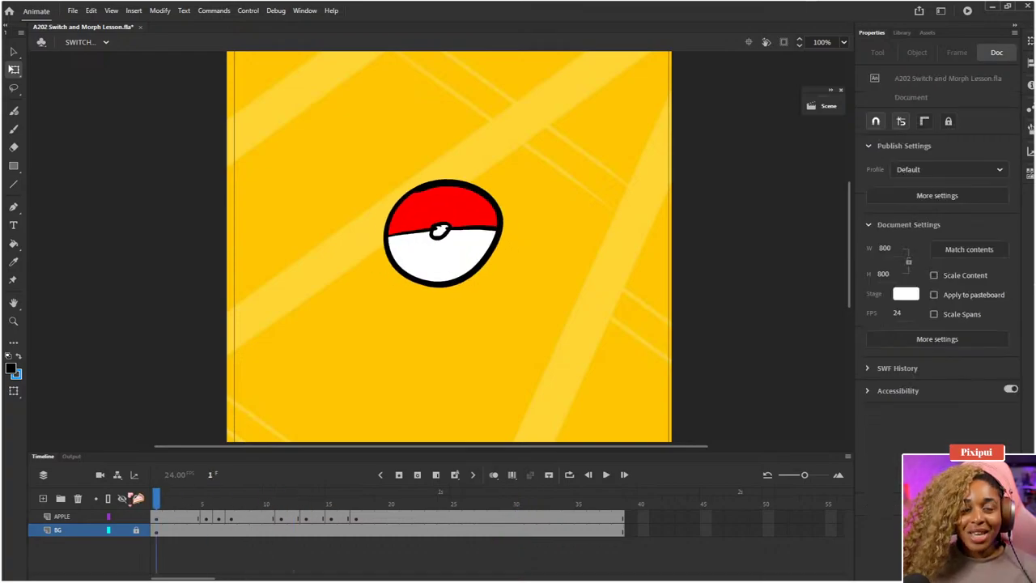
key("Return")
key("Return")
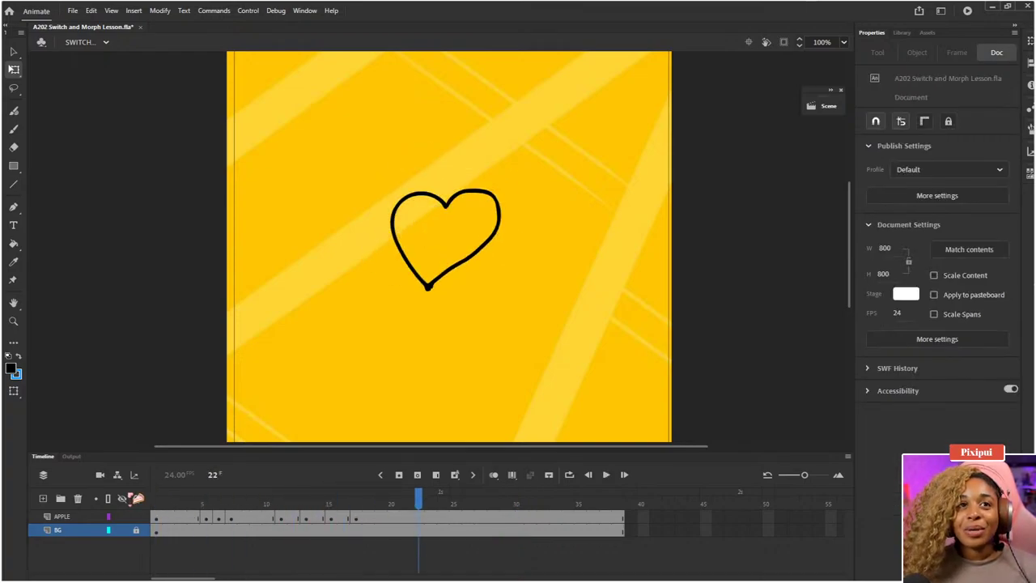
left_click_drag(345, 511, 305, 514)
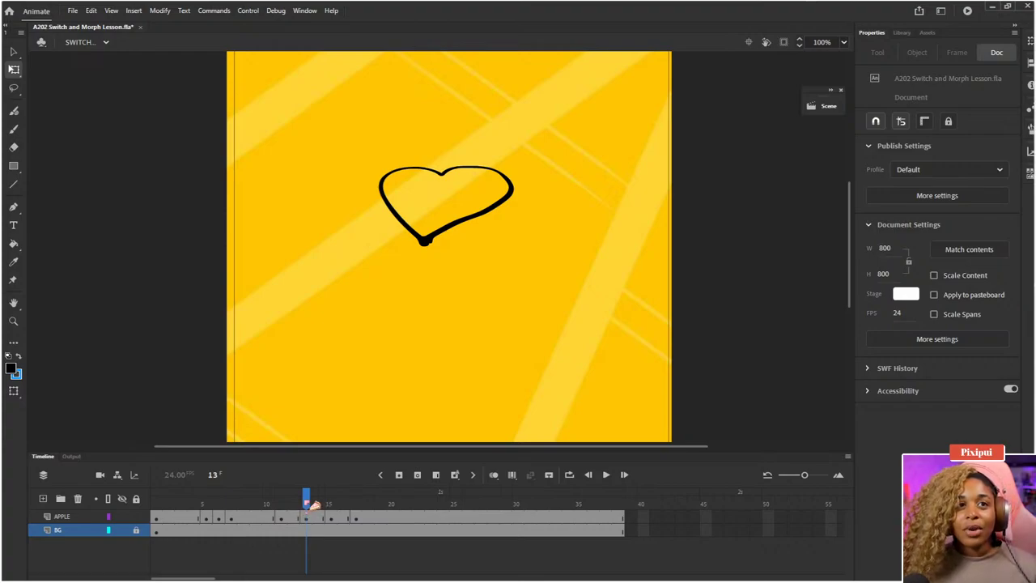
- Insert frames at 14 and 15 on APPLE, enable onion skinning, and nudge the heart up twice
mouse_move(322, 509)
left_mouse_down()
mouse_move(332, 508)
mouse_move(319, 508)
left_mouse_up()
left_click(318, 519)
left_click(318, 518)
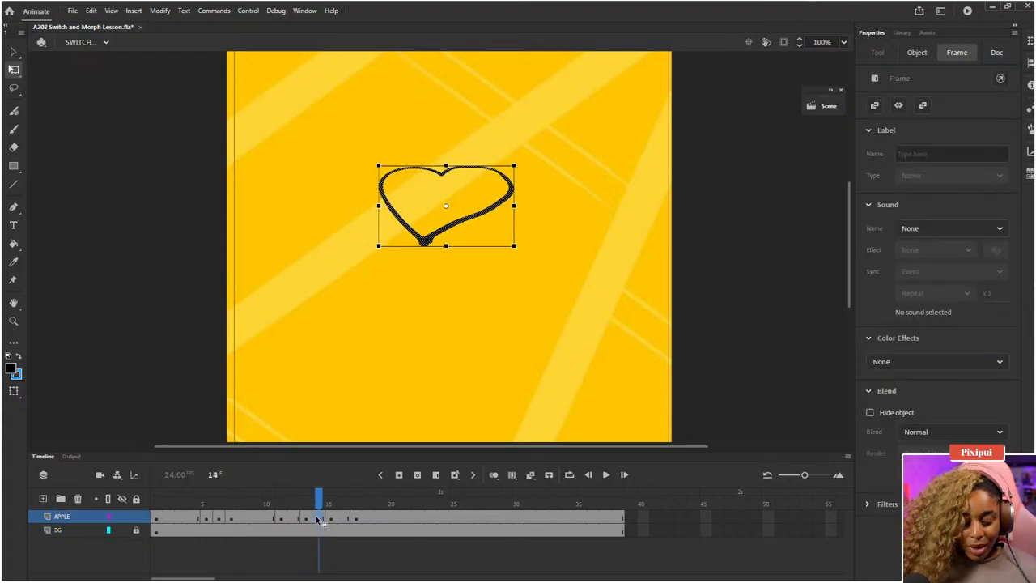
key("F5")
left_click(330, 519)
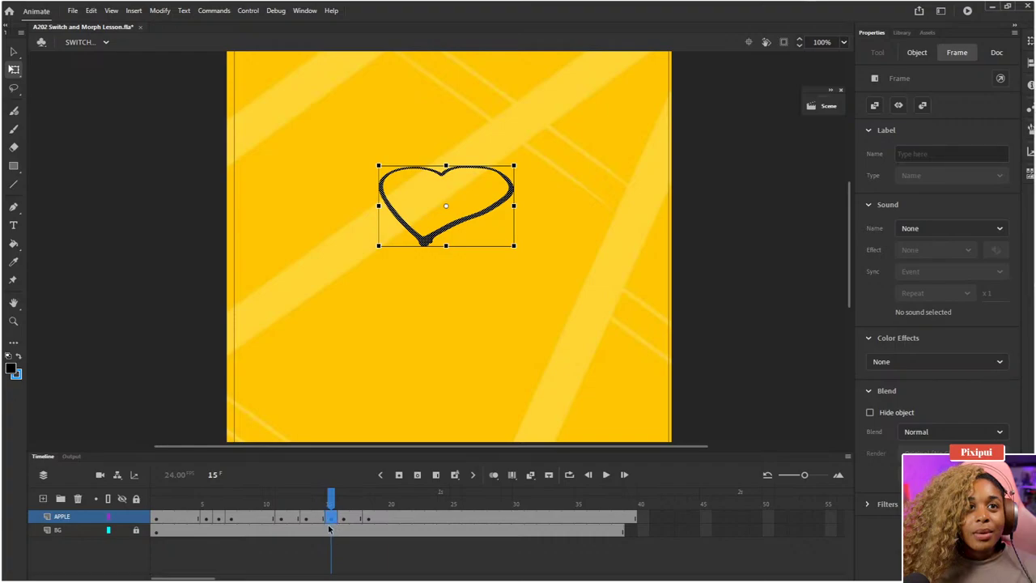
key("F5")
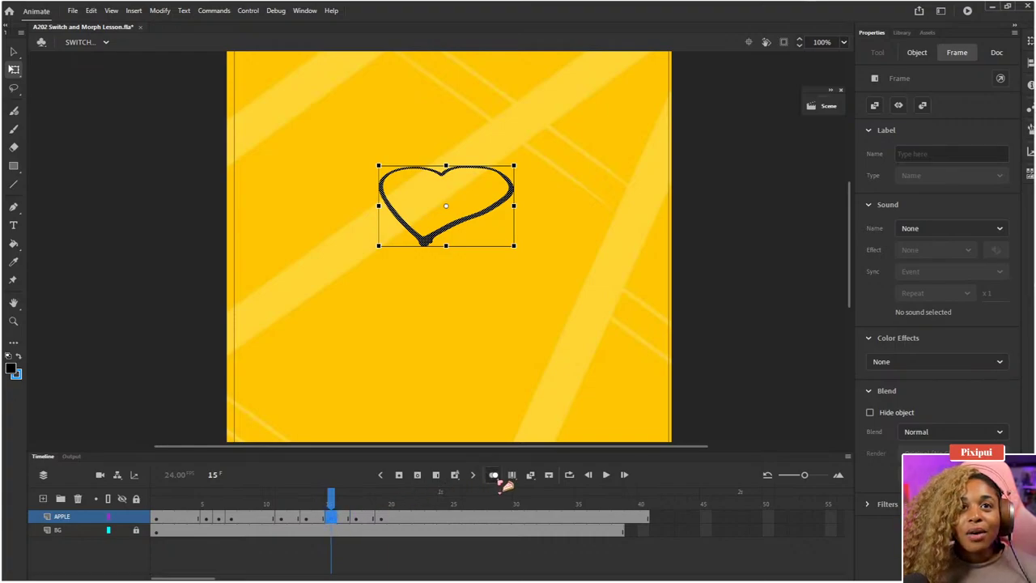
left_click(494, 475)
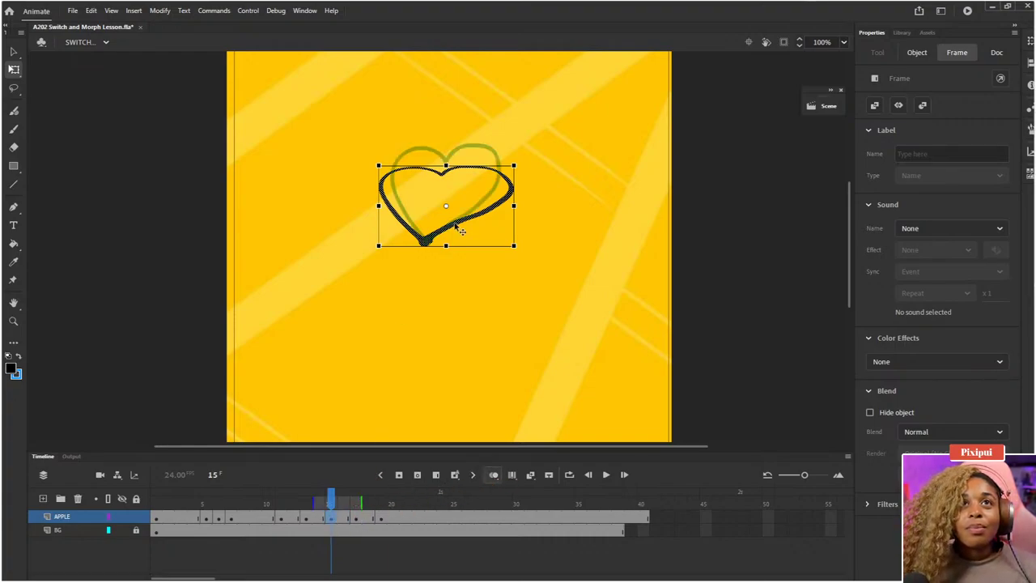
key("Up")
key("Up")
key("Up")
key("Up")
key("Up")
key("Up")
key("Up")
key("Up")
key("Up")
key("Up")
key("Up")
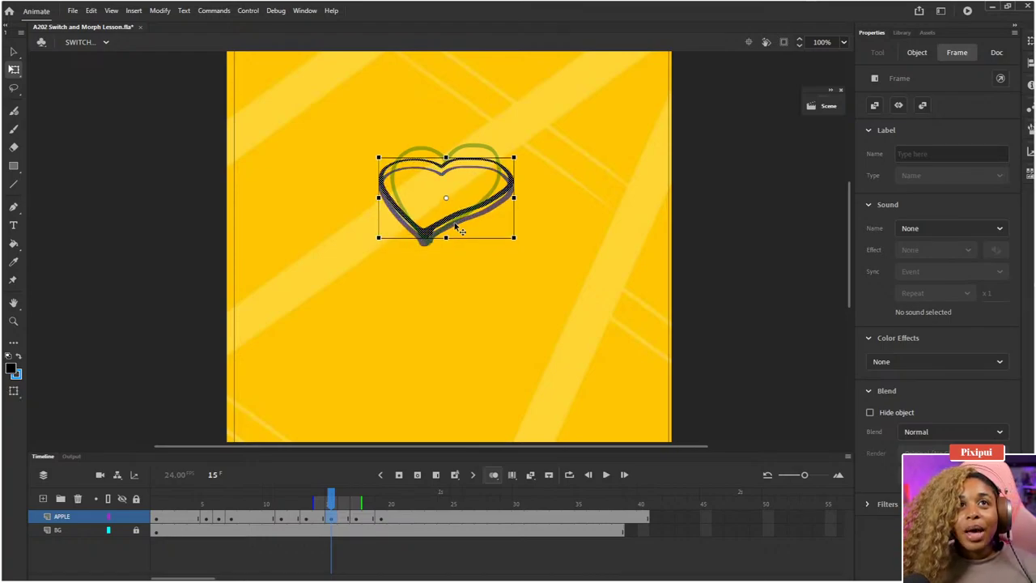
key("Up")
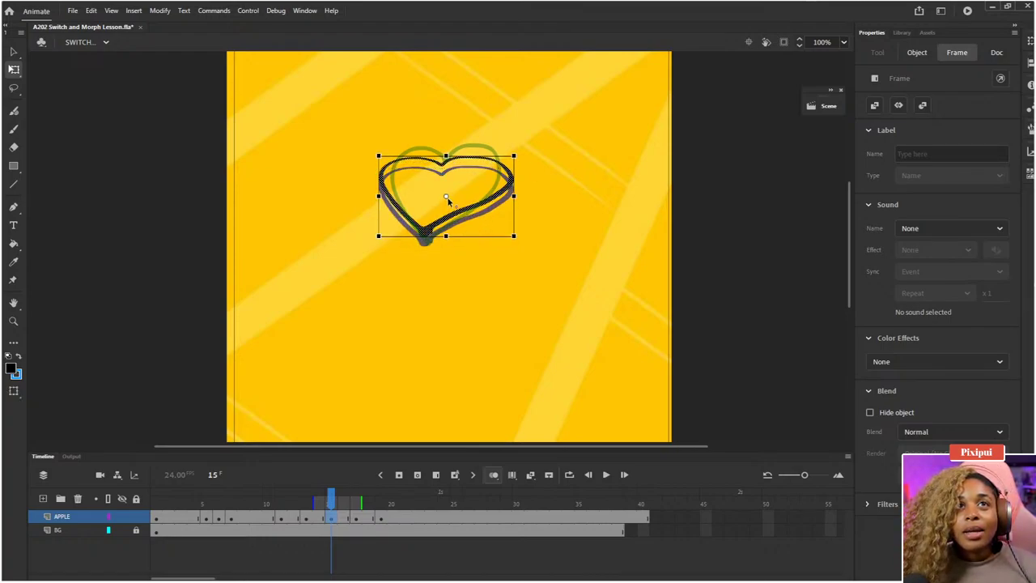
- Reshape the frame-15 heart narrower and taller to about 224 by 166, then play
left_click(437, 220)
left_click_drag(378, 155, 389, 149)
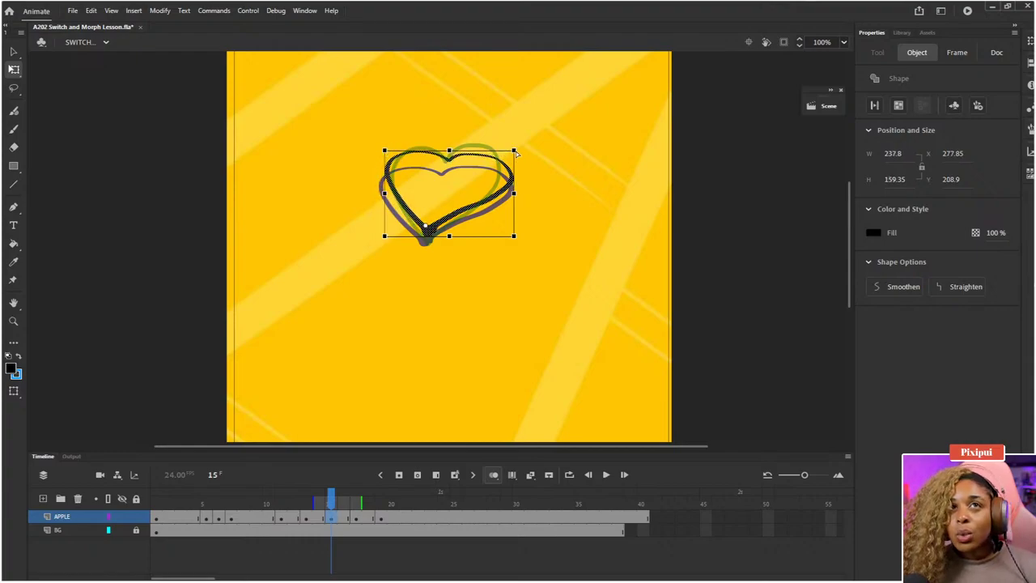
left_click_drag(515, 151, 508, 148)
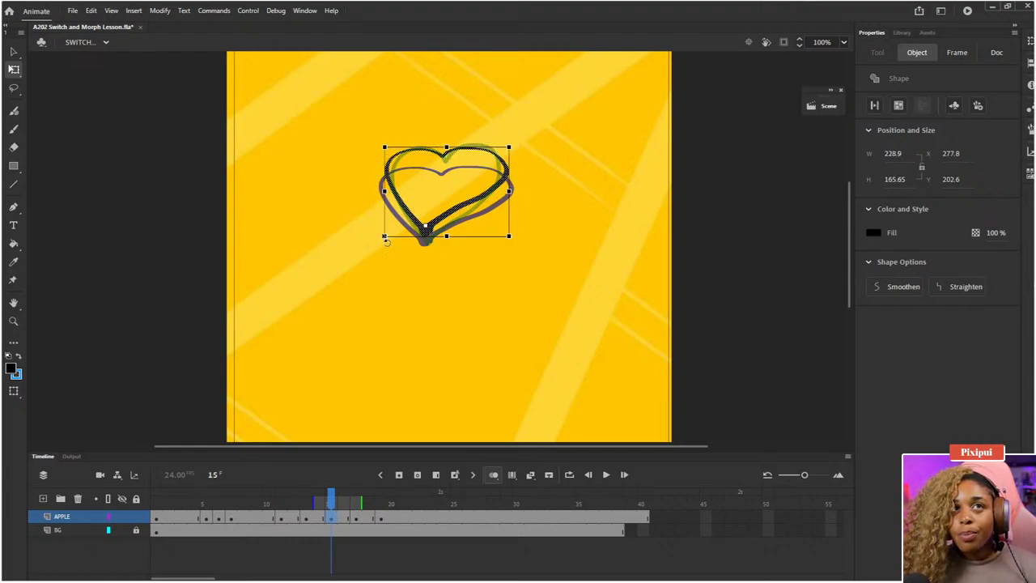
left_click_drag(385, 238, 386, 238)
left_click_drag(509, 237, 506, 235)
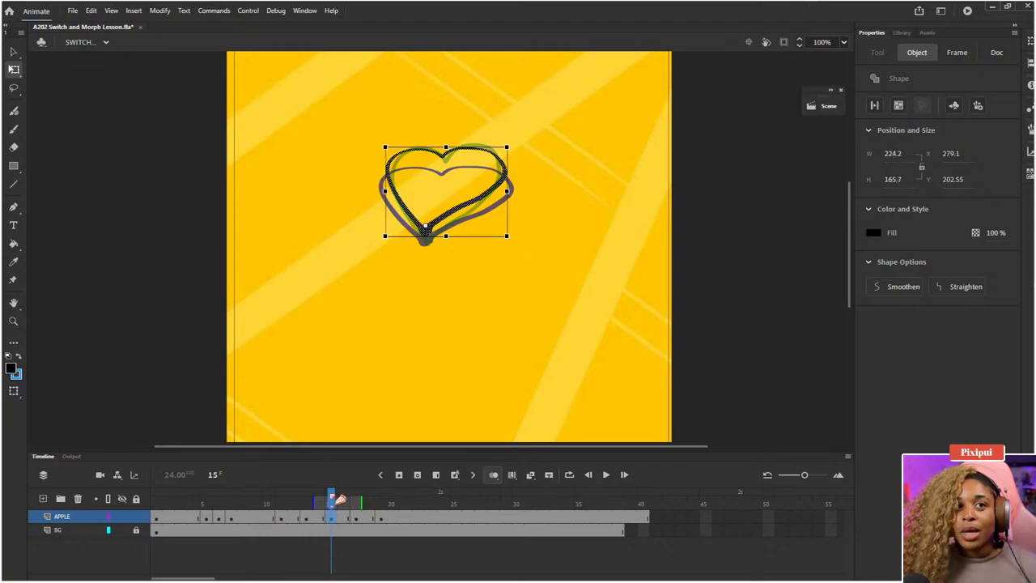
left_click(341, 501)
key("Return")
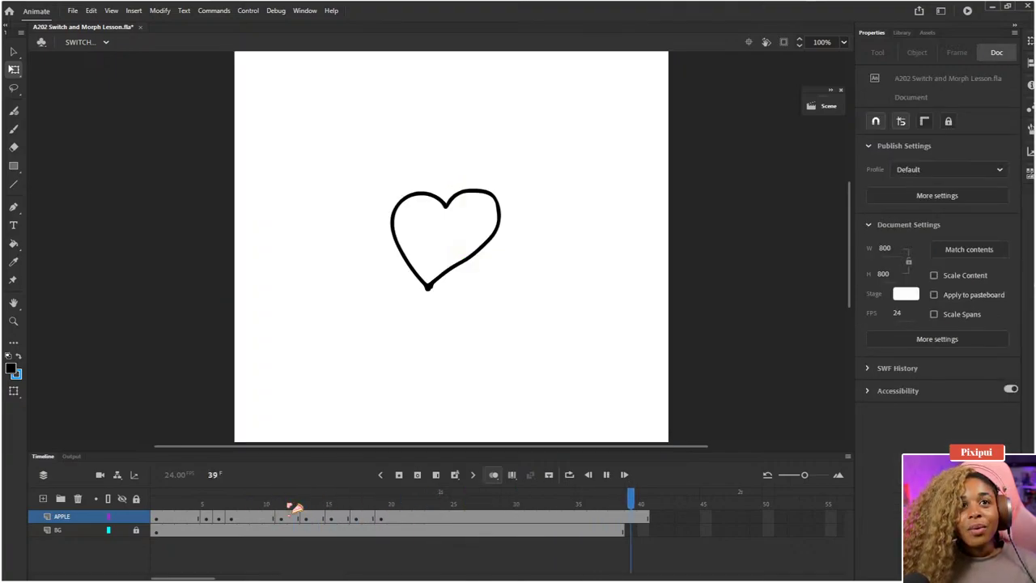
- Stop playback and scrub the playhead back to frame 1 showing the round pokeball
key("Return")
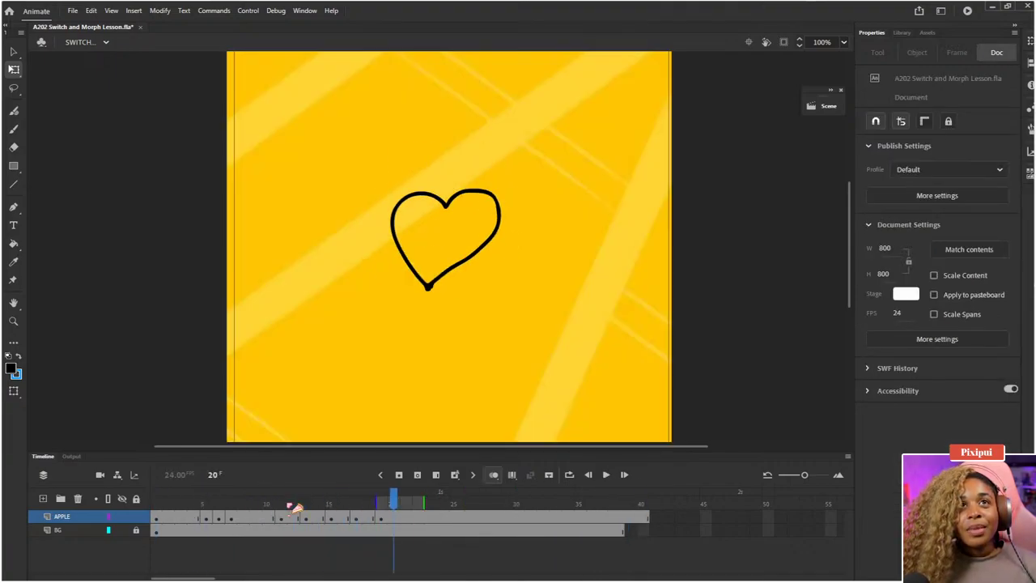
left_click(354, 532)
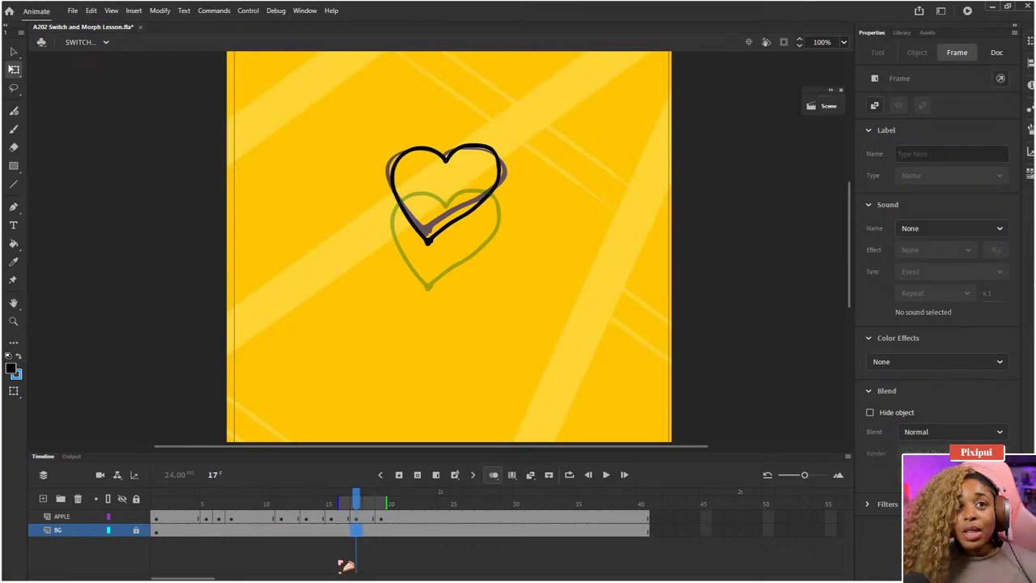
left_click(345, 565)
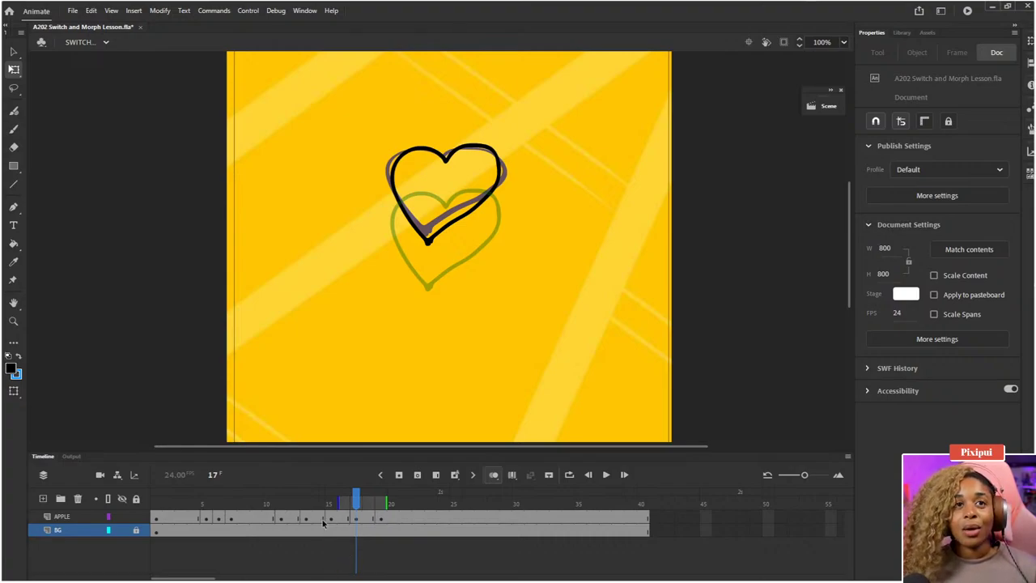
left_click_drag(329, 502, 10, 541)
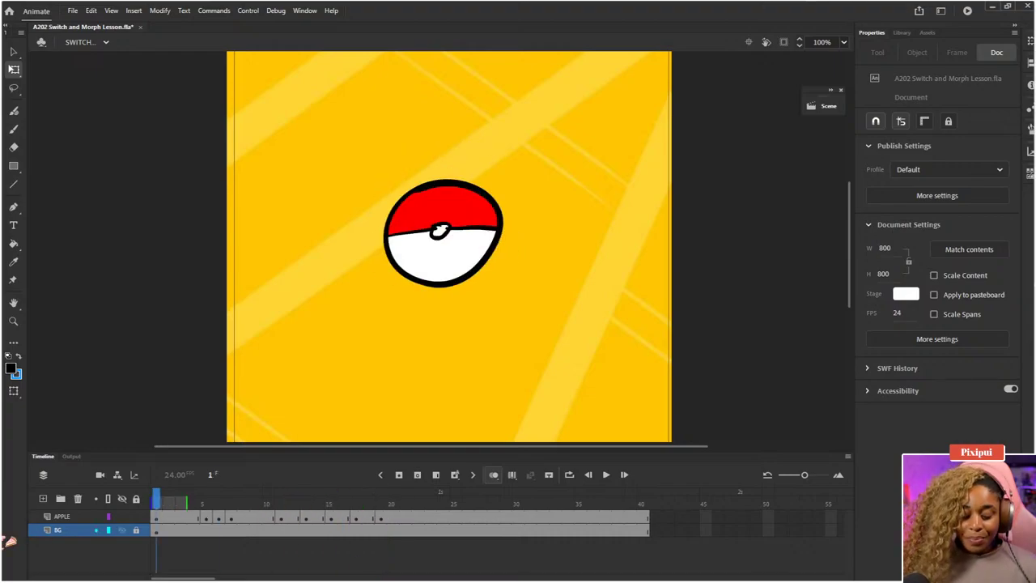
- Check Control > Loop Playback and toggle the timeline loop range on then off for continuous play
key("Return")
key("Return")
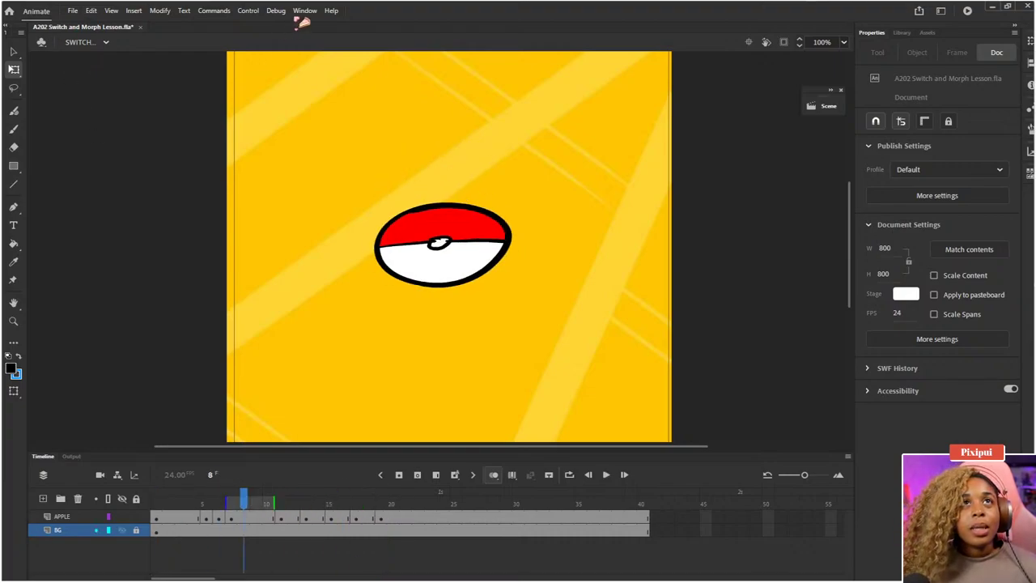
left_click(248, 11)
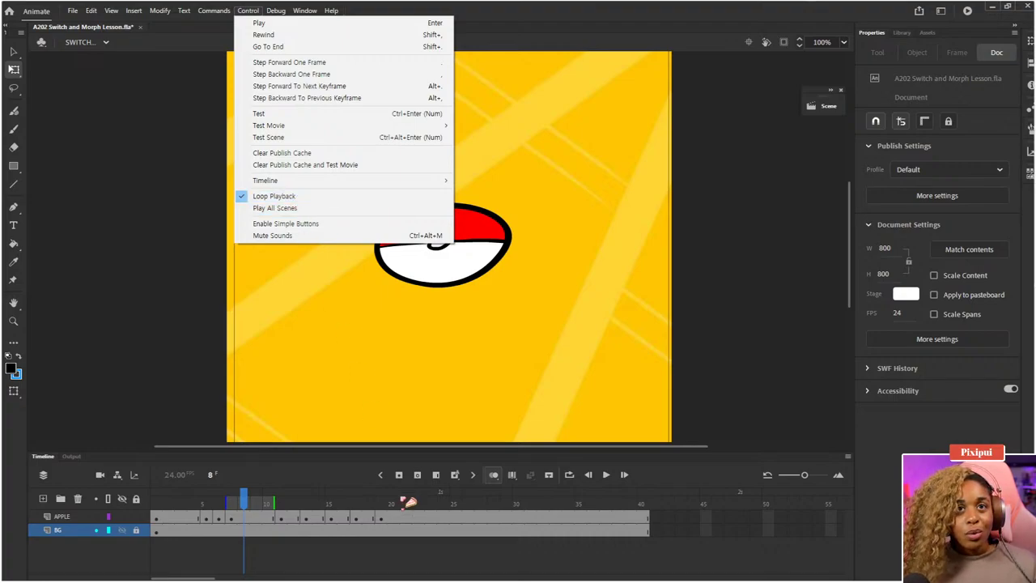
left_click(334, 482)
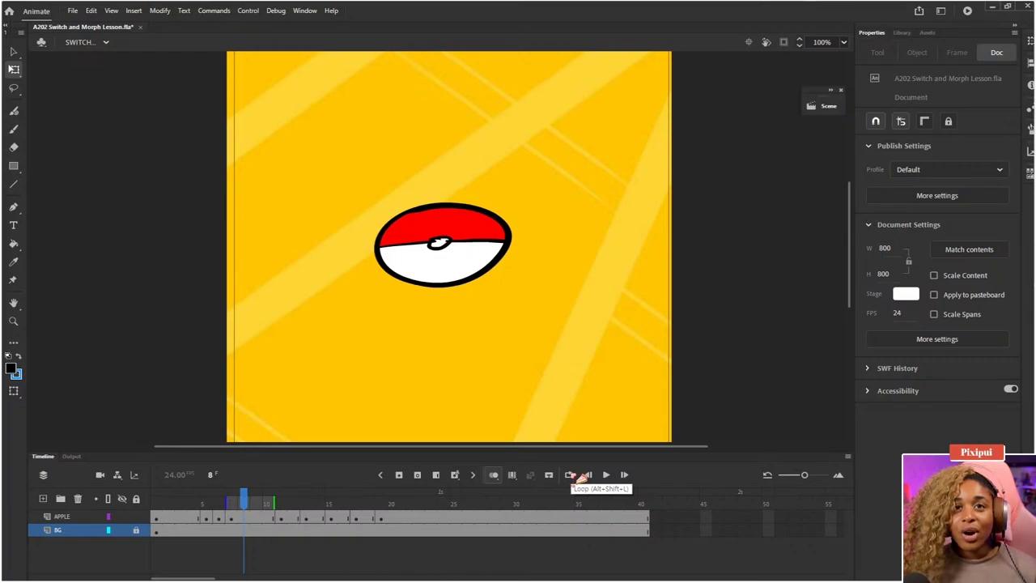
left_click(571, 476)
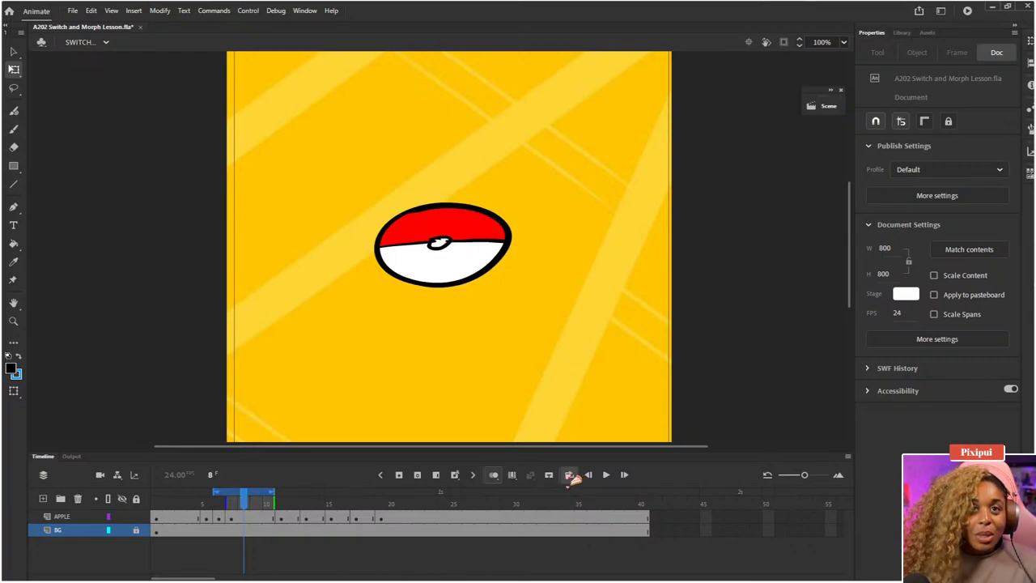
left_click(570, 477)
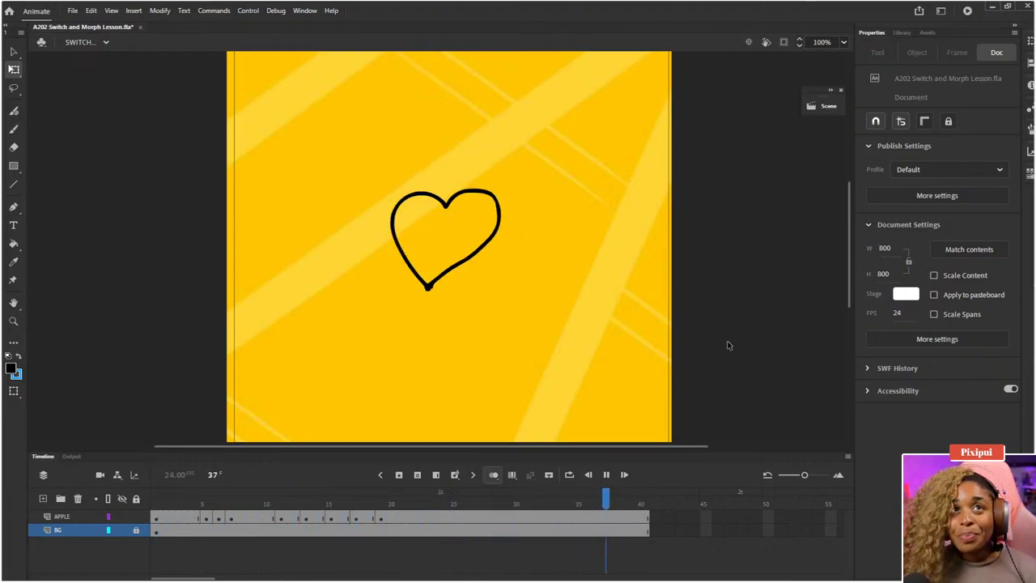
- Stop playback and step between frames 18 and 19 to compare the heart positions
key("Return")
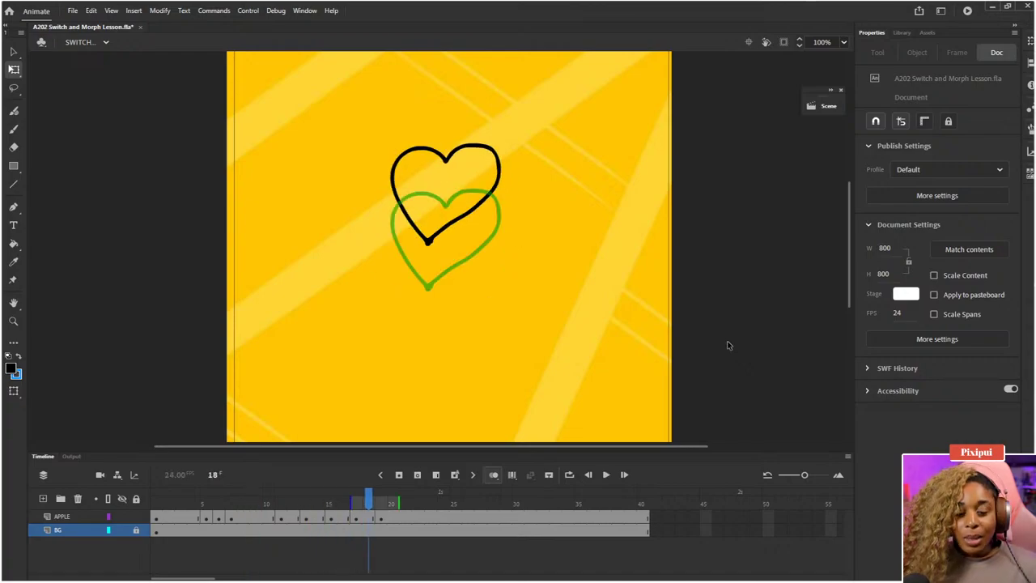
key("period")
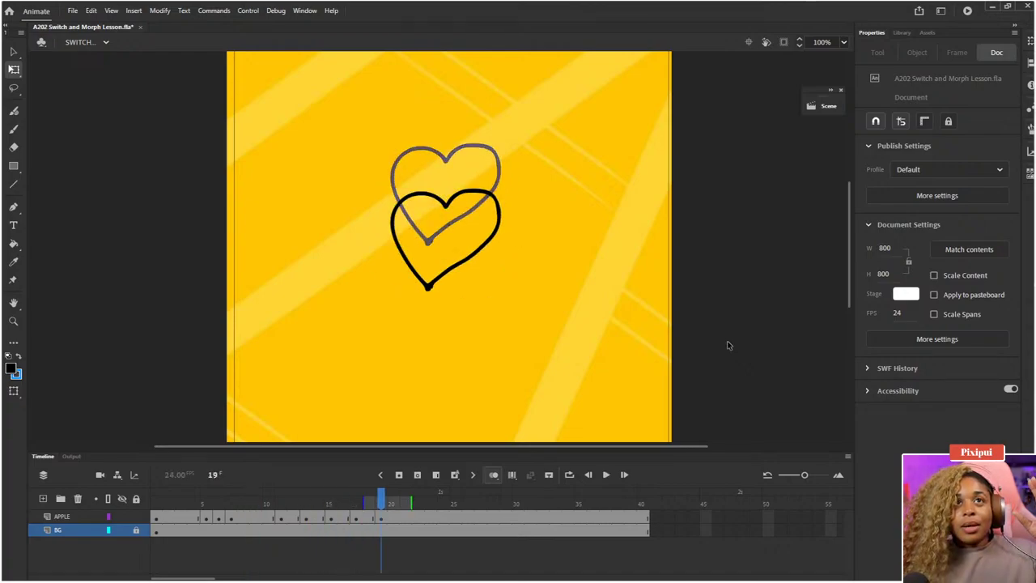
key("comma")
key("period")
key("comma")
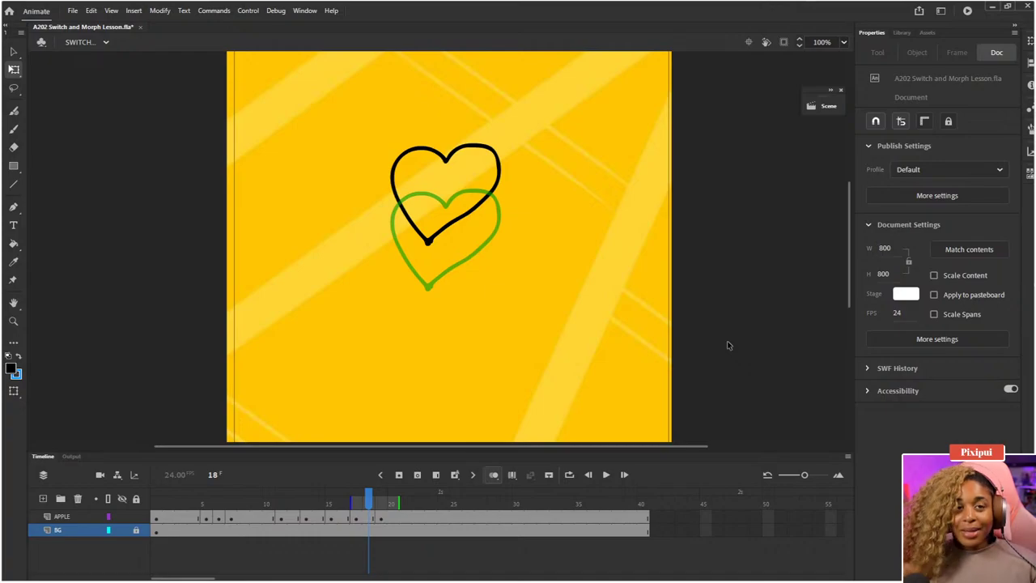
- Add one more frame to the APPLE layer at frame 19
left_click(384, 518)
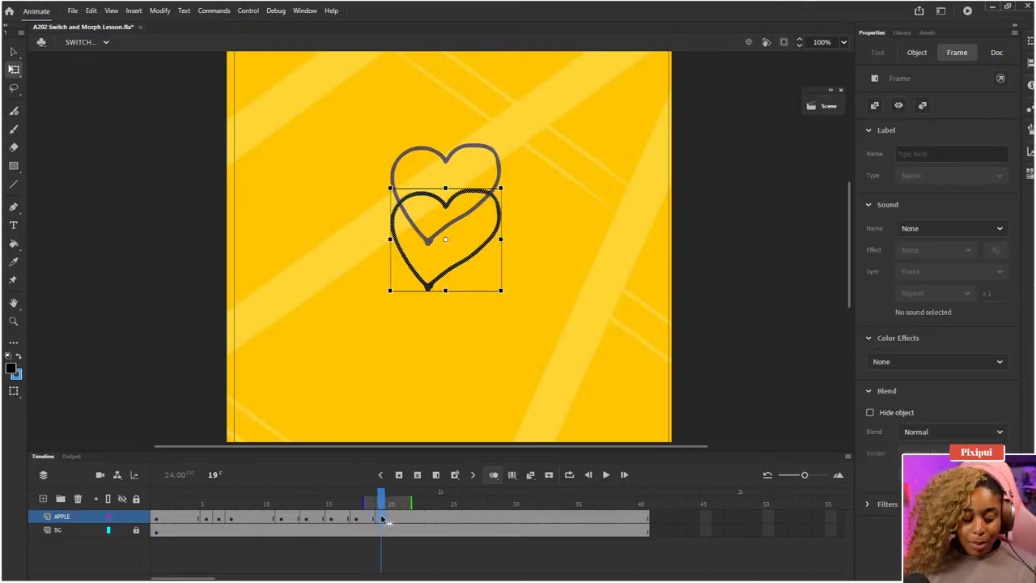
left_click(392, 519)
left_click(381, 519)
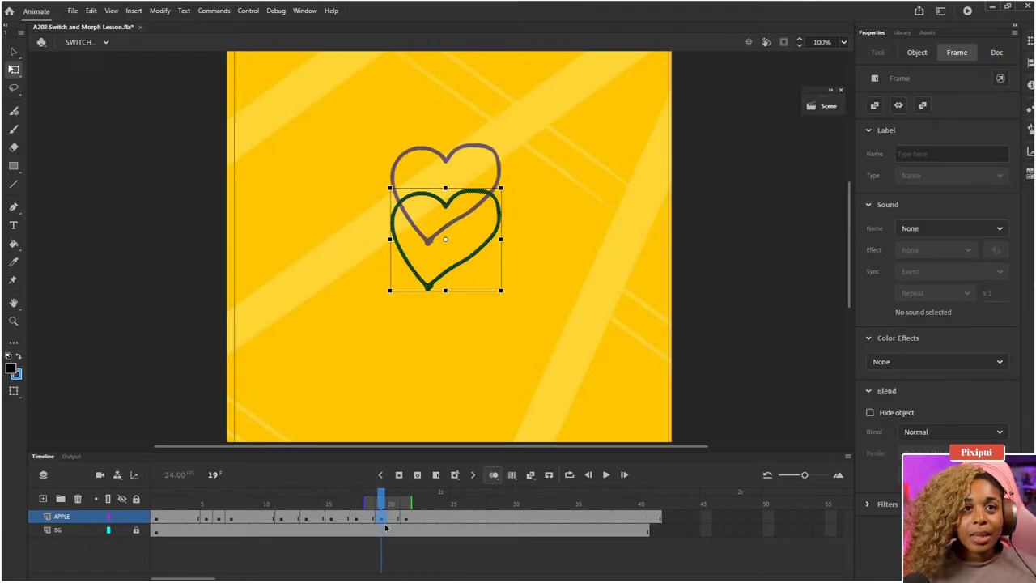
key("F5")
- Squash the frame 19 heart down and widen it to about 237 × 153.5
left_click(443, 242)
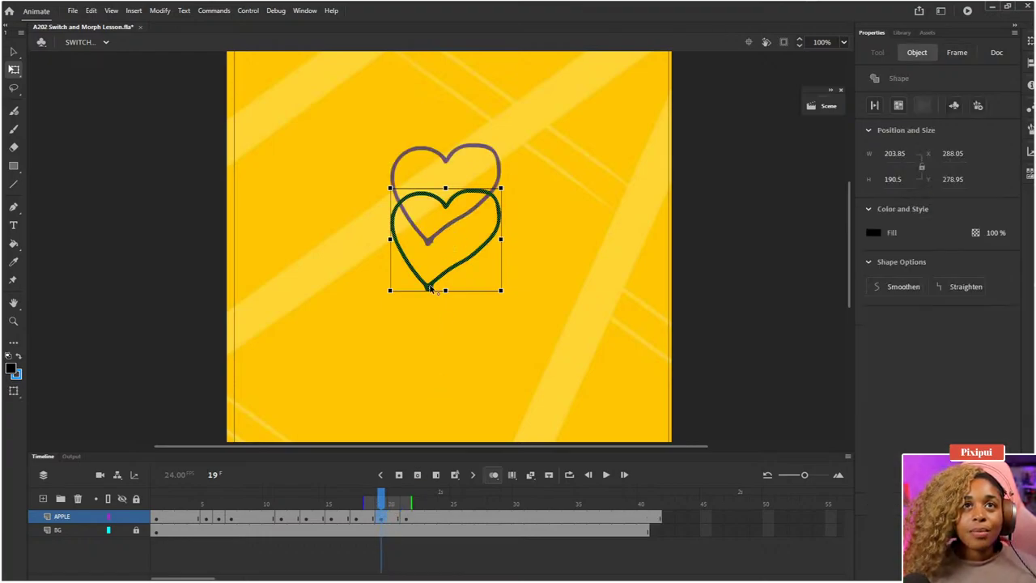
left_click_drag(444, 188, 445, 208)
left_click_drag(502, 247, 512, 248)
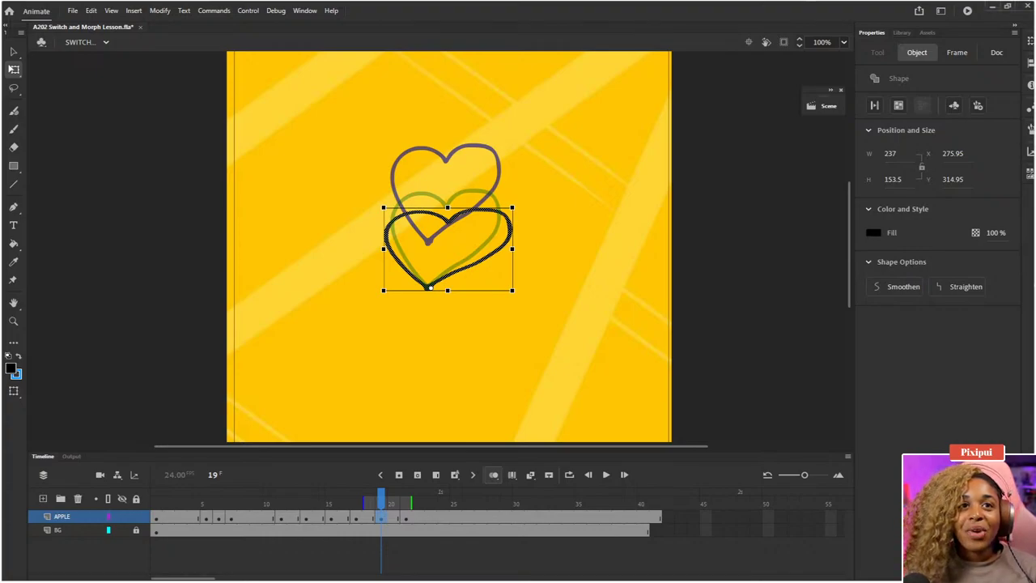
- Compare with frame 18, nudge the squashed heart slightly lower, and return to frame 1
left_click(384, 503)
mouse_move(384, 503)
left_mouse_down()
mouse_move(404, 503)
mouse_move(384, 503)
left_mouse_up()
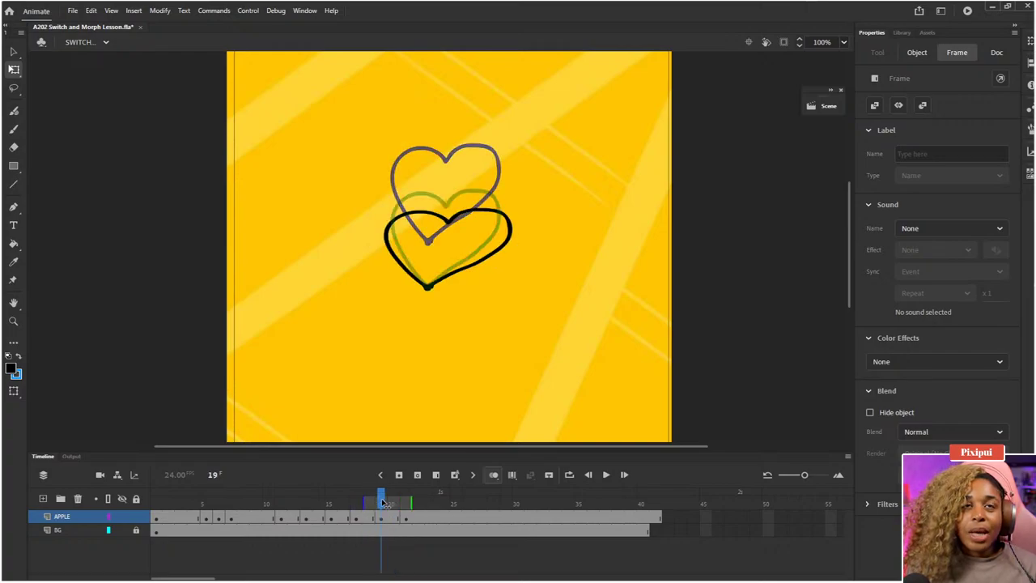
left_click(420, 437)
left_click_drag(372, 123, 612, 303)
key("Down")
key("Down")
key("Down")
key("Down")
key("Down")
key("Down")
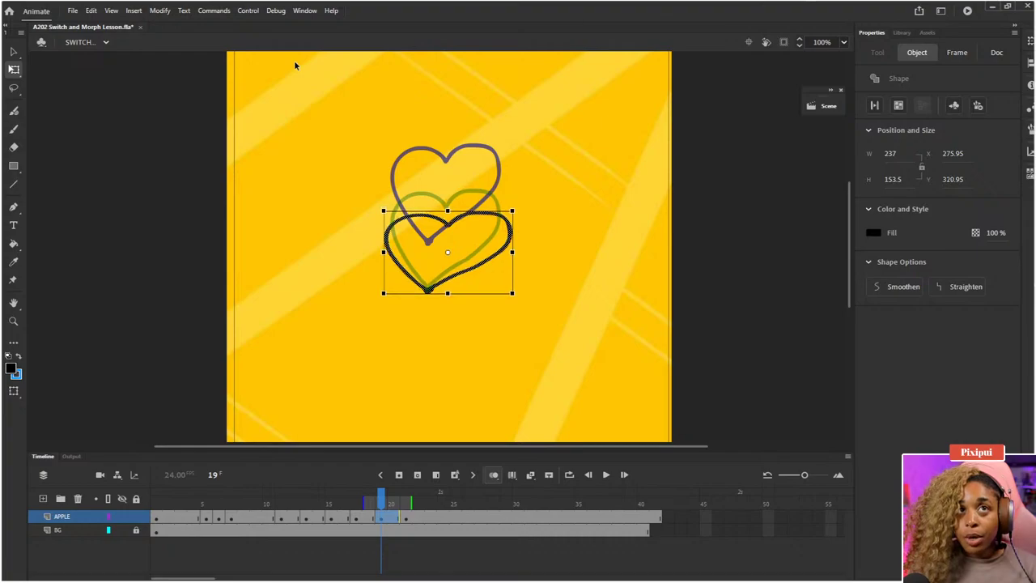
key("shift+comma")
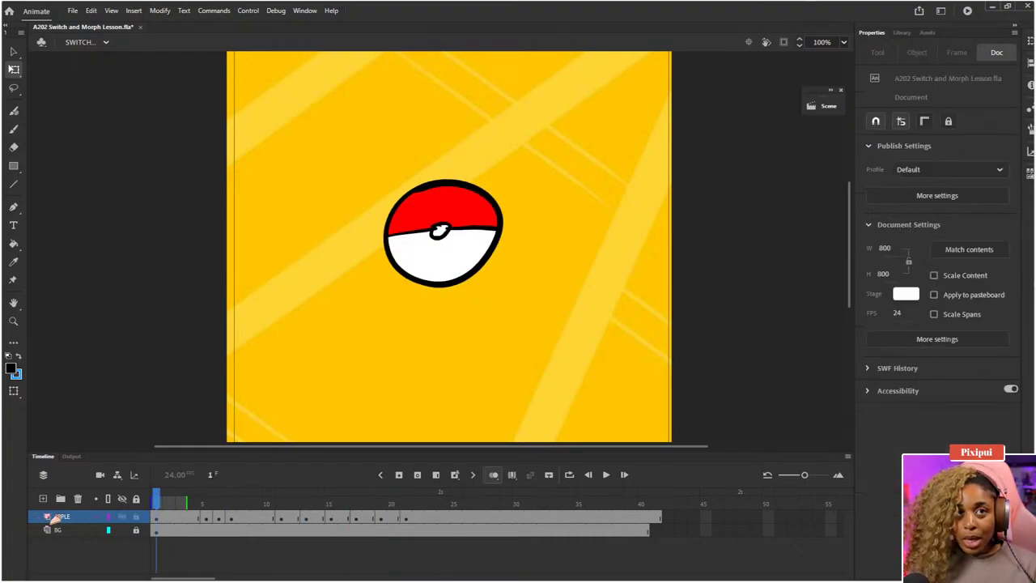
- Extend the BG layer to end with APPLE and play the animation from the start
left_click(166, 531)
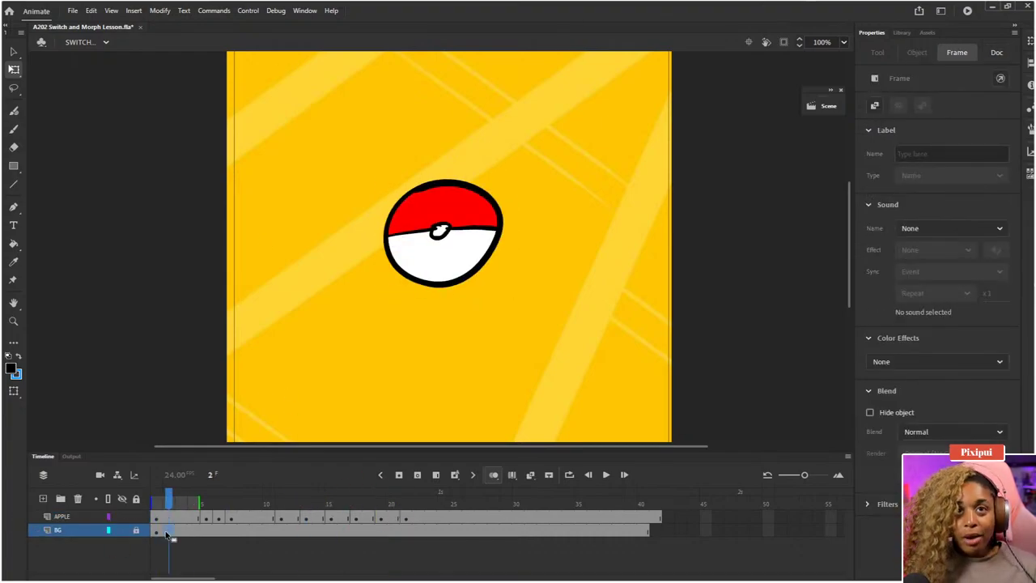
left_click(177, 561)
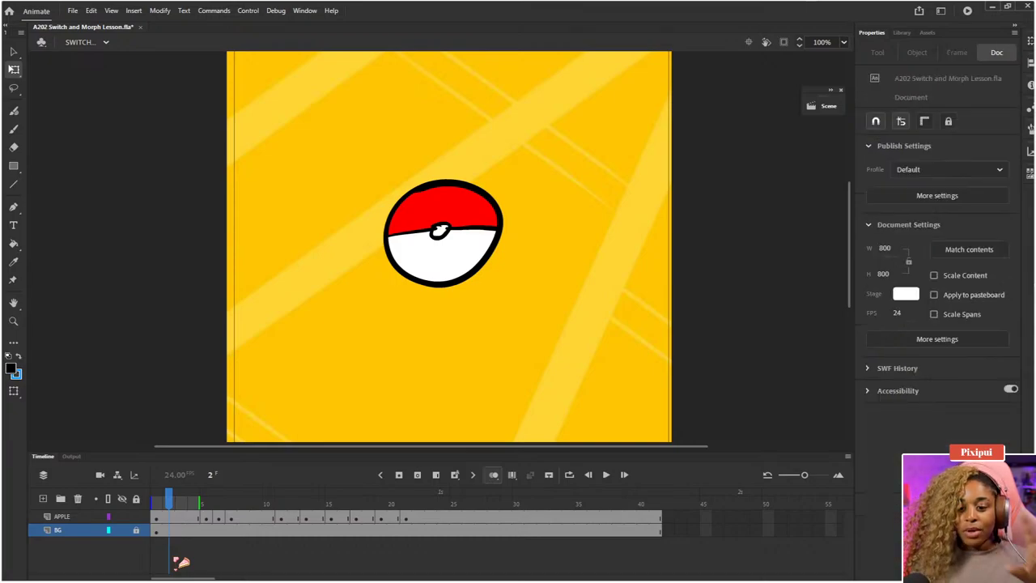
key("Return")
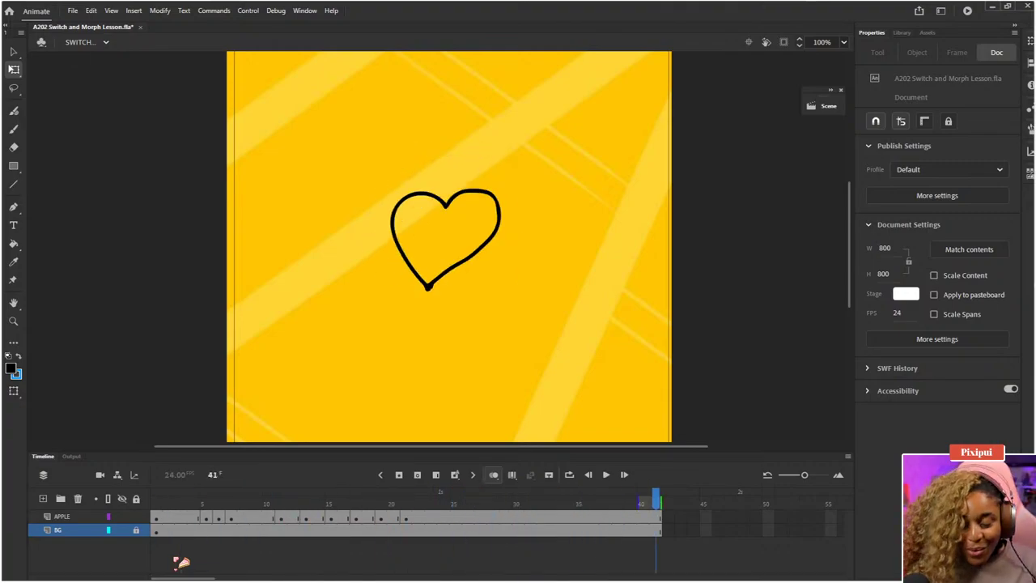
- Scrub from frame 19 to frame 22 and select the heart on APPLE frame 21
left_click(389, 506)
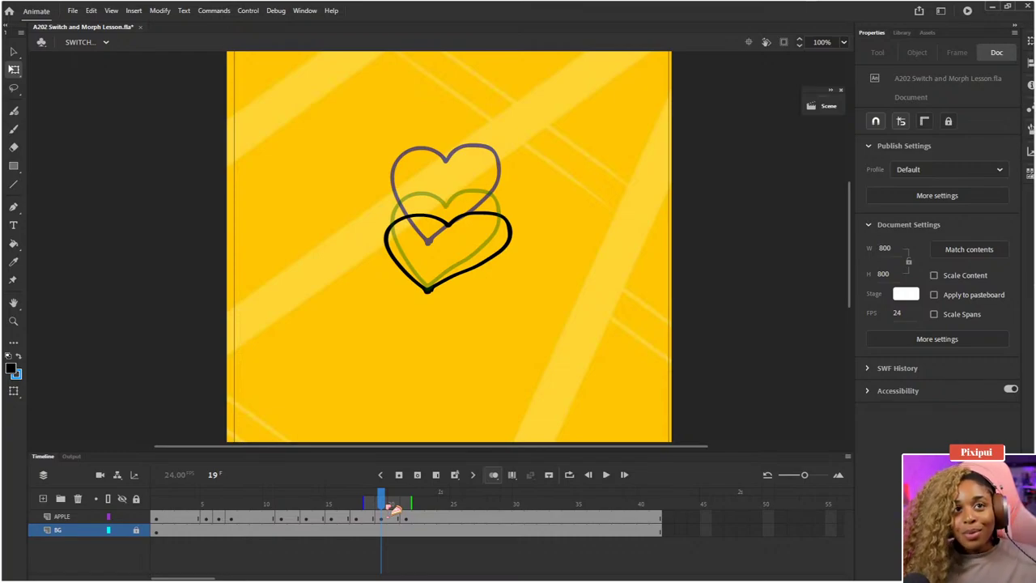
left_click_drag(394, 508, 421, 504)
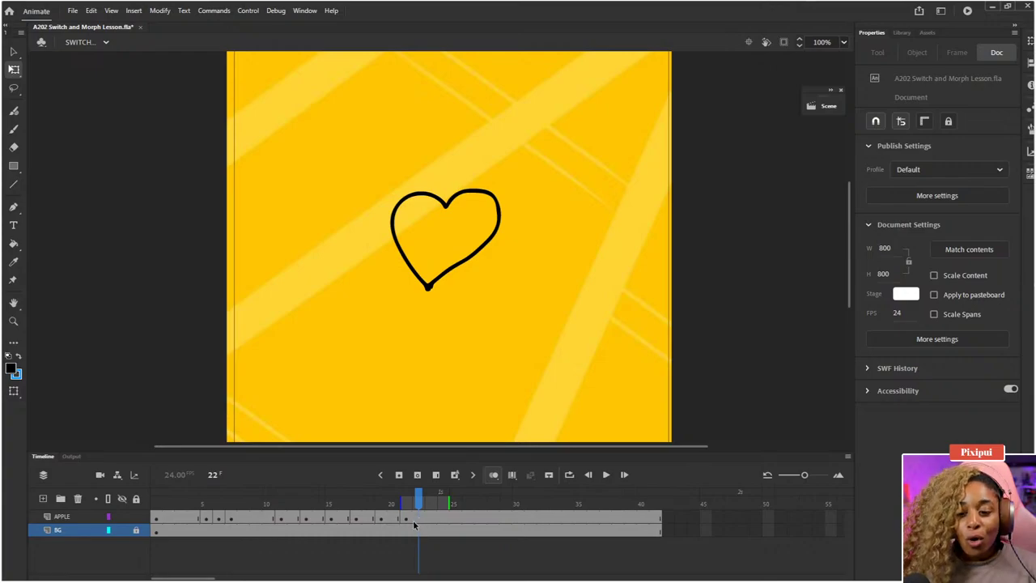
left_click(405, 517)
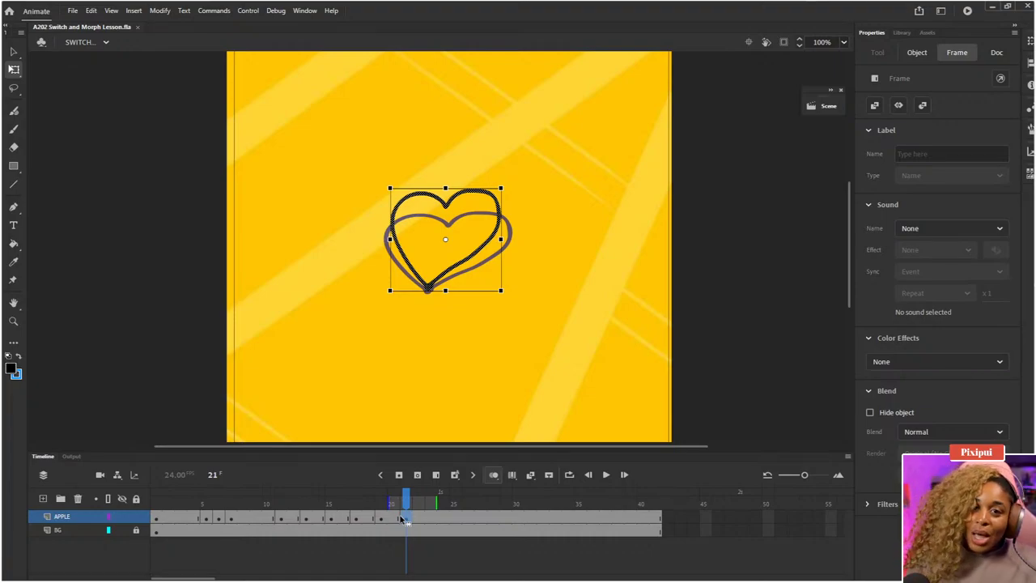
- Remove frames from APPLE at frame 22, then add them back at frame 21
mouse_move(402, 519)
left_mouse_down()
mouse_move(389, 512)
mouse_move(405, 518)
left_mouse_up()
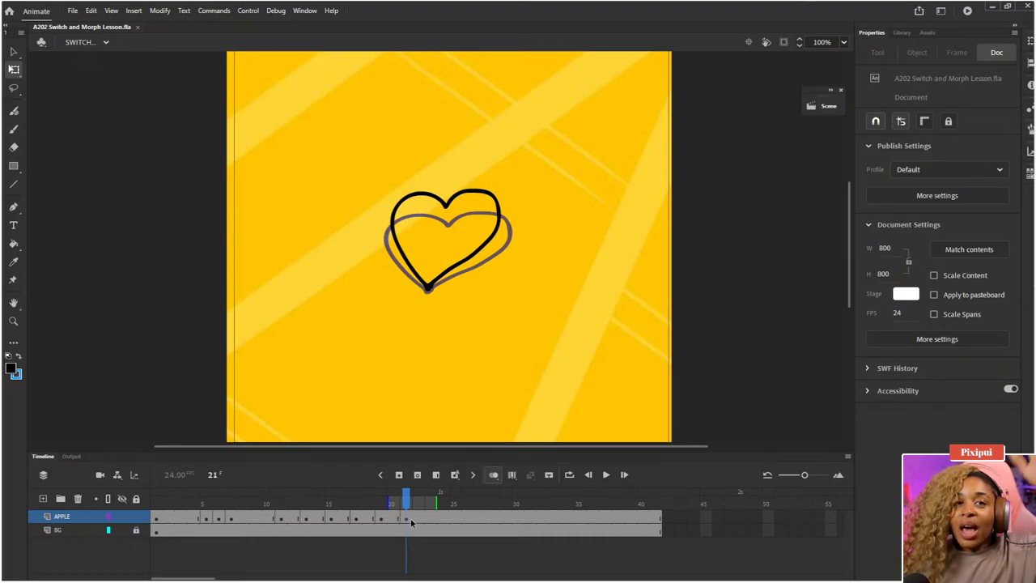
left_click(418, 522)
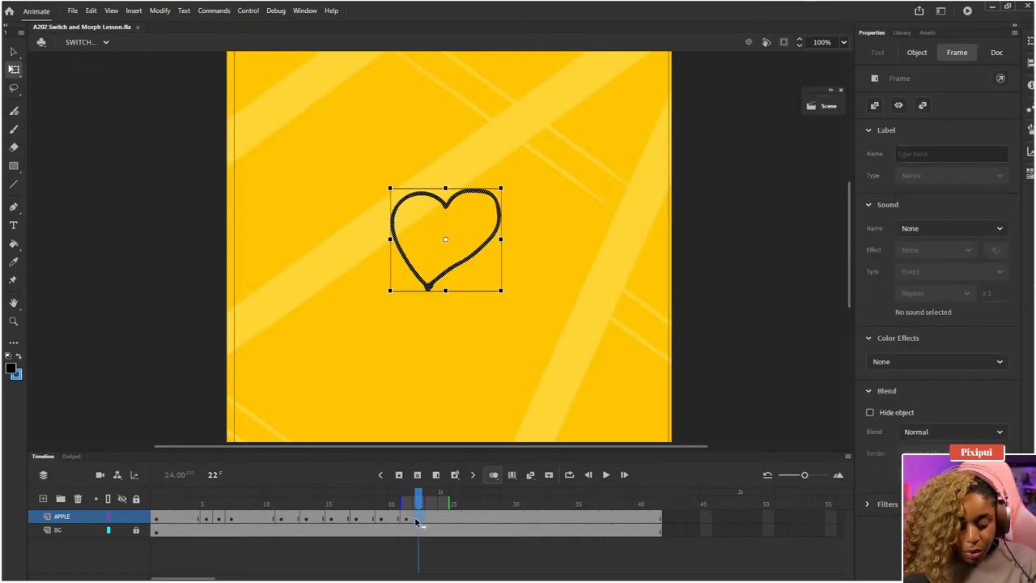
key("shift+F5")
key("shift+F5")
left_click(407, 522)
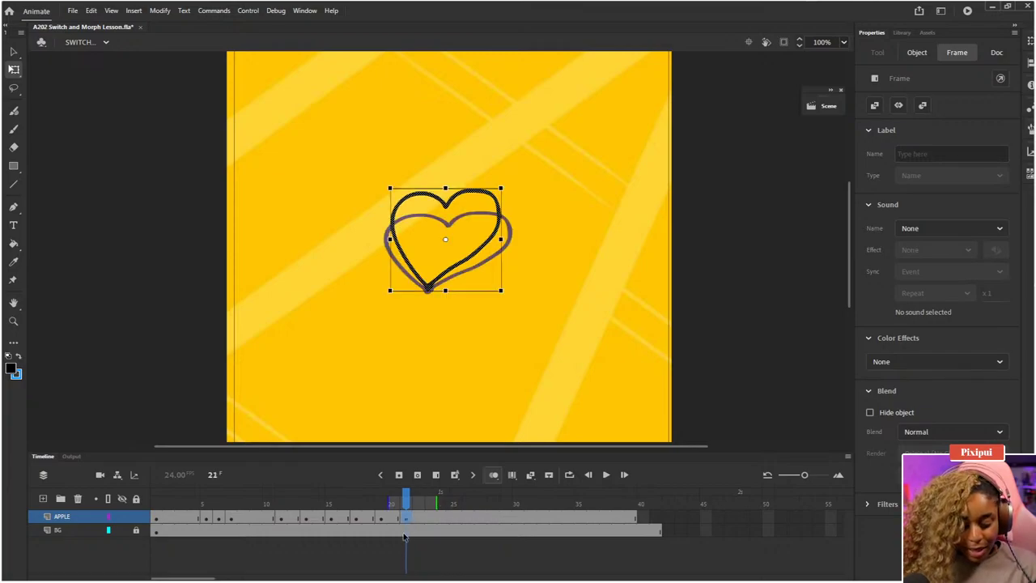
left_click(413, 521)
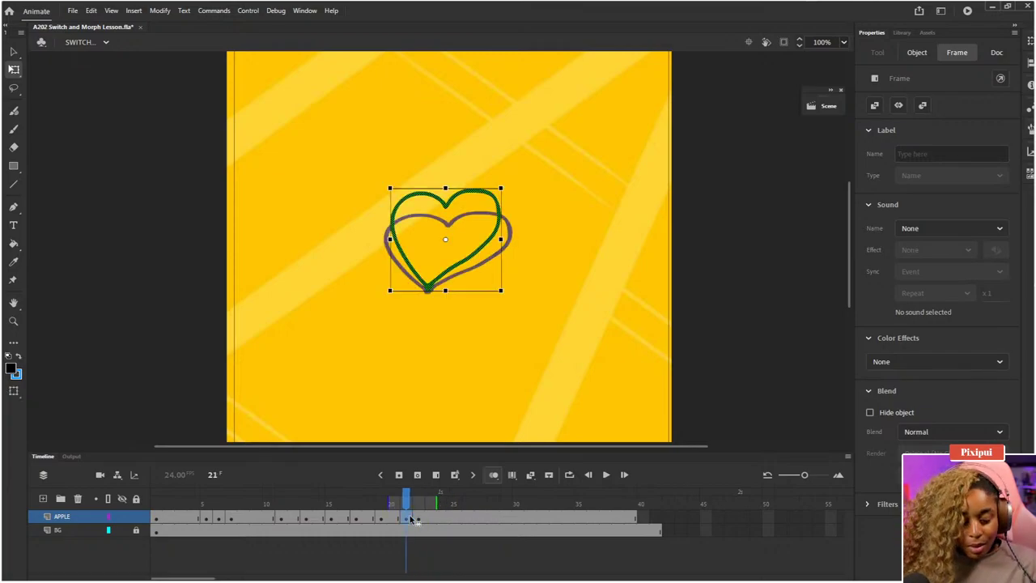
key("F5")
key("F5")
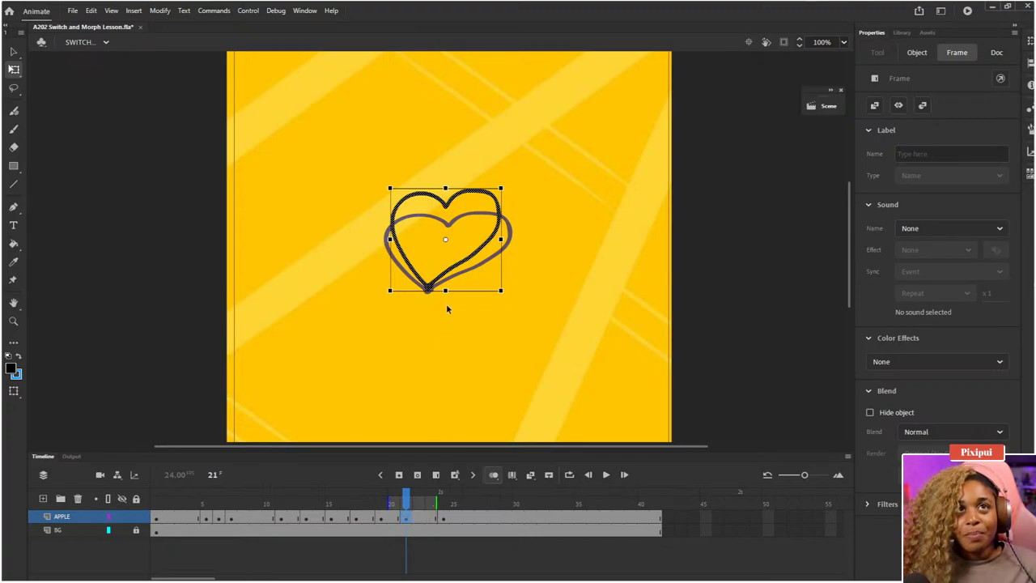
- Stretch the frame 21 heart taller and wider to 214.9 × 213.05, hiding the previous onion skin
left_click(450, 248)
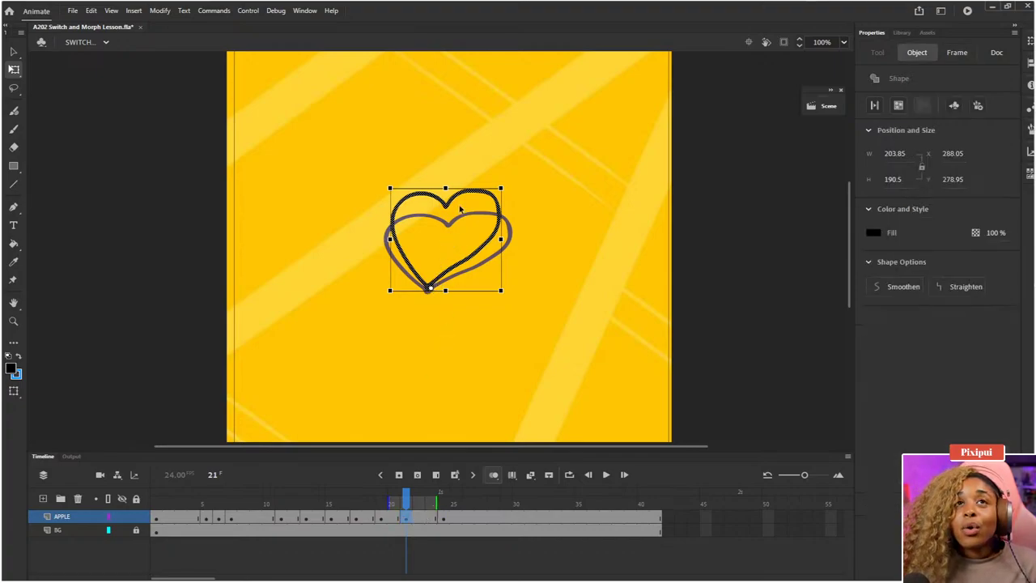
left_click_drag(445, 188, 445, 180)
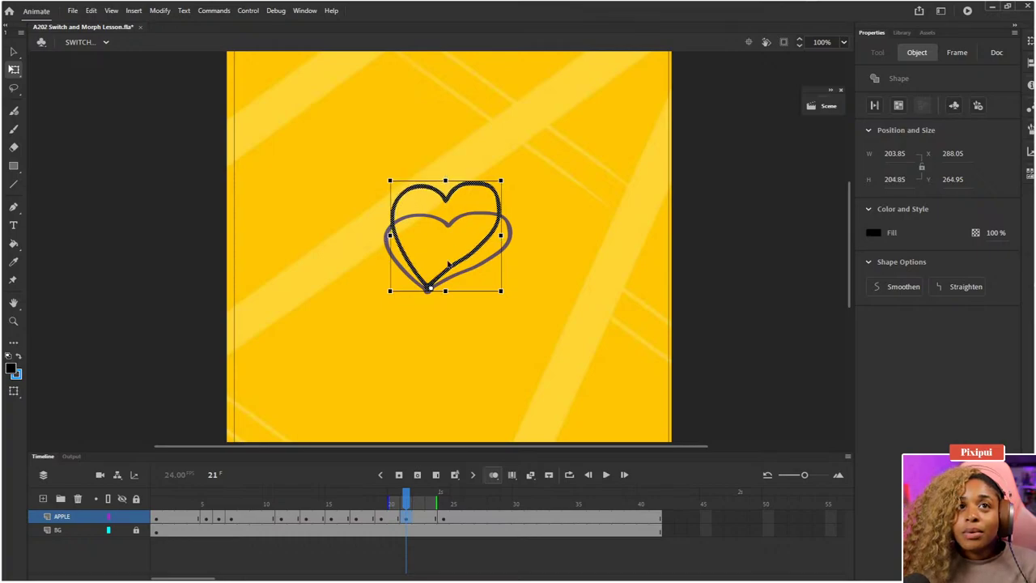
left_click(430, 510)
left_click_drag(385, 500, 406, 501)
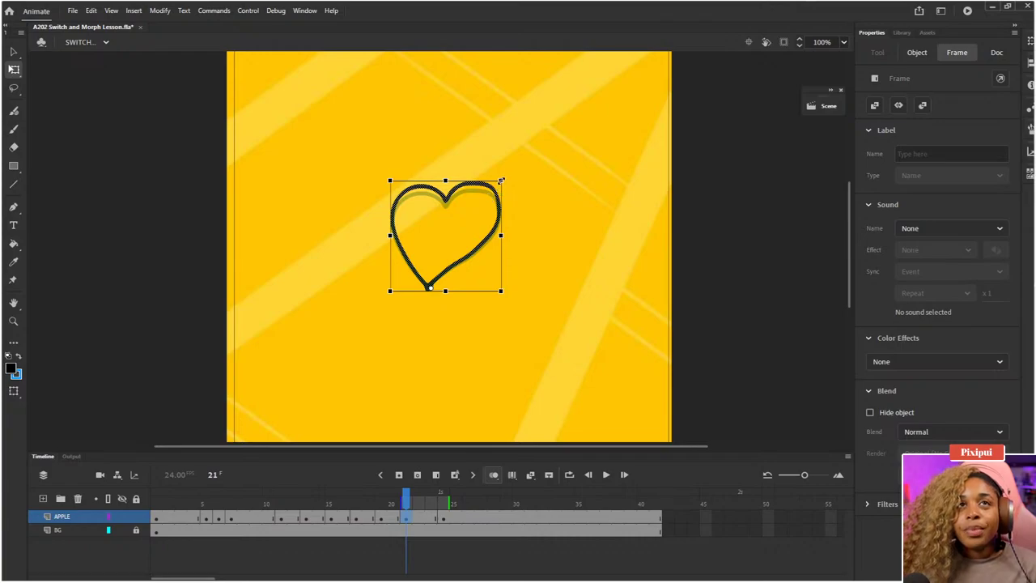
left_click_drag(445, 180, 503, 177)
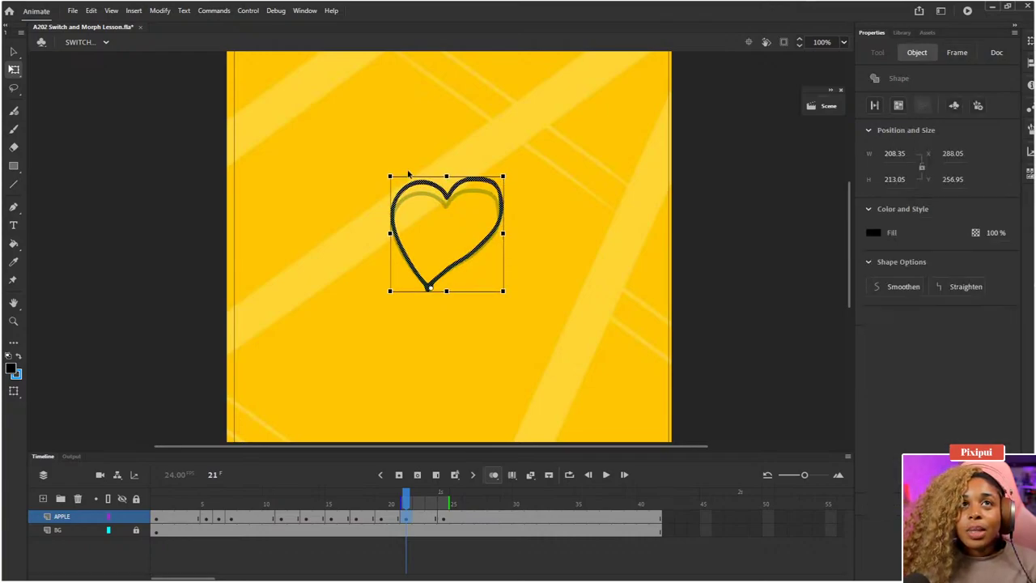
left_click_drag(390, 177, 385, 177)
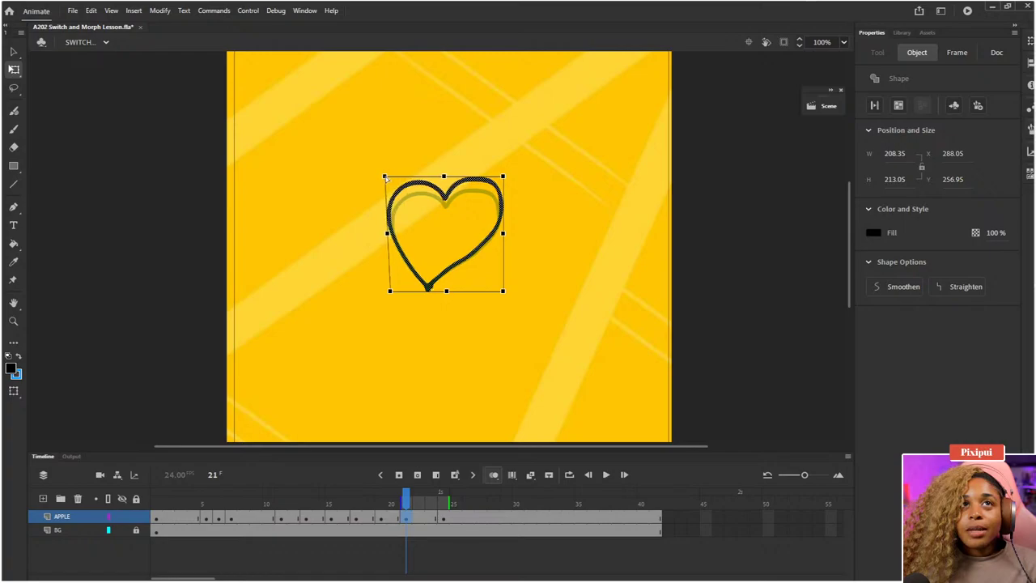
- Scrub through to frame 24, play the animation, and return to around frame 11
left_click(419, 518)
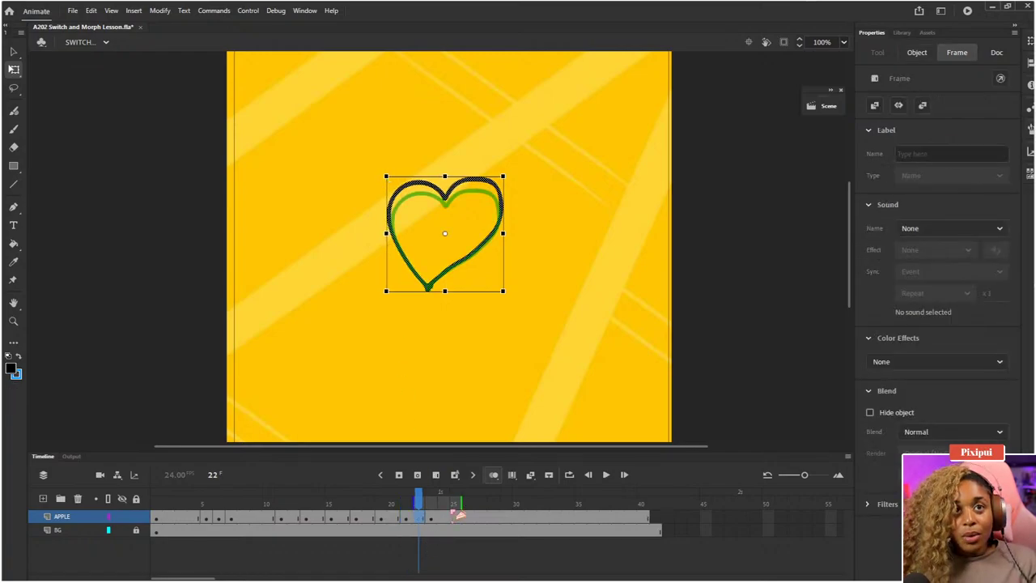
left_click(444, 516)
left_click_drag(380, 503, 443, 503)
left_click(706, 299)
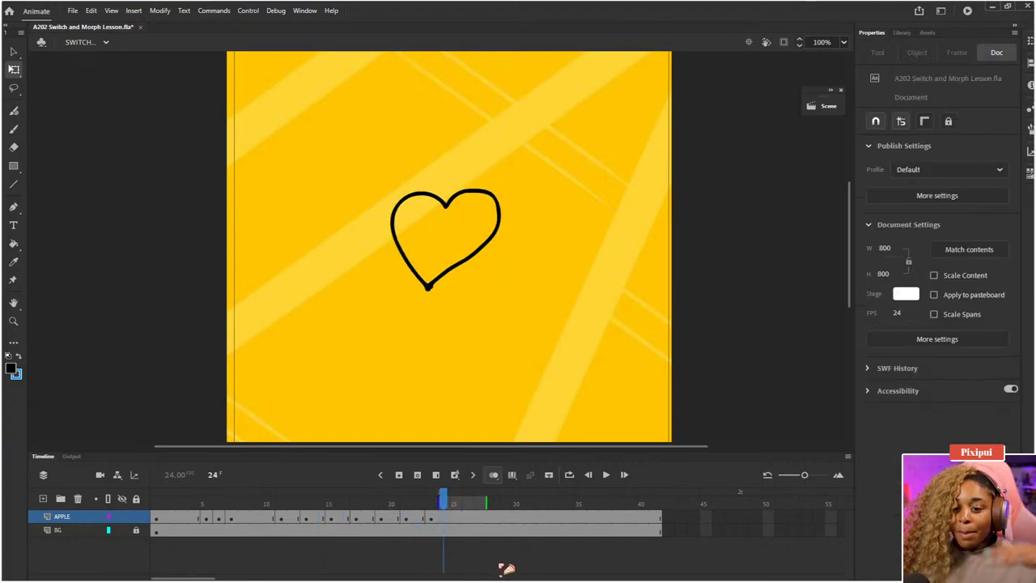
key("Return")
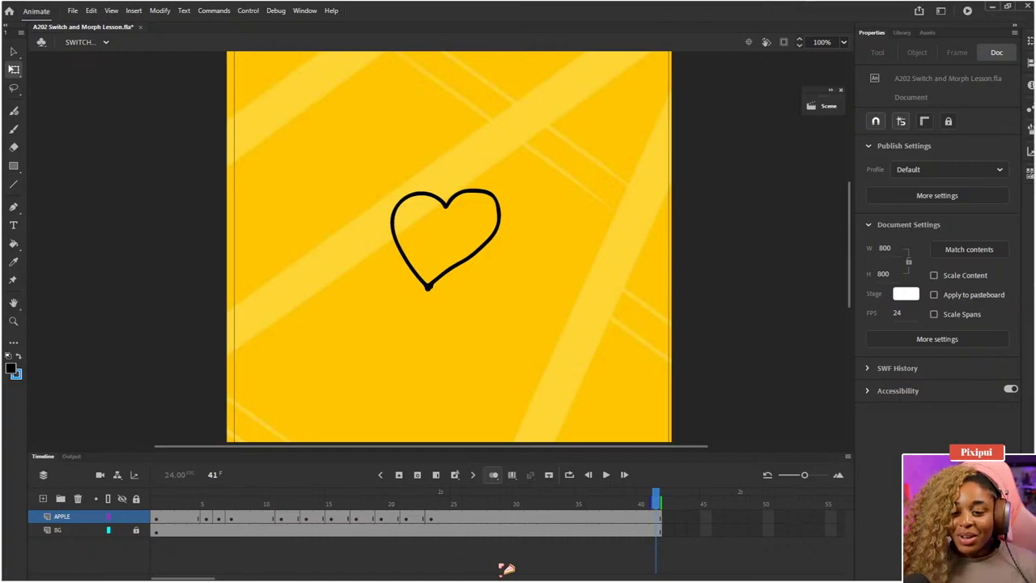
left_click_drag(238, 502, 297, 524)
- Remove frames at 12, 14 and 15 on APPLE with Shift+F5, re-inserting one at frame 12
left_click(296, 522)
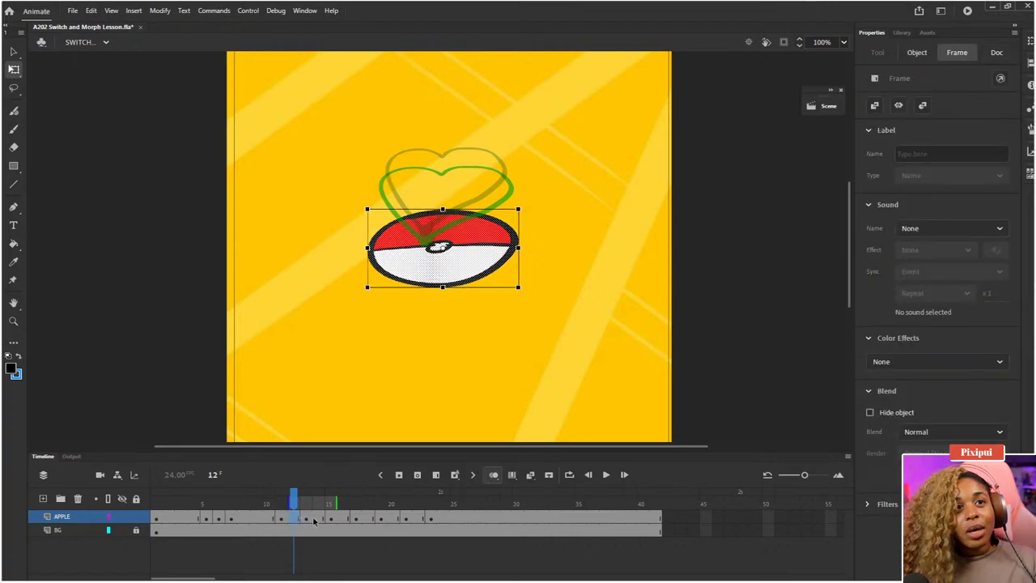
key("shift+F5")
left_click(306, 522)
key("comma")
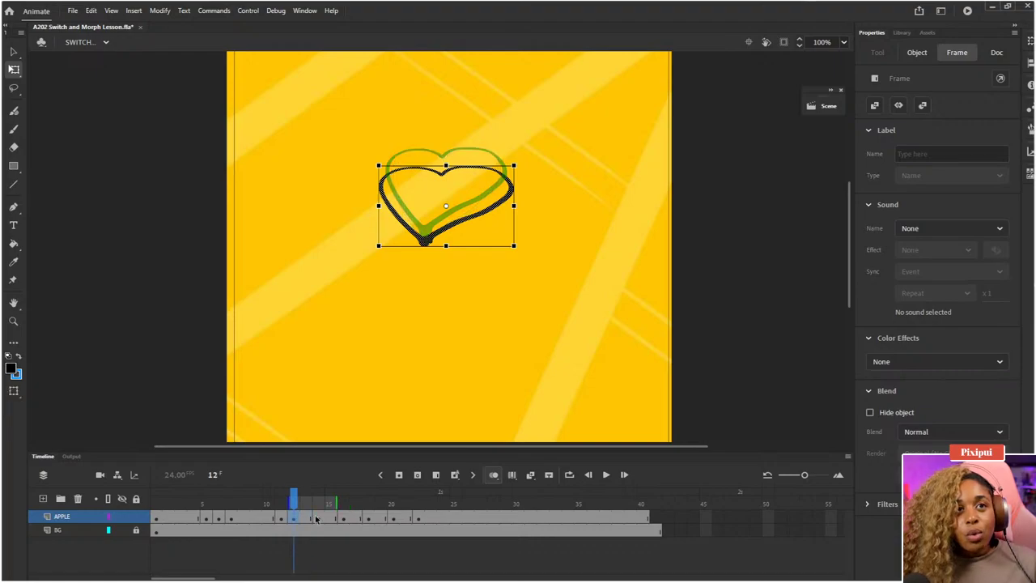
key("F5")
left_click(318, 522)
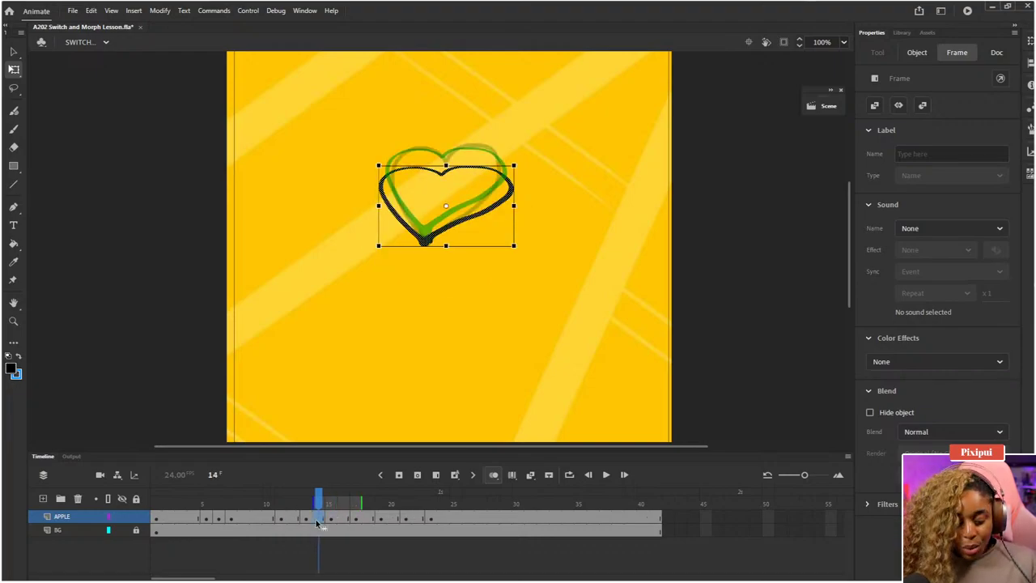
key("shift+F5")
key("period")
key("shift+F5")
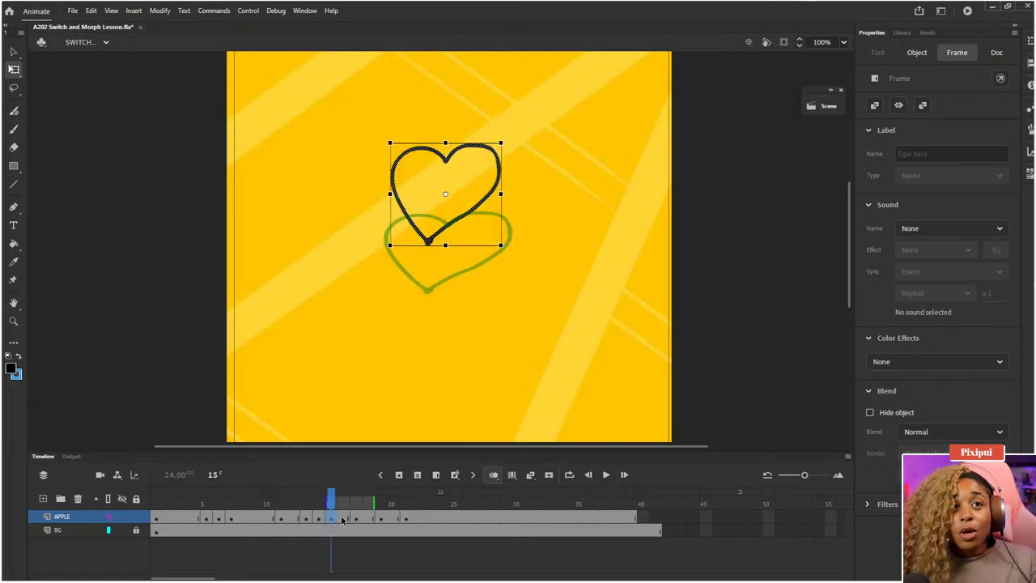
left_click_drag(342, 506, 64, 502)
left_click(356, 505)
- Check the heart at frame 23, rewind to frame 1, and play until the heart appears
left_click(429, 518)
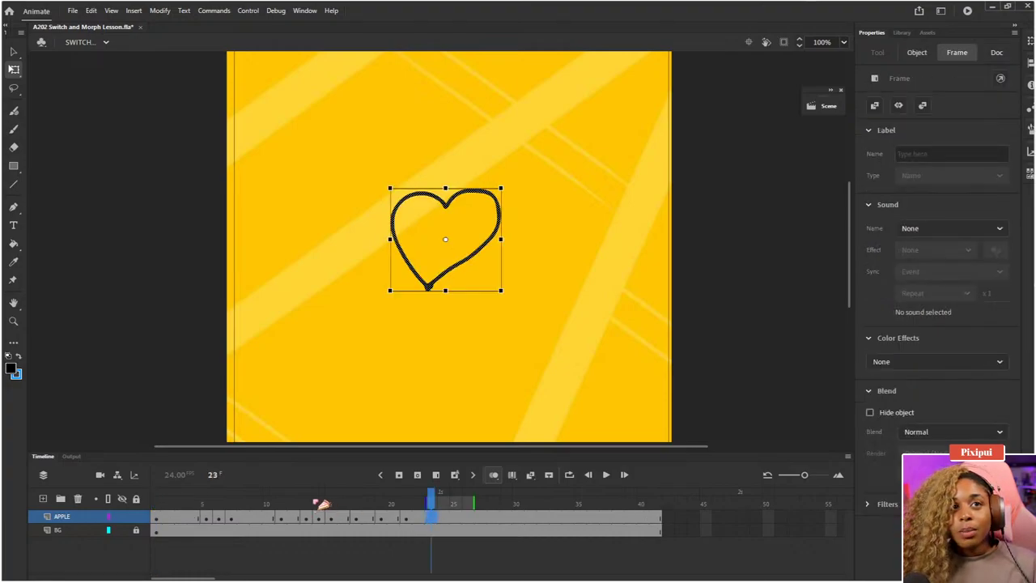
left_click_drag(323, 502, 69, 545)
key("Return")
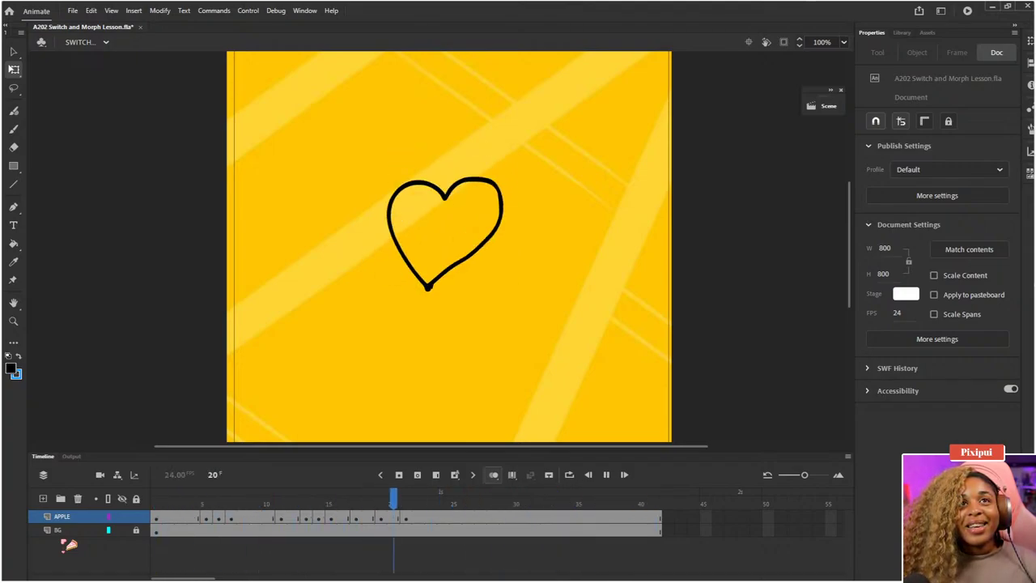
key("Return")
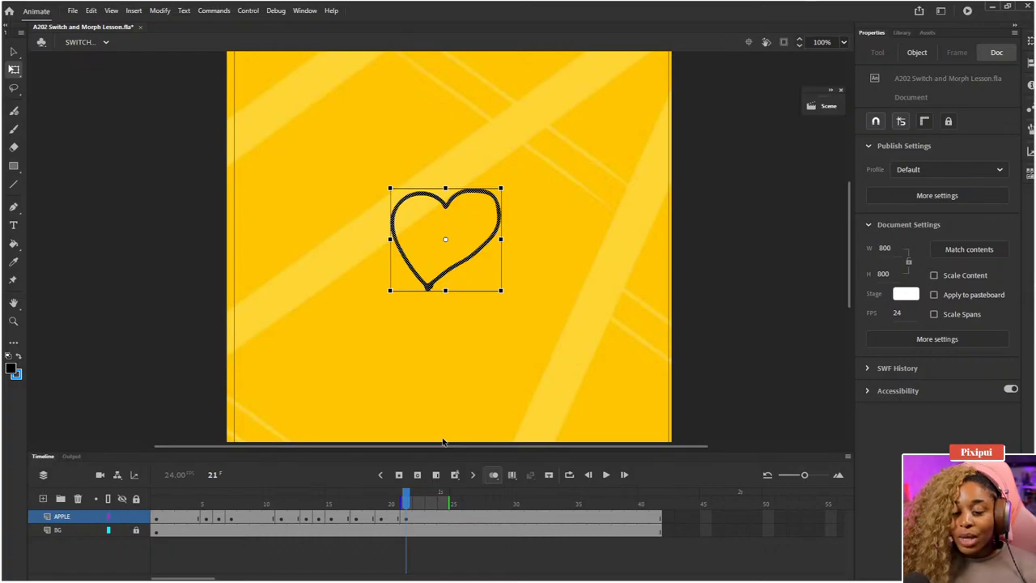
- Toggle Edit Multiple Frames, select APPLE shapes across frames 1–21, and set onion skin tinted then off
left_click(518, 476)
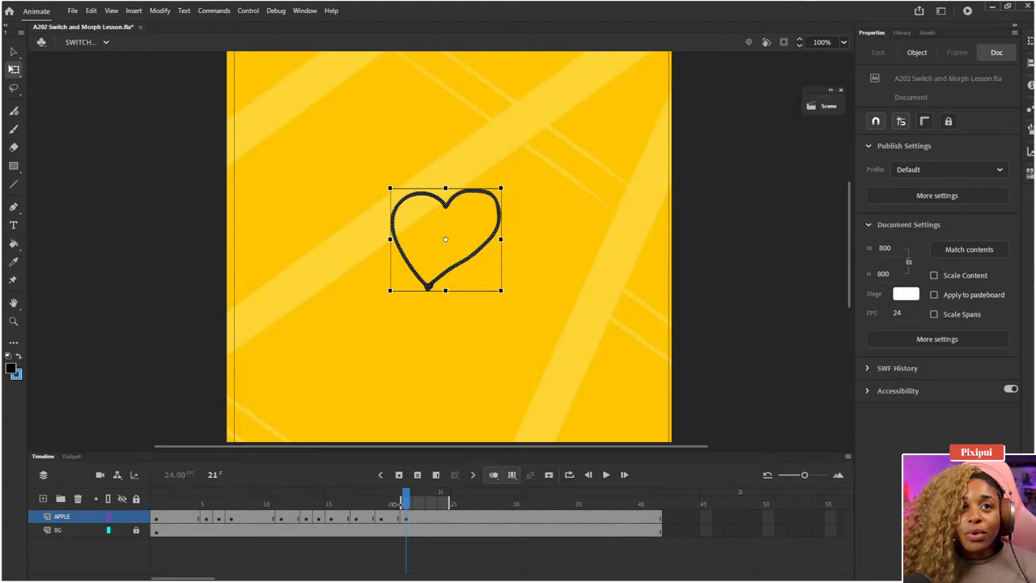
left_click_drag(666, 81, 225, 396)
left_click(497, 475)
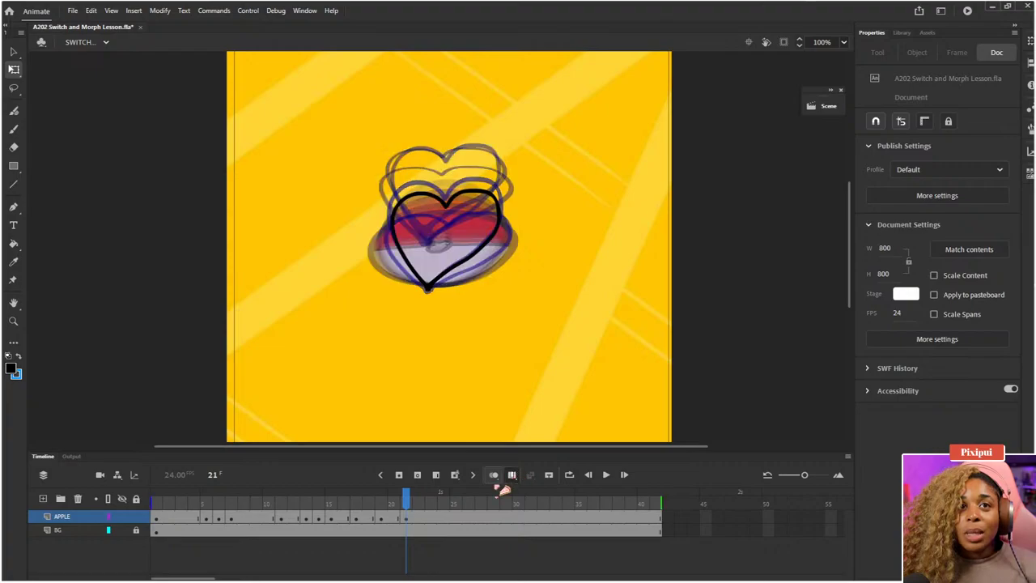
left_click(493, 475)
- Play from frame 1, check the heart outline, then replay from frame 14 and stop at 13
left_click_drag(422, 509, 8, 524)
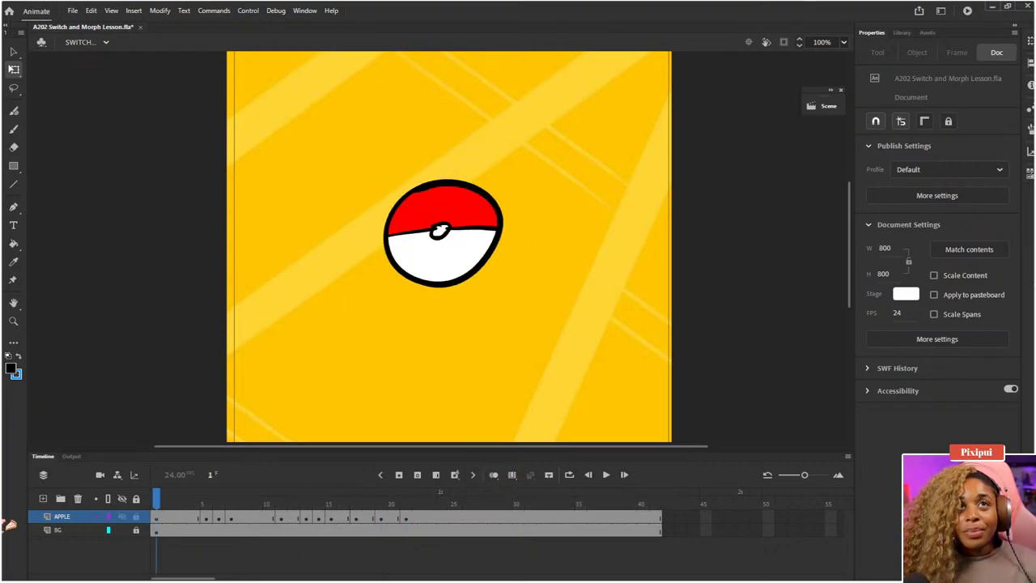
key("Return")
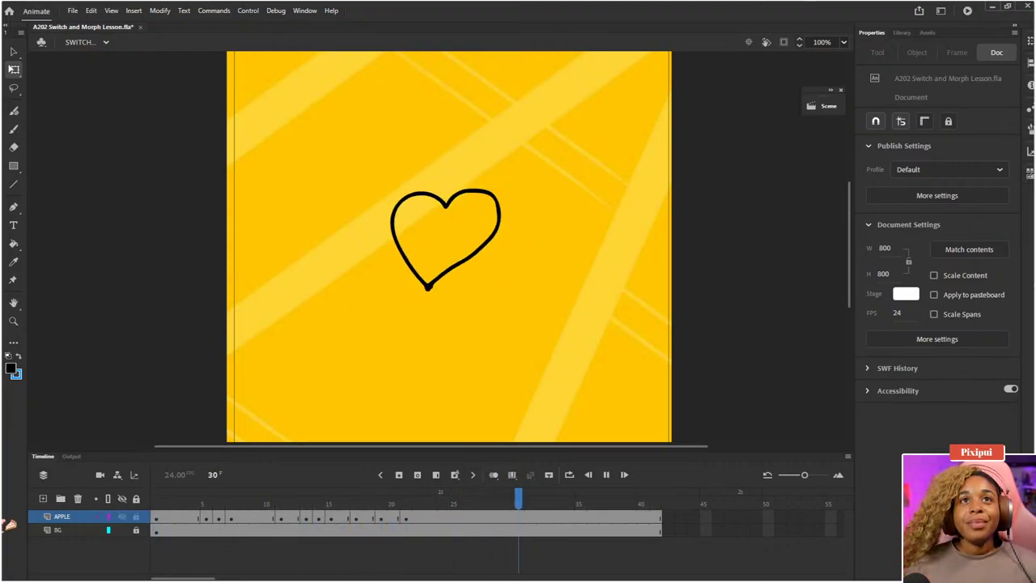
left_click(381, 502)
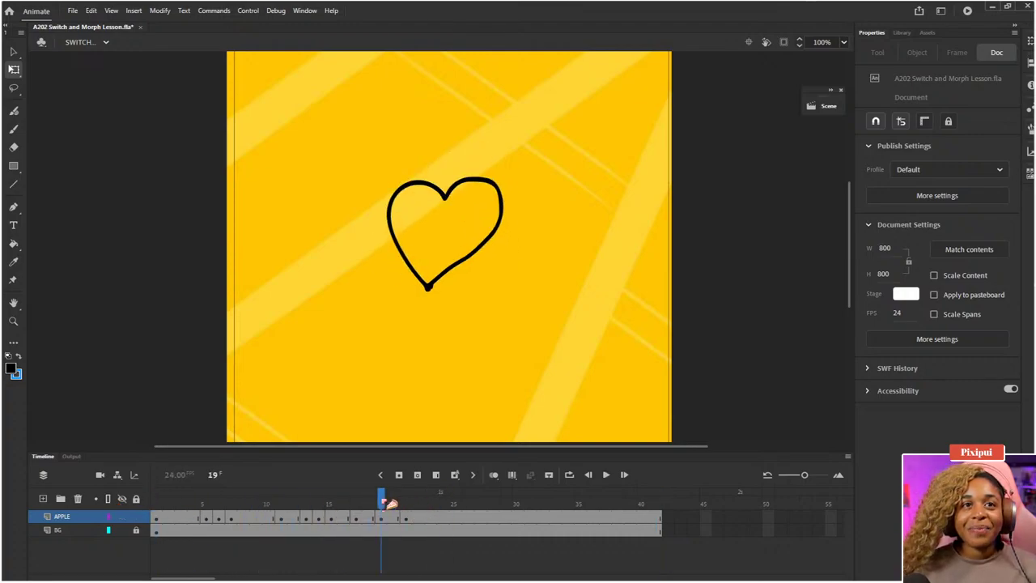
left_click(460, 258)
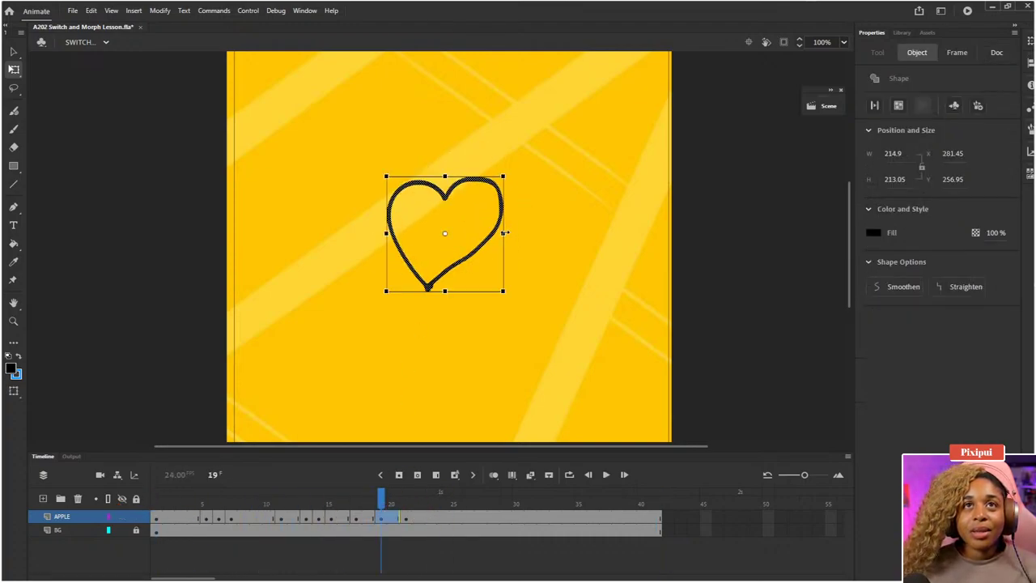
left_click(457, 362)
left_click(316, 503)
key("Return")
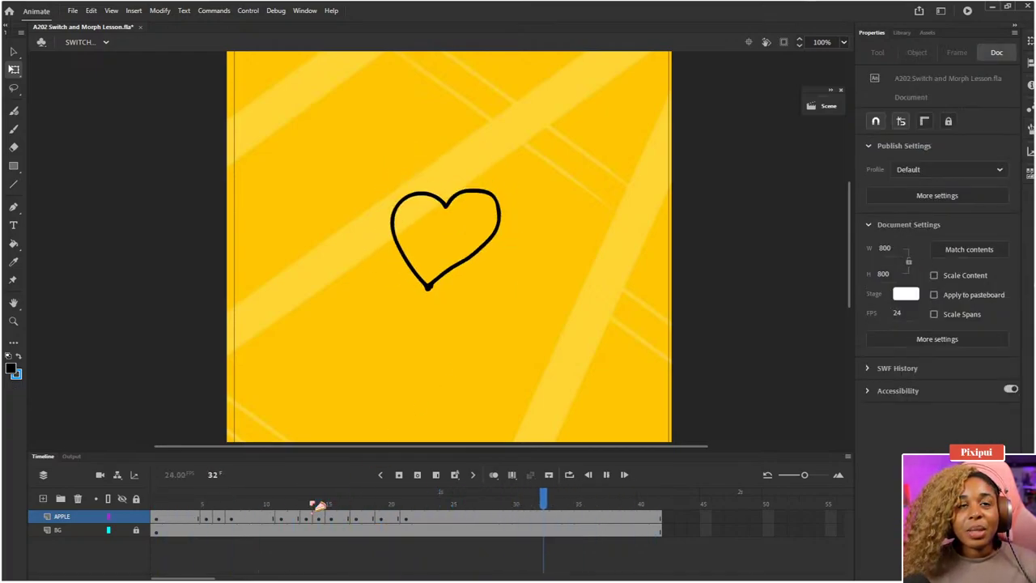
mouse_move(308, 505)
left_mouse_down()
mouse_move(316, 506)
mouse_move(283, 505)
mouse_move(308, 515)
left_mouse_up()
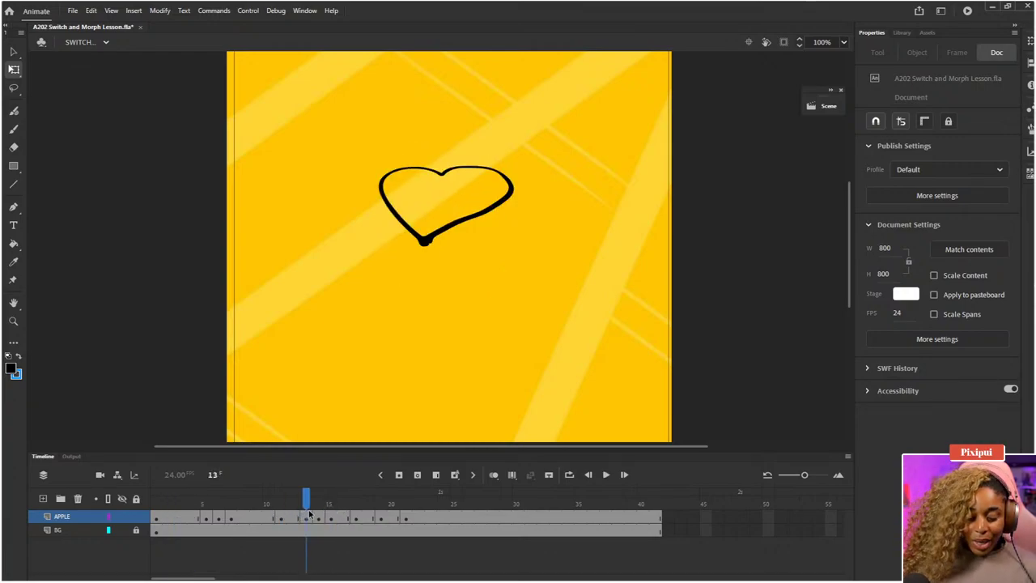
- Make blue the fill colour and Paint Bucket-fill the hearts on frames 13 through 20
left_click(19, 355)
key("k")
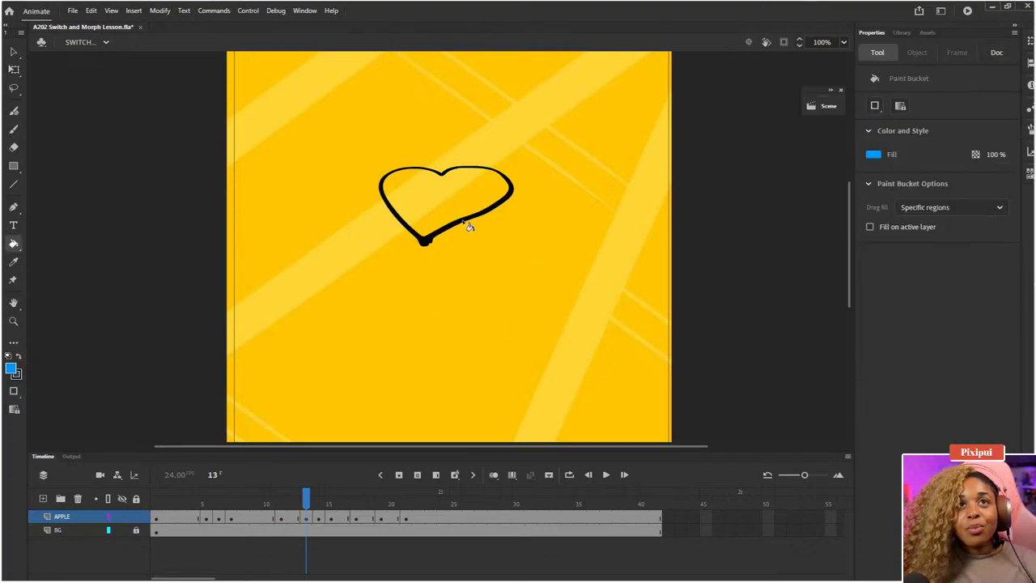
left_click(470, 210)
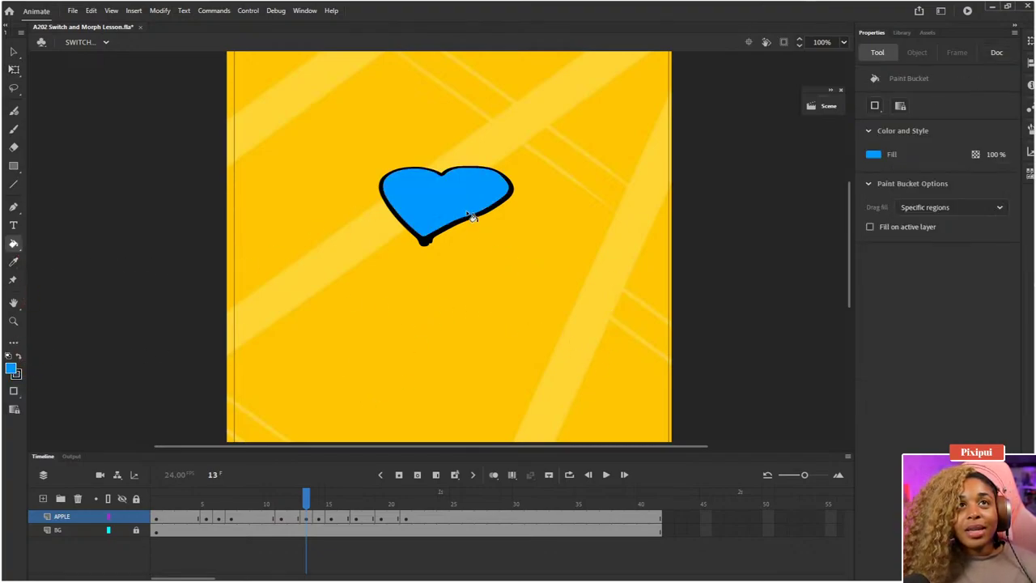
key("period")
key("period")
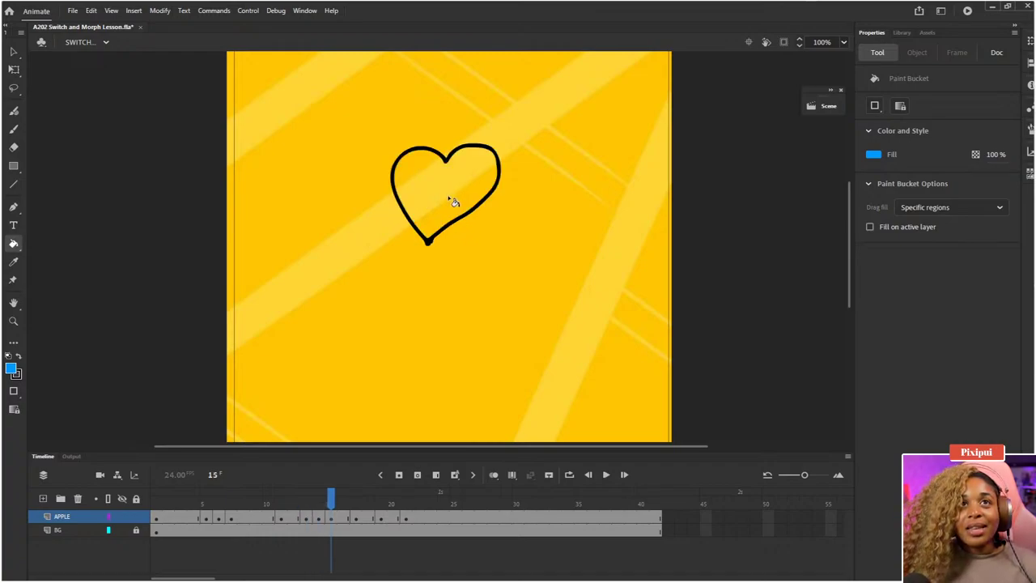
left_click(455, 202)
key("period")
key("period")
key("period")
left_click(466, 251)
key("period")
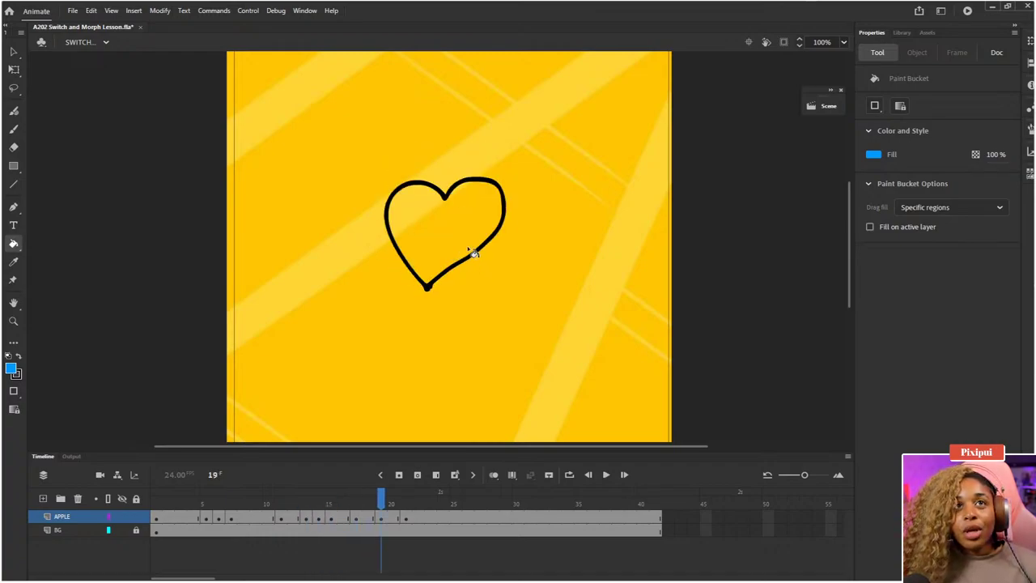
key("period")
left_click(465, 239)
key("period")
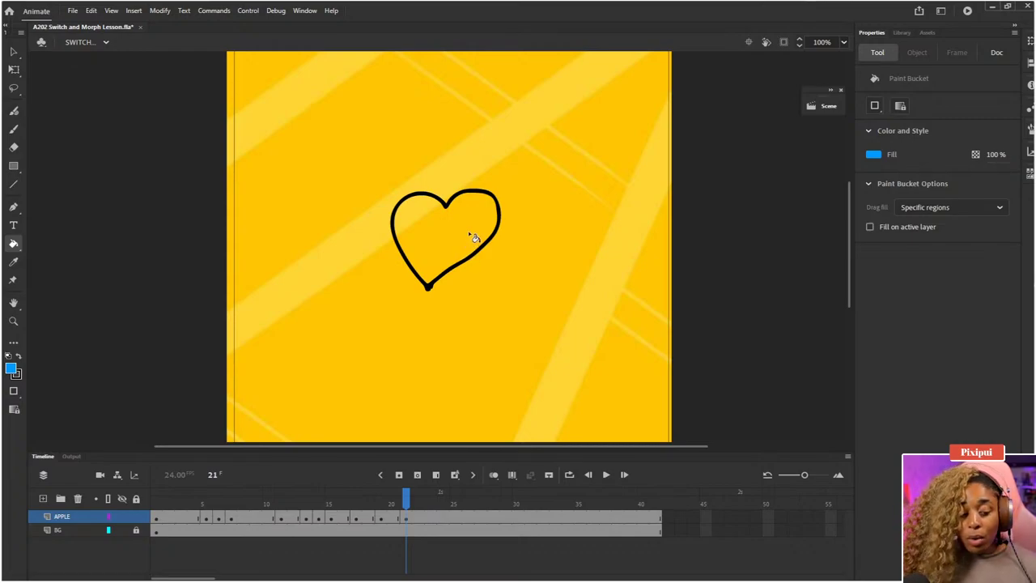
- Change the Brush painting mode, then fill the frame 21 heart and its lower-left gap blue
key("b")
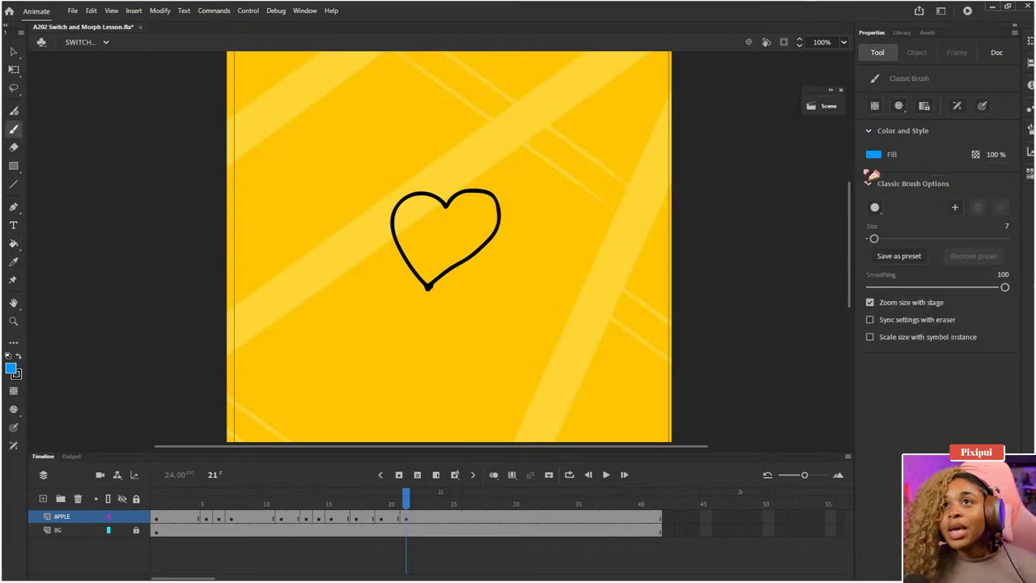
left_click(899, 108)
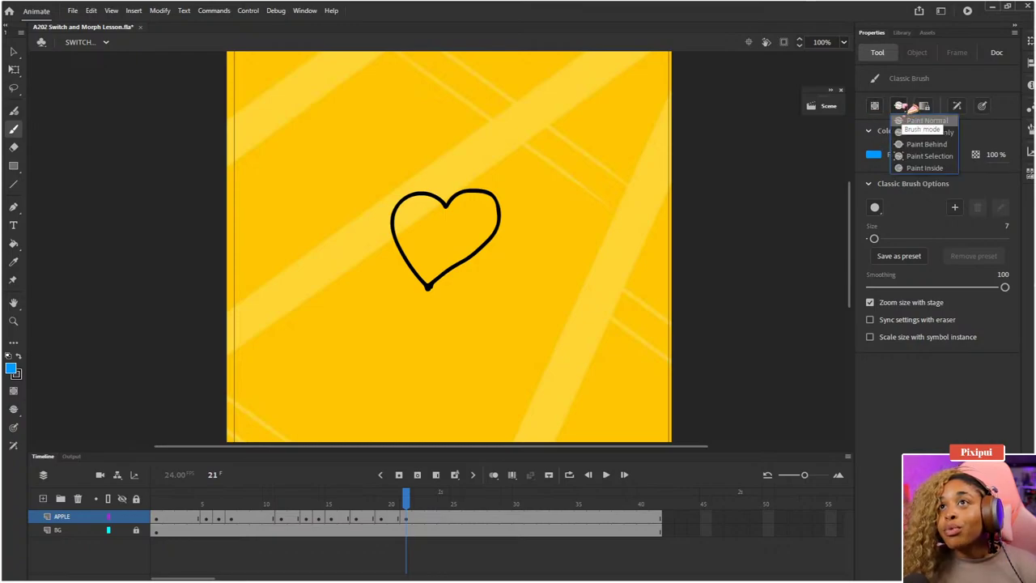
left_click(943, 146)
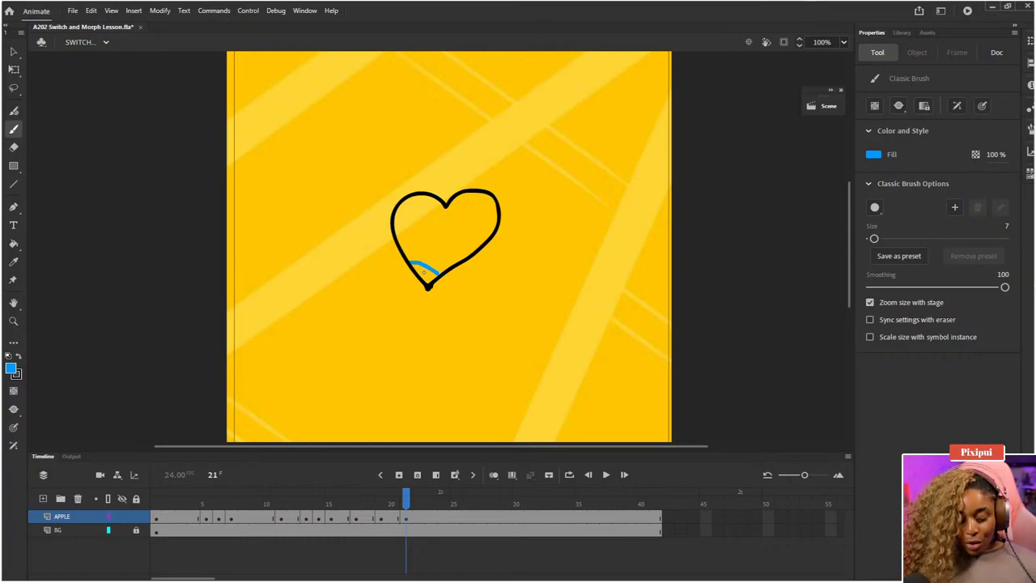
key("k")
left_click(444, 263)
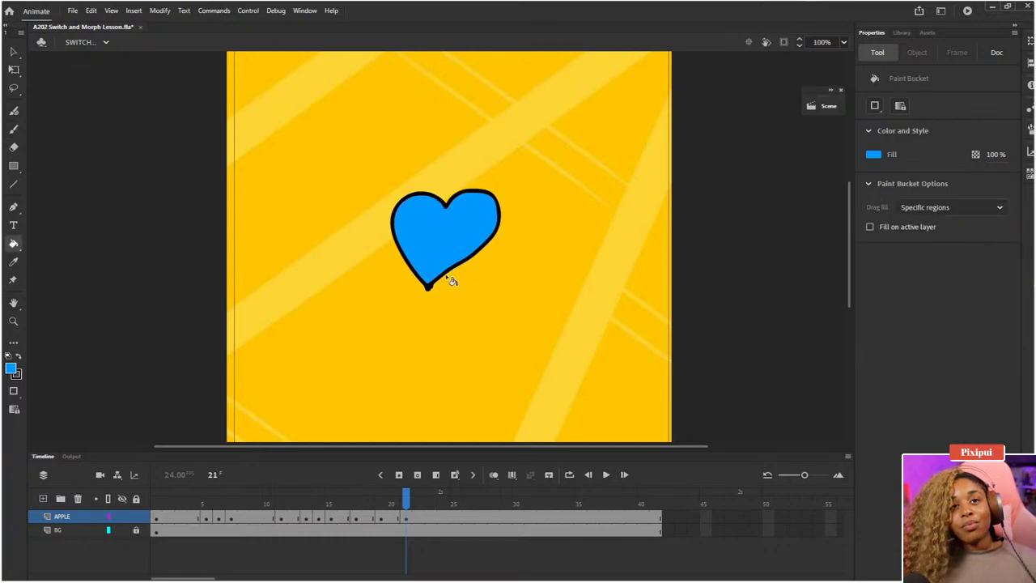
key("ctrl+z")
key("b")
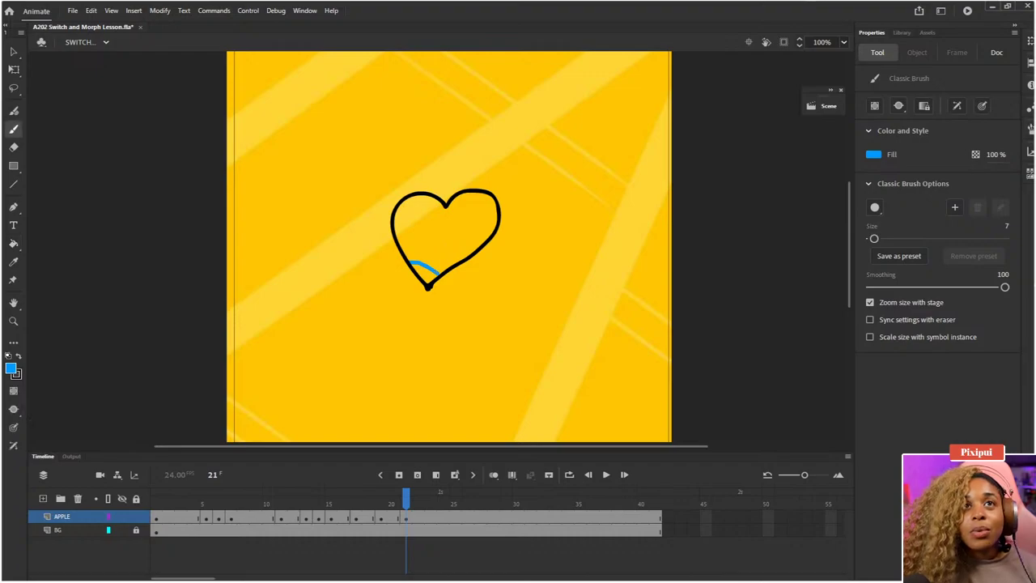
key("k")
left_click(444, 256)
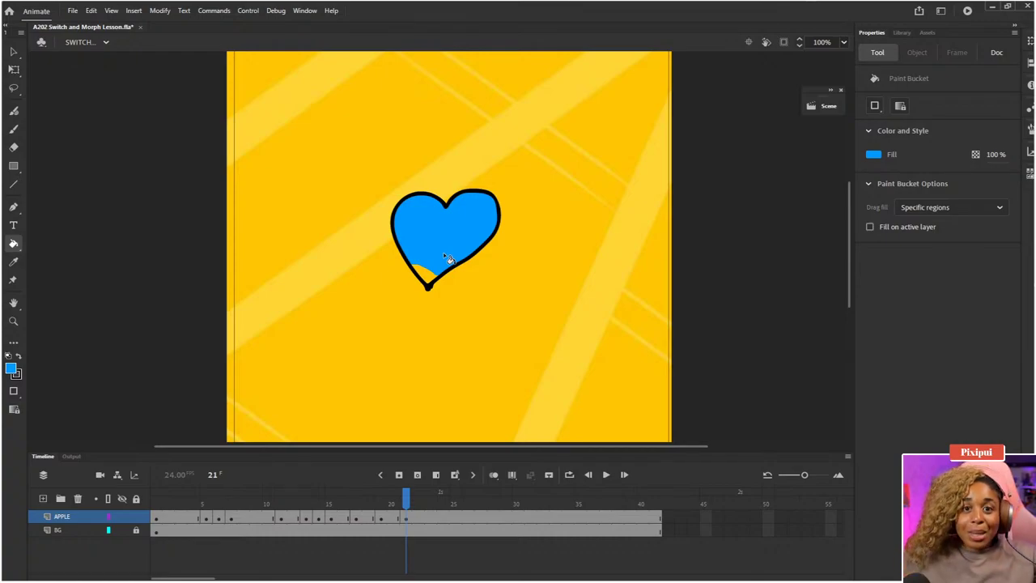
left_click(429, 277)
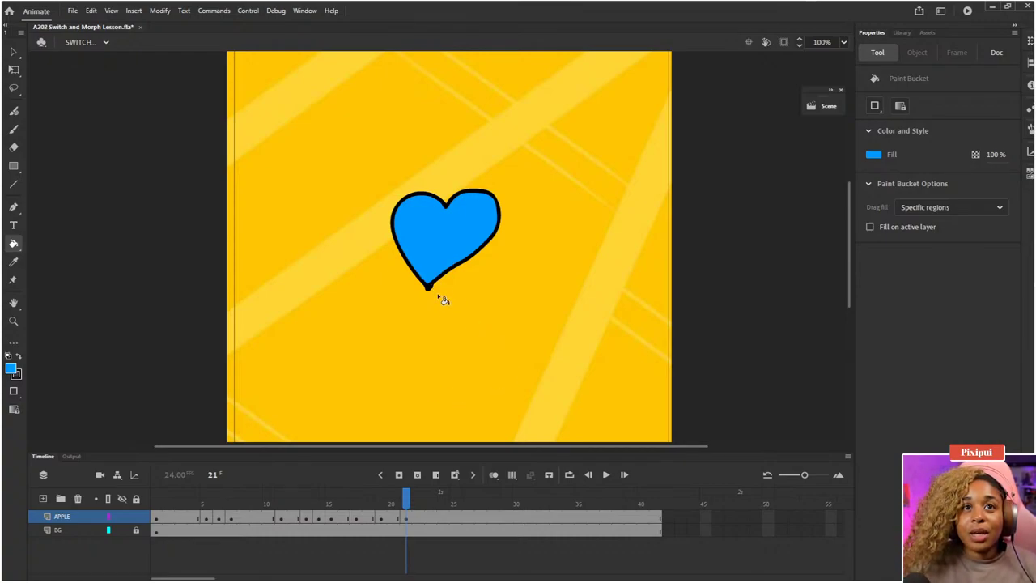
key("comma")
key("comma")
key("comma")
key("comma")
key("comma")
key("comma")
key("comma")
key("comma")
key("comma")
key("comma")
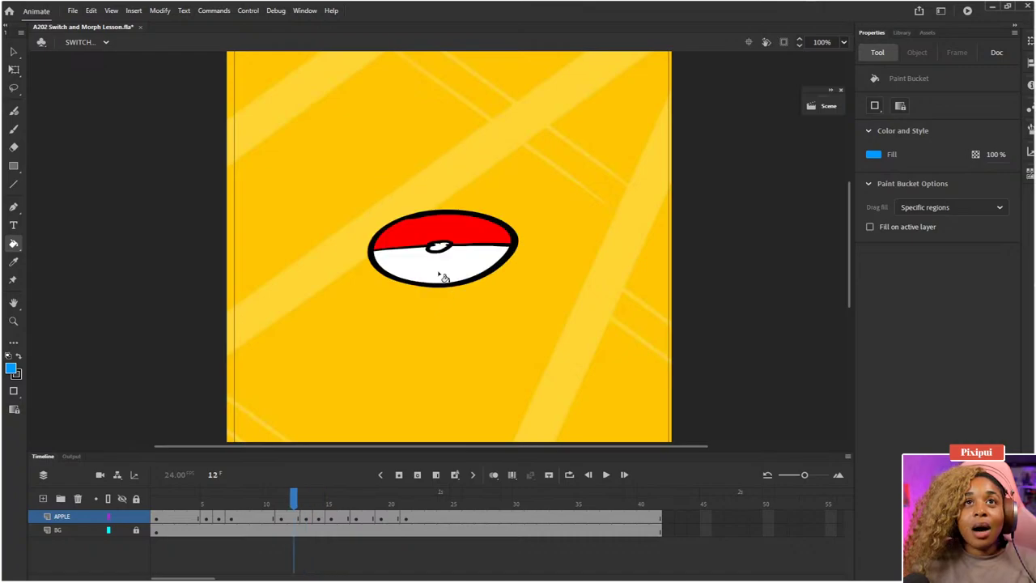
key("period")
key("period")
key("period")
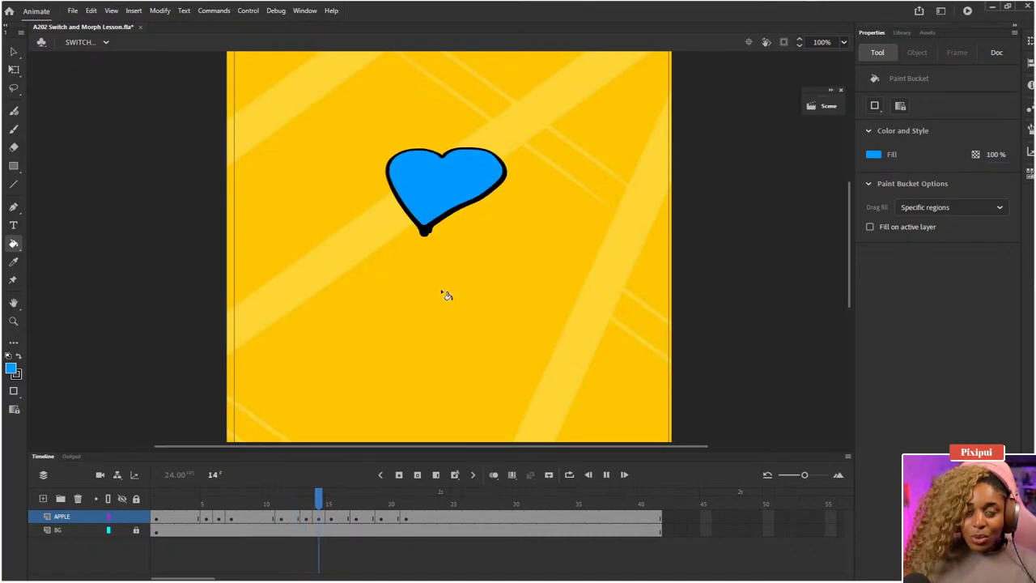
key("Return")
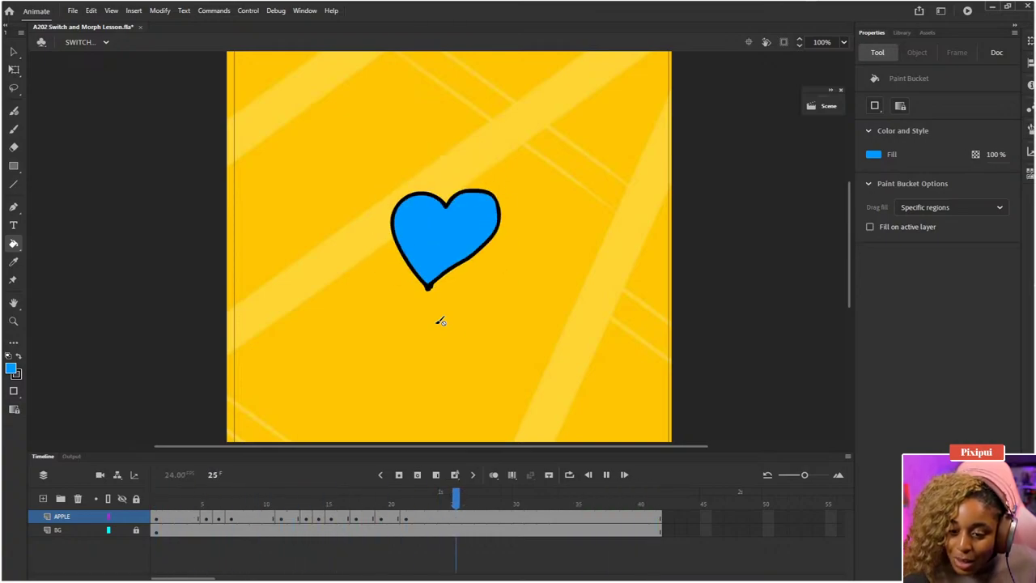
key("Return")
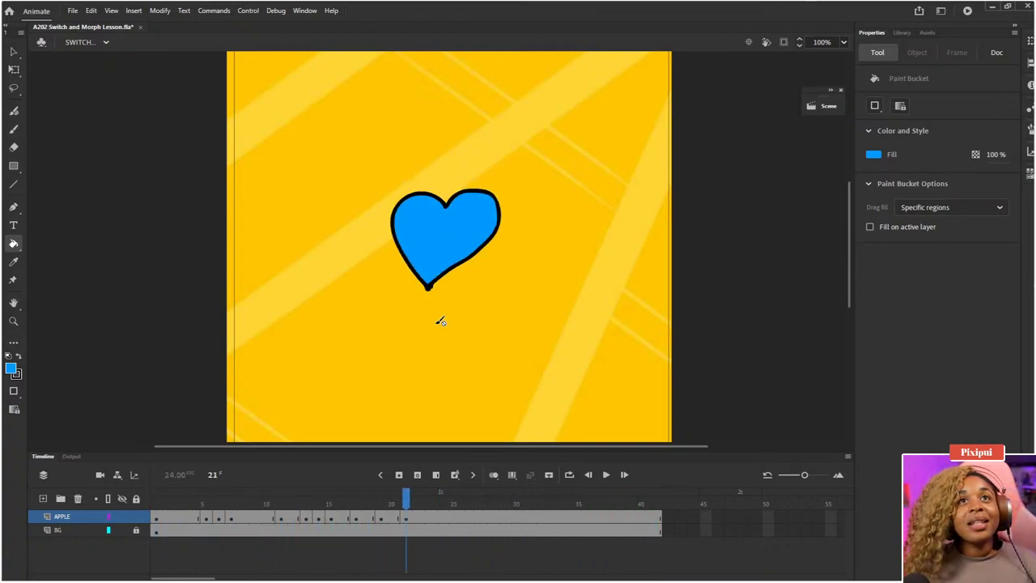
left_click_drag(409, 503, 280, 502)
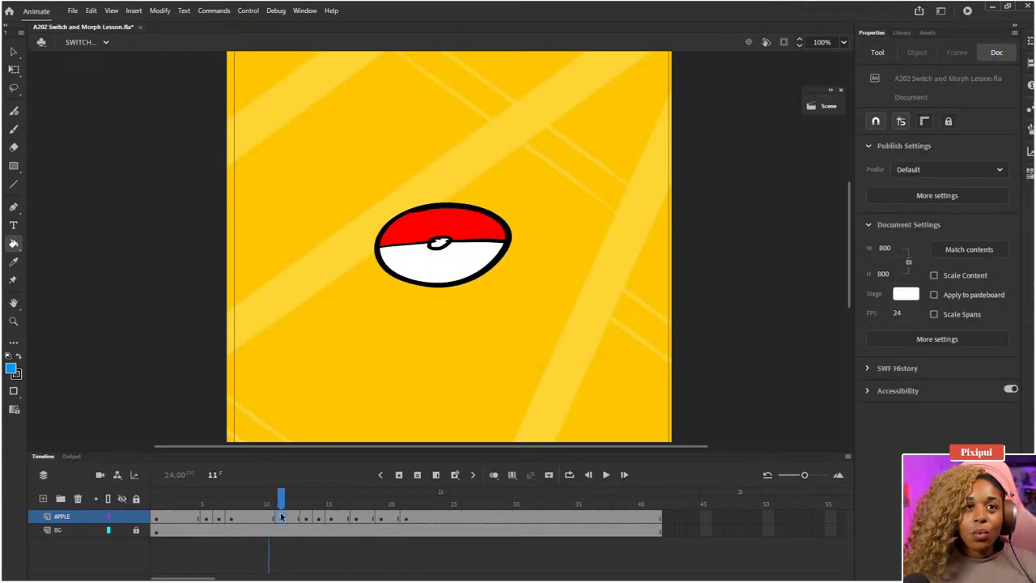
- Delete frames 5–10 on APPLE and extend the pokeball's frames out to frame 7
left_click(282, 518)
key("shift+F5")
key("shift+F5")
key("shift+F5")
key("shift+F5")
key("shift+F5")
key("shift+F5")
key("shift+F5")
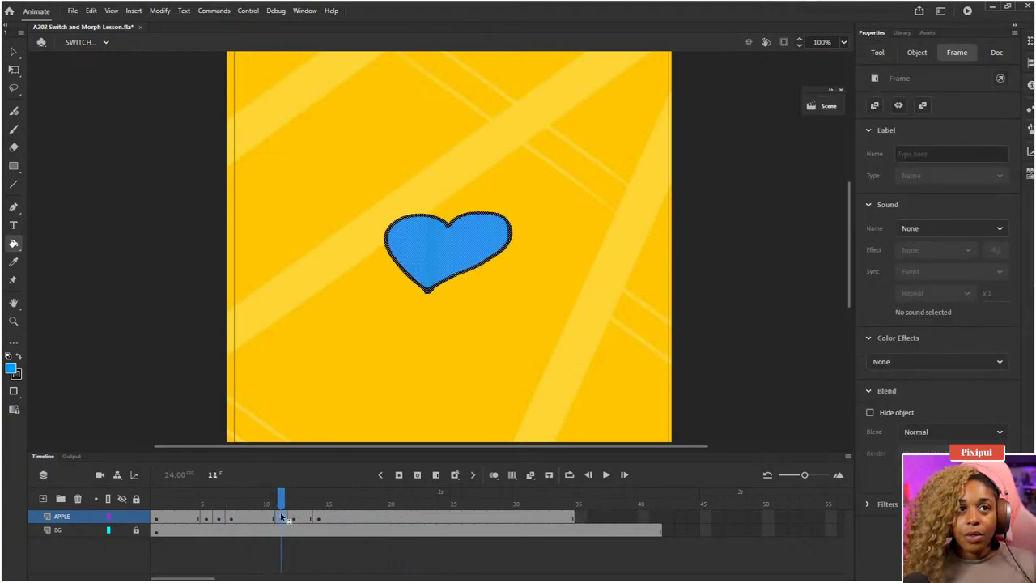
key("shift+F5")
key("shift+F5")
key("shift+F5")
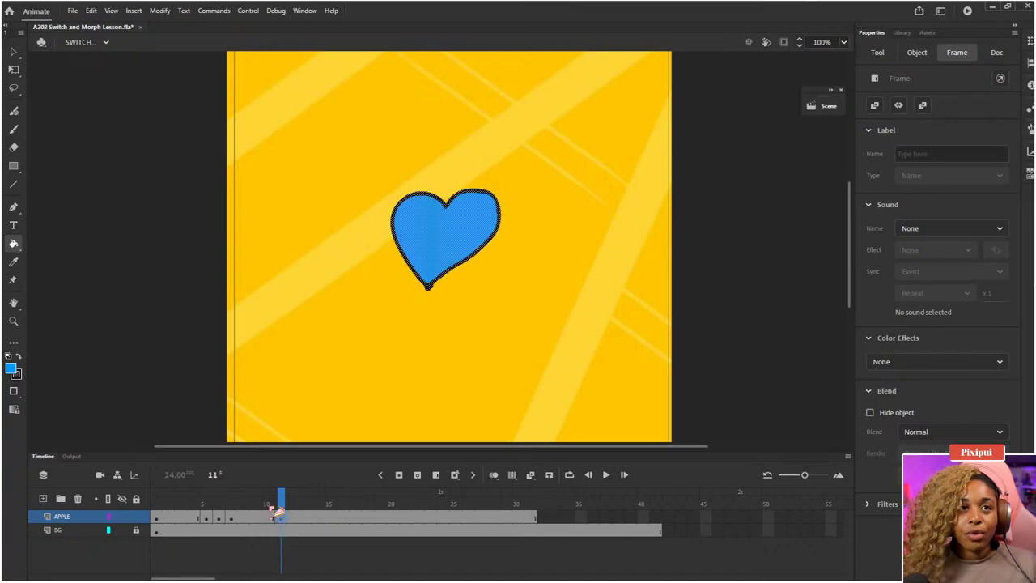
mouse_move(280, 502)
left_mouse_down()
mouse_move(219, 502)
mouse_move(274, 518)
left_mouse_up()
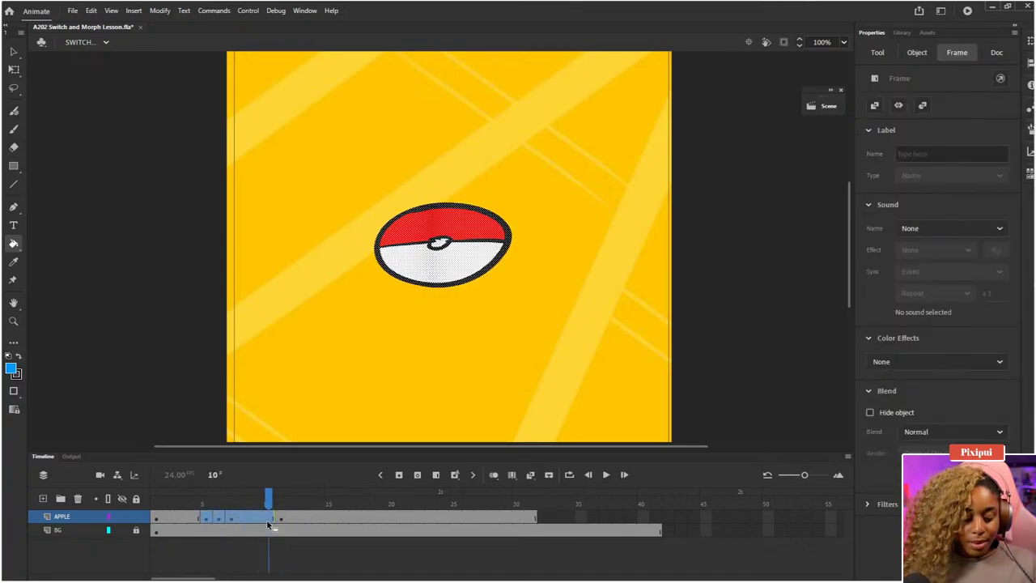
key("shift+F5")
left_click(201, 518)
key("F5")
key("F5")
key("F5")
key("F5")
key("F5")
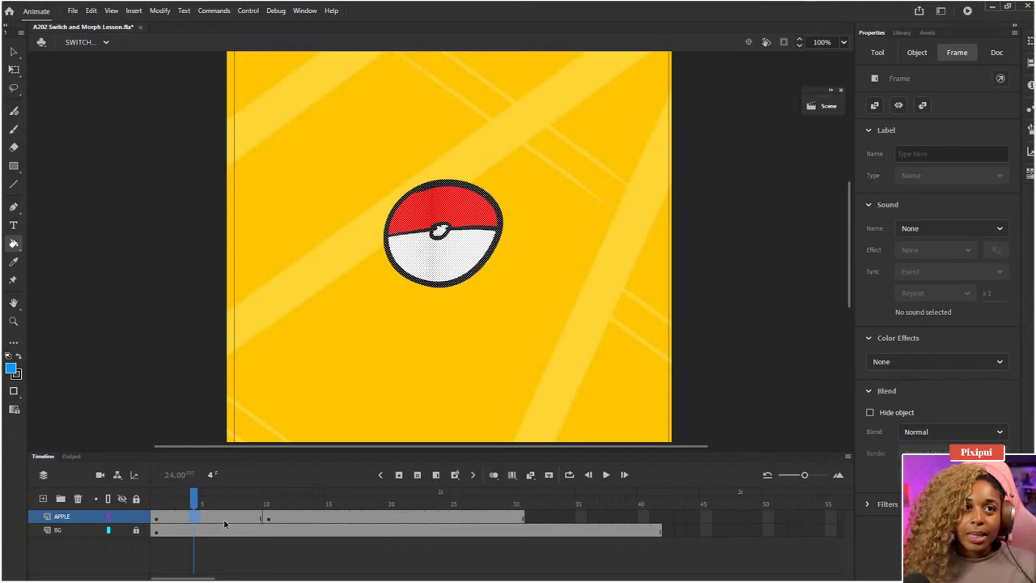
left_click(232, 517)
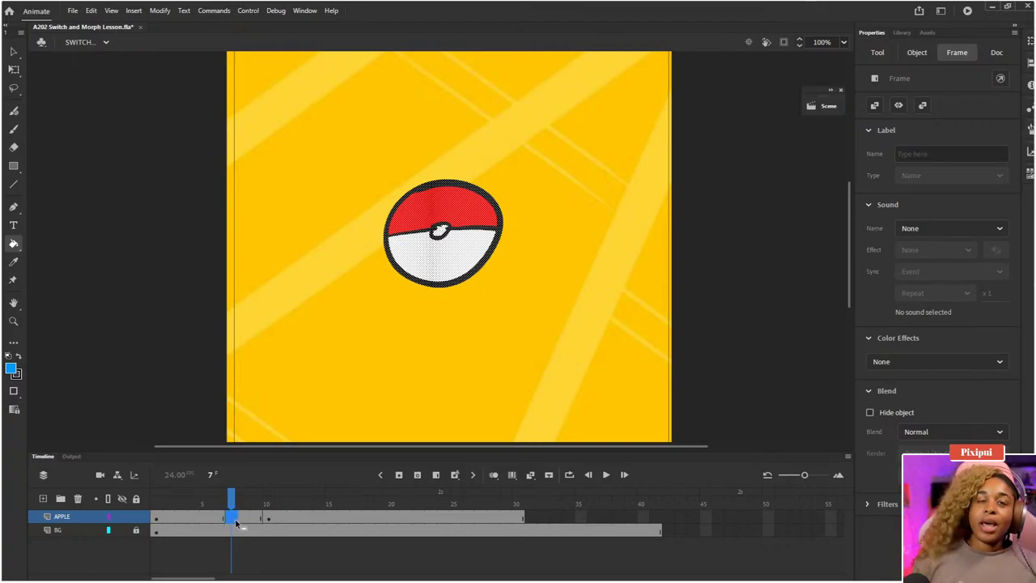
- Nudge the pokeball right on frames 7 and 8
key("q")
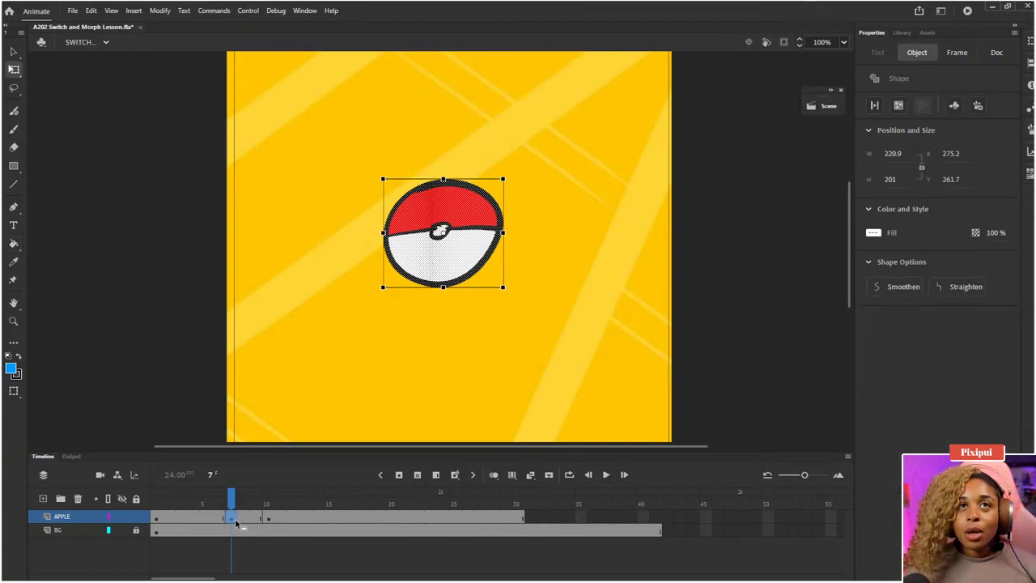
key("Right")
key("Right")
key("Right")
key("Right")
key("Right")
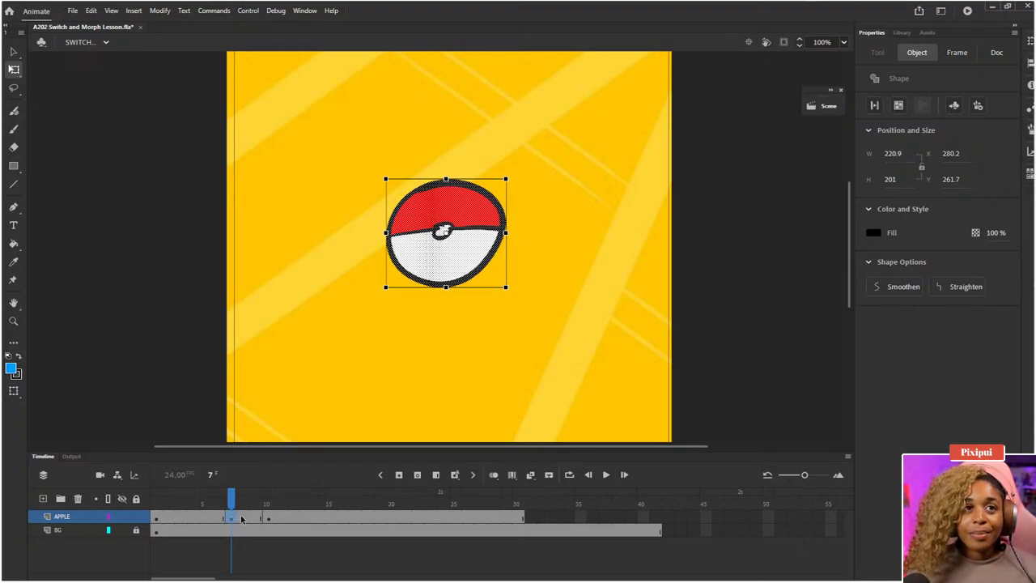
left_click(243, 519)
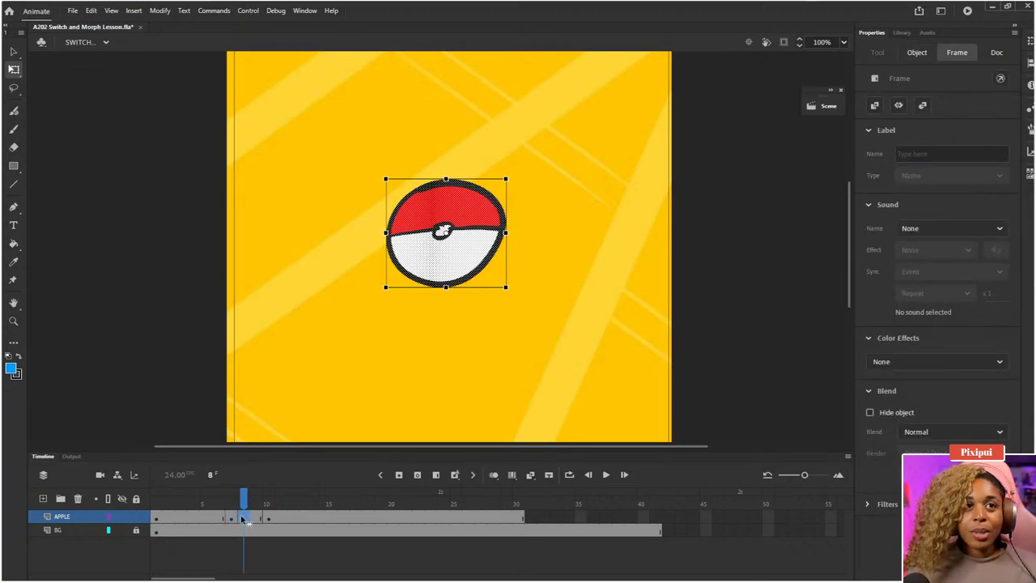
key("Right")
key("Right")
key("Right")
key("Right")
key("Right")
key("Right")
key("Right")
key("Right")
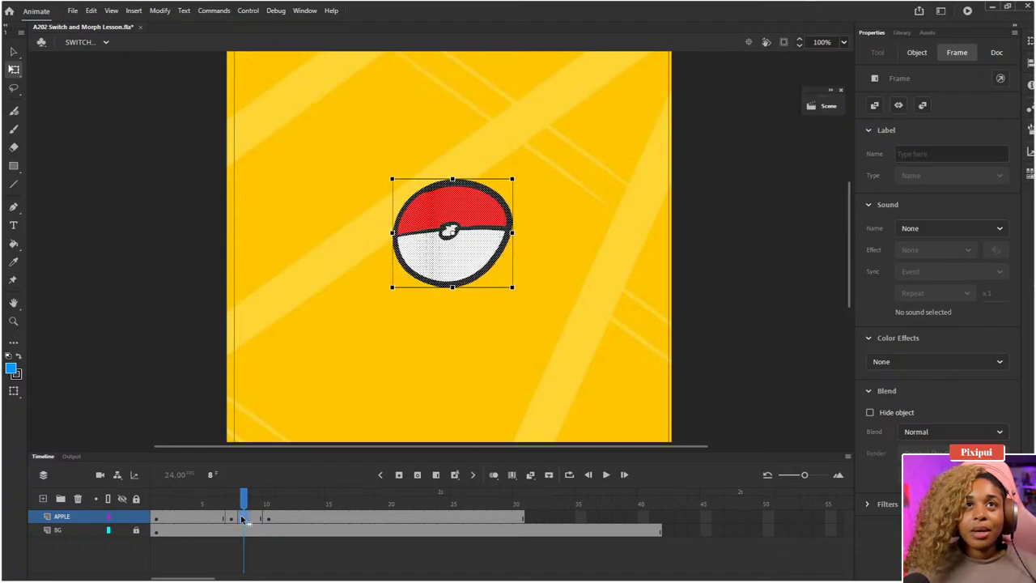
- Turn on onion skinning from frame 5 and move the frame 10 heart right of the ball
left_click(493, 474)
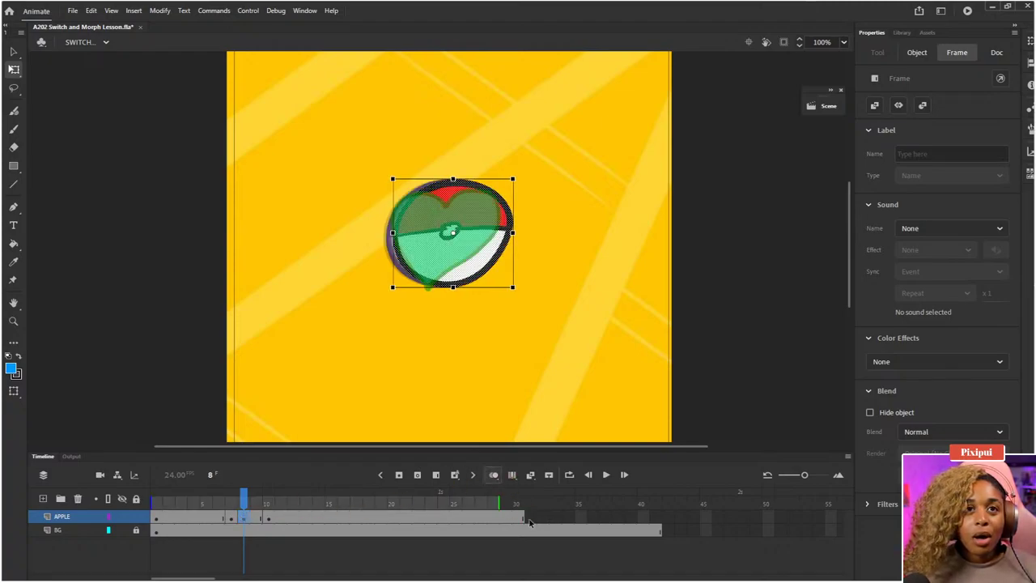
left_click_drag(498, 503, 273, 503)
left_click_drag(151, 502, 229, 503)
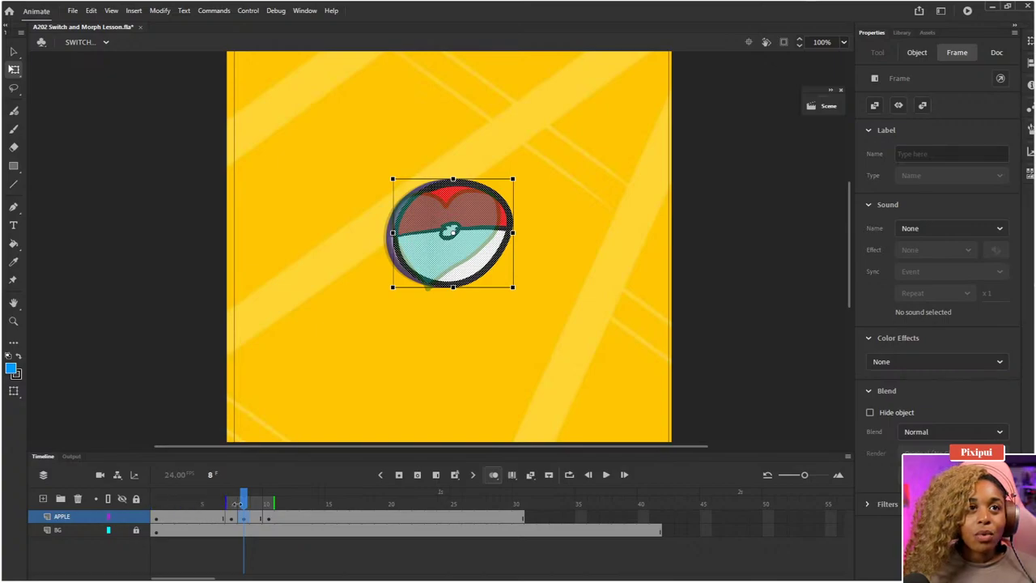
left_click(268, 518)
left_click_drag(471, 236, 601, 233)
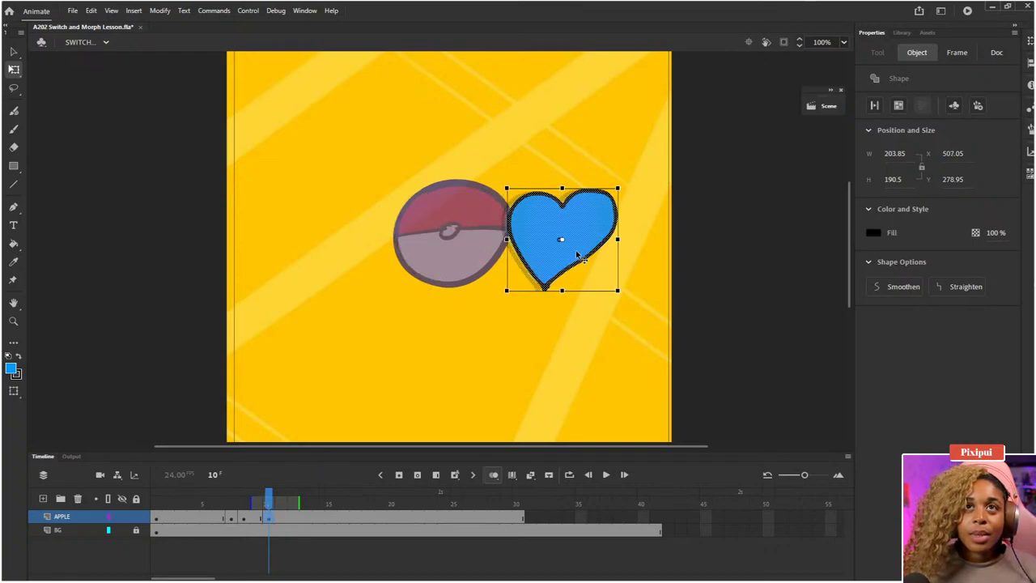
- Review frames 5–8 and add one more frame on APPLE at frame 9
left_click(234, 511)
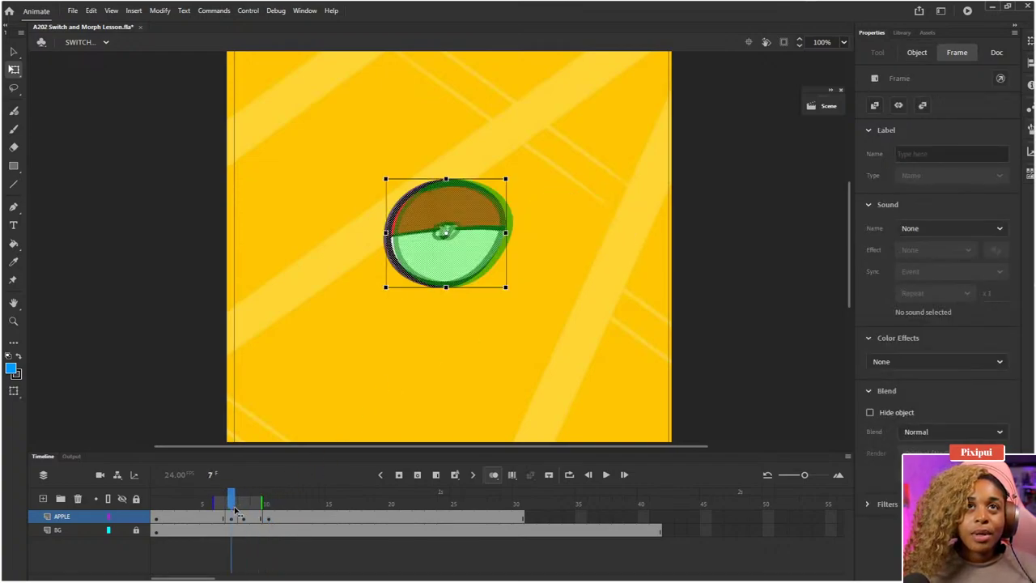
left_click_drag(235, 512, 204, 511)
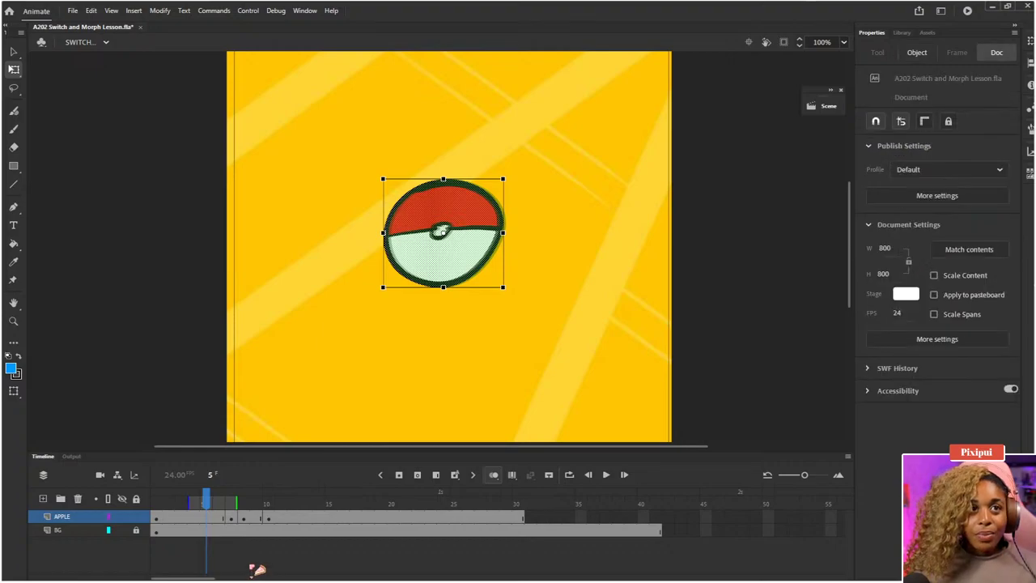
key("period")
key("period")
key("period")
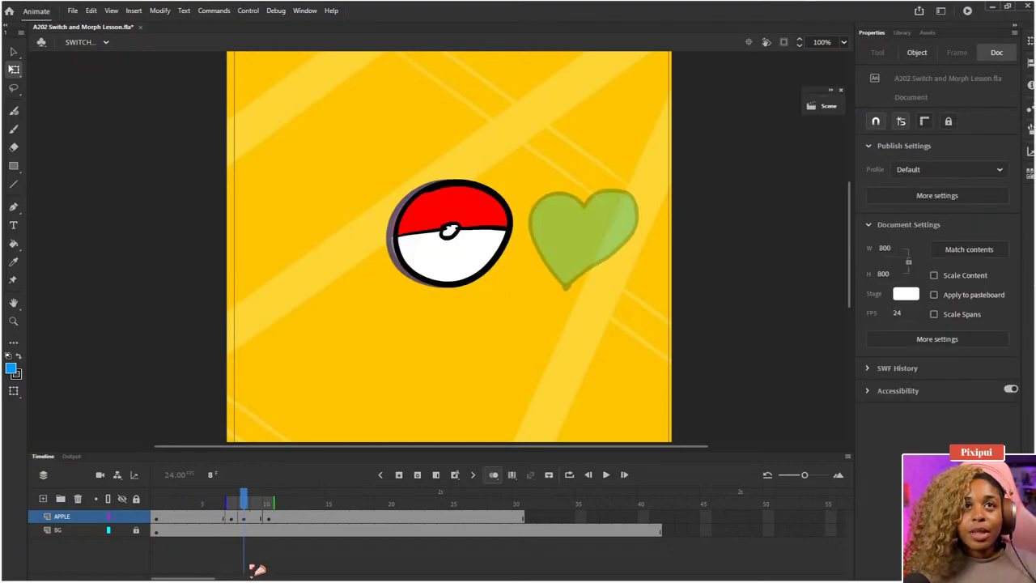
key("period")
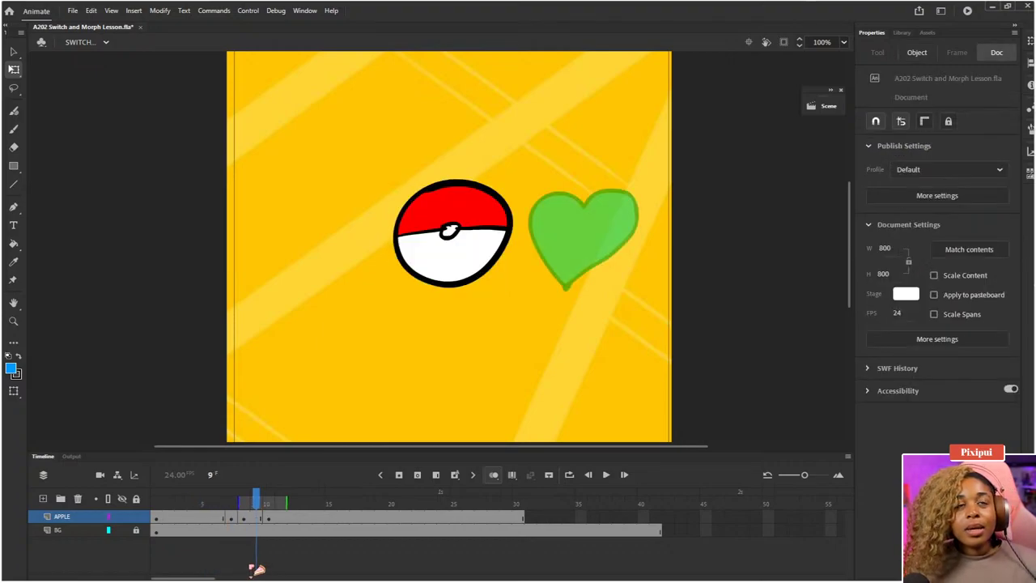
left_click(258, 518)
key("F5")
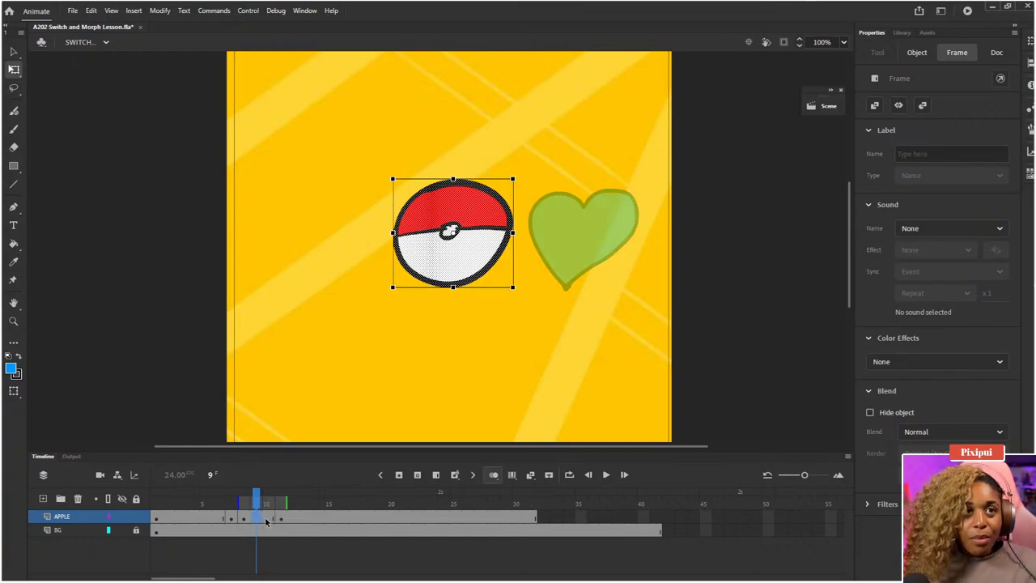
left_click(268, 518)
left_click(275, 555)
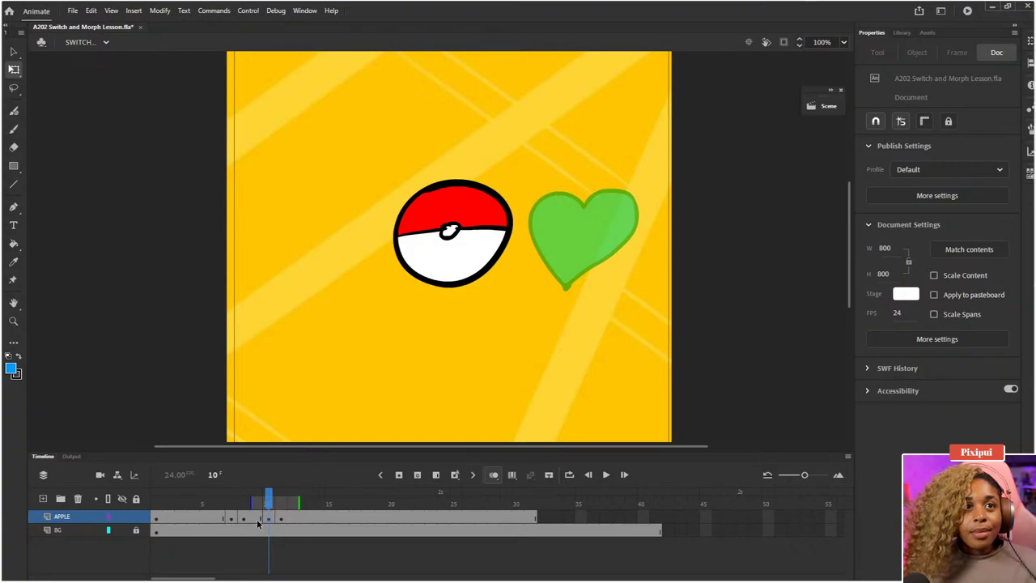
- Nudge the frame 9 ball right toward the heart and scrub through to check the motion
left_click(258, 522)
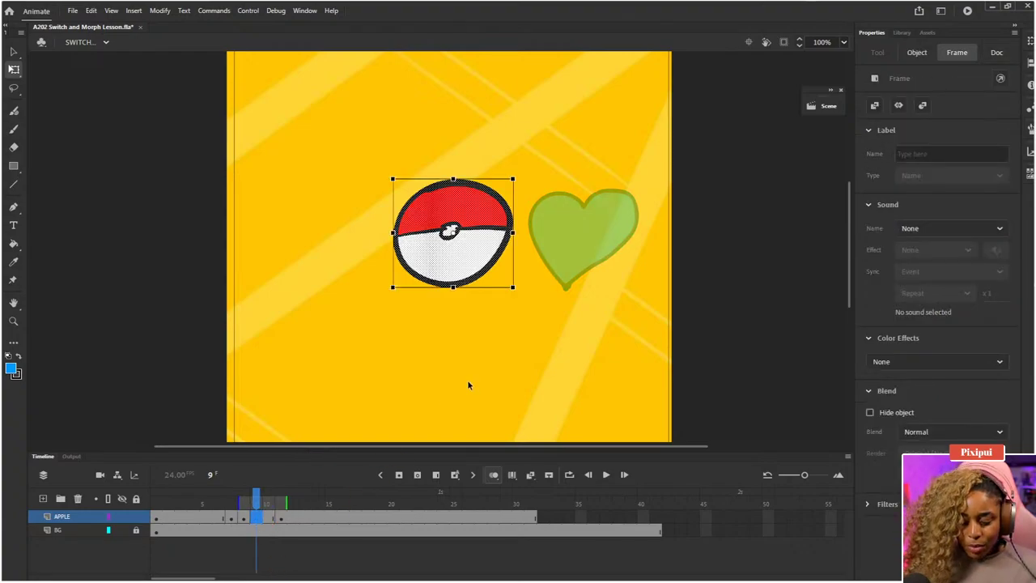
key("Right")
key("Right")
key("Right")
key("Right")
key("Right")
key("Right")
key("Right")
key("Right")
key("Right")
key("Right")
key("Right")
key("Right")
key("Right")
key("Right")
key("Right")
key("Right")
key("Right")
key("Right")
key("Right")
key("Right")
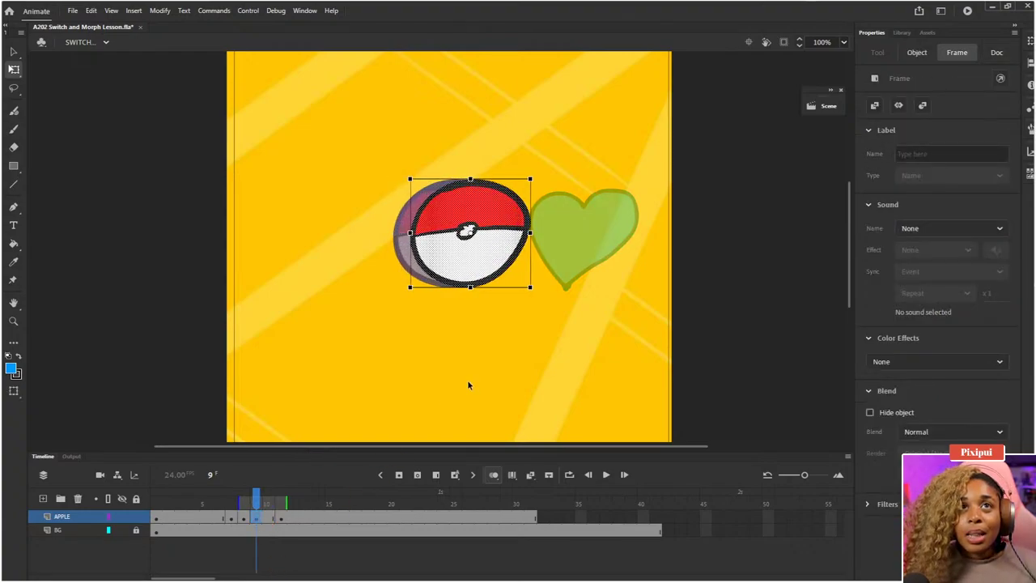
key("Right")
key("Right")
key("Right")
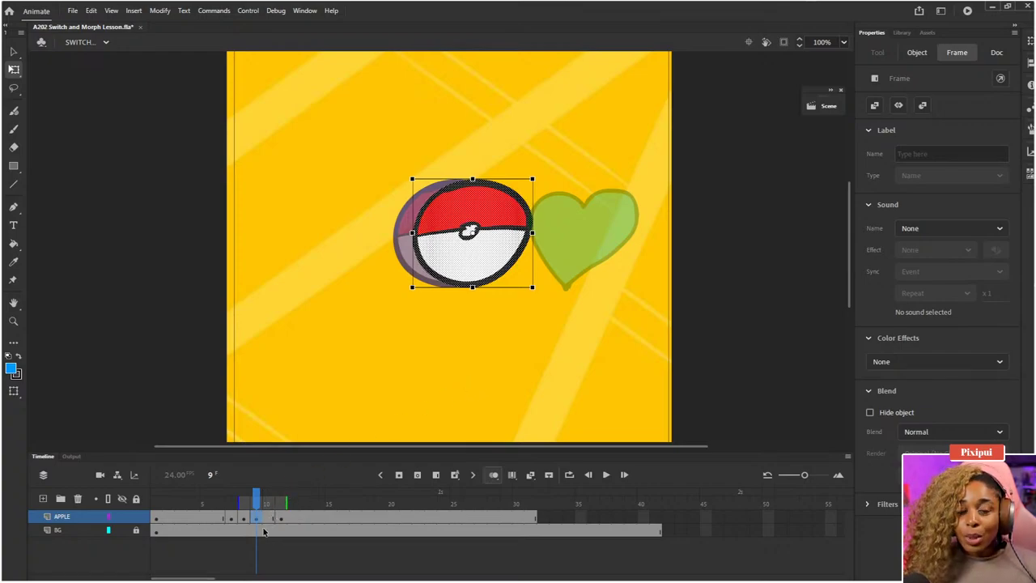
mouse_move(259, 506)
left_mouse_down()
mouse_move(212, 505)
mouse_move(267, 512)
left_mouse_up()
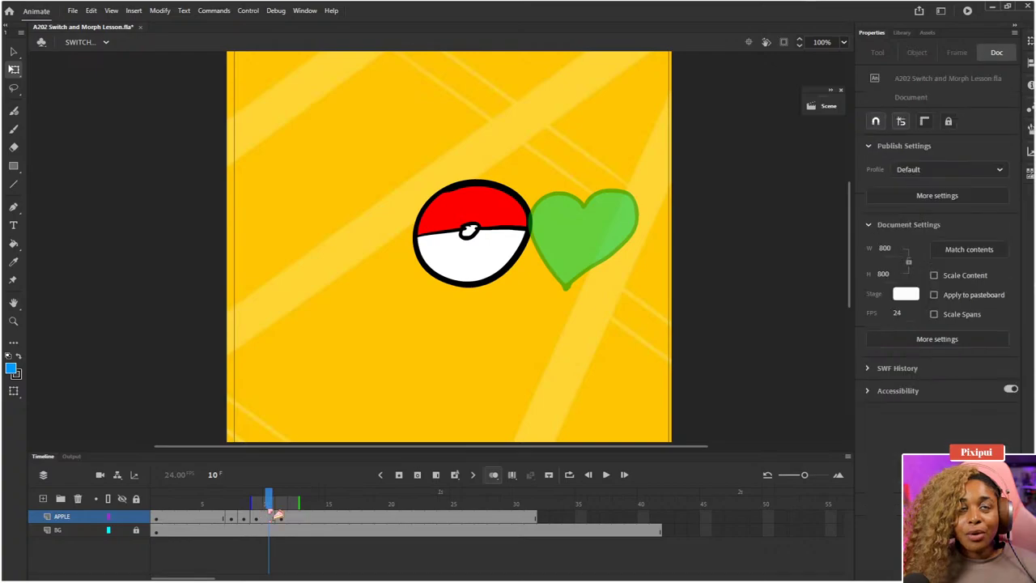
left_click(272, 520)
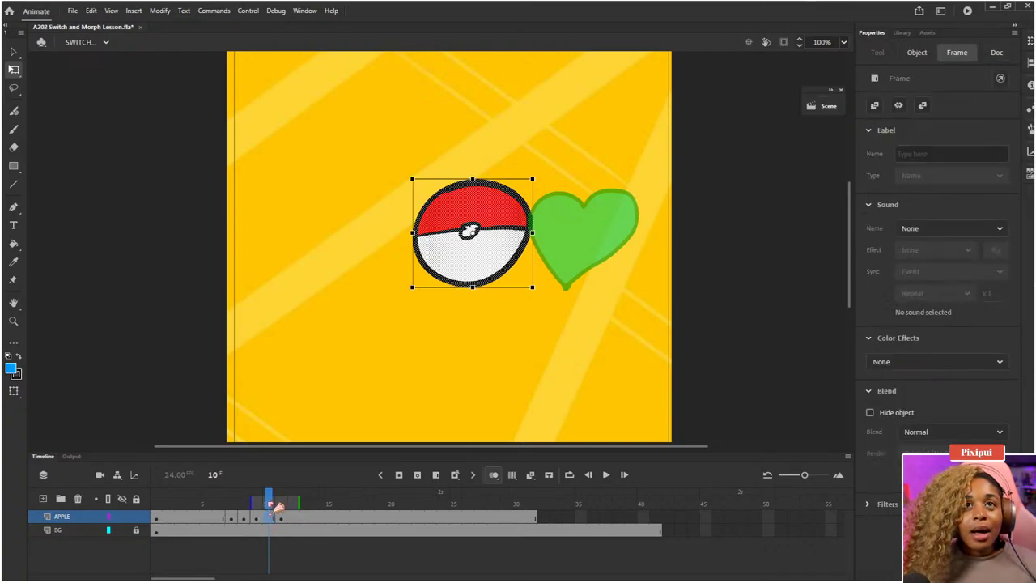
left_click(271, 503)
left_click_drag(274, 505, 155, 510)
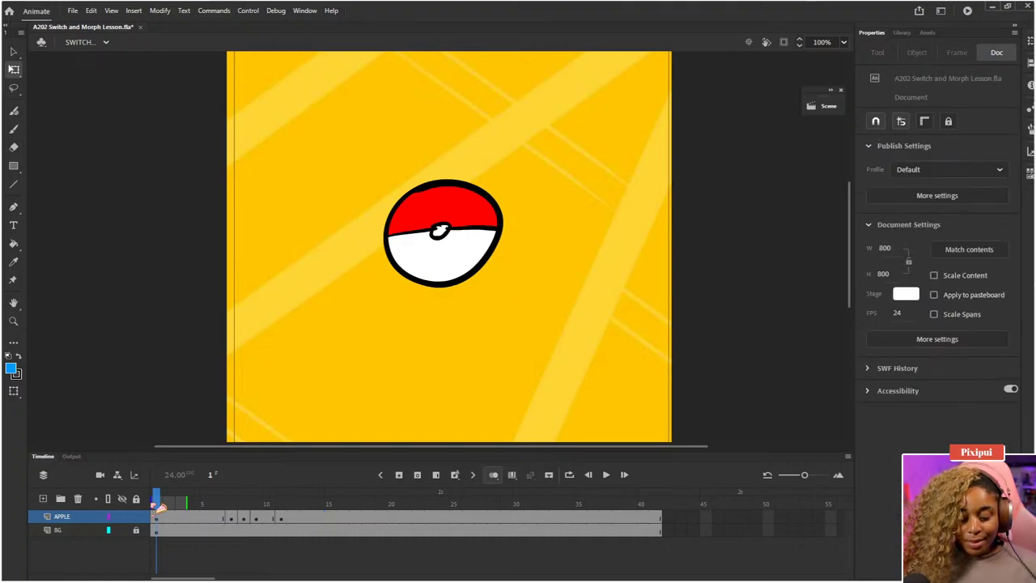
- Play and stop the animation, then go to frame 11 and select its heart
key("Return")
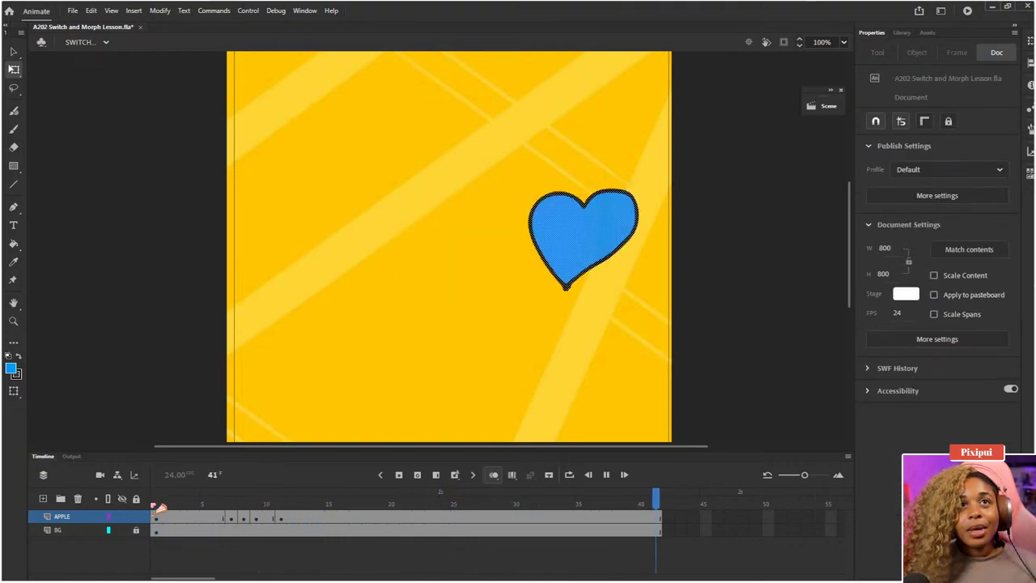
key("Return")
left_click(283, 502)
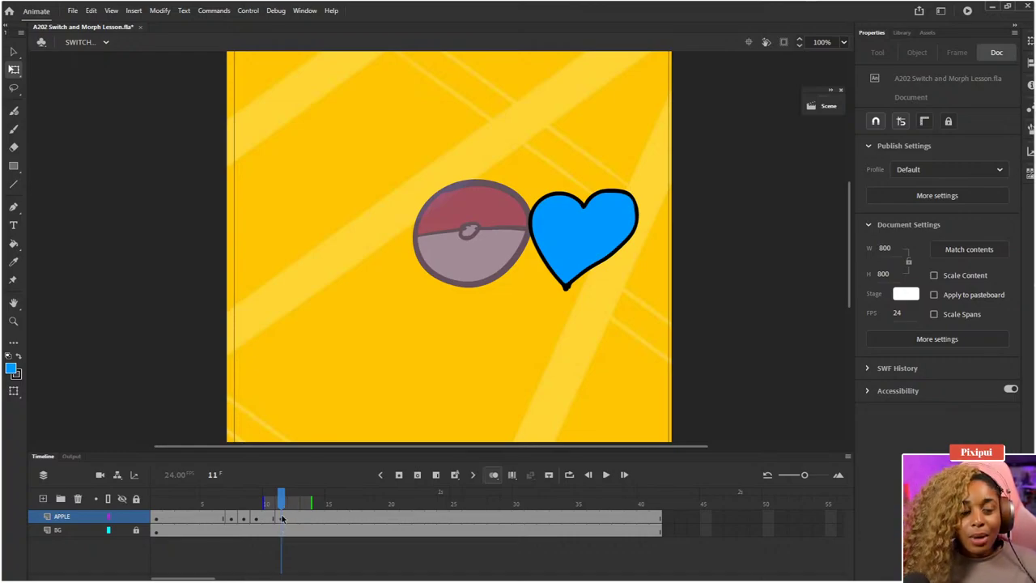
left_click(281, 517)
left_click(289, 519)
left_click(282, 521)
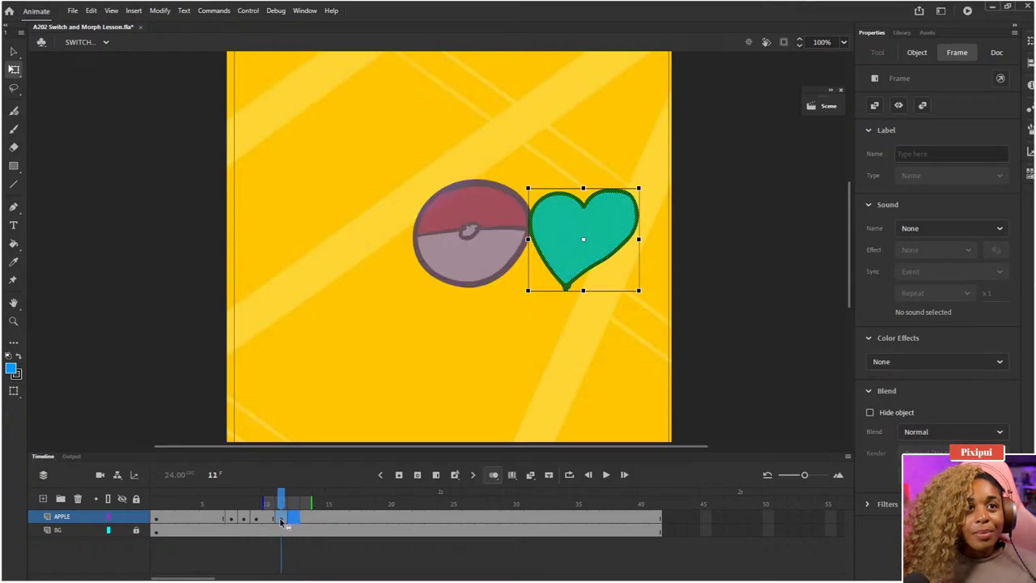
- Move the frame 11 blue heart left over the pokeball
left_click(575, 287)
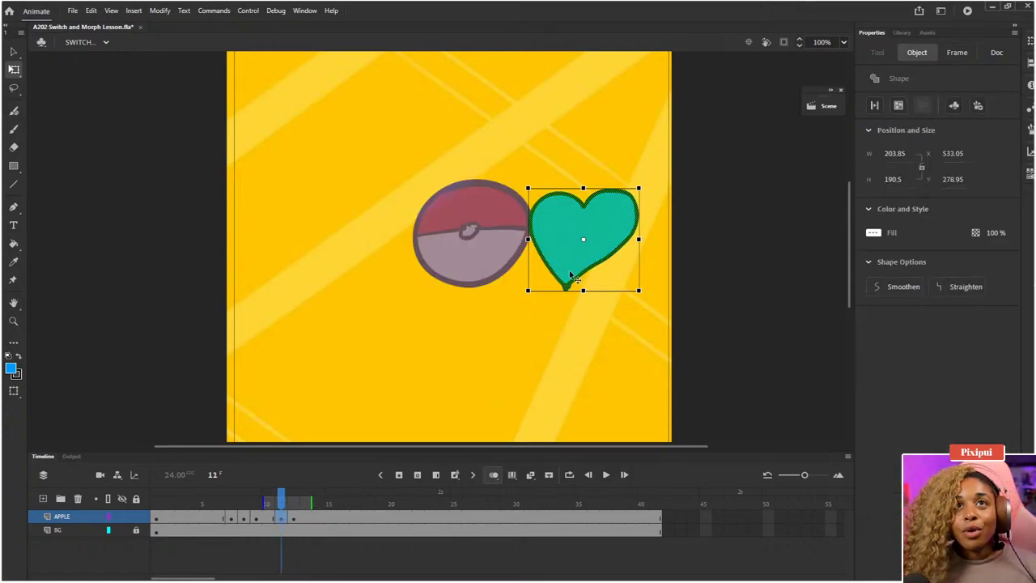
left_click_drag(570, 275, 547, 278)
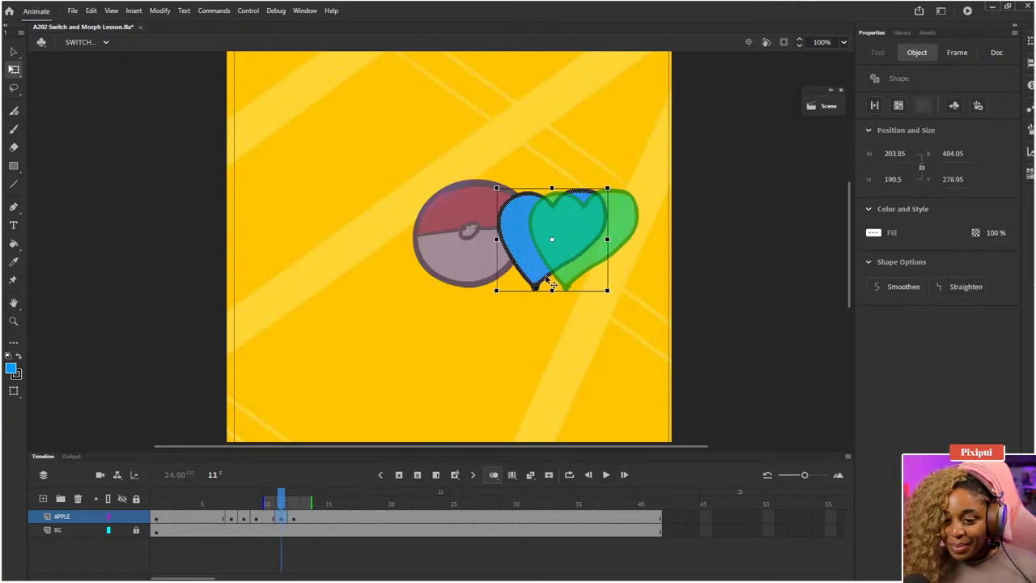
key("Left")
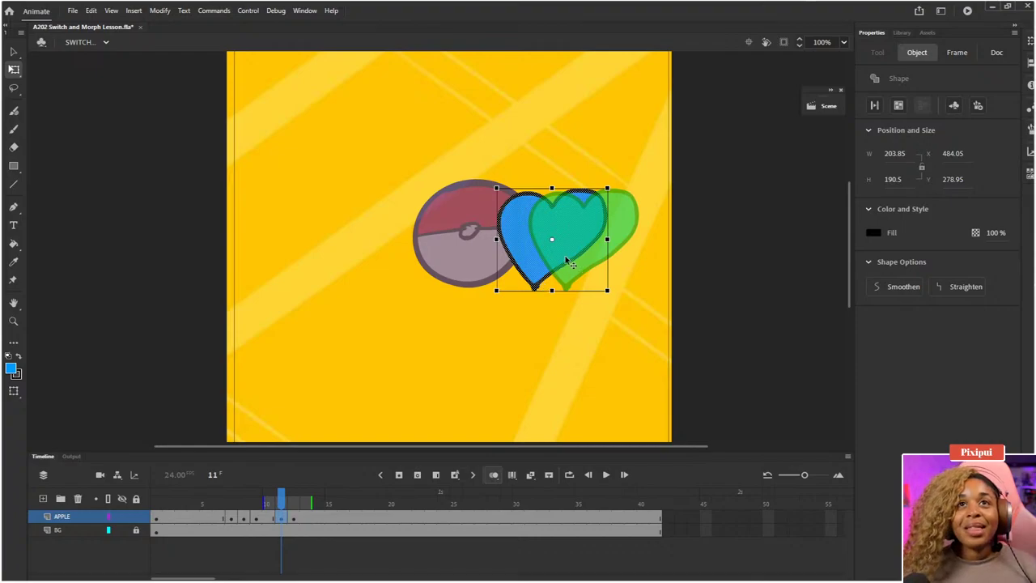
left_click_drag(552, 259, 528, 257)
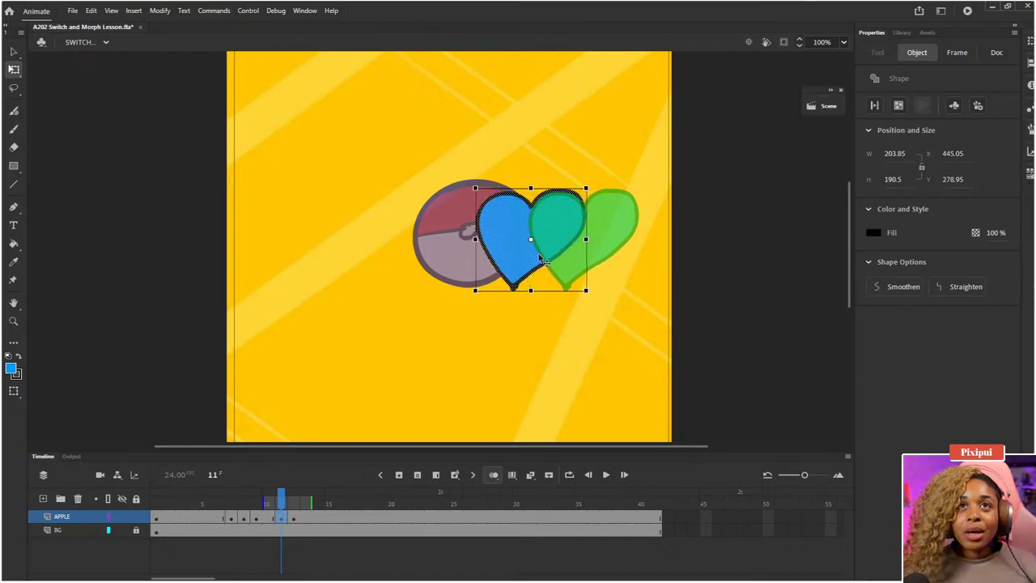
left_click_drag(543, 260, 538, 259)
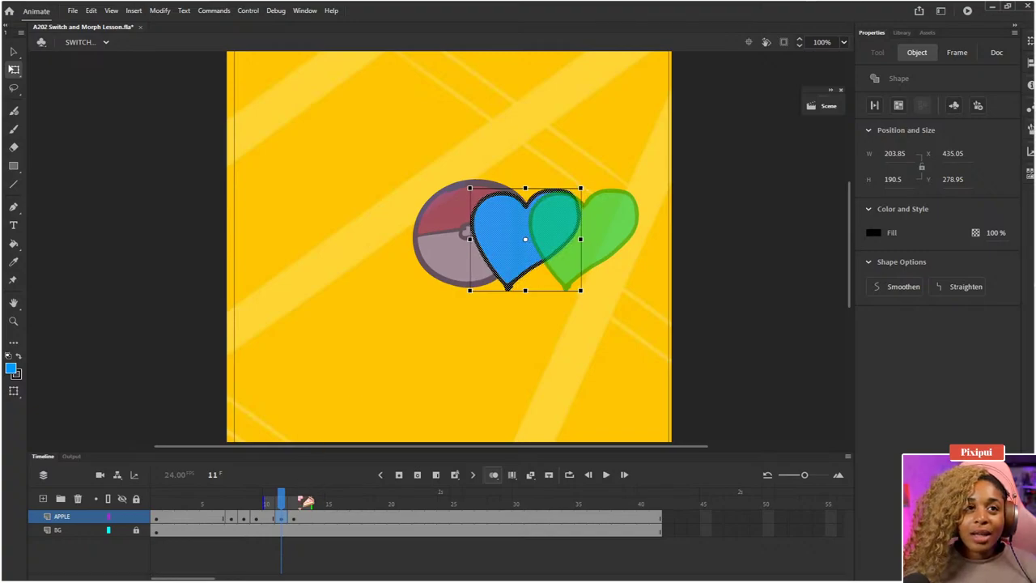
mouse_move(288, 509)
left_mouse_down()
mouse_move(242, 508)
mouse_move(282, 510)
mouse_move(283, 520)
left_mouse_up()
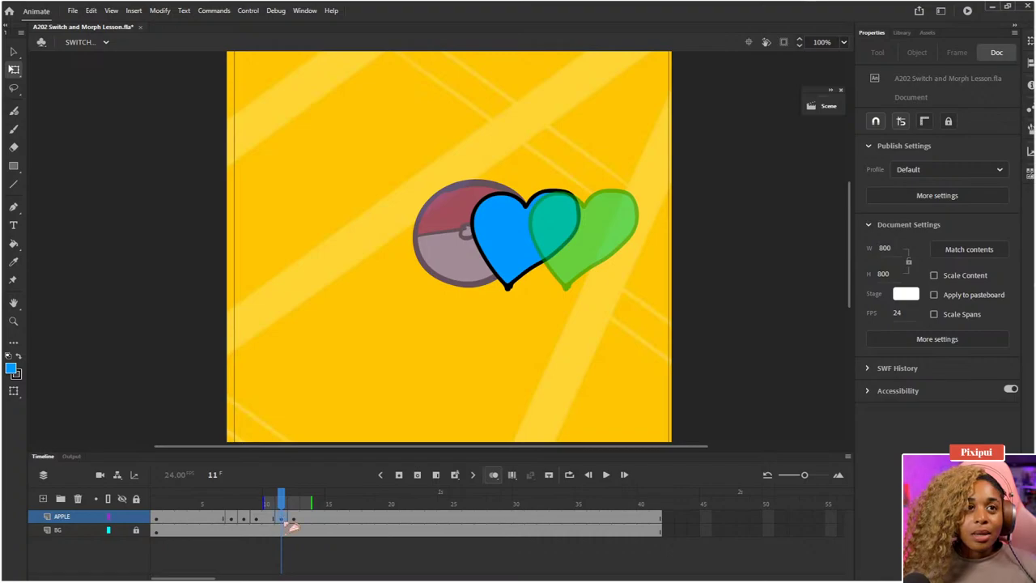
left_click(284, 521)
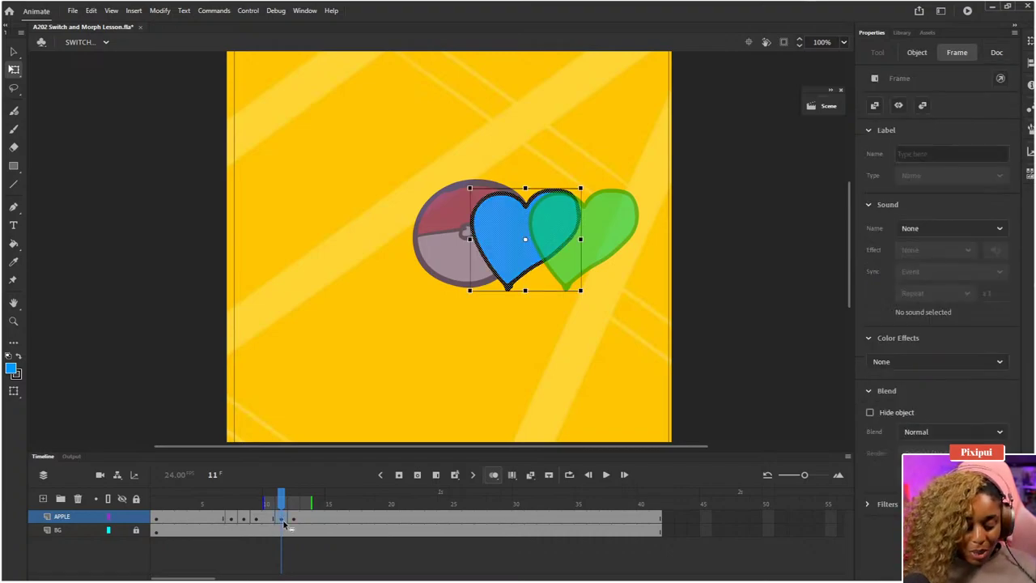
- Drag the frame 12 heart right to about X 485
left_click_drag(283, 524, 295, 522)
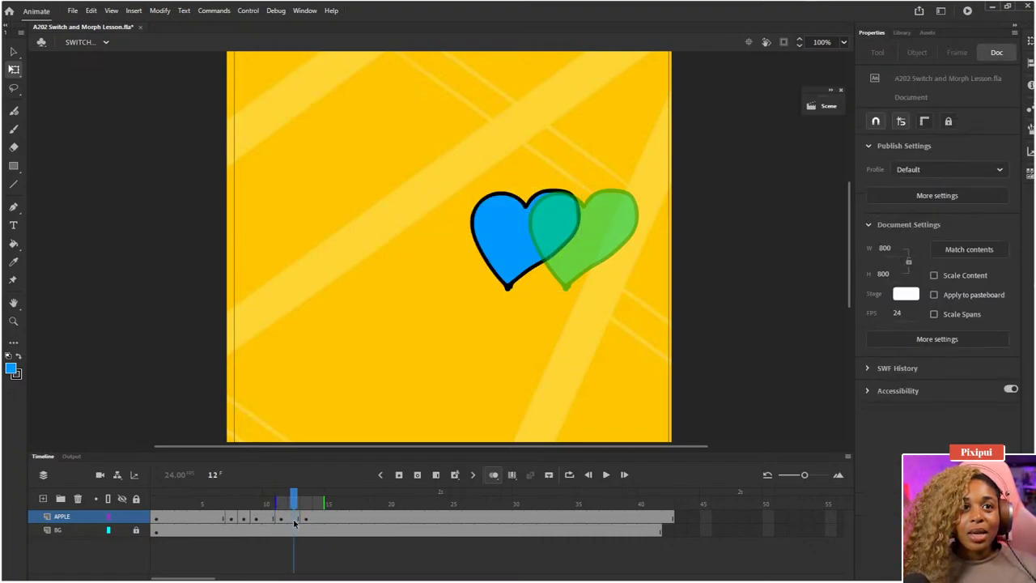
left_click(295, 523)
left_click(539, 278)
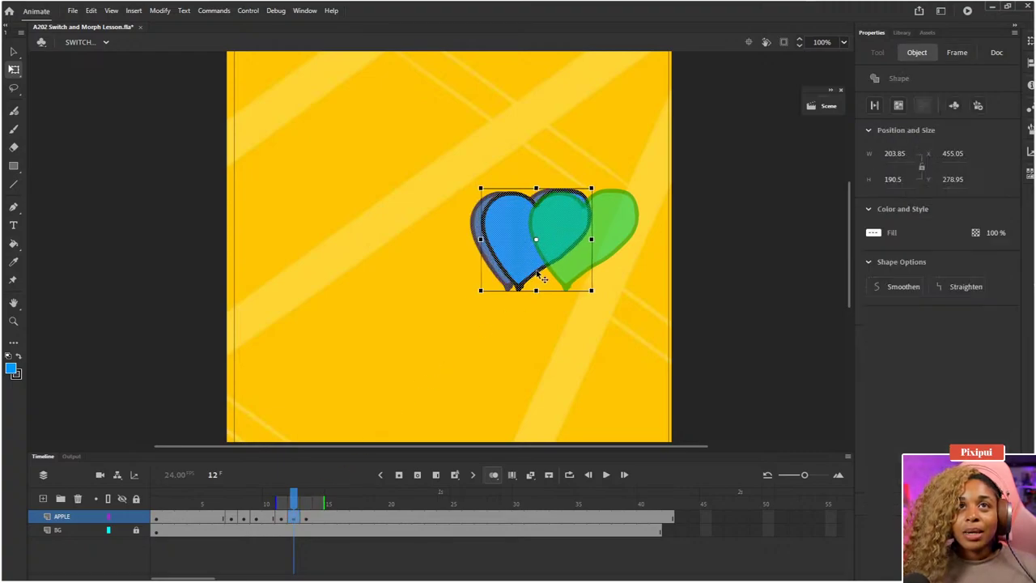
left_click_drag(539, 277, 572, 264)
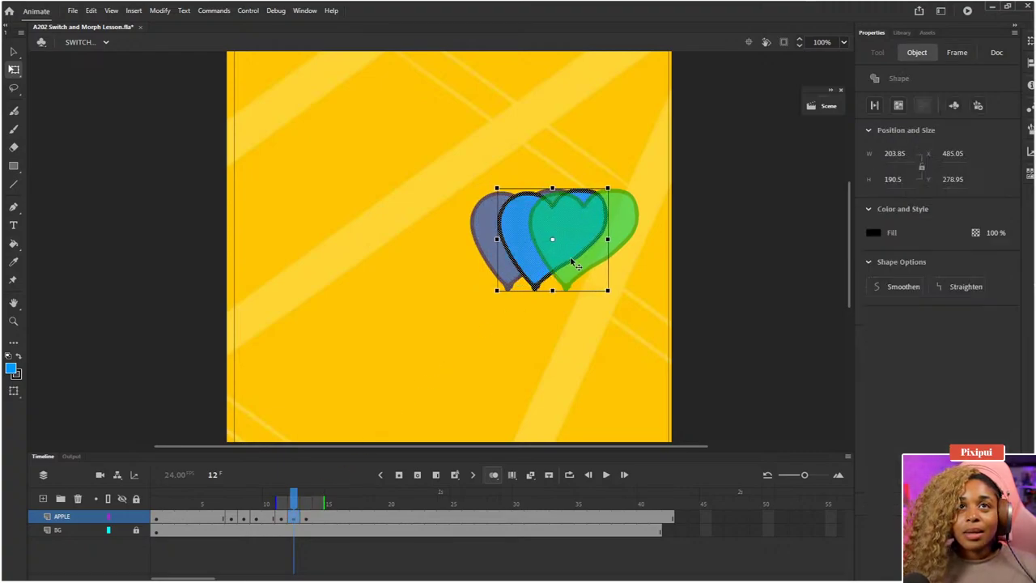
- Check the first and last frames, then select the heart on frame 11
left_click(156, 503)
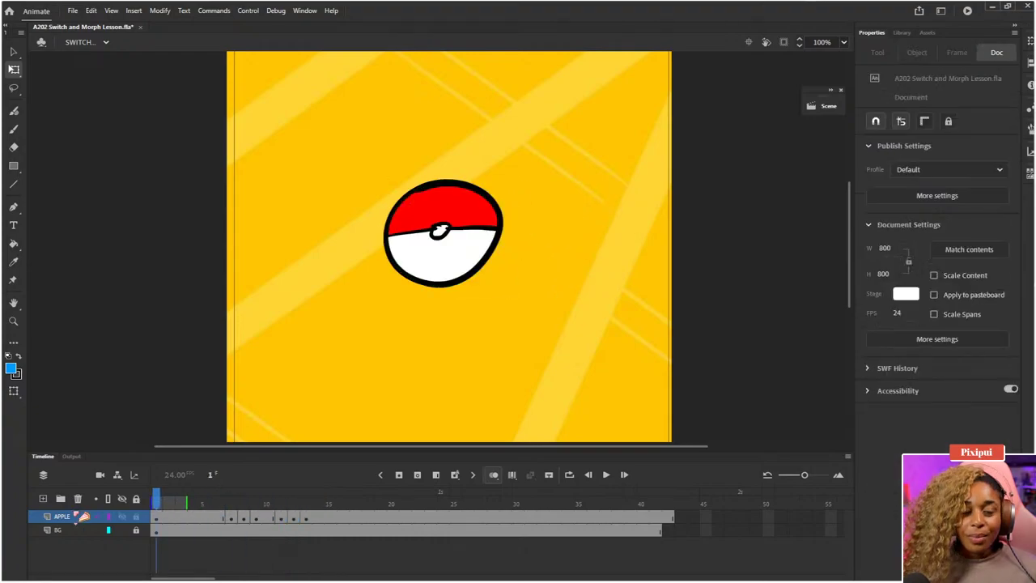
key("Return")
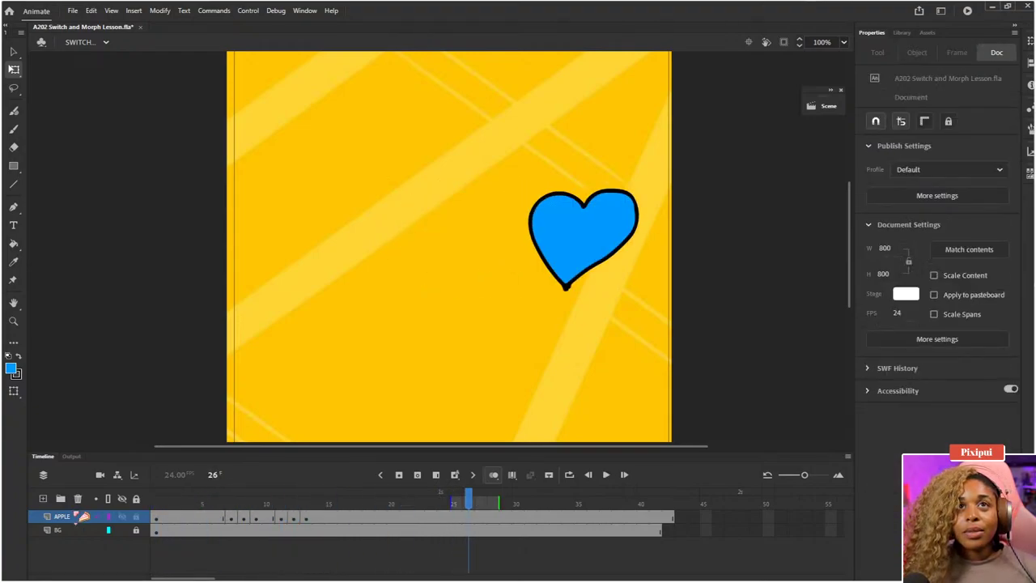
left_click(280, 503)
left_click(281, 517)
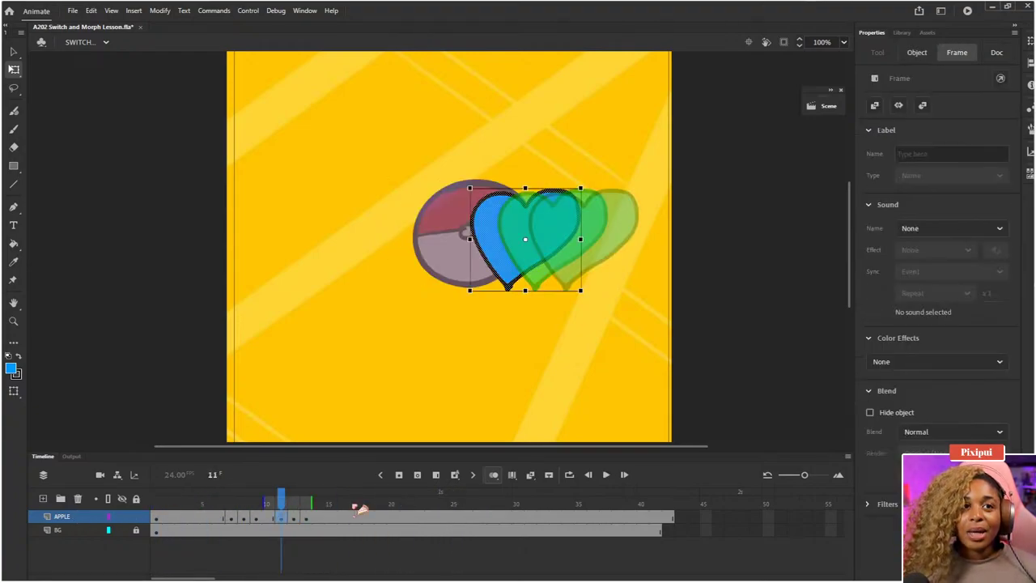
left_click(602, 534)
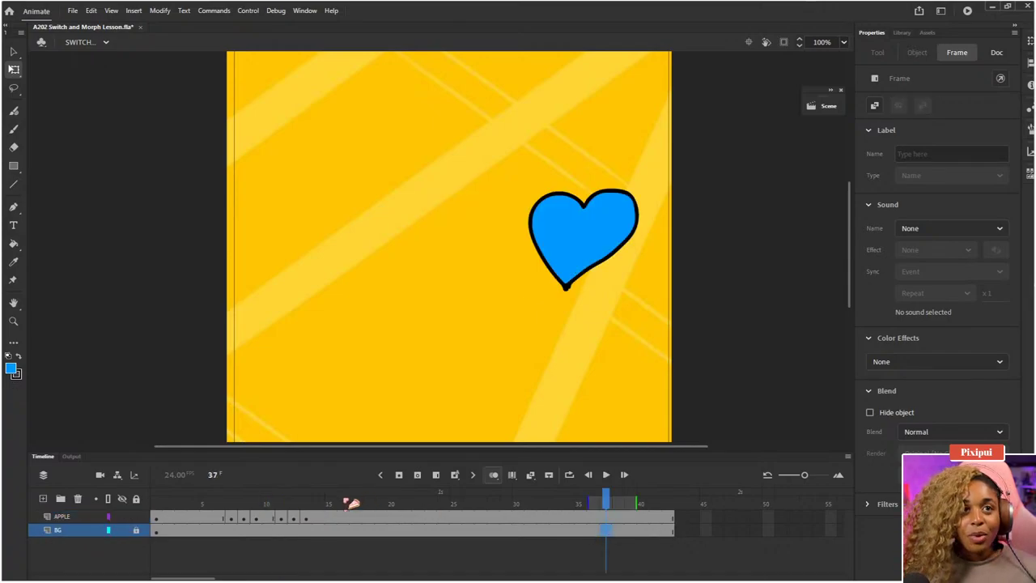
left_click(280, 518)
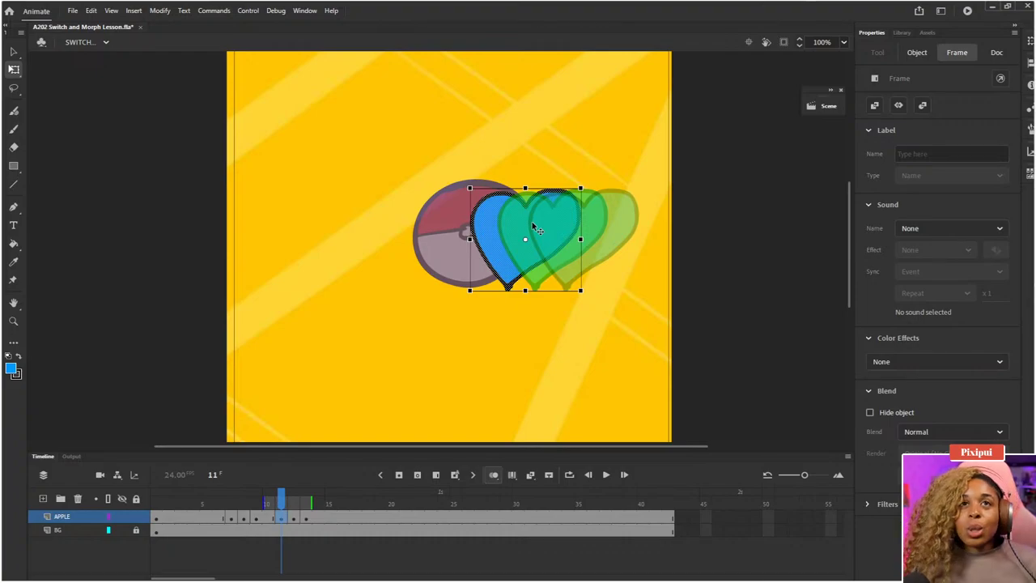
- Stretch the frame 11 heart wider to the left and taller, then review the motion from frame 7
left_click_drag(470, 240, 457, 240)
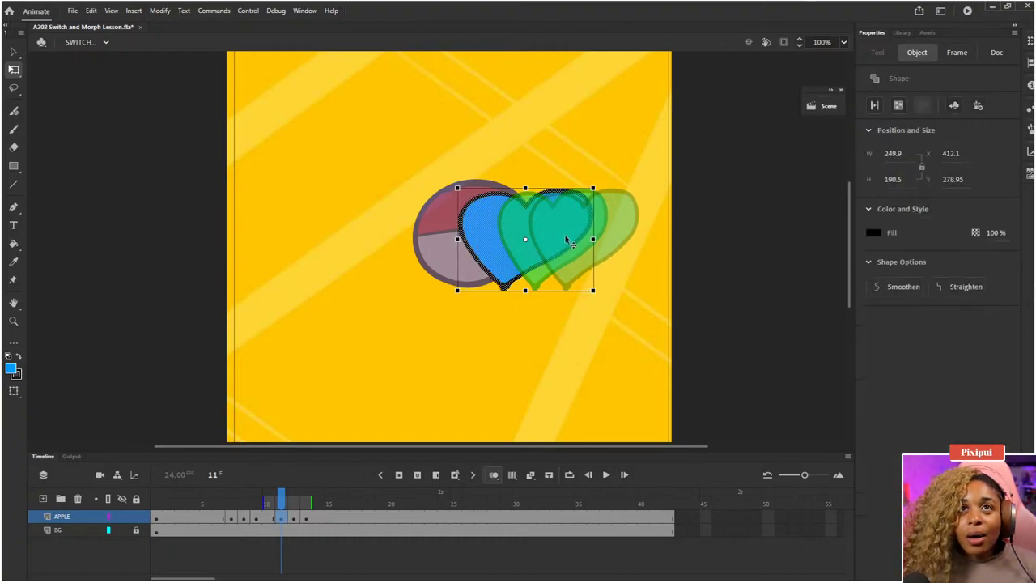
left_click_drag(458, 187, 457, 185)
left_click_drag(458, 293, 447, 292)
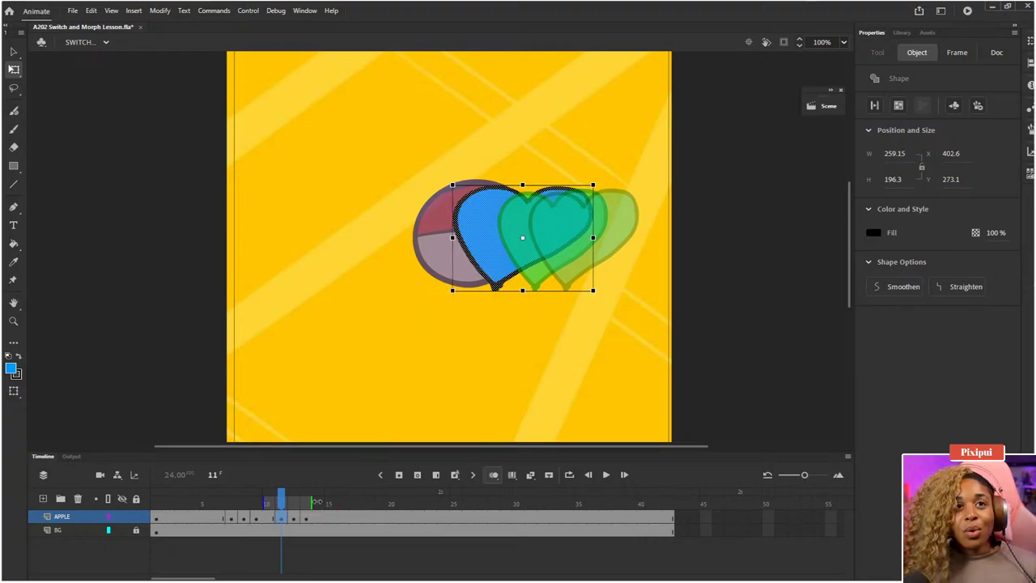
left_click_drag(282, 496, 330, 502)
key("Return")
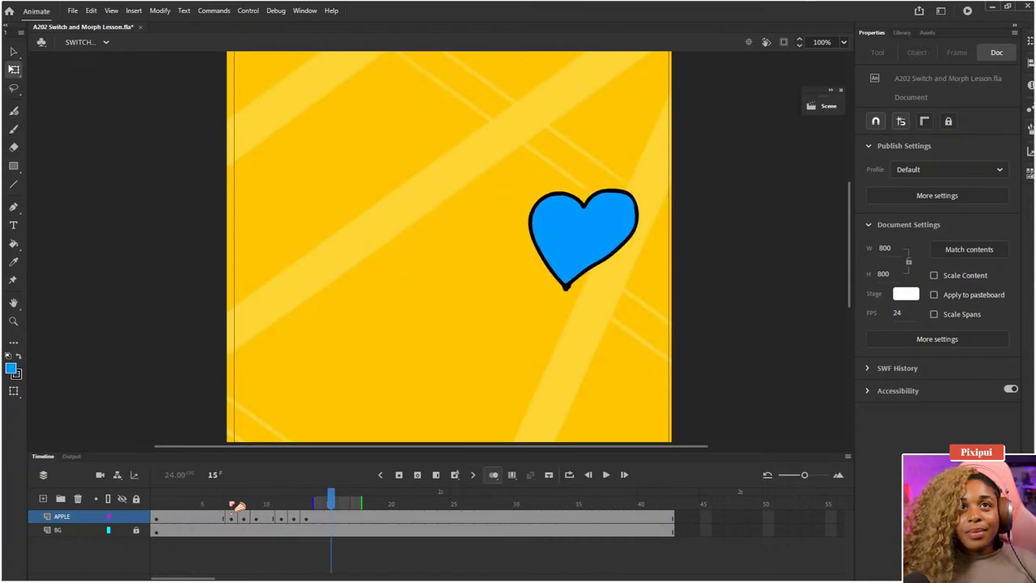
left_click_drag(244, 504, 282, 508)
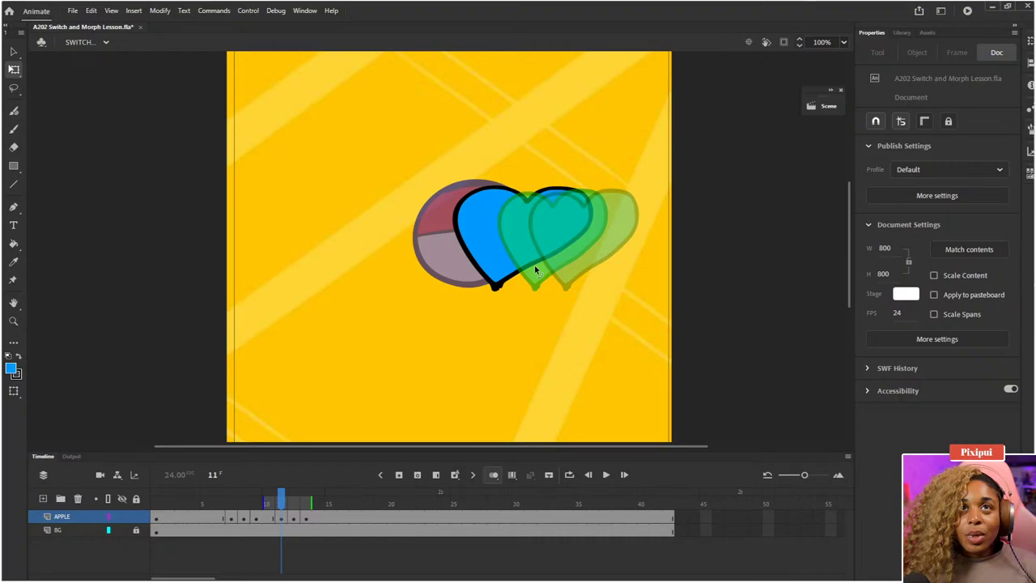
- Widen the frame 12 hearts evenly on both sides and replay from frame 7
left_click(282, 518)
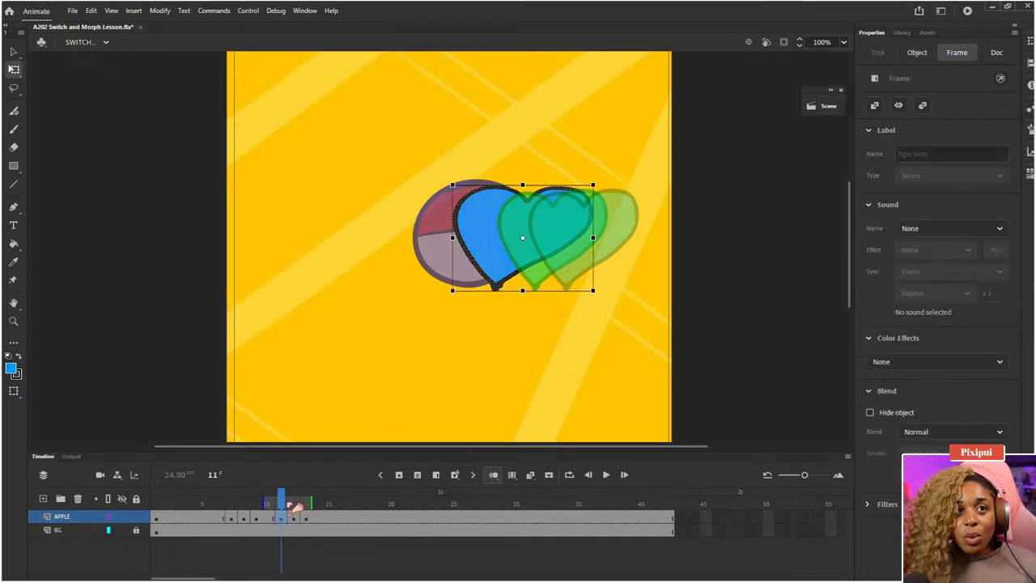
left_click_drag(282, 503, 293, 503)
left_click(293, 518)
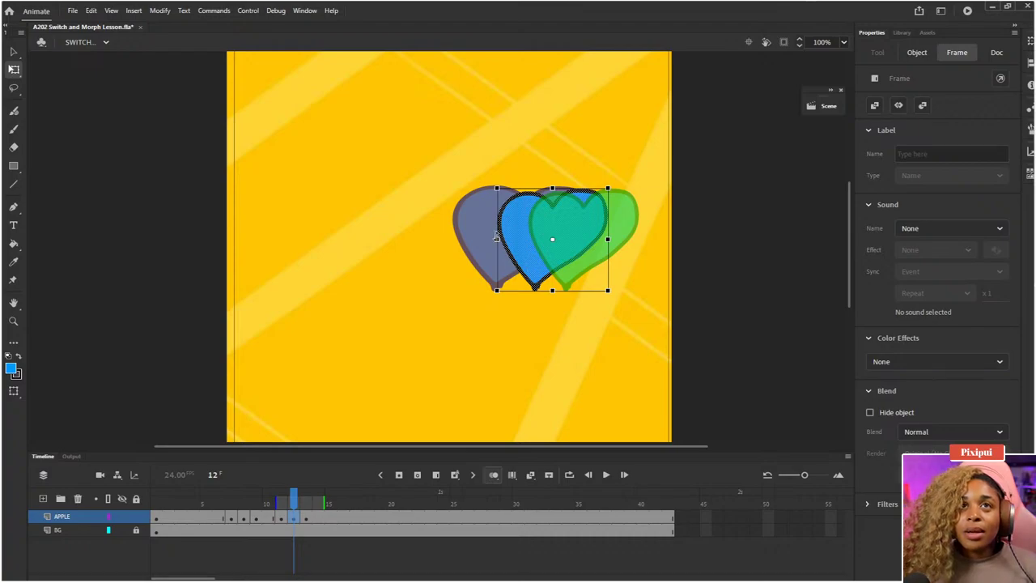
left_click_drag(496, 239, 471, 239)
left_click_drag(293, 503, 231, 503)
key("Return")
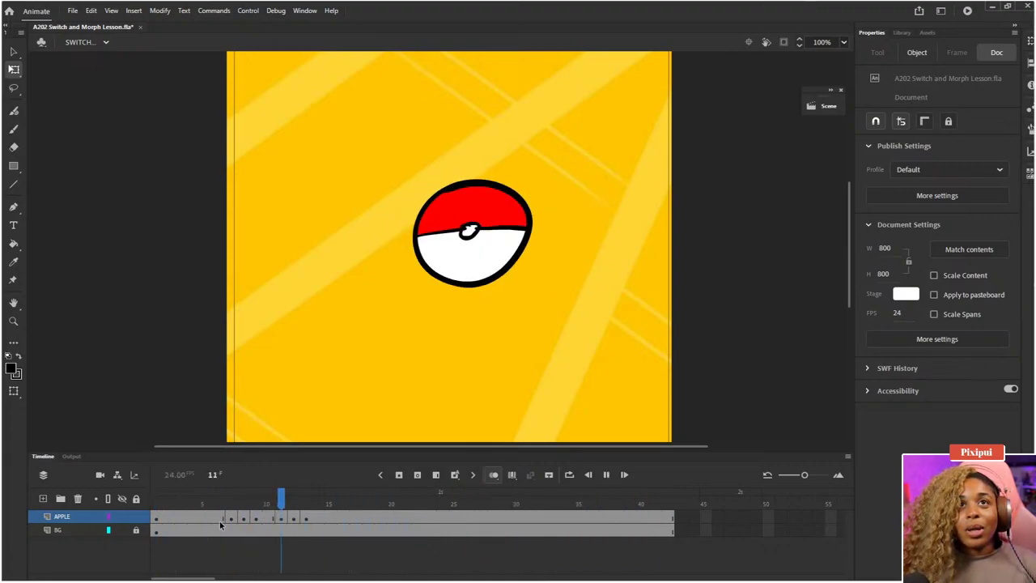
- Tilt the frame 13 heart slightly clockwise, then scrub frames 11-16 and replay the animation
key("Return")
left_click(312, 503)
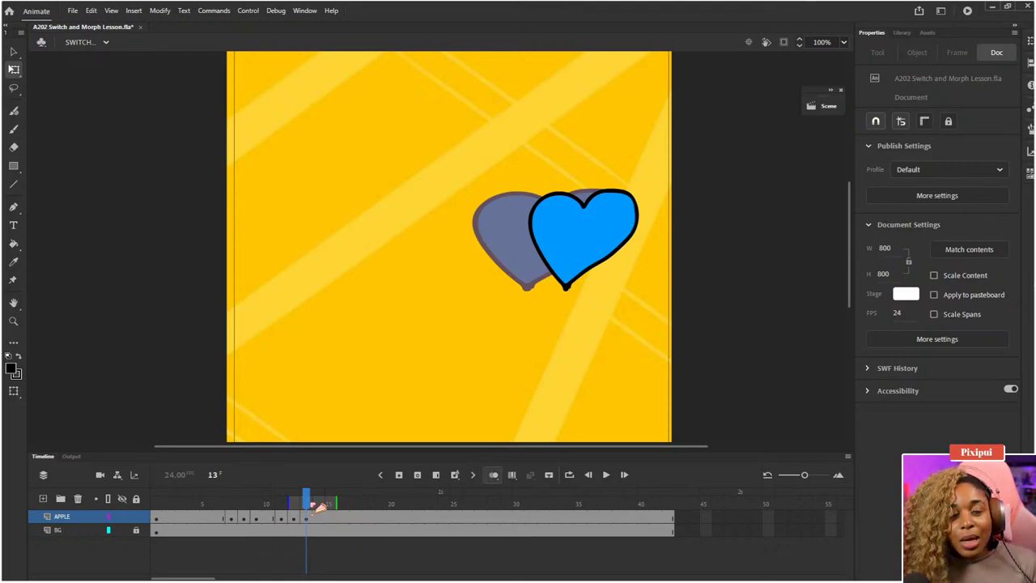
left_click(306, 521)
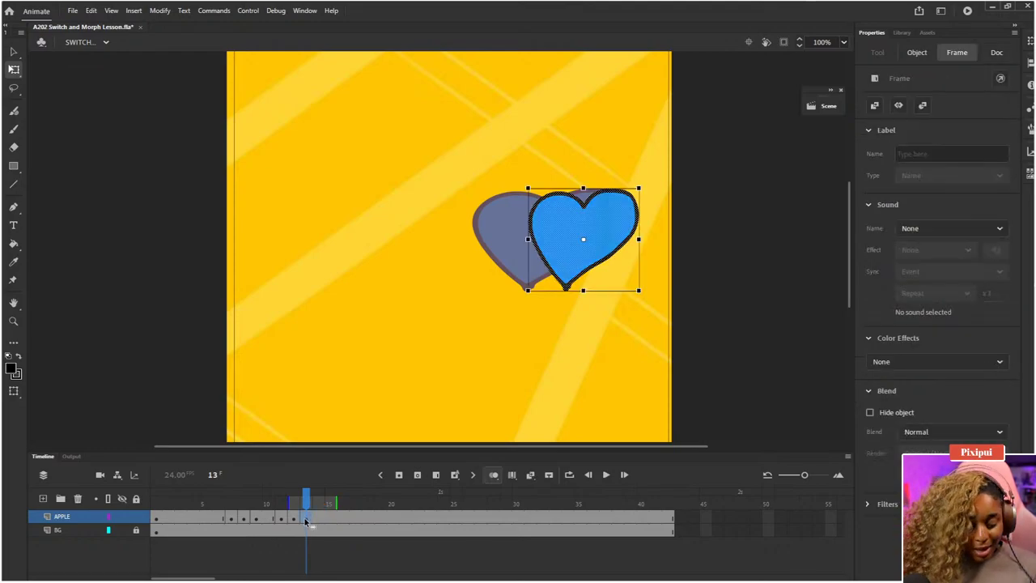
left_click(306, 521)
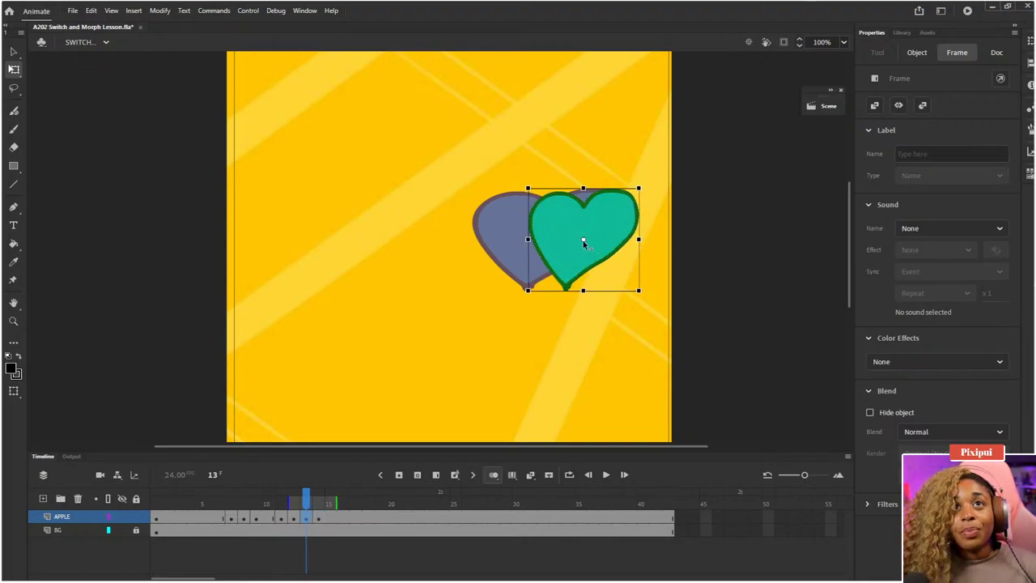
left_click(582, 242)
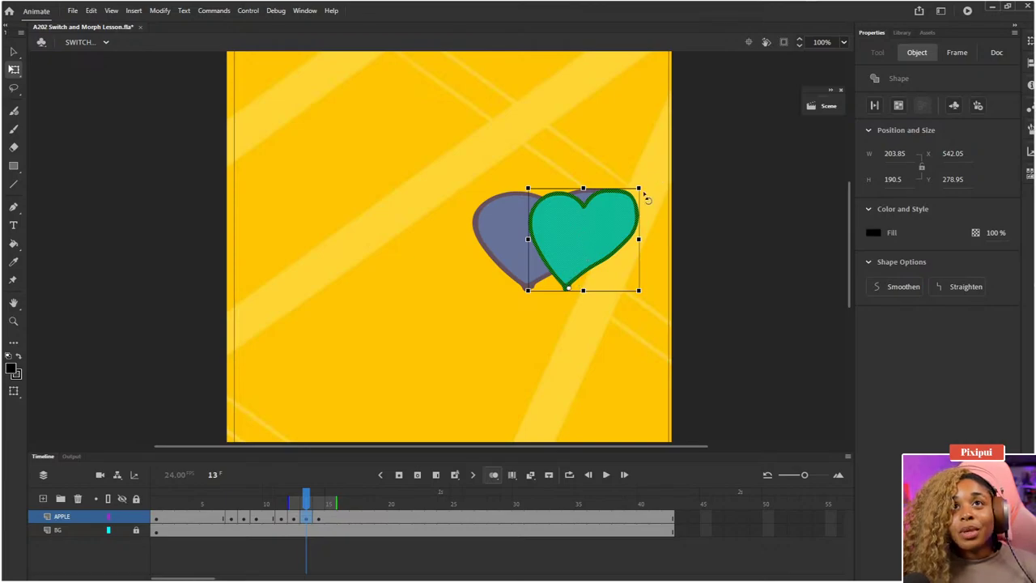
left_click_drag(652, 194, 659, 199)
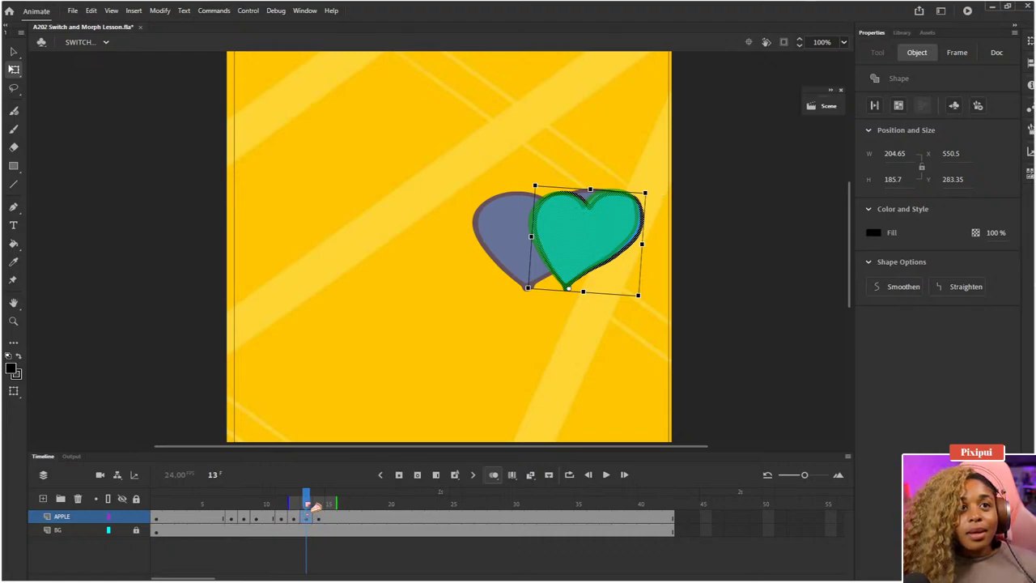
left_click_drag(308, 505, 165, 499)
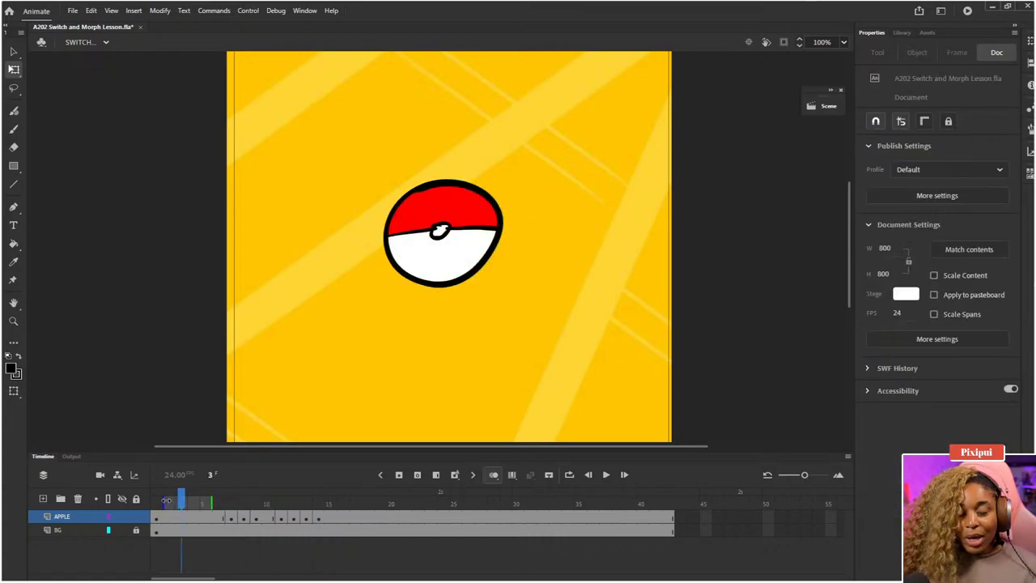
key("Return")
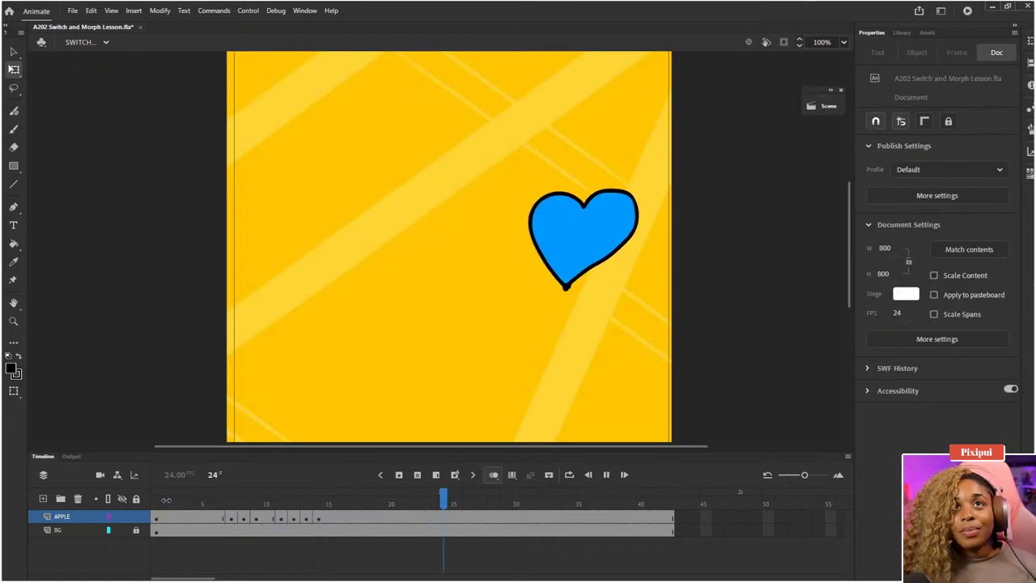
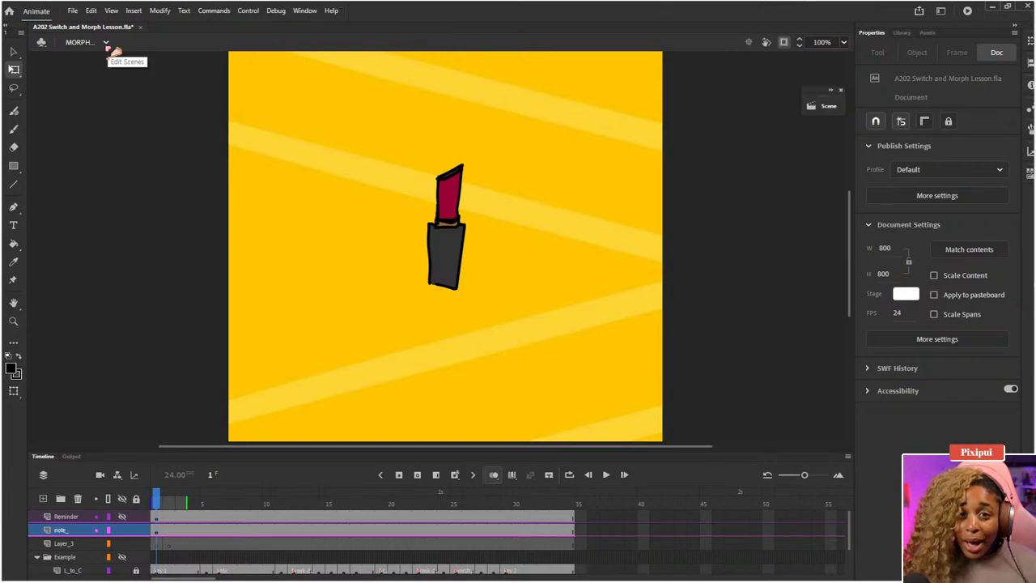
- Switch to the MORPHING scene, make the timeline panel taller, and zoom the stage to 50%
left_click(105, 44)
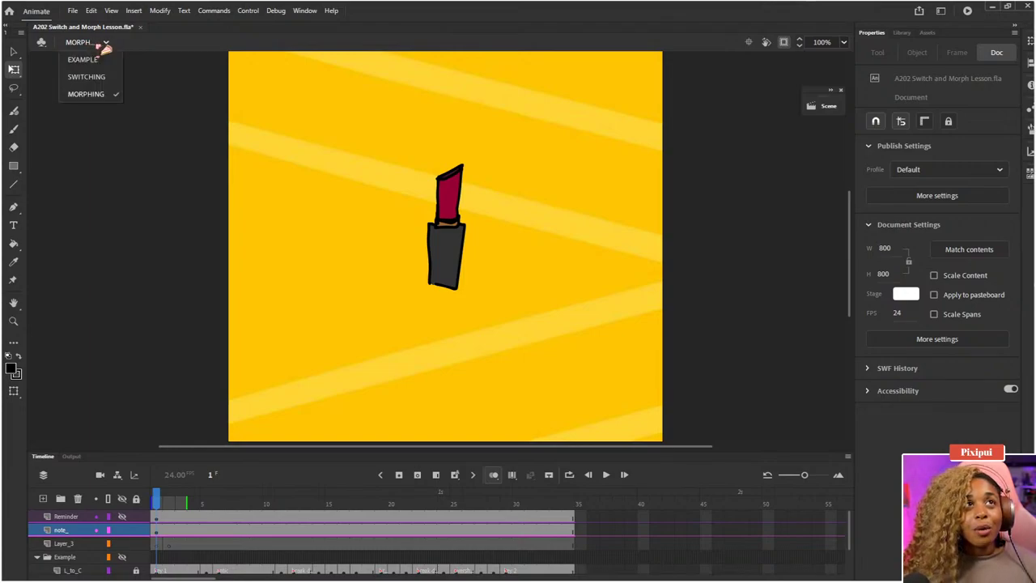
left_click(103, 94)
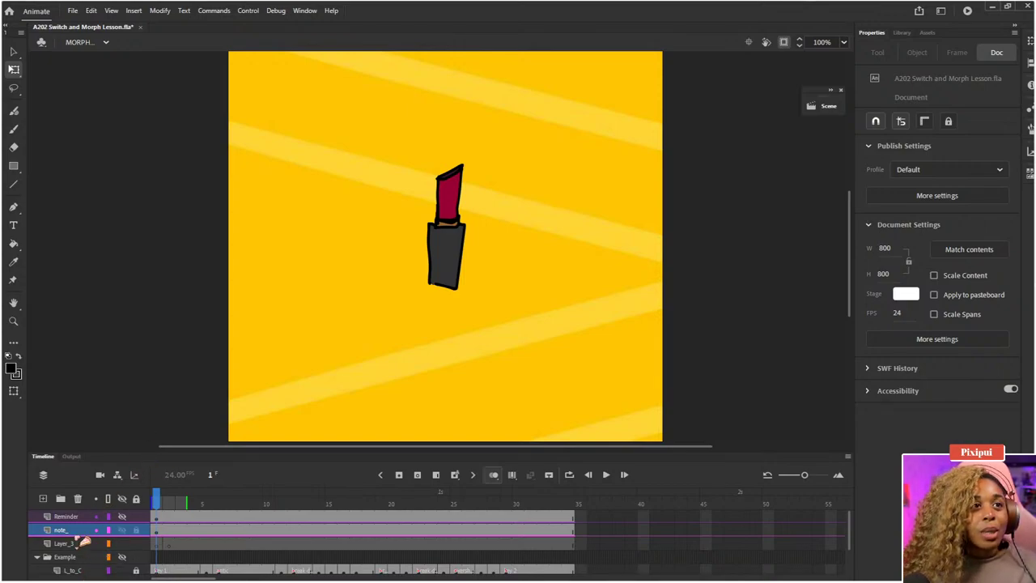
left_click_drag(208, 450, 215, 432)
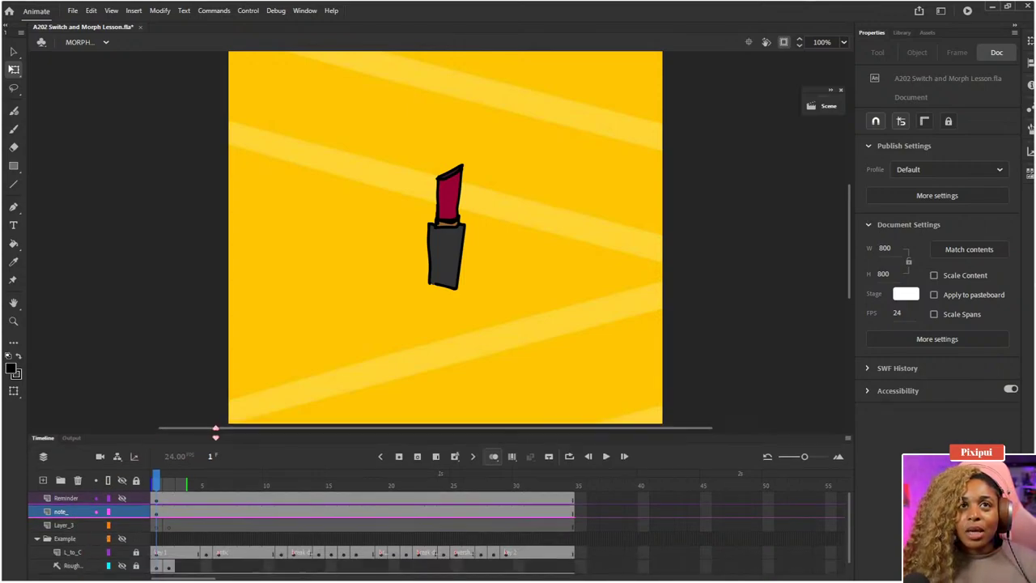
key("v")
key("ctrl+minus")
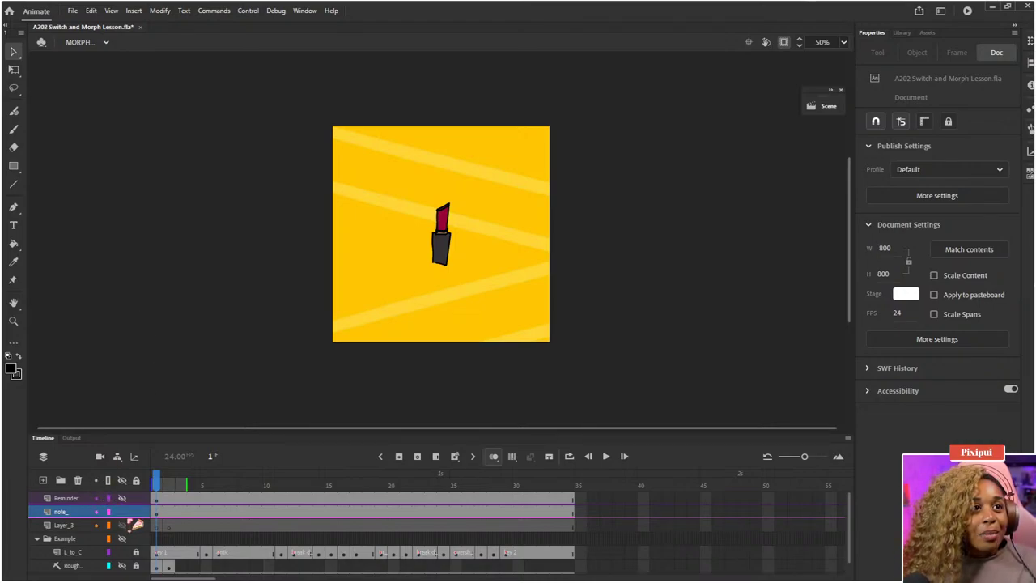
- Expand the Example folder, hide L_to_C, show the Rough layer, and zoom to 100%
left_click(50, 541)
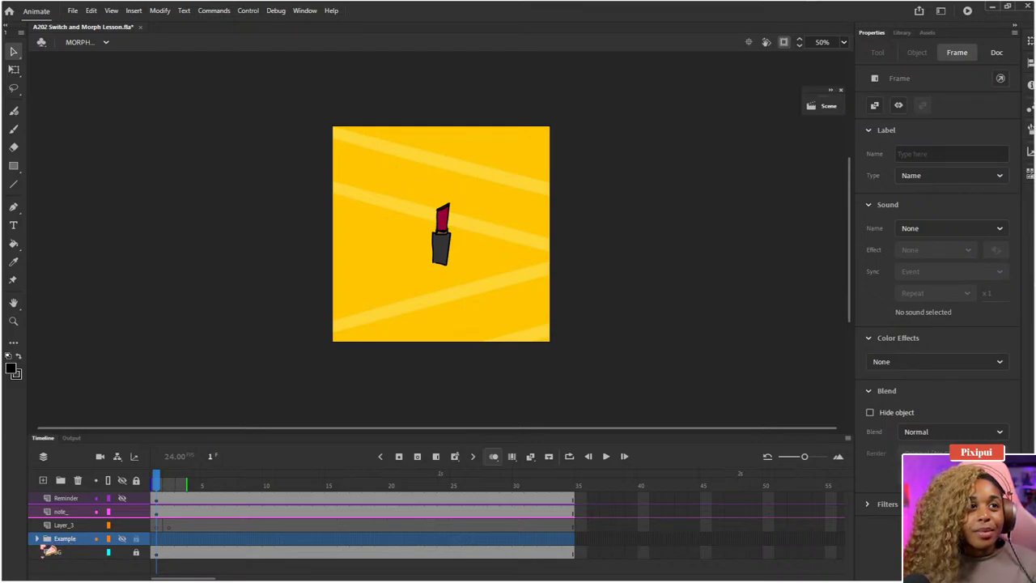
left_click(37, 539)
scroll(96, 530, "down", 1)
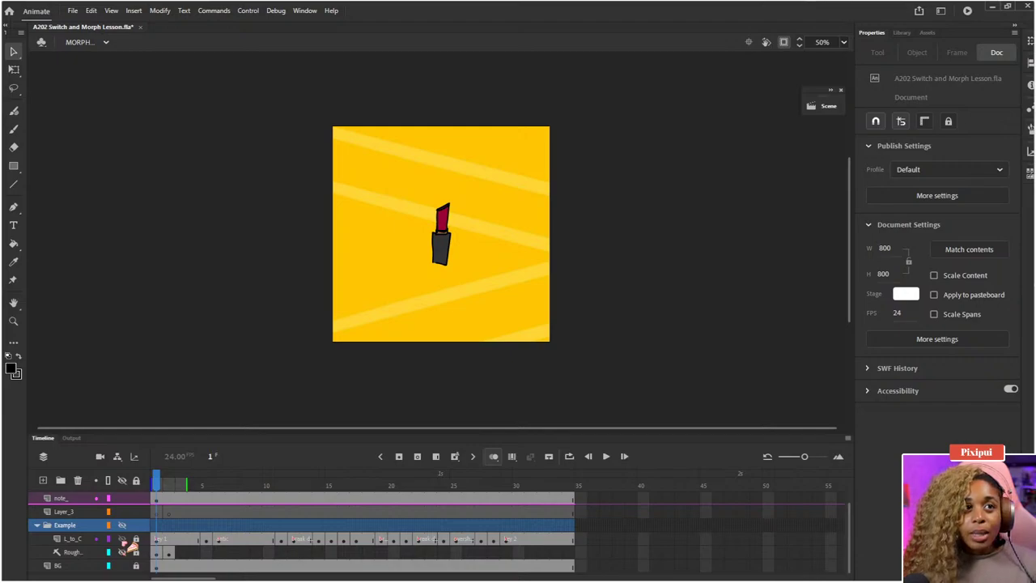
left_click(122, 538)
left_click(122, 551)
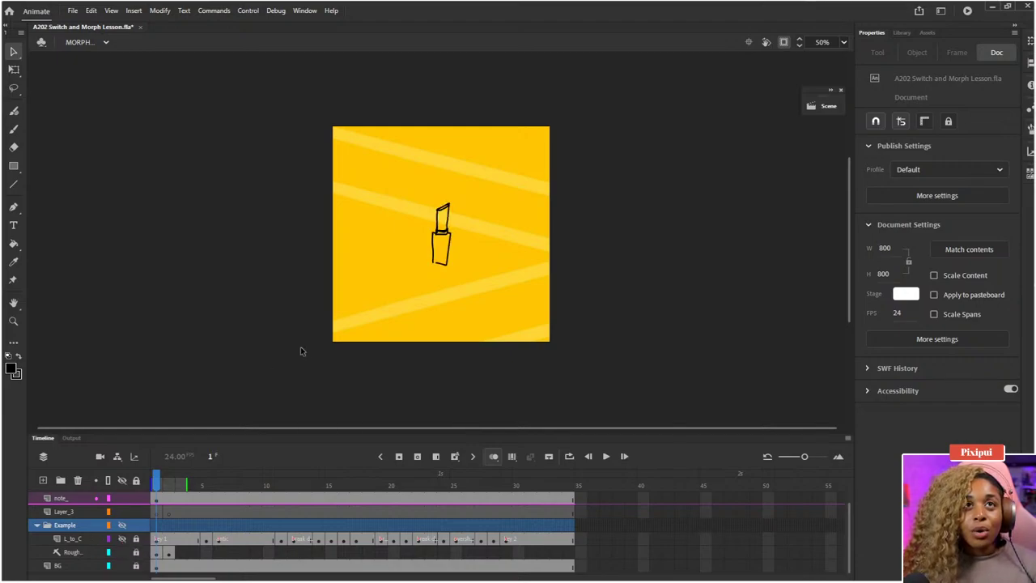
key("ctrl+1")
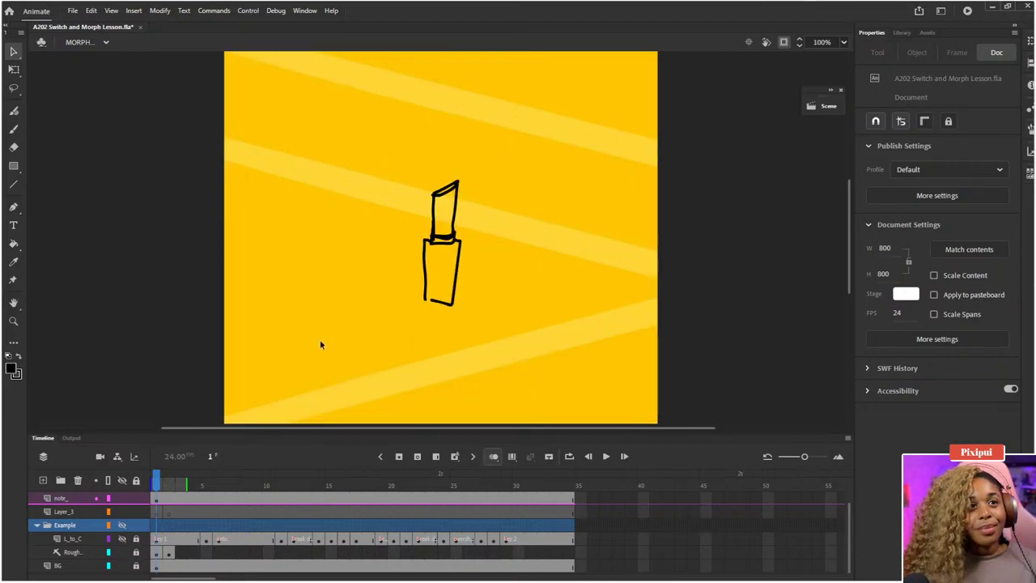
- Check the cherries sketch on frame 2, leaving the colour unchanged
left_click(169, 494)
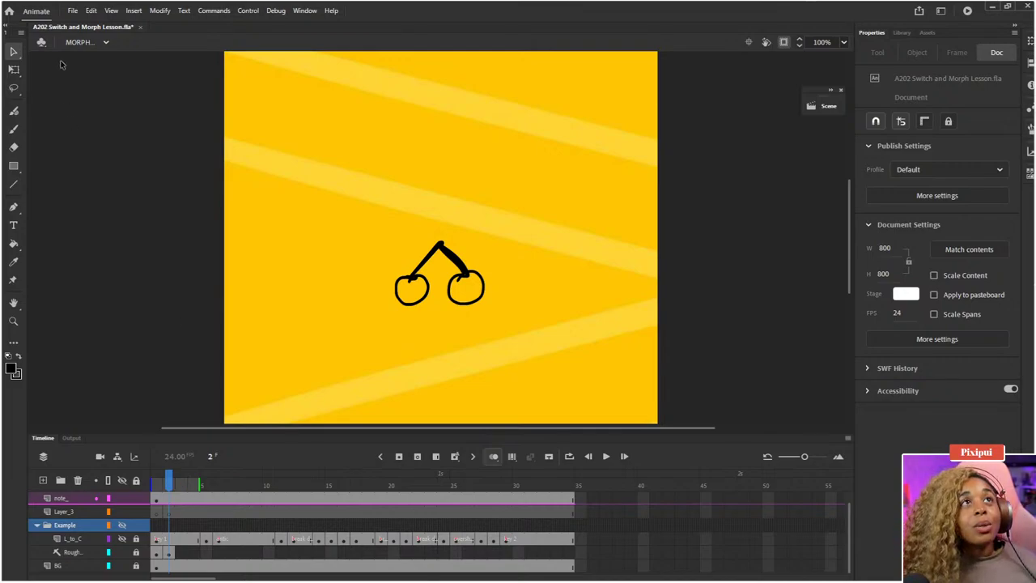
left_click(16, 373)
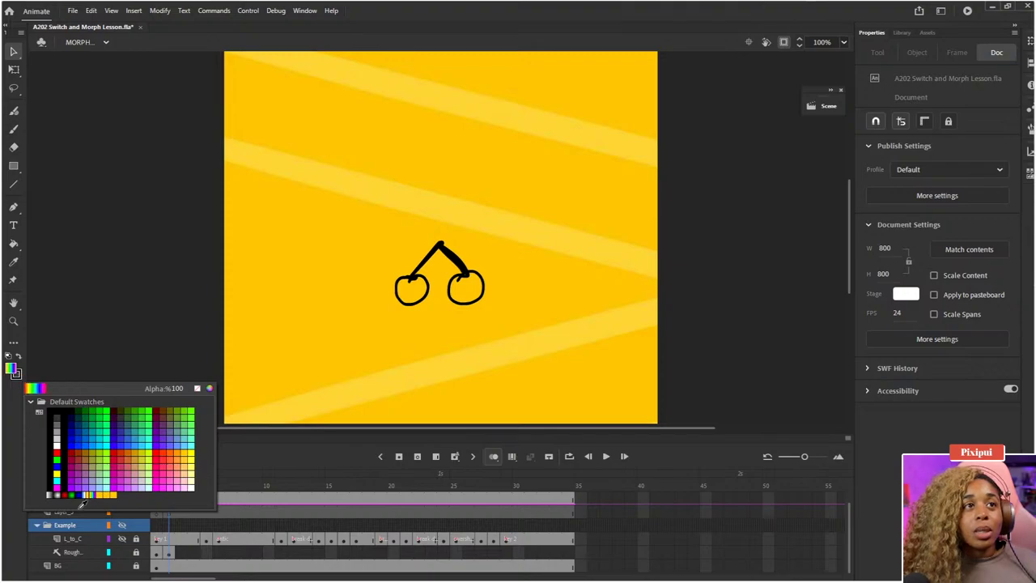
key("Escape")
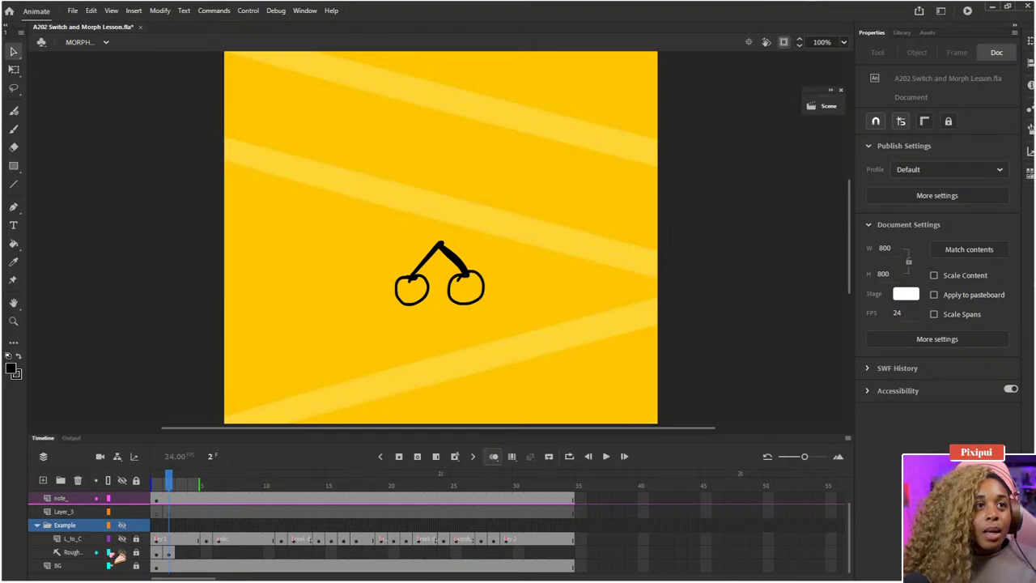
- Return to frame 1, hide the Rough layer and show the coloured L_to_C layer
left_click(154, 485)
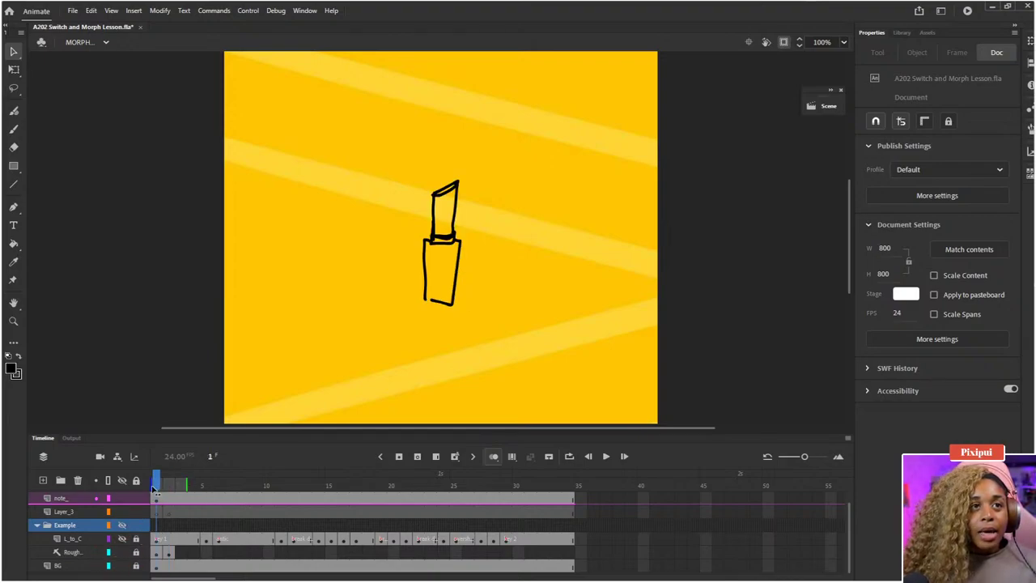
mouse_move(154, 485)
left_mouse_down()
mouse_move(167, 485)
mouse_move(154, 487)
left_mouse_up()
left_click(123, 551)
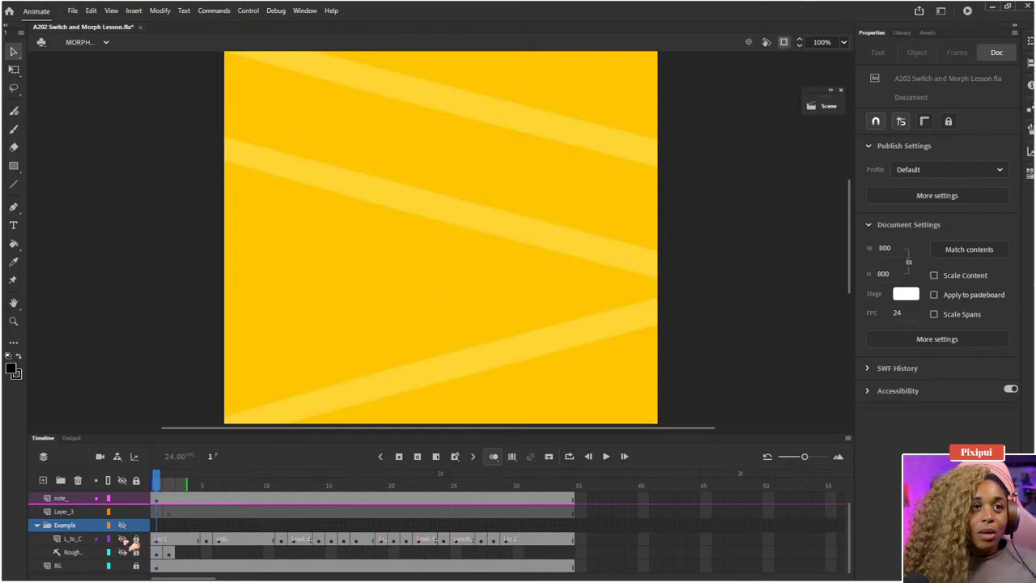
left_click(123, 538)
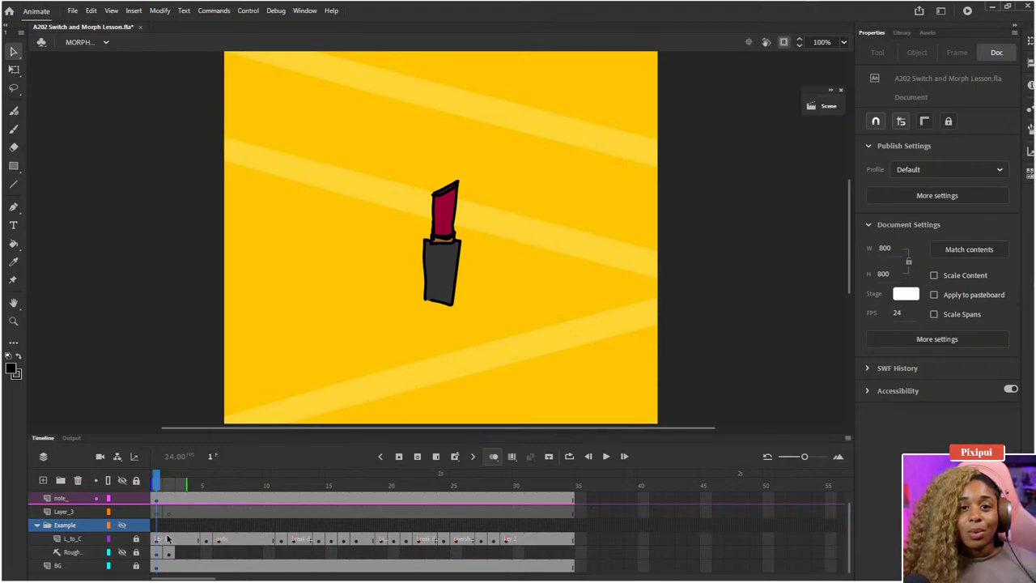
- Review the key 1, antic, break down, break down 2, overshoot and key 2 poses, then scrub back to frame 1
left_click(168, 539)
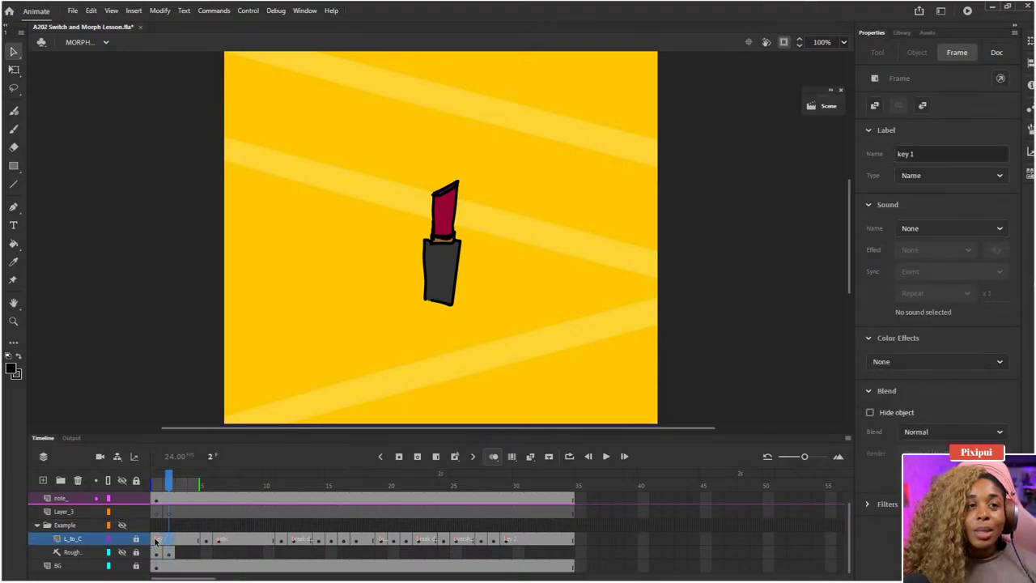
left_click(958, 53)
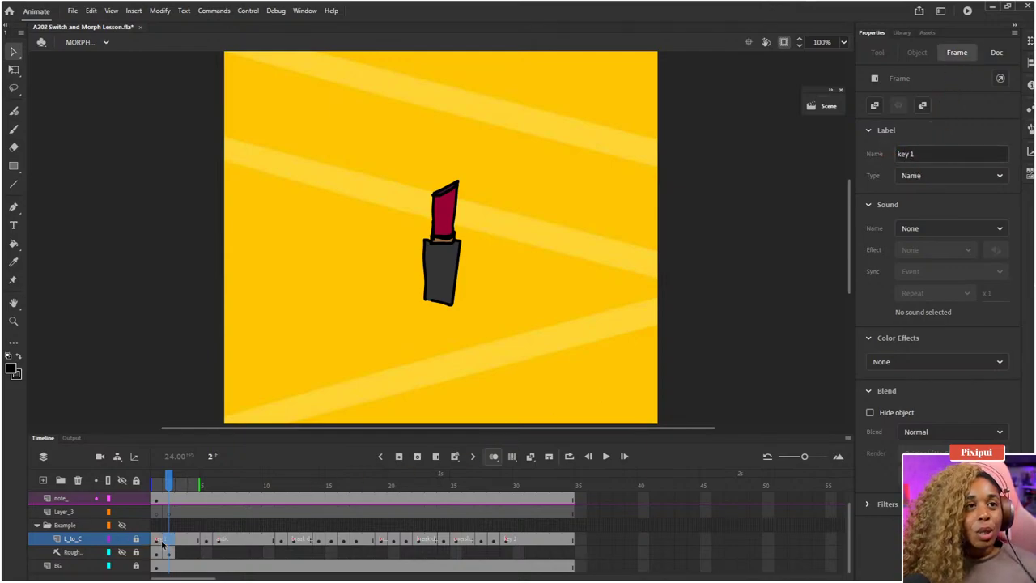
left_click(509, 541)
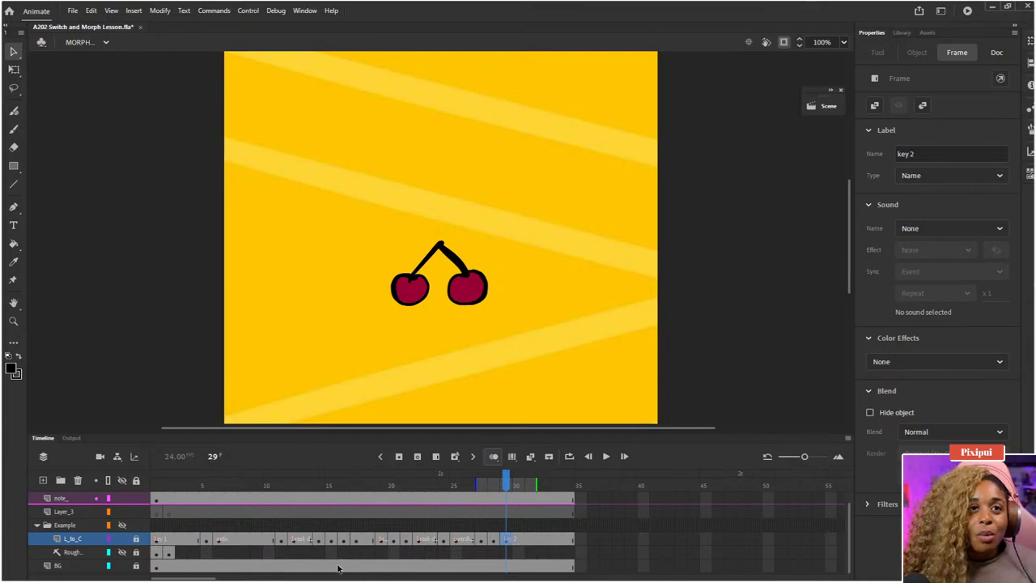
left_click(167, 540)
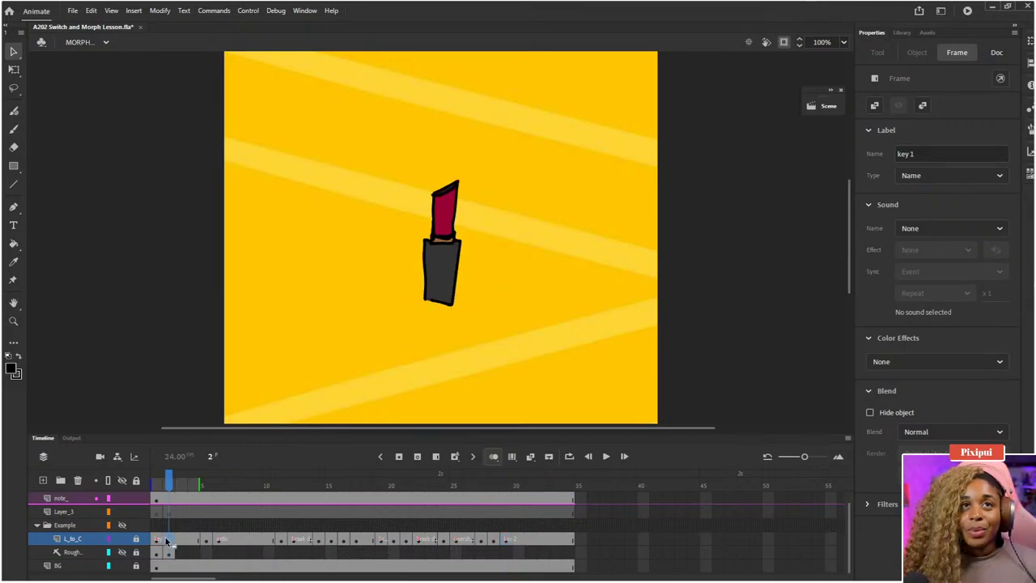
left_click(248, 542)
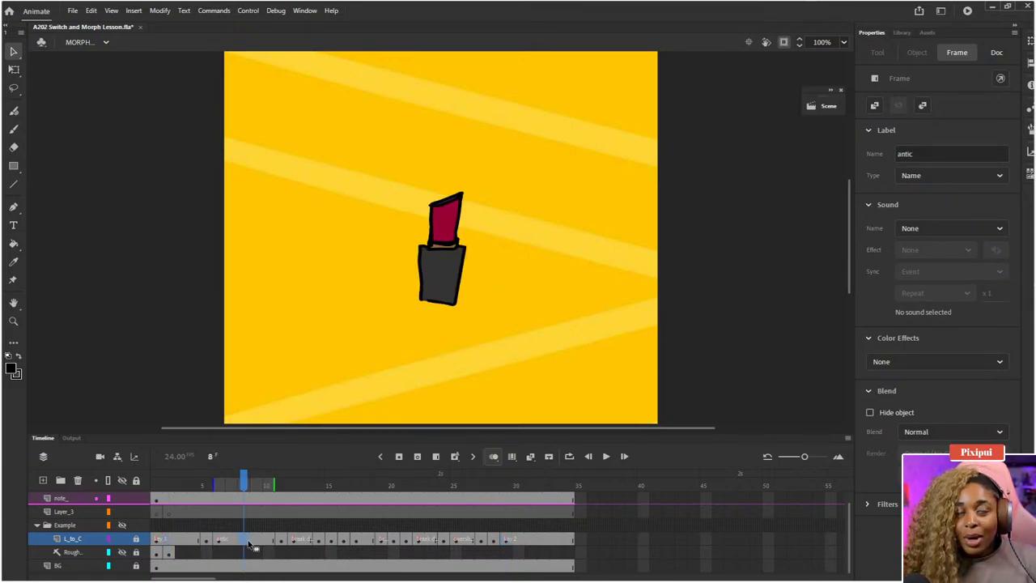
left_click(464, 544)
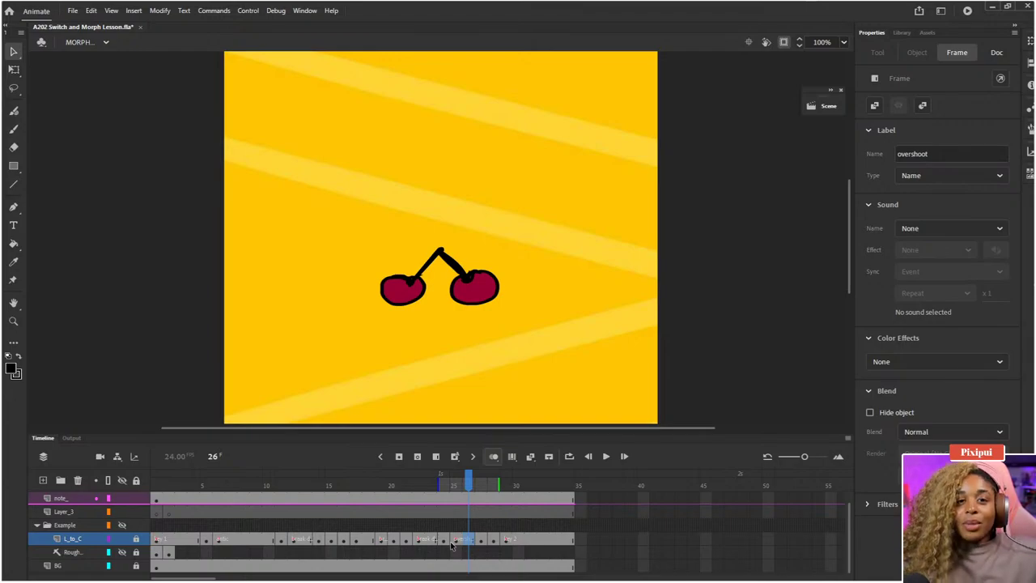
left_click(308, 541)
left_click(381, 541)
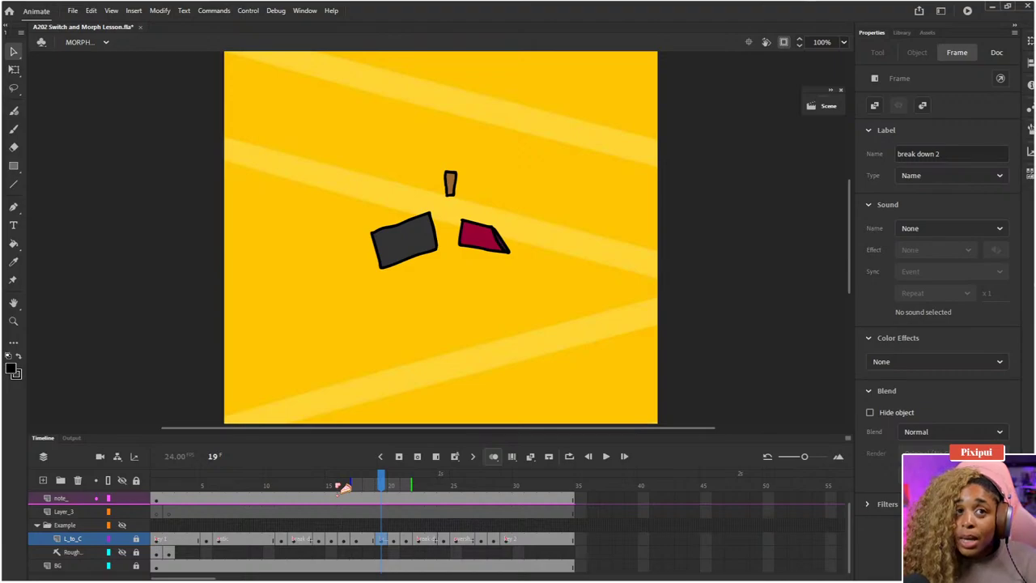
left_click(307, 485)
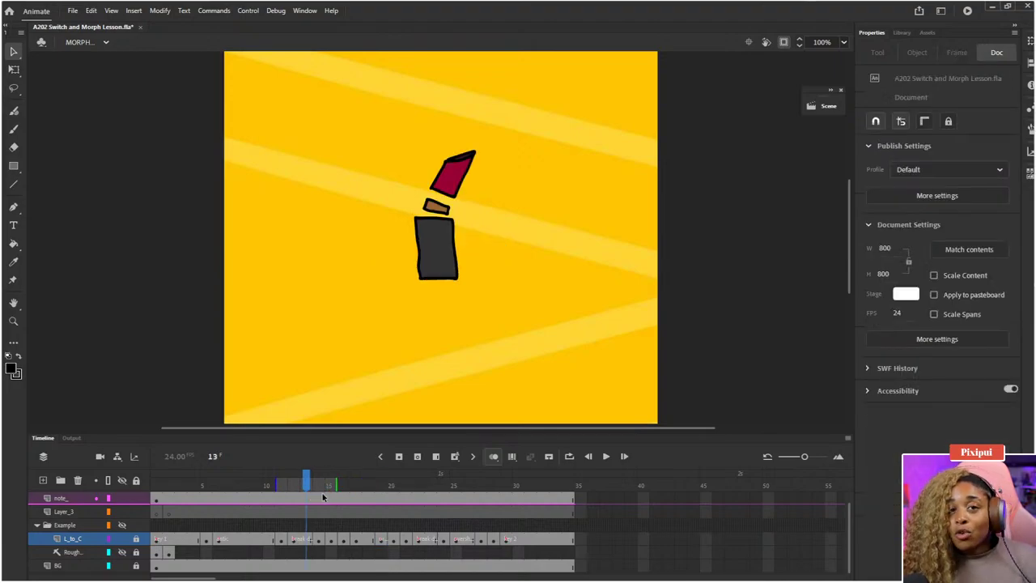
left_click(280, 486)
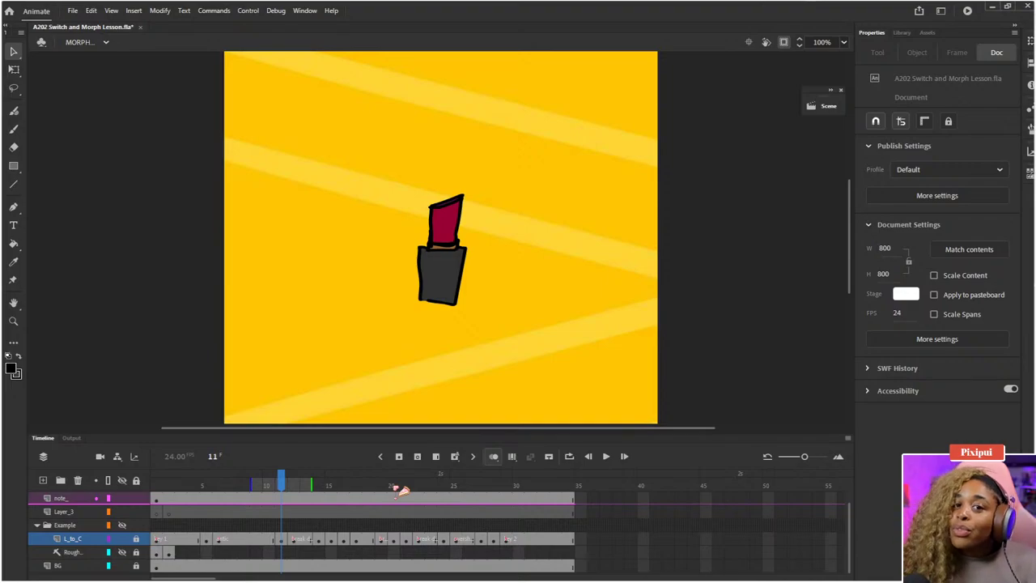
left_click_drag(399, 490, 169, 507)
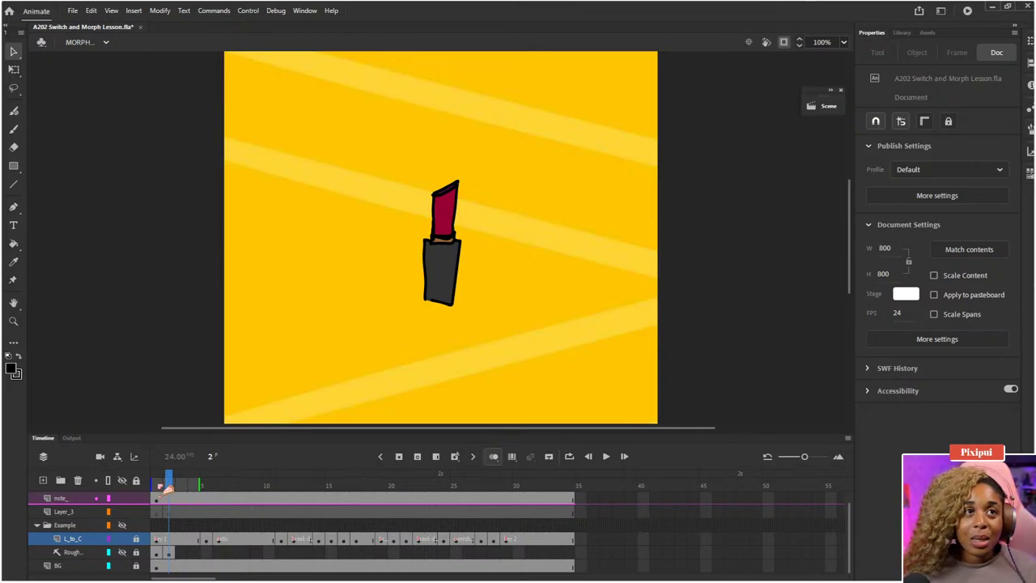
- Return to frame 1 and undo the extra frame on Layer_3
left_click_drag(168, 488, 155, 487)
left_click(77, 515)
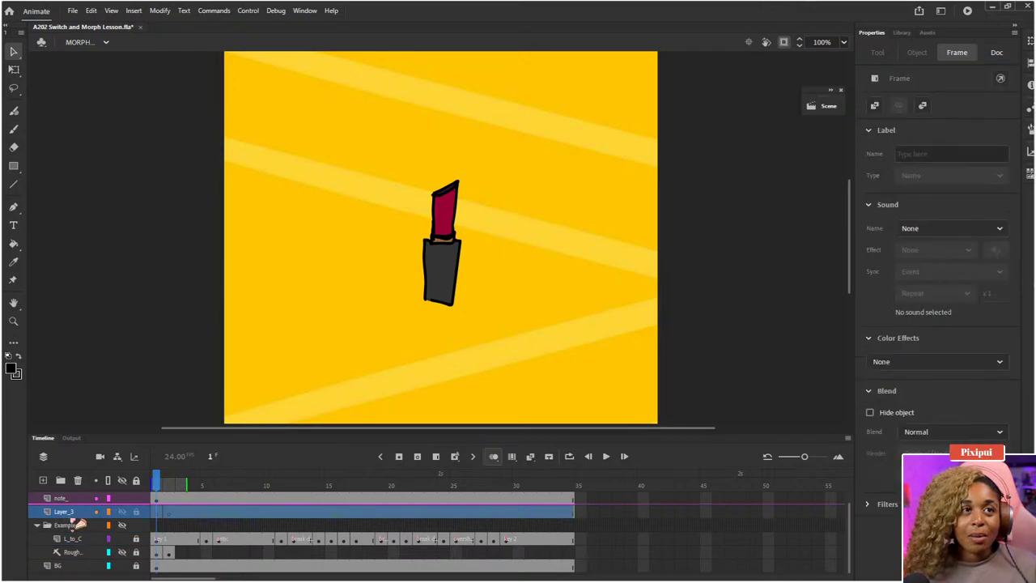
left_click(156, 511)
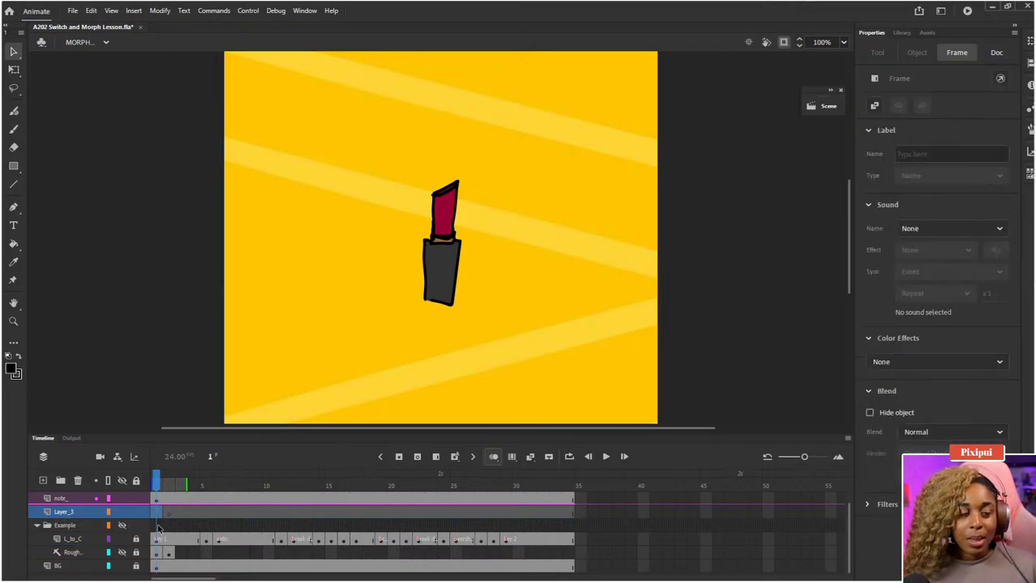
key("ctrl+z")
key("ctrl+z")
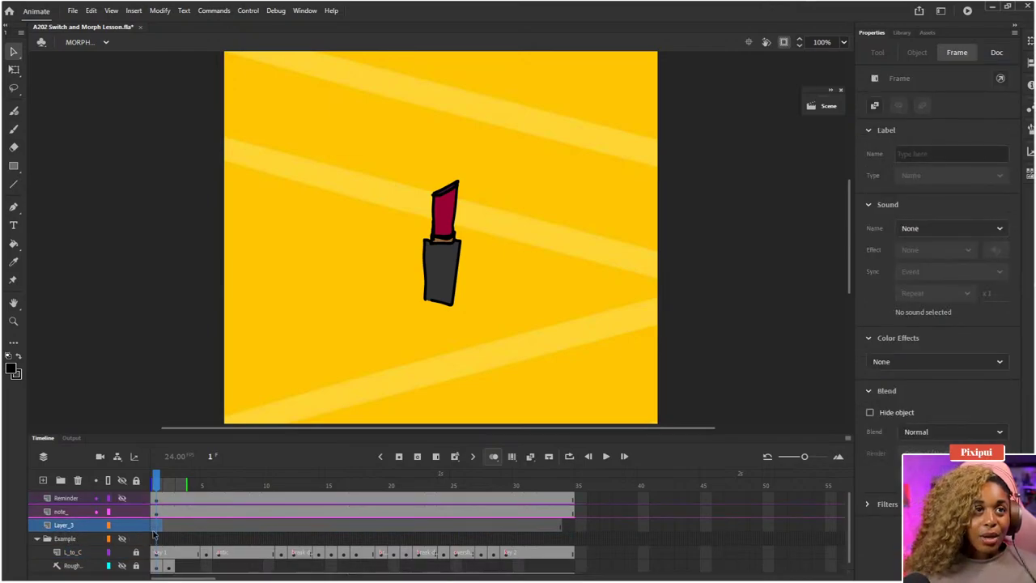
- Rename Layer_3 to 'Cartoon to Lipstick' and collapse the Example folder
double_click(65, 524)
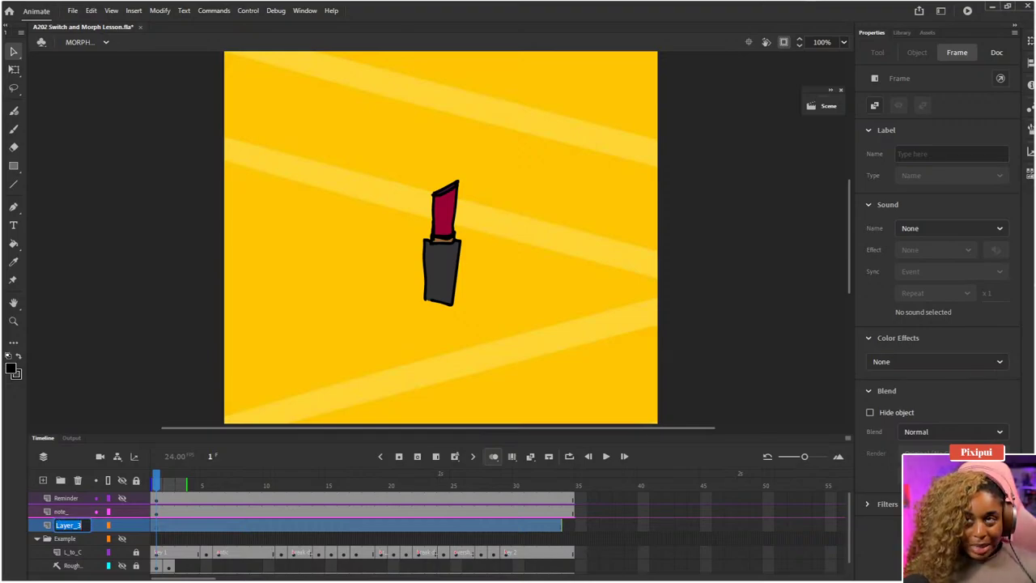
type("Ca")
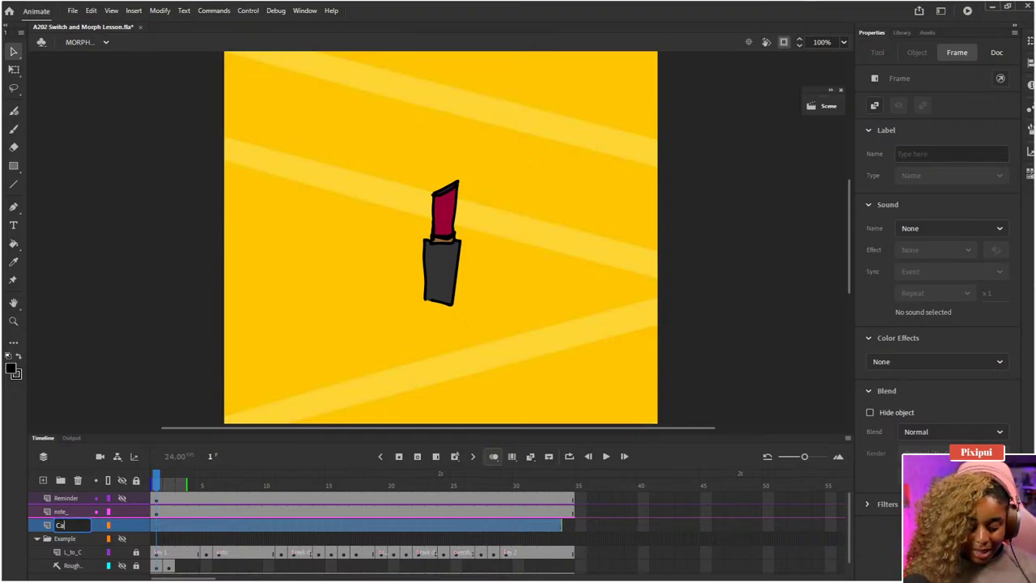
type("rtoon to")
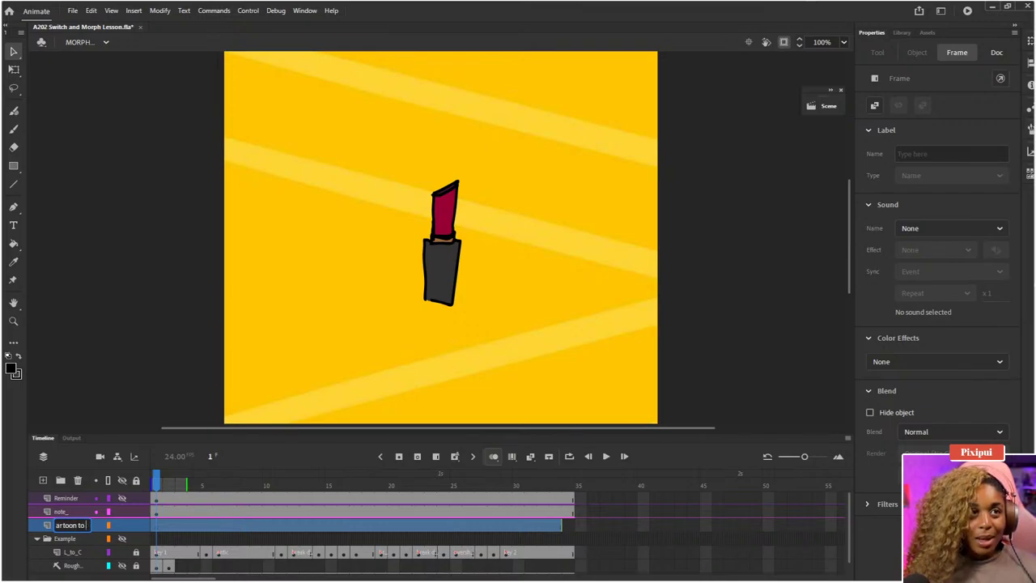
type(" Lipstick")
key("Return")
key("Return")
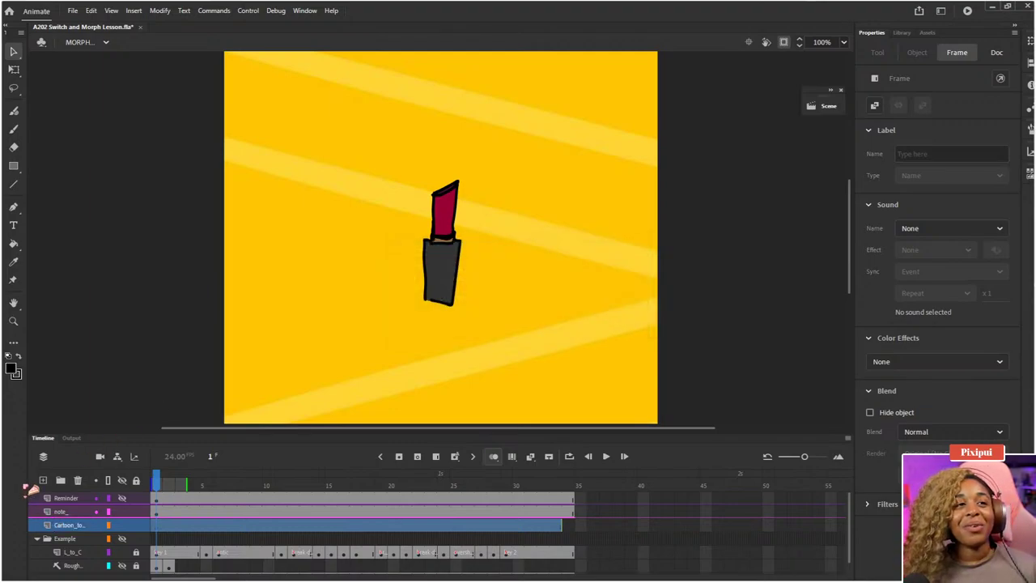
left_click(37, 538)
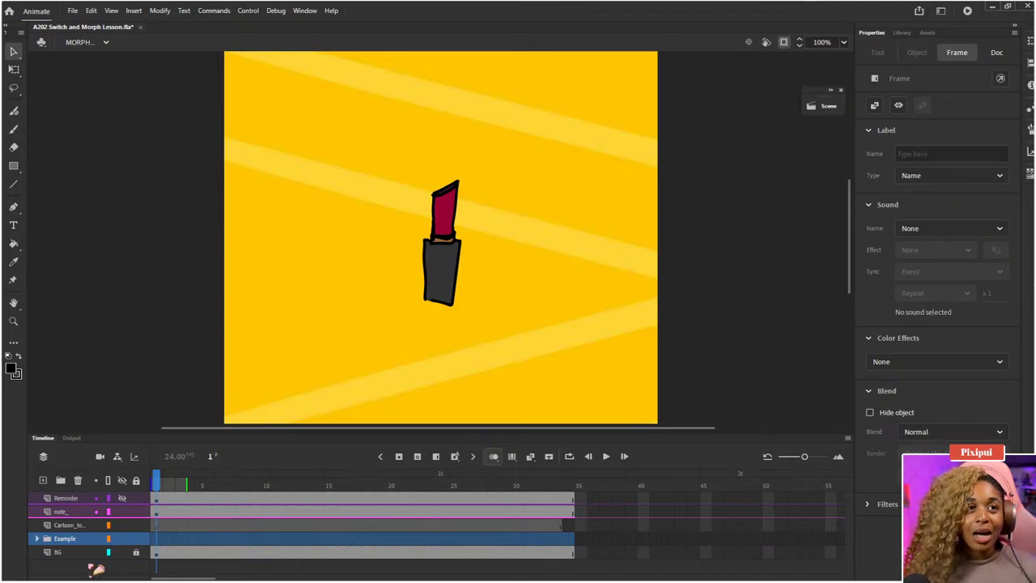
- Hide the lipstick example and turn off the Reminder and note_ layer highlights
left_click(122, 538)
left_click(73, 524)
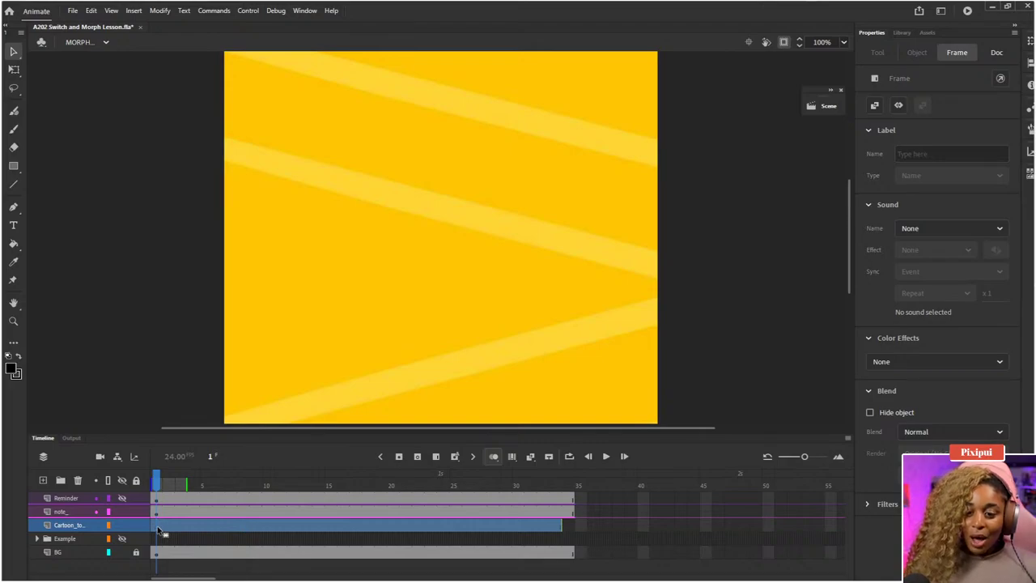
left_click(97, 499)
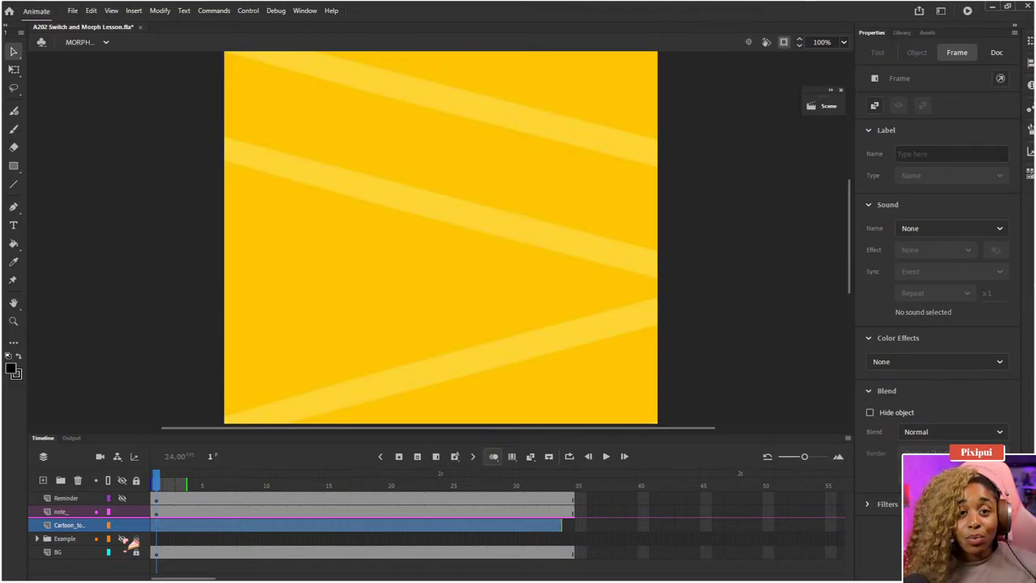
left_click(97, 511)
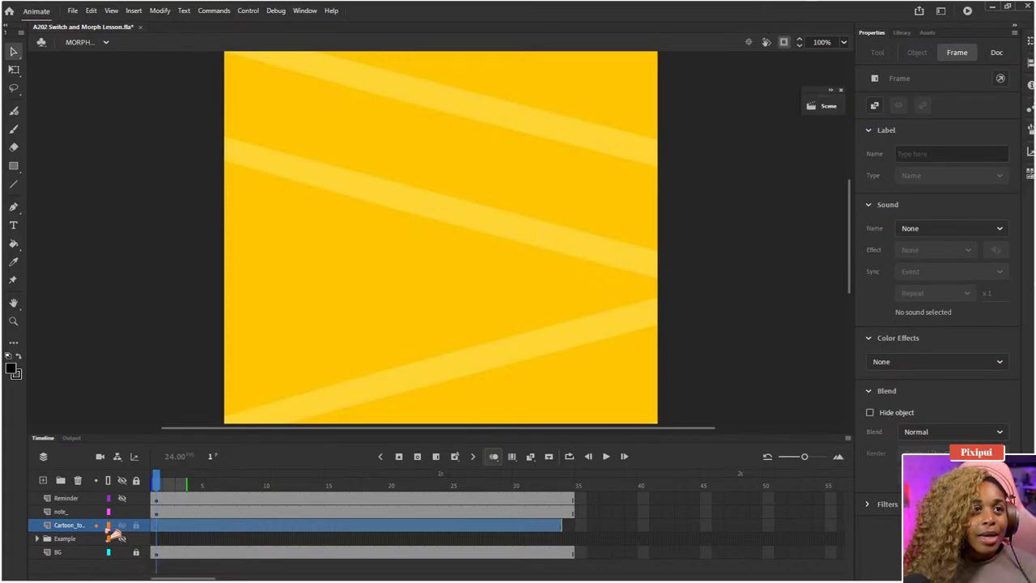
left_click(107, 526)
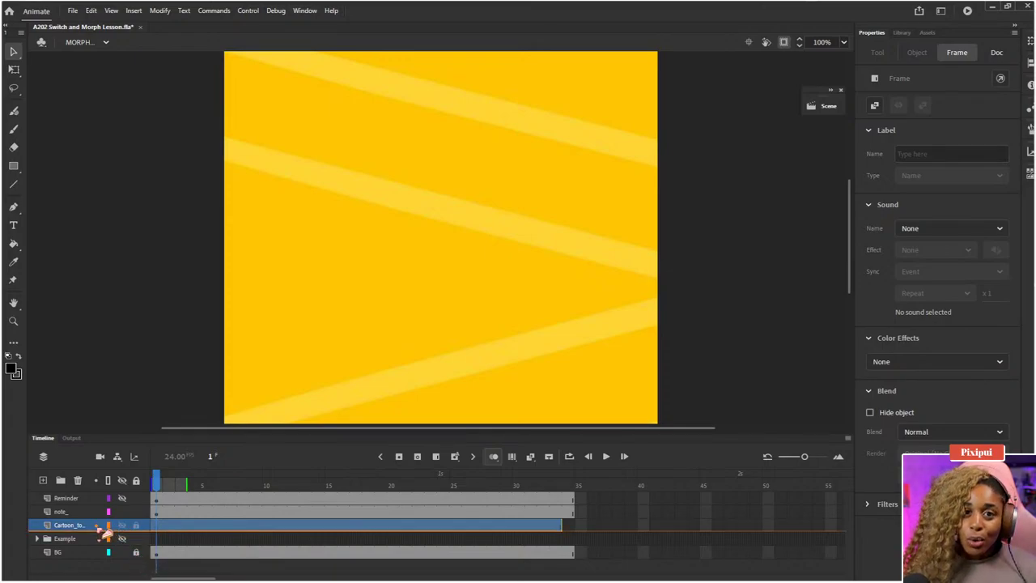
- Turn off outline display on the cartoon layer, leaving its layer properties unchanged
double_click(109, 525)
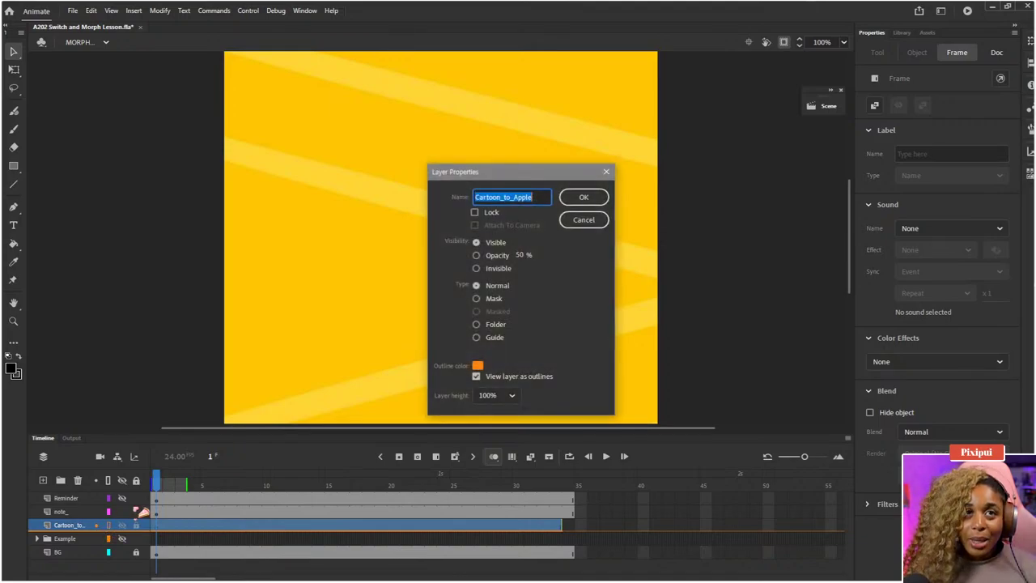
left_click(478, 365)
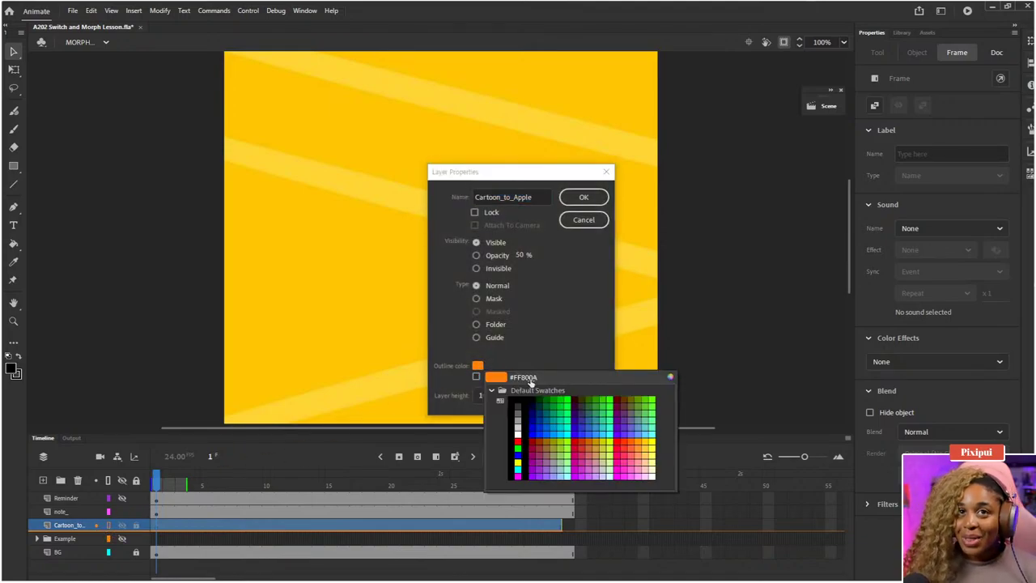
left_click(582, 250)
left_click(583, 219)
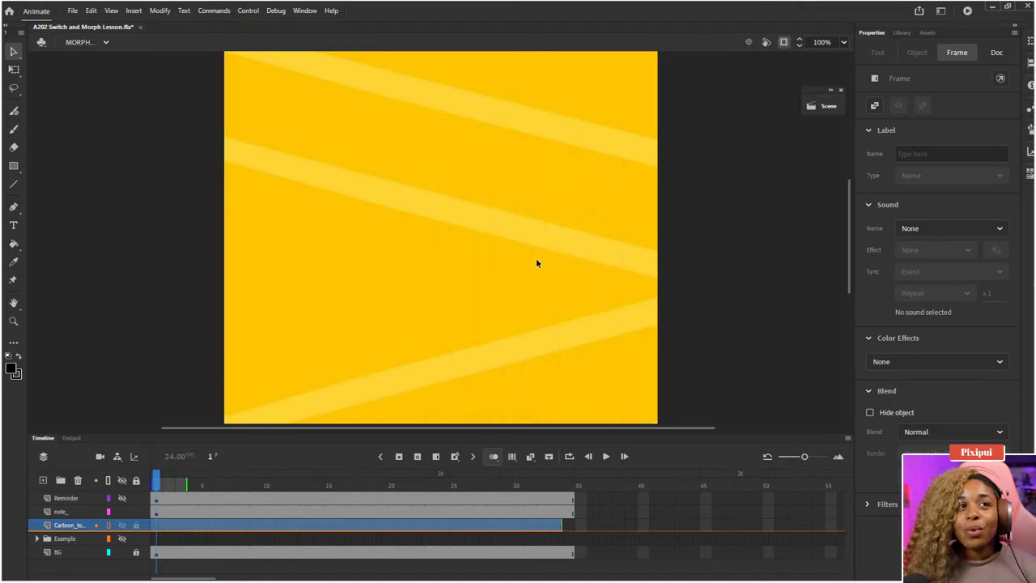
left_click(108, 524)
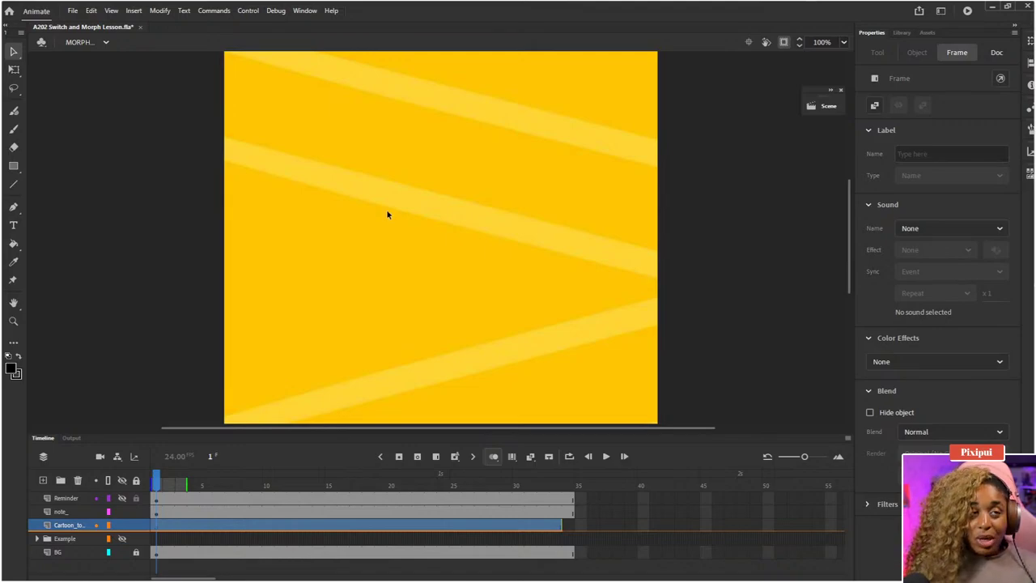
- Switch to the brush and reduce the cartoon layer to only frame 1
key("b")
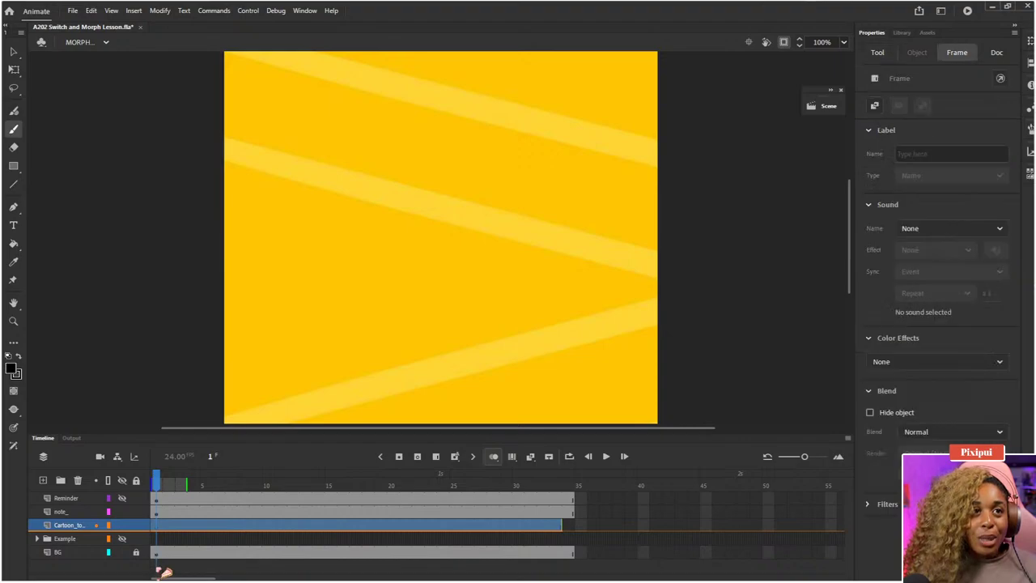
left_click(156, 524)
left_click(156, 524)
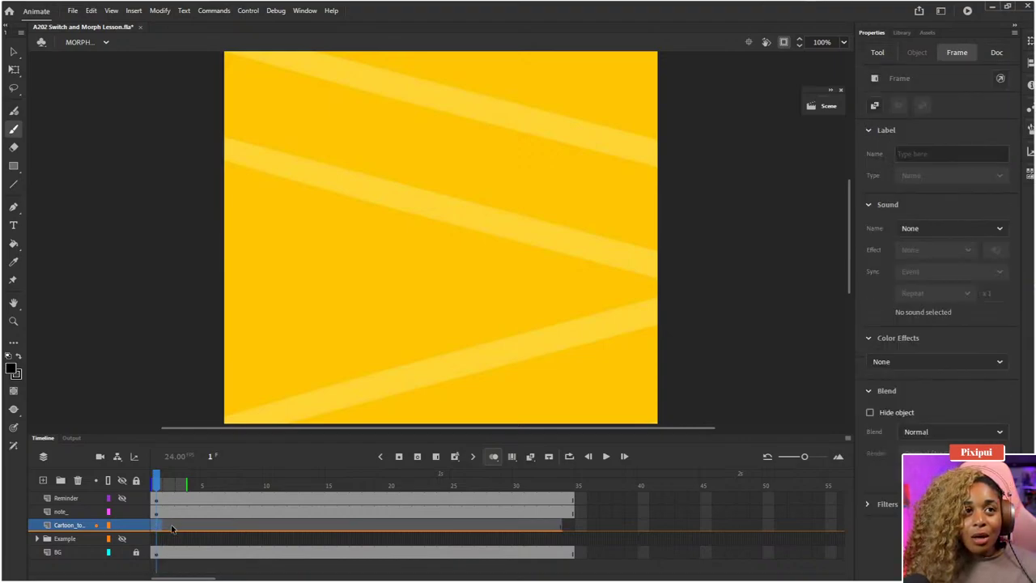
double_click(172, 525)
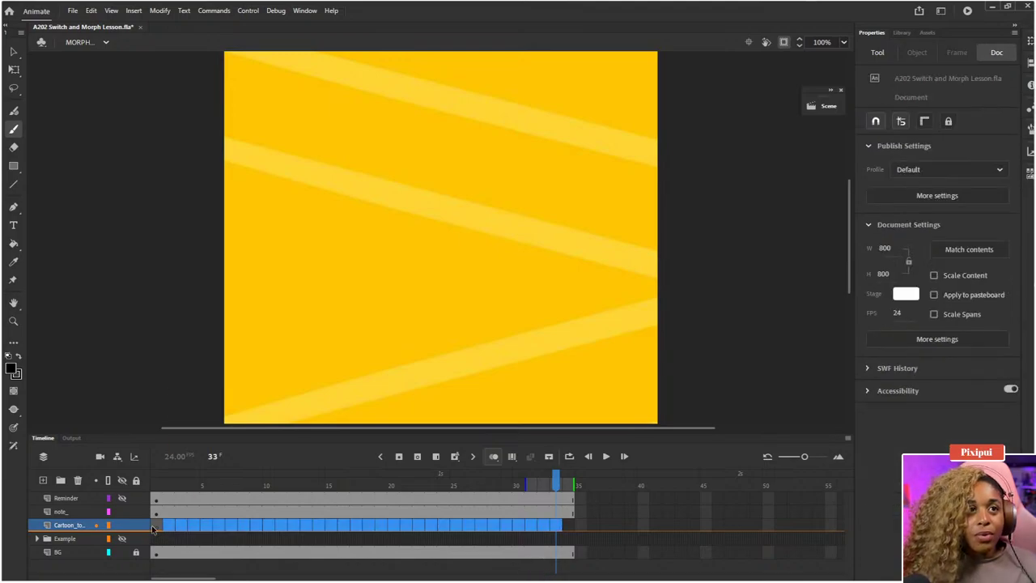
left_click(156, 524)
- Brush the carton's left side, top and bottom edges, redoing the crooked top stroke
scroll(388, 307, "right", 1)
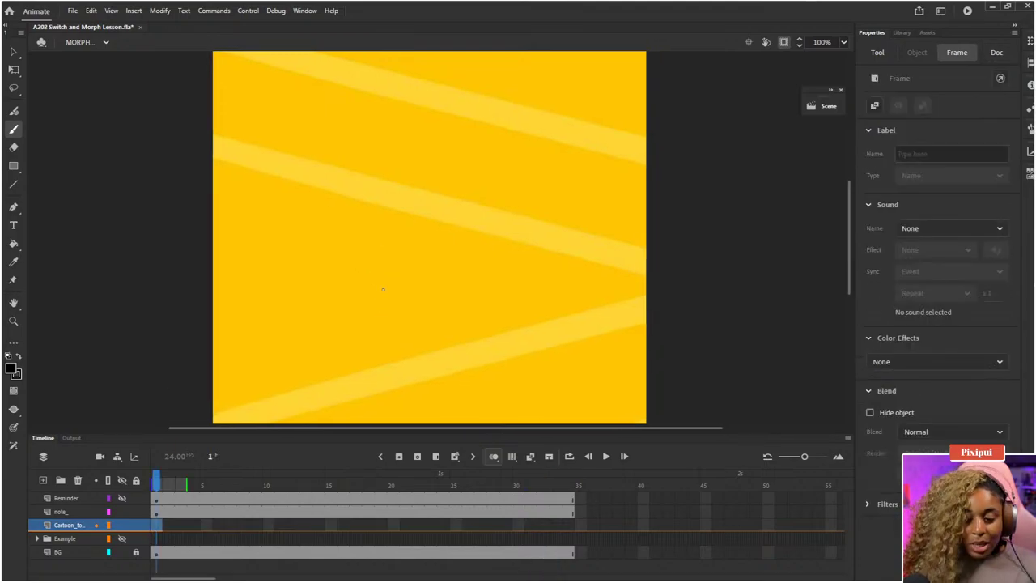
left_click_drag(352, 177, 353, 319)
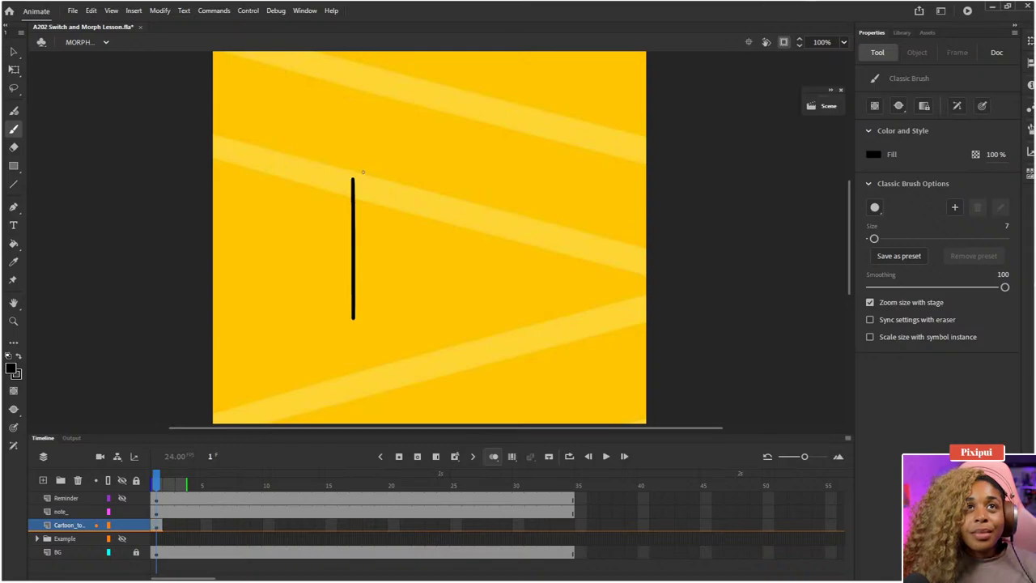
left_click_drag(352, 176, 444, 176)
key("ctrl+z")
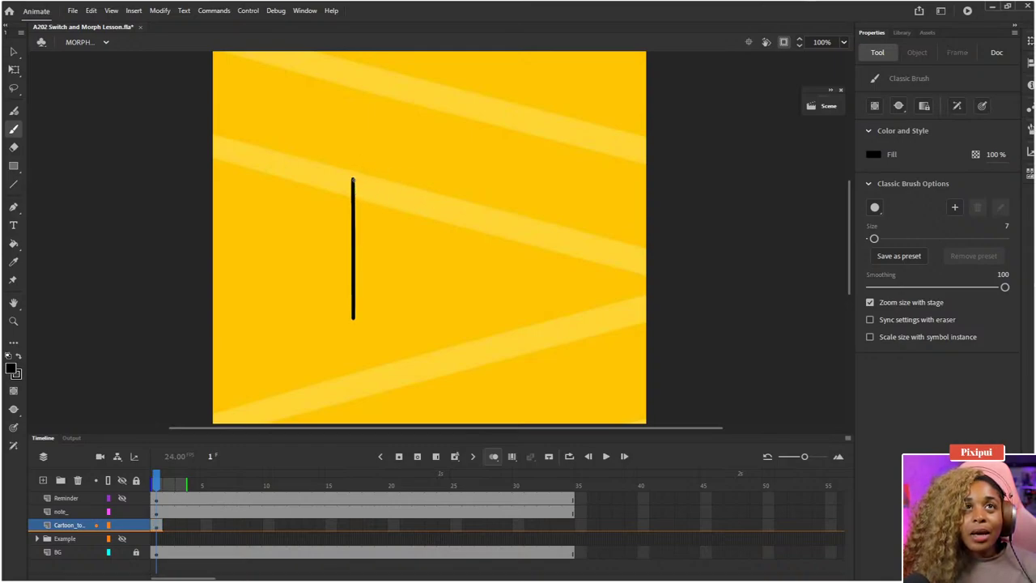
mouse_move(353, 175)
left_mouse_down()
mouse_move(464, 184)
mouse_move(464, 314)
left_mouse_up()
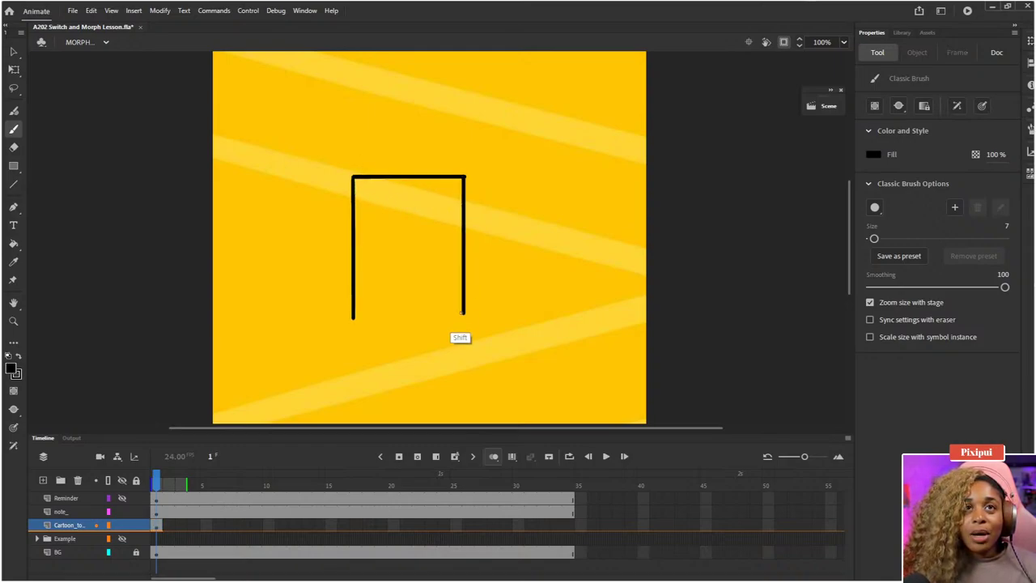
left_click_drag(352, 319, 465, 319)
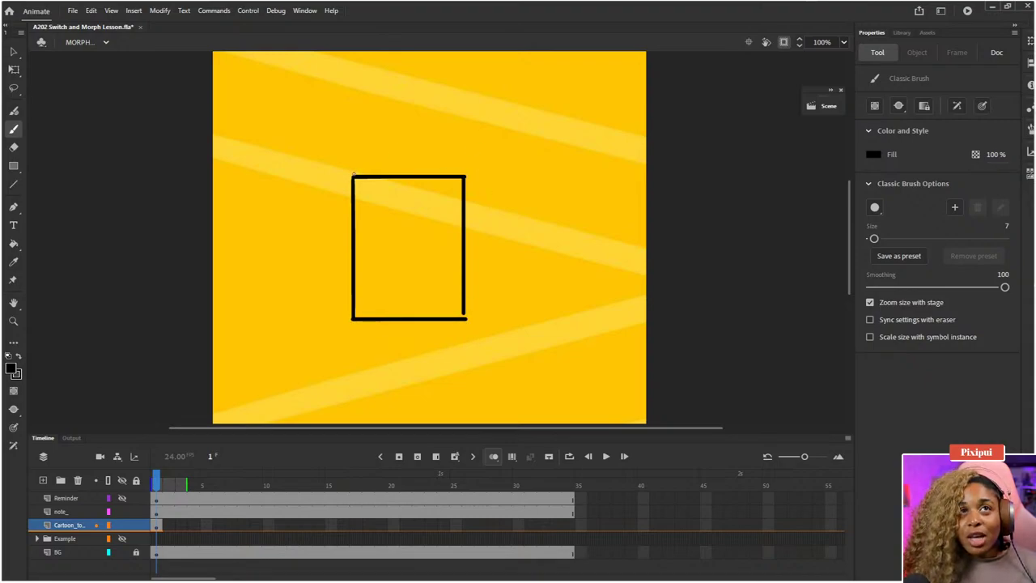
- Add the carton's slanted top, cap and right side panel, then go to frame 2
mouse_move(353, 174)
left_mouse_down()
mouse_move(393, 144)
mouse_move(471, 141)
mouse_move(464, 175)
left_mouse_up()
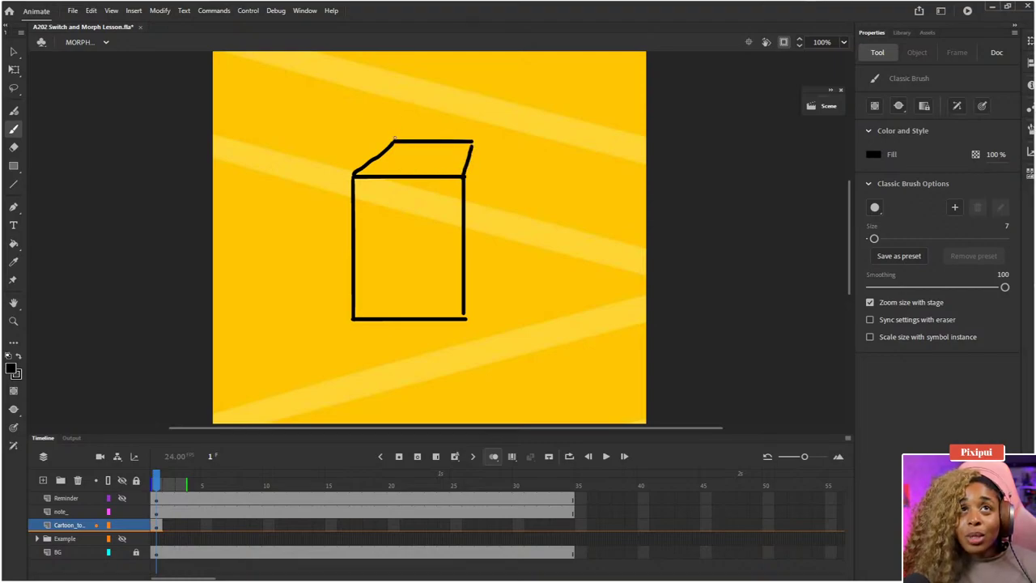
mouse_move(394, 139)
left_mouse_down()
mouse_move(394, 123)
mouse_move(472, 124)
left_mouse_up()
key("shift")
key("shift")
key("shift")
key("shift")
key("shift")
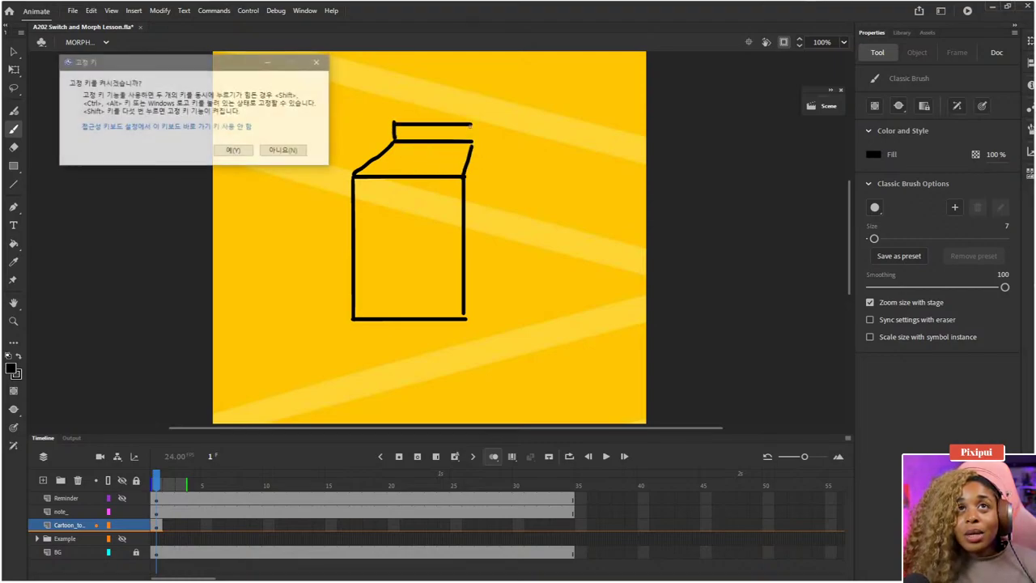
left_click(298, 150)
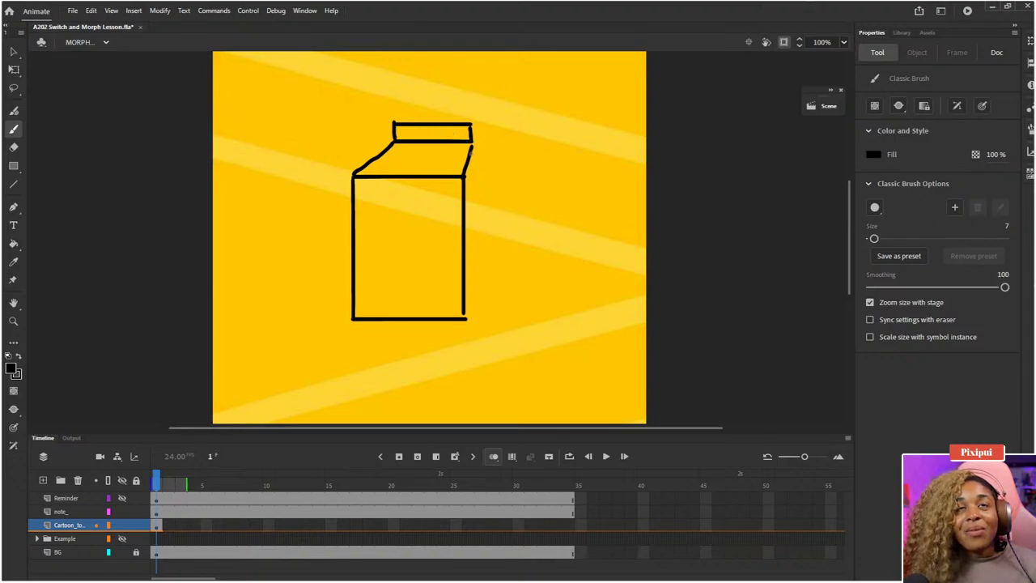
mouse_move(473, 145)
left_mouse_down()
mouse_move(490, 174)
mouse_move(489, 302)
mouse_move(468, 316)
mouse_move(488, 309)
mouse_move(472, 298)
mouse_move(471, 180)
left_mouse_up()
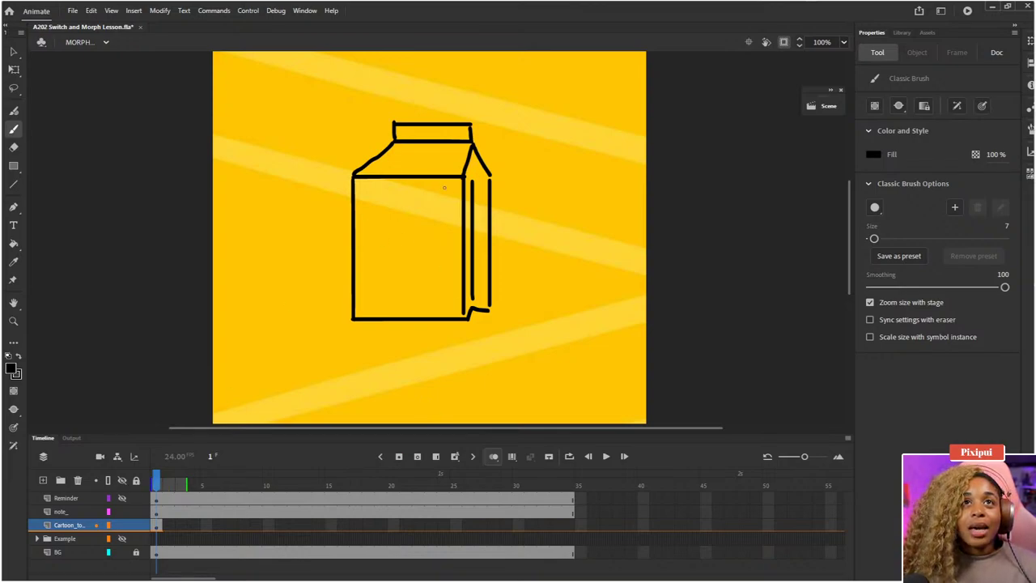
left_click(168, 524)
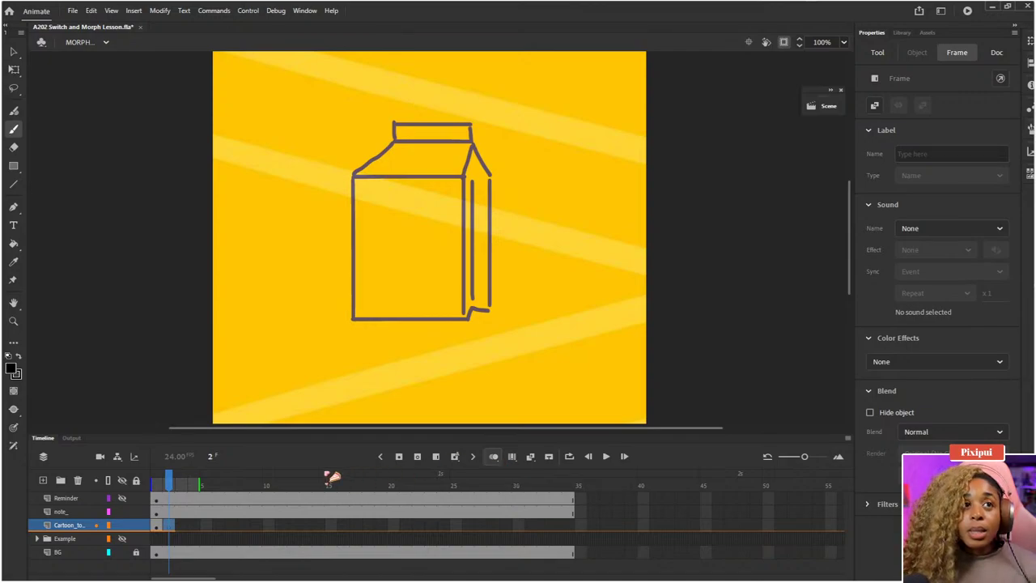
- Narrow the onion-skin range and draw the apple outline with stem over the carton ghost
left_click_drag(200, 484, 175, 483)
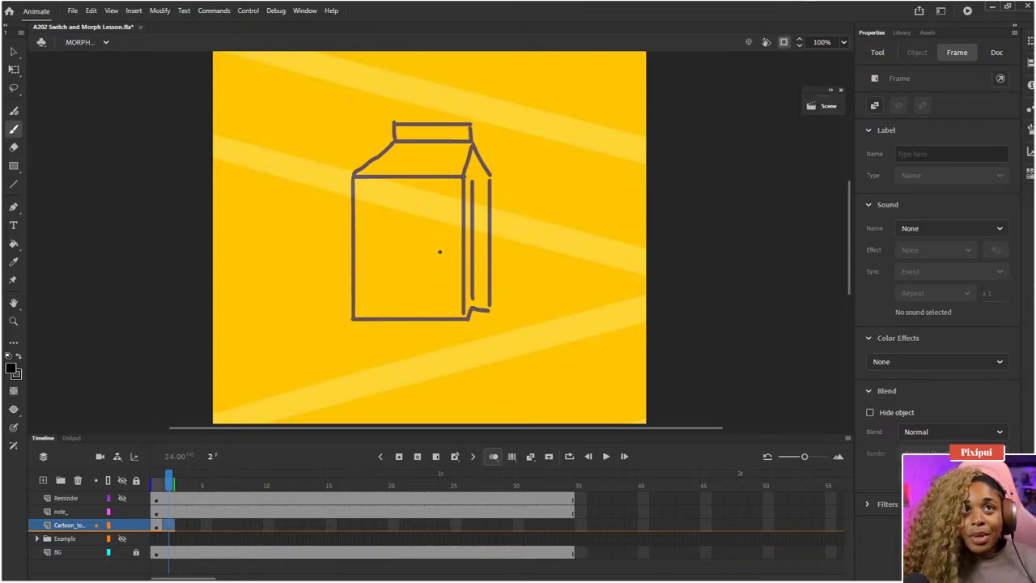
mouse_move(439, 252)
left_mouse_down()
mouse_move(388, 253)
mouse_move(382, 304)
mouse_move(420, 321)
left_mouse_up()
mouse_move(479, 283)
left_mouse_down()
mouse_move(465, 234)
mouse_move(434, 248)
mouse_move(454, 220)
mouse_move(445, 243)
left_mouse_up()
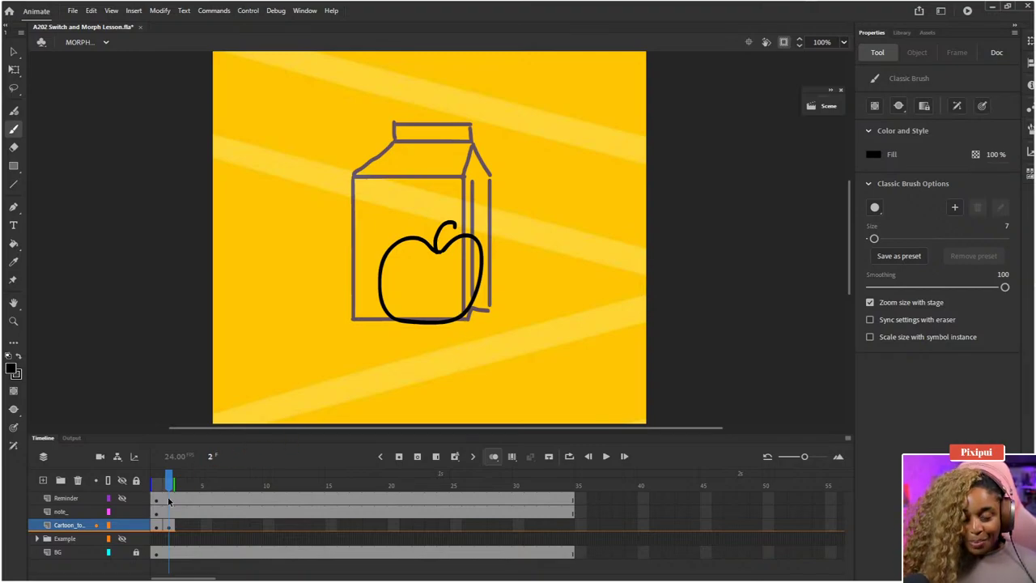
- Turn off onion skinning and flip between the carton and apple frames to compare
left_click(493, 455)
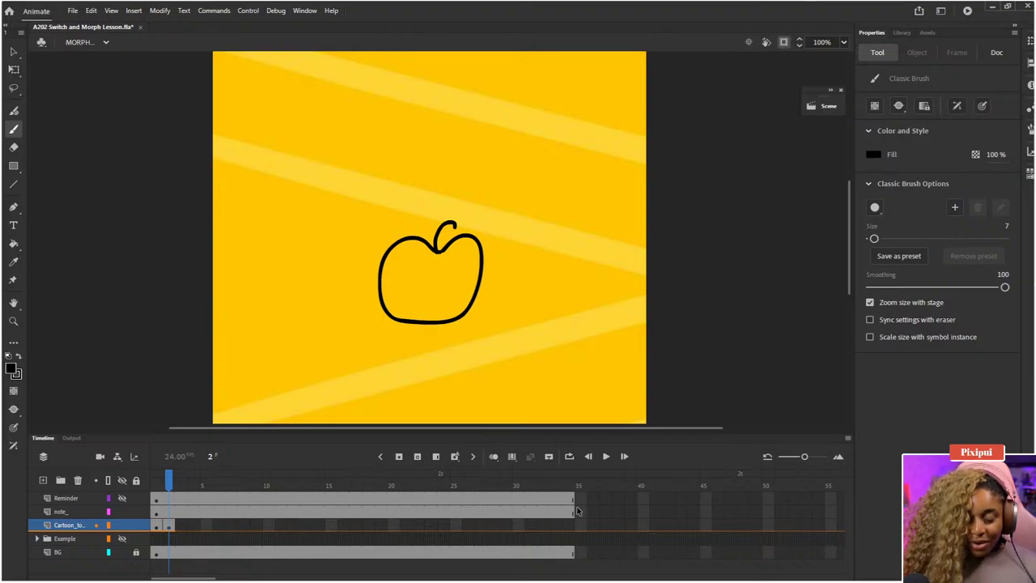
key("comma")
key("period")
key("comma")
key("period")
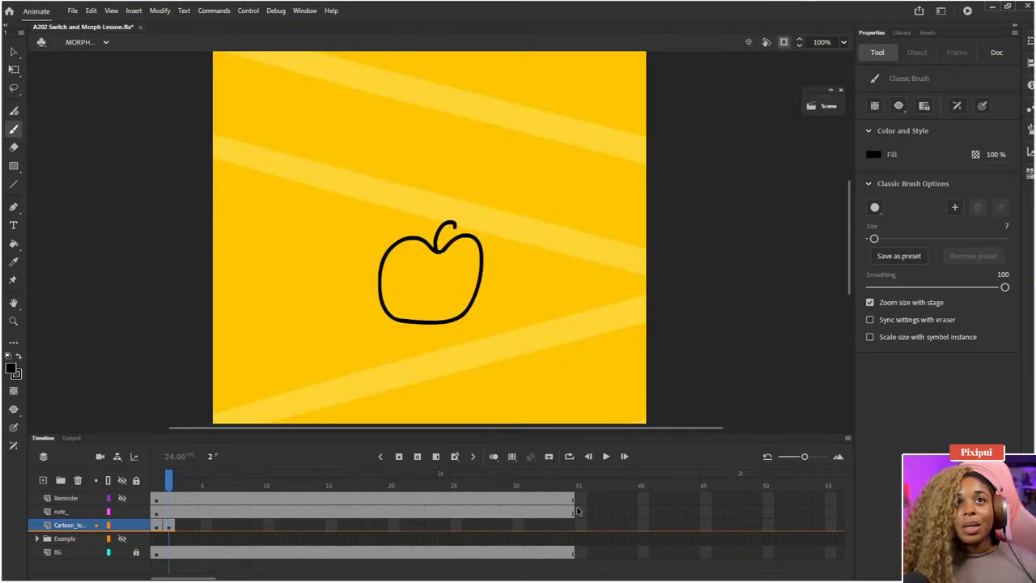
key("comma")
key("period")
key("comma")
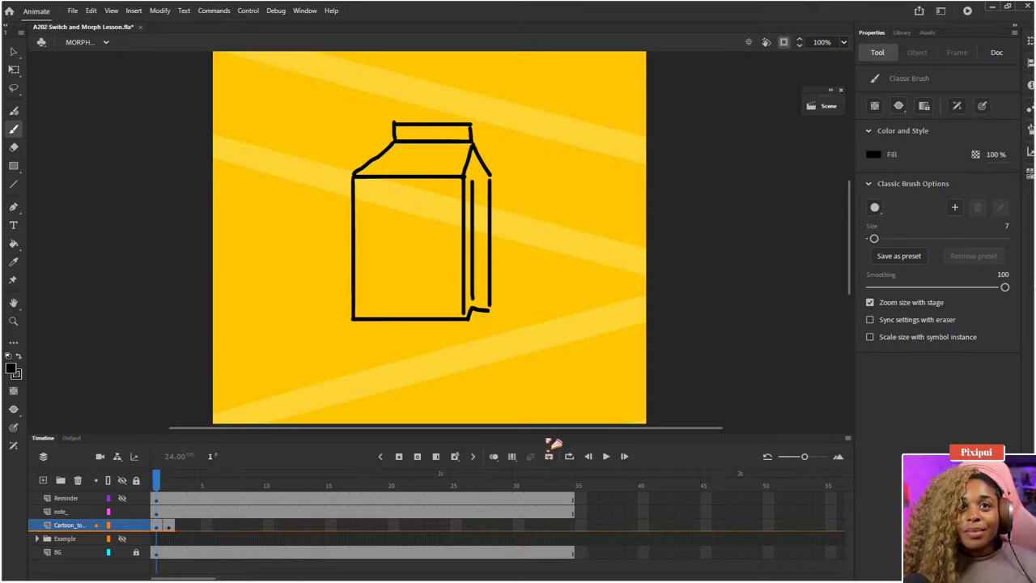
- Resize the timeline panel and undo a stray K1 scribble on the stage
left_click_drag(545, 433, 550, 482)
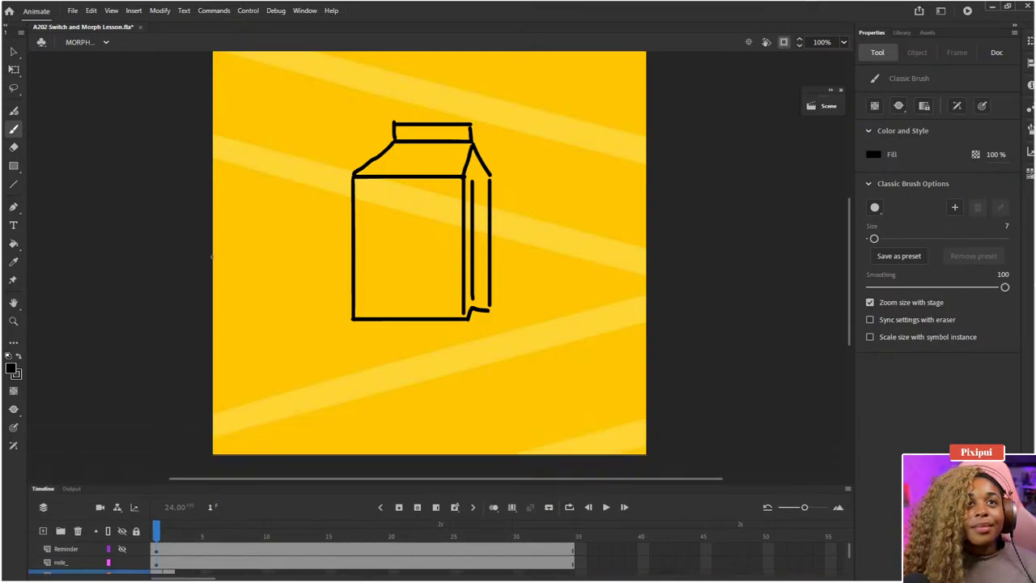
mouse_move(237, 481)
left_mouse_down()
mouse_move(238, 439)
mouse_move(257, 436)
left_mouse_up()
mouse_move(219, 353)
left_mouse_down()
mouse_move(219, 378)
mouse_move(234, 367)
mouse_move(241, 376)
left_mouse_up()
left_click_drag(231, 376, 257, 373)
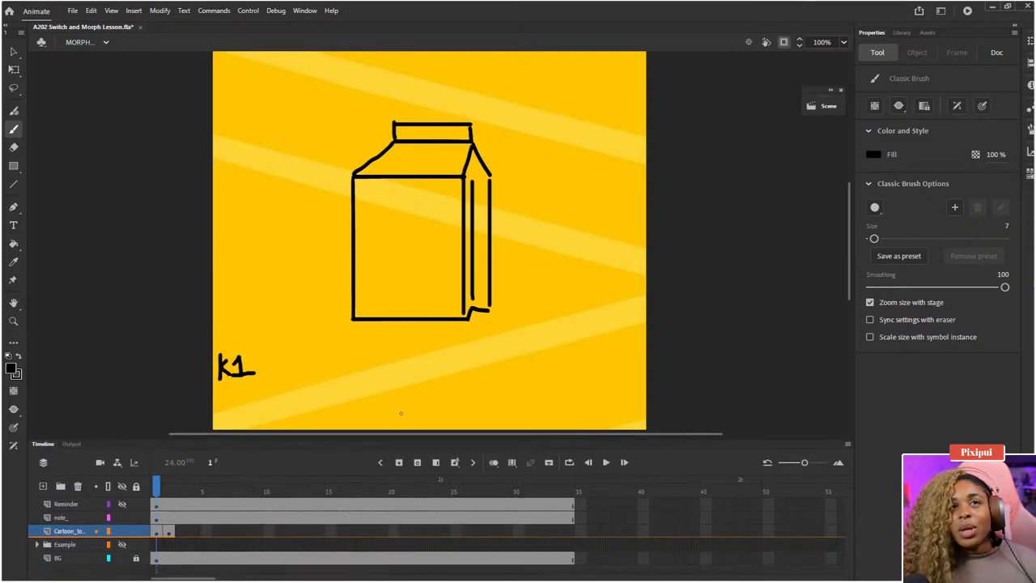
key("ctrl+z")
key("ctrl+z")
key("ctrl+z")
key("ctrl+z")
key("ctrl+z")
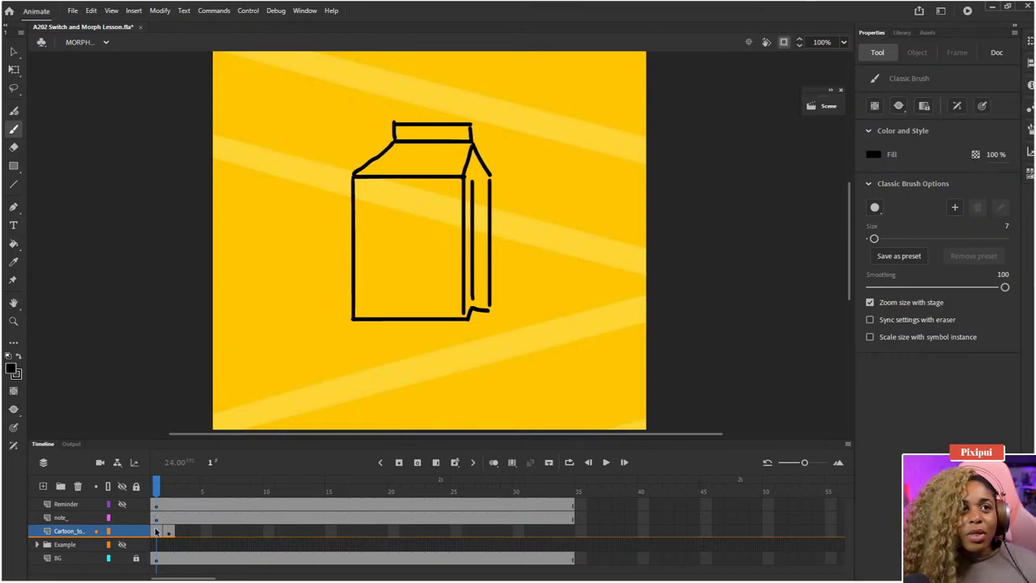
- Label the carton frame k1 and the apple frame k2
left_click(156, 530)
left_click(915, 154)
type("k1")
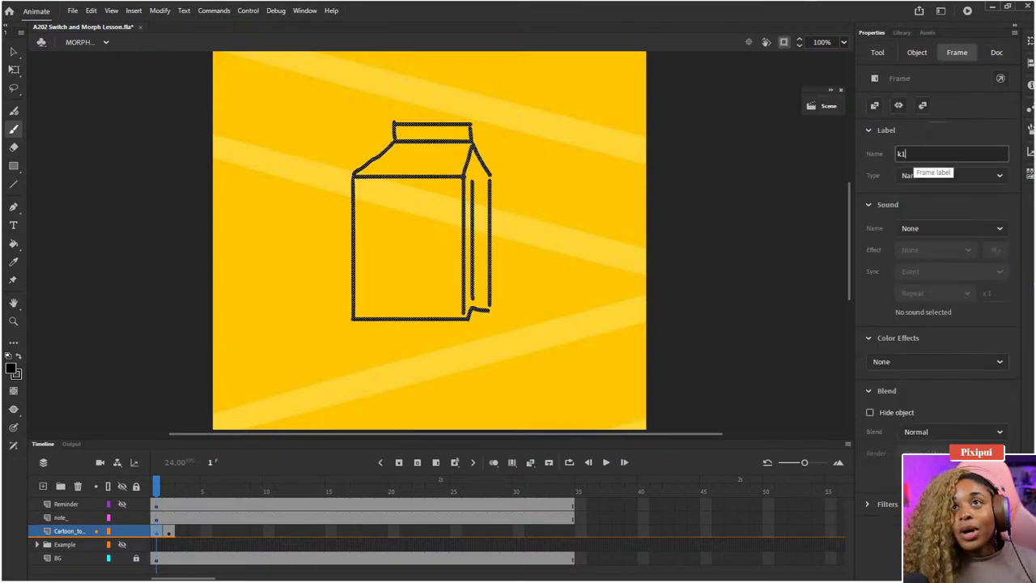
key("Return")
key("period")
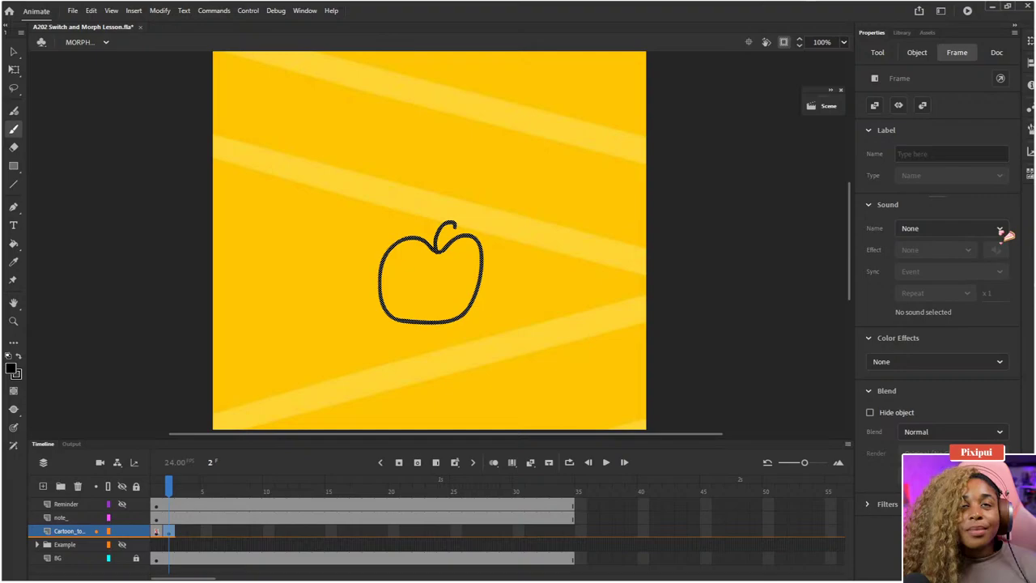
left_click(954, 156)
type("k2")
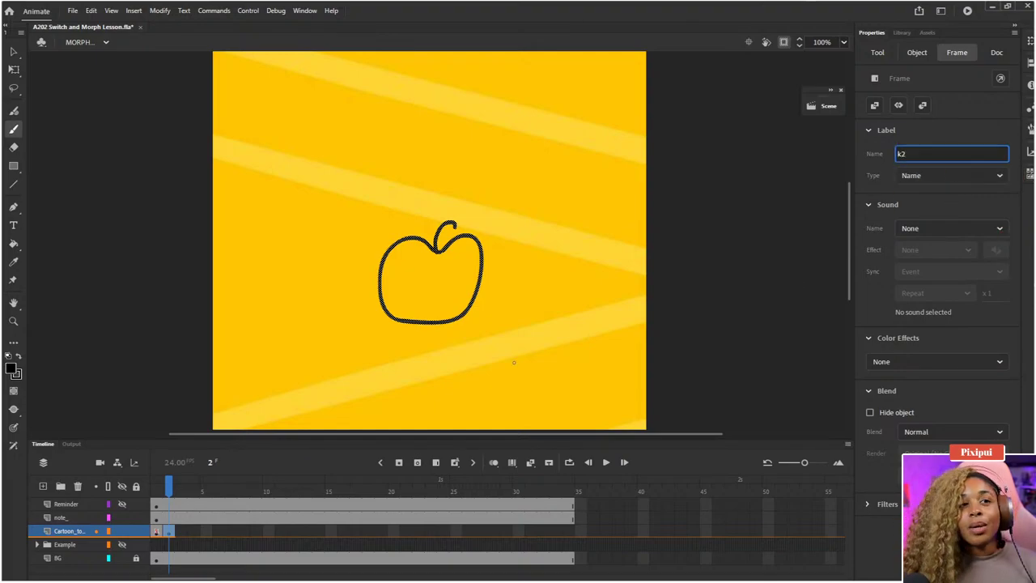
- Move the apple keyframe from frame 2 to frame 4 and view frame 3
left_click(158, 531)
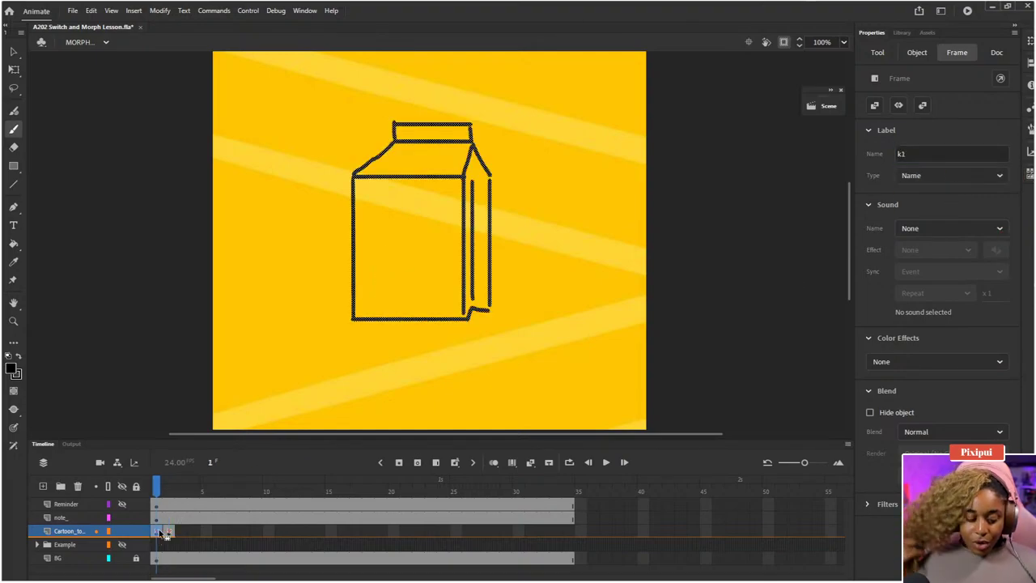
left_click_drag(166, 534, 195, 533)
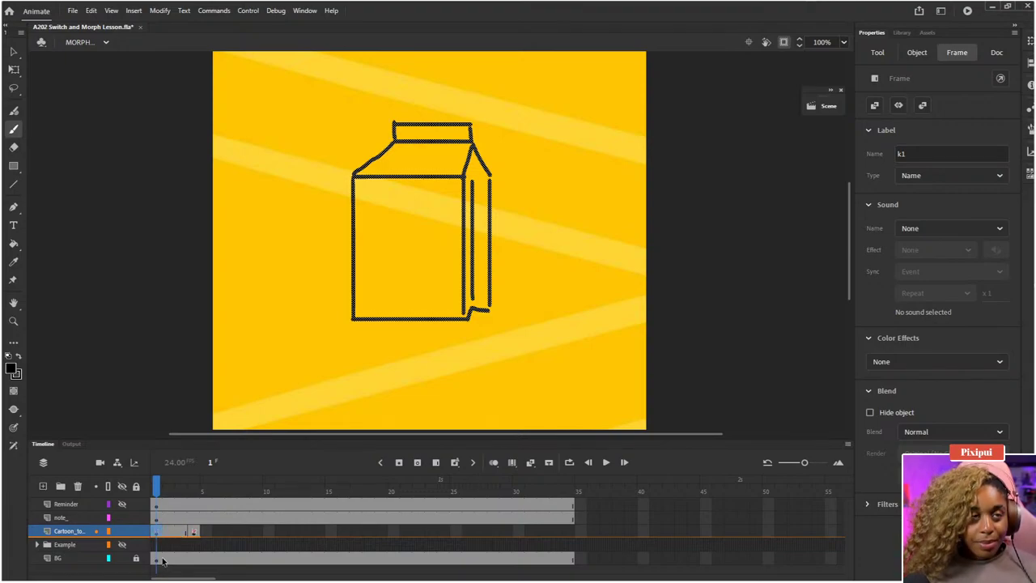
left_click(185, 533)
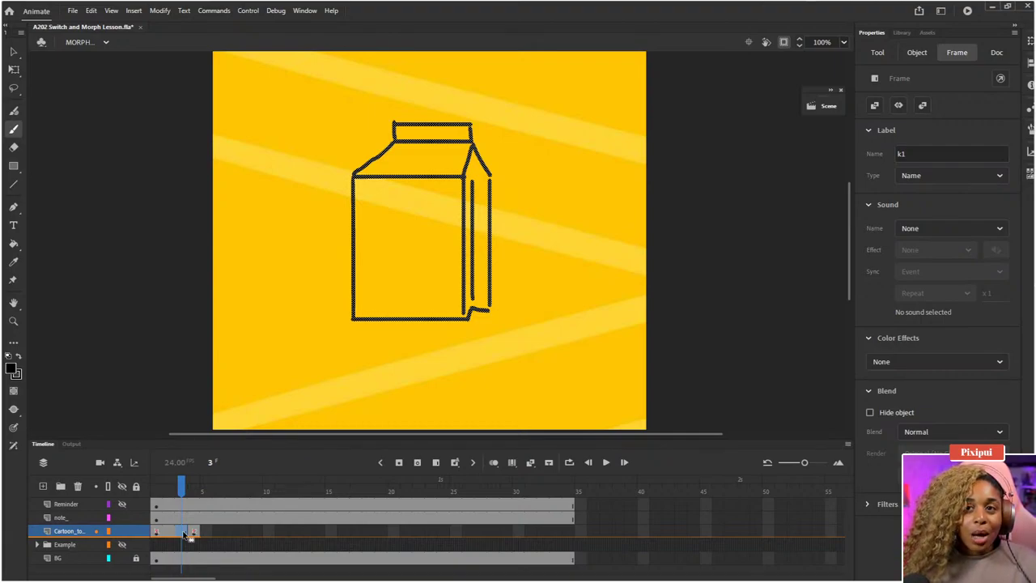
key("alt+Tab")
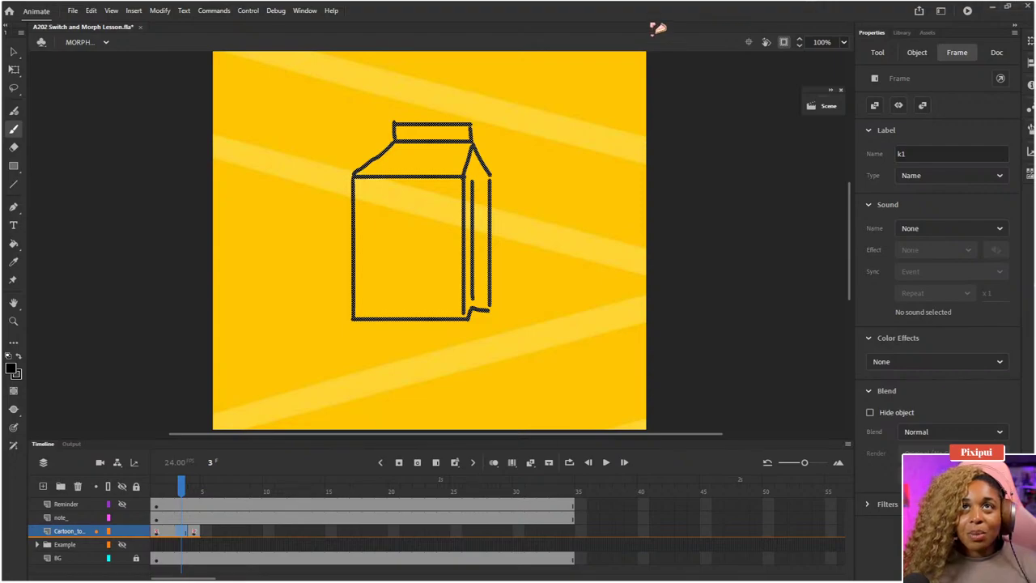
left_click(187, 544)
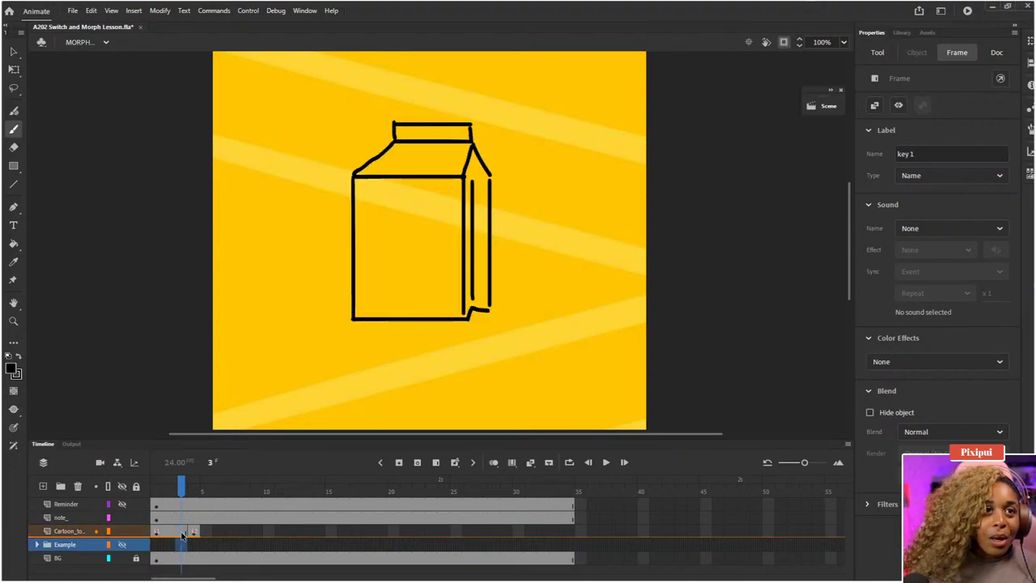
left_click(187, 530)
left_click(187, 547)
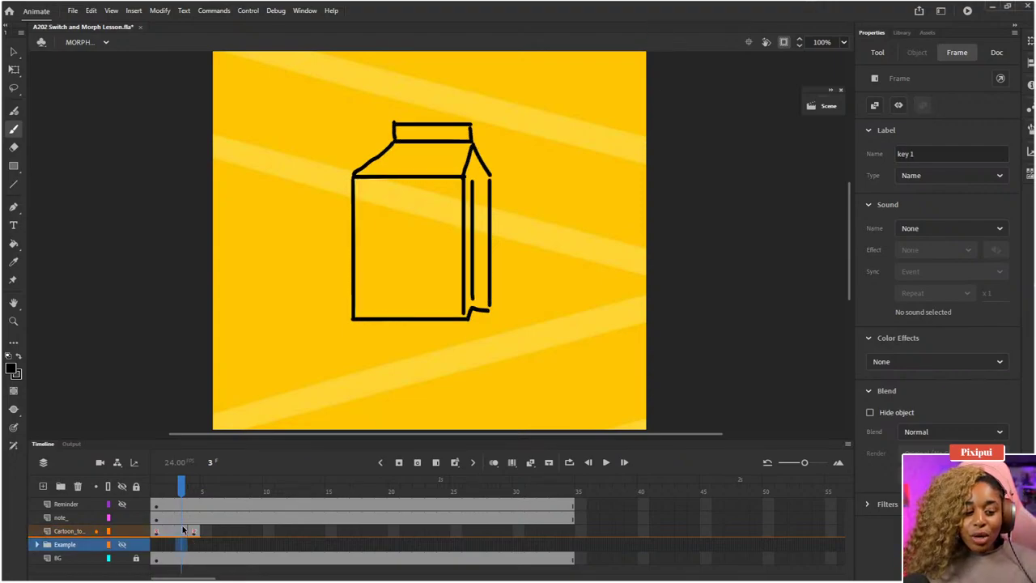
left_click(185, 531)
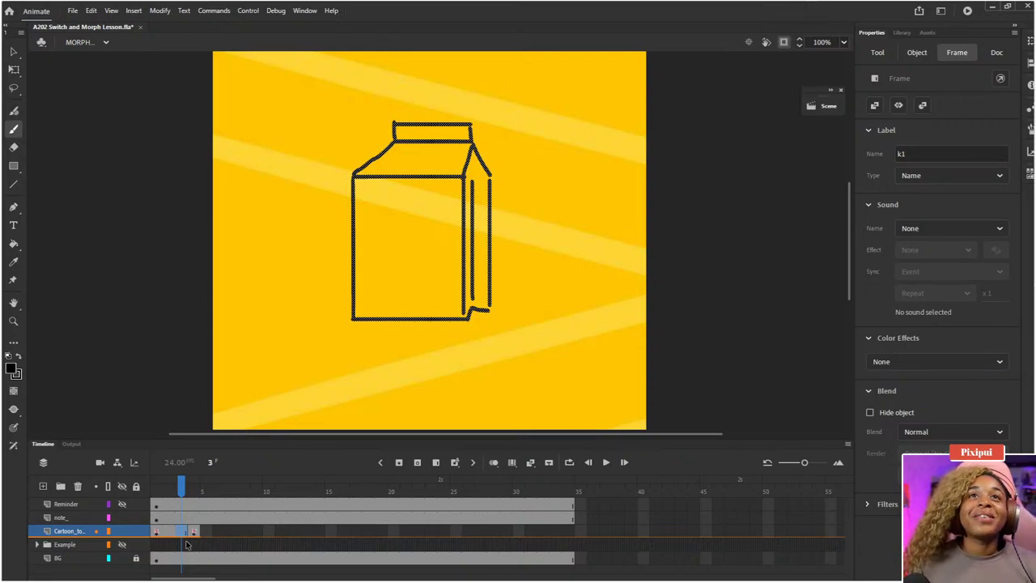
left_click(159, 533)
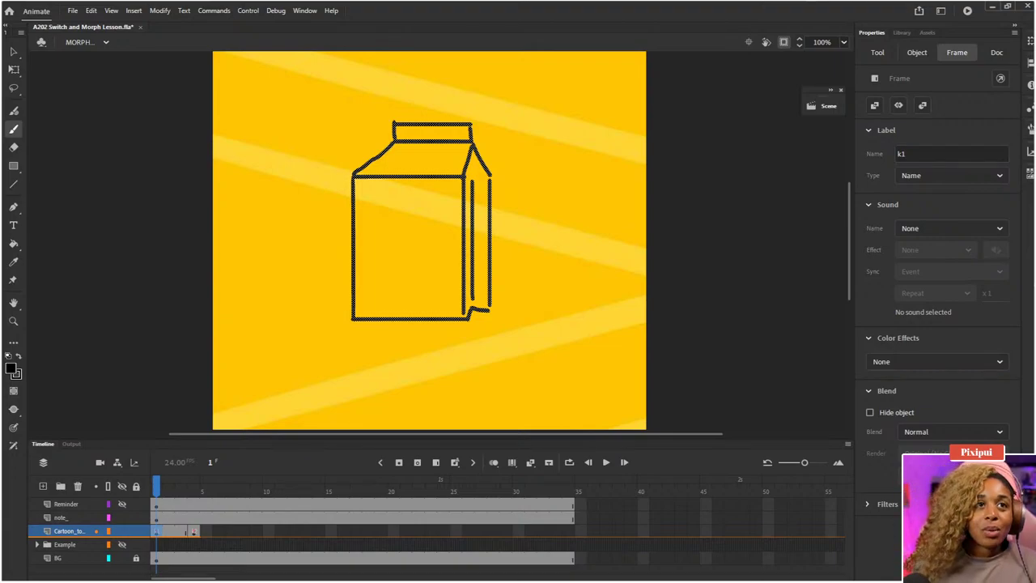
left_click(183, 531)
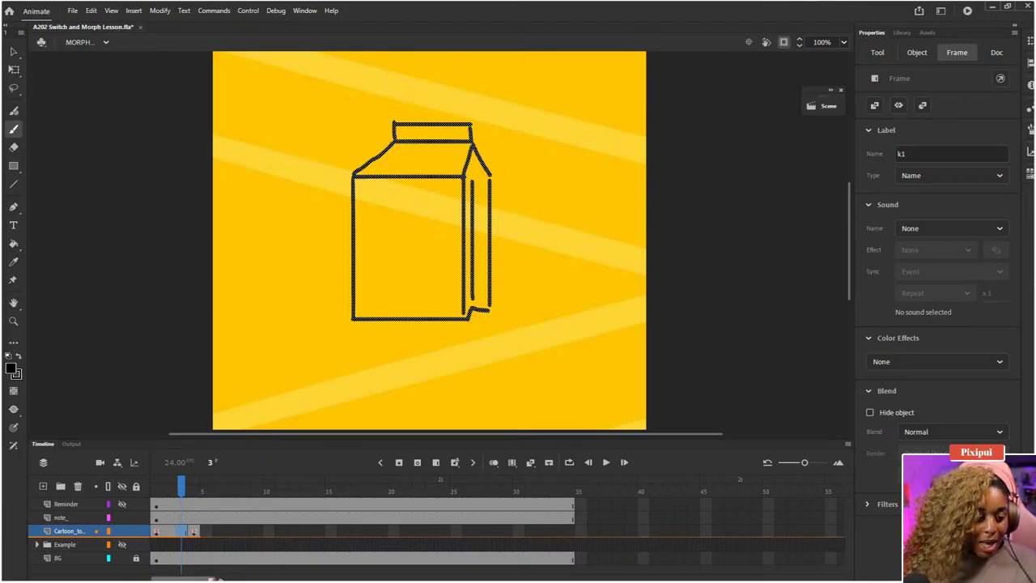
- Check the drawings on frames 1, 2, 4 and 5 of the cartoon layer
left_click(158, 531)
left_click(206, 532)
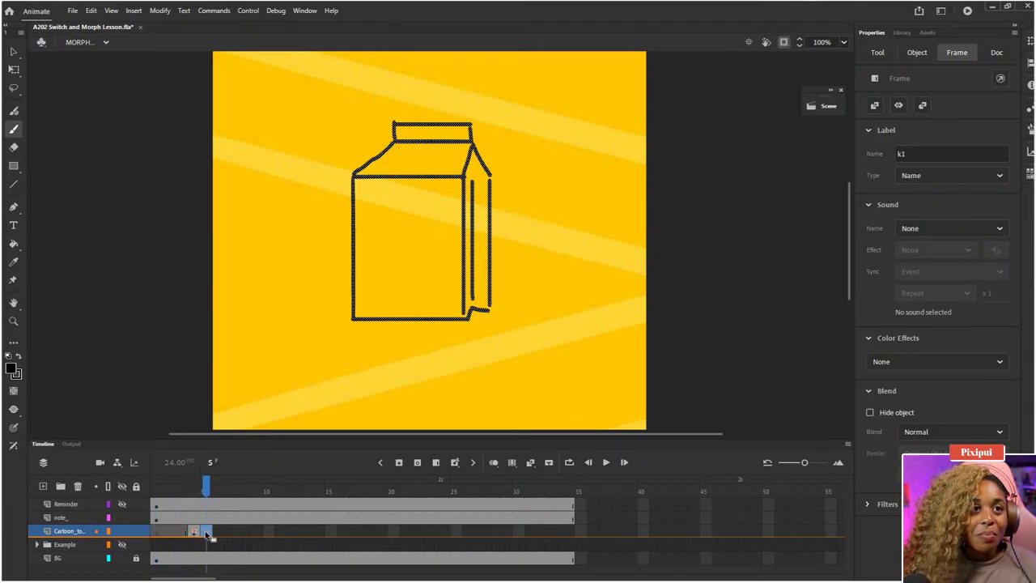
left_click(193, 532)
left_click(157, 532)
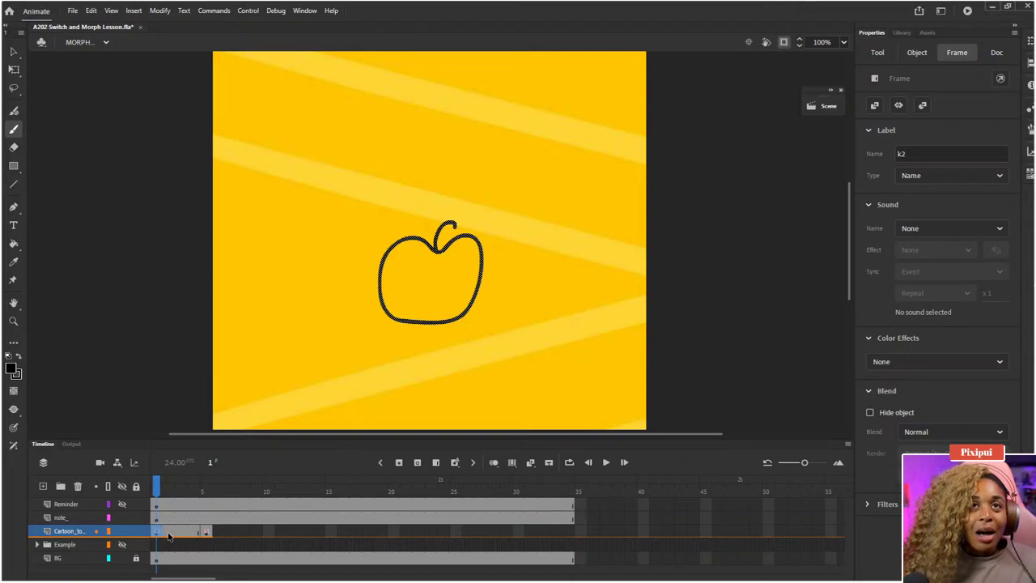
left_click(195, 534)
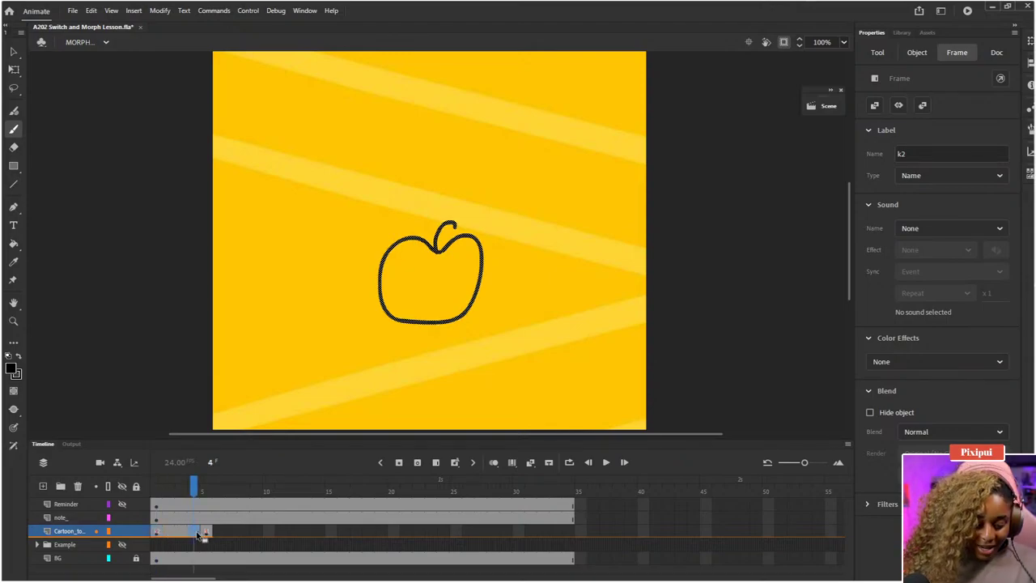
left_click(197, 535)
left_click(173, 534)
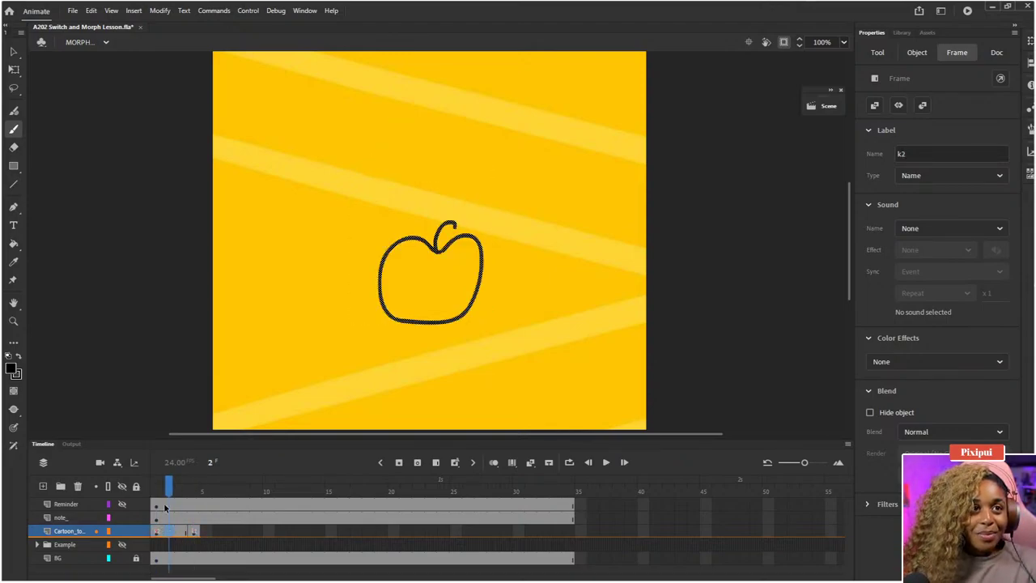
left_click(172, 492)
left_click(157, 491)
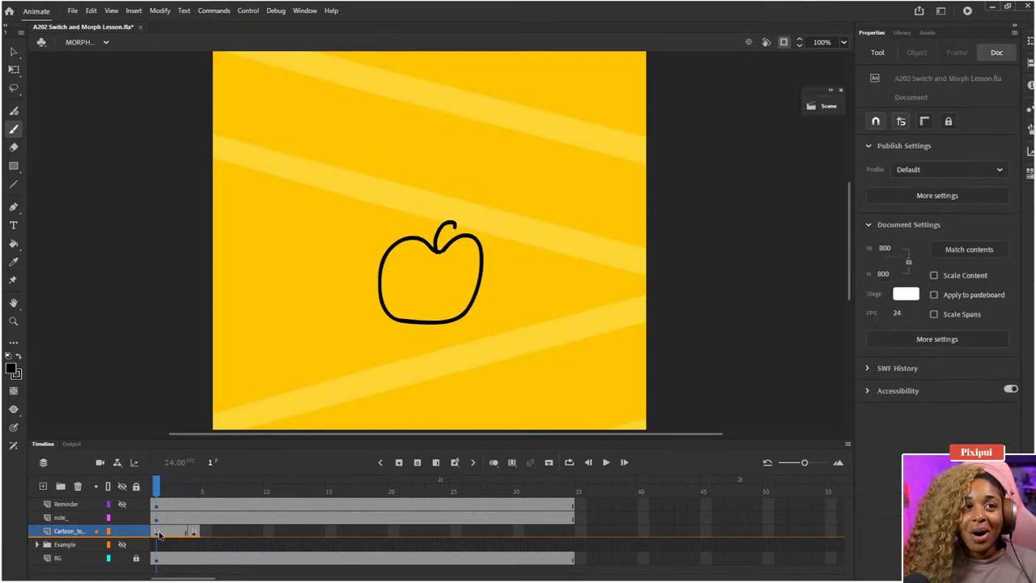
- Relabel frame 1 as k1 and frame 4 as k2
left_click(158, 535)
left_click(906, 154)
type("k1")
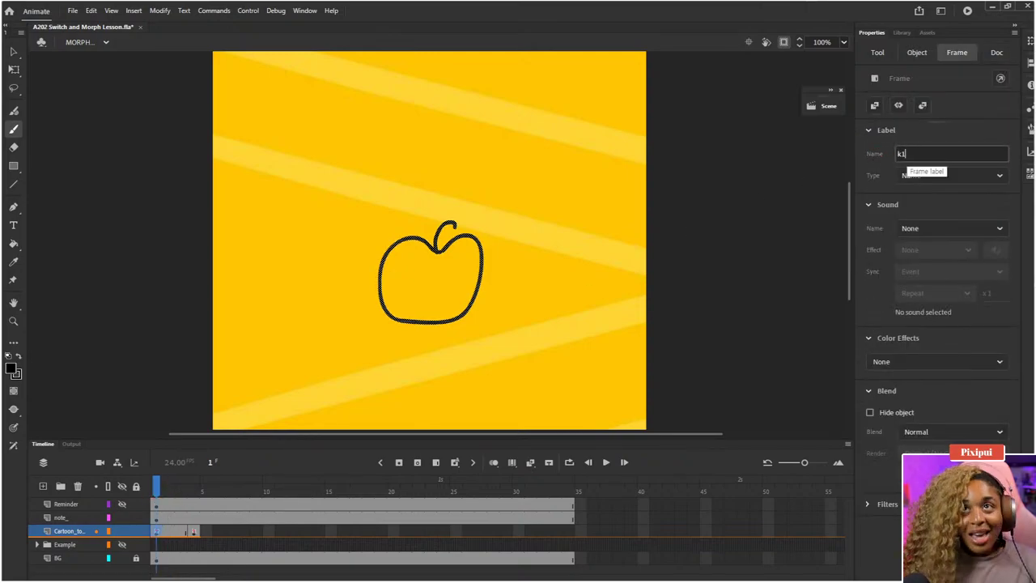
left_click(193, 531)
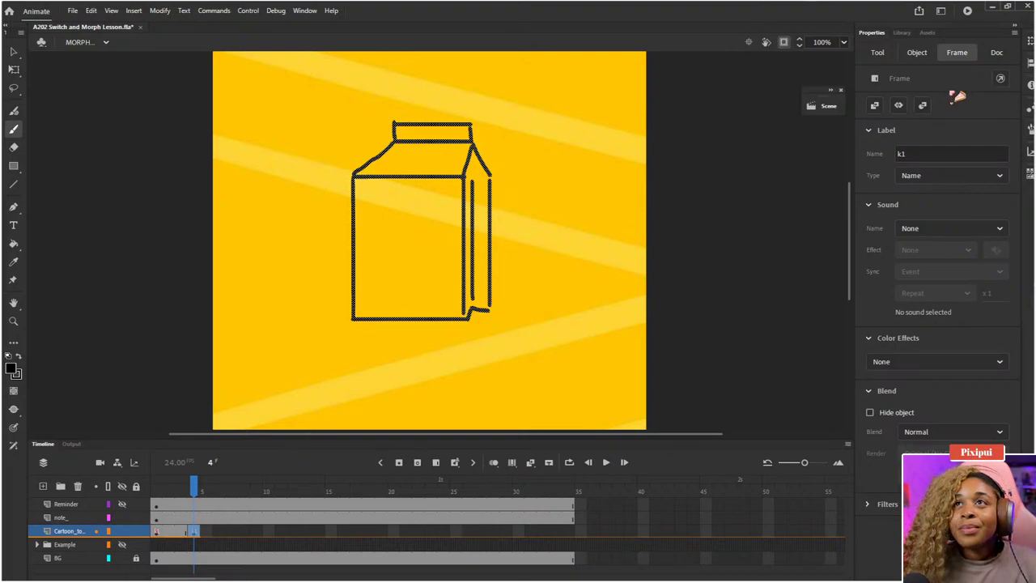
left_click(922, 154)
key("BackSpace")
type("2")
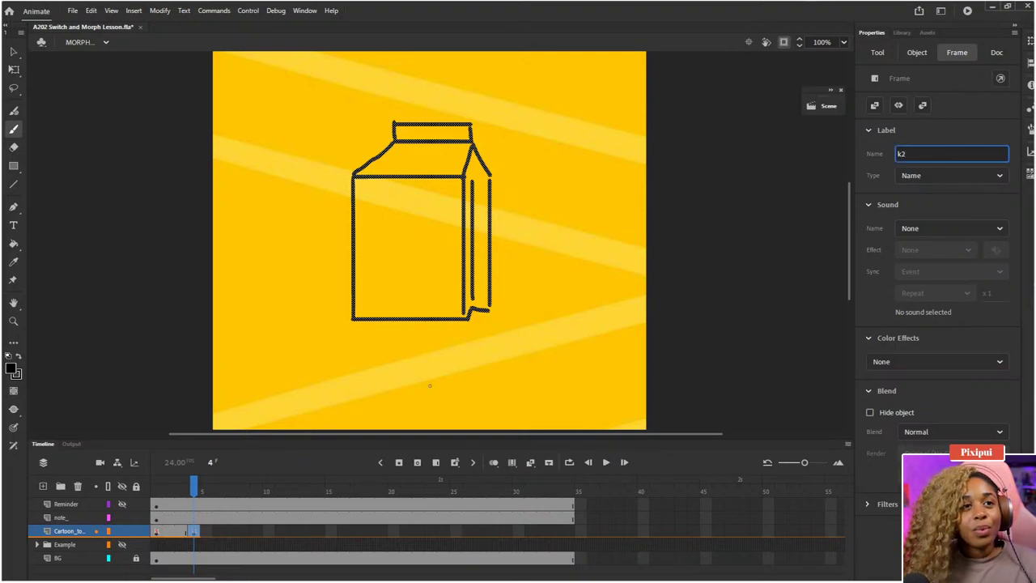
- On frame 3, enable onion skinning through frame 5 and nudge the apple left to X 282.5
left_click(157, 532)
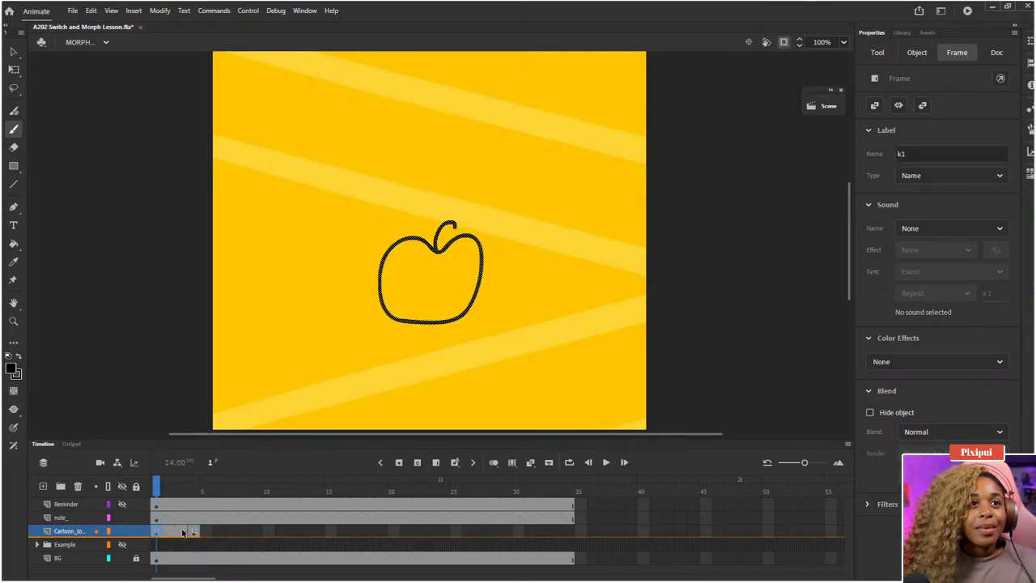
left_click(184, 492)
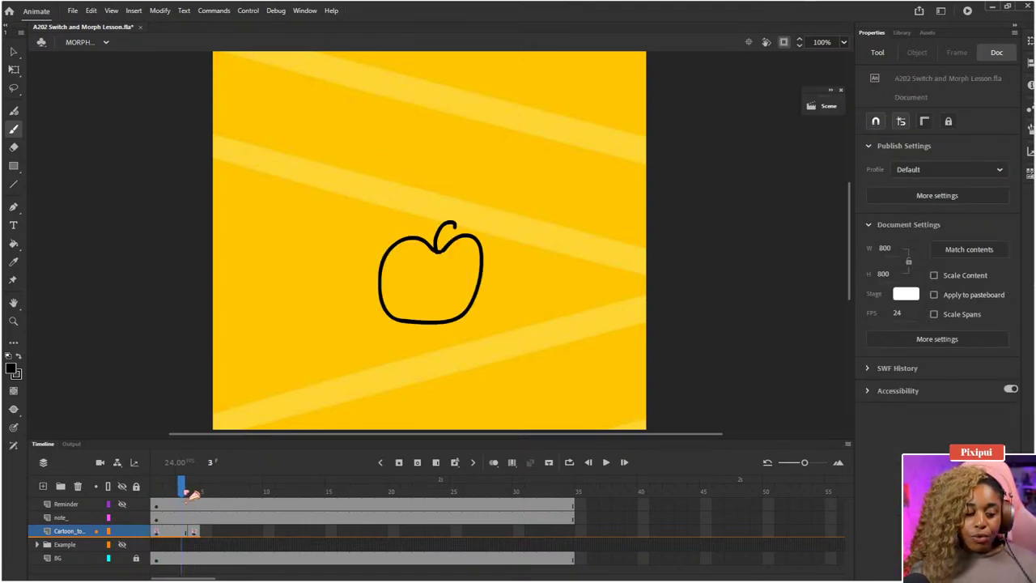
left_click(493, 462)
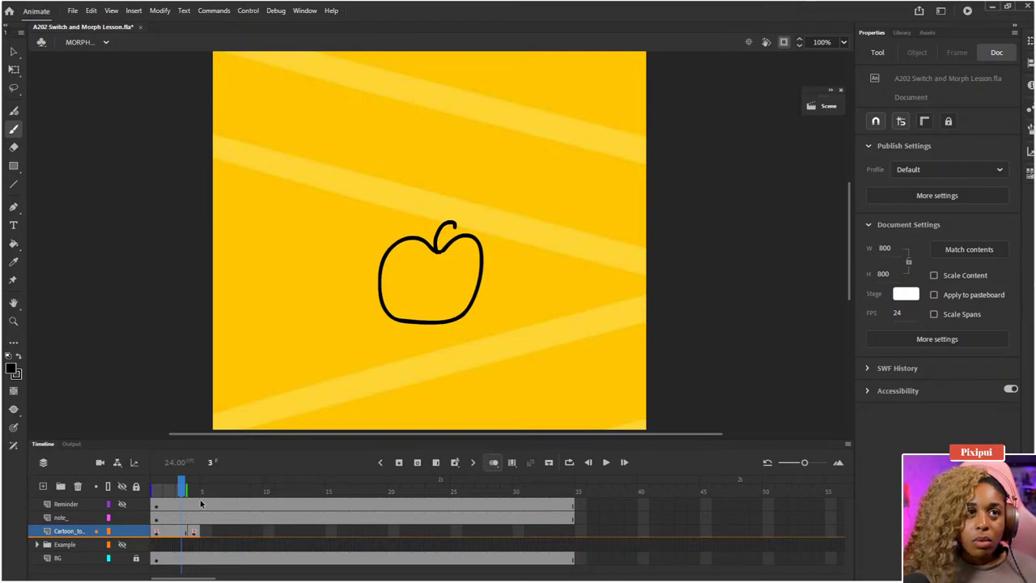
left_click_drag(184, 486, 199, 486)
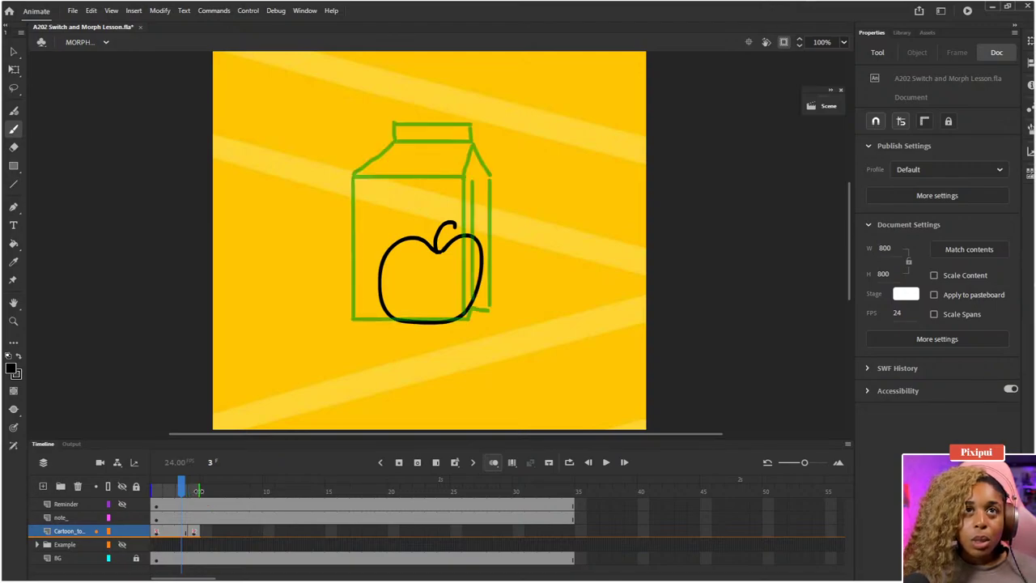
left_click(181, 530)
key("q")
key("Left")
key("Left")
key("Left")
key("Left")
key("Left")
key("Left")
key("Left")
key("Left")
key("Left")
key("Left")
key("Left")
key("Left")
key("Left")
key("Left")
key("Left")
key("Left")
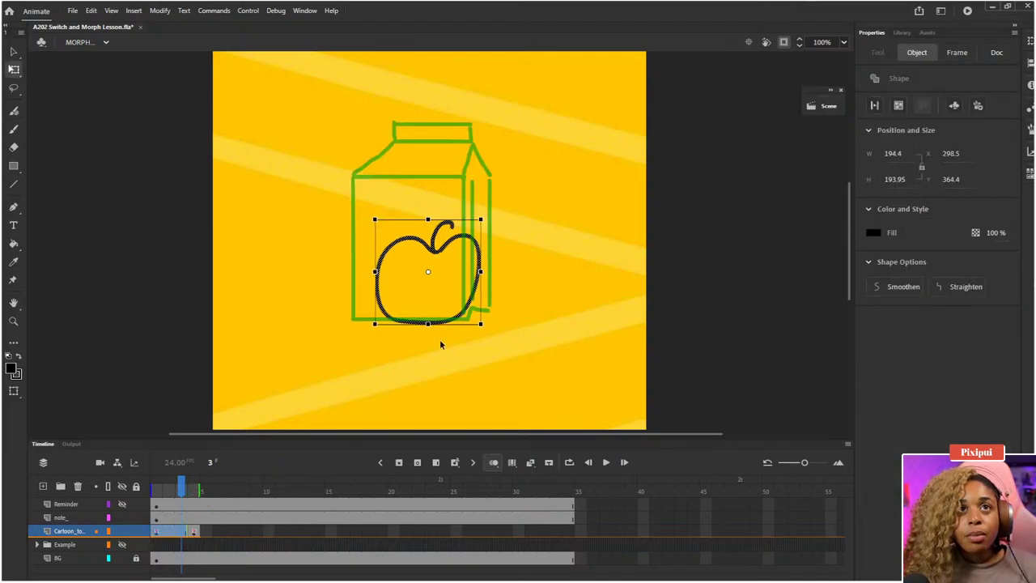
key("Left")
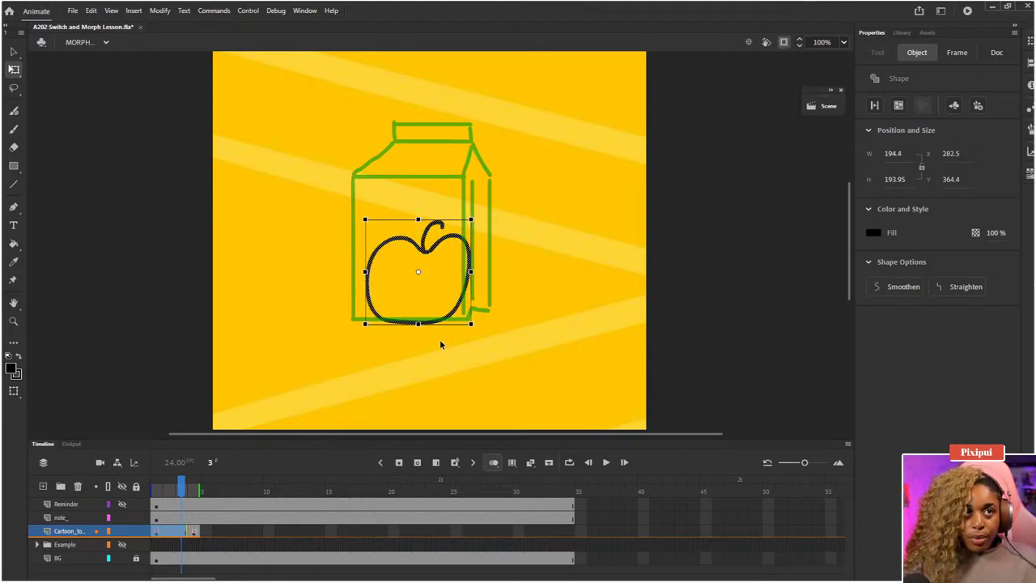
left_click(231, 530)
- Delete only the Reminder layer, restoring note_ after deleting both by mistake
left_click(183, 530)
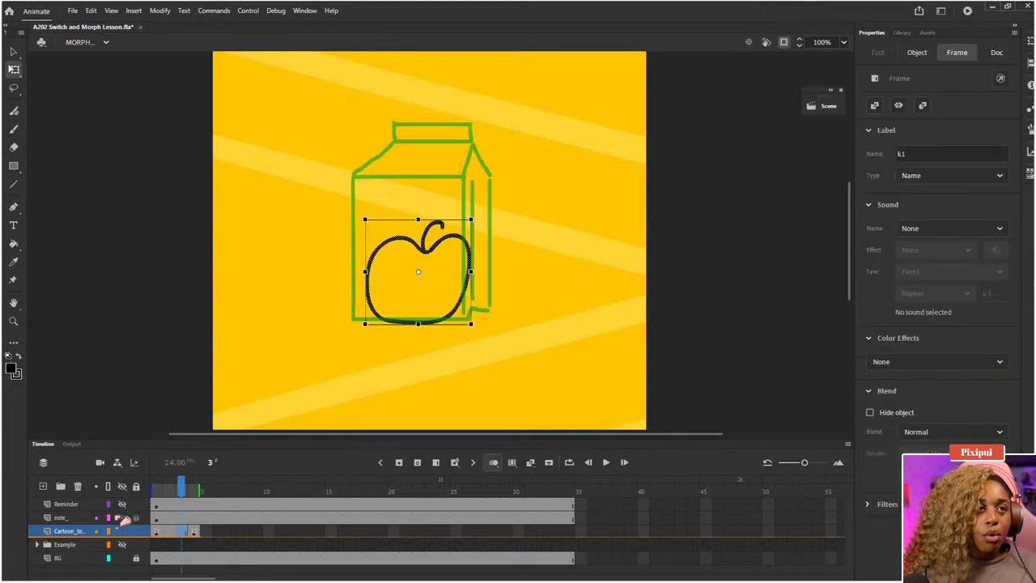
left_click(78, 520)
left_click(80, 486)
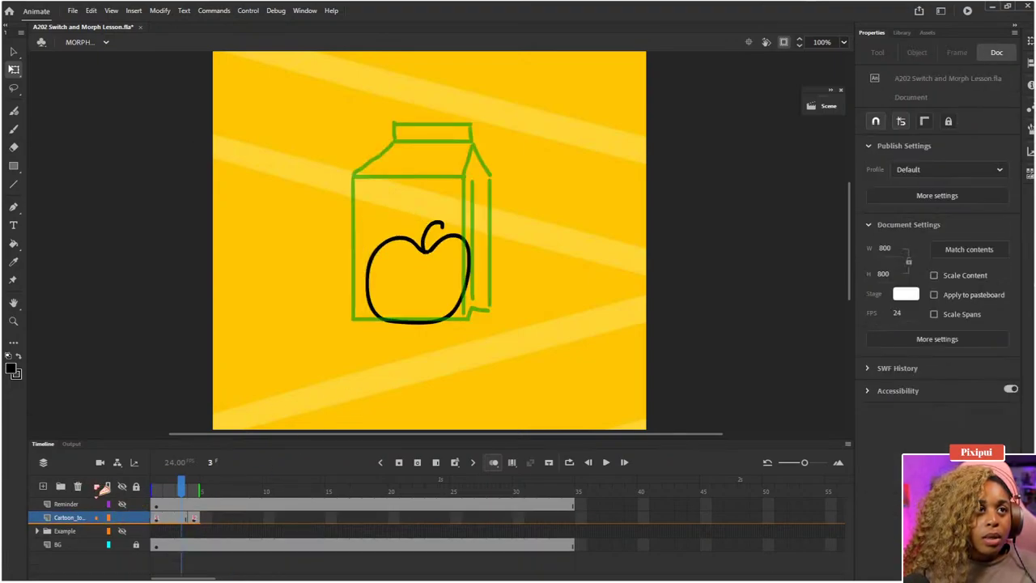
left_click(76, 504)
left_click(77, 486)
key("ctrl+z")
key("ctrl+z")
key("ctrl+z")
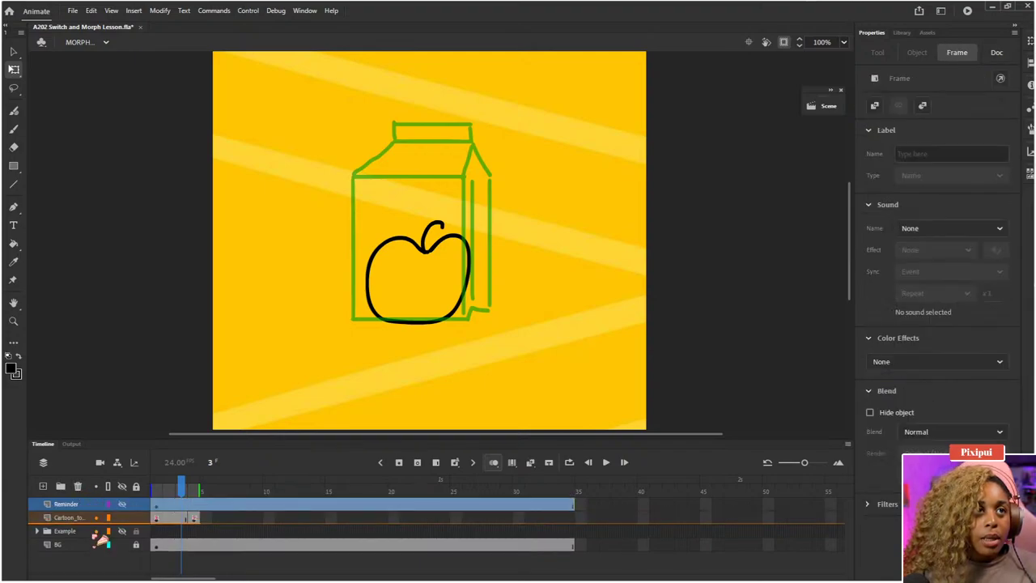
left_click(78, 485)
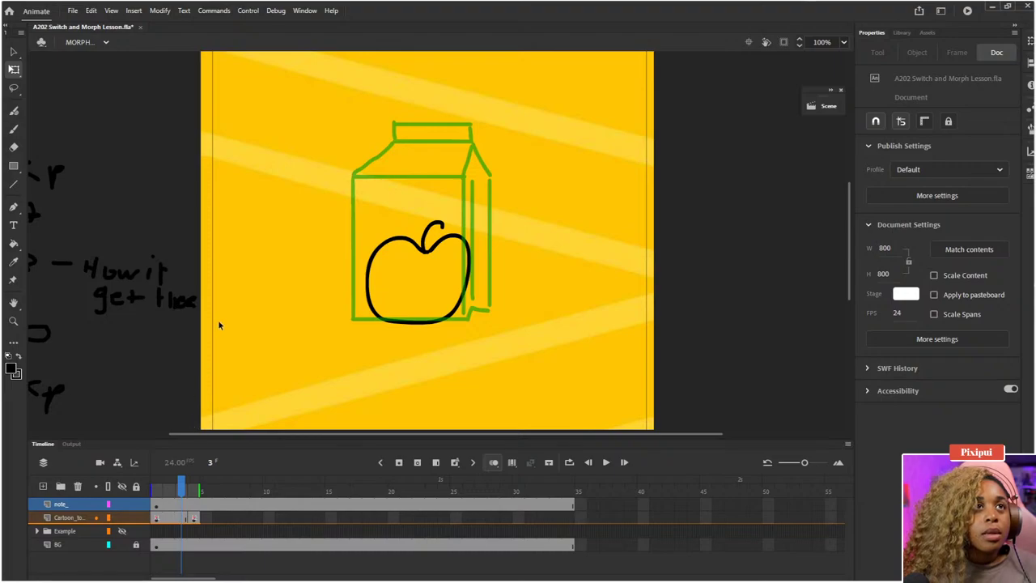
- Pan the stage and turn on Clip content outside stage
left_click_drag(217, 320, 305, 294)
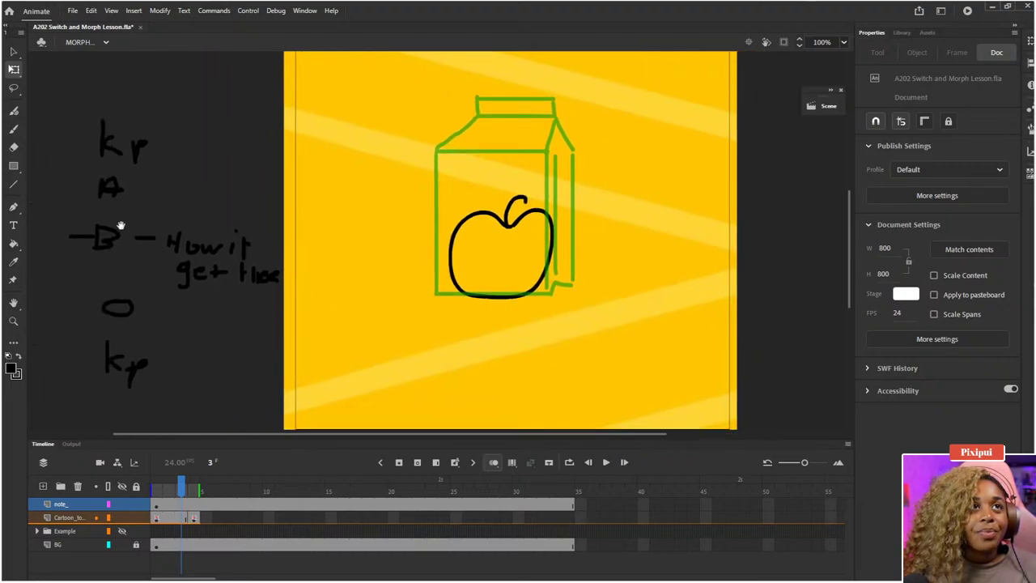
left_click_drag(121, 225, 106, 218)
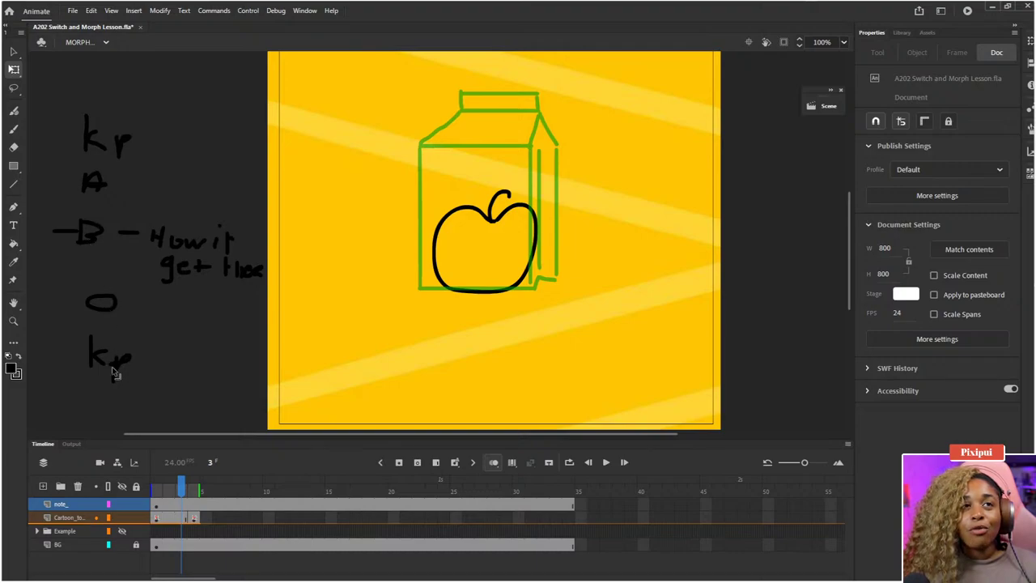
left_click_drag(173, 366, 154, 369)
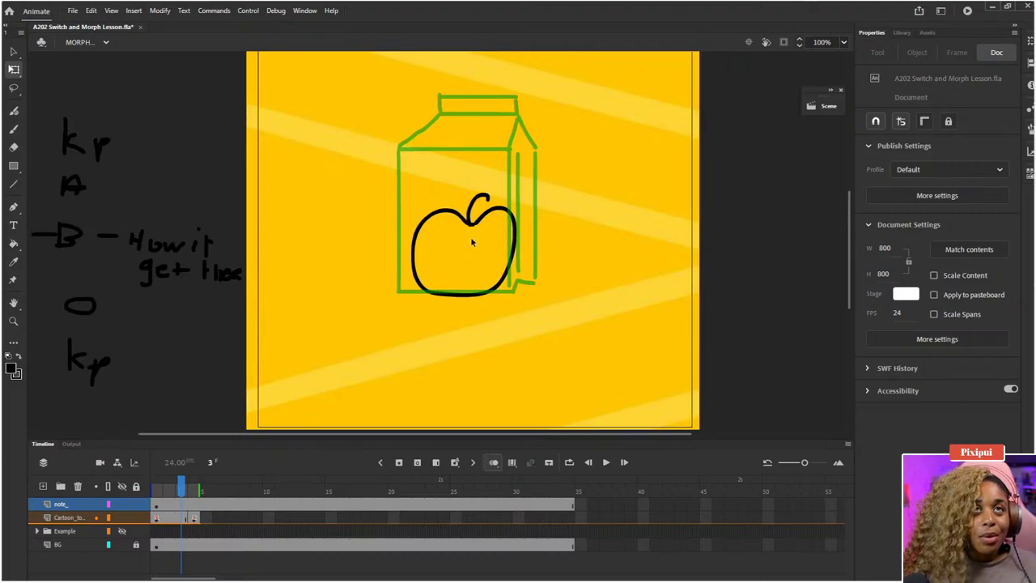
left_click(784, 41)
left_click_drag(439, 316, 417, 317)
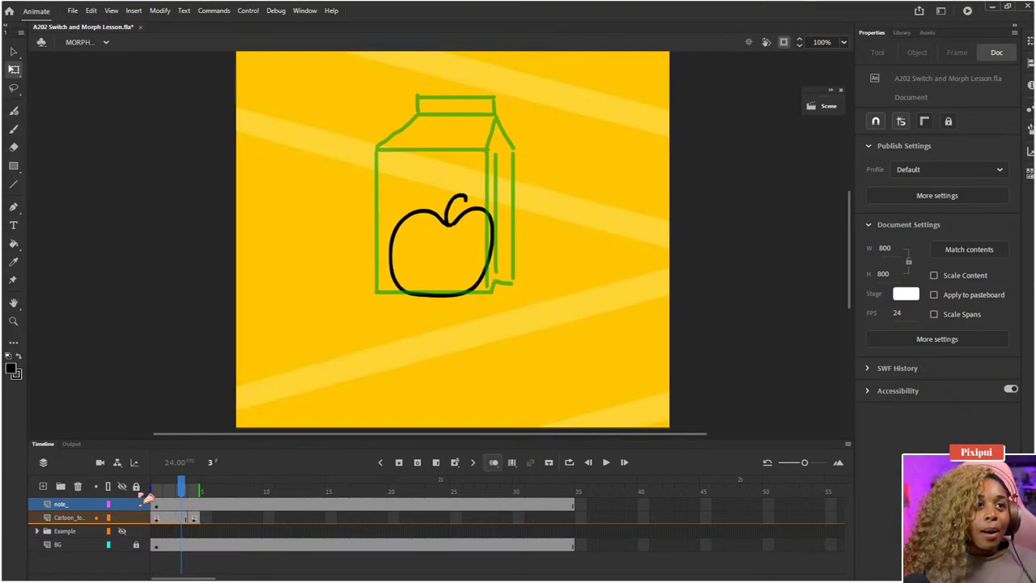
- Add a new Layer_5 above the cartoon layer and set the brush colour to pink-red
left_click(73, 518)
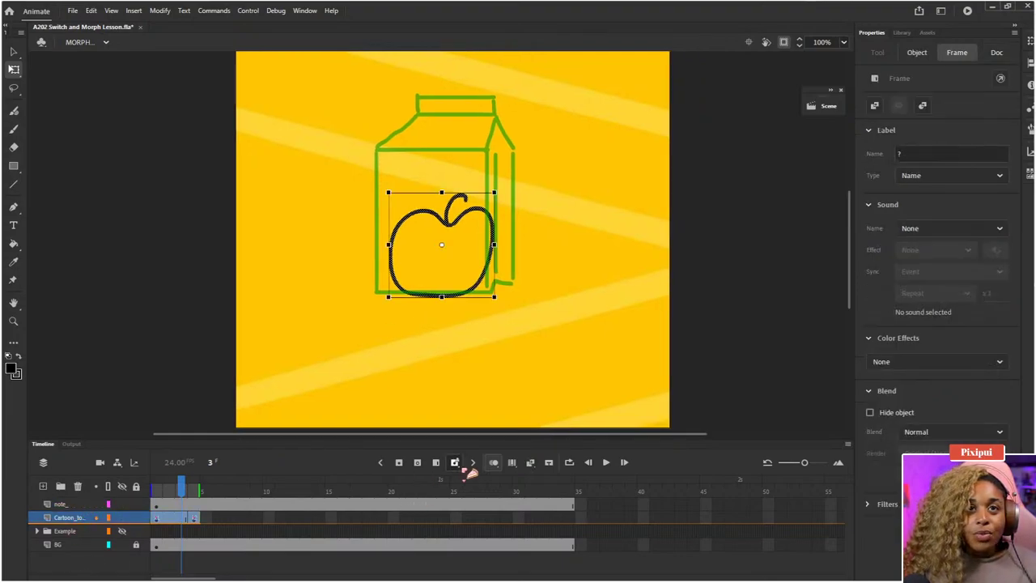
left_click(20, 131)
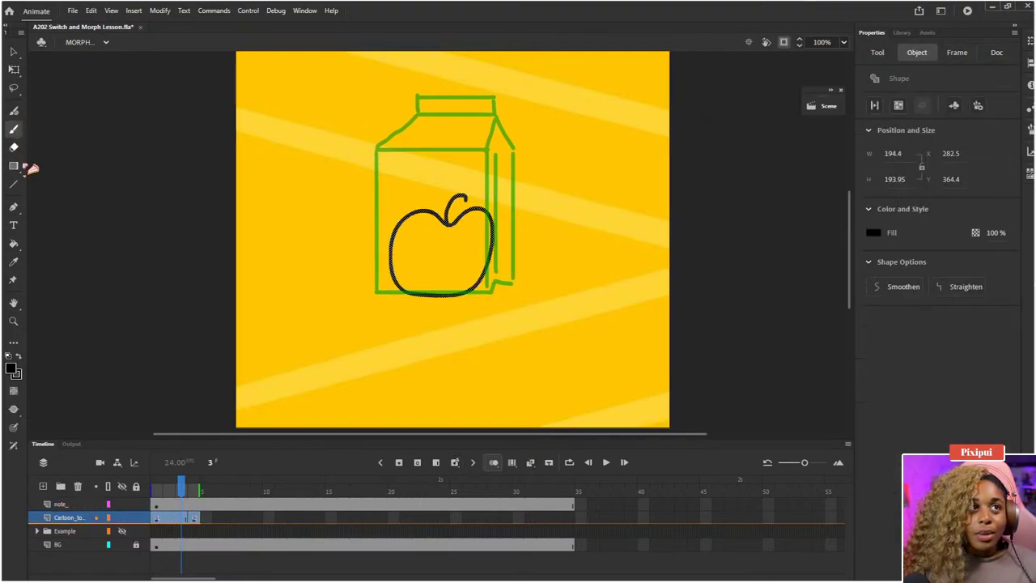
left_click(81, 517)
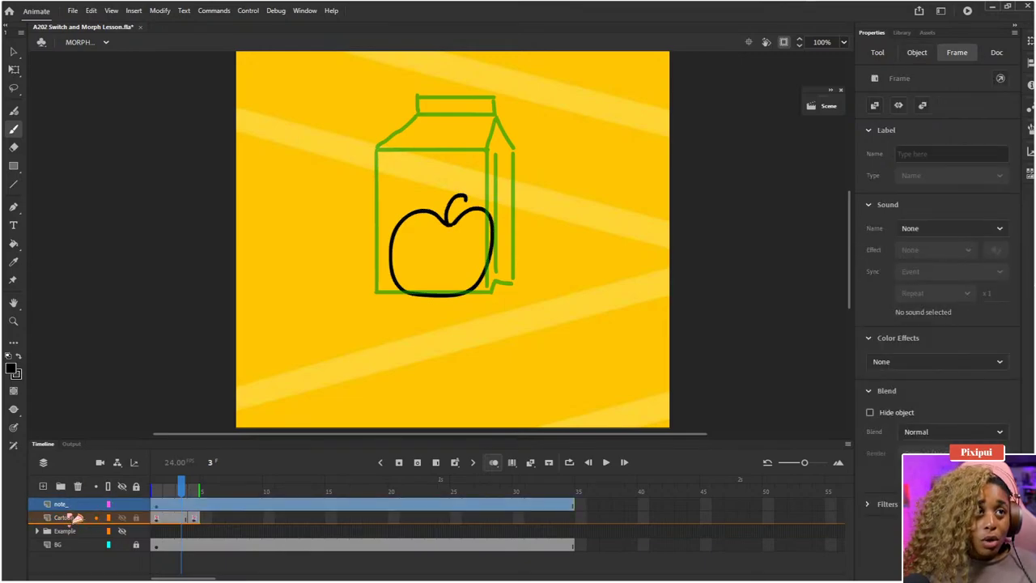
left_click(43, 486)
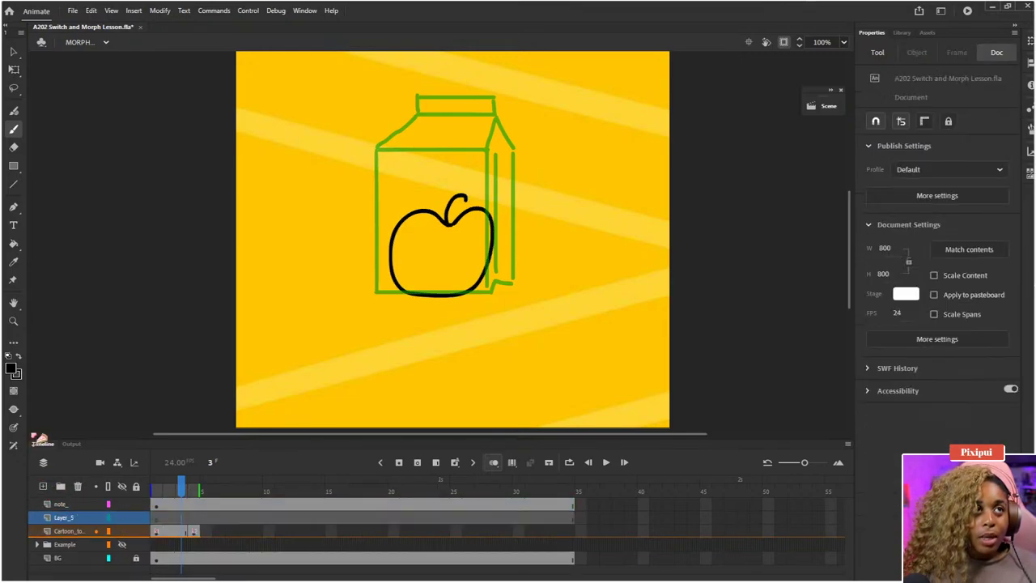
left_click(12, 369)
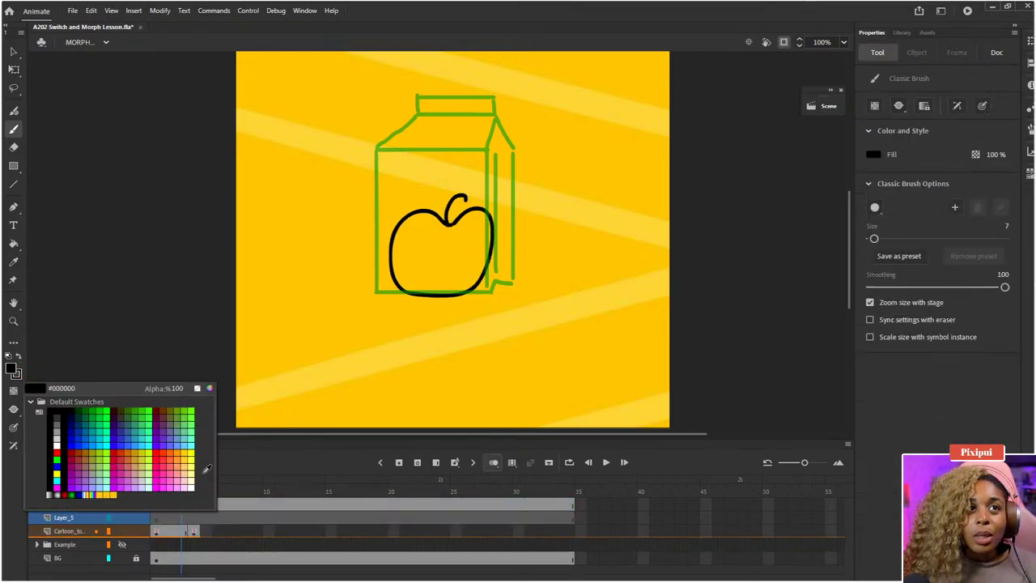
left_click(163, 467)
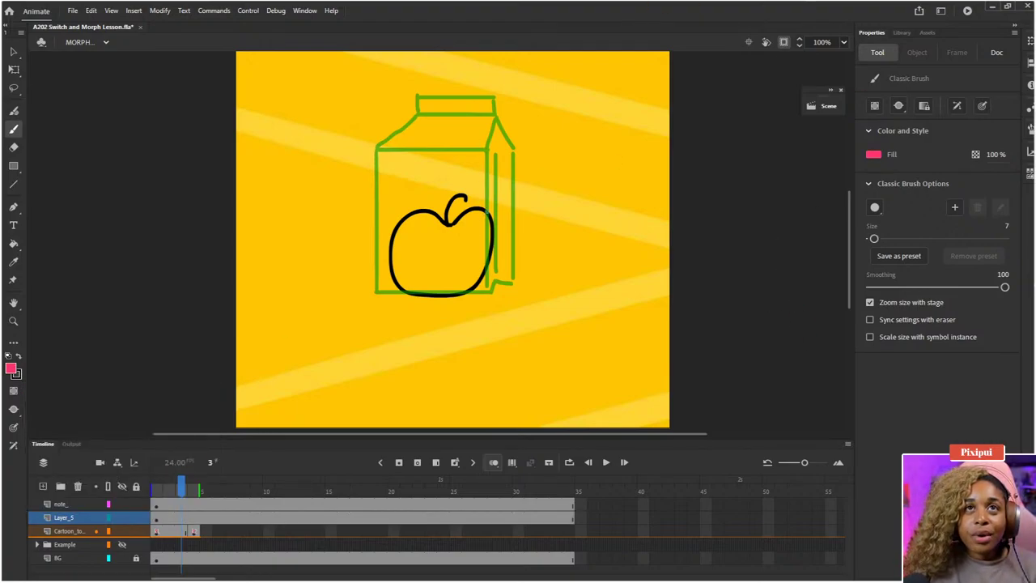
- Sketch pink direction arrows around and through the apple, then undo them all
left_click_drag(489, 204, 500, 193)
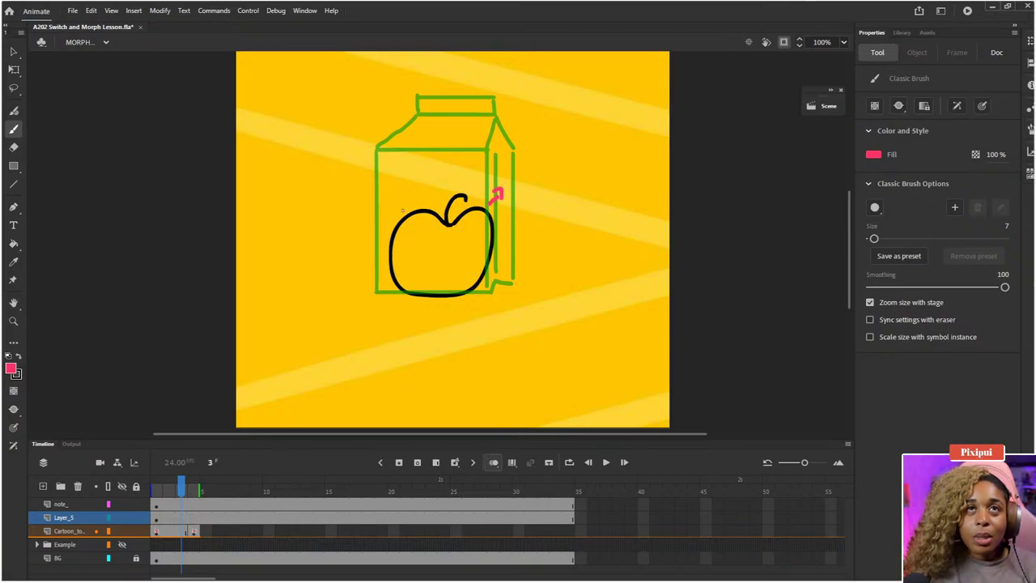
left_click_drag(399, 212, 385, 202)
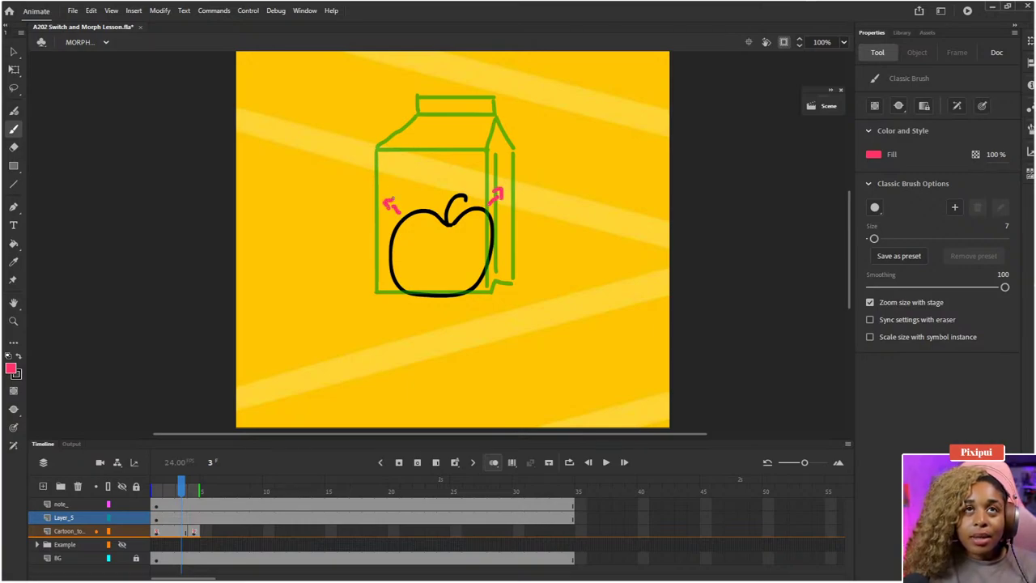
mouse_move(390, 288)
left_mouse_down()
mouse_move(375, 299)
mouse_move(385, 302)
left_mouse_up()
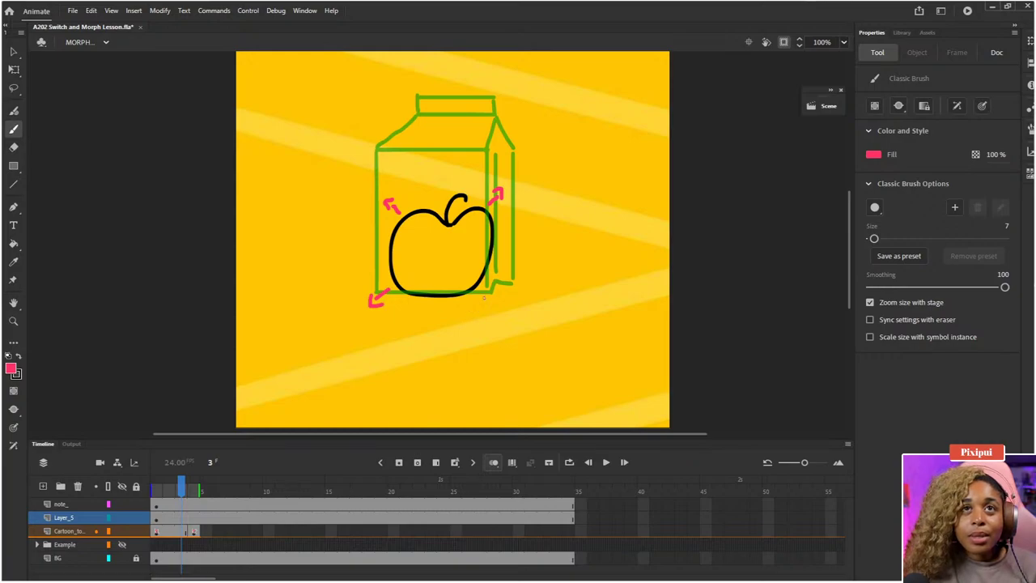
left_click_drag(486, 292, 495, 308)
mouse_move(444, 257)
left_mouse_down()
mouse_move(445, 229)
mouse_move(455, 251)
left_mouse_up()
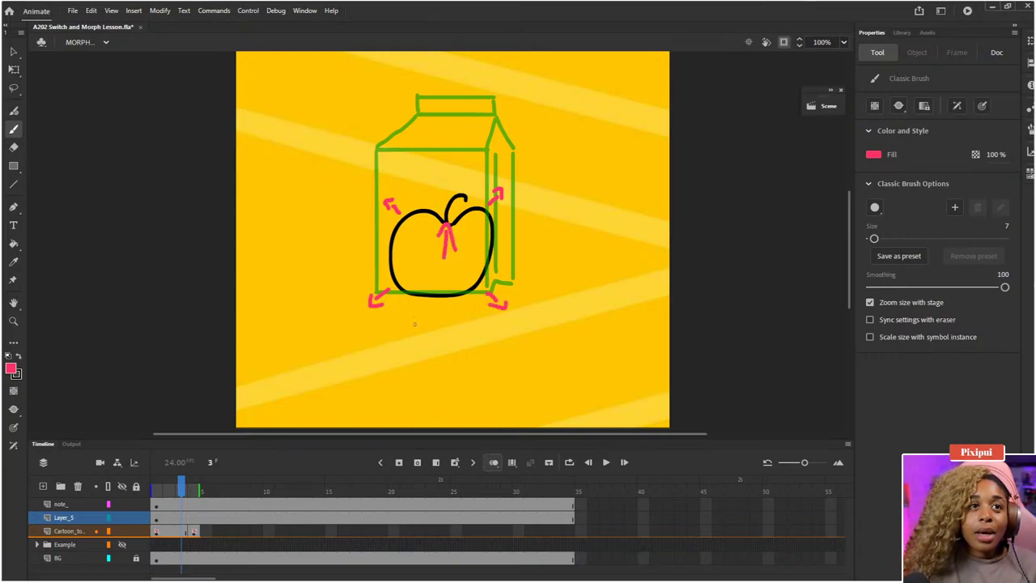
left_click(182, 518)
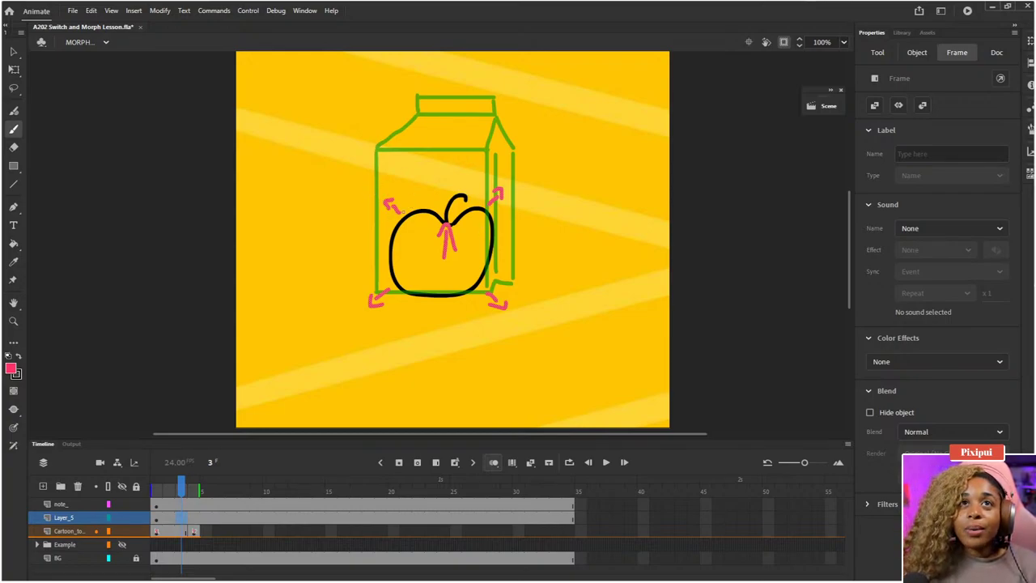
mouse_move(432, 249)
left_mouse_down()
mouse_move(440, 263)
mouse_move(404, 247)
mouse_move(414, 233)
left_mouse_up()
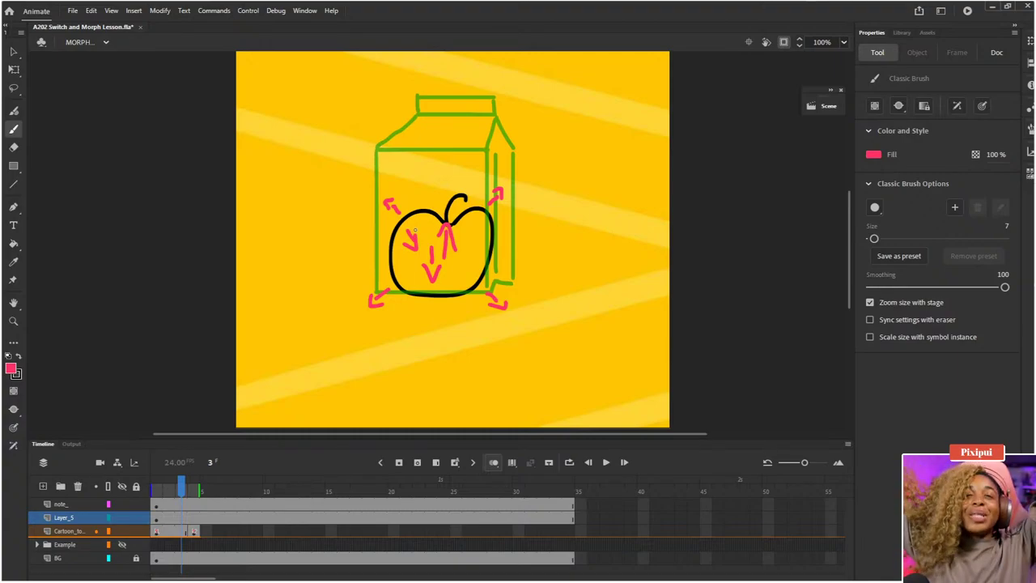
key("ctrl+z")
key("ctrl+z")
key("ctrl+z")
key("ctrl+z")
key("ctrl+z")
key("ctrl+z")
key("ctrl+z")
key("ctrl+z")
key("ctrl+z")
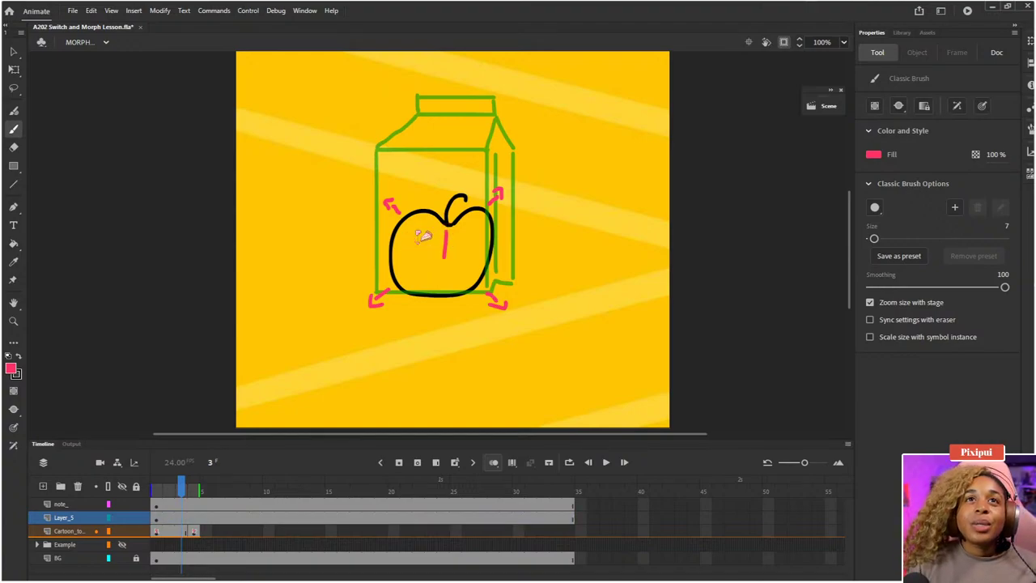
key("ctrl+z")
key("ctrl+z")
key("ctrl+z")
key("ctrl+z")
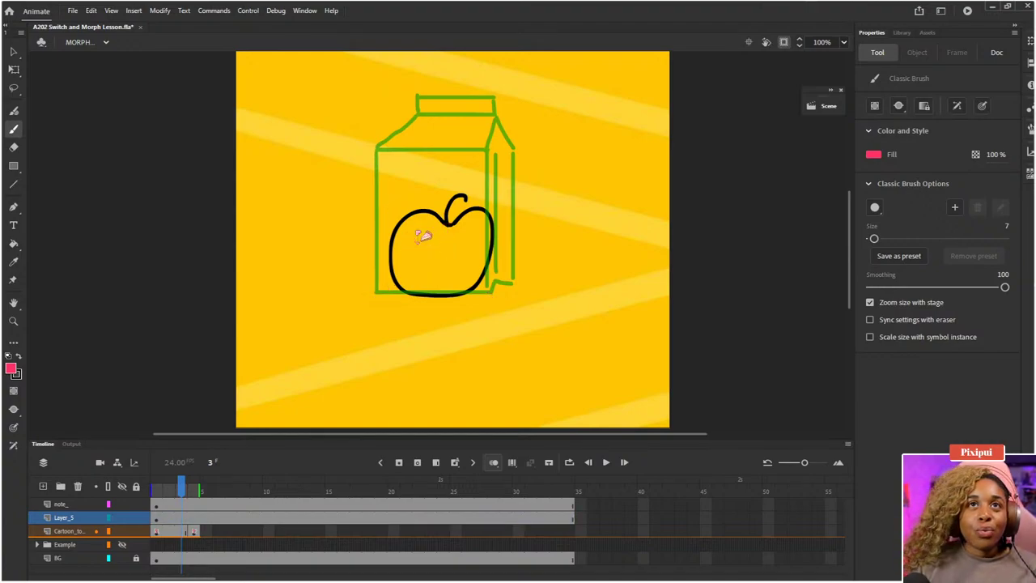
left_click(181, 531)
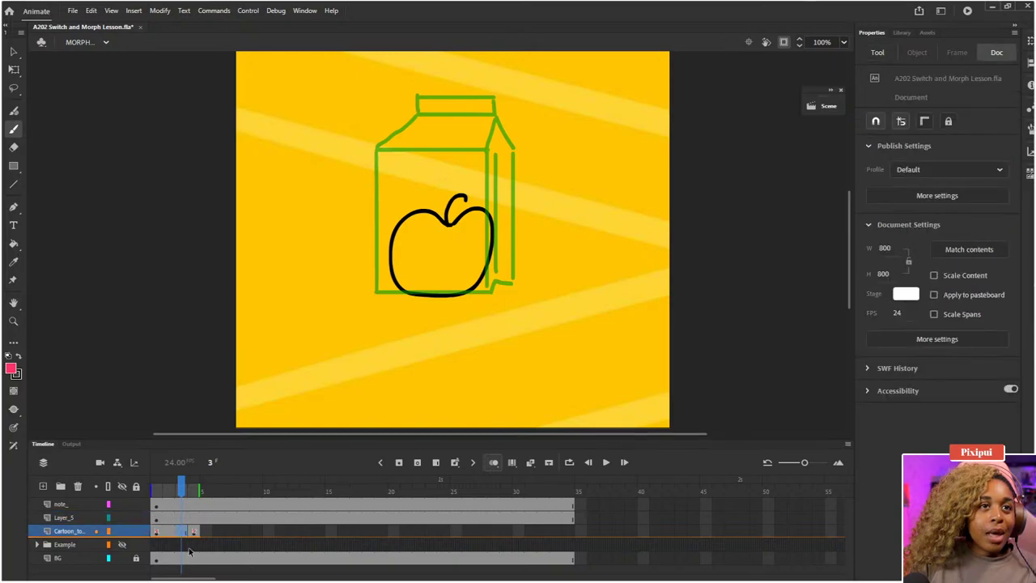
key("F5")
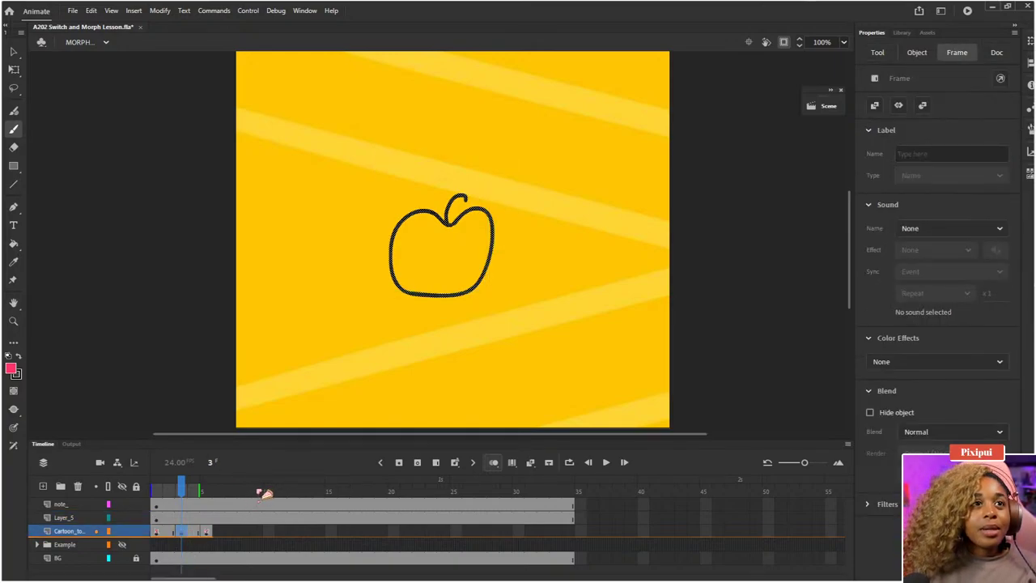
left_click(168, 490)
left_click_drag(168, 490, 188, 497)
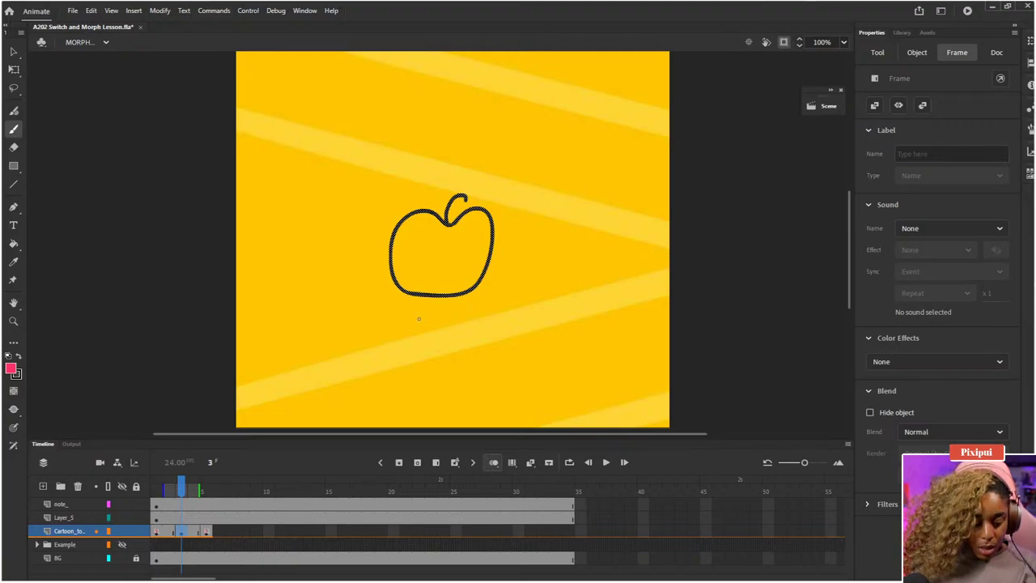
key("q")
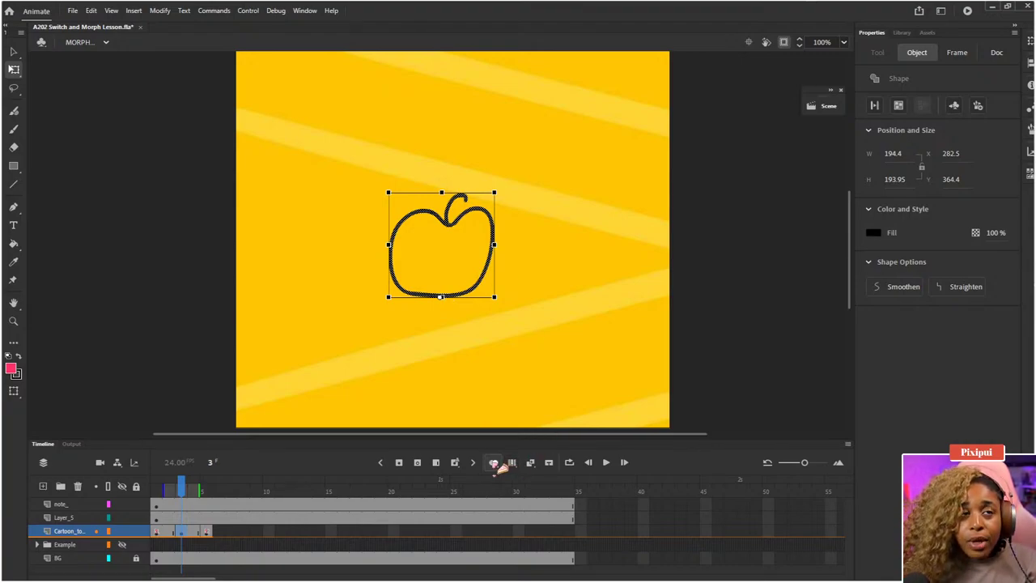
key("Down")
key("Down")
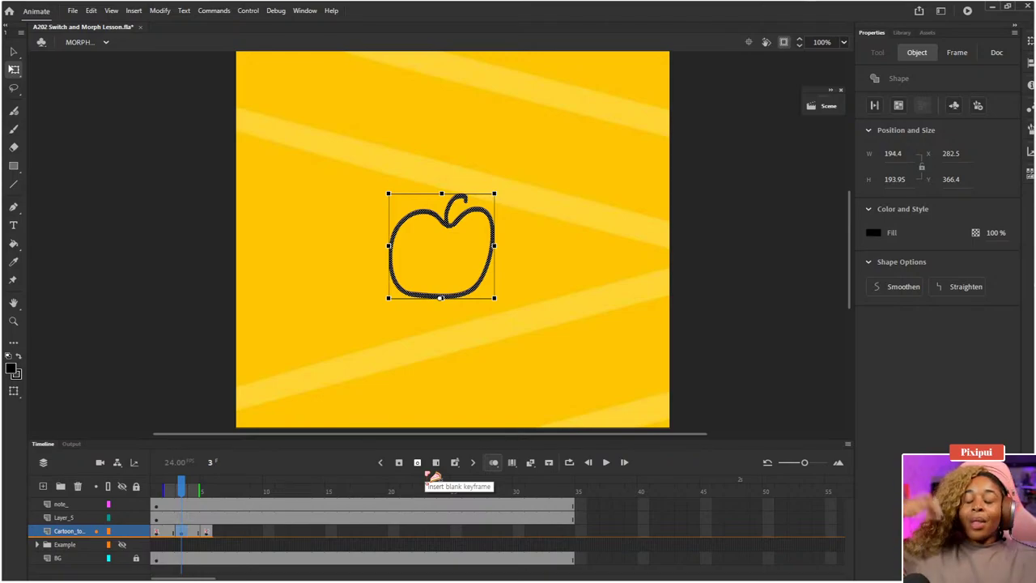
key("Up")
key("Up")
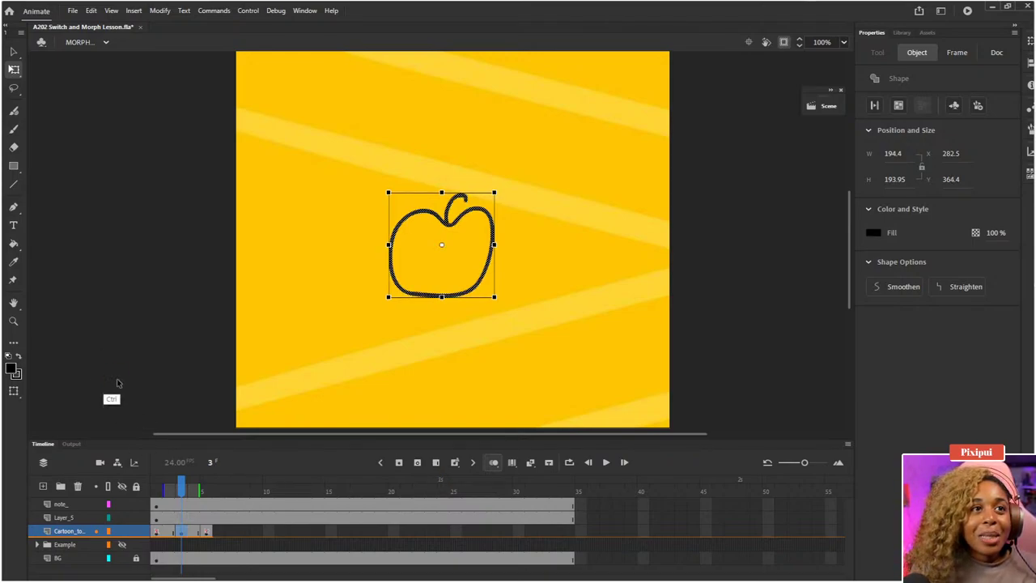
left_click(184, 492)
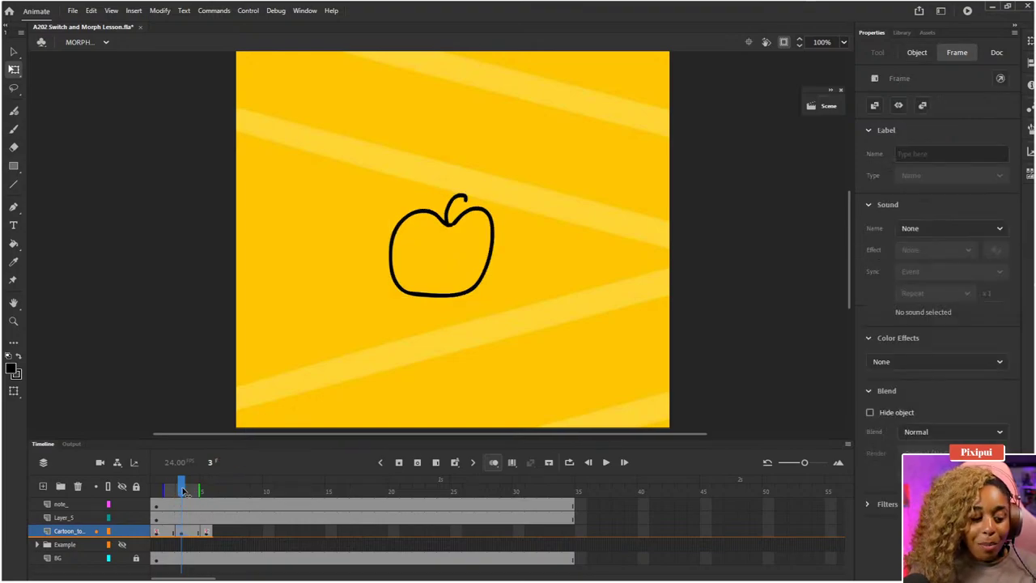
key("period")
key("period")
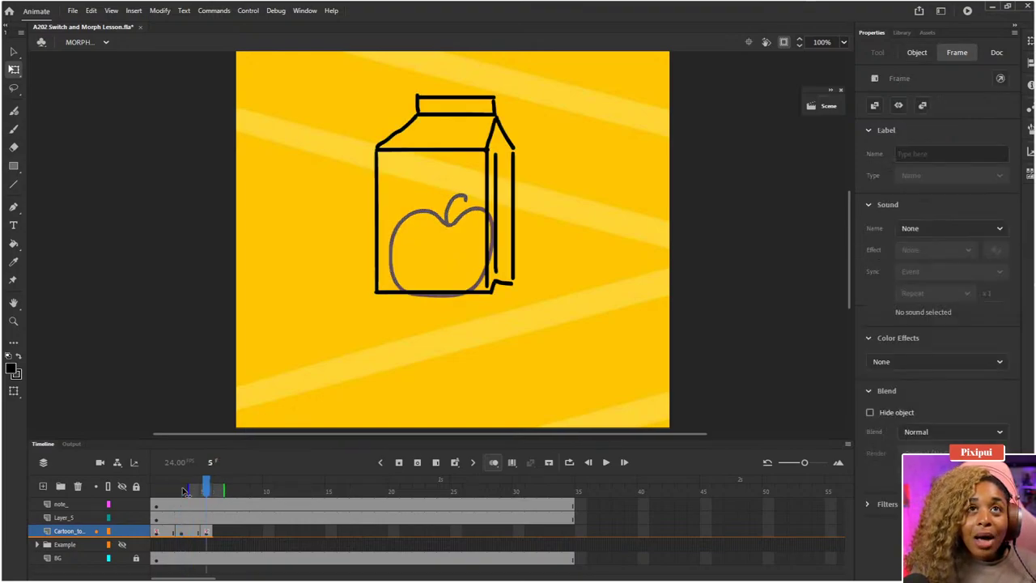
key("comma")
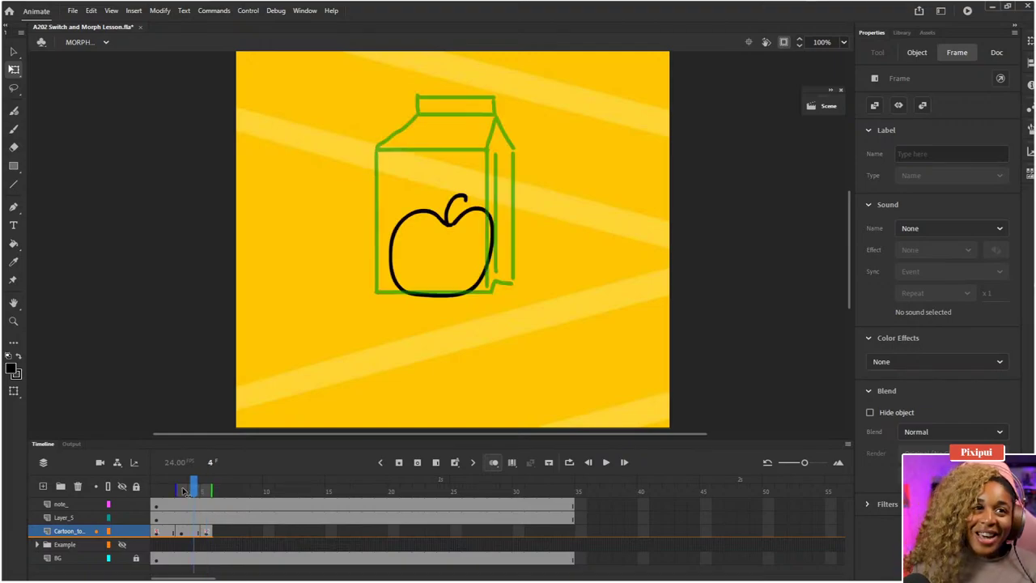
left_click(184, 491)
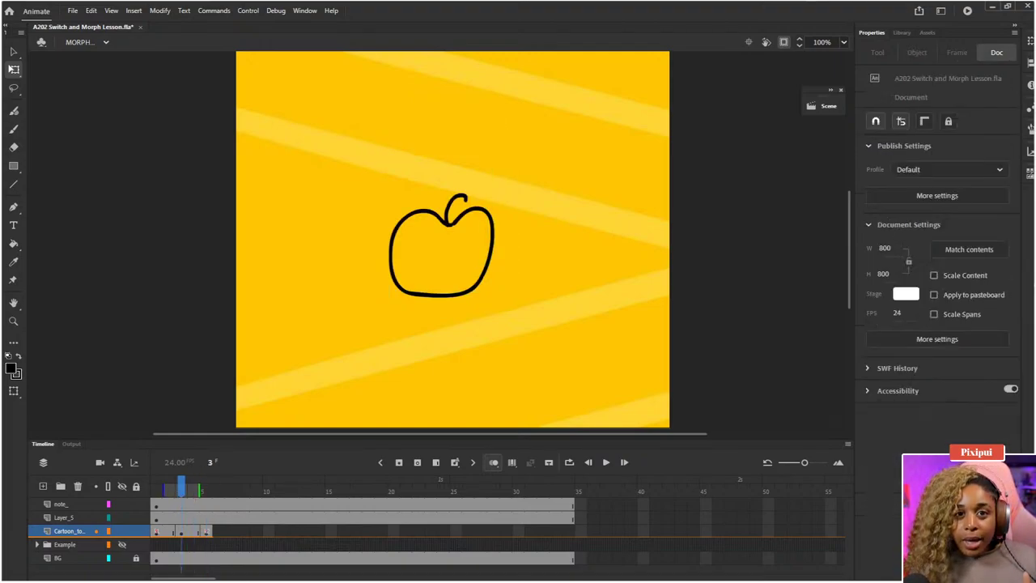
left_click(183, 531)
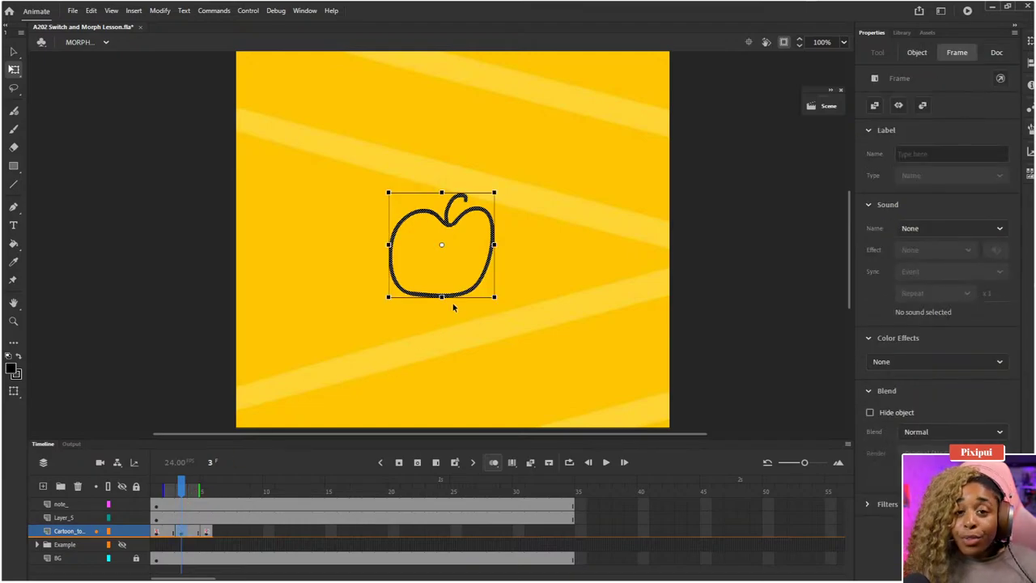
- Squash the frame 3 apple down from the top and widen it evenly on both sides
left_click(441, 247)
left_click_drag(442, 191, 442, 203)
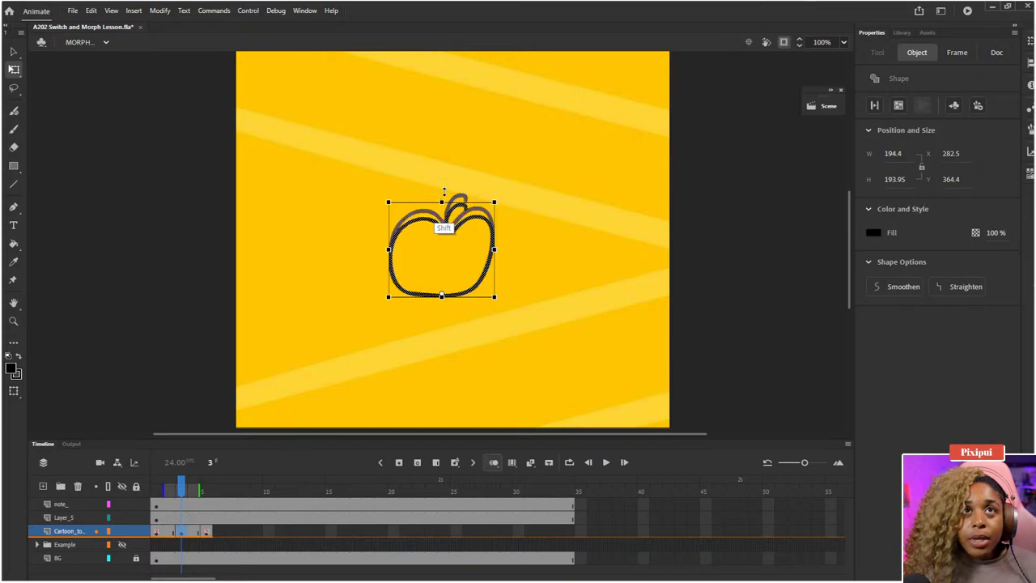
left_click_drag(494, 250, 497, 251)
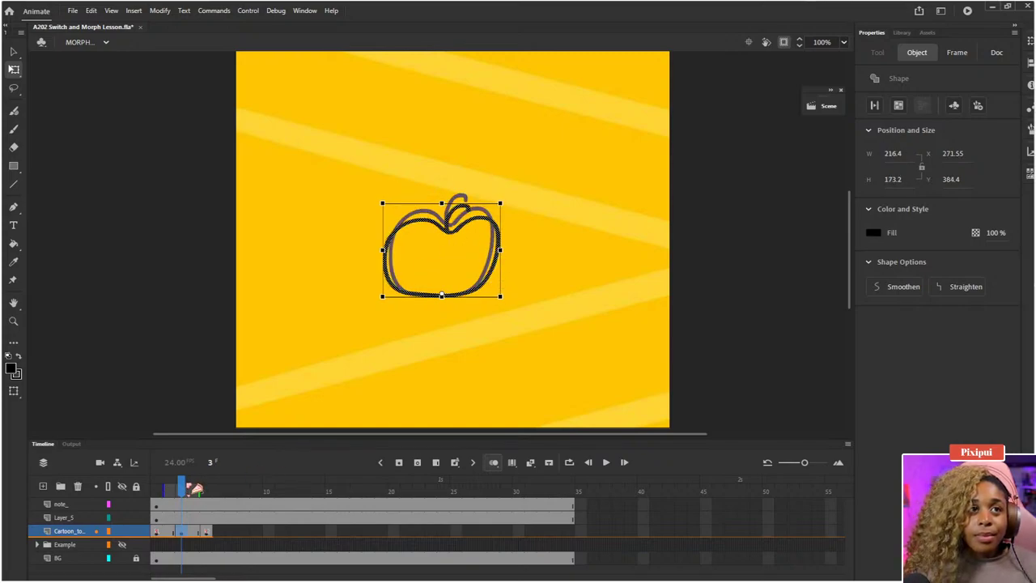
key("ctrl+z")
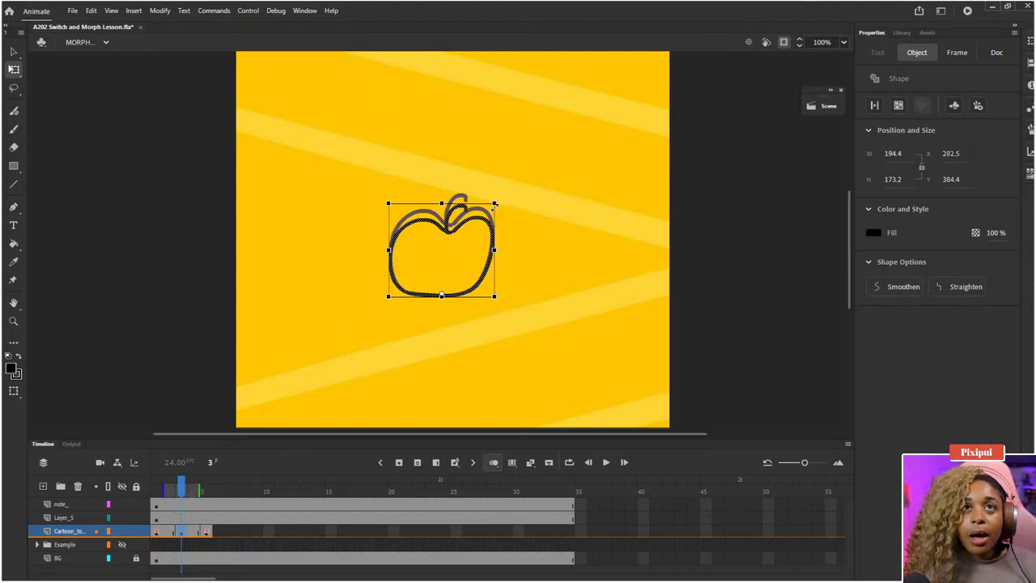
left_click_drag(499, 202, 492, 205)
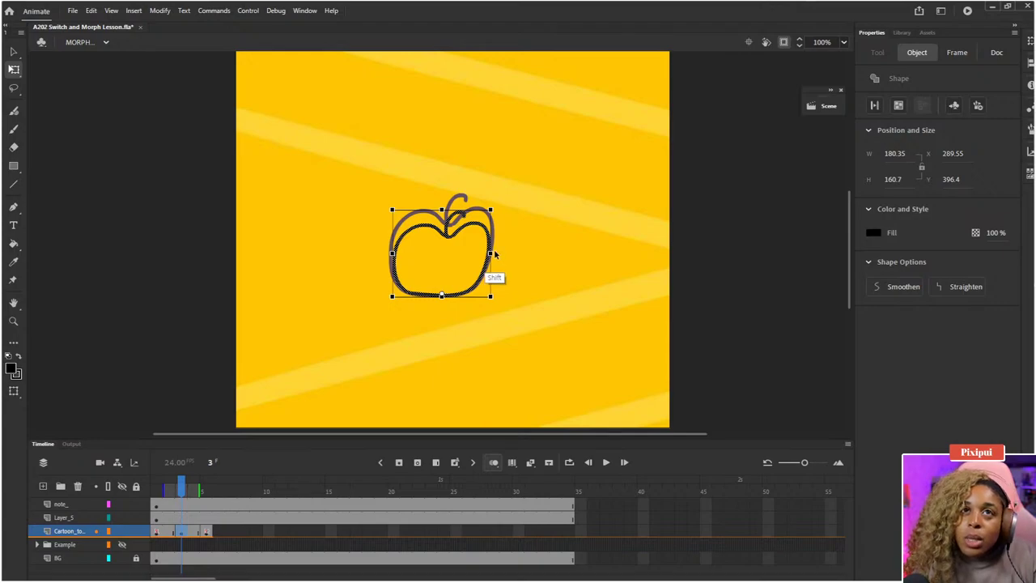
left_click_drag(490, 253, 495, 252)
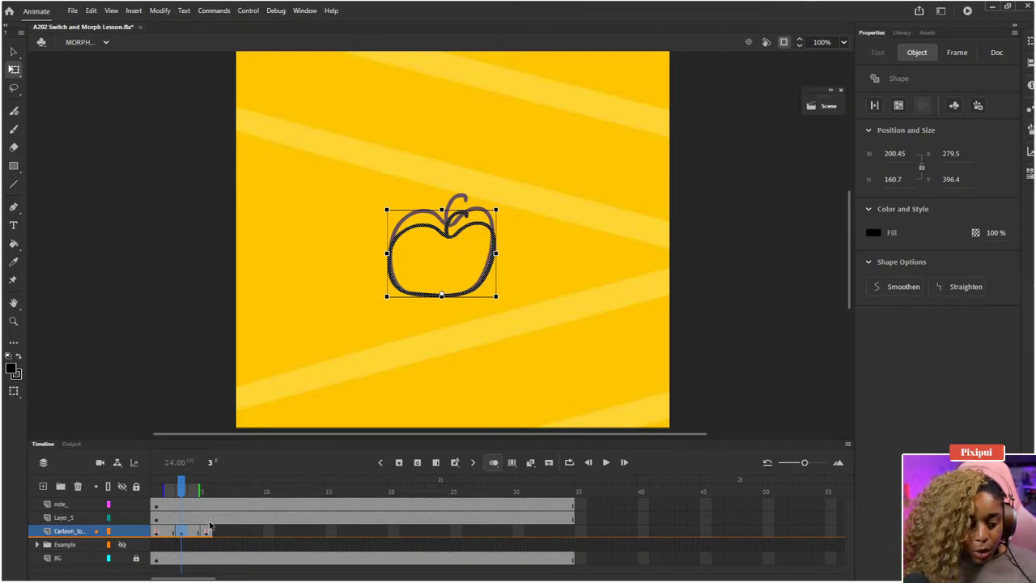
- Compare with the earlier frames, then widen the frame 3 apple a little more
mouse_move(187, 495)
left_mouse_down()
mouse_move(156, 492)
mouse_move(194, 492)
mouse_move(179, 492)
left_mouse_up()
left_click(568, 326)
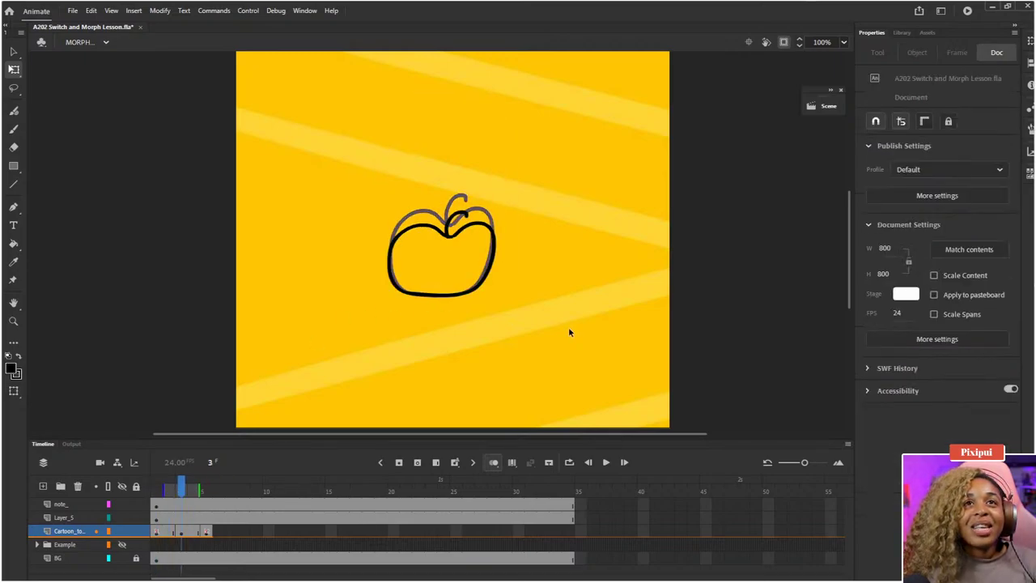
left_click(494, 252)
left_click_drag(496, 253, 499, 253)
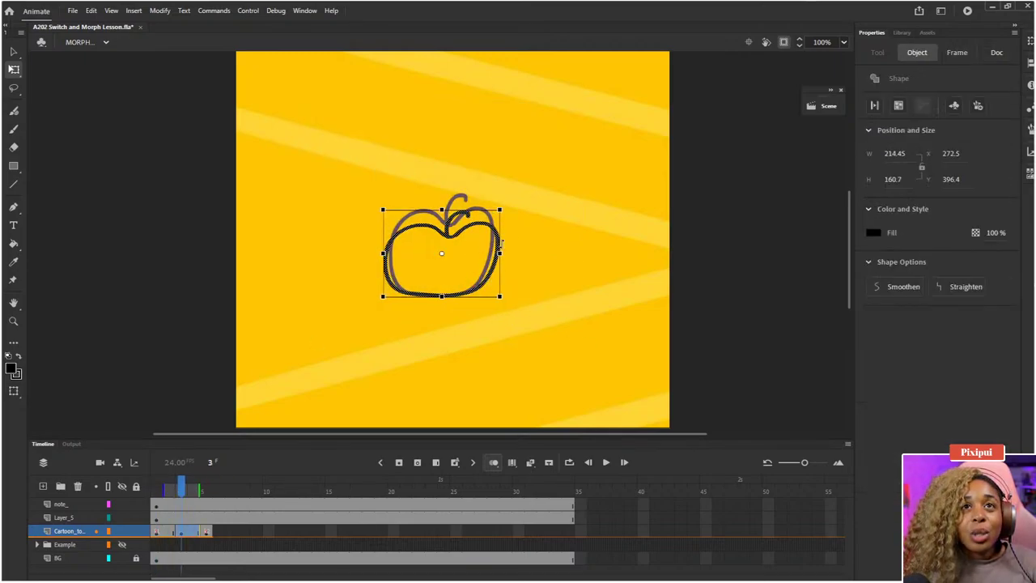
- Flip between frames 1–4 to compare the squashed apple with the originals
left_click_drag(185, 490, 183, 491)
key("comma")
key("comma")
key("comma")
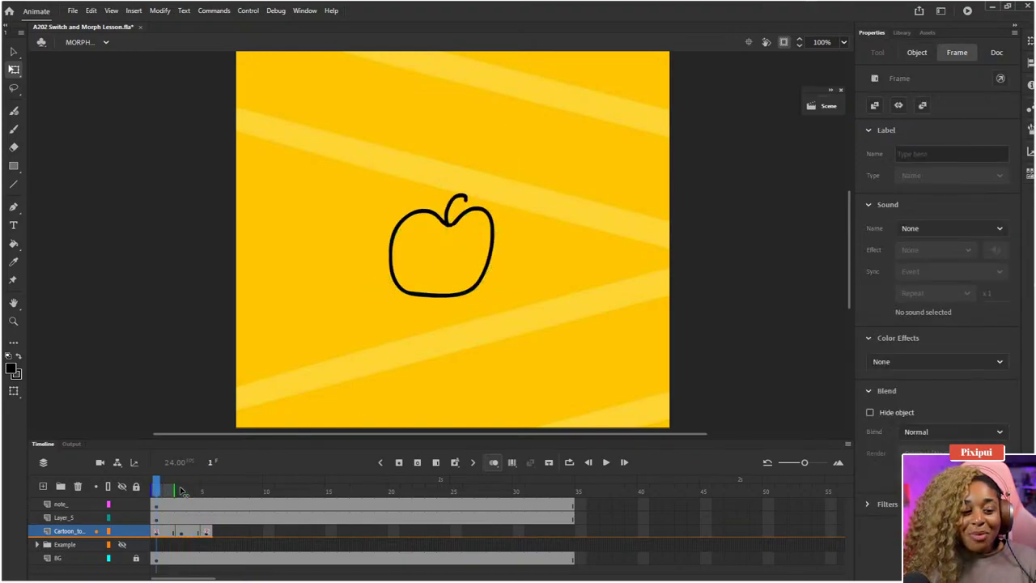
key("period")
key("period")
key("comma")
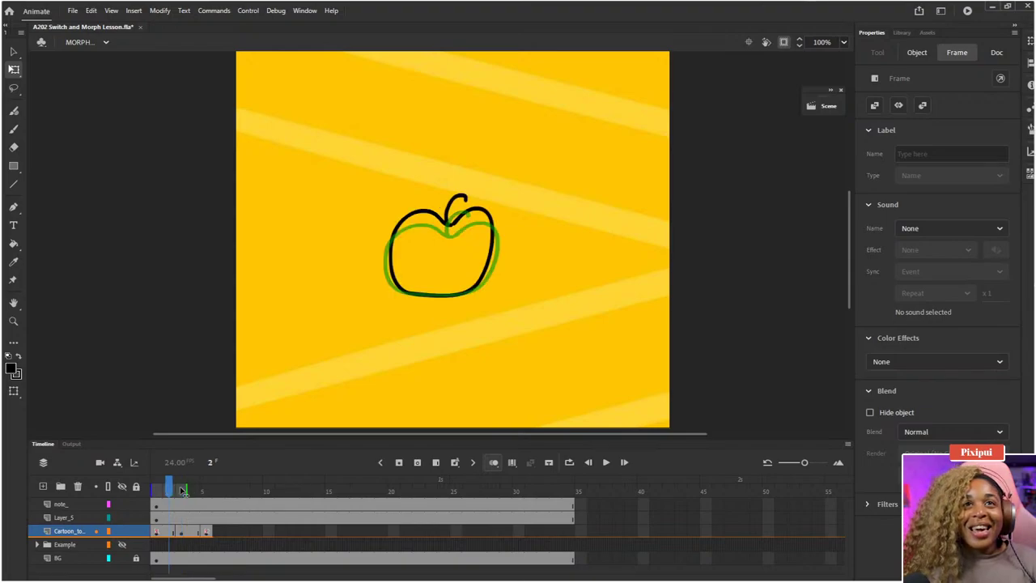
key("comma")
key("period")
key("period")
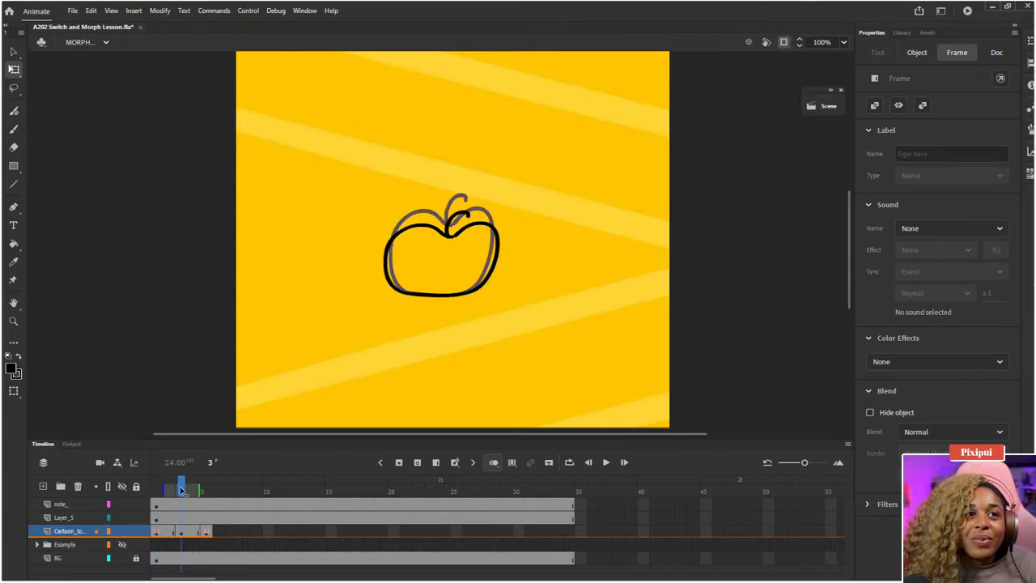
key("comma")
key("comma")
key("period")
key("period")
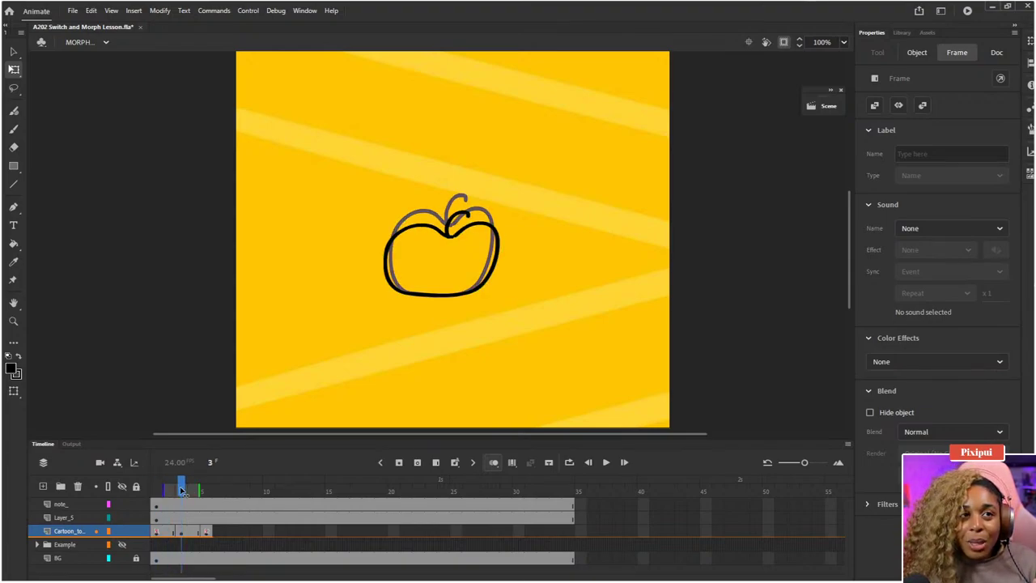
key("period")
key("period")
- Select the carton keyframe at frame 5 and move the carton lower on the stage
left_click(469, 279)
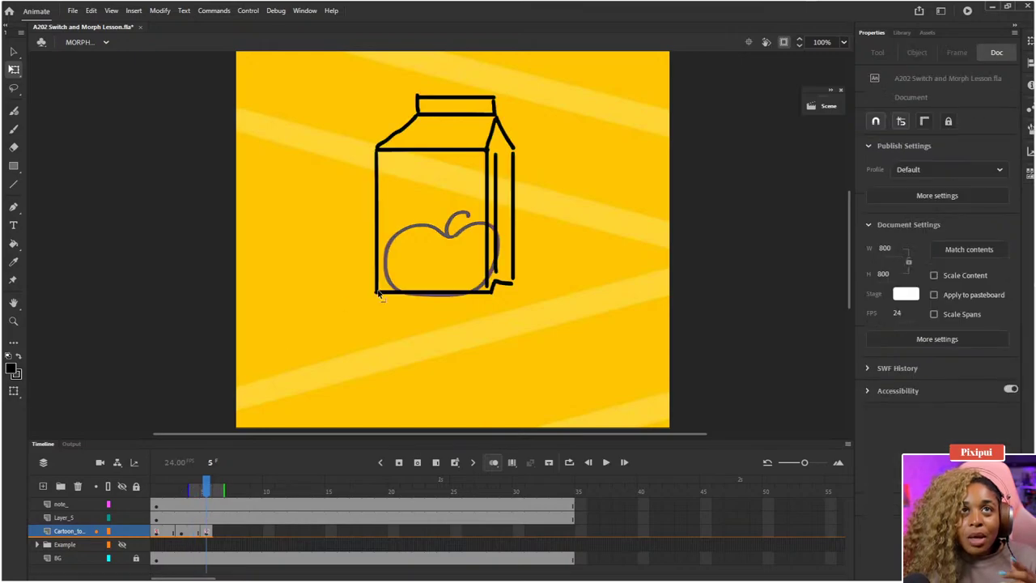
left_click(208, 531)
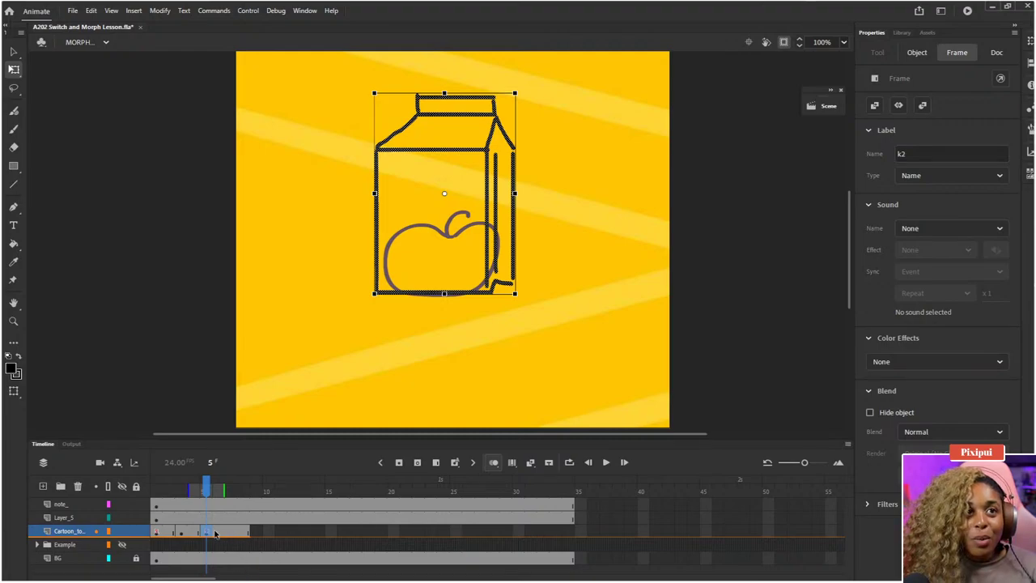
left_click(216, 531)
left_click(207, 532, "shift")
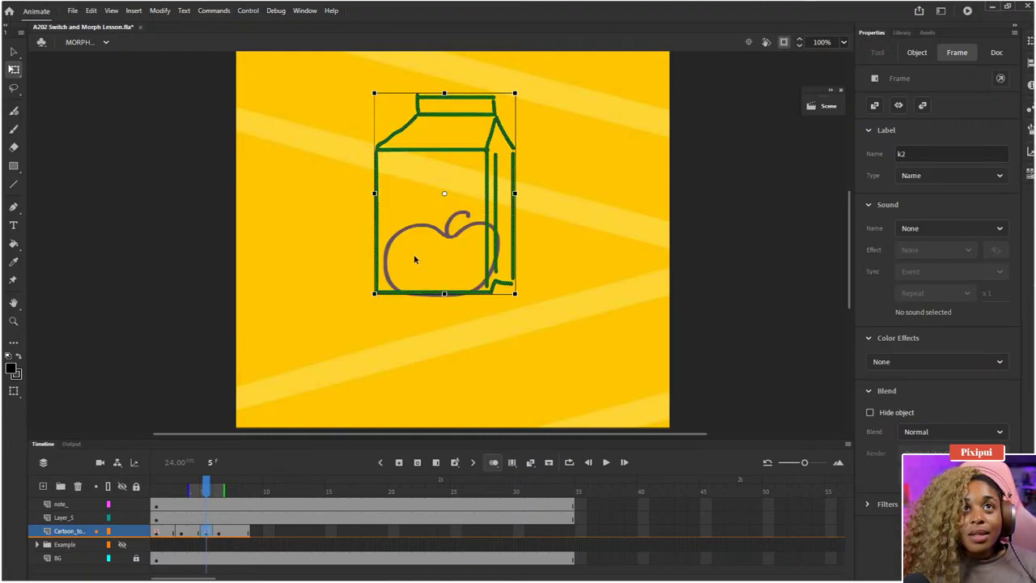
left_click_drag(446, 295, 447, 334)
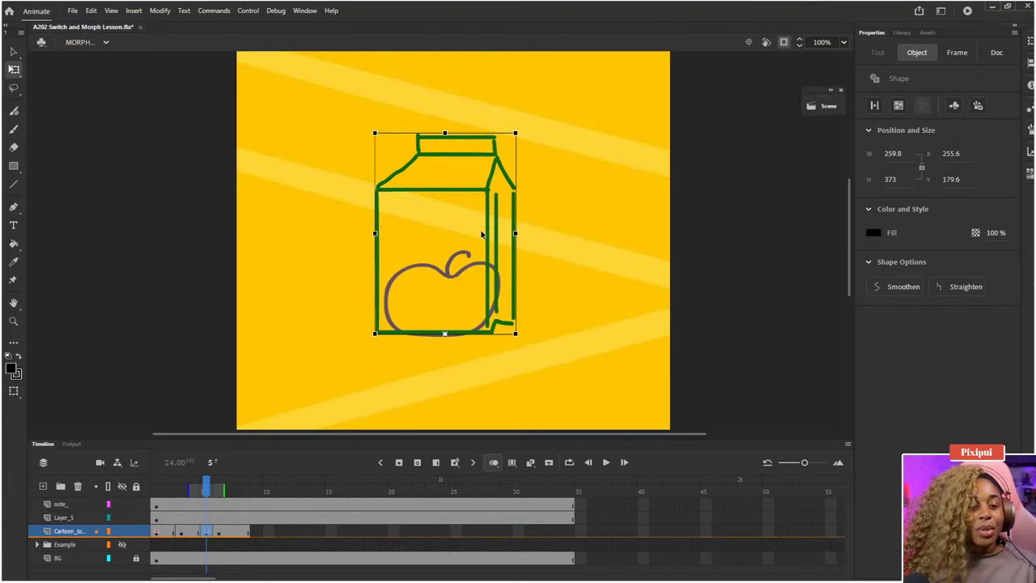
- Enlarge the carton to about 293.8 × 399.05 and insert frames so it starts later
left_click_drag(451, 144, 441, 123)
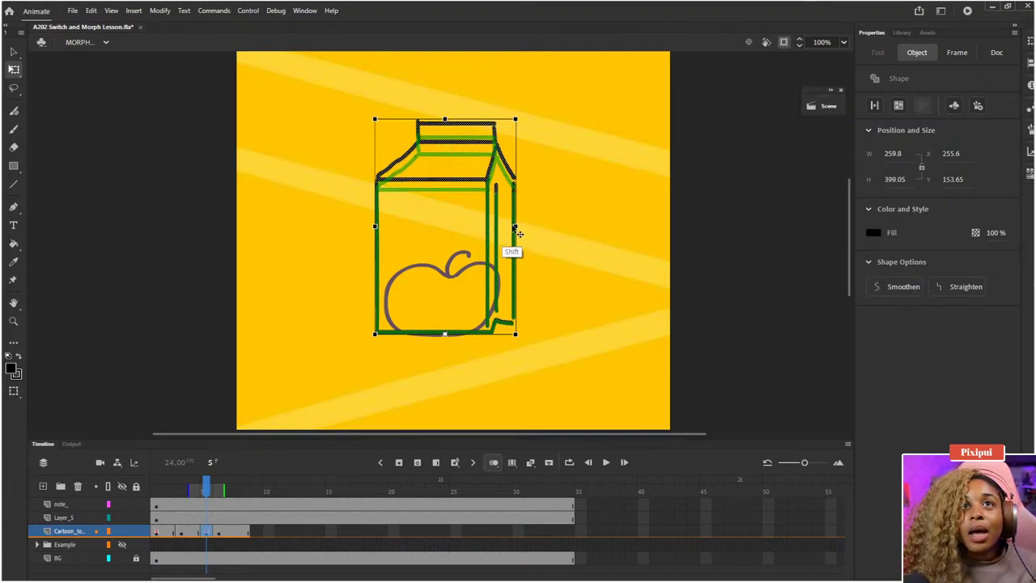
left_click_drag(516, 232, 526, 232)
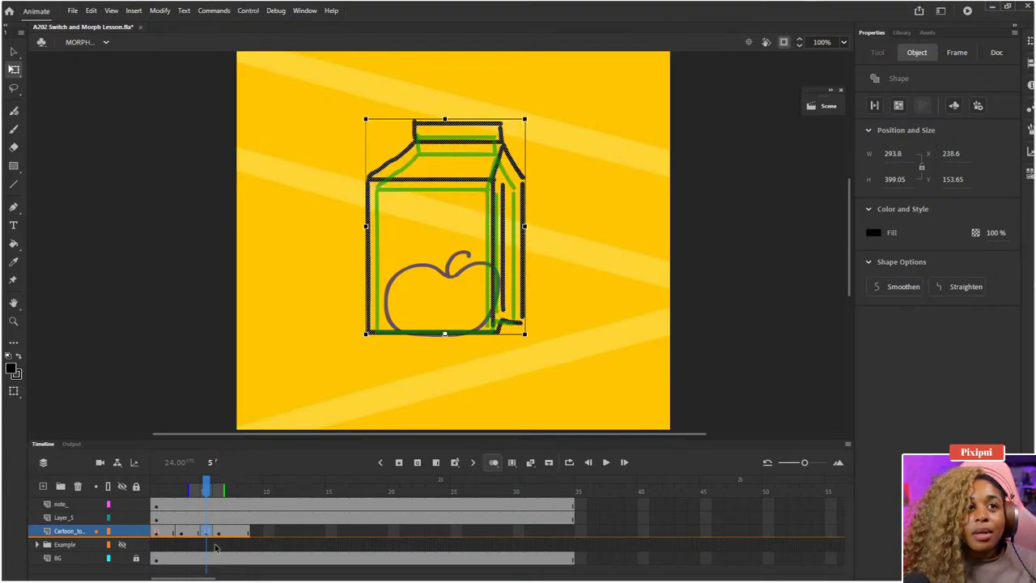
key("F5")
key("F5")
key("F5")
key("F5")
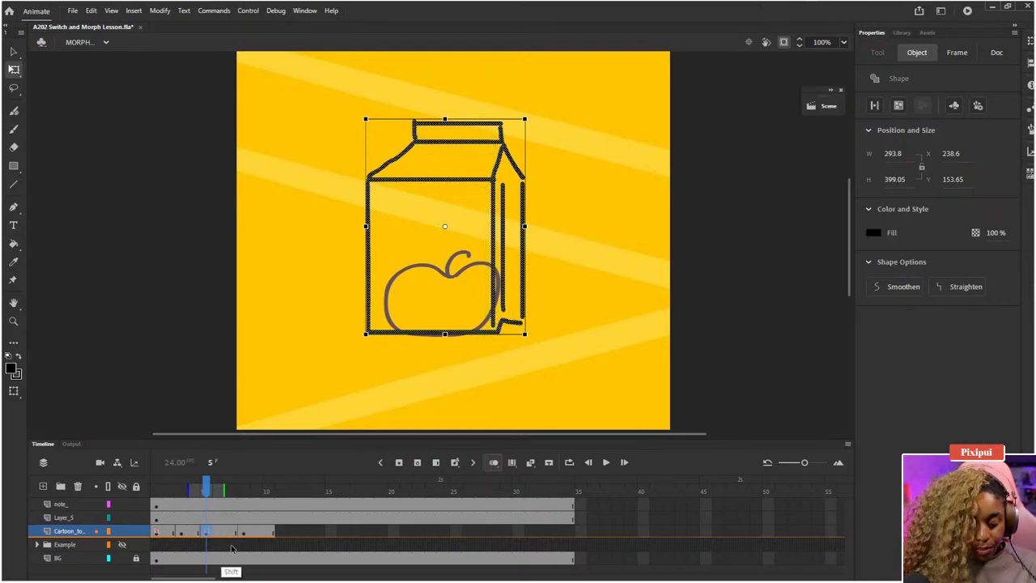
key("shift+F5")
key("comma")
key("comma")
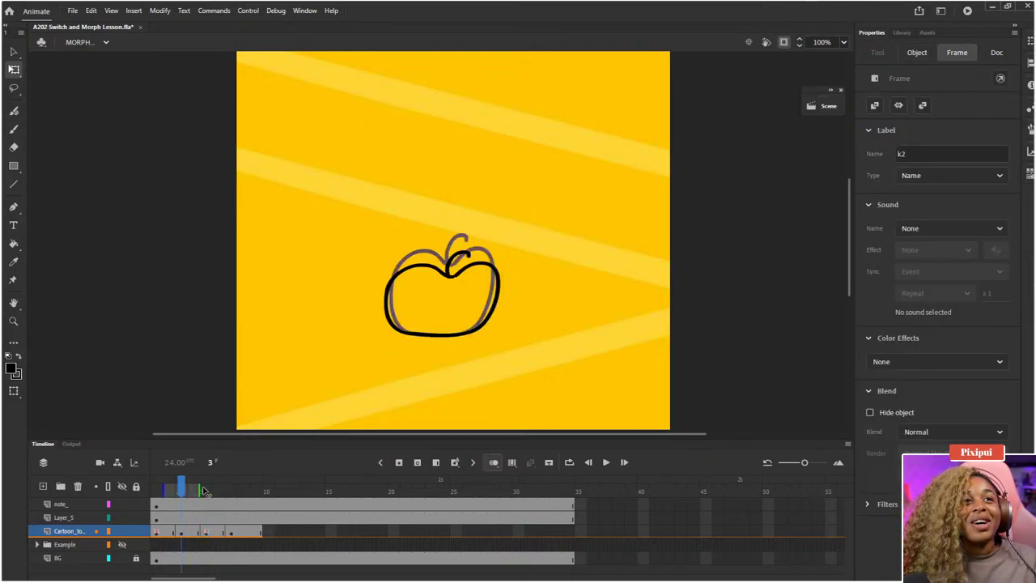
left_click(156, 490)
key("period")
key("period")
key("period")
key("period")
key("period")
key("period")
key("period")
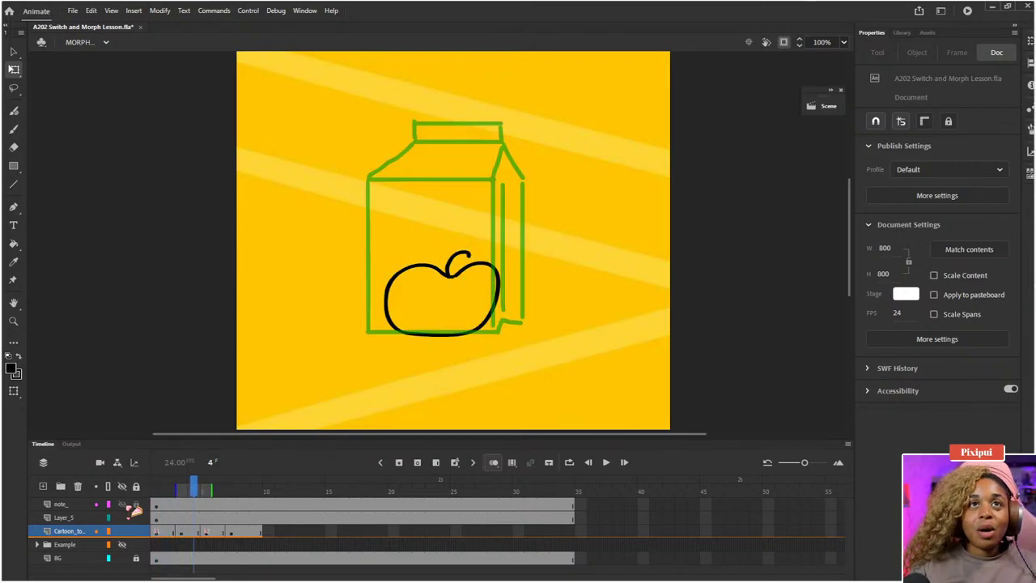
key("comma")
key("comma")
key("comma")
key("comma")
key("comma")
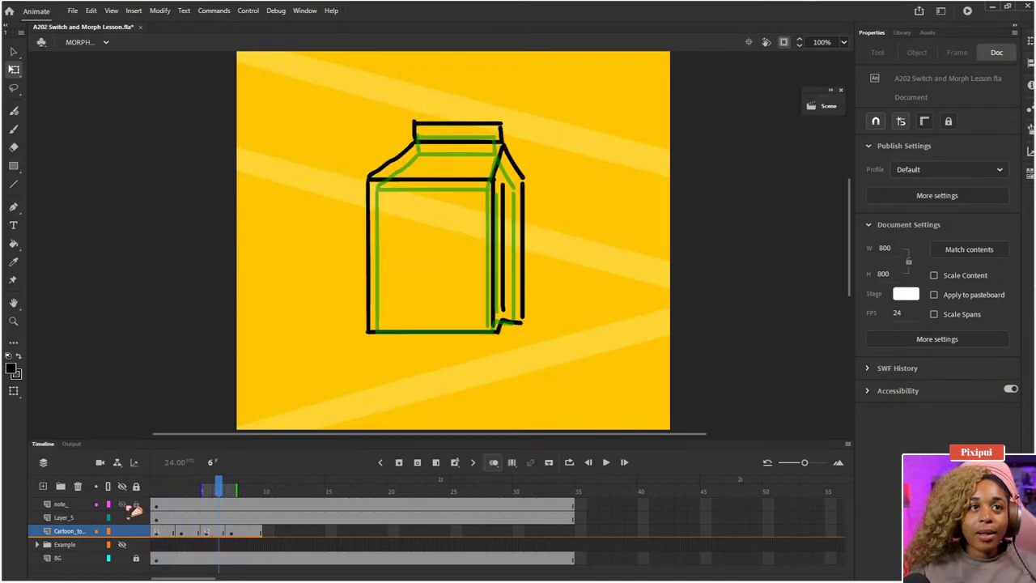
left_click(509, 465)
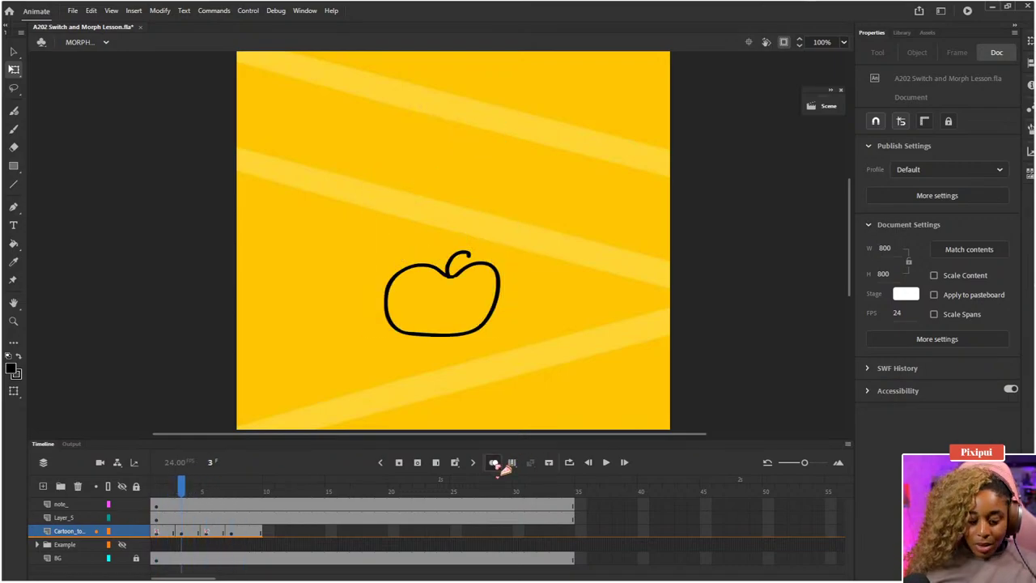
key("period")
key("period")
key("period")
key("period")
key("period")
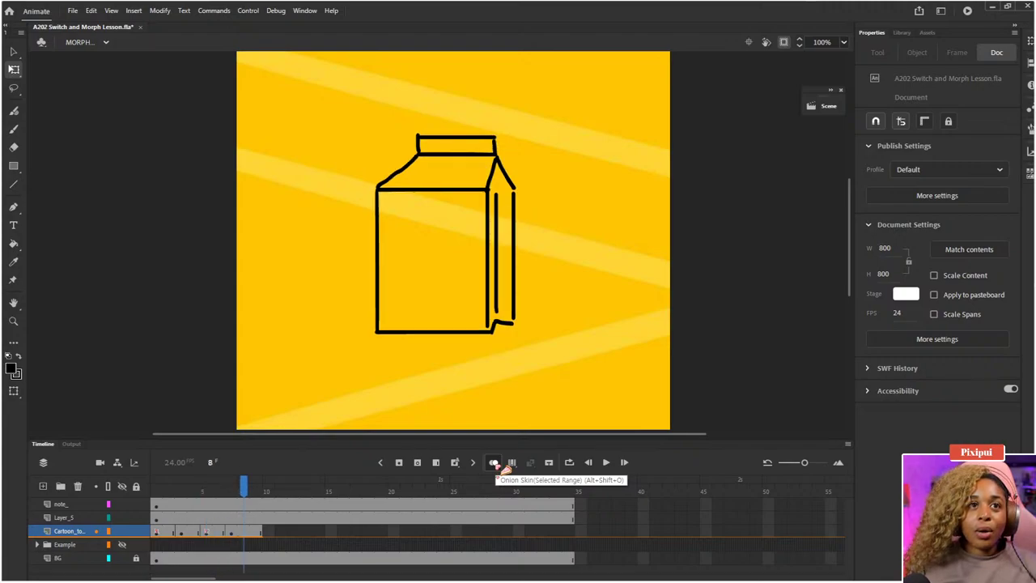
key("comma")
key("comma")
key("comma")
key("comma")
key("comma")
key("comma")
key("comma")
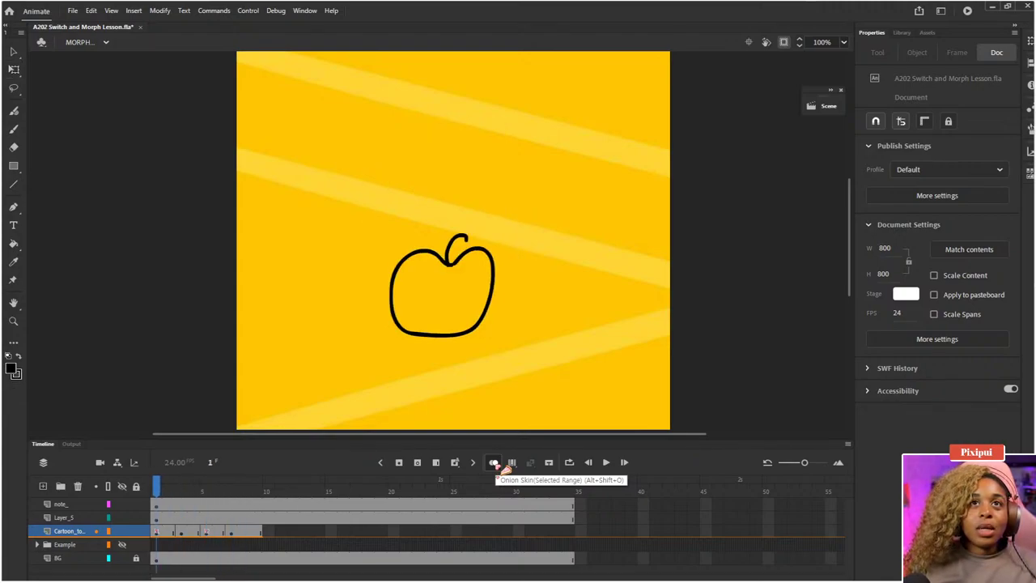
key("period")
key("period")
key("period")
key("period")
key("period")
key("period")
key("period")
key("comma")
key("comma")
key("comma")
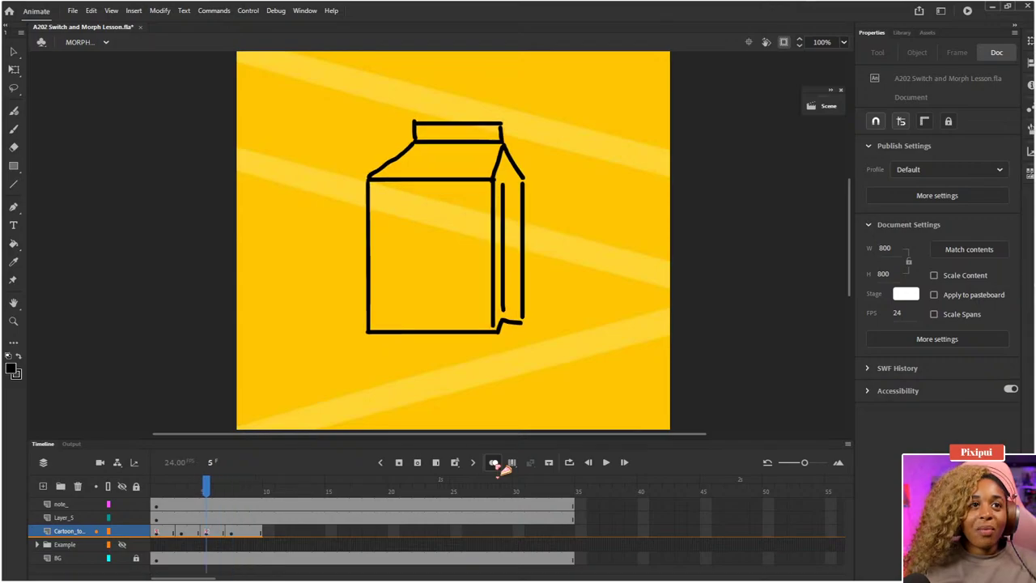
key("comma")
key("comma")
key("comma")
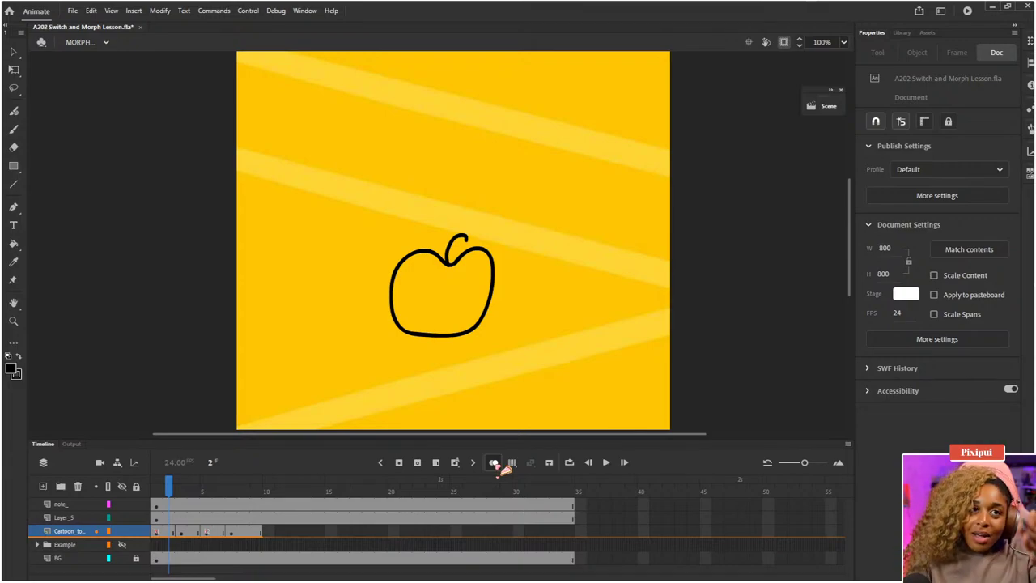
key("period")
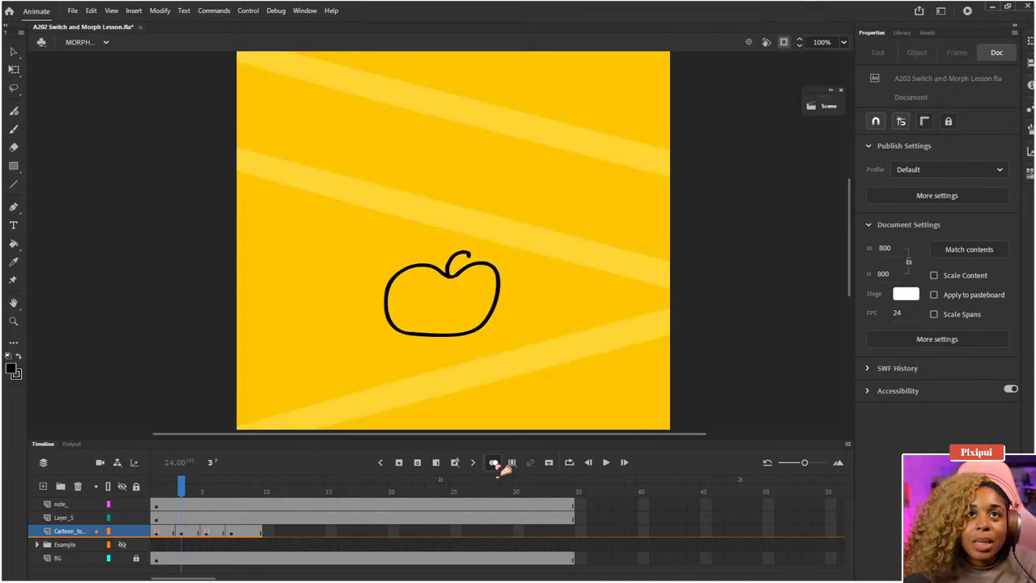
key("period")
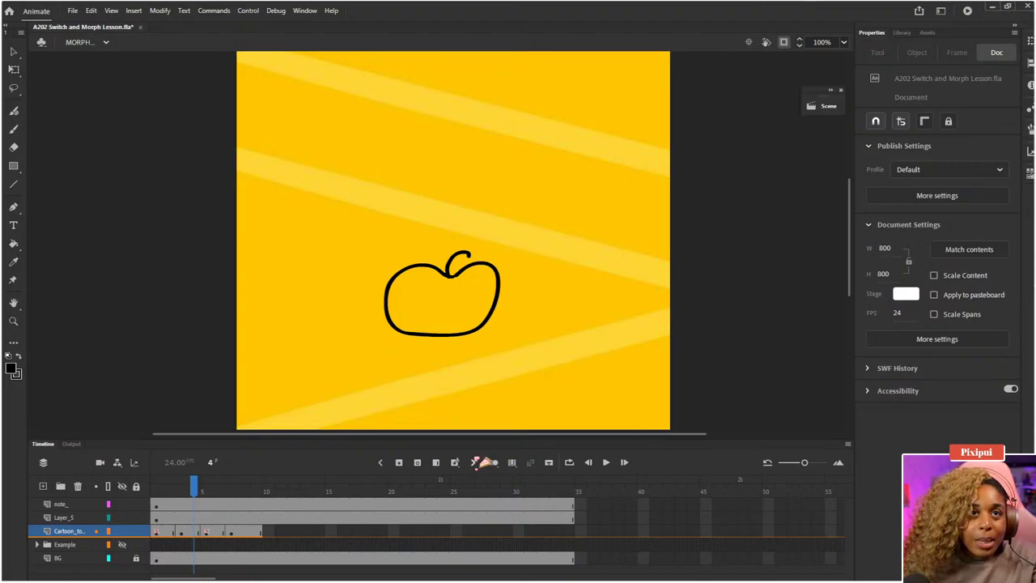
key("period")
key("comma")
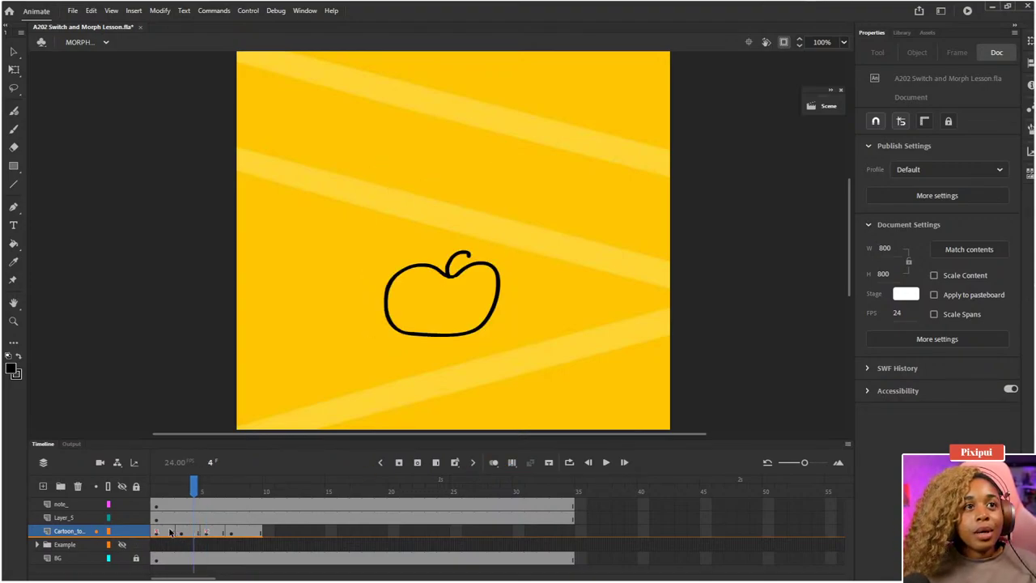
- Make frame 5 an empty keyframe and paste the frame 1 apple in place there
left_click(200, 533)
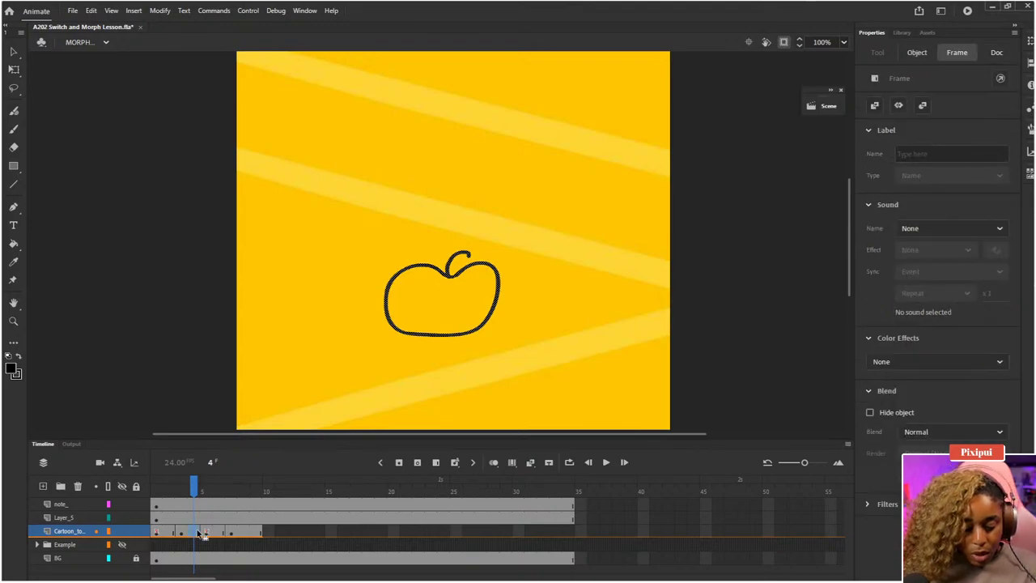
key("F5")
key("period")
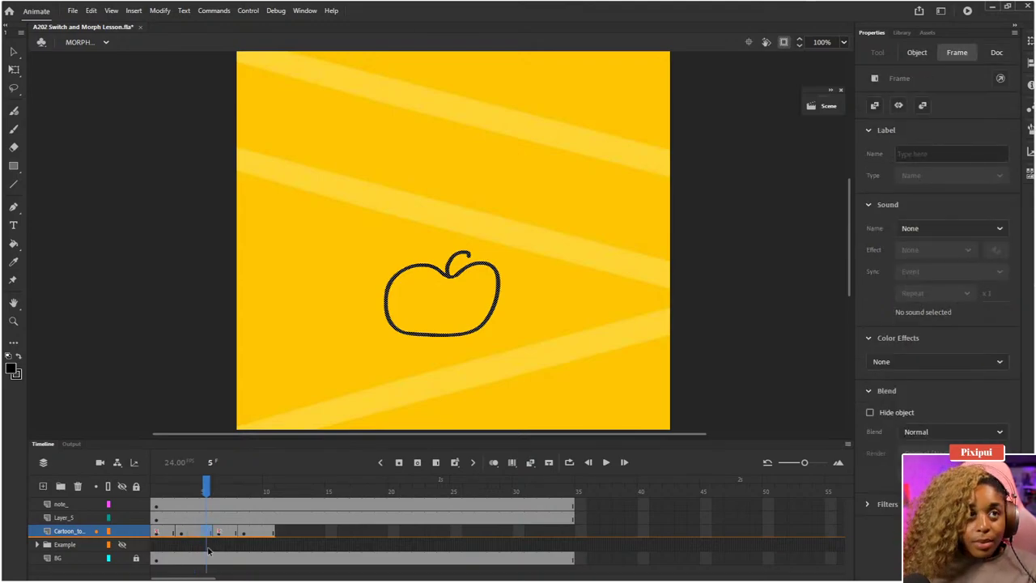
key("F7")
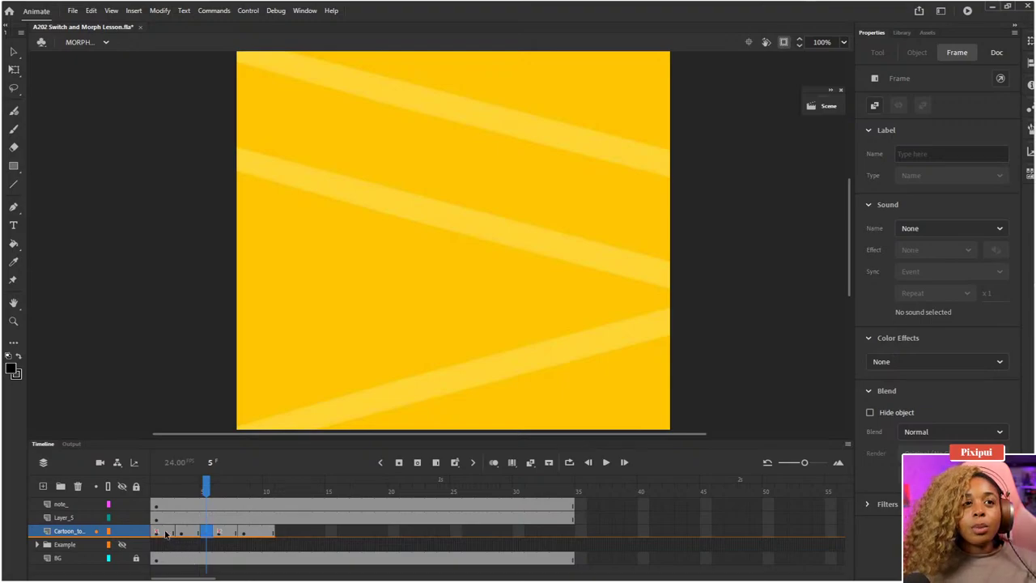
left_click(159, 532)
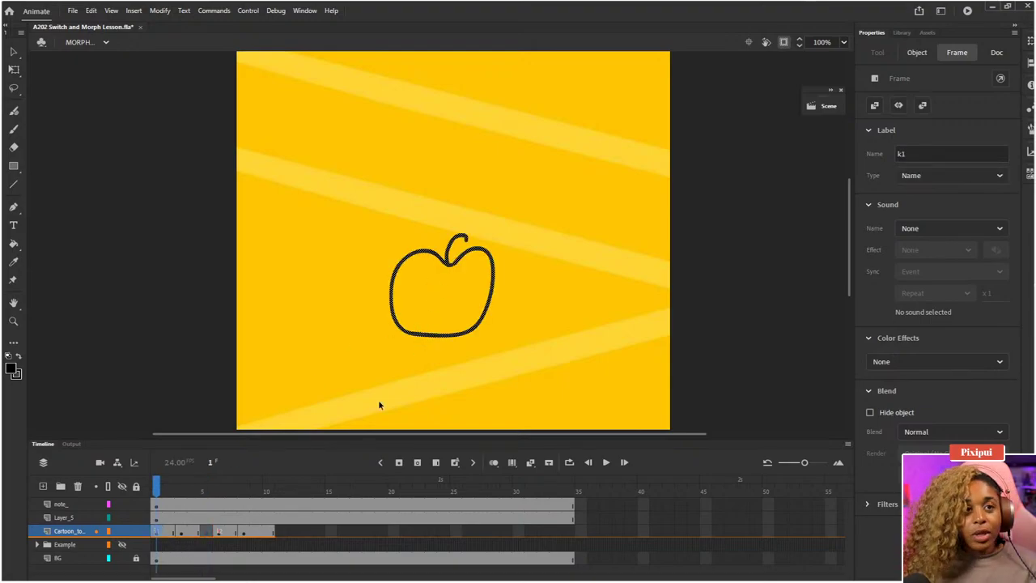
left_click(207, 532)
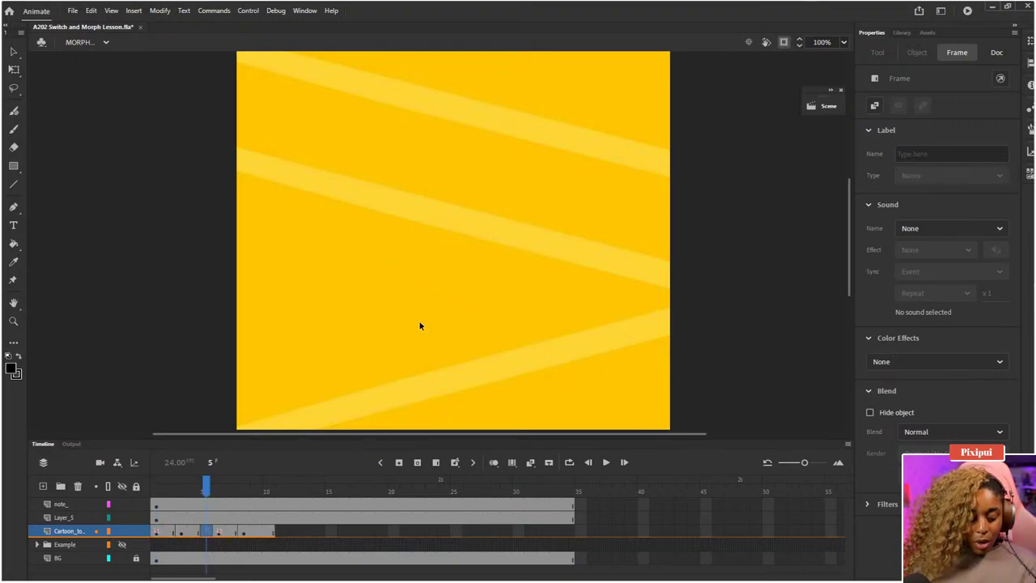
key("ctrl+shift+v")
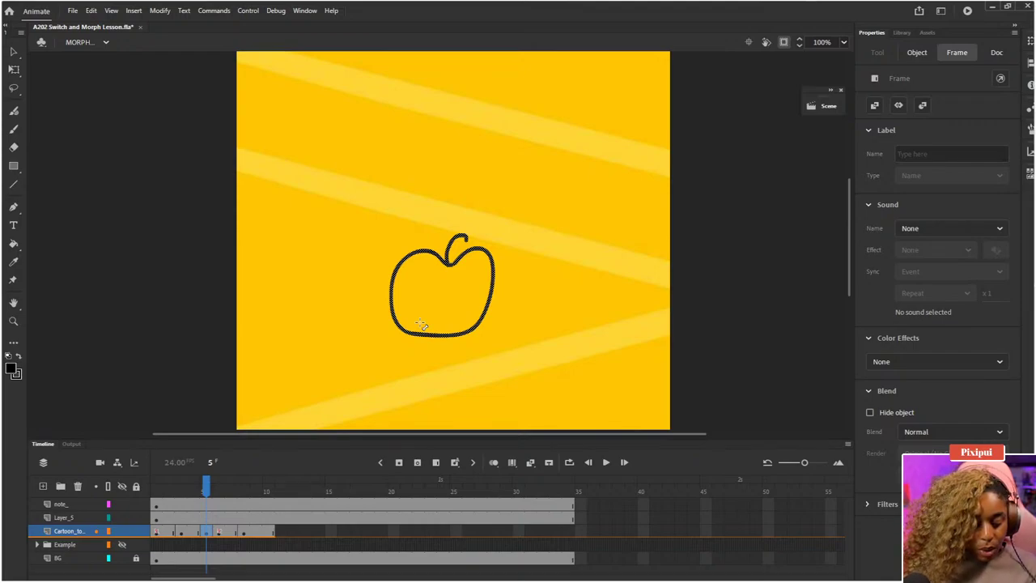
- Turn on onion skin so the carton shows as a green ghost outline
left_click(493, 462)
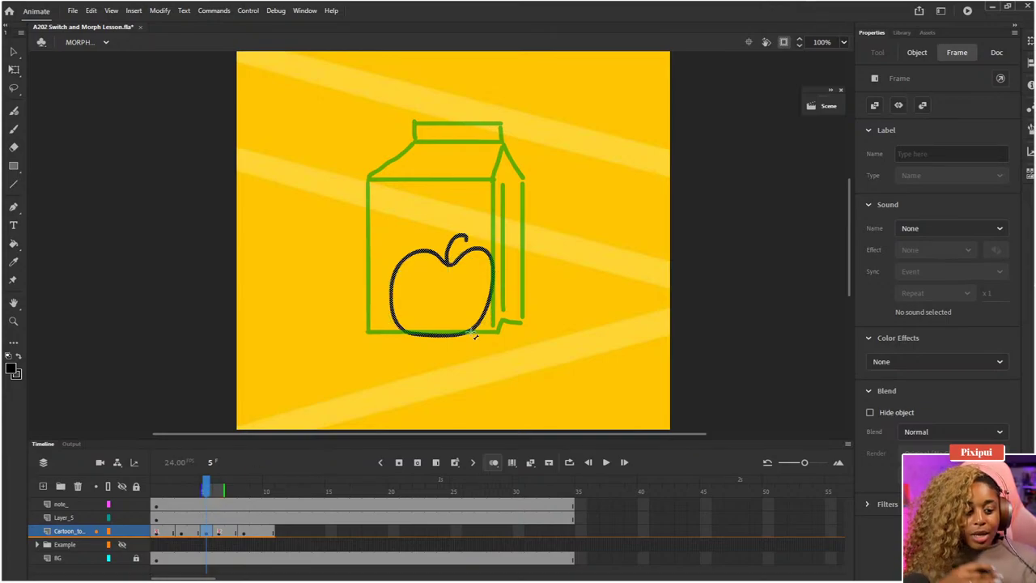
key("e")
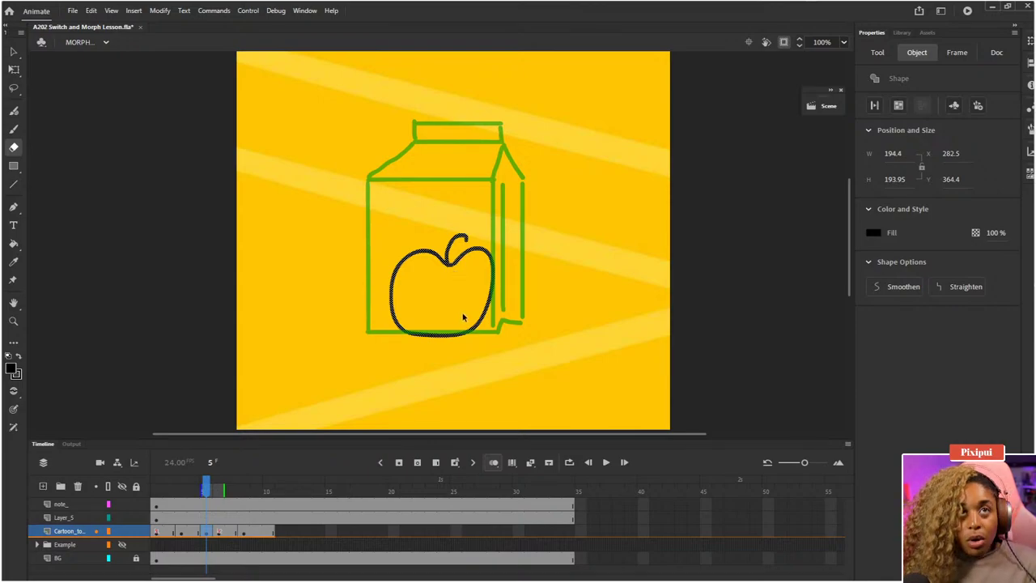
key("v")
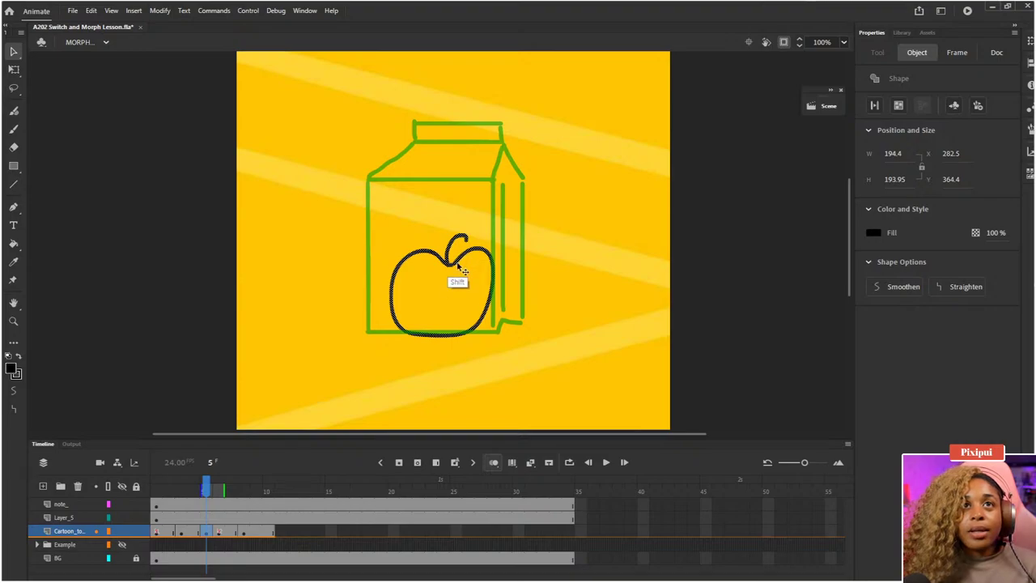
- Duplicate the apple upward into a stack and erase the bottom apple's stem
left_click_drag(459, 295, 462, 267)
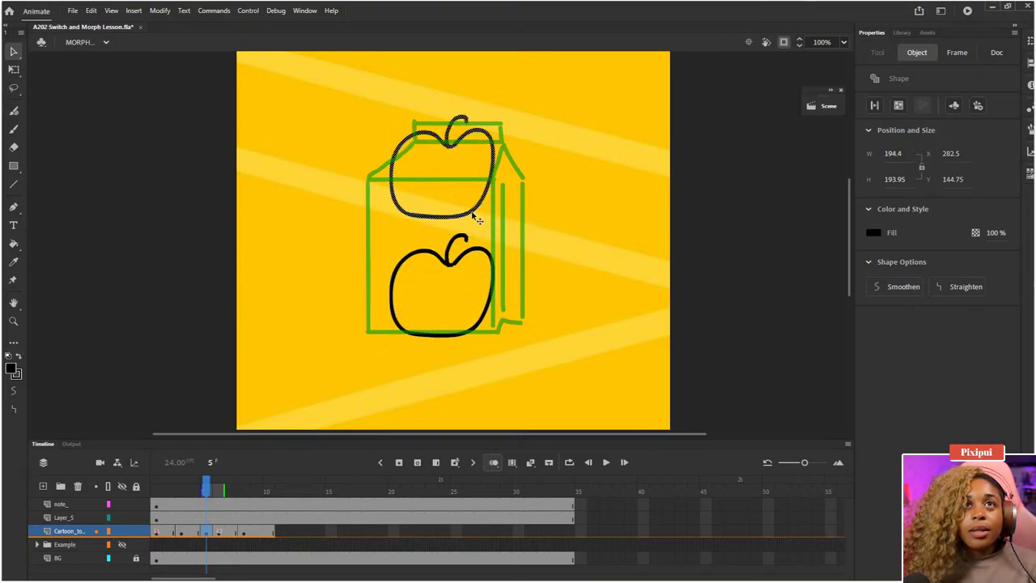
left_click_drag(464, 154, 463, 146)
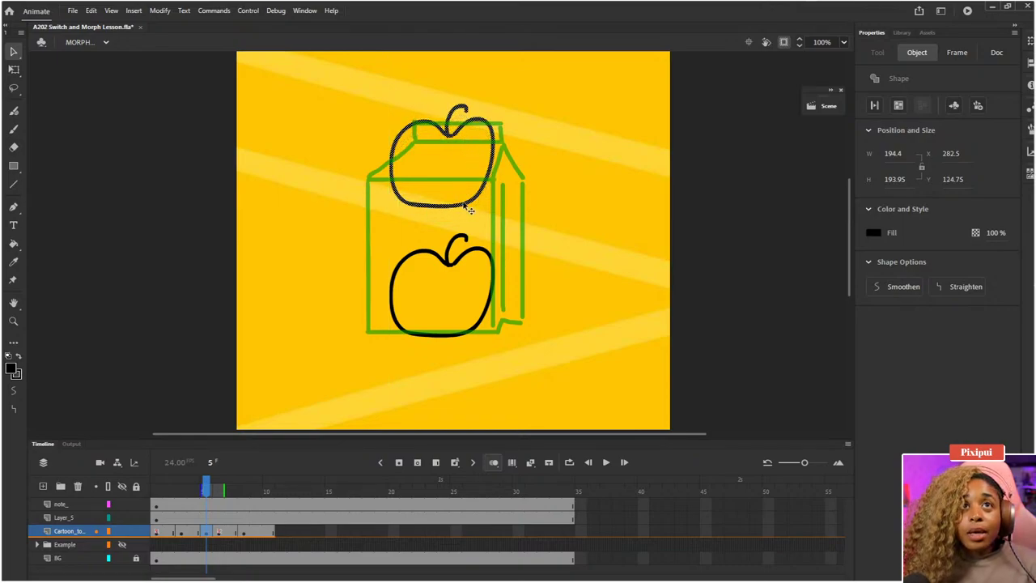
left_click_drag(469, 210, 463, 197)
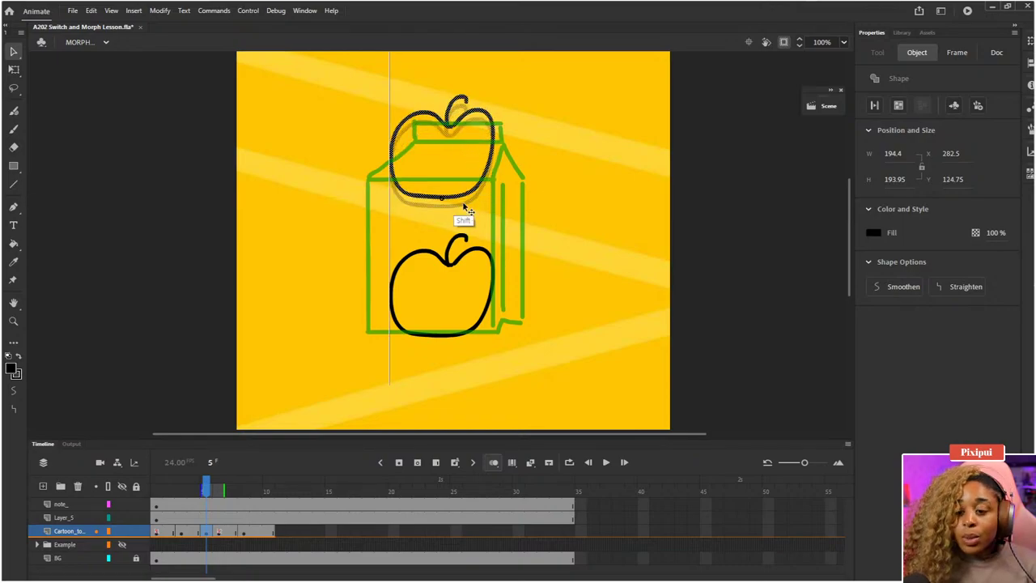
left_click(464, 257)
key("e")
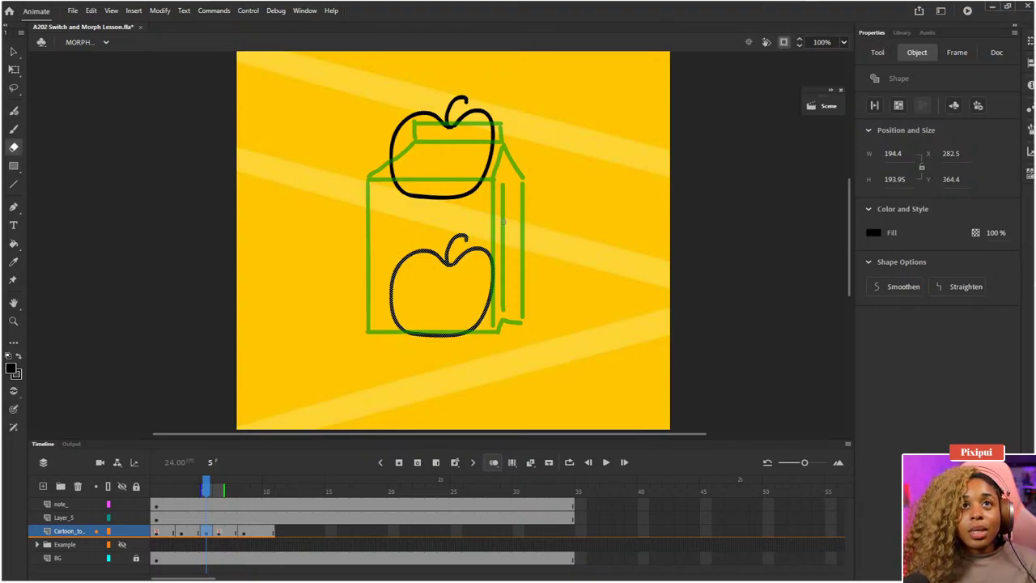
key("ctrl+shift+a")
left_click_drag(445, 249, 476, 243)
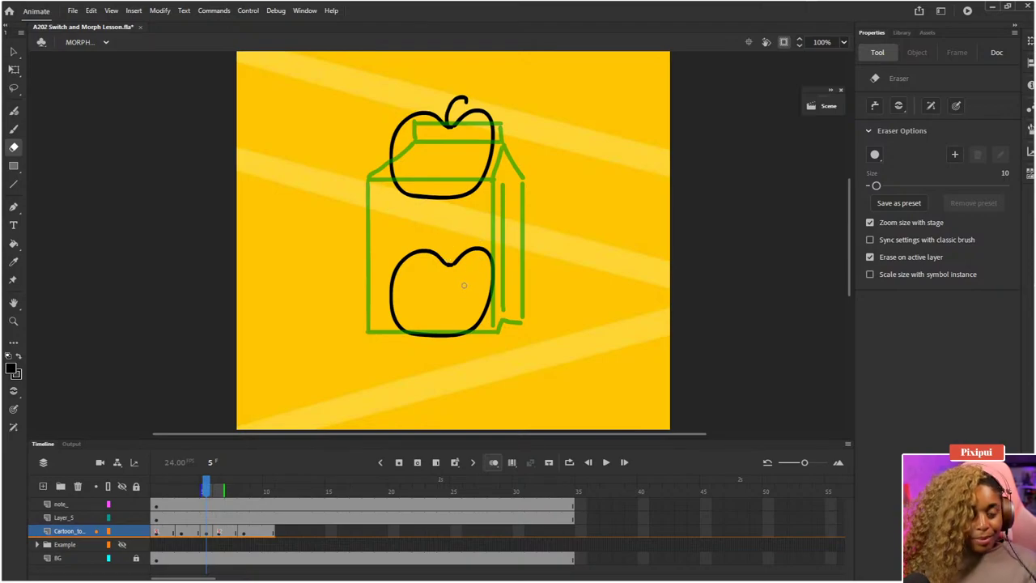
- Nudge the top apple up and duplicate the stemless bottom apple into the stack's middle
key("q")
left_click_drag(377, 226, 524, 365)
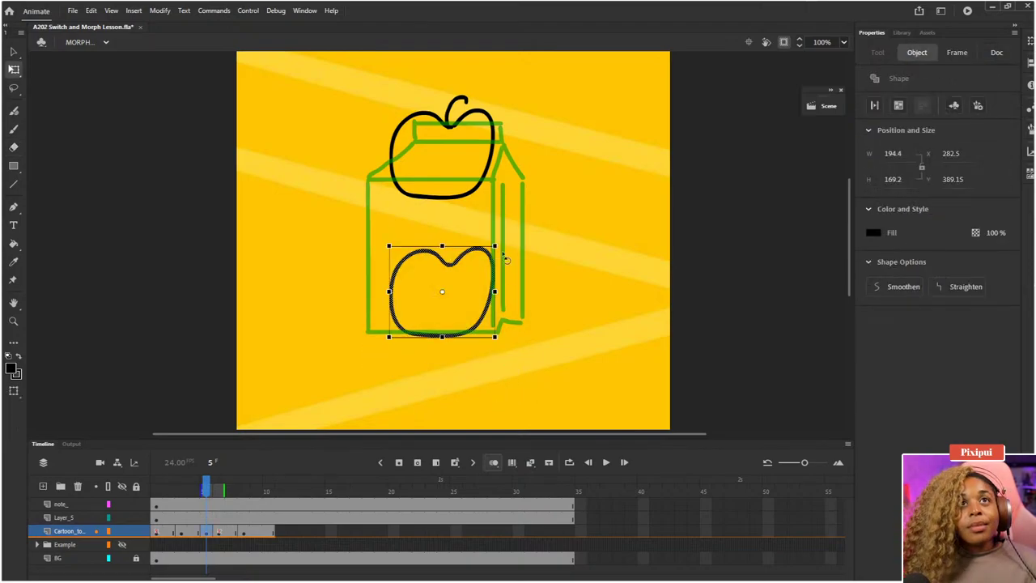
left_click_drag(526, 244, 317, 47)
left_click_drag(479, 193, 479, 184)
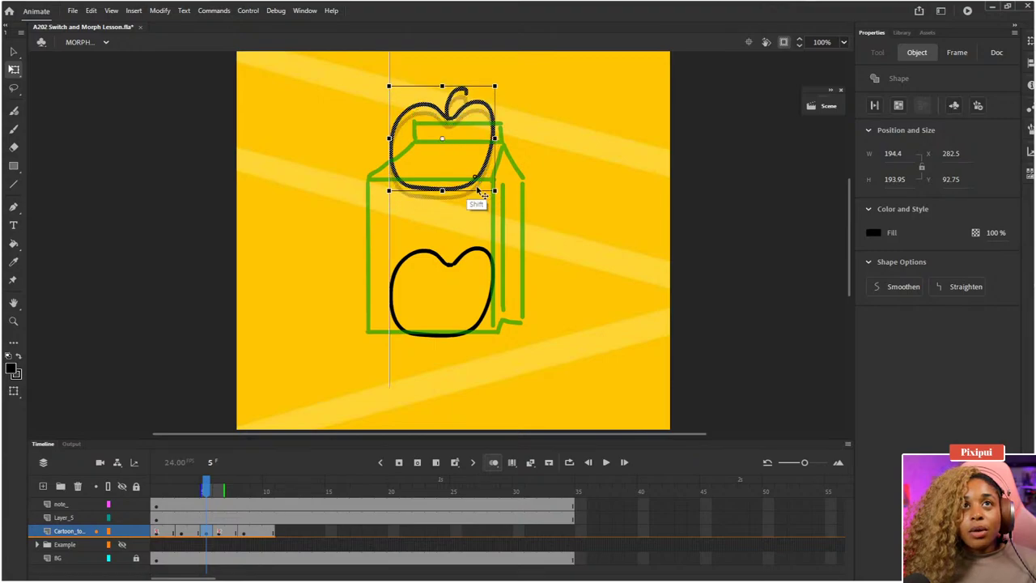
left_click(515, 230)
left_click_drag(514, 230, 312, 398)
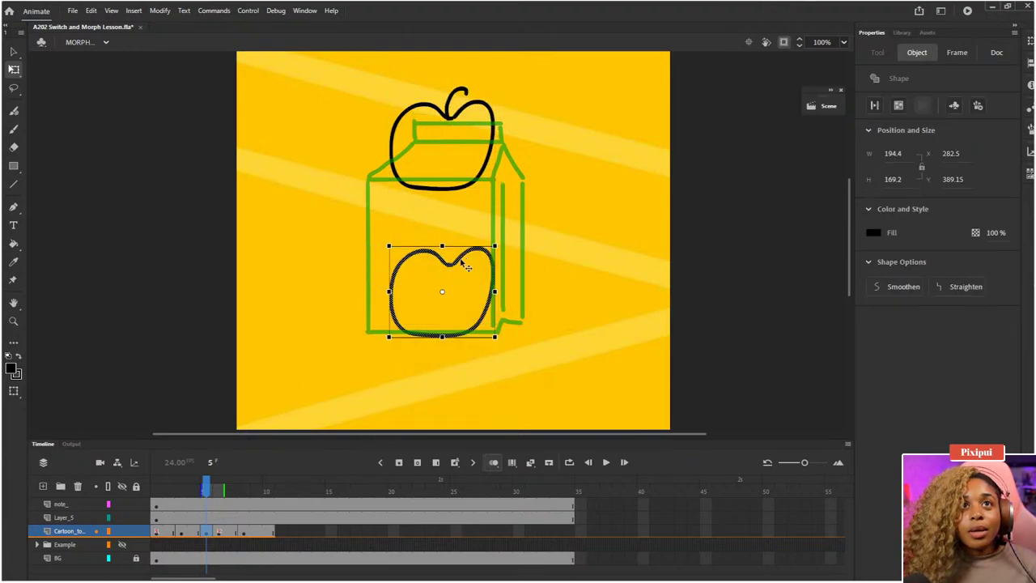
mouse_move(465, 262)
left_mouse_down()
mouse_move(466, 242)
mouse_move(466, 267)
left_mouse_up()
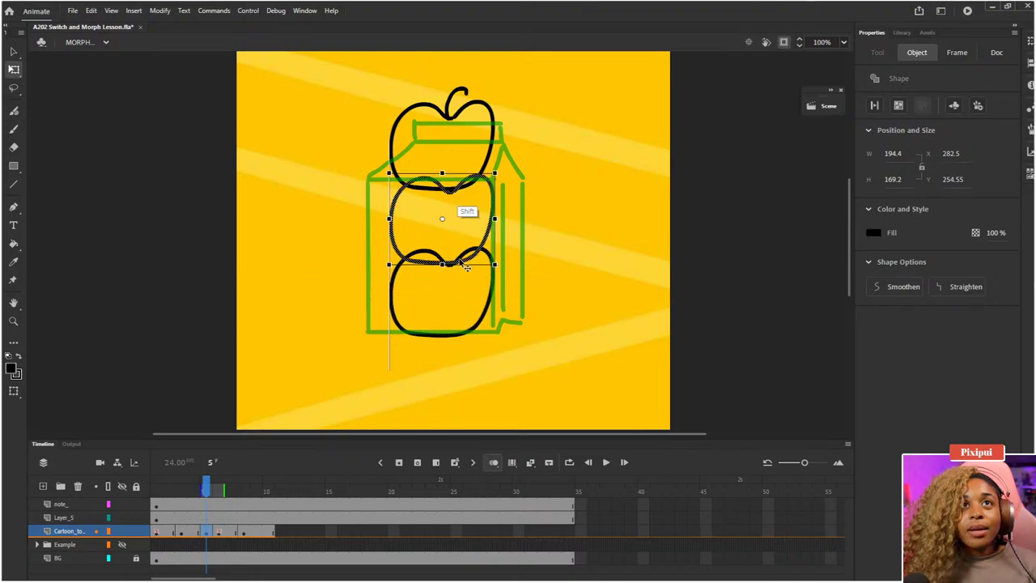
left_click(540, 268)
- Erase the overlapping lines where the three stacked apples meet
key("e")
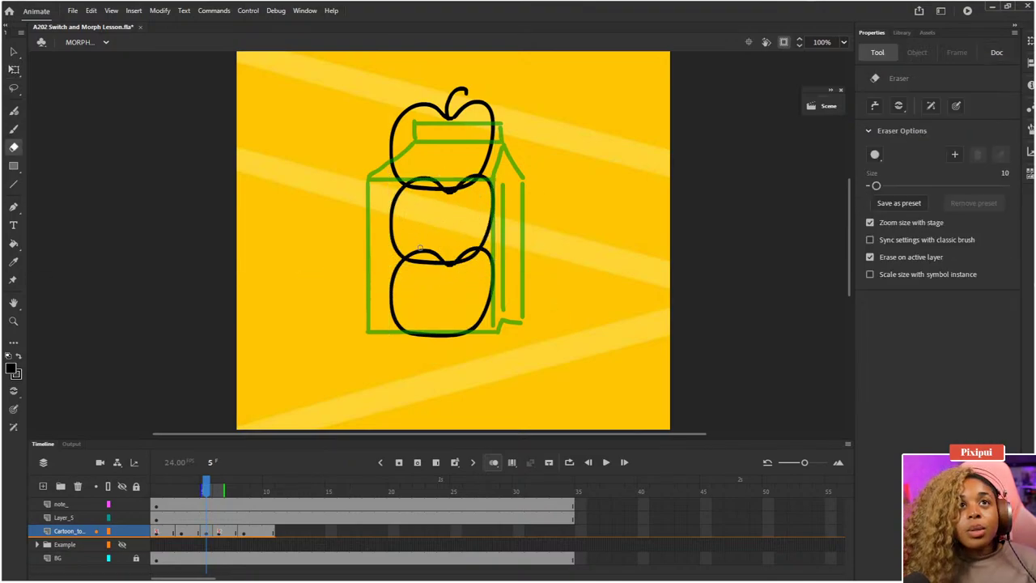
mouse_move(414, 248)
left_mouse_down()
mouse_move(434, 257)
mouse_move(411, 250)
left_mouse_up()
left_click_drag(413, 248, 414, 250)
key("q")
left_click(465, 259)
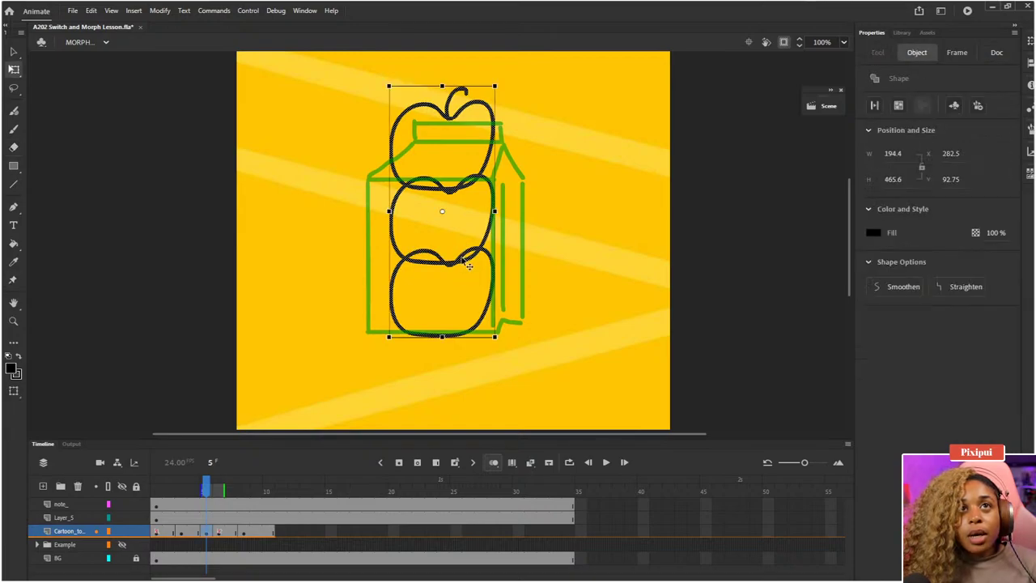
left_click(539, 246)
key("e")
left_click_drag(413, 252, 412, 251)
mouse_move(458, 254)
left_mouse_down()
mouse_move(474, 245)
mouse_move(457, 254)
left_mouse_up()
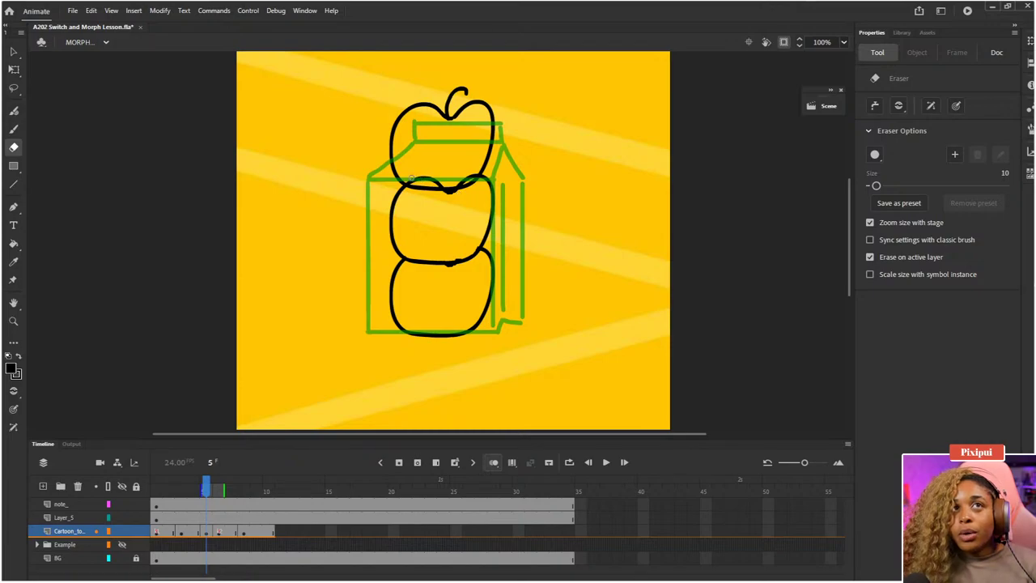
mouse_move(411, 178)
left_mouse_down()
mouse_move(445, 183)
mouse_move(411, 178)
mouse_move(471, 171)
mouse_move(458, 180)
left_mouse_up()
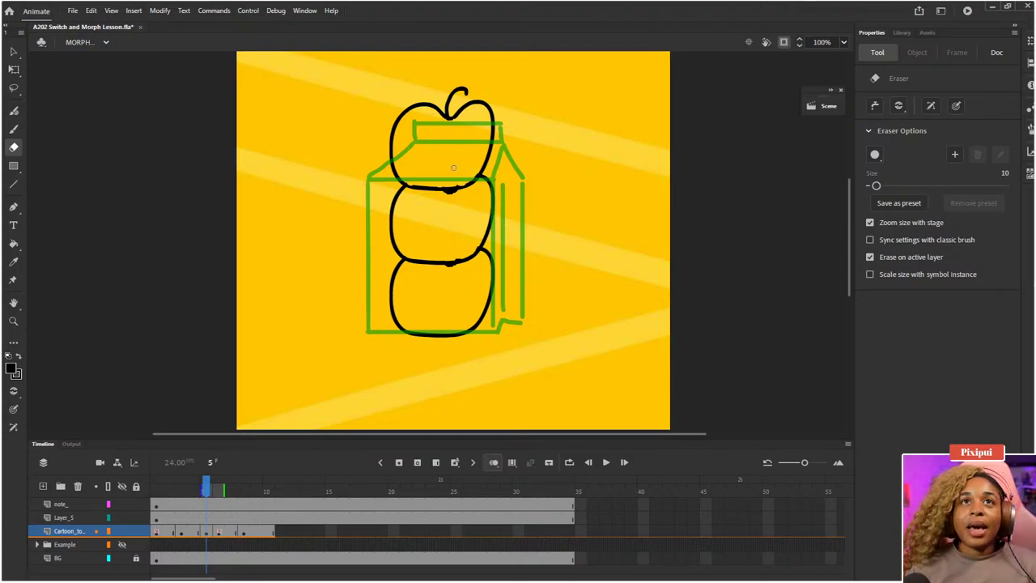
- Check the neighbouring frames and play the animation from the start
key("comma")
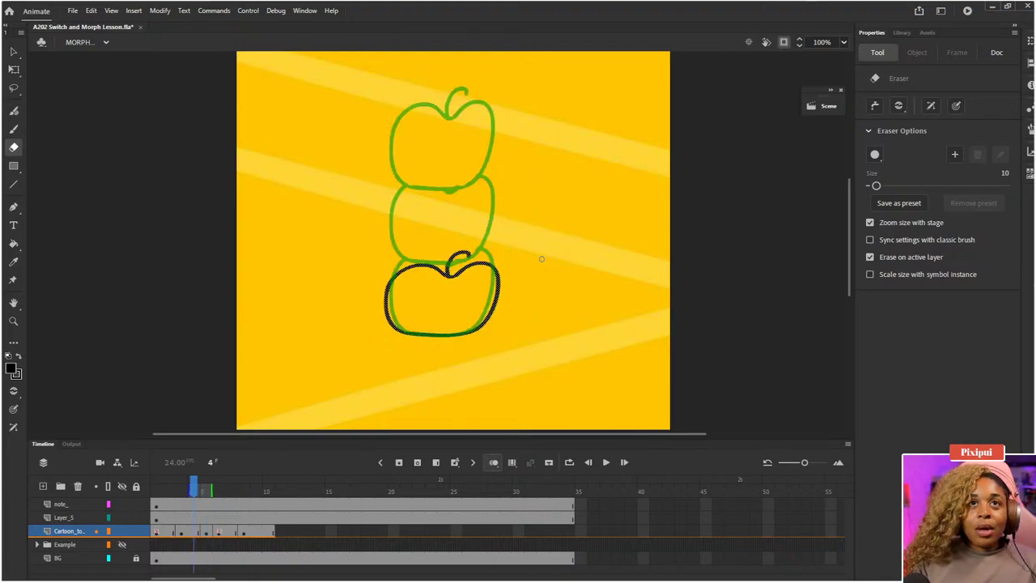
key("period")
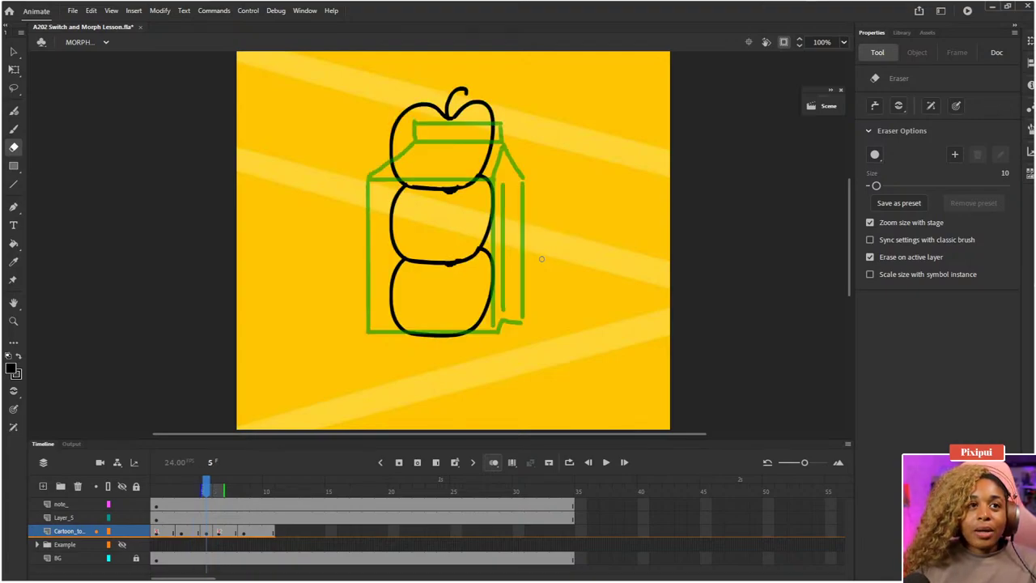
left_click(210, 534)
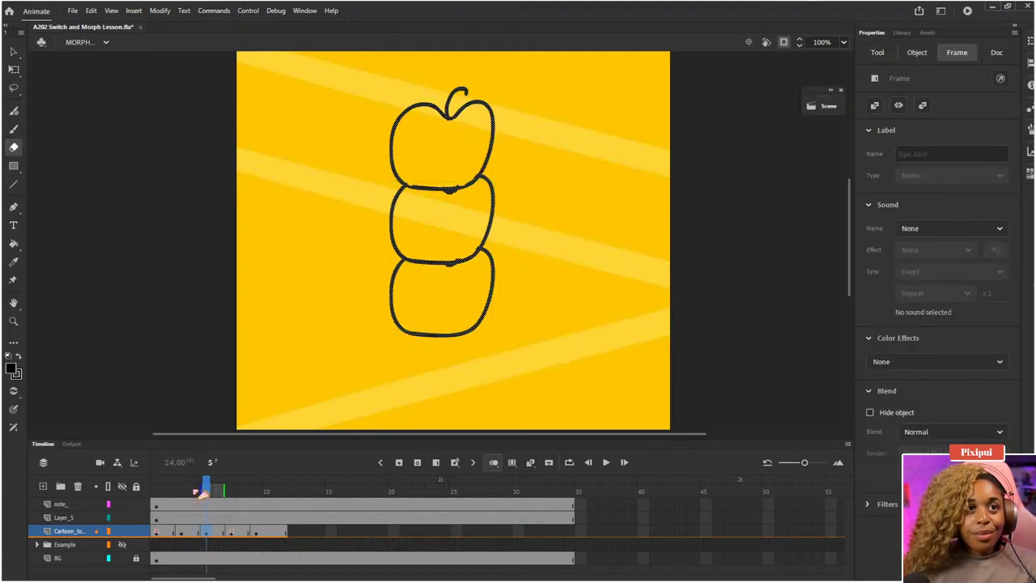
left_click_drag(202, 490, 156, 490)
key("Return")
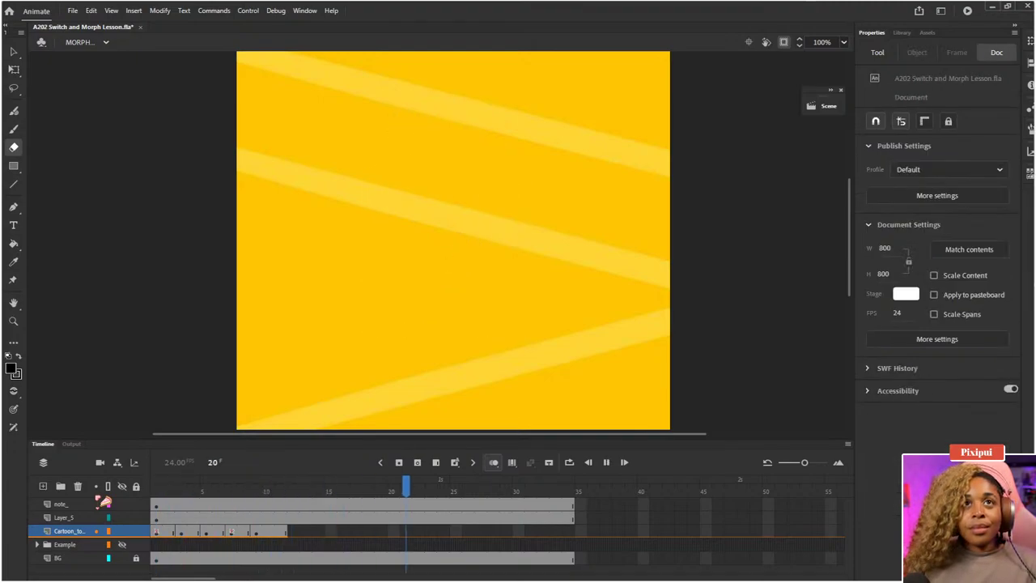
key("Return")
key("period")
key("period")
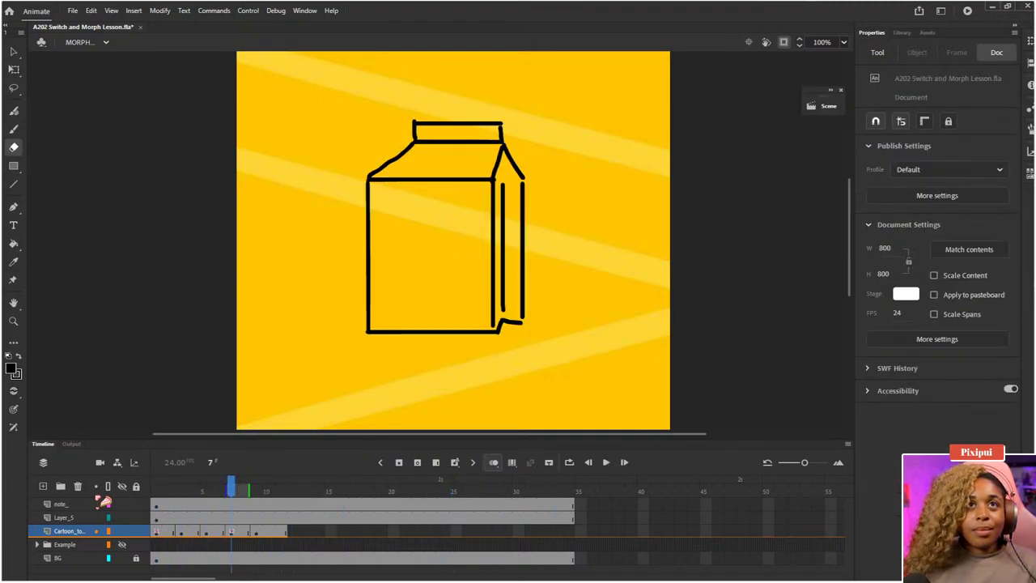
- Turn on onion skinning across frames 1–12, play, and scrub between frames 4 and 5
left_click(569, 462)
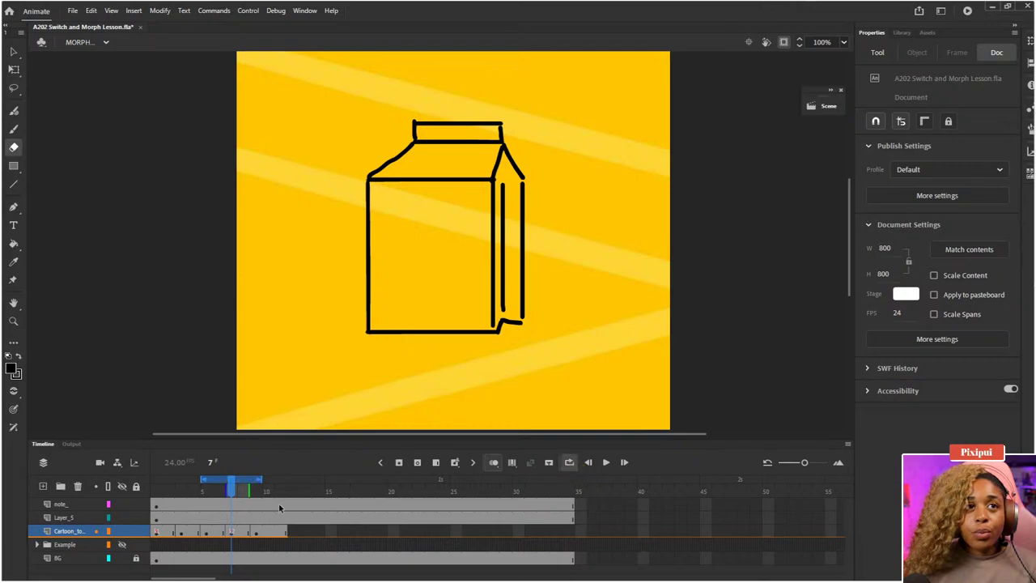
left_click_drag(259, 479, 285, 479)
left_click_drag(203, 479, 151, 479)
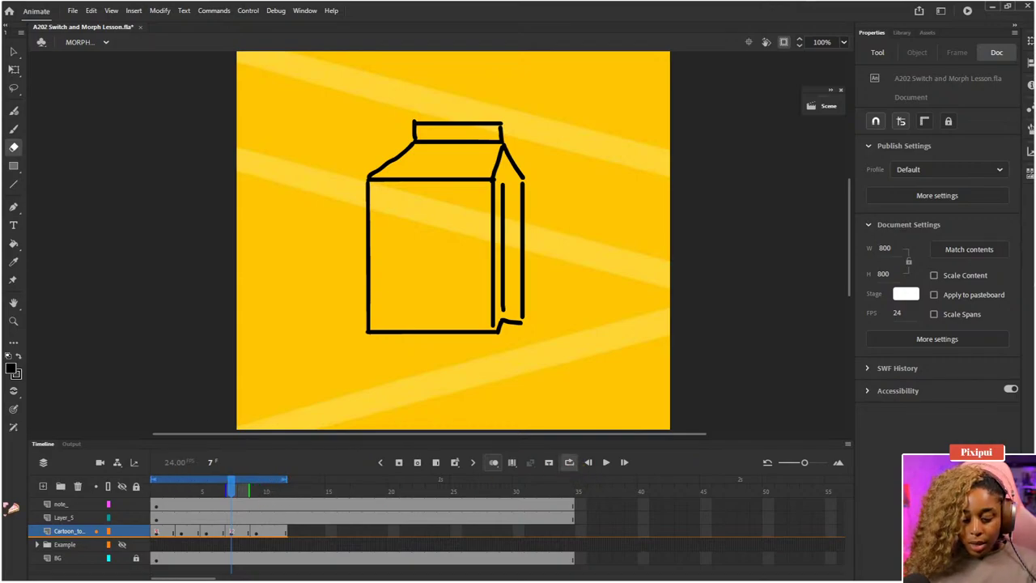
key("Return")
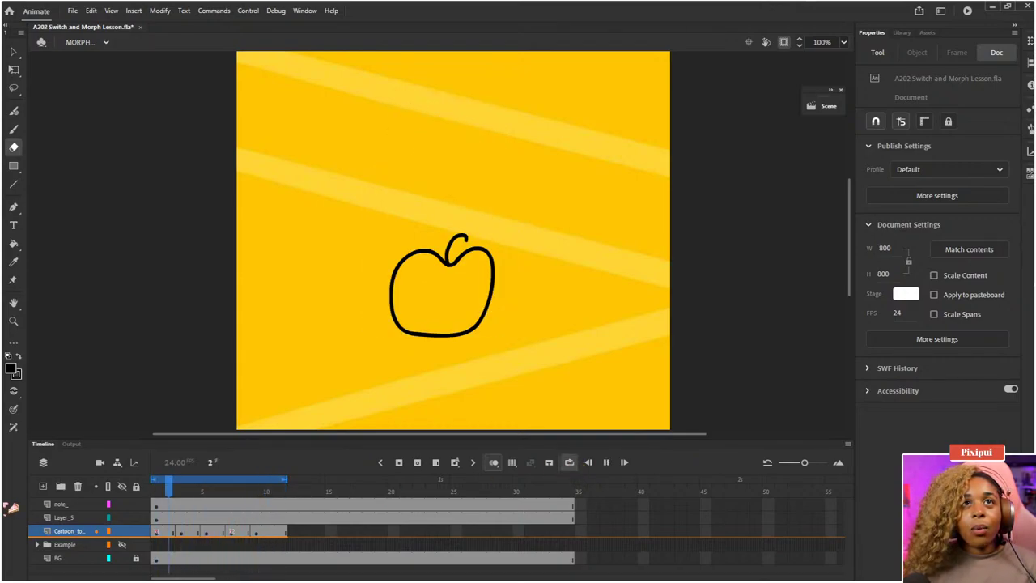
key("Return")
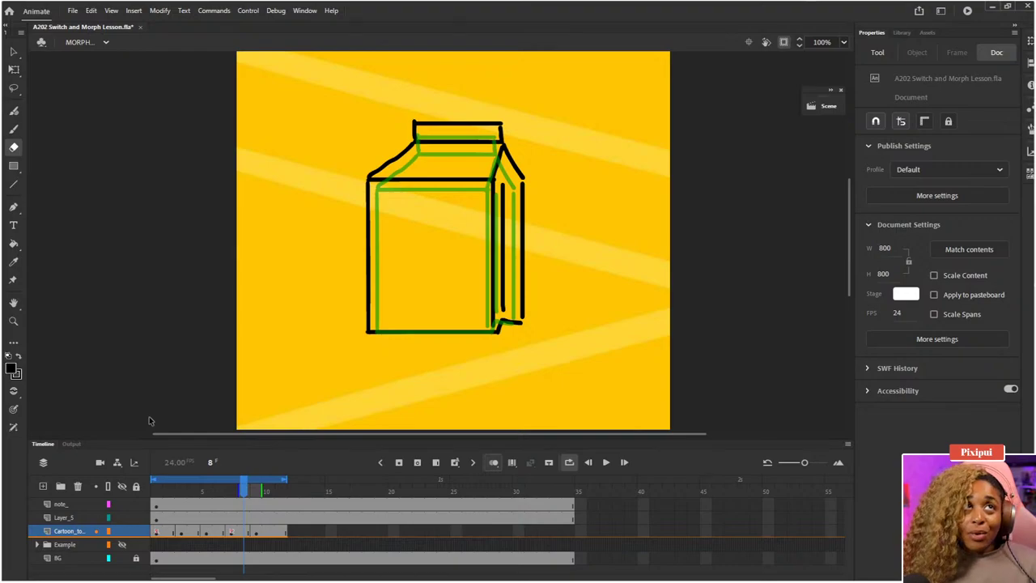
left_click(207, 491)
mouse_move(208, 494)
left_mouse_down()
mouse_move(220, 497)
mouse_move(162, 513)
mouse_move(181, 515)
mouse_move(194, 493)
mouse_move(208, 496)
mouse_move(195, 506)
left_mouse_up()
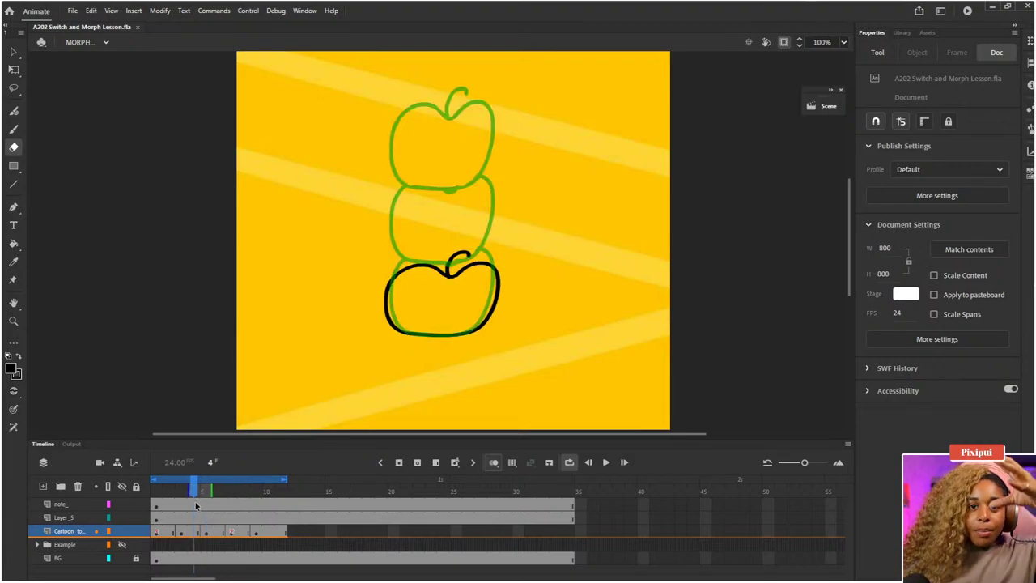
mouse_move(195, 505)
left_mouse_down()
mouse_move(206, 499)
mouse_move(196, 506)
left_mouse_up()
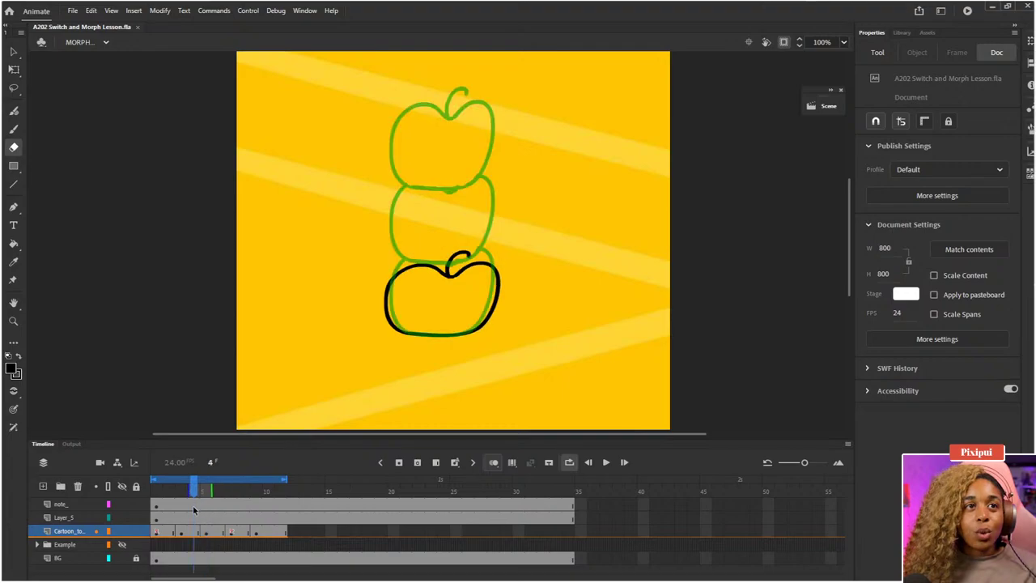
- Label frame 4 'anti' and frame 6 'b1'
left_click(191, 533)
left_click(923, 152)
type("anti")
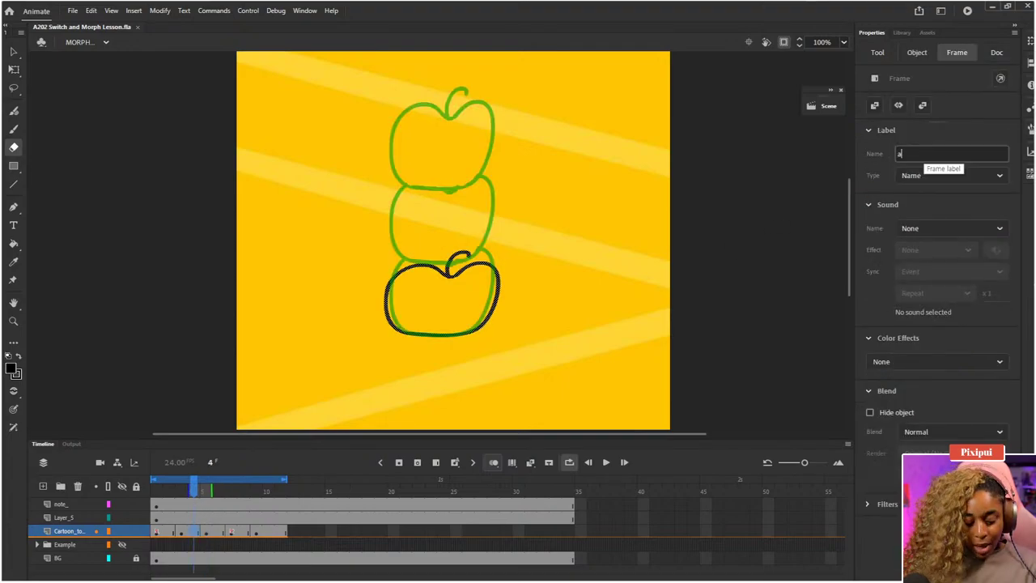
left_click(217, 532)
left_click(930, 153)
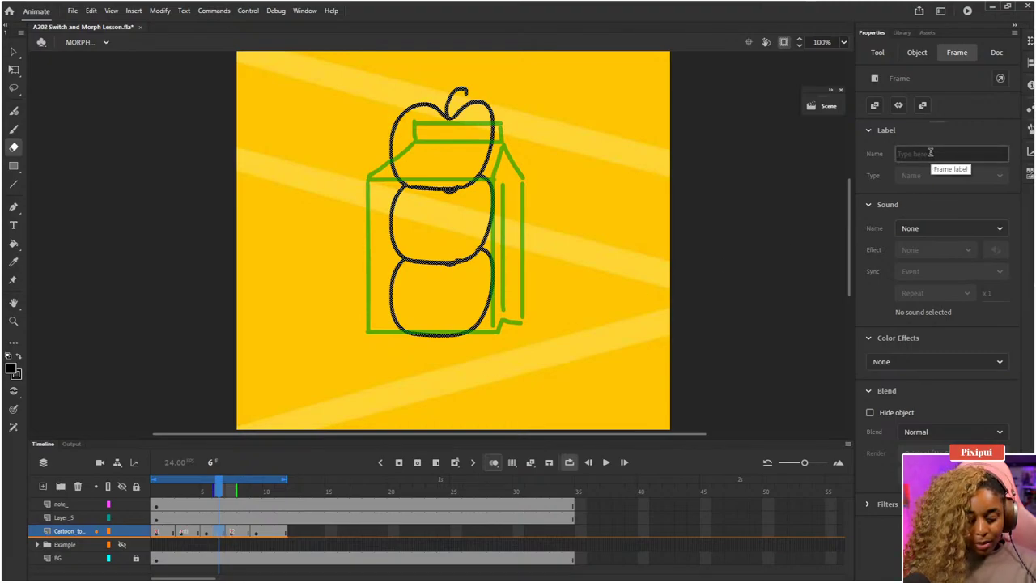
type("b1")
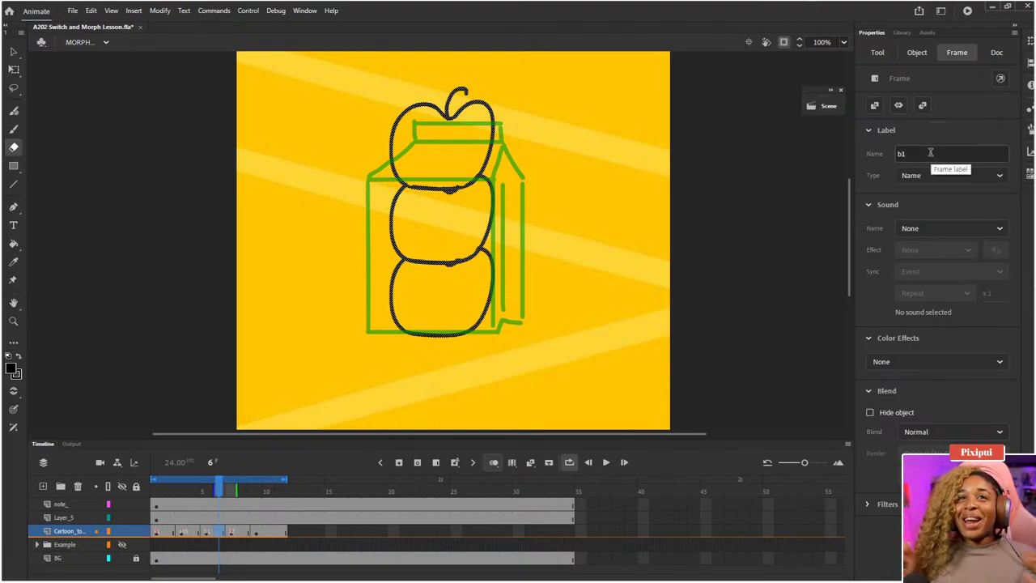
- Push the keyframes after frame 4 one frame later
left_click(202, 489)
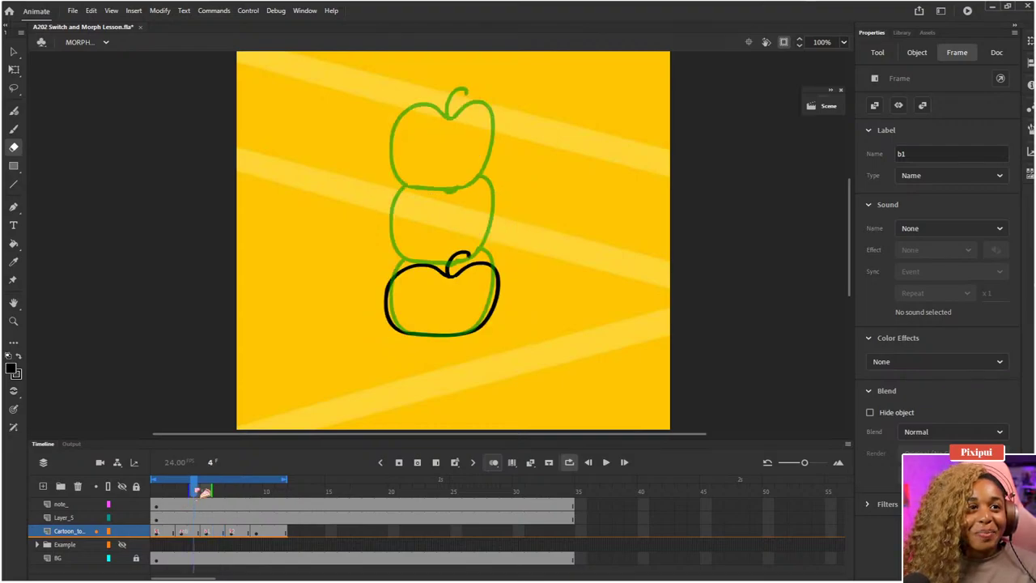
left_click(199, 532)
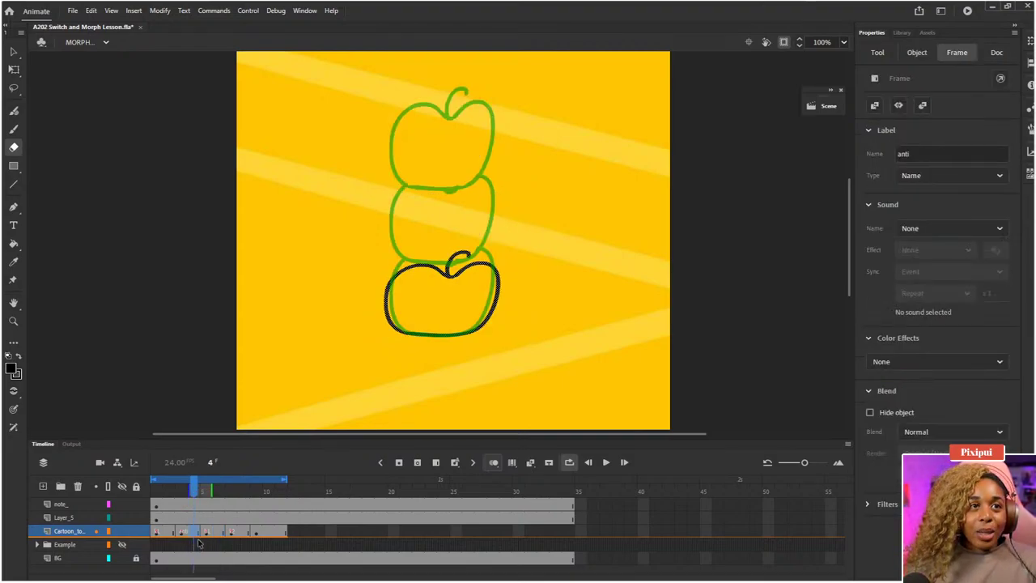
left_click_drag(198, 541, 224, 539)
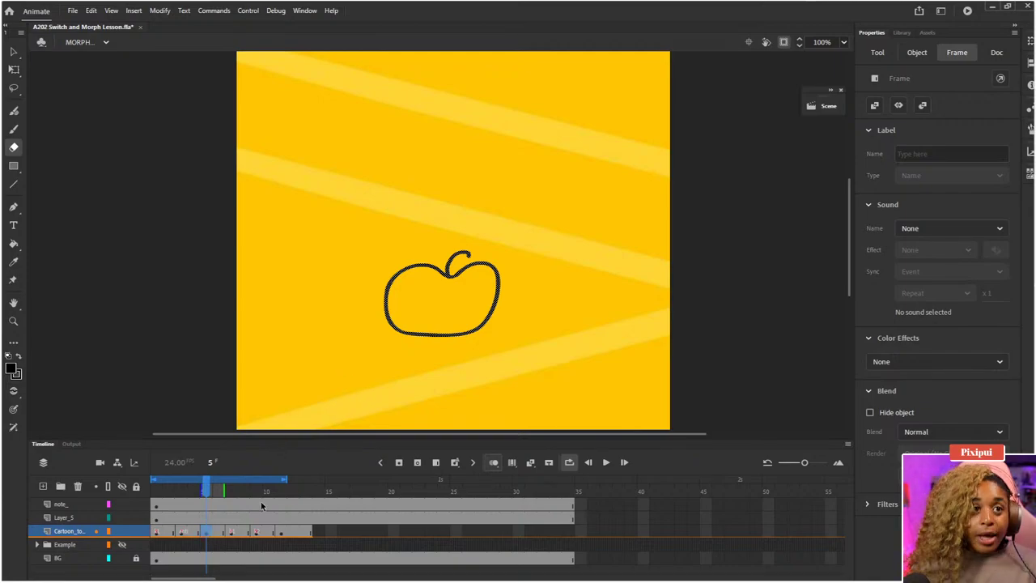
- Move the frame 5 apple upward and paste a second apple in place below it
left_click_drag(224, 491, 236, 491)
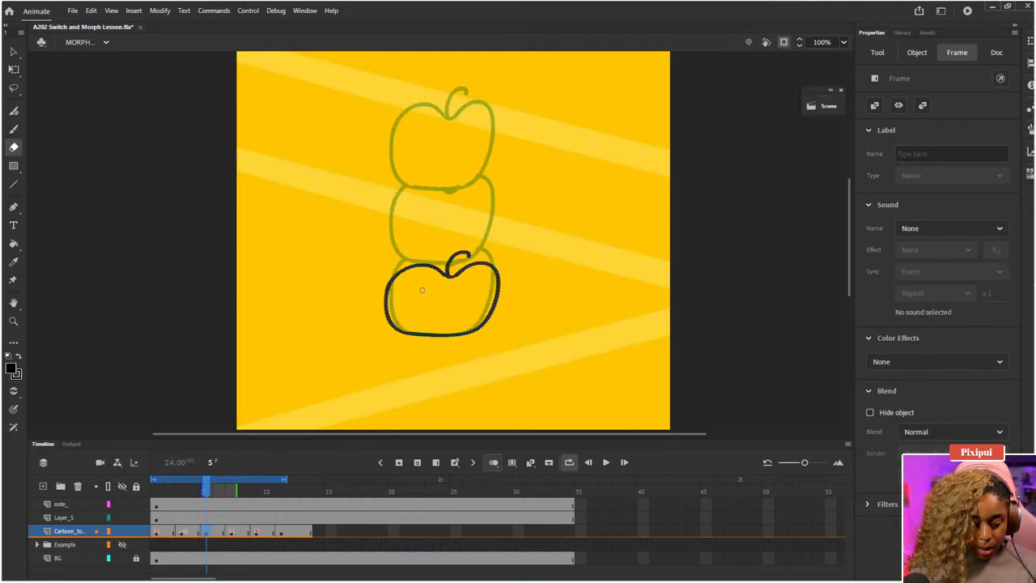
key("q")
left_click_drag(461, 281, 466, 207)
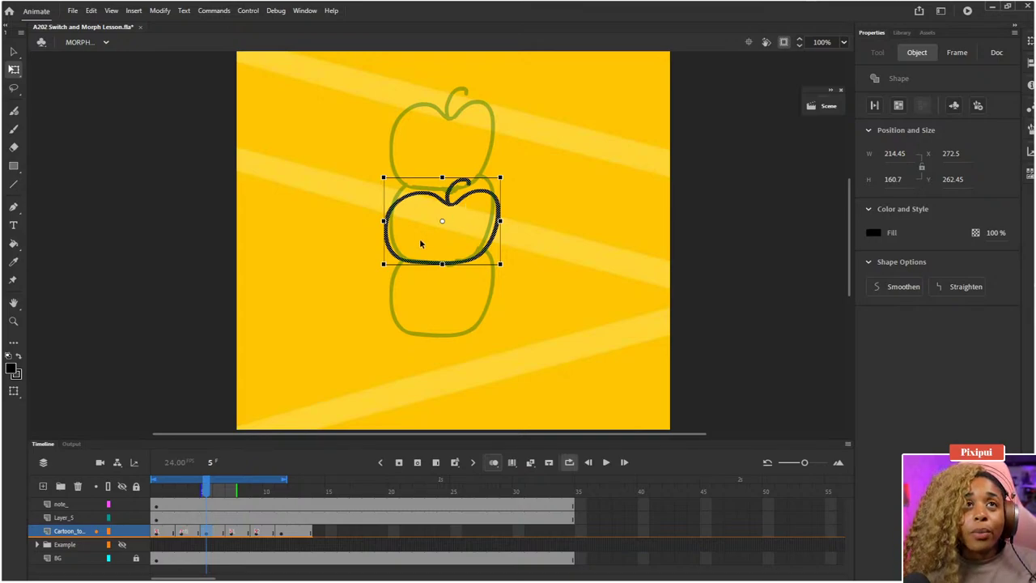
left_click(192, 491)
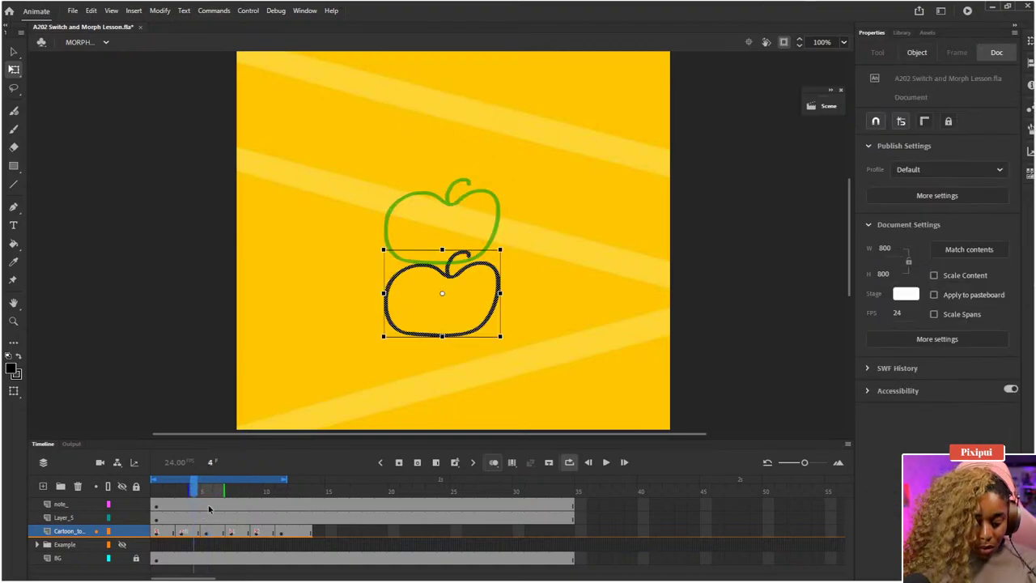
left_click(206, 492)
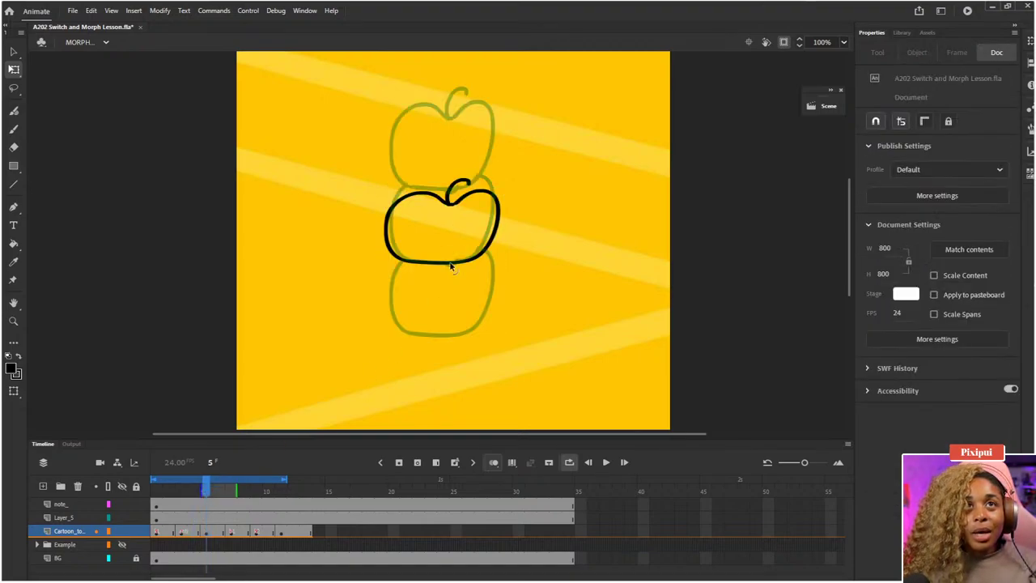
left_click(206, 531)
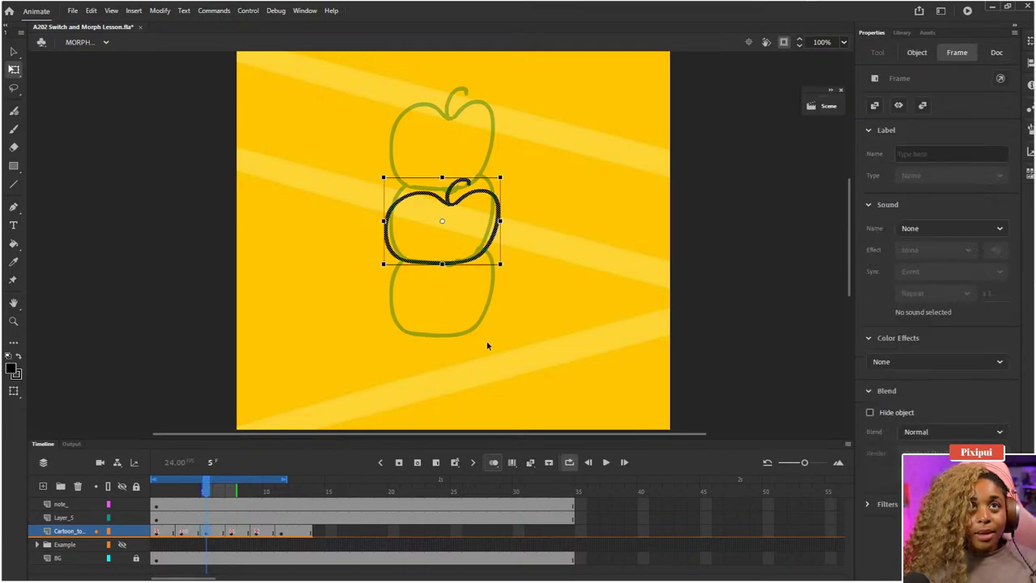
key("ctrl+shift+v")
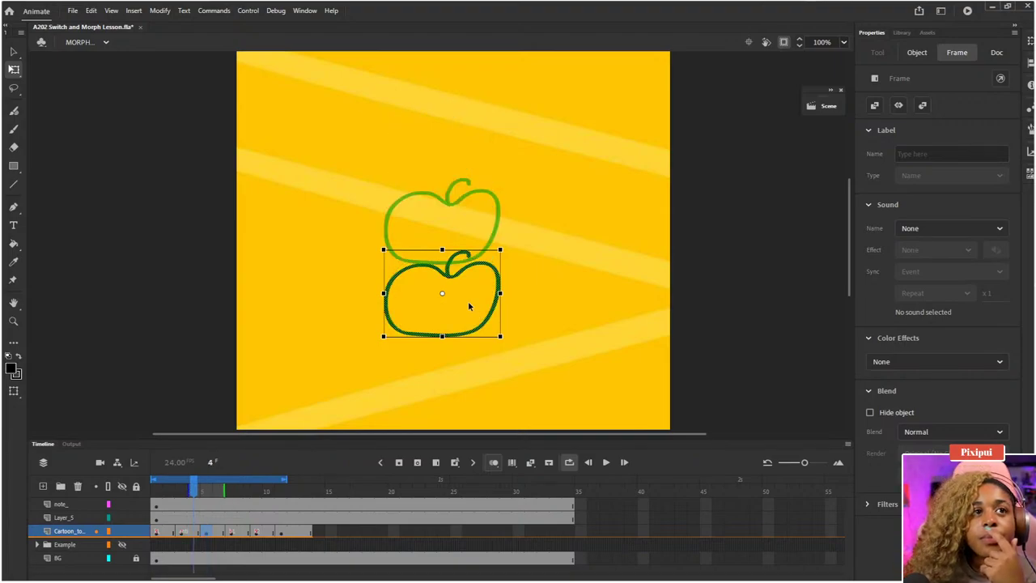
- Step between frames 3–5 and play the animation to check the stacked apples
key(".")
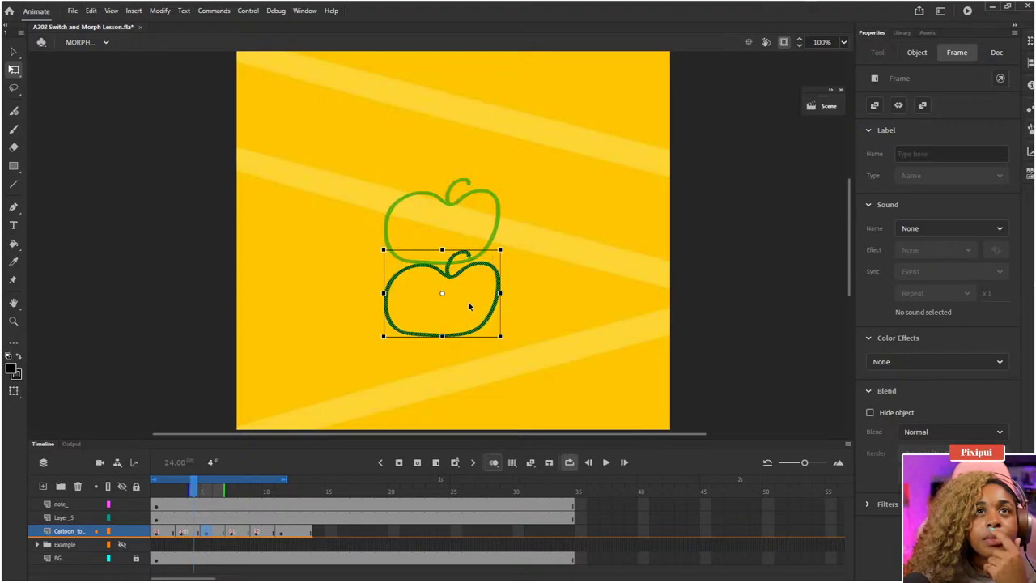
key(".")
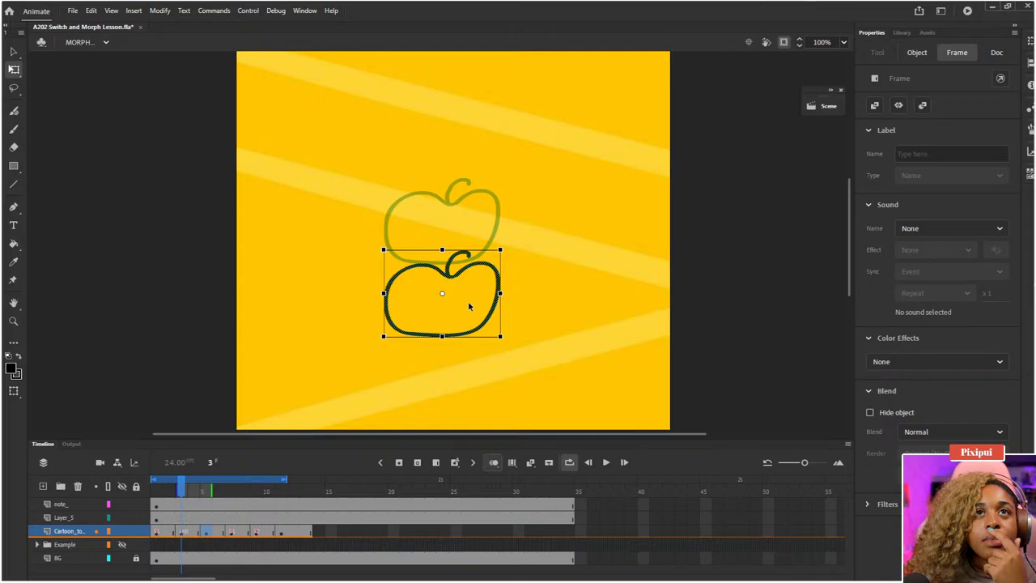
key("period")
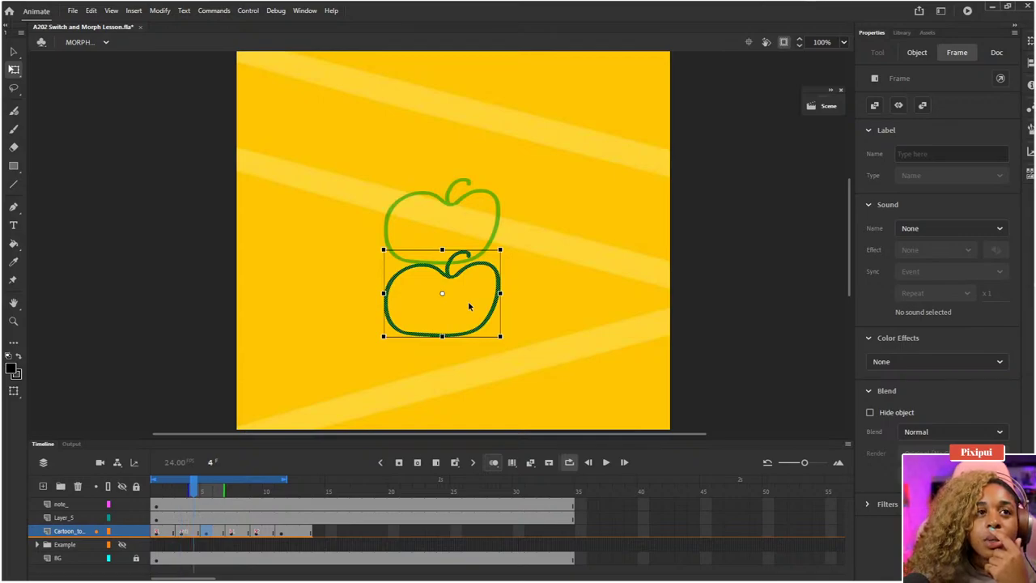
key("period")
key("comma")
key("period")
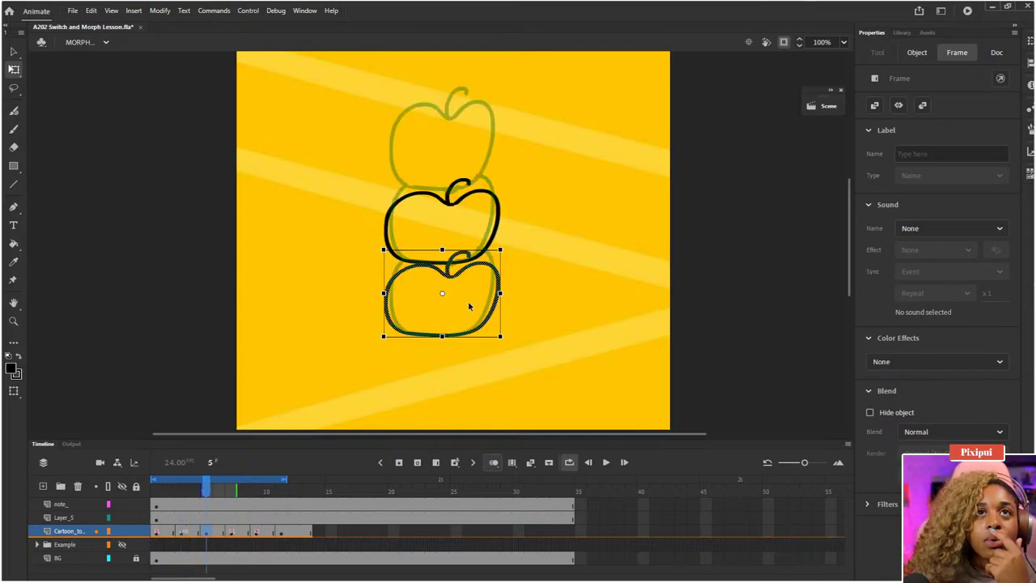
key("comma")
key("comma")
key("comma")
key("comma")
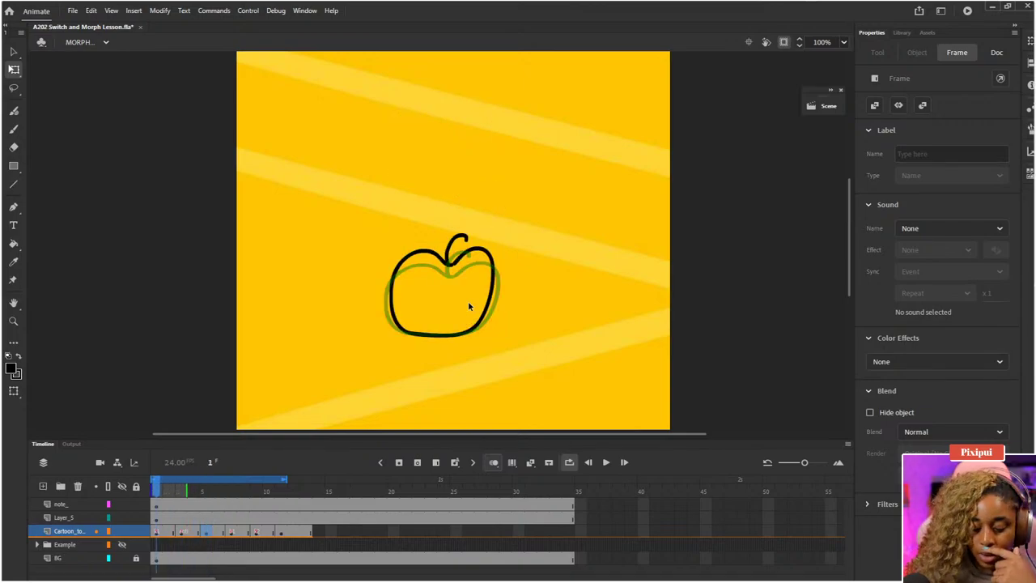
key("Return")
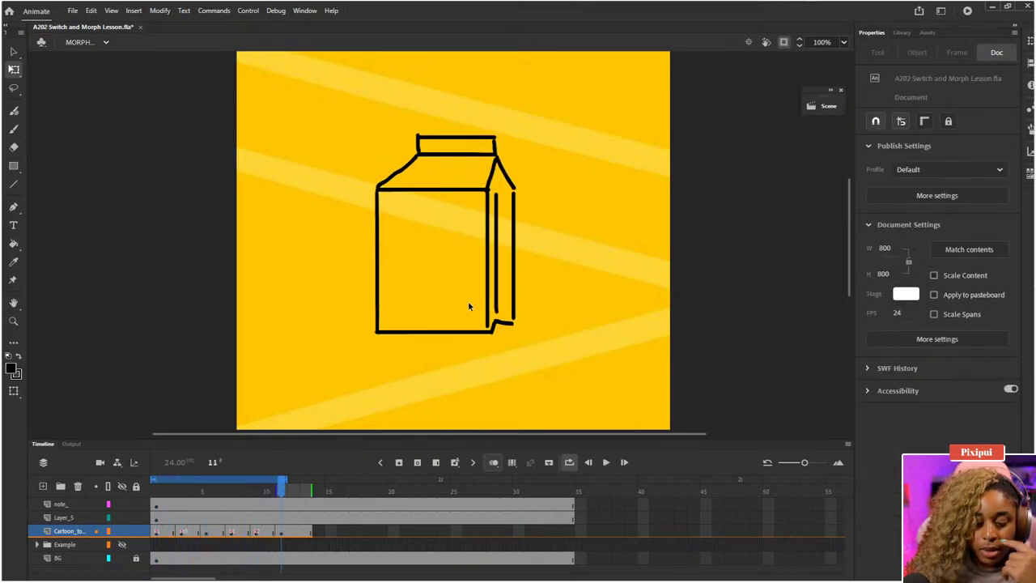
- Flip between frames 4 and 5 to compare, then deselect the bottom apple
key("comma")
key("comma")
key("comma")
key("comma")
key("comma")
key("comma")
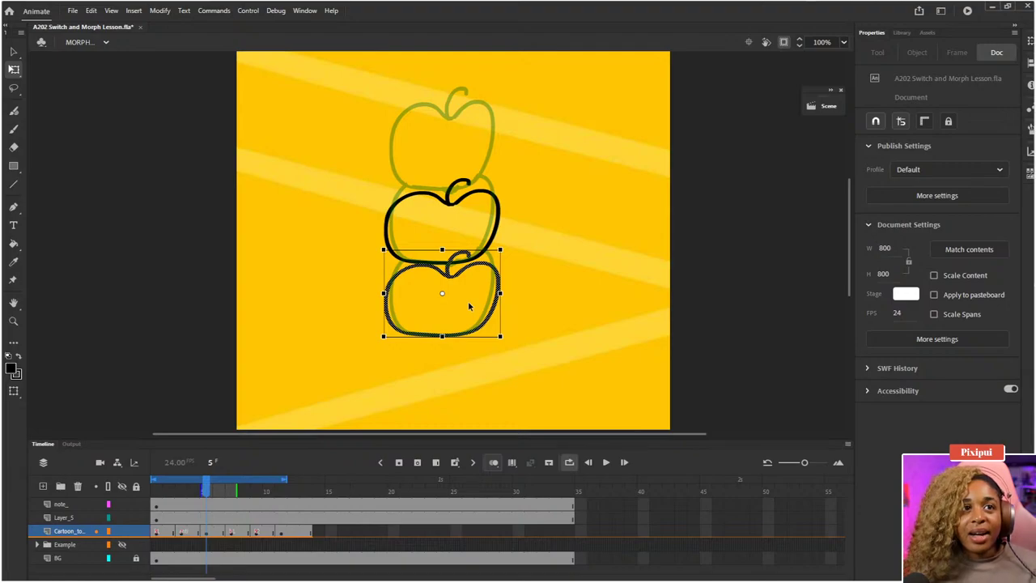
key("comma")
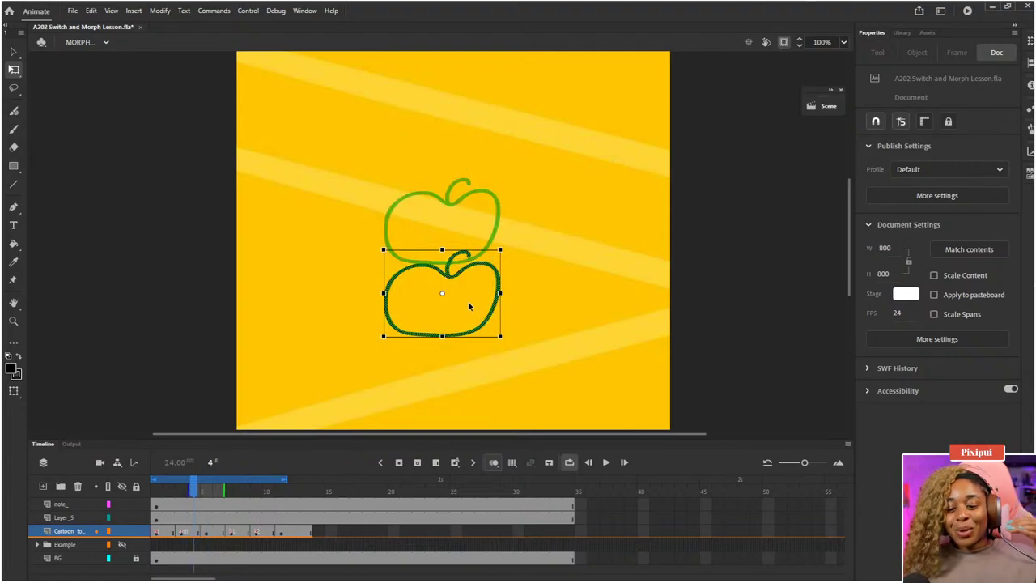
key("period")
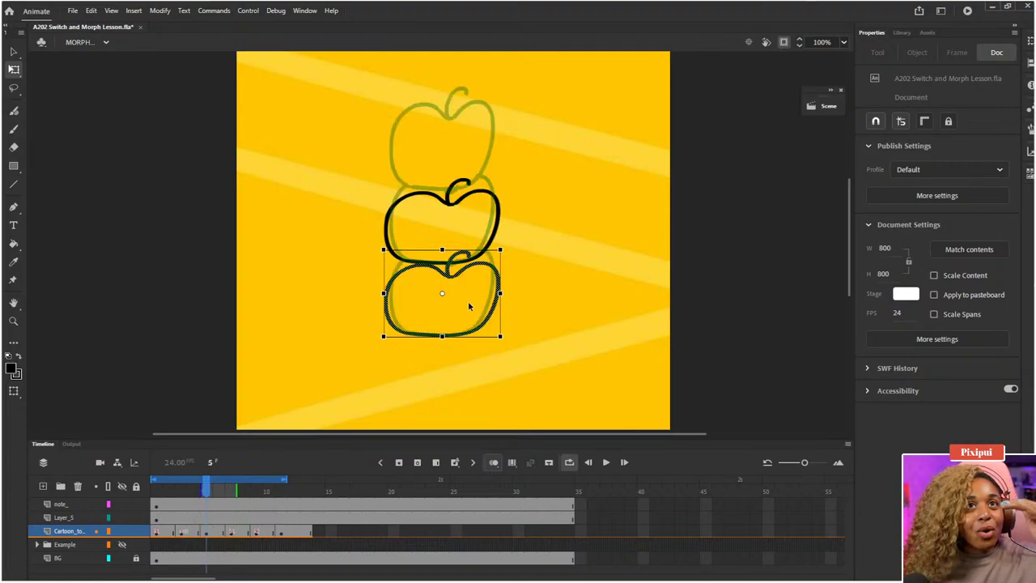
key("comma")
key("period")
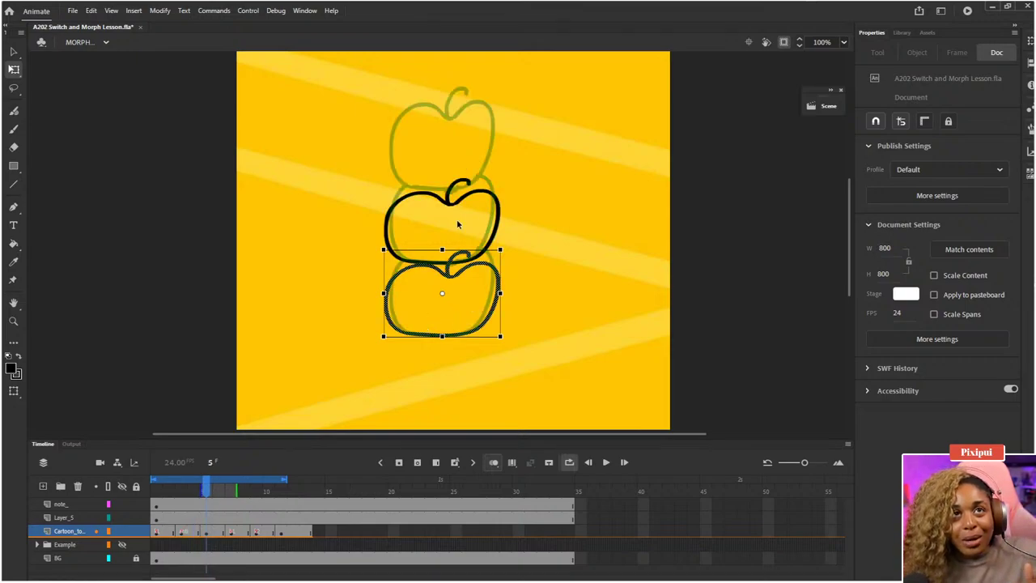
left_click(527, 343)
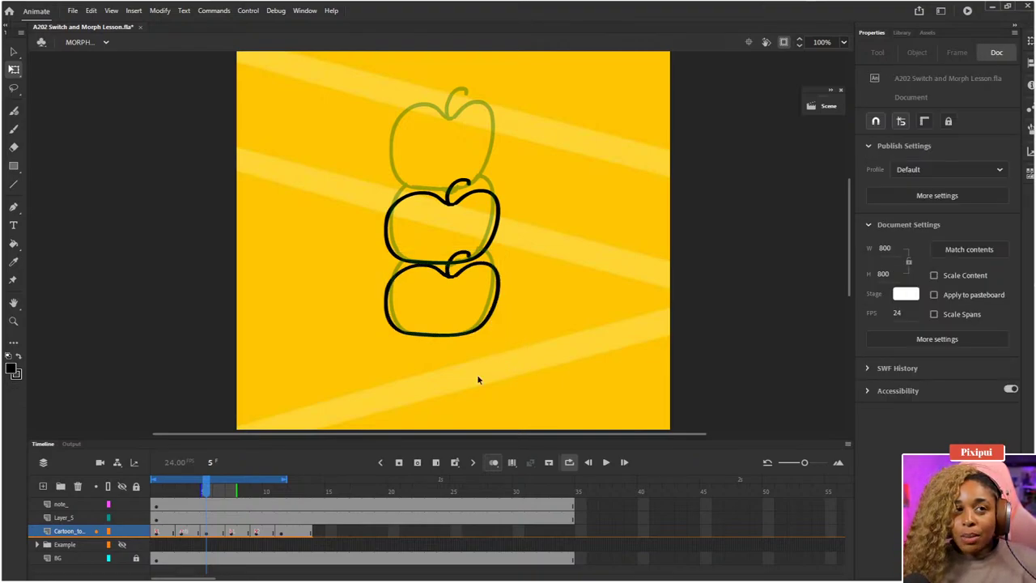
left_click(195, 491)
- Insert extra frames after frame 4 on the Cartoon layer to lengthen the hold there
left_click(206, 492)
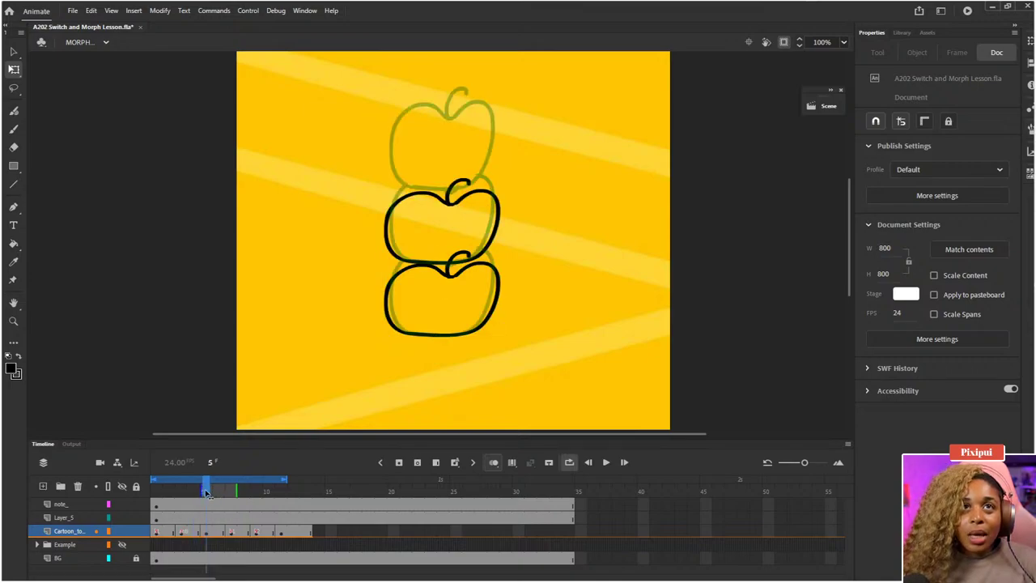
left_click(194, 491)
left_click(192, 535)
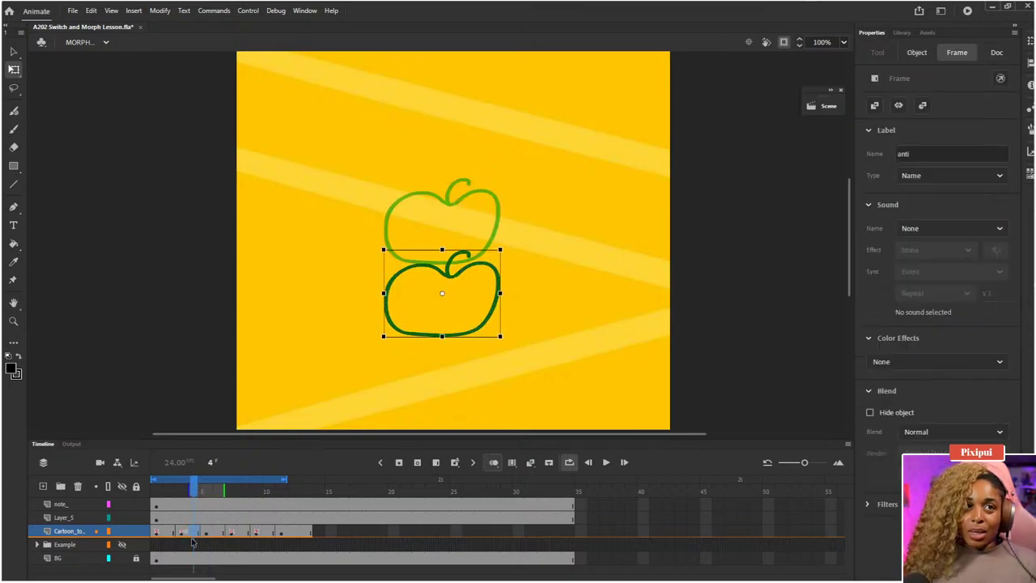
key("F5")
left_click(207, 533)
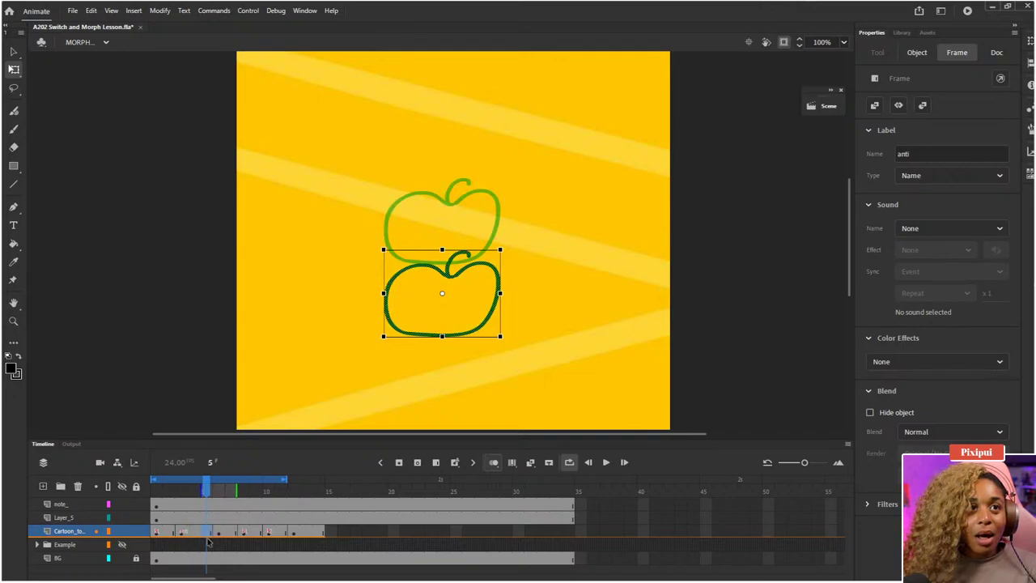
left_click(207, 534)
key("F5")
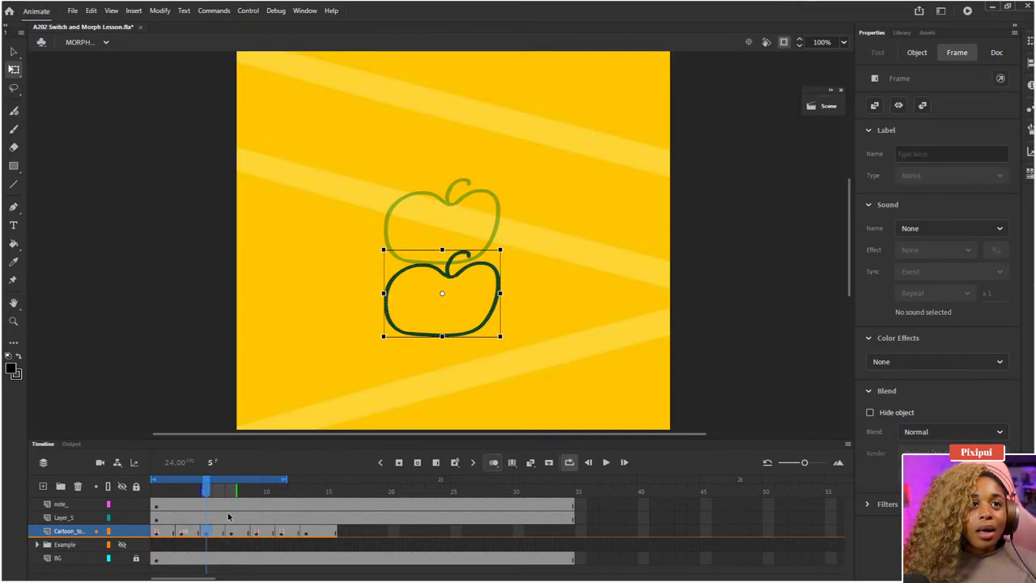
key("shift+F5")
left_click(220, 534)
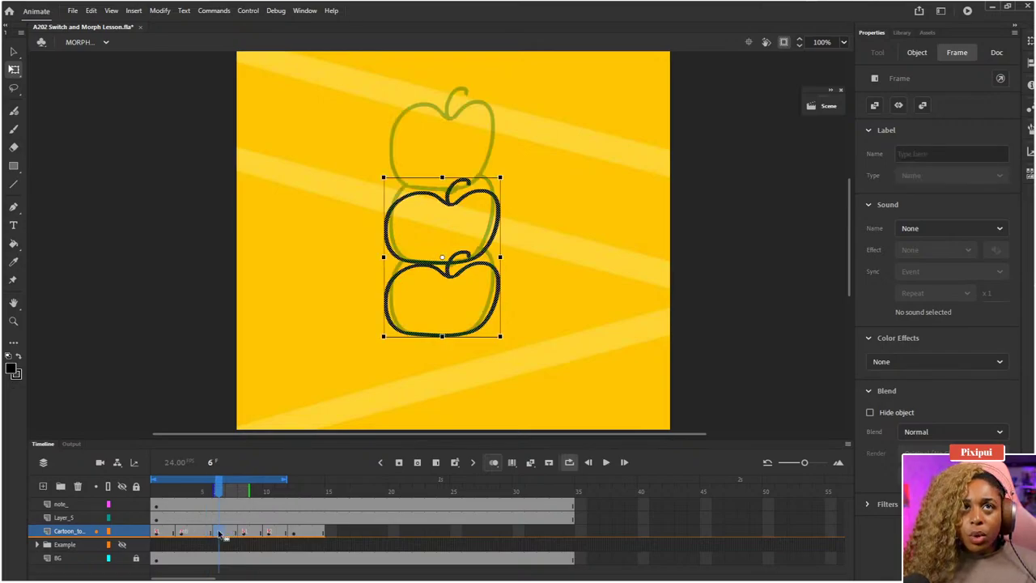
left_click(205, 533)
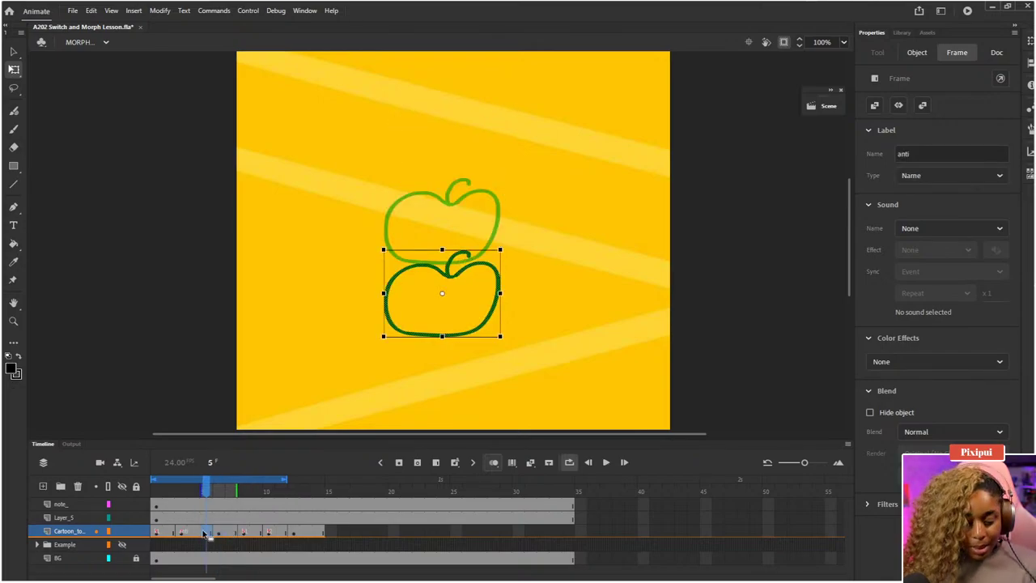
key("ctrl+z")
key("ctrl+z")
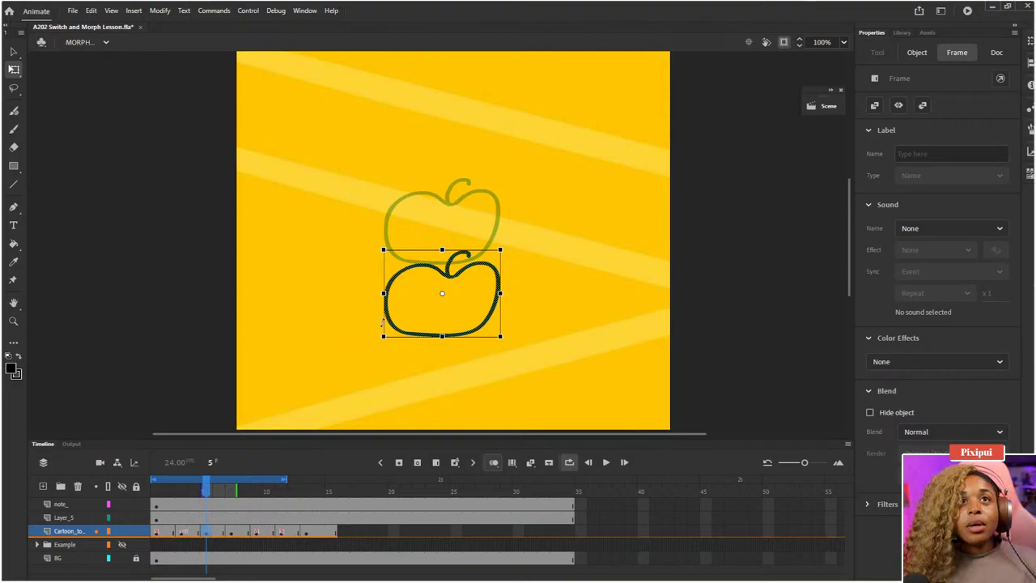
- Marquee-select the stacked apple shapes on frame 5, then move to frame 3
left_click(477, 285)
key("ctrl+a")
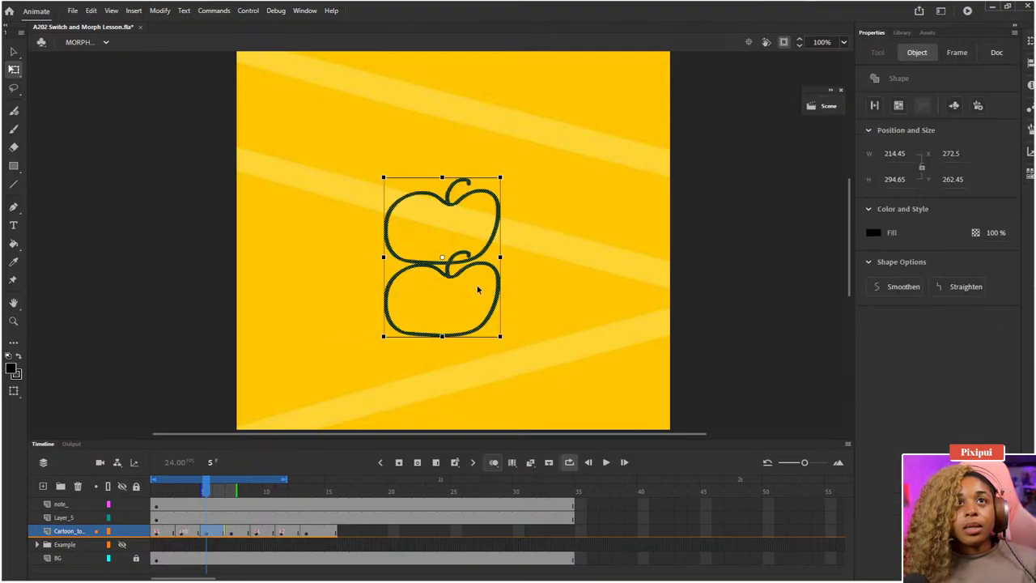
left_click(520, 321)
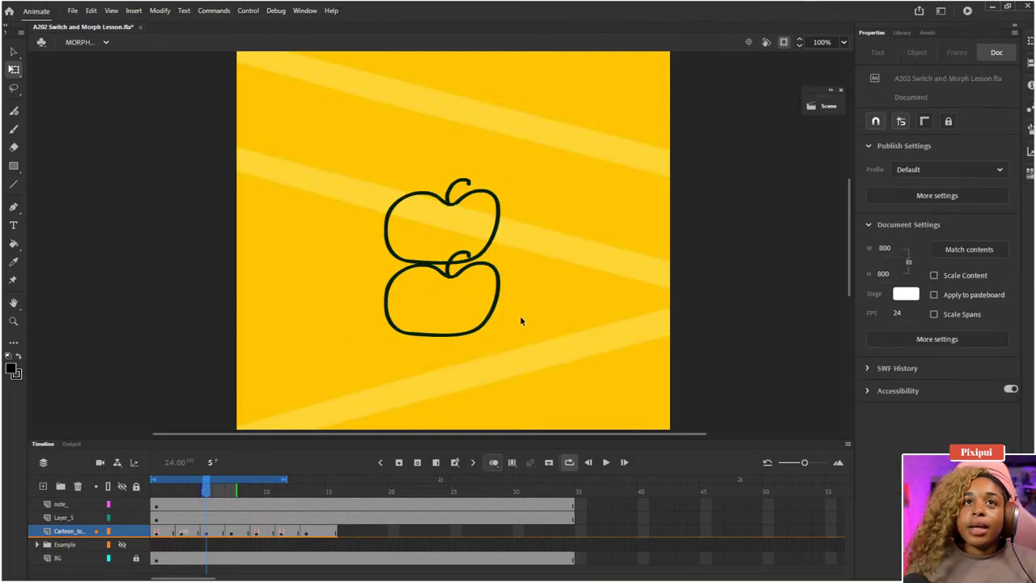
left_click(486, 329)
left_click(542, 262)
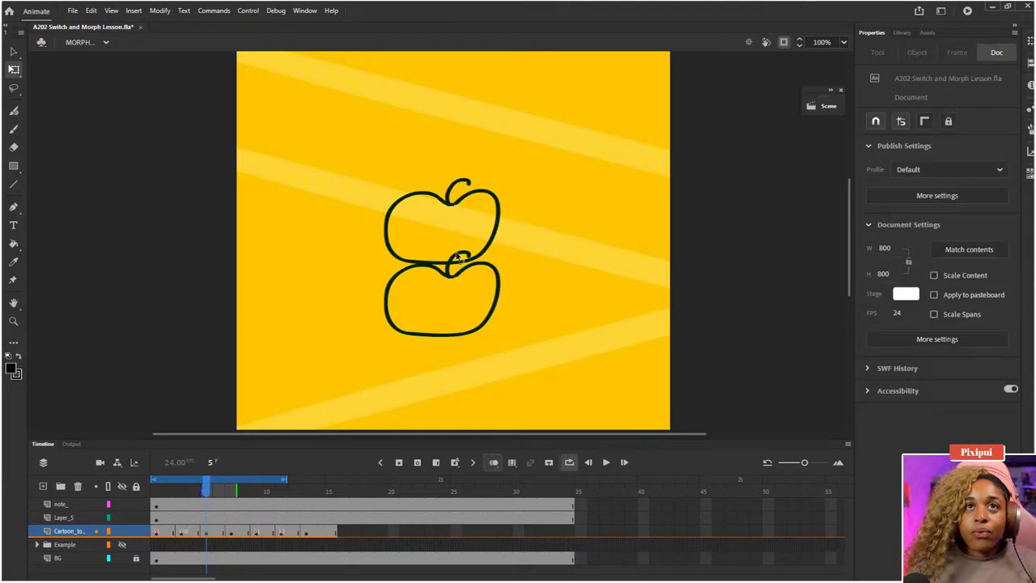
left_click_drag(534, 372, 289, 79)
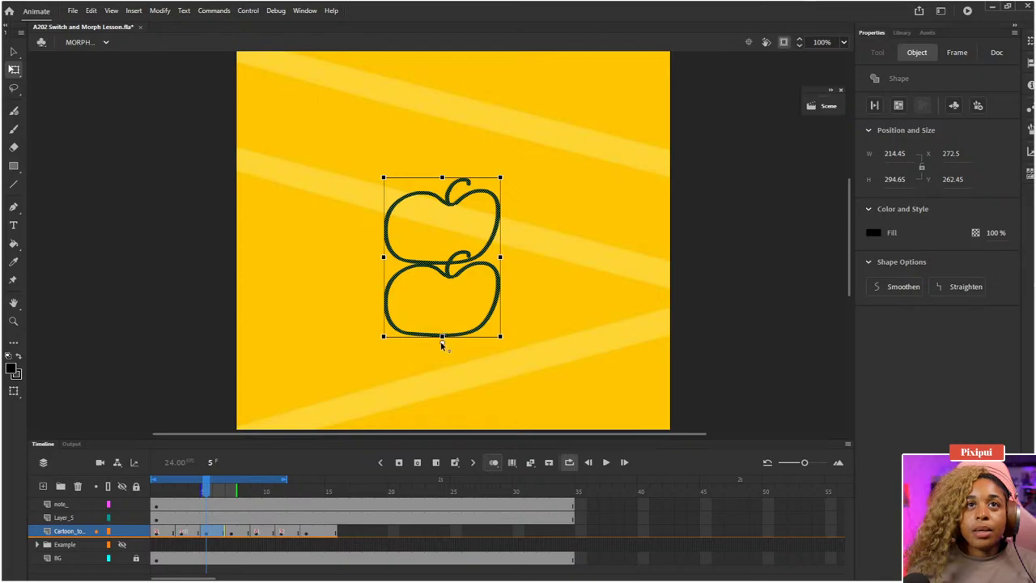
left_click(522, 283)
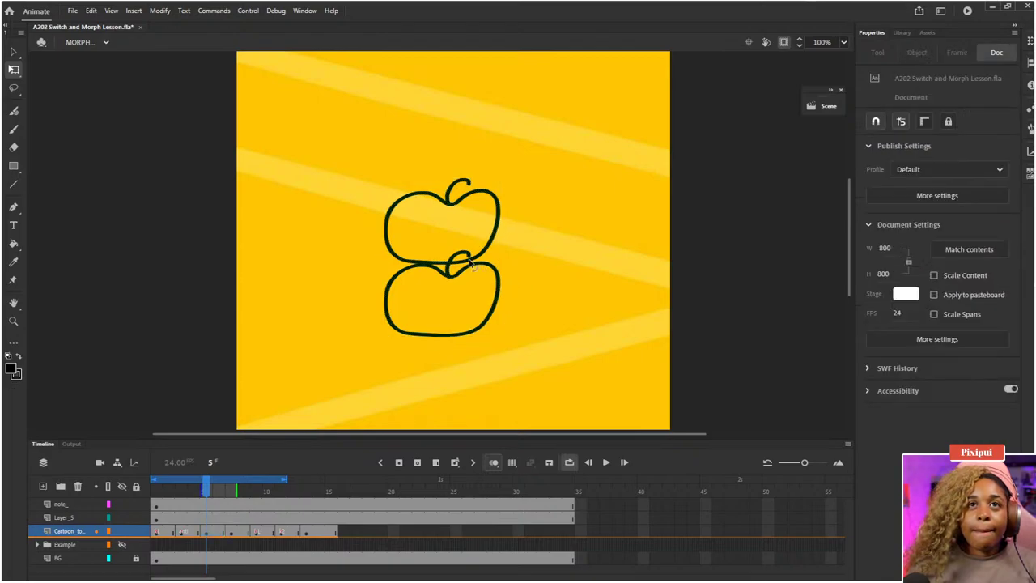
left_click_drag(520, 288, 326, 371)
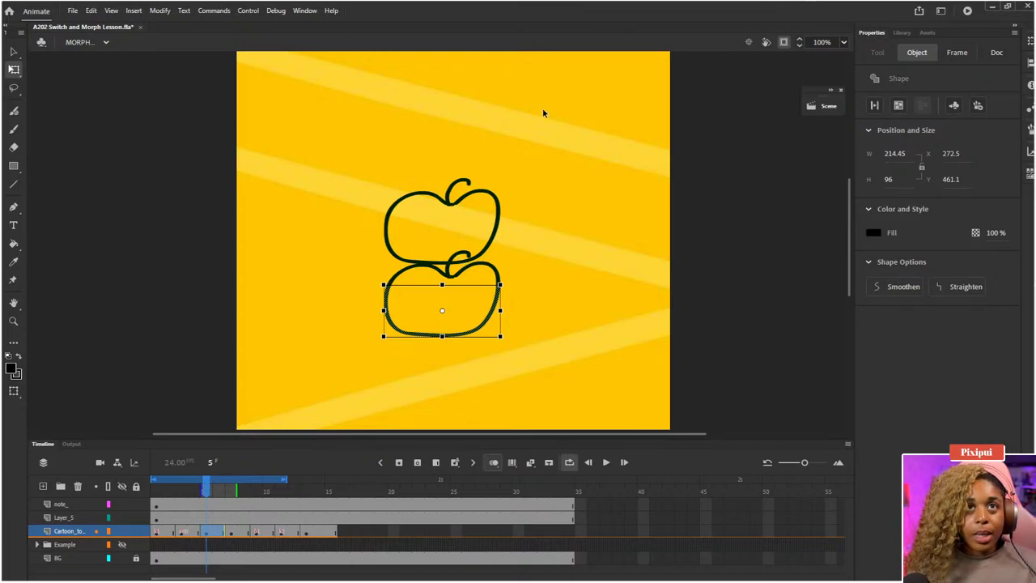
left_click_drag(542, 108, 323, 388)
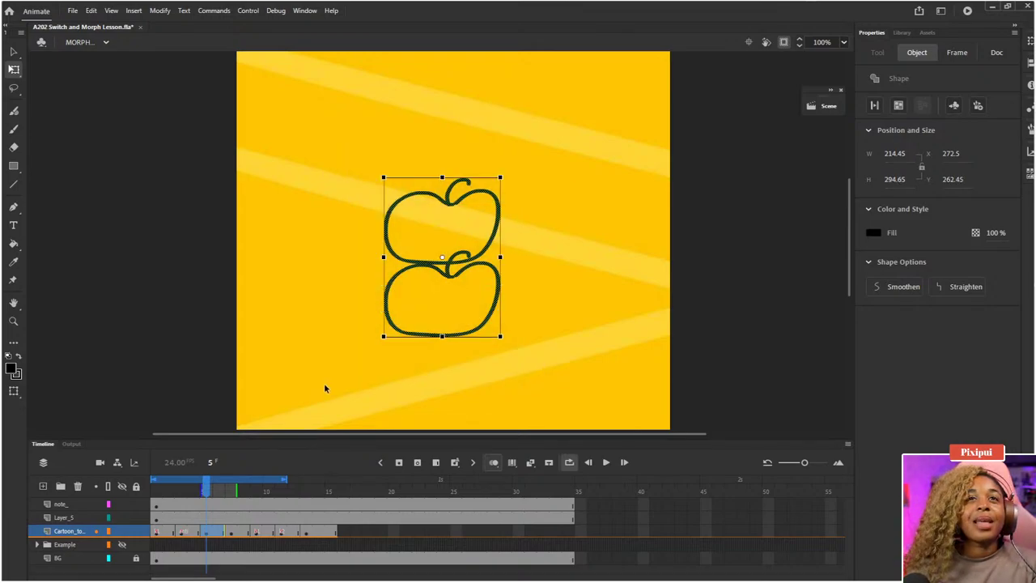
left_click(181, 531)
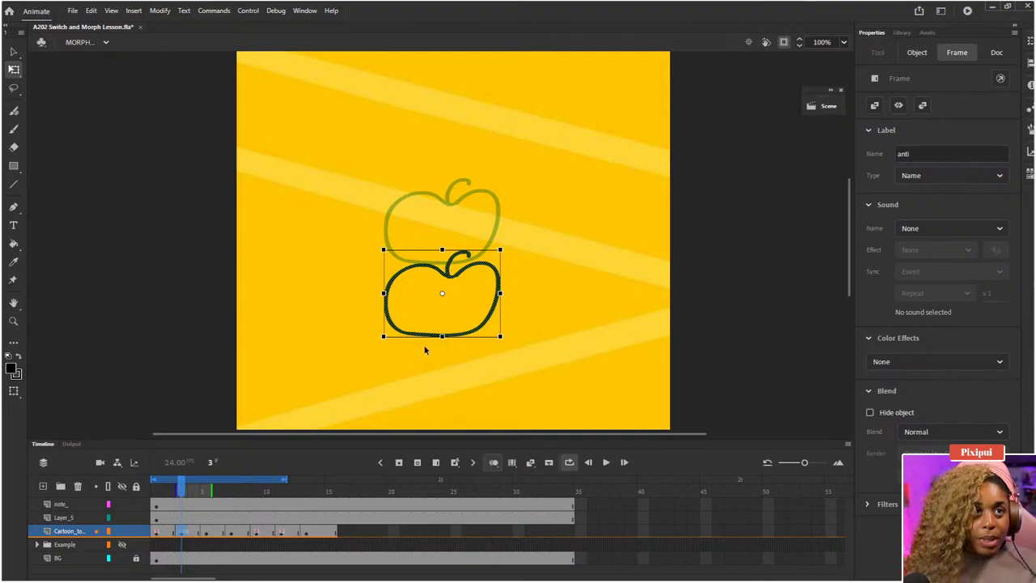
- Select both stacked apples on frame 5 and squash them down from the top handle
left_click(206, 531)
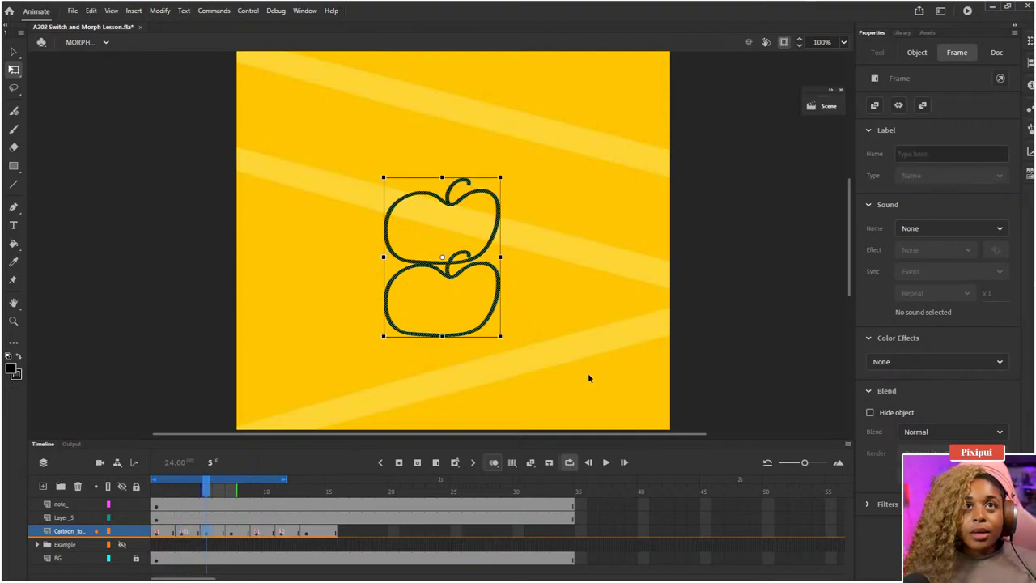
left_click_drag(588, 374, 319, 263)
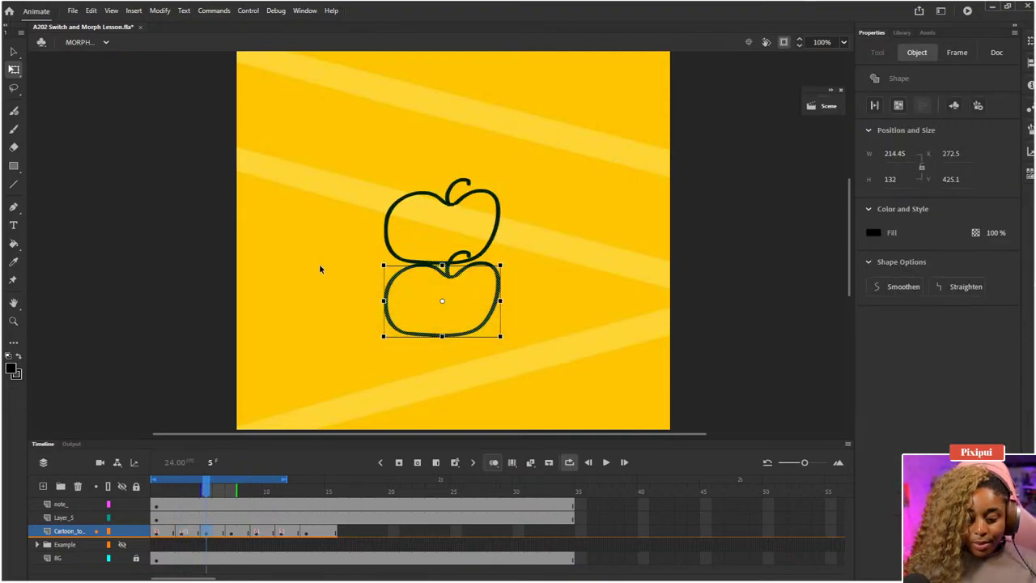
key("ctrl+a")
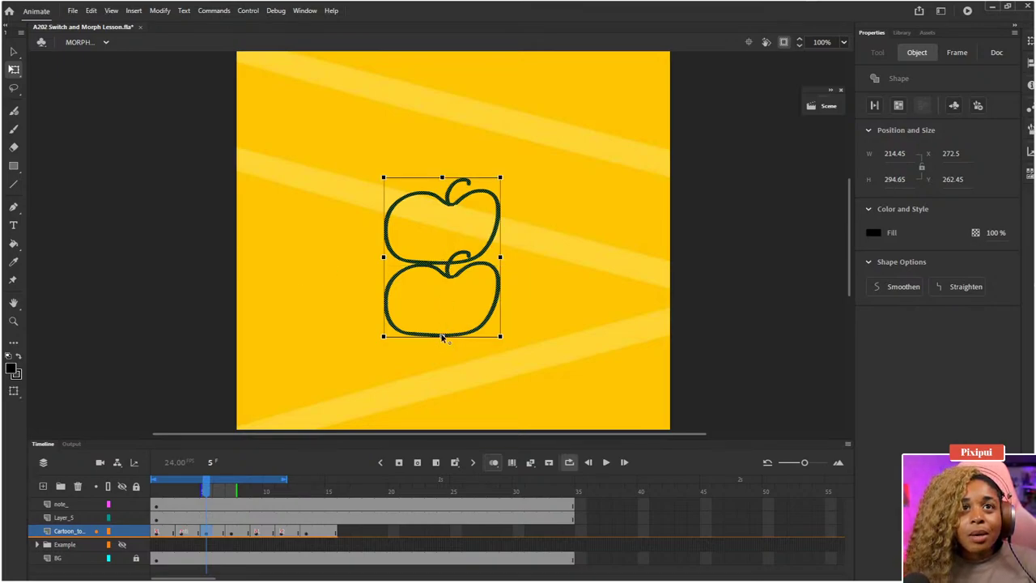
left_click_drag(442, 176, 441, 227)
left_click(568, 271)
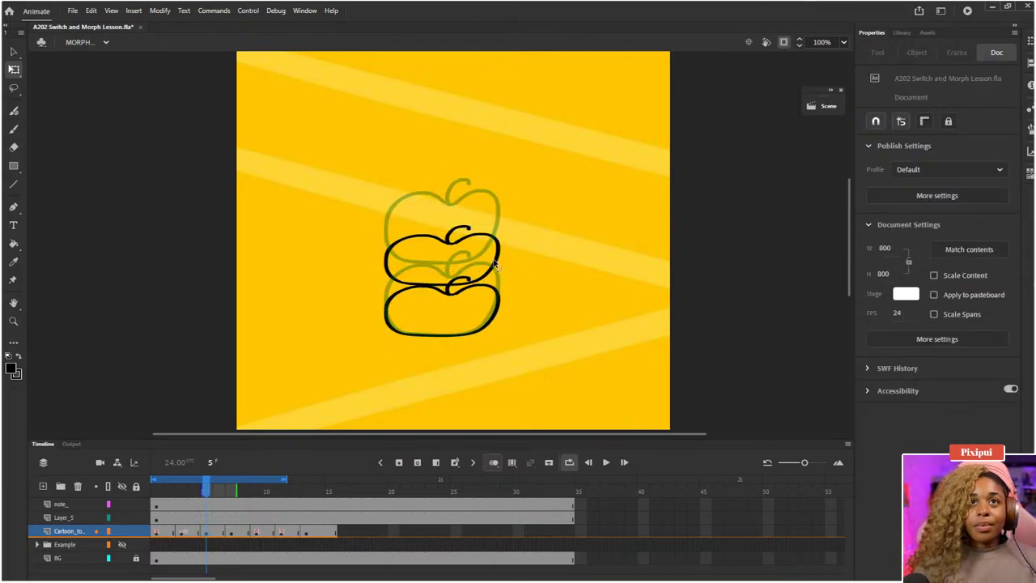
left_click(496, 265)
left_click(534, 243)
- Reselect the two lower squashed apples, then switch to the Lasso tool and deselect them
key("e")
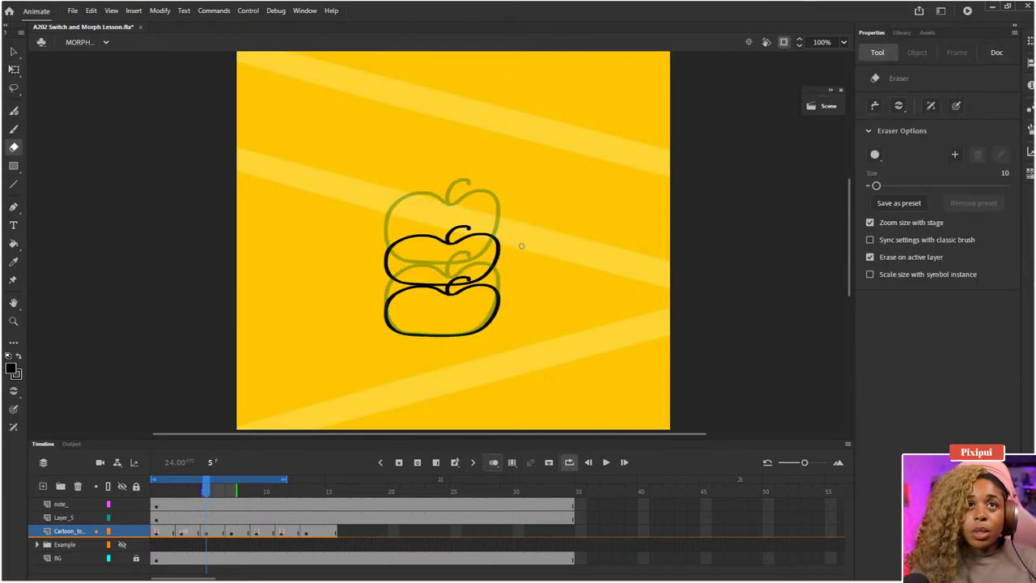
key("q")
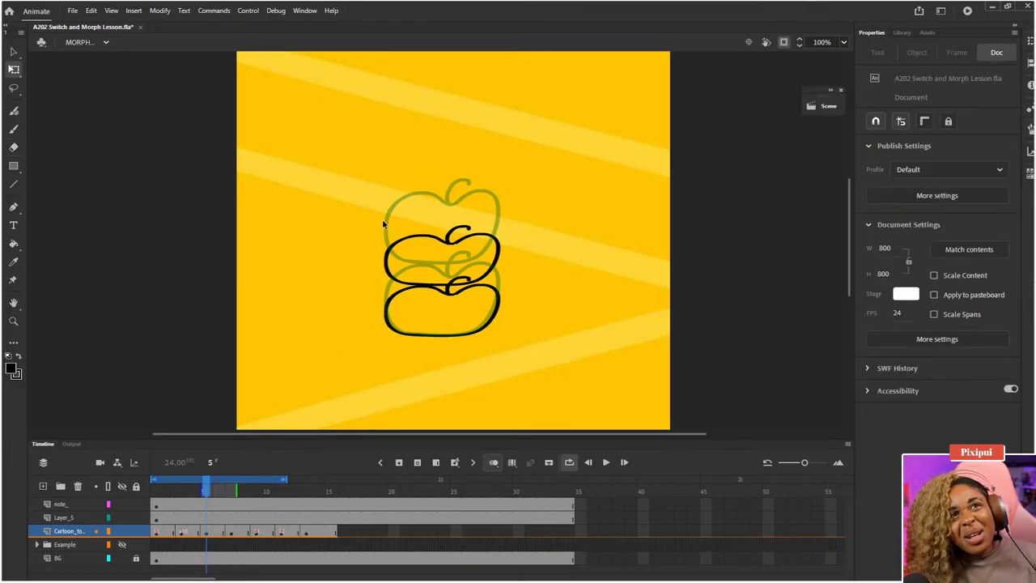
mouse_move(356, 203)
left_mouse_down()
mouse_move(530, 257)
mouse_move(532, 275)
left_mouse_up()
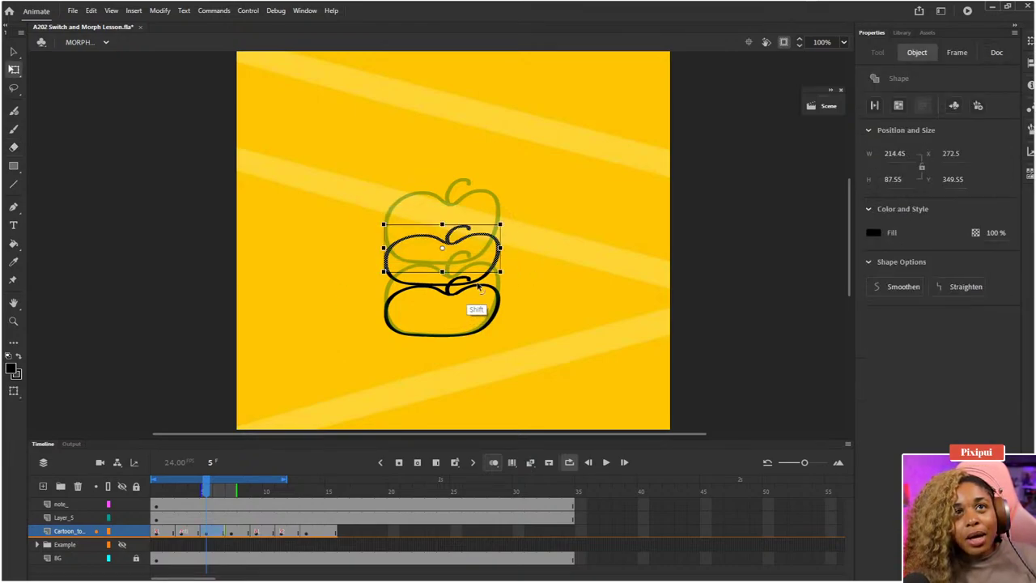
left_click(482, 298, "shift")
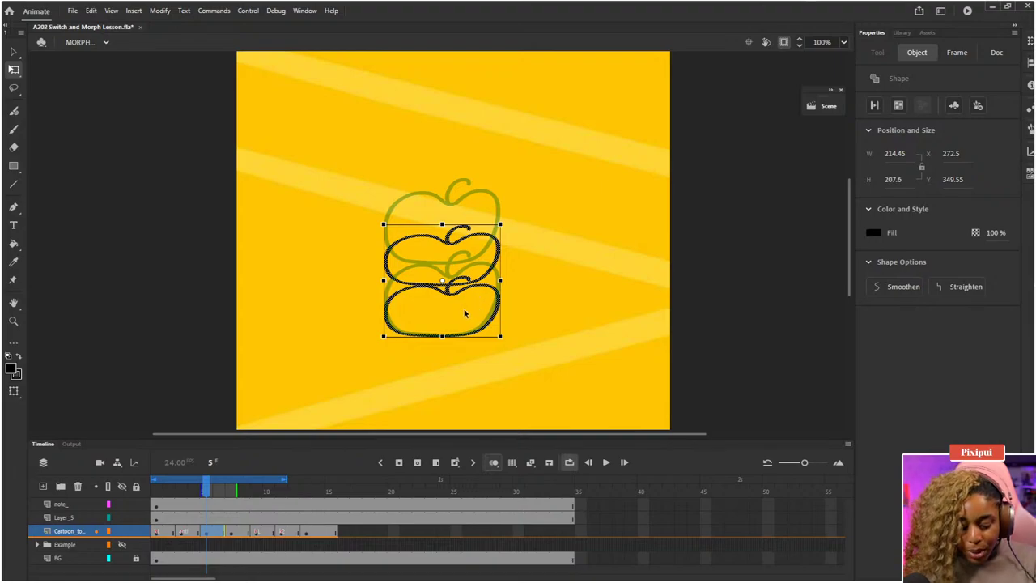
key("k")
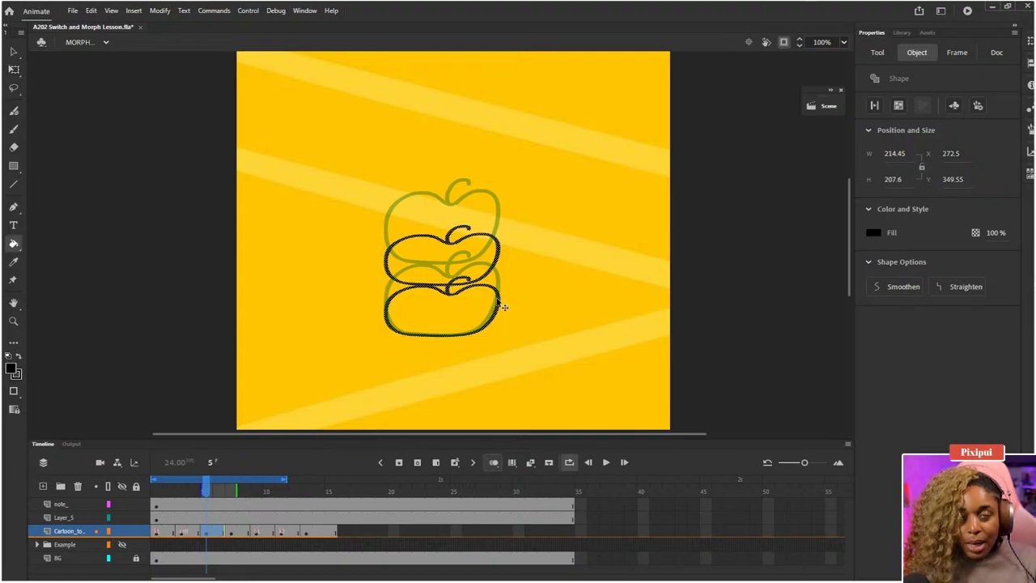
key("l")
left_click(488, 172)
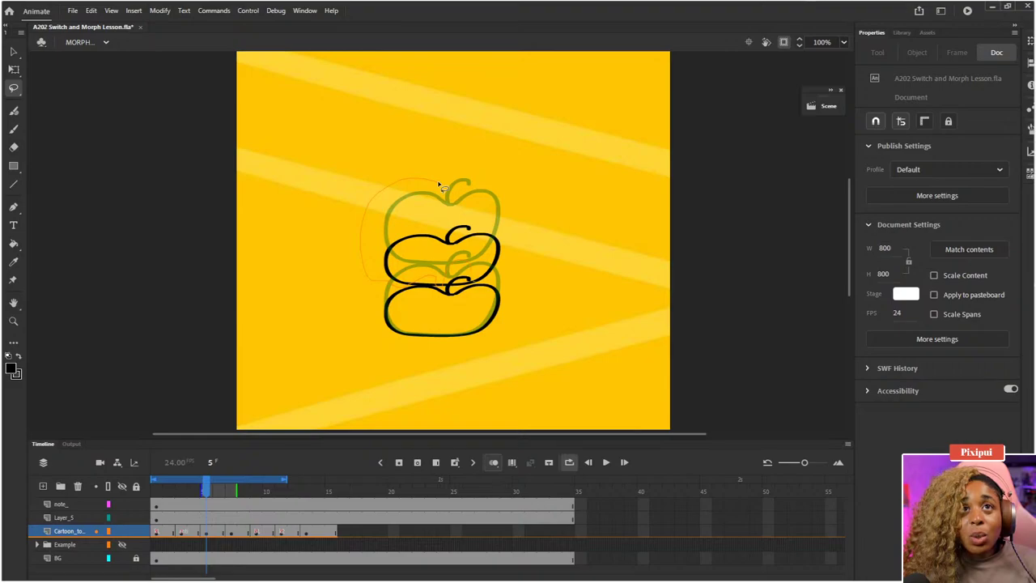
- Widen the upper squashed apple and loop-preview the animation through frame 16
left_click_drag(438, 185, 391, 167)
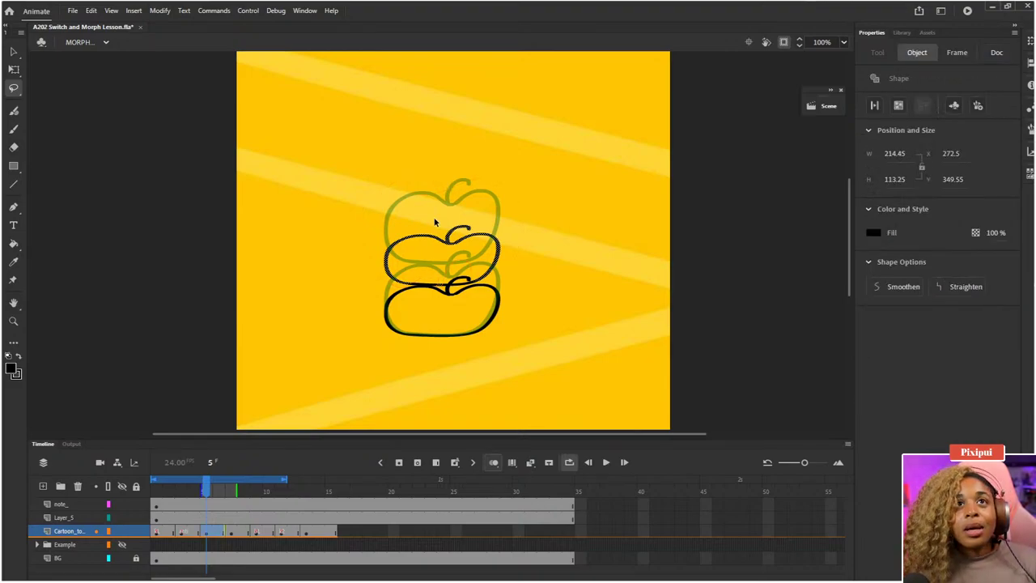
key("q")
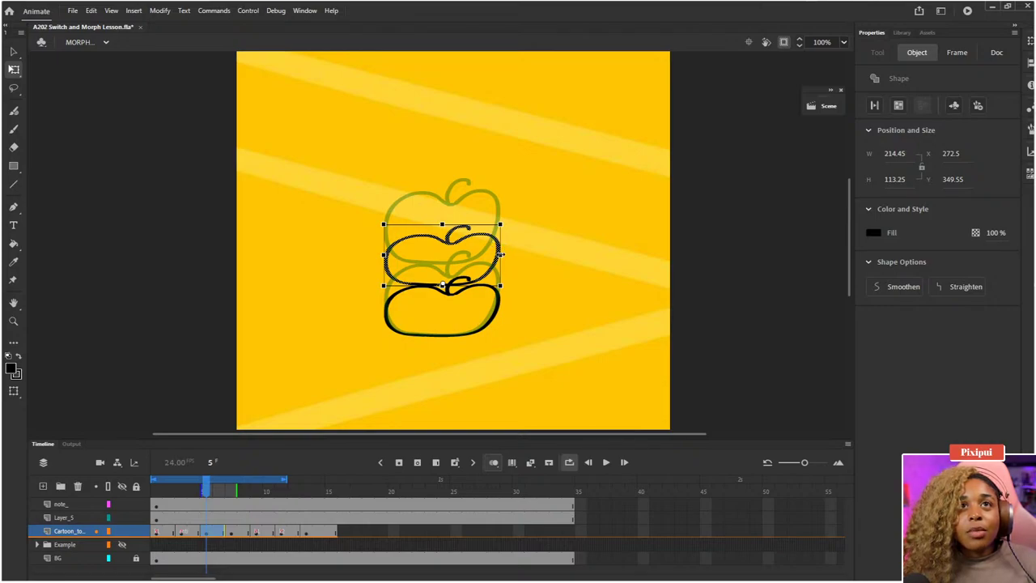
left_click_drag(501, 254, 509, 254)
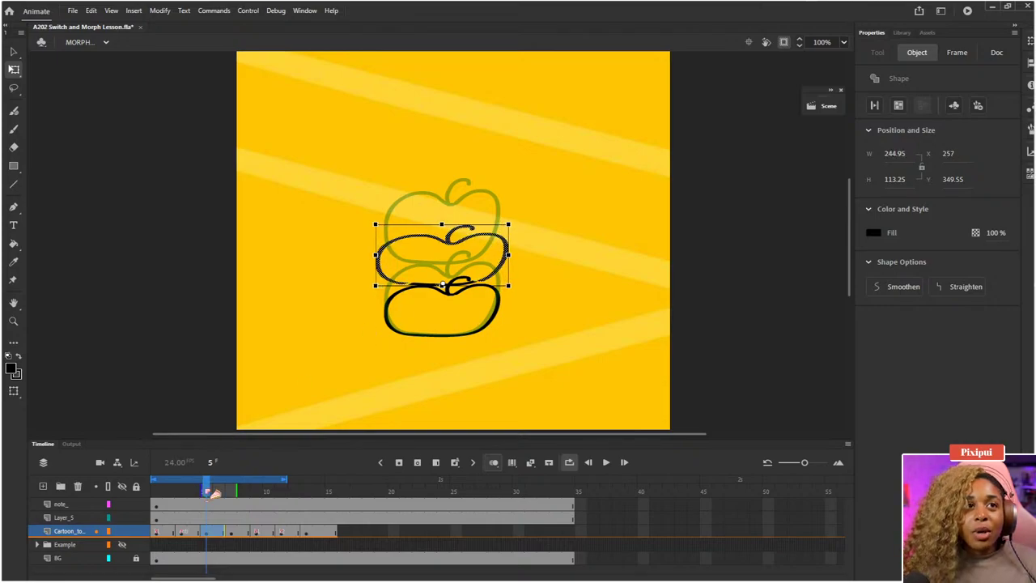
left_click_drag(212, 489, 195, 502)
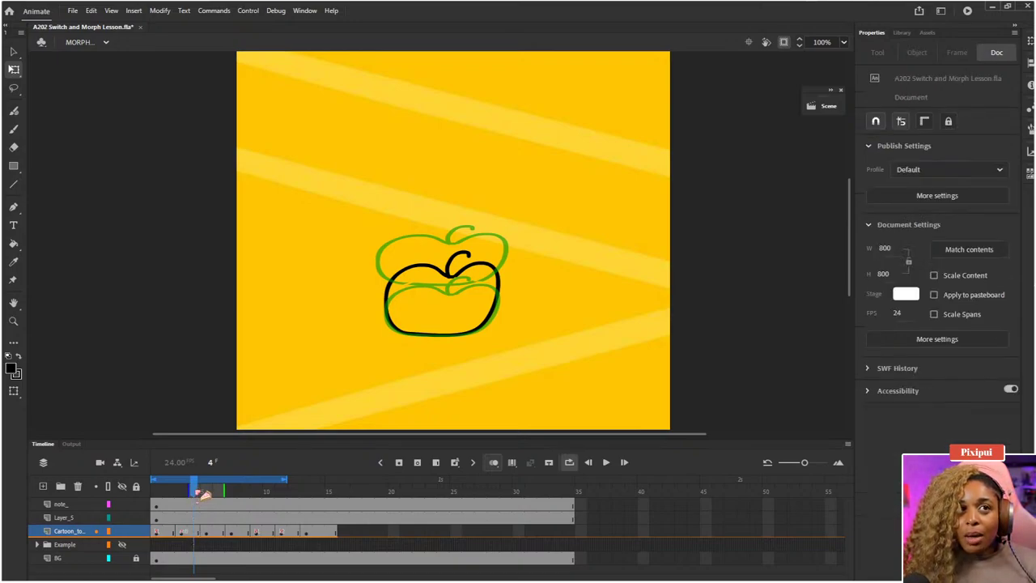
left_click_drag(285, 480, 336, 480)
left_click_drag(195, 493, 123, 491)
key("Return")
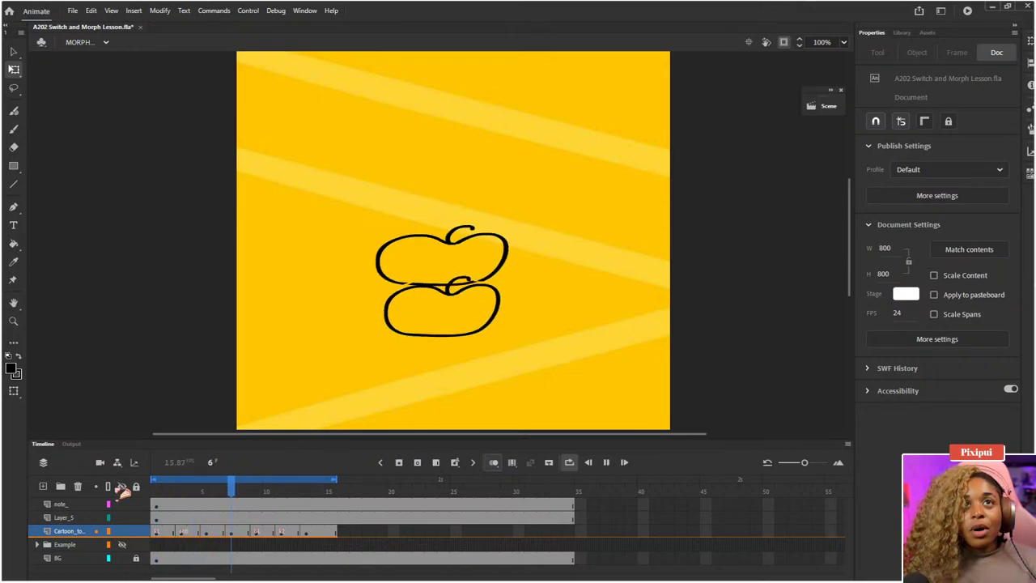
left_click_drag(170, 488, 206, 489)
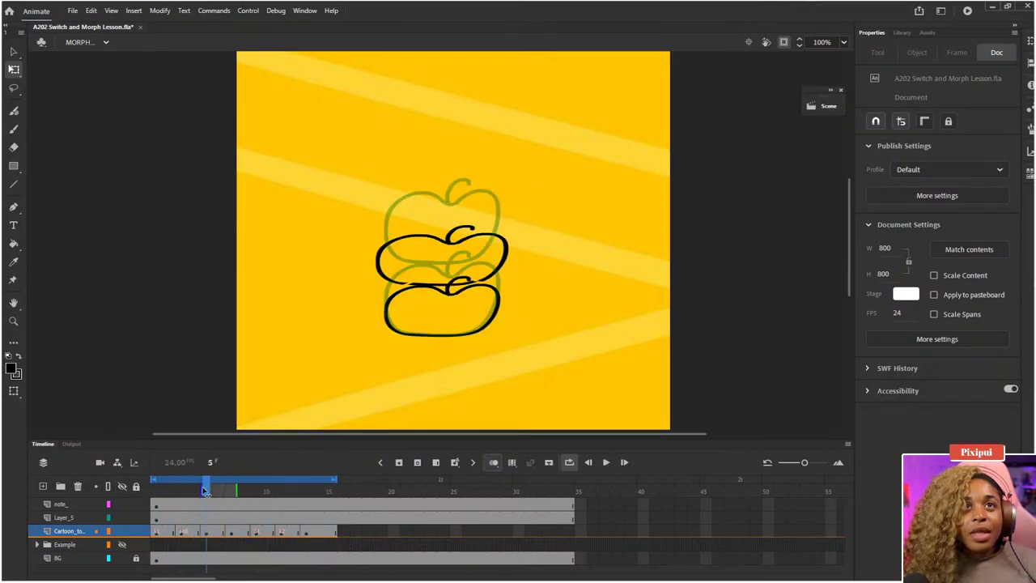
- Widen and flatten the upper apple further, then brush-patch the line where the apples join
left_click(386, 279)
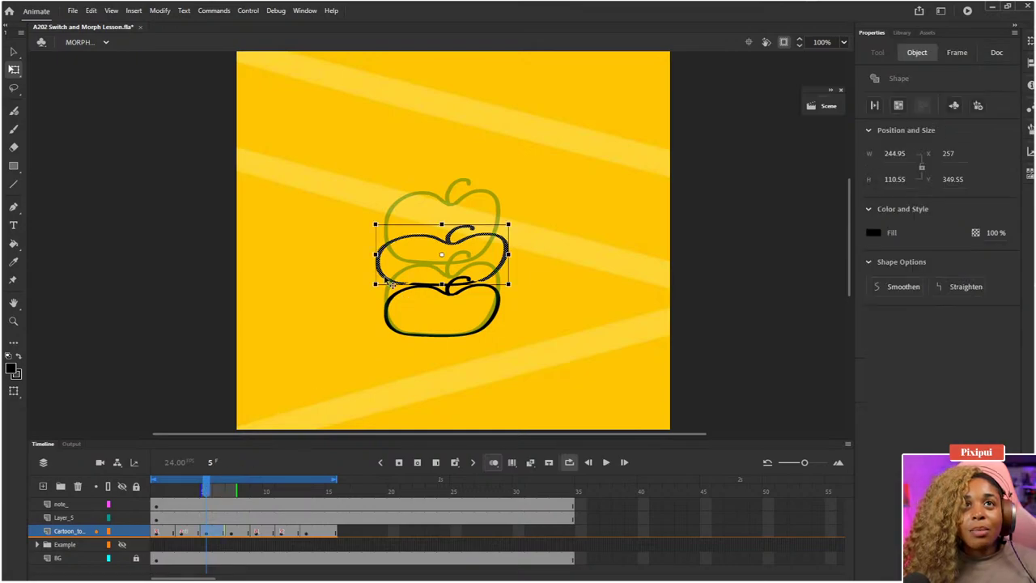
left_click_drag(508, 253, 513, 254)
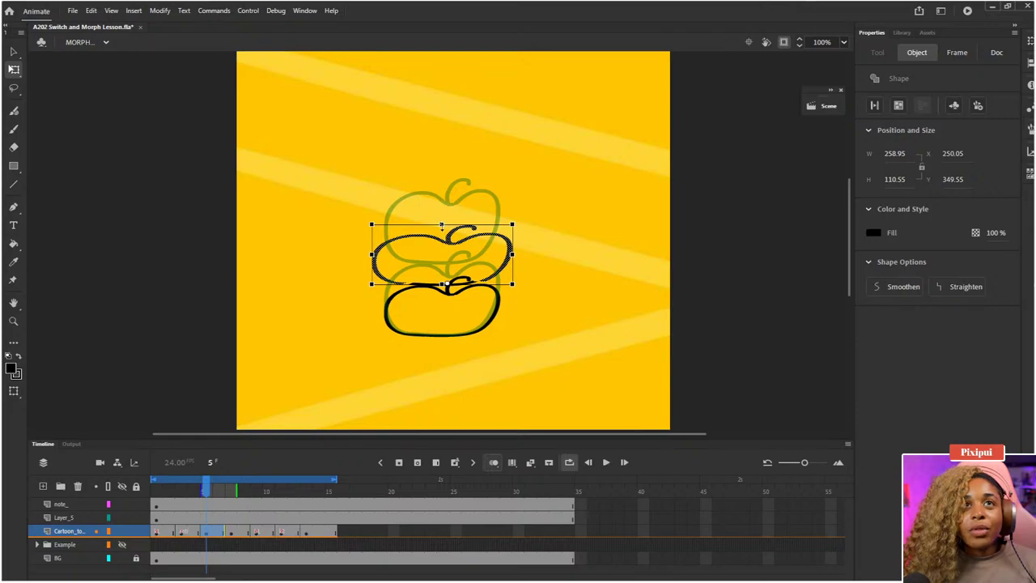
left_click_drag(441, 224, 441, 230)
key("b")
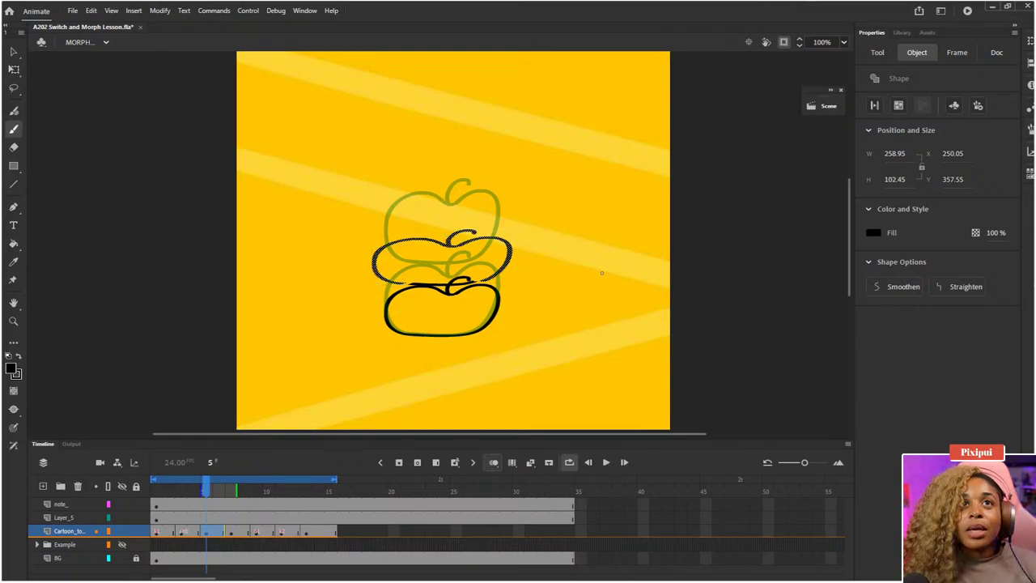
left_click_drag(609, 277, 658, 312)
key("ctrl+z")
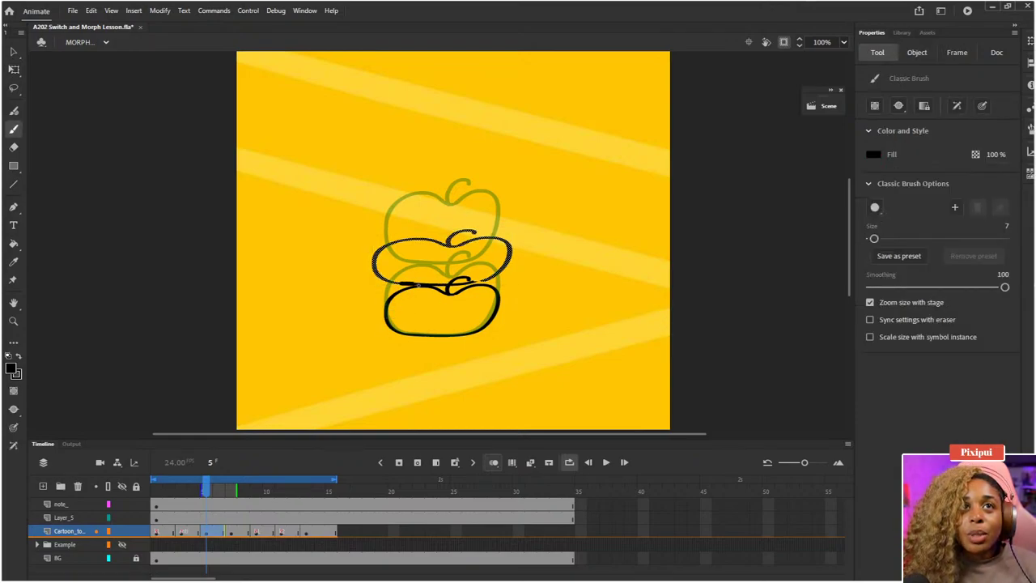
key("ctrl+shift+a")
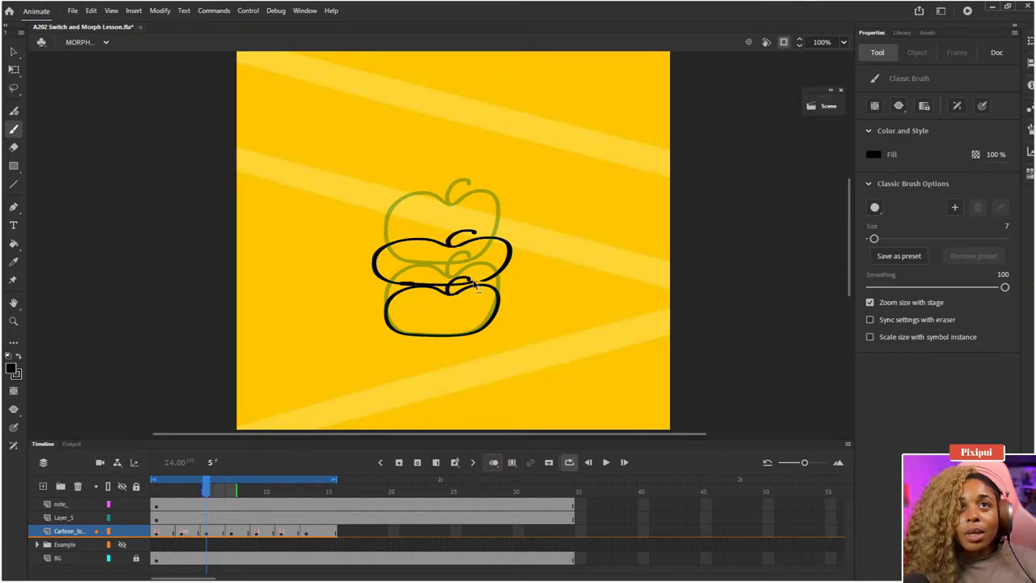
left_click_drag(477, 281, 488, 279)
key("comma")
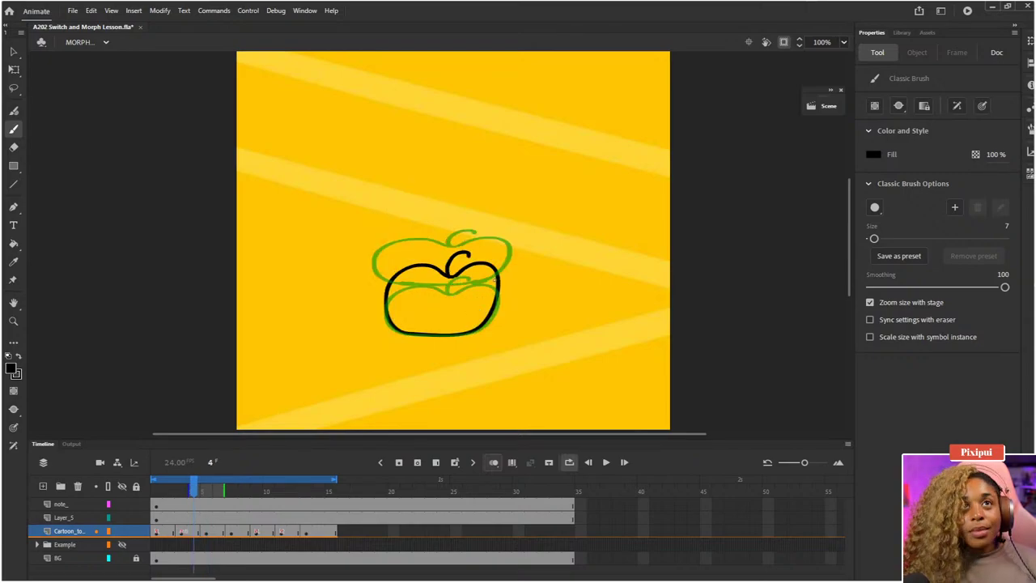
key("period")
key("period")
key("period")
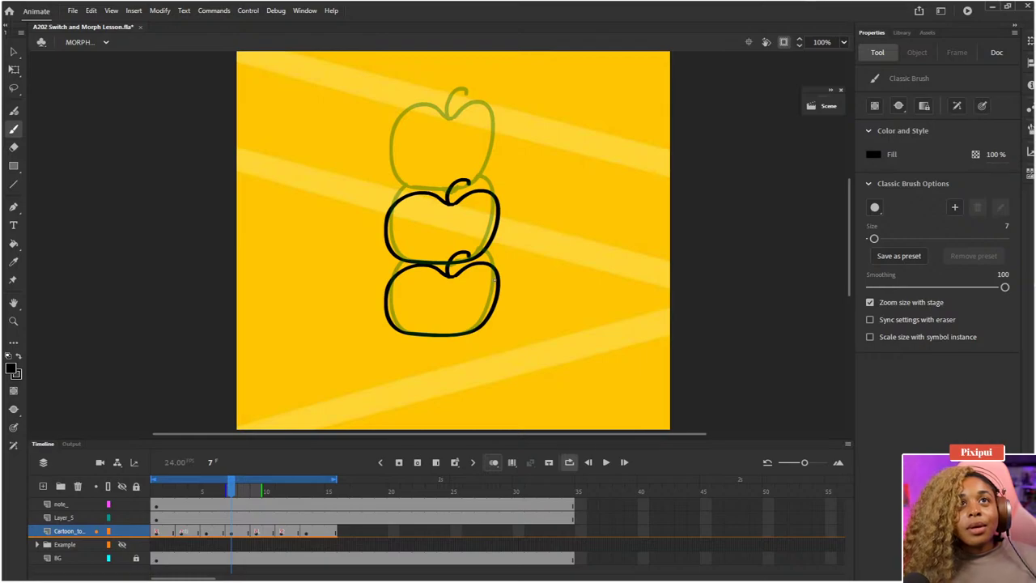
key("q")
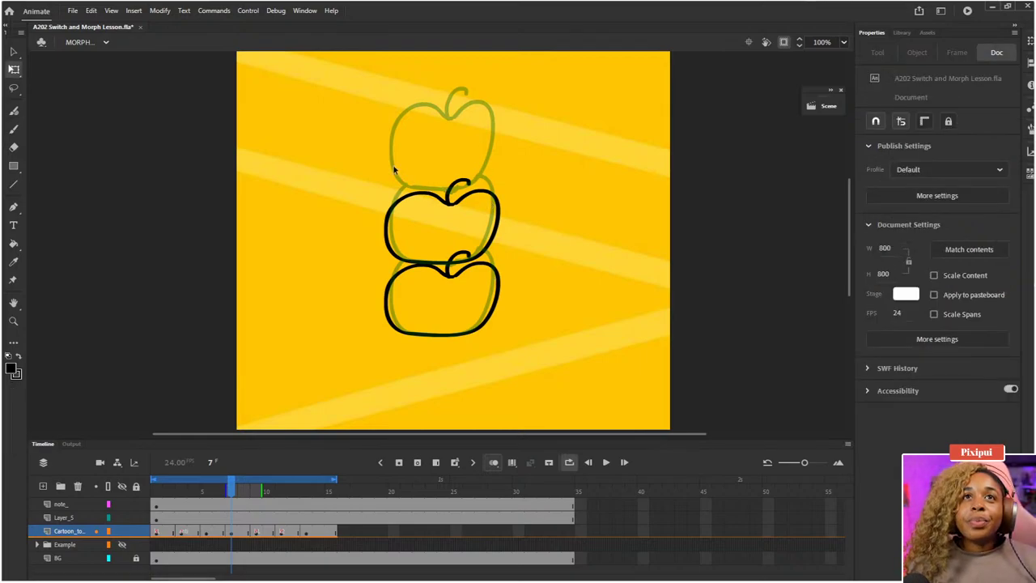
left_click_drag(368, 156, 522, 234)
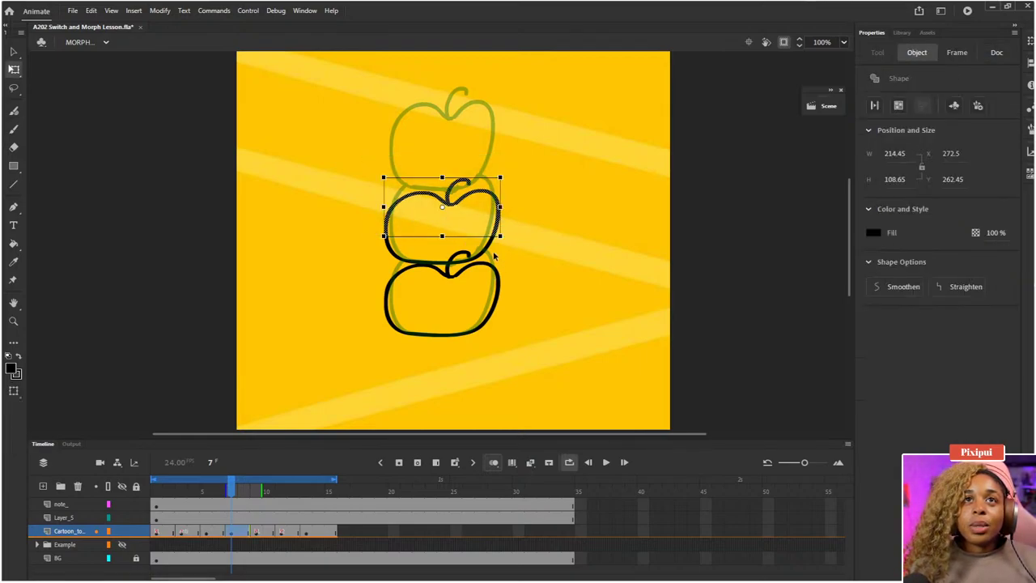
left_click_drag(361, 205, 494, 268, "shift")
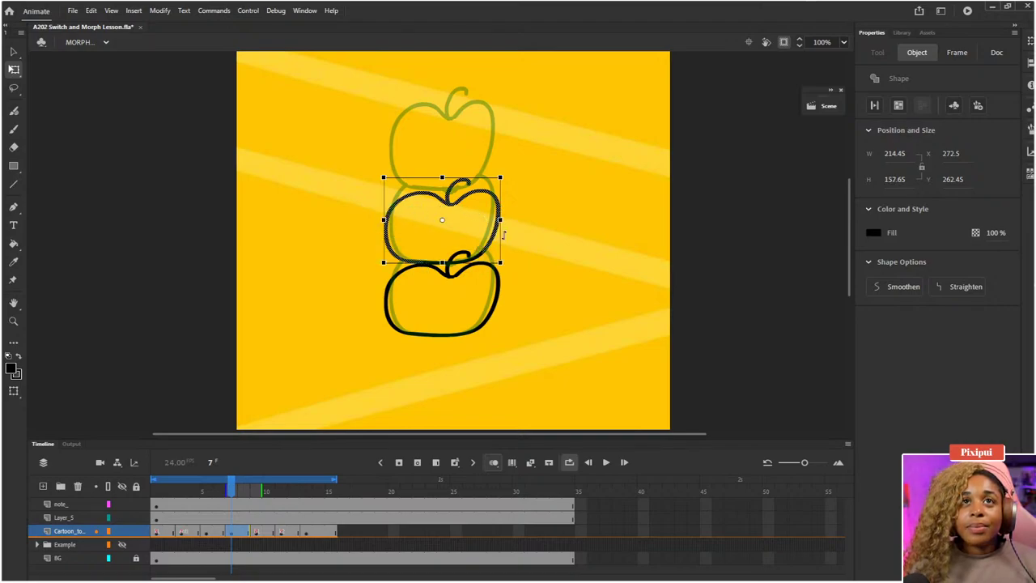
key("l")
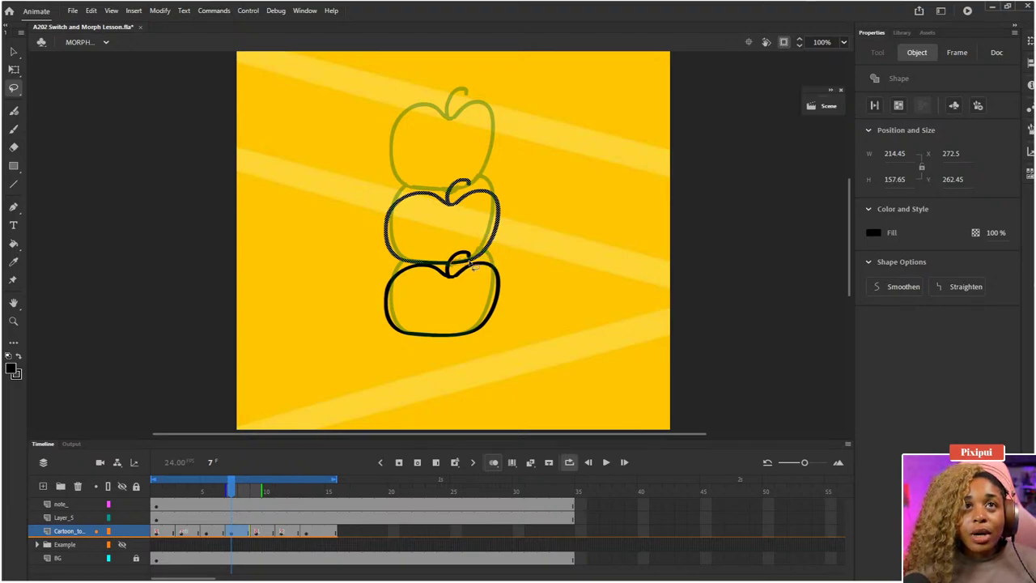
mouse_move(466, 258)
left_mouse_down()
mouse_move(442, 256)
mouse_move(445, 272)
mouse_move(430, 262)
mouse_move(425, 252)
mouse_move(451, 244)
left_mouse_up()
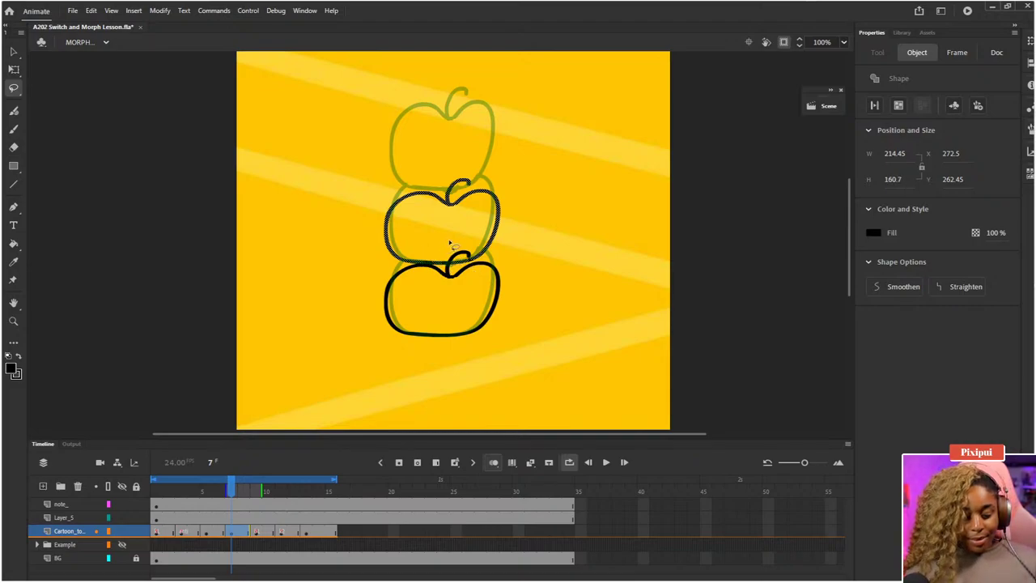
key("q")
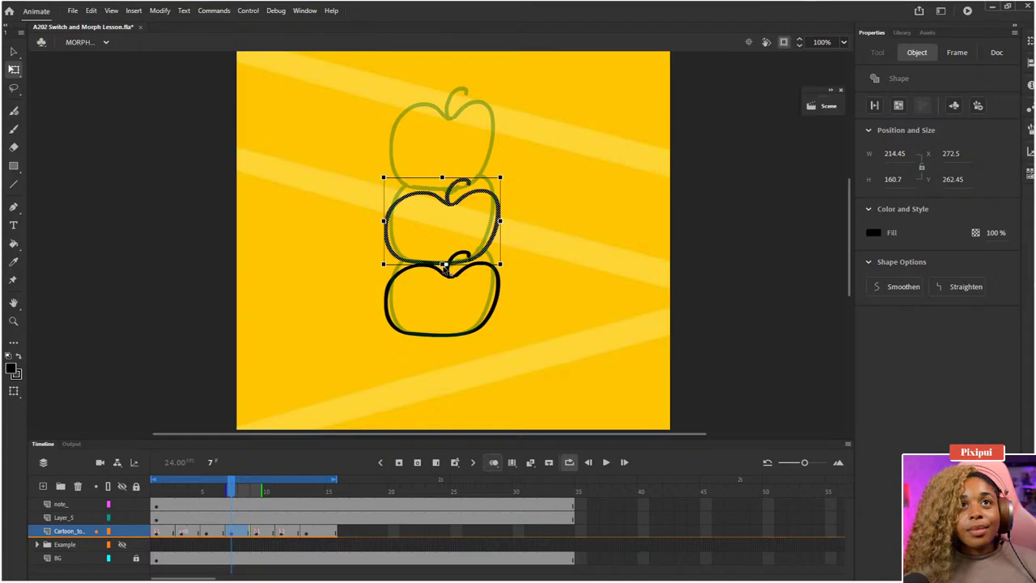
left_click_drag(444, 171, 442, 149)
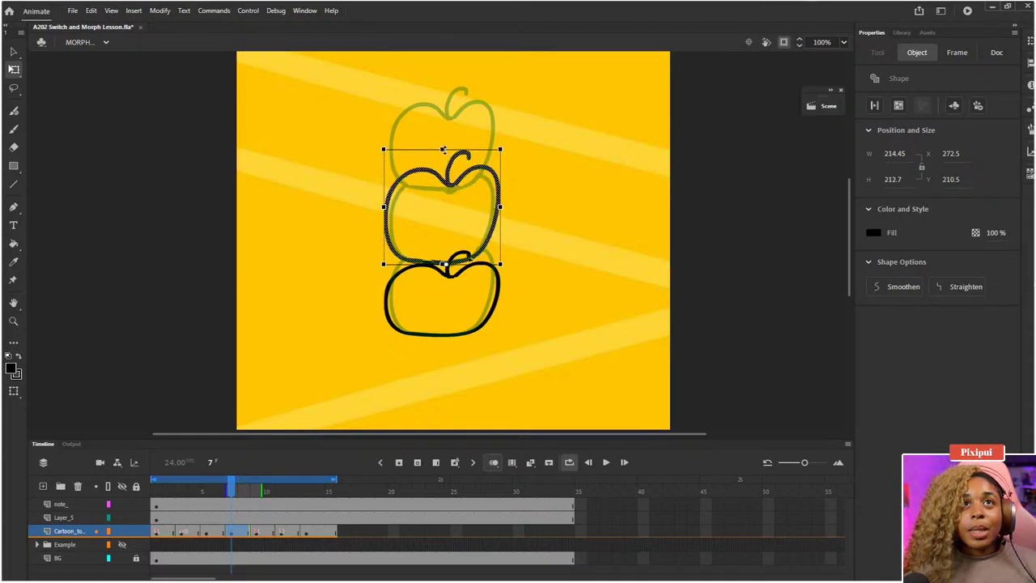
mouse_move(235, 492)
left_mouse_down()
mouse_move(181, 492)
mouse_move(266, 492)
mouse_move(233, 494)
left_mouse_up()
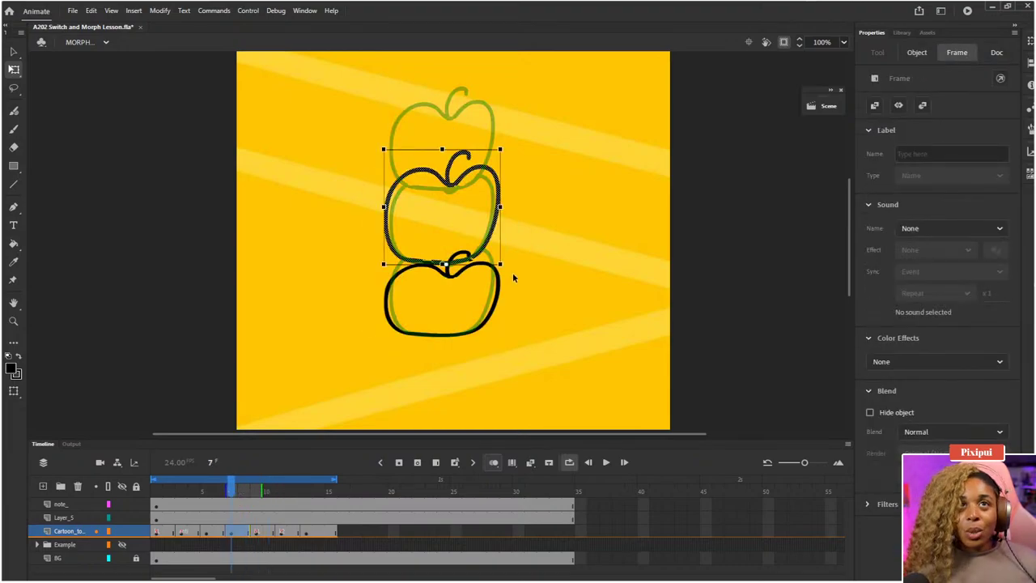
left_click_drag(442, 149, 442, 177)
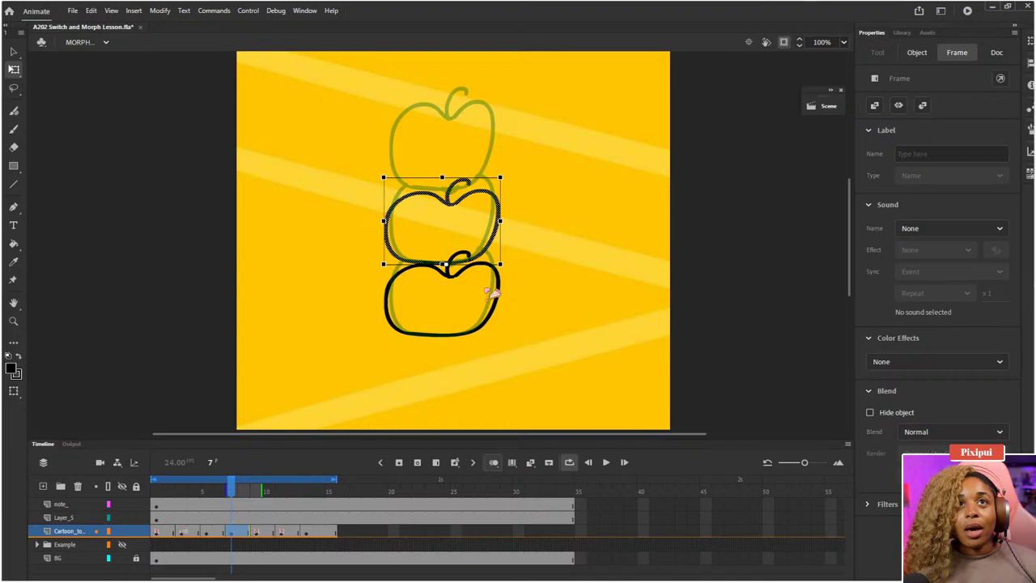
left_click(223, 531)
- Insert one more frame at frame 7 and delete the top apple's strokes
left_click(233, 531)
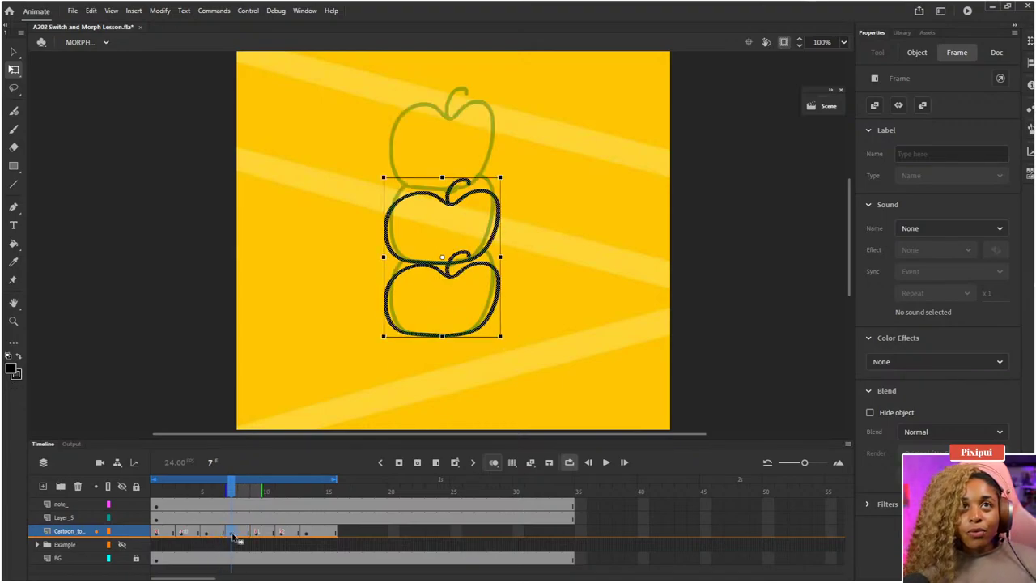
key("F5")
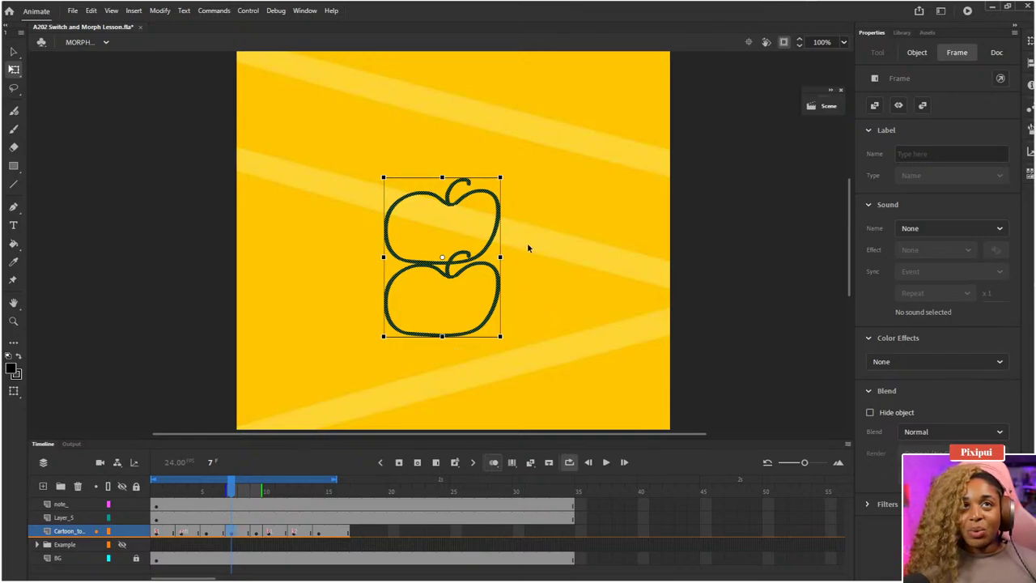
left_click(505, 183)
mouse_move(316, 91)
left_mouse_down()
mouse_move(423, 270)
mouse_move(416, 261)
left_mouse_up()
mouse_move(547, 141)
left_mouse_down()
mouse_move(378, 218)
mouse_move(386, 233)
left_mouse_up()
key("Delete")
left_click_drag(558, 193, 467, 268)
key("Delete")
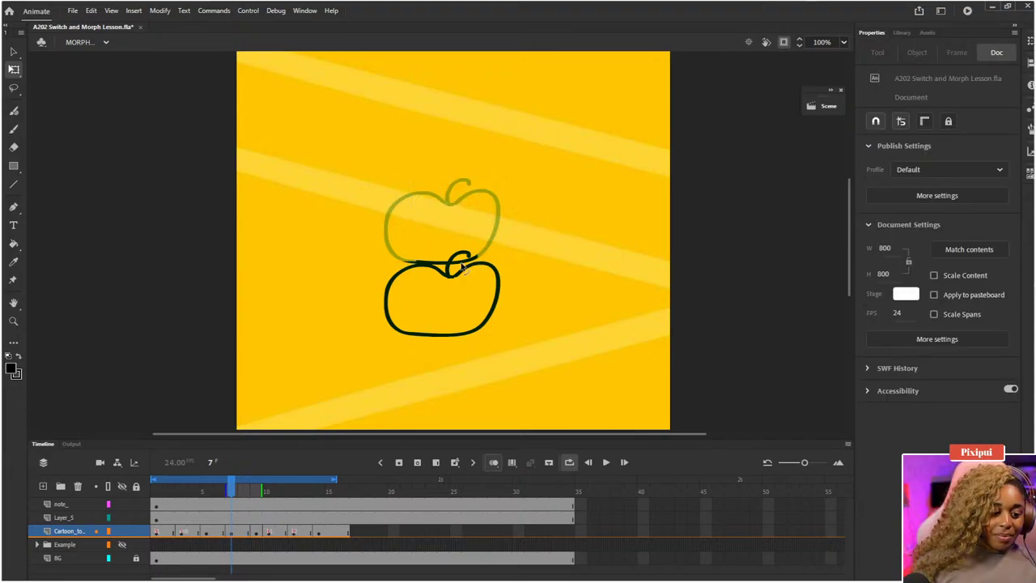
- Erase the stray line across the lower apple's top and paste the apple in place above it
key("e")
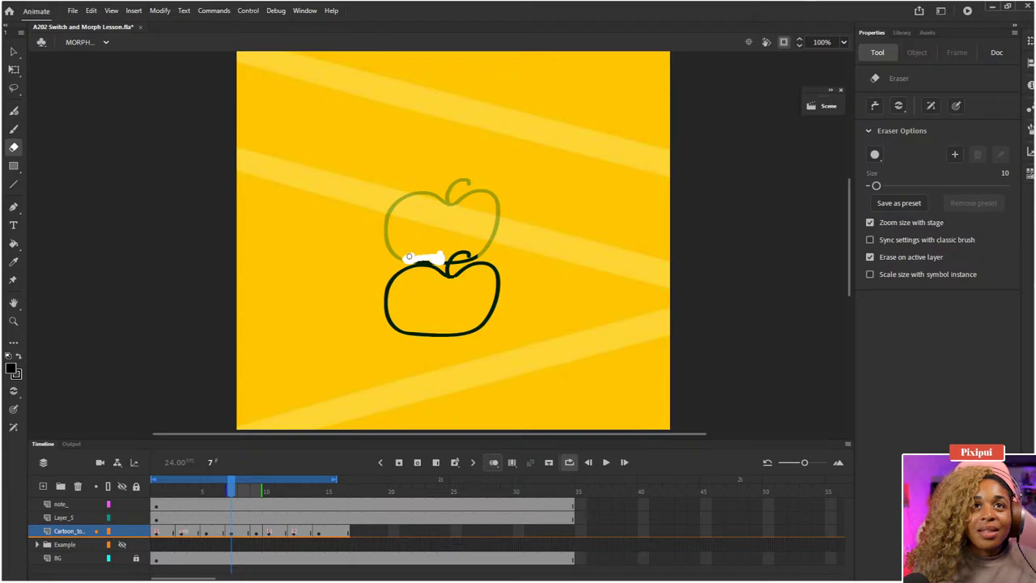
left_click_drag(409, 257, 457, 260)
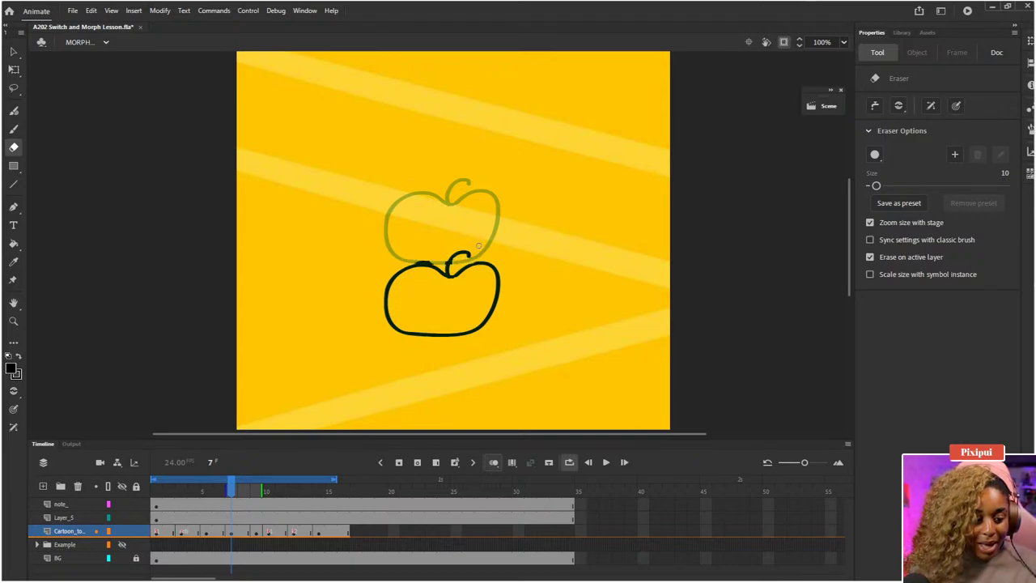
key("ctrl+shift+v")
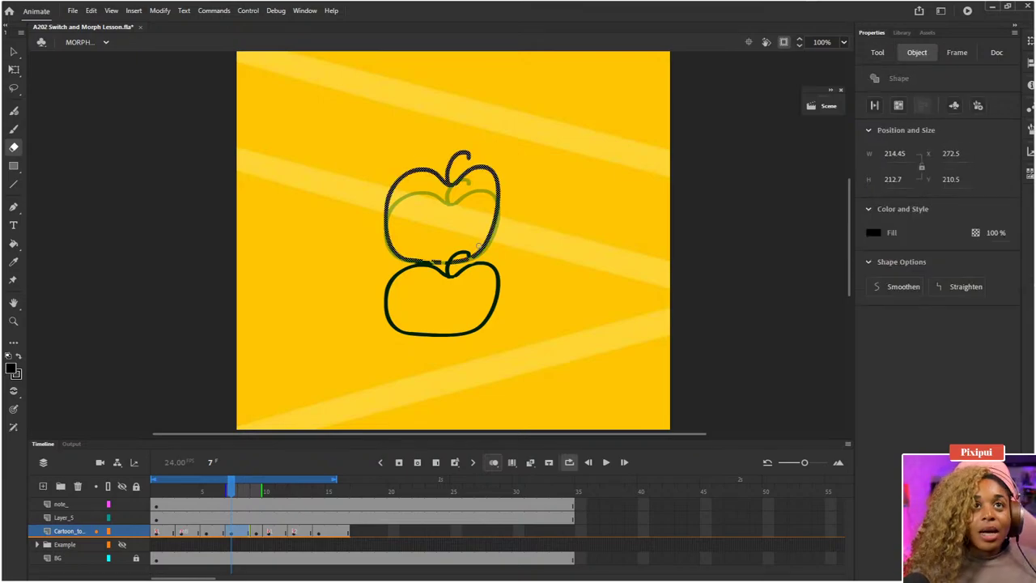
key("alt+Tab")
key("Escape")
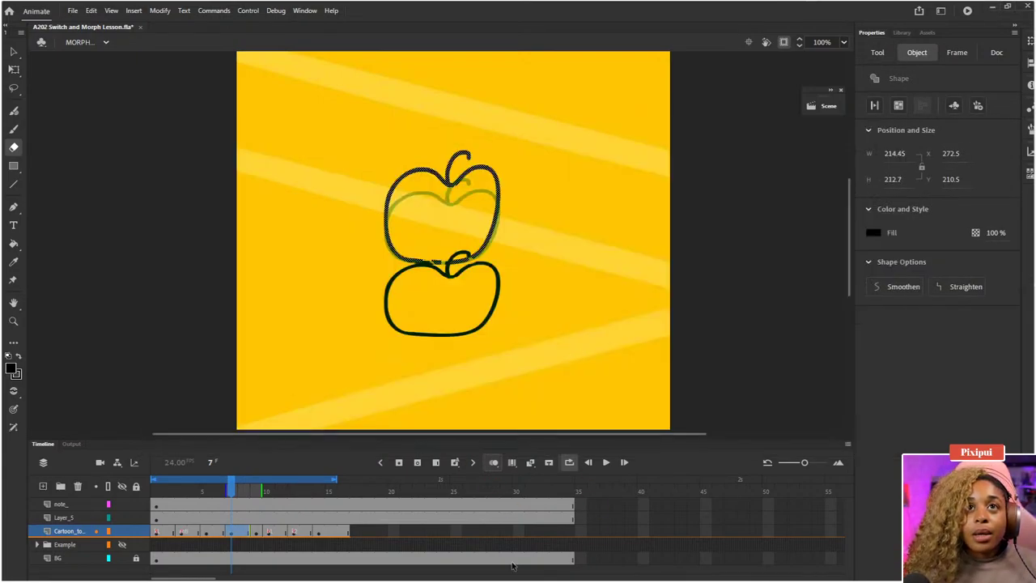
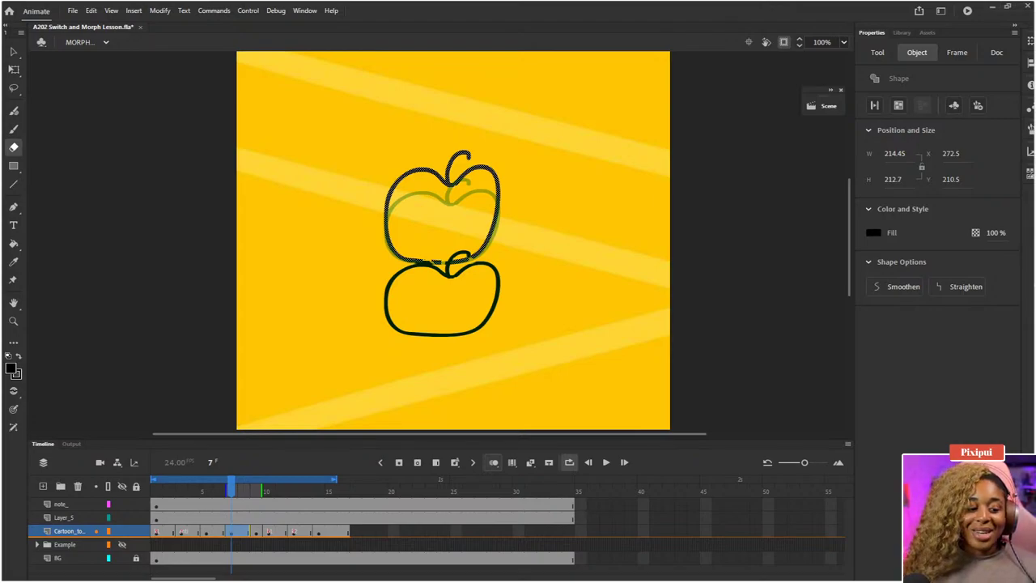
- Try selecting the apples on frame 7 for Free Transform, undoing the stray stroke selections
left_click(709, 237)
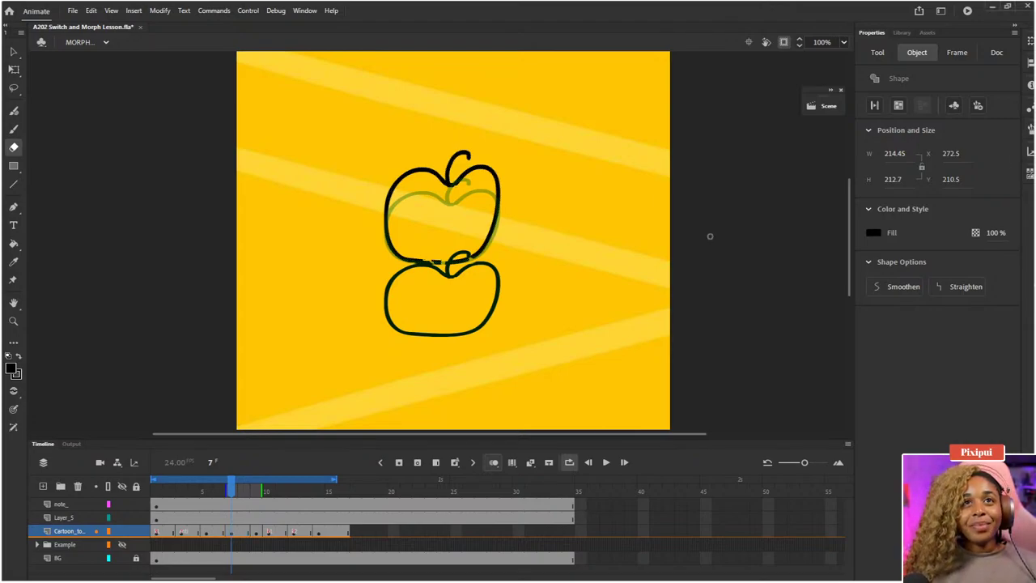
left_click(227, 493)
mouse_move(228, 494)
left_mouse_down()
mouse_move(243, 494)
mouse_move(208, 494)
mouse_move(264, 495)
mouse_move(221, 504)
mouse_move(231, 503)
left_mouse_up()
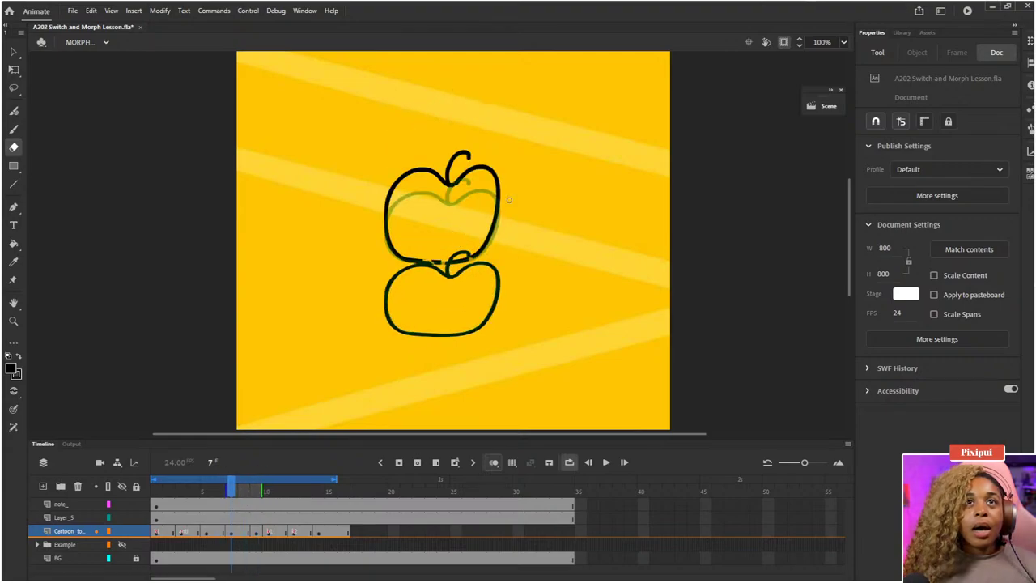
key("q")
left_click(496, 229)
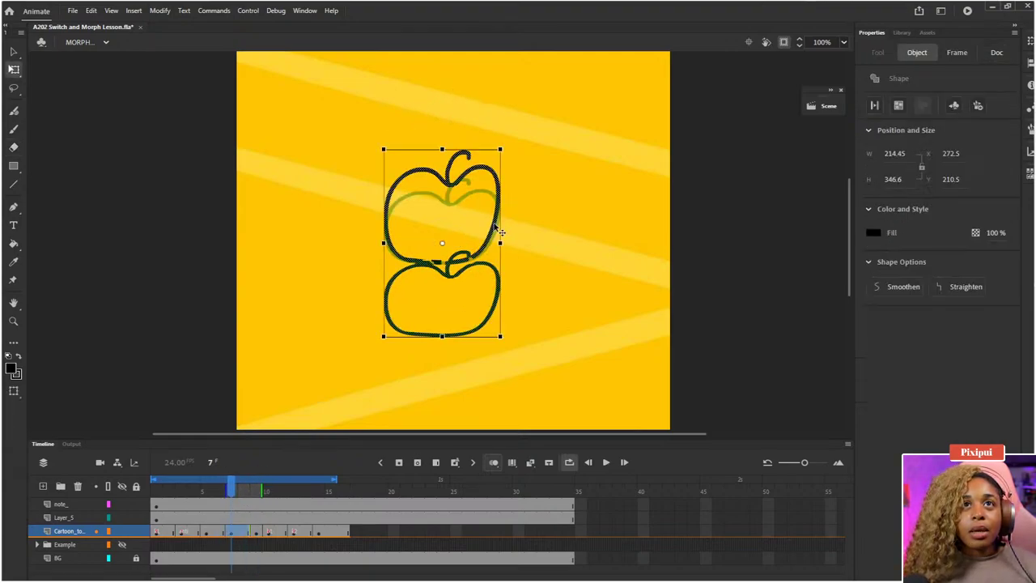
left_click_drag(544, 365, 349, 267)
left_click_drag(445, 237, 471, 267)
key("ctrl+z")
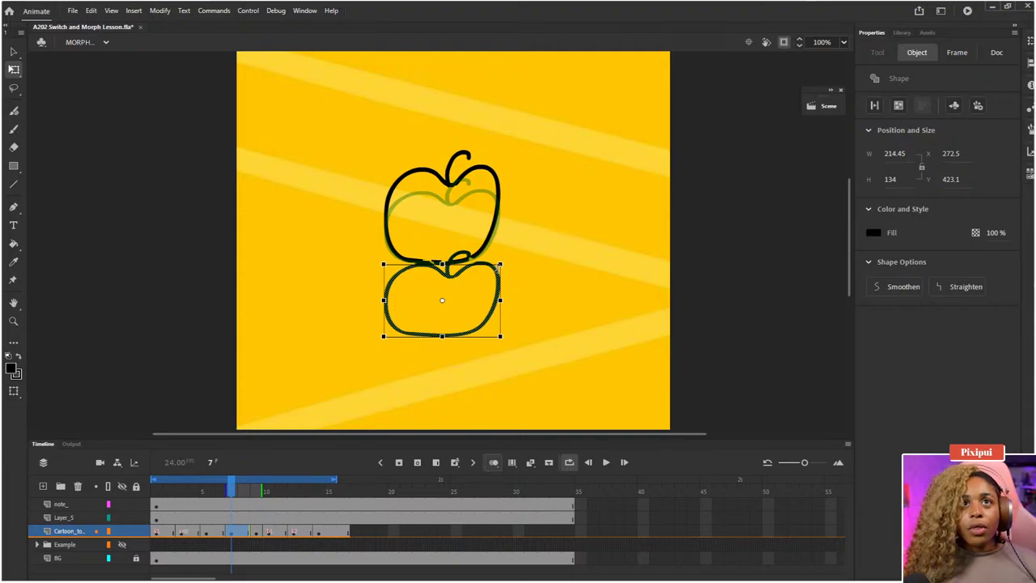
key("ctrl+z")
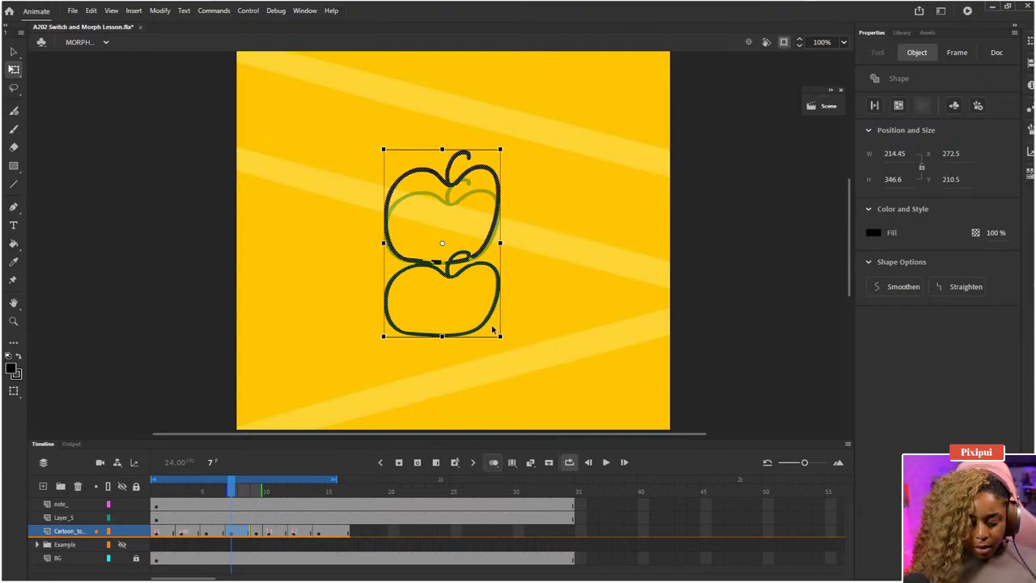
- Lasso the upper apple on frame 7 and widen it symmetrically to about 230
key("l")
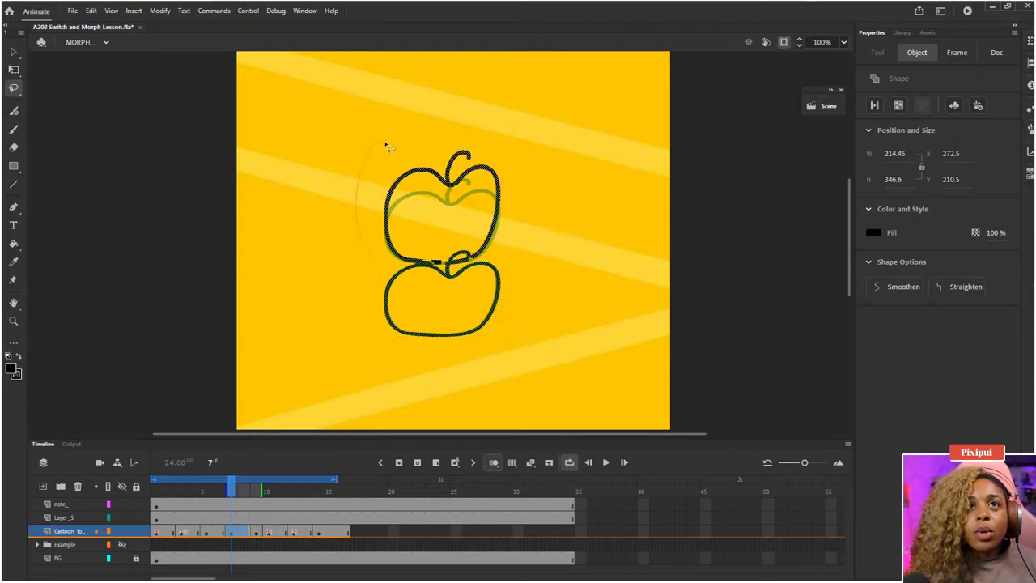
left_click_drag(387, 147, 381, 146)
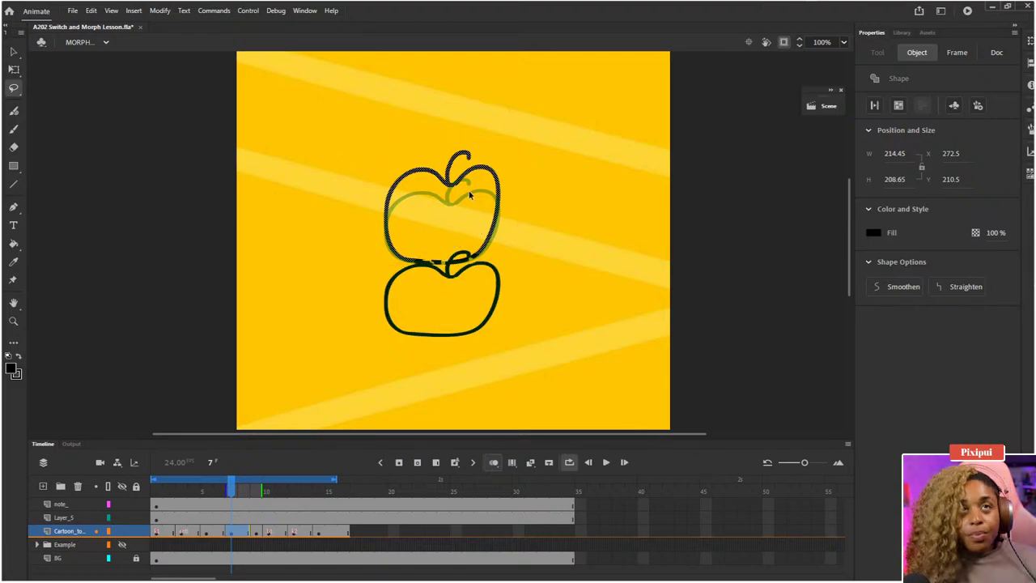
key("q")
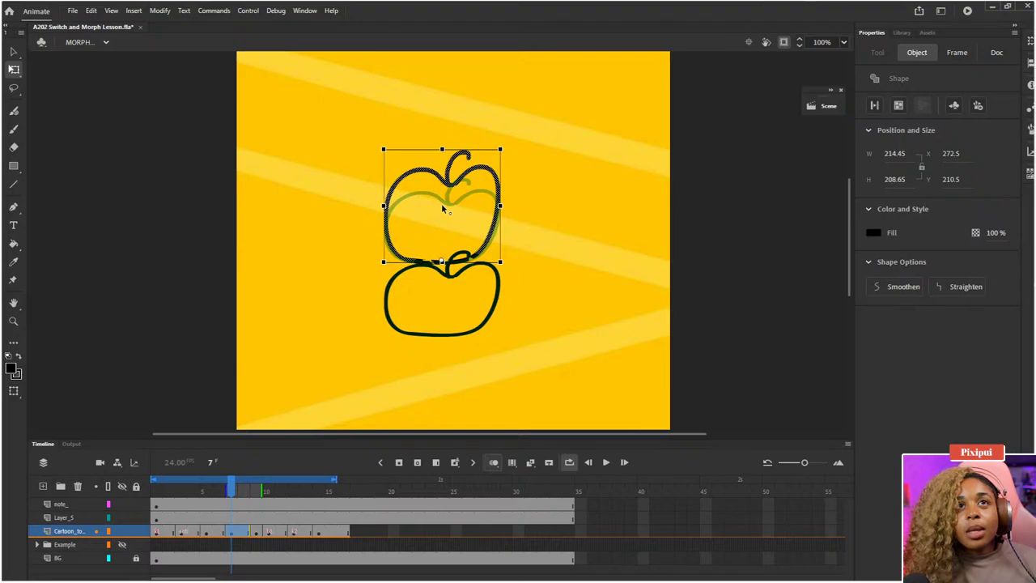
left_click_drag(500, 208, 505, 208)
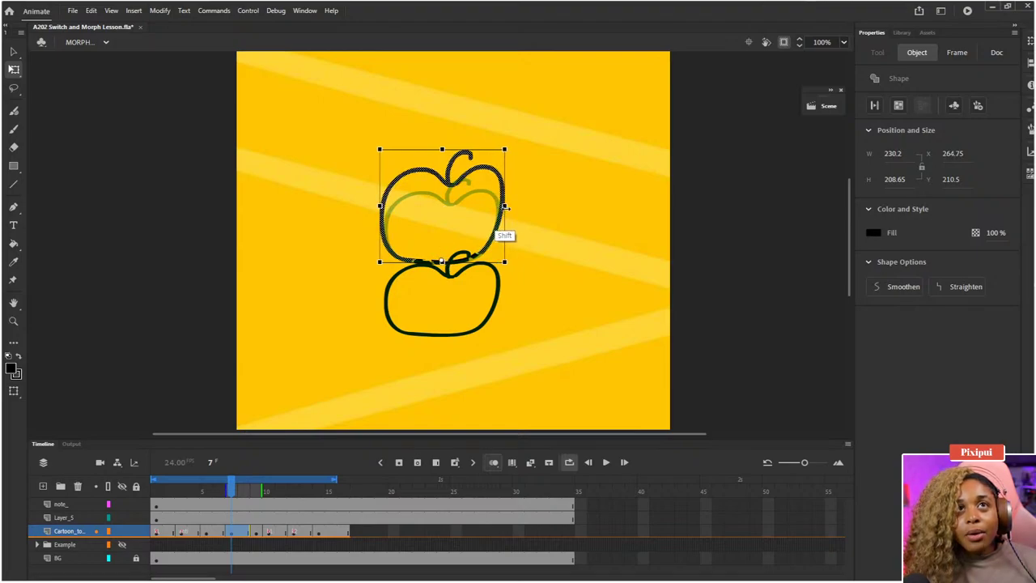
left_click_drag(233, 491, 156, 491)
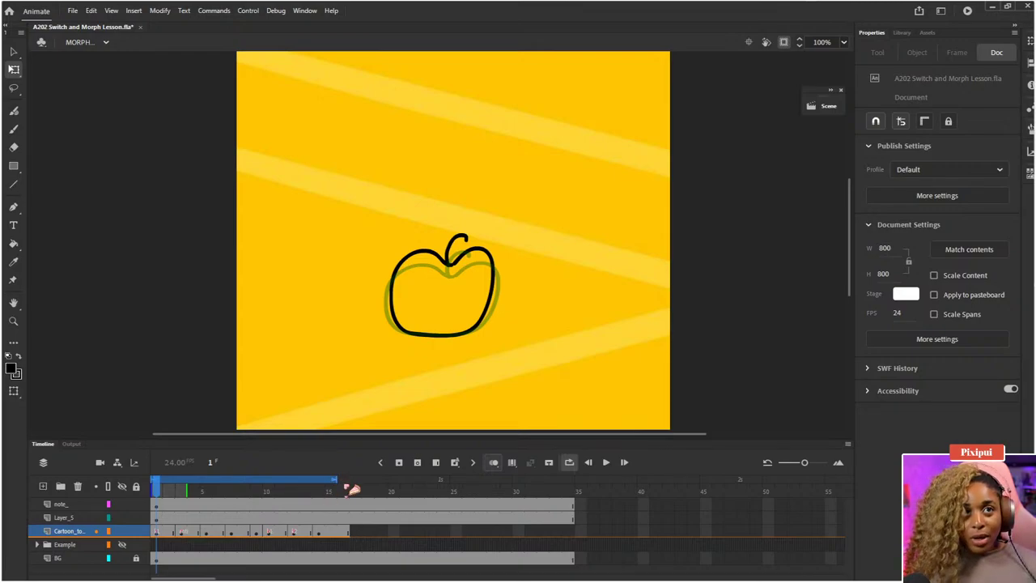
- Insert an extra frame at frame 9, then scrub through the animation back to frame 7
left_click(257, 532)
key("F5")
left_click_drag(224, 491, 51, 493)
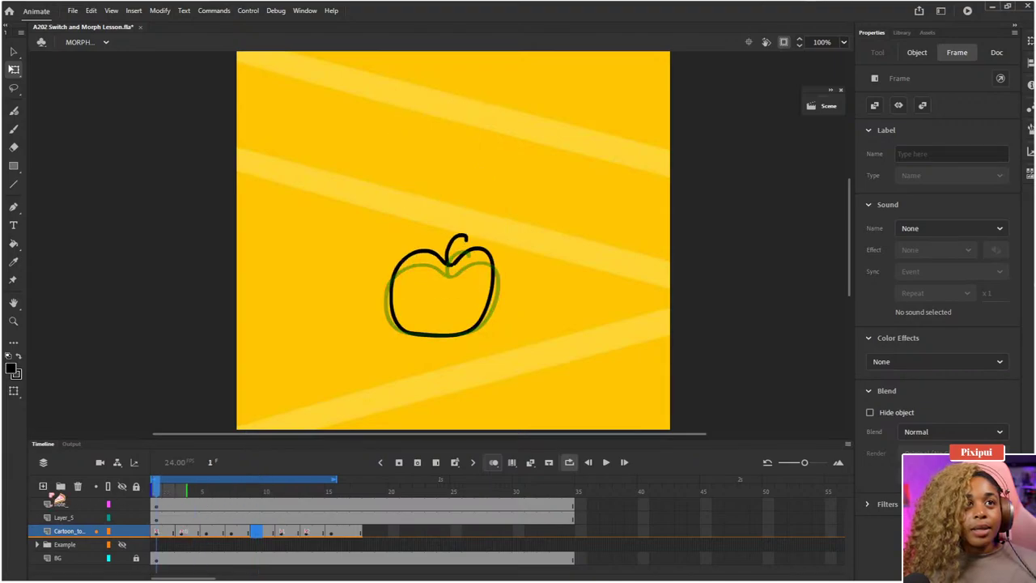
left_click_drag(155, 485, 231, 486)
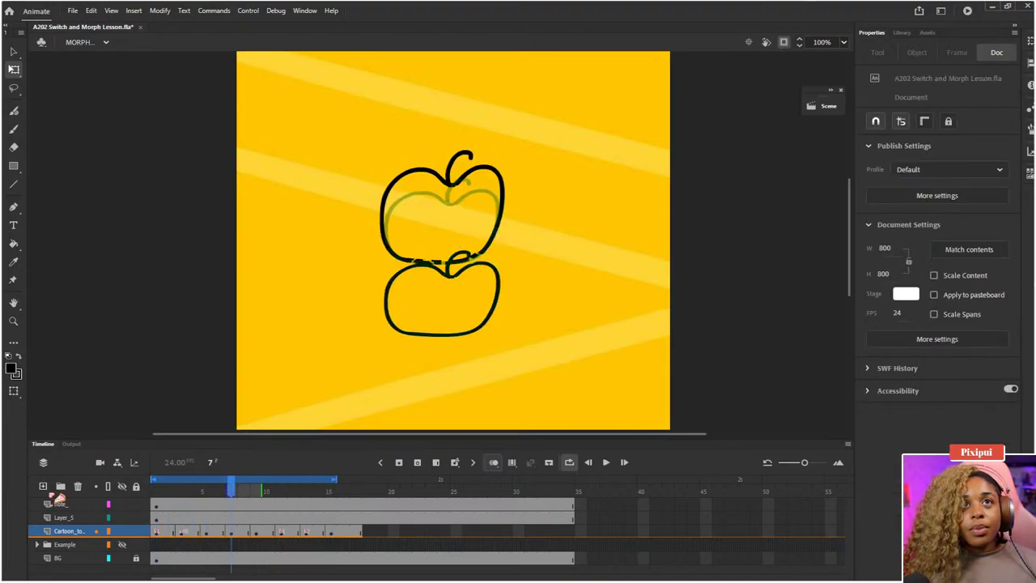
mouse_move(230, 486)
left_mouse_down()
mouse_move(219, 485)
mouse_move(231, 485)
left_mouse_up()
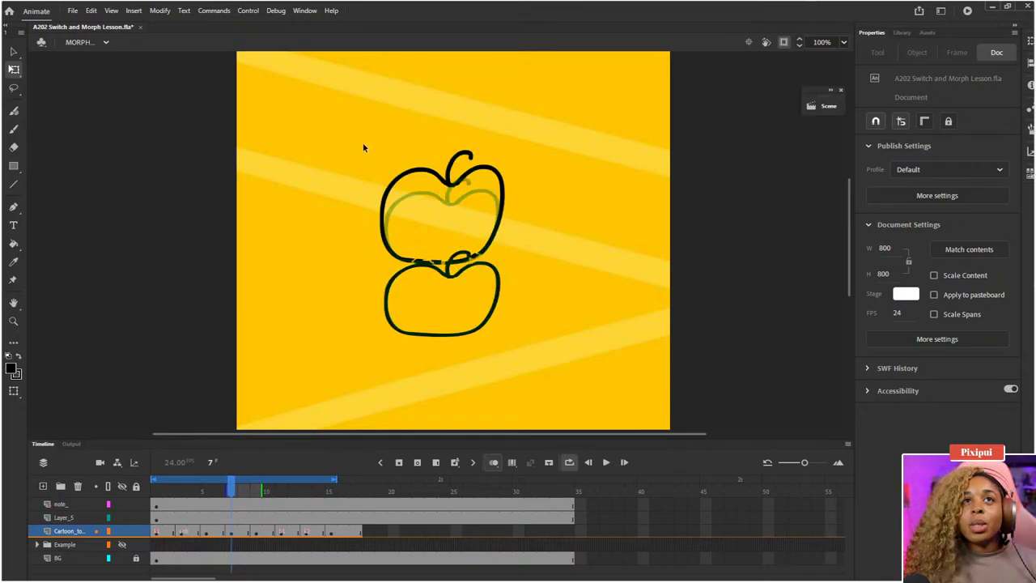
- Lasso the top apple on frame 7 and erase the overlap along its lower edge
left_click_drag(348, 102, 552, 224)
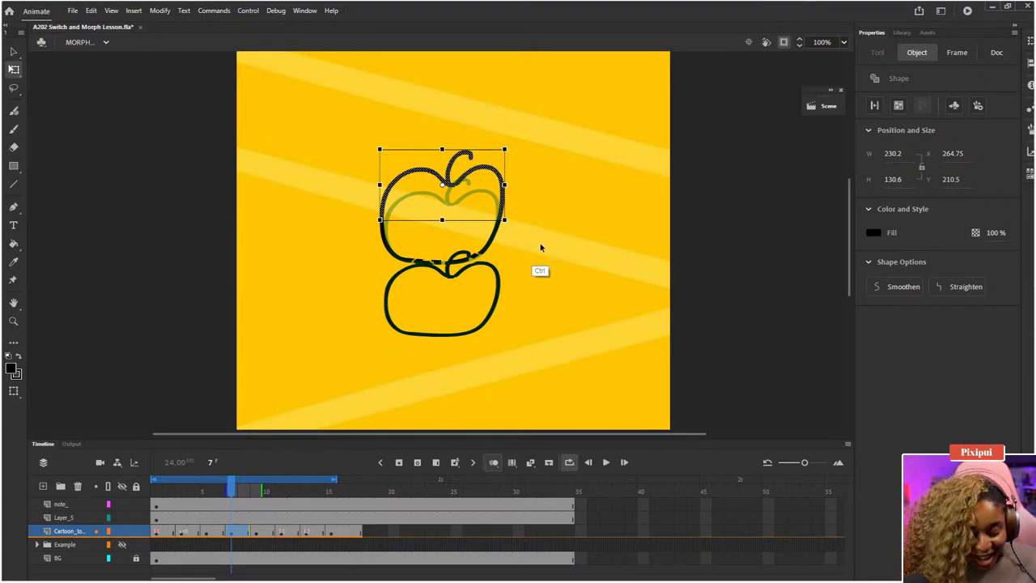
key("e")
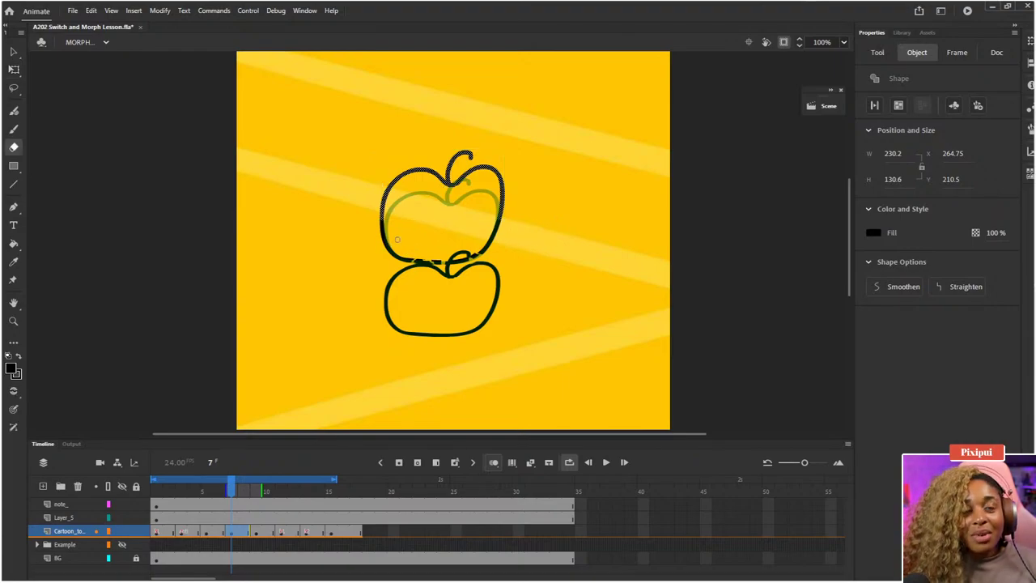
key("l")
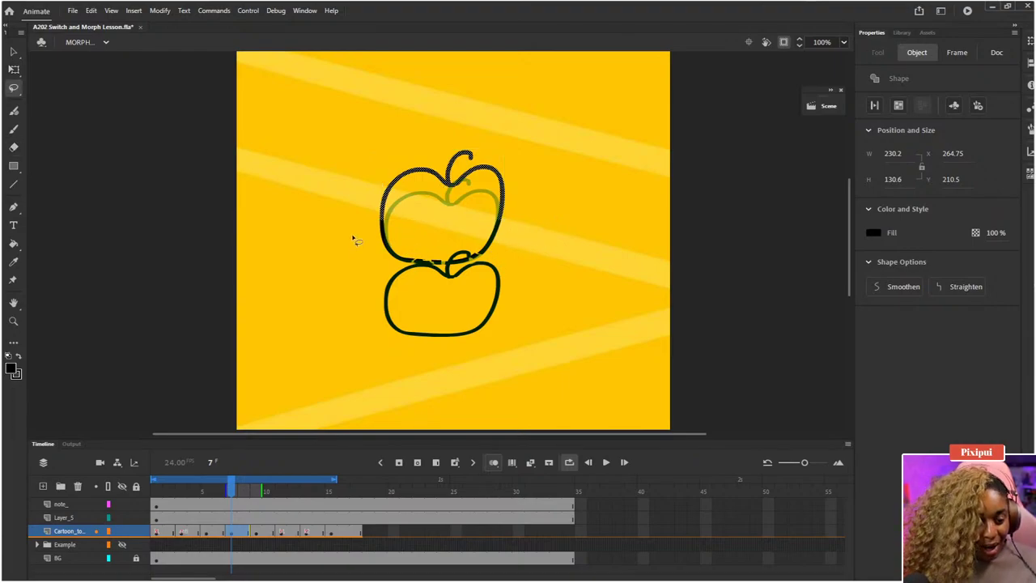
left_click_drag(370, 273, 371, 274)
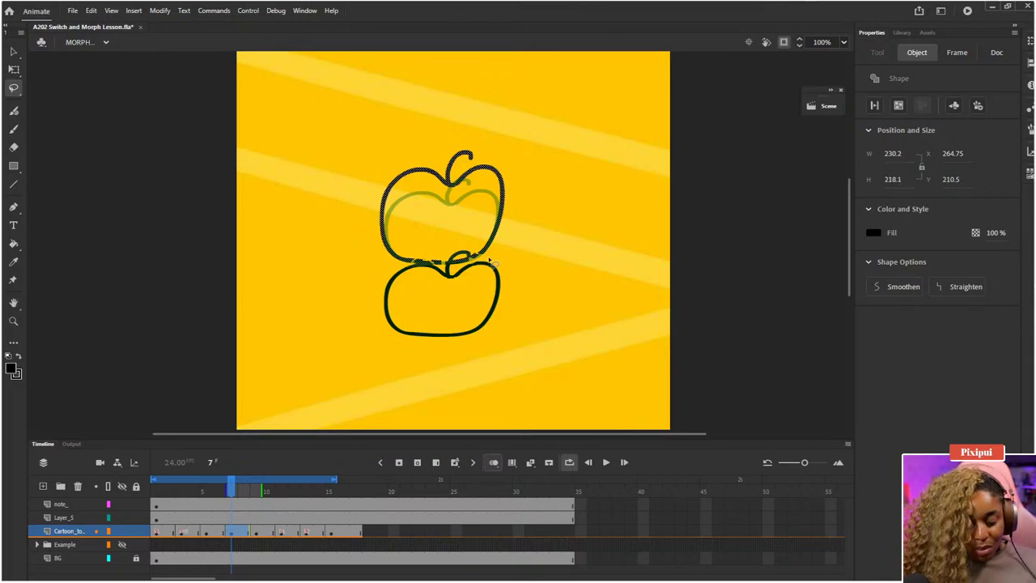
key("e")
left_click_drag(445, 255, 445, 256)
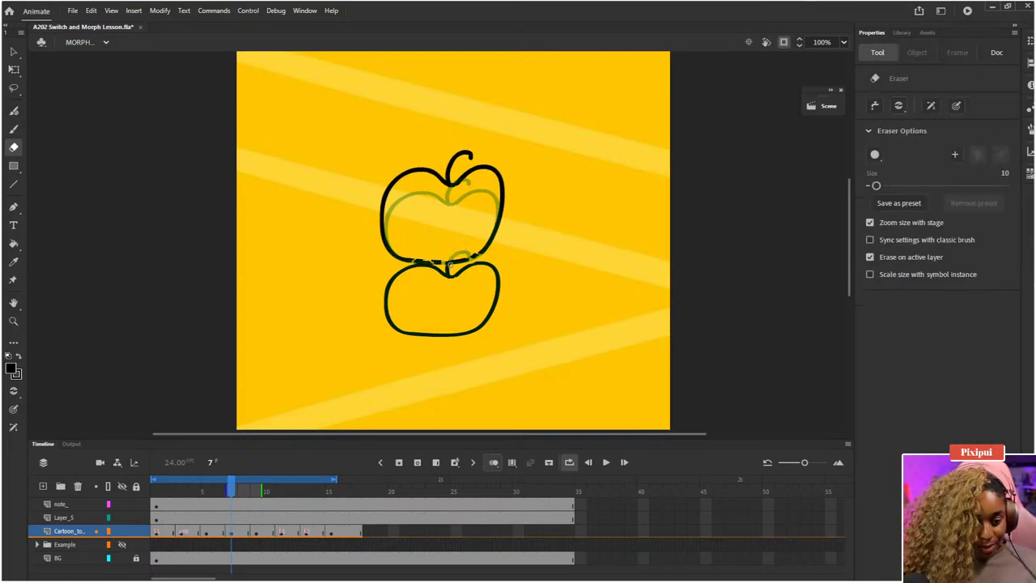
- Redraw the gap in the top apple's lower-right outline with the Classic Brush
key("b")
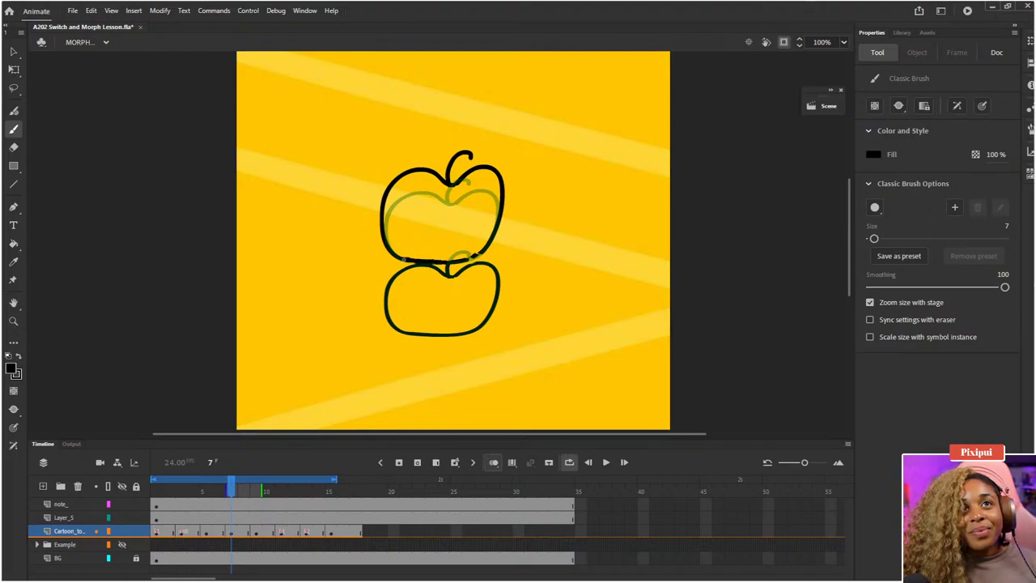
left_click_drag(475, 256, 486, 231)
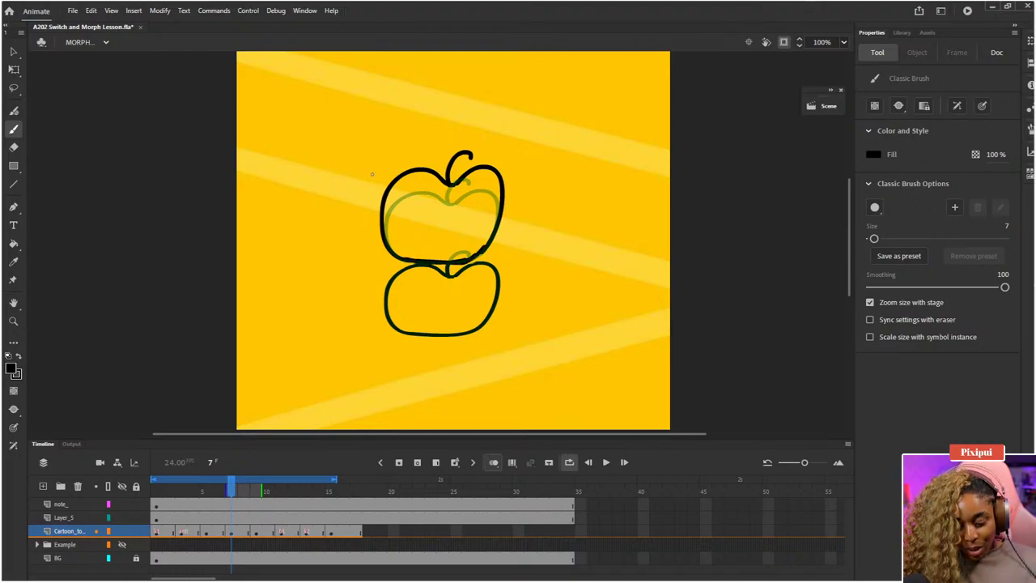
key("l")
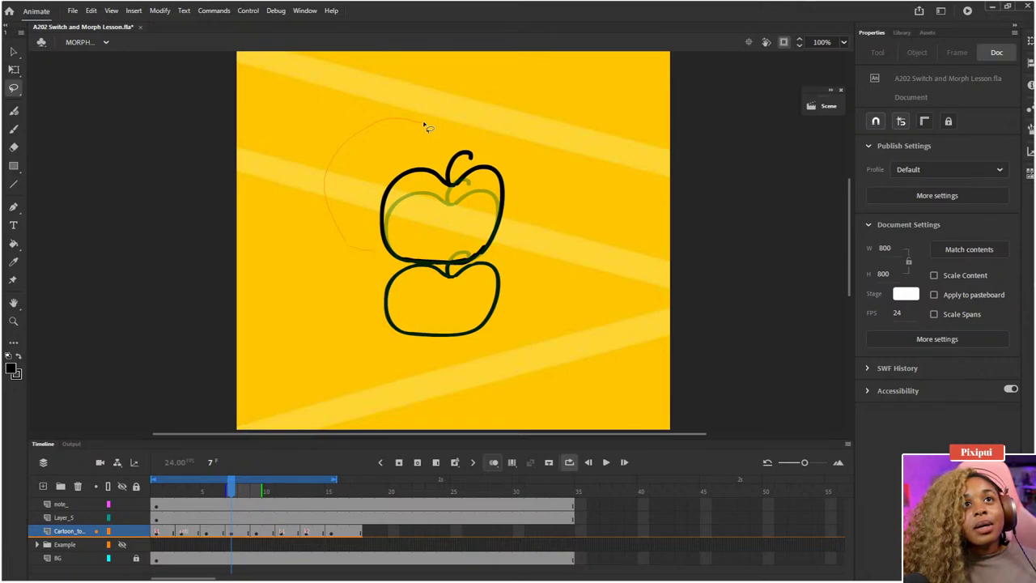
left_click_drag(424, 126, 427, 129)
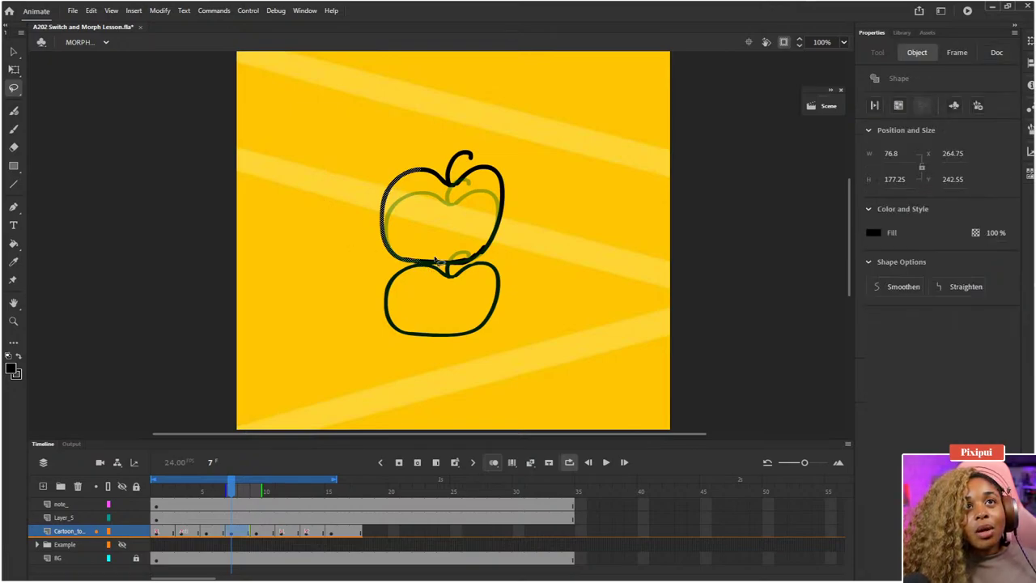
mouse_move(233, 490)
left_mouse_down()
mouse_move(211, 491)
mouse_move(261, 491)
mouse_move(234, 491)
left_mouse_up()
- Select the black top-apple outline and resize it from the top and side handles
left_click(337, 299)
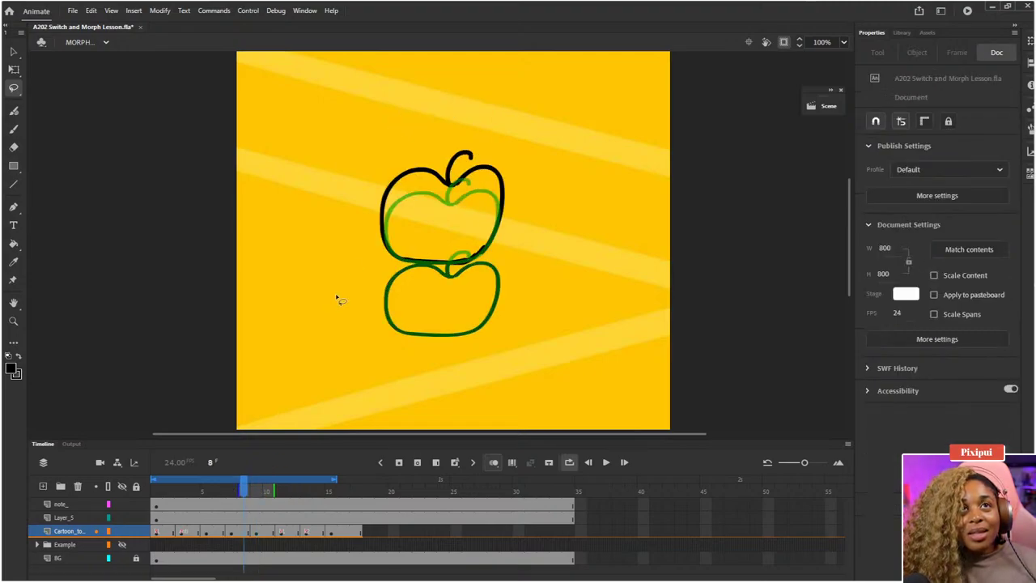
left_click_drag(343, 109, 364, 126)
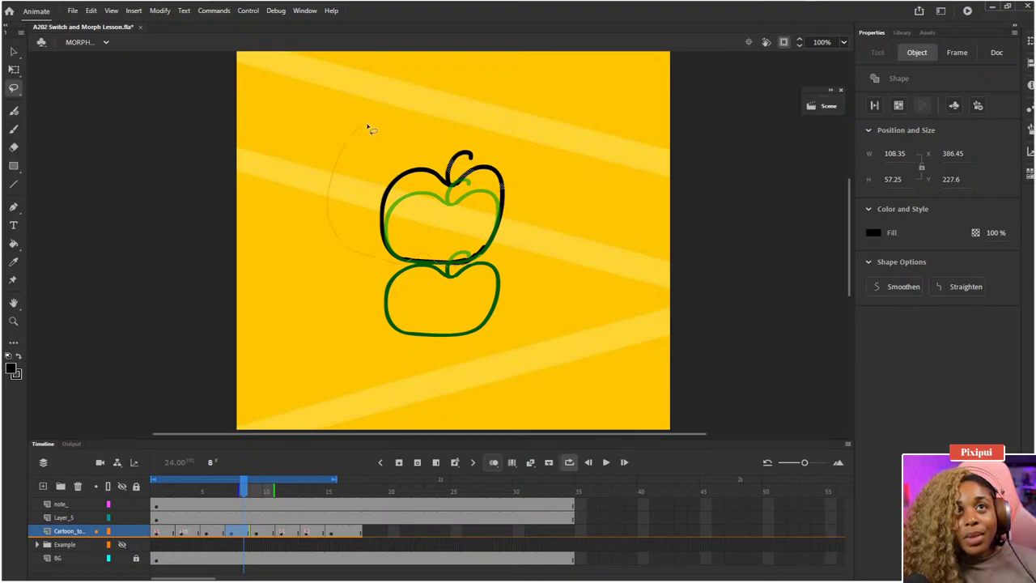
left_click_drag(368, 129, 460, 138)
key("q")
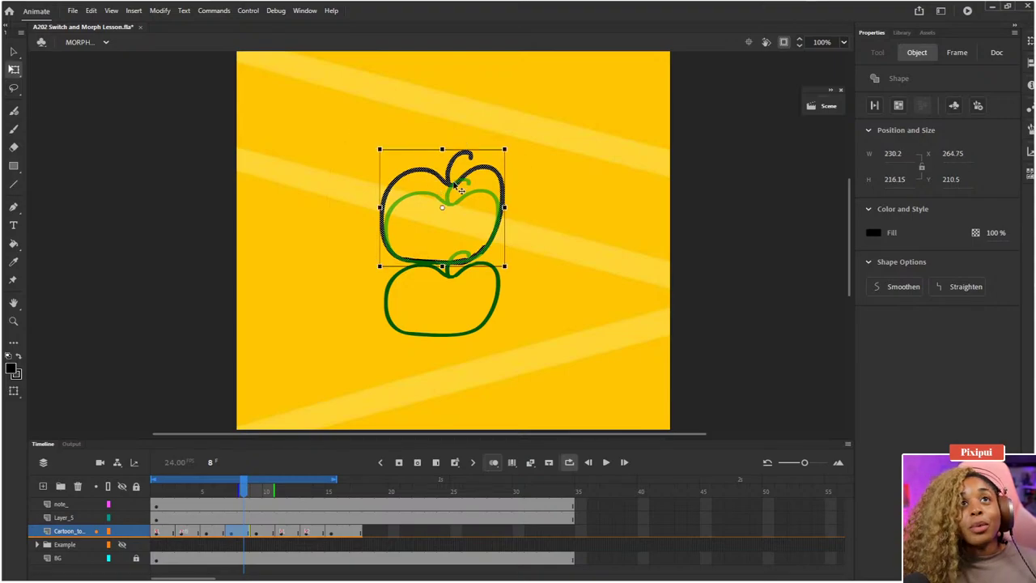
left_click_drag(451, 251, 443, 265)
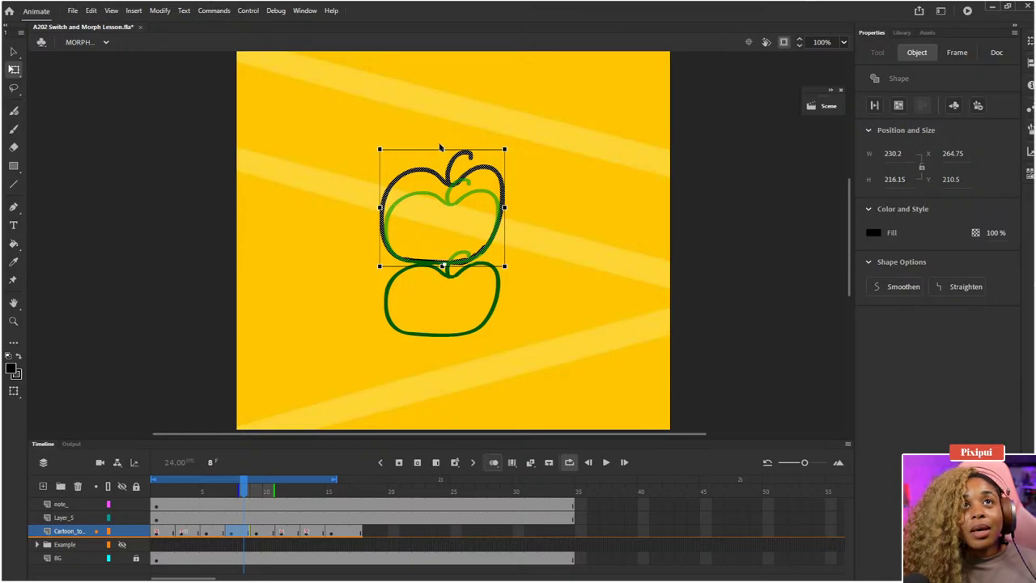
left_click_drag(442, 149, 441, 163)
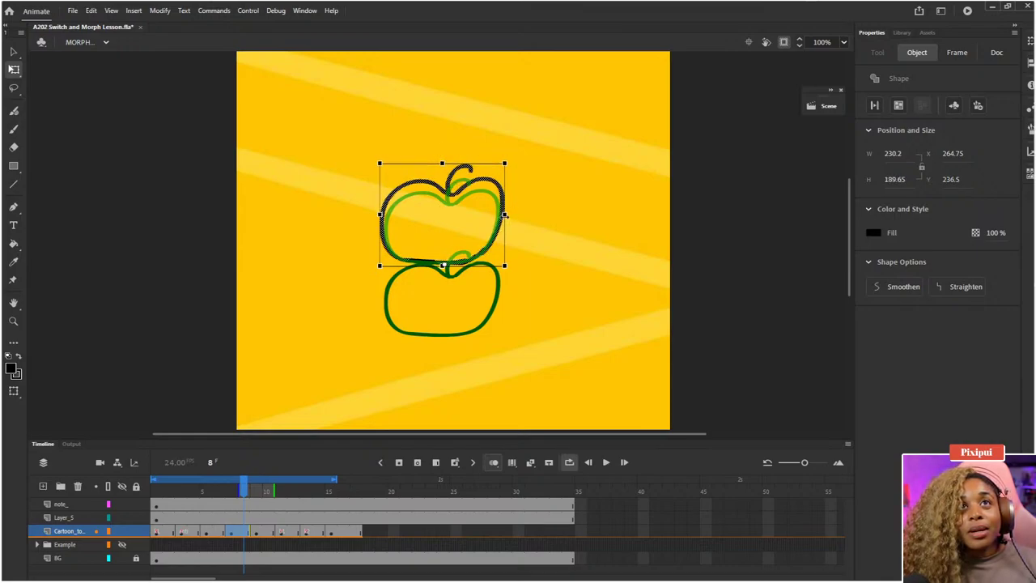
left_click_drag(505, 215, 507, 237)
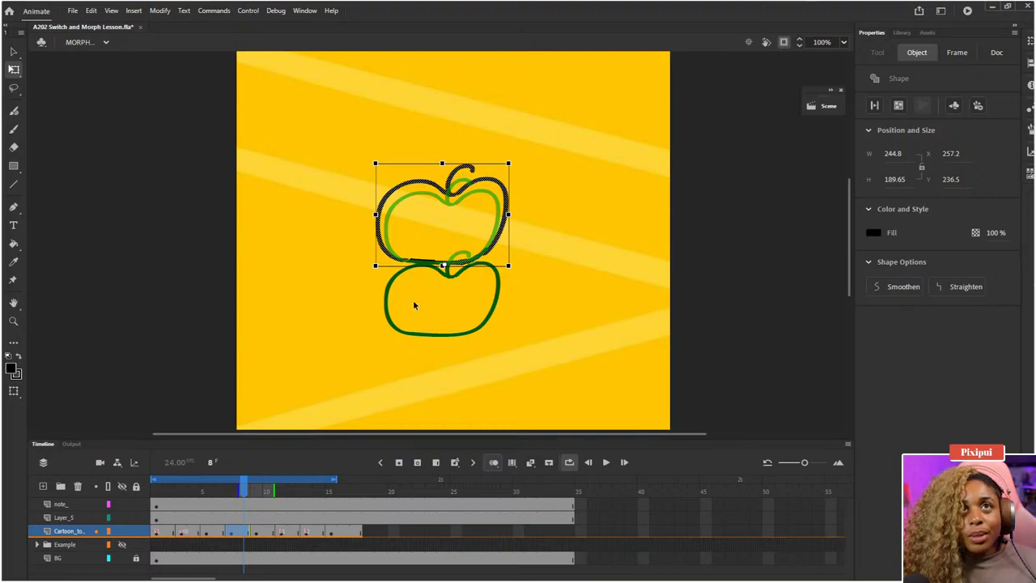
mouse_move(244, 492)
left_mouse_down()
mouse_move(207, 492)
mouse_move(249, 495)
mouse_move(232, 491)
left_mouse_up()
- Lasso-select parts of the apple drawing on frame 7, then deselect them
left_click(337, 105)
left_click_drag(337, 105, 498, 167)
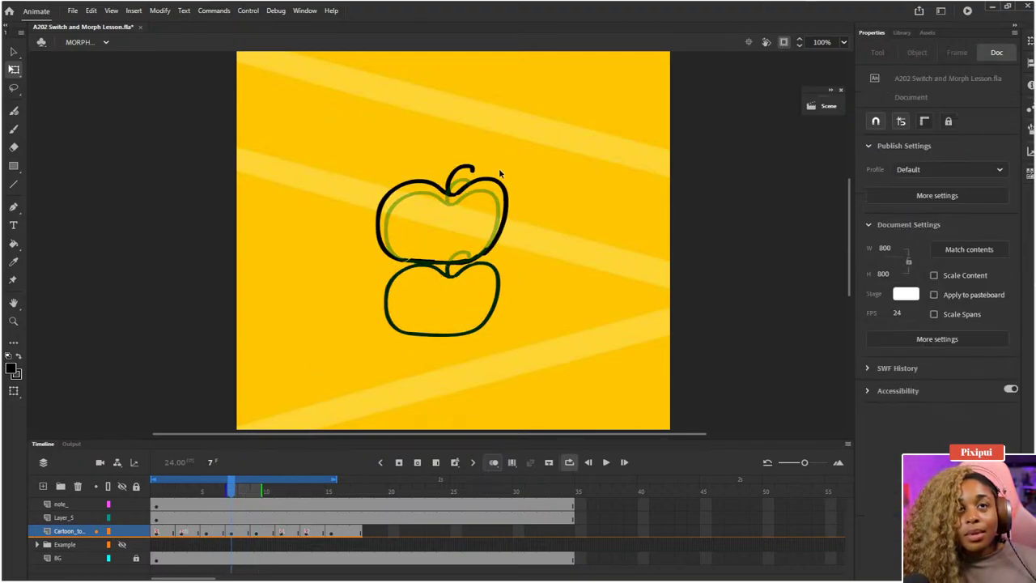
key("l")
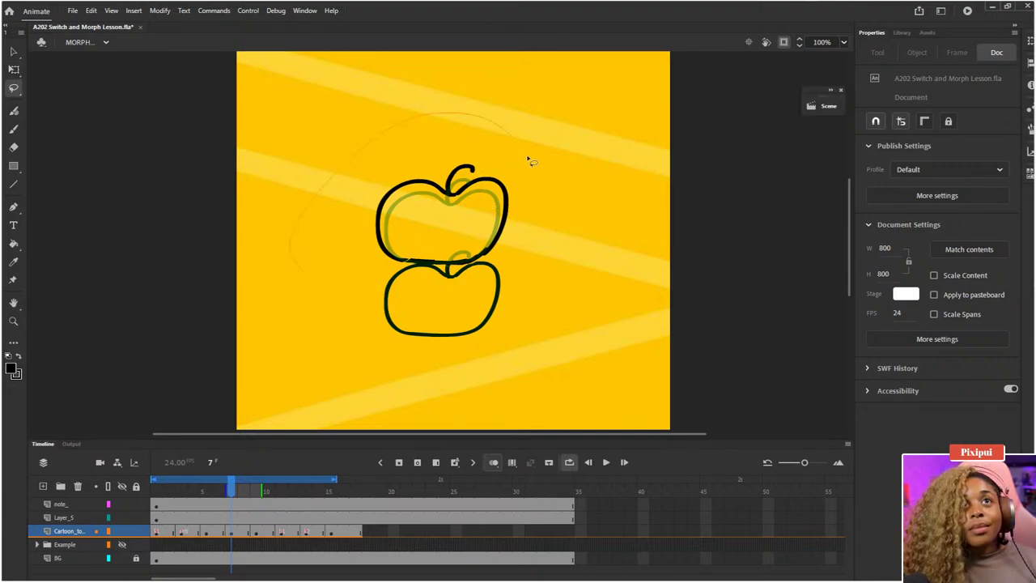
mouse_move(527, 159)
left_mouse_down()
mouse_move(533, 150)
mouse_move(502, 263)
left_mouse_up()
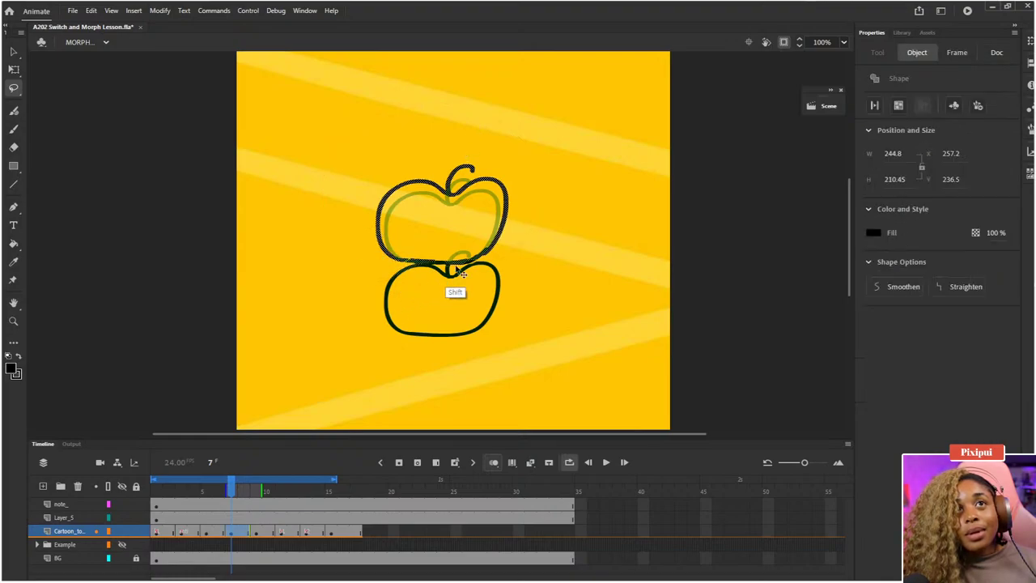
left_click_drag(429, 265, 434, 285)
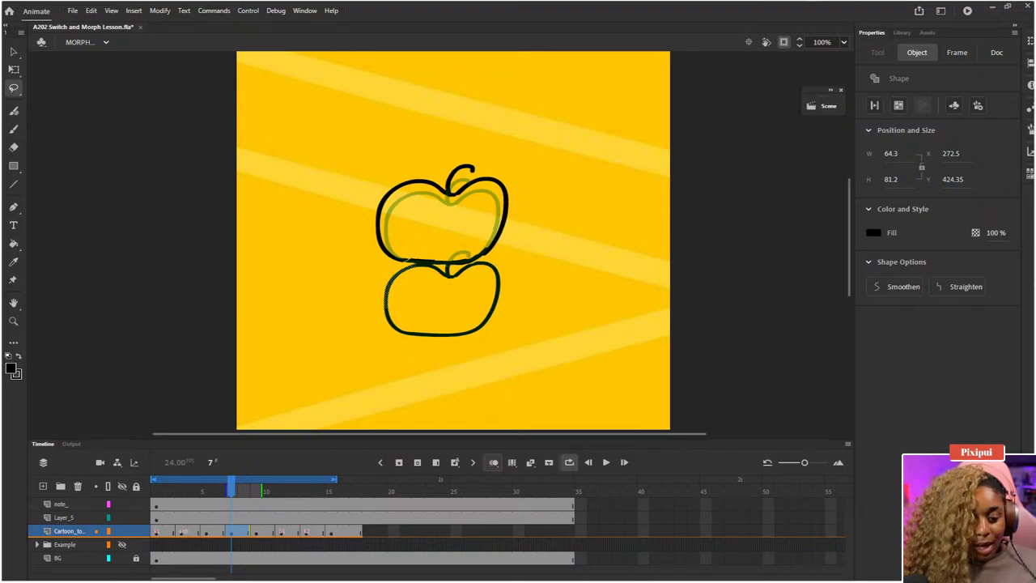
left_click(647, 301)
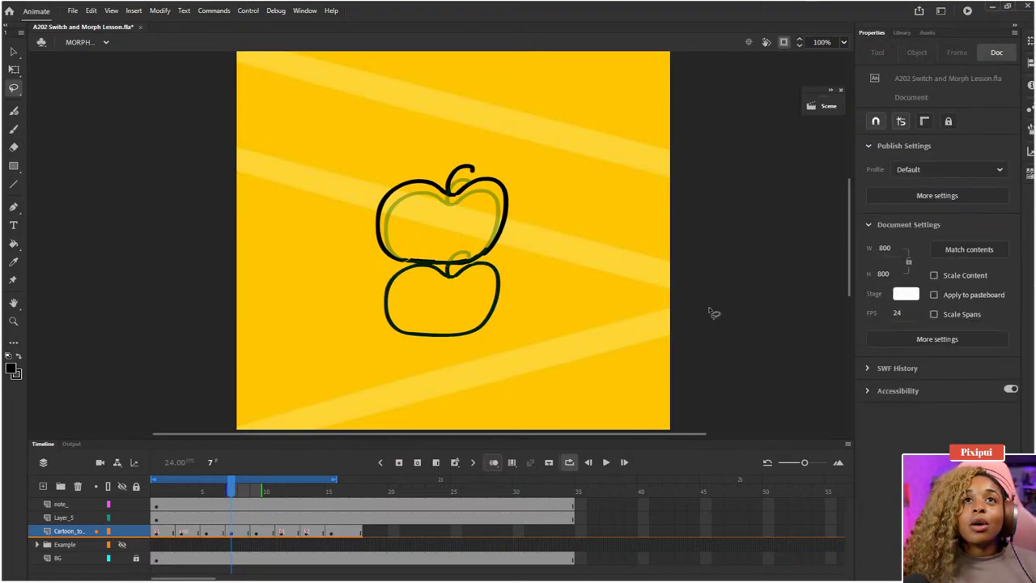
- Make frame 8's upper apple taller and narrower, about 195 wide by 200 high
key(".")
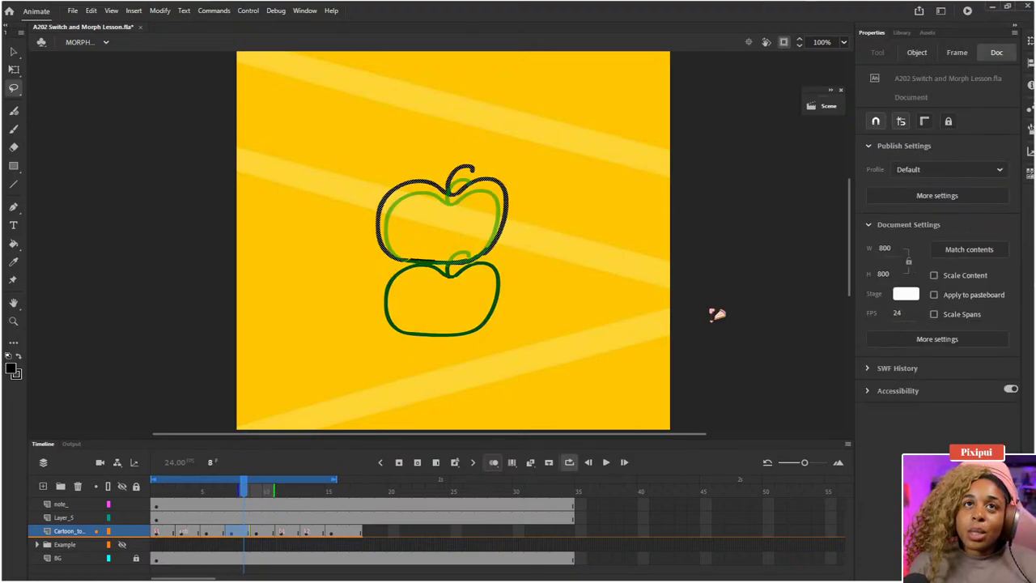
left_click(387, 229, "ctrl")
key("q")
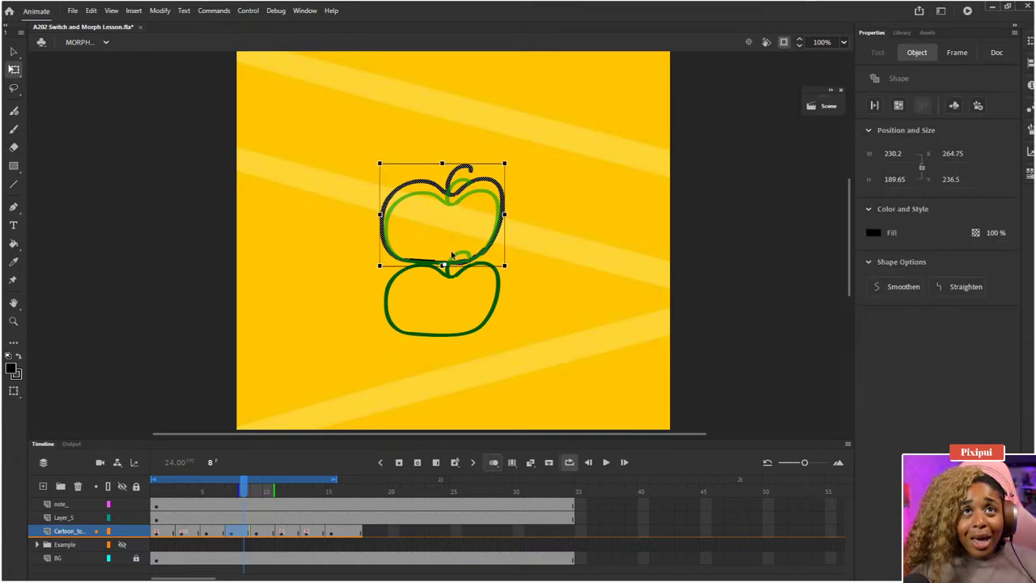
left_click_drag(442, 162, 442, 157)
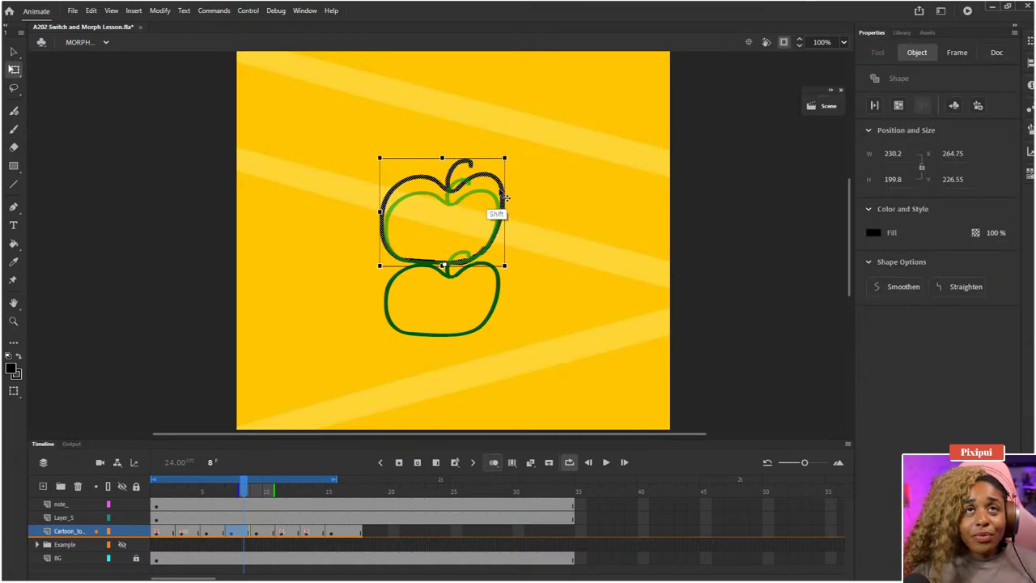
left_click_drag(504, 212, 496, 212)
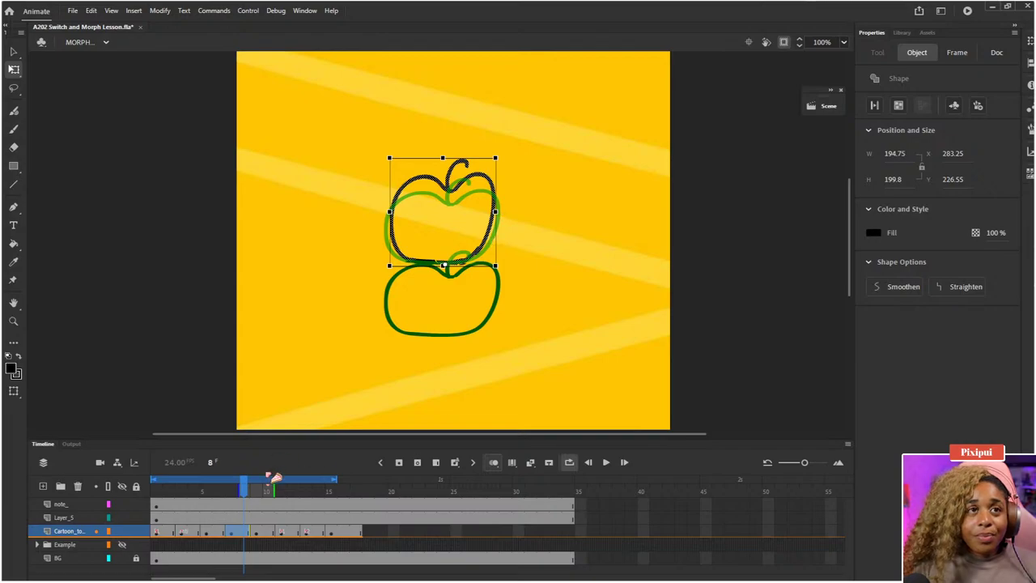
mouse_move(246, 491)
left_mouse_down()
mouse_move(267, 490)
mouse_move(192, 491)
mouse_move(245, 491)
left_mouse_up()
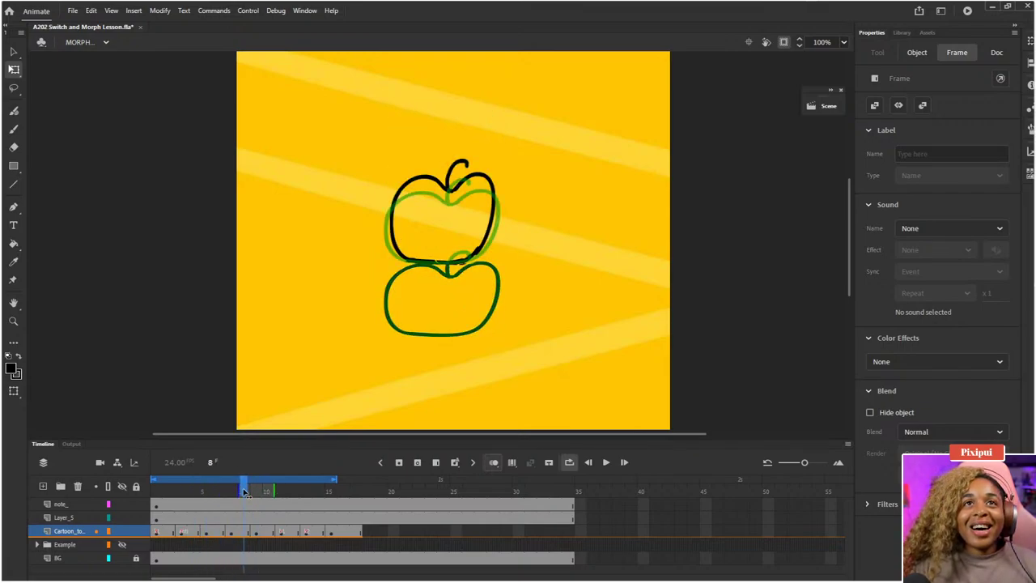
key("period")
key("period")
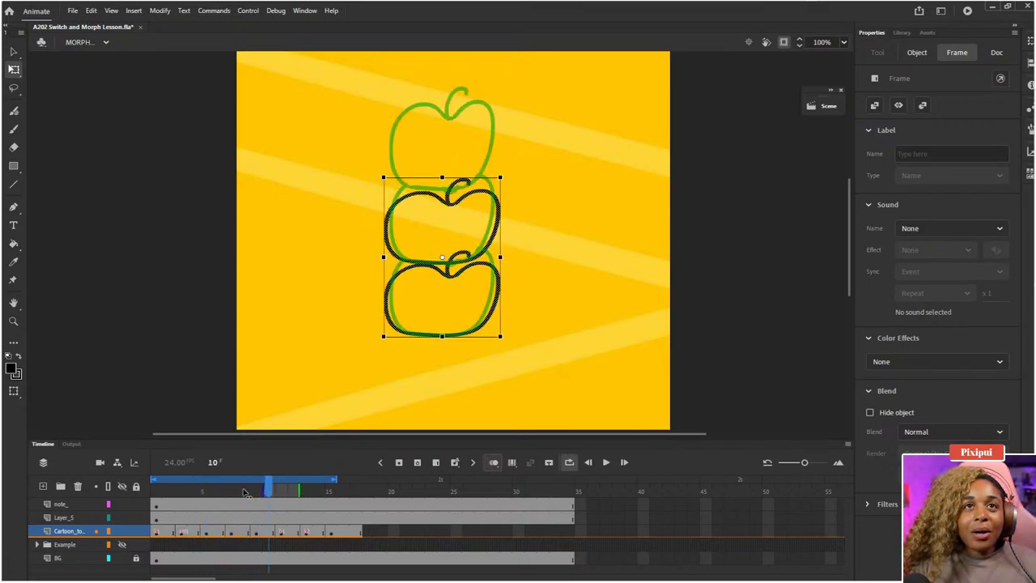
- Insert a frame at frame 10, then test squashing frame 11's apples and undo it
left_click(275, 533)
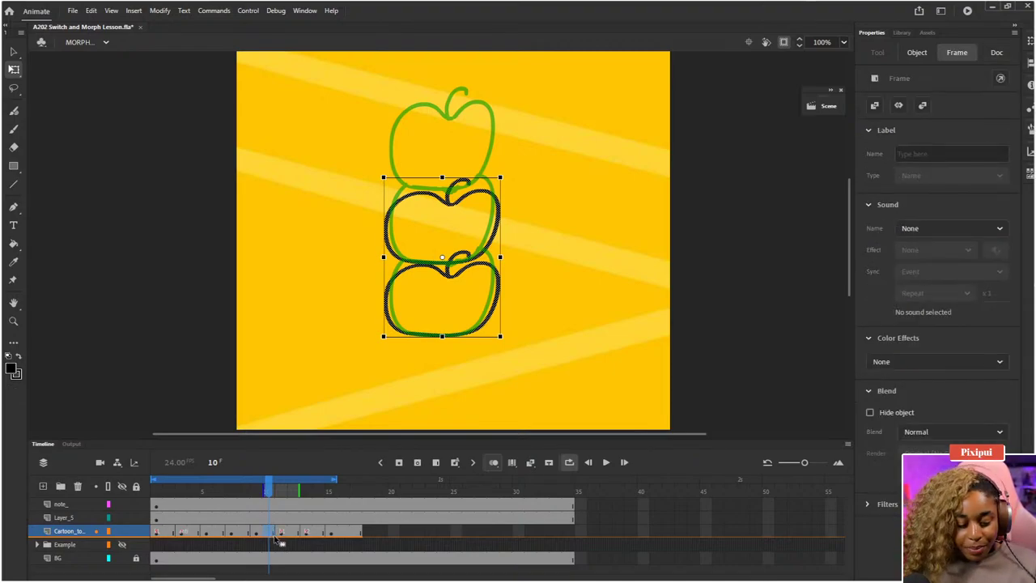
key("comma")
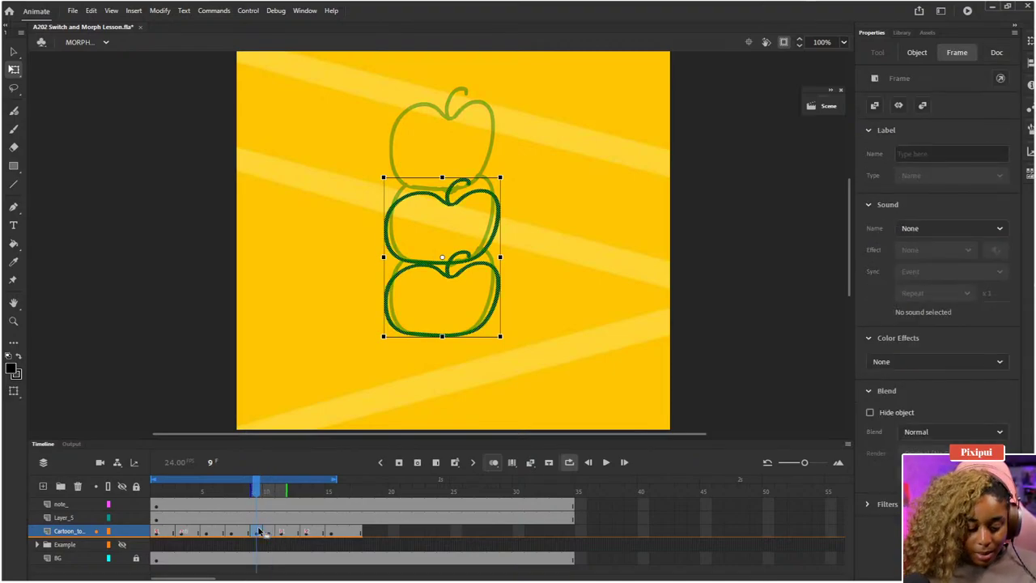
key("F5")
key("period")
key("period")
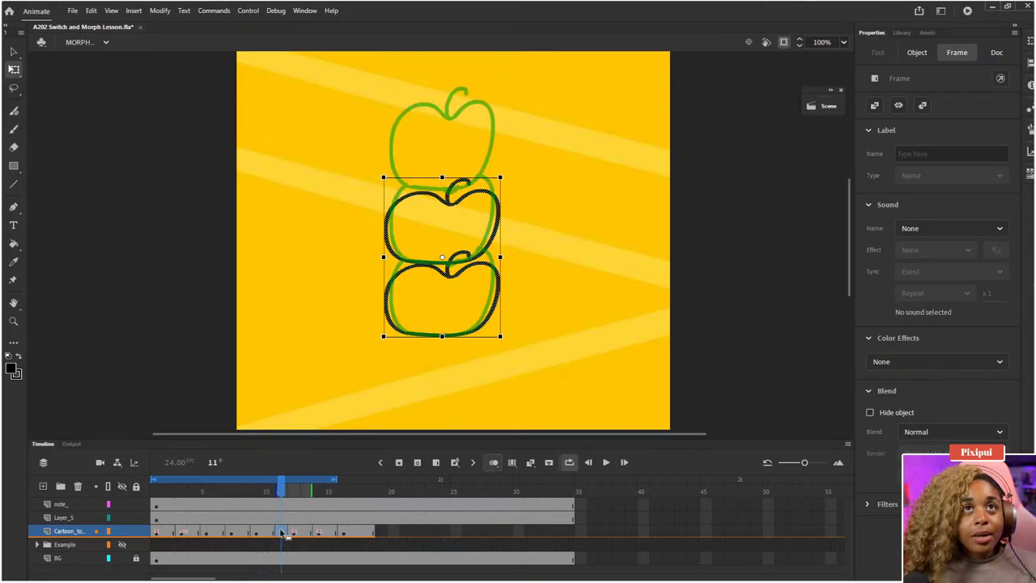
left_click(442, 259)
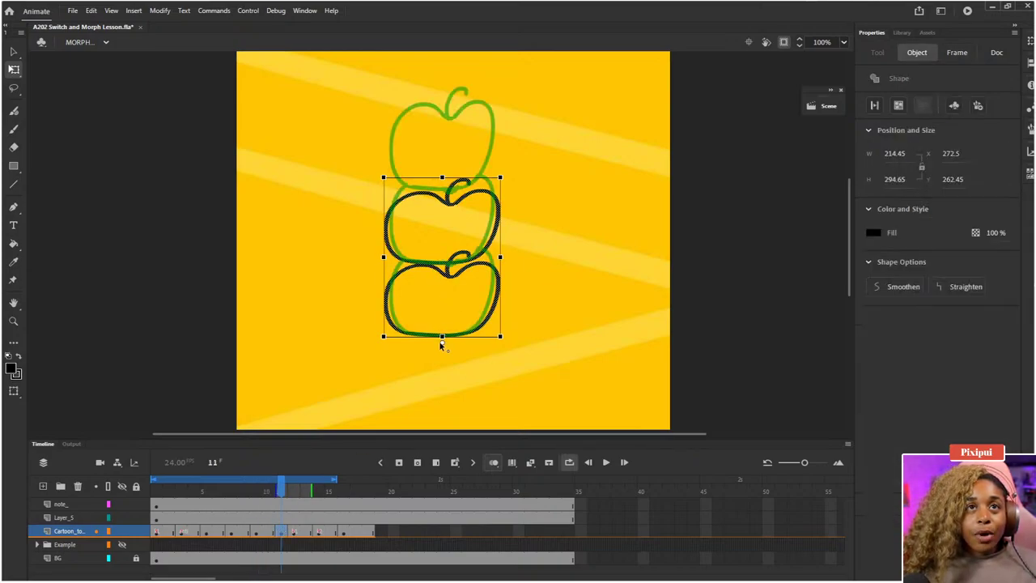
left_click_drag(442, 185, 442, 223)
left_click_drag(499, 271, 509, 277)
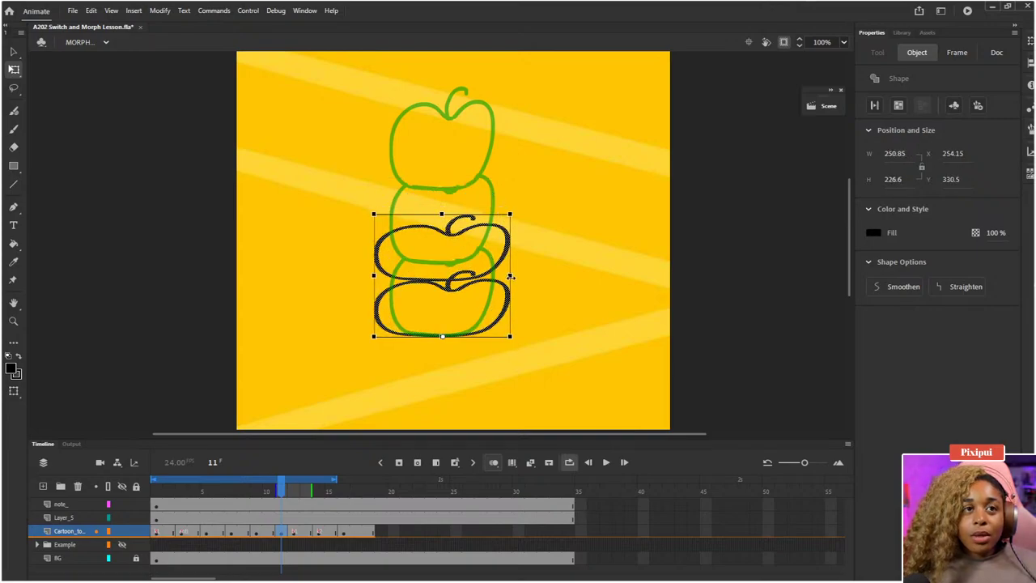
key("ctrl+z")
key("ctrl+z")
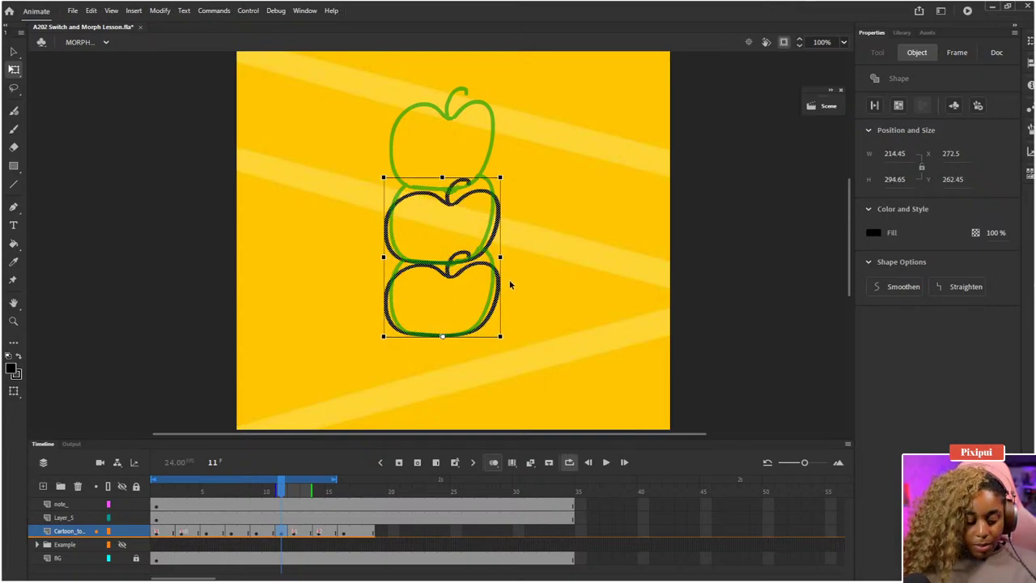
- Insert several more frames after frame 11 and preview frames 9 to 11
left_click(293, 531)
left_click(282, 531)
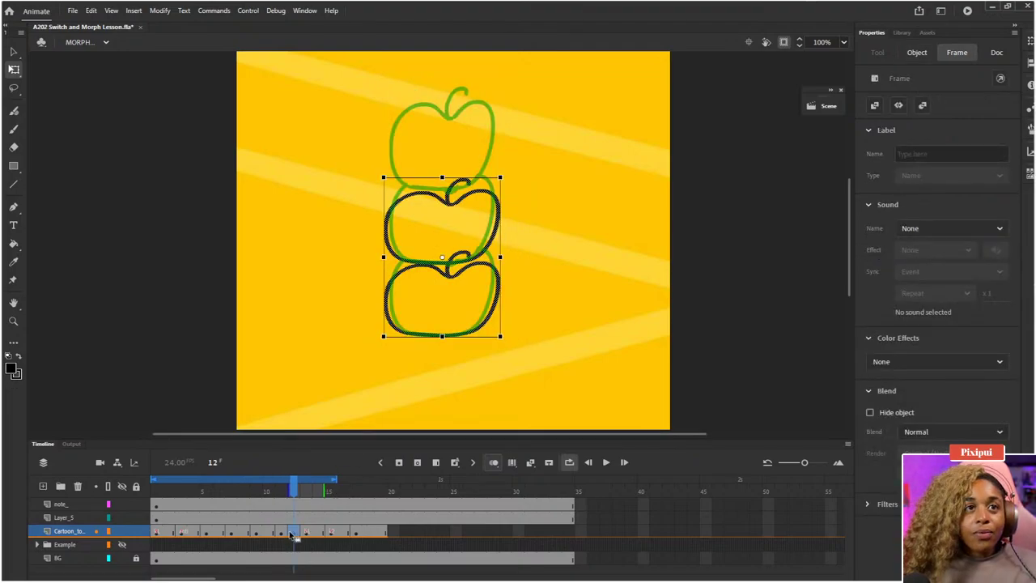
key("F5")
key("F5")
key("F5")
key("F5")
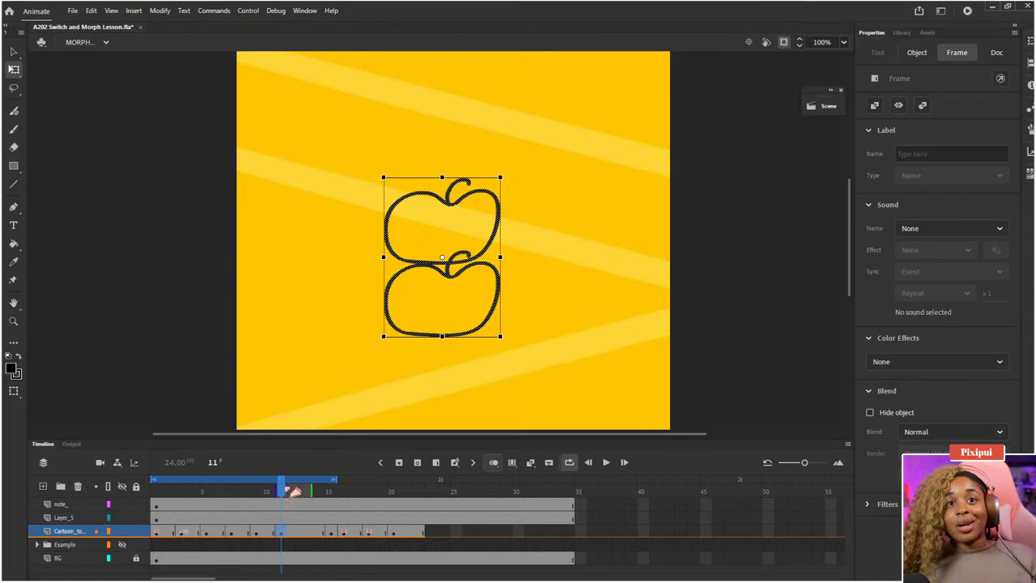
mouse_move(295, 491)
left_mouse_down()
mouse_move(216, 495)
mouse_move(279, 500)
left_mouse_up()
- Squash frame 11's apple pair to about 248 wide by 212 high
left_click(281, 531)
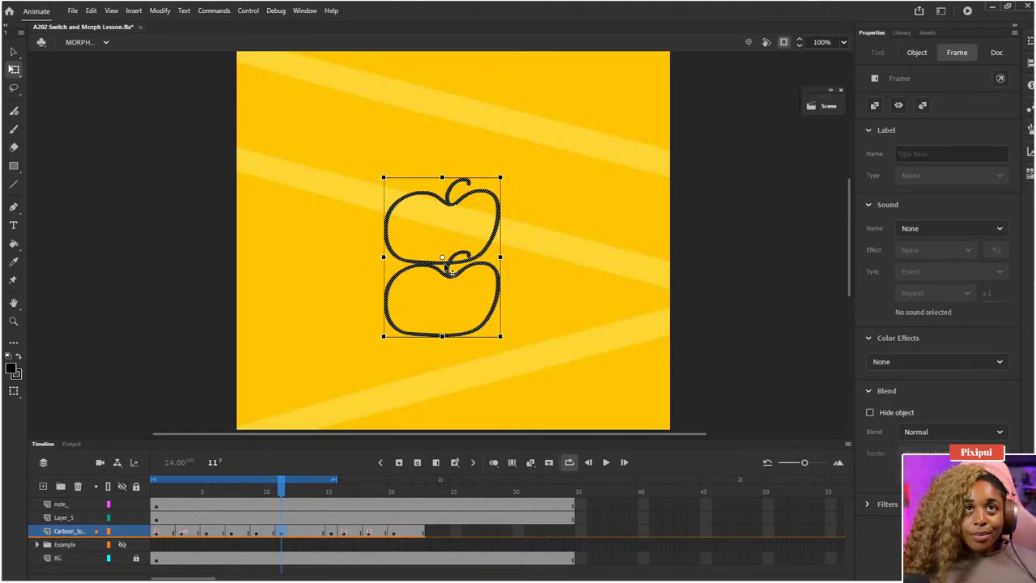
left_click(446, 267)
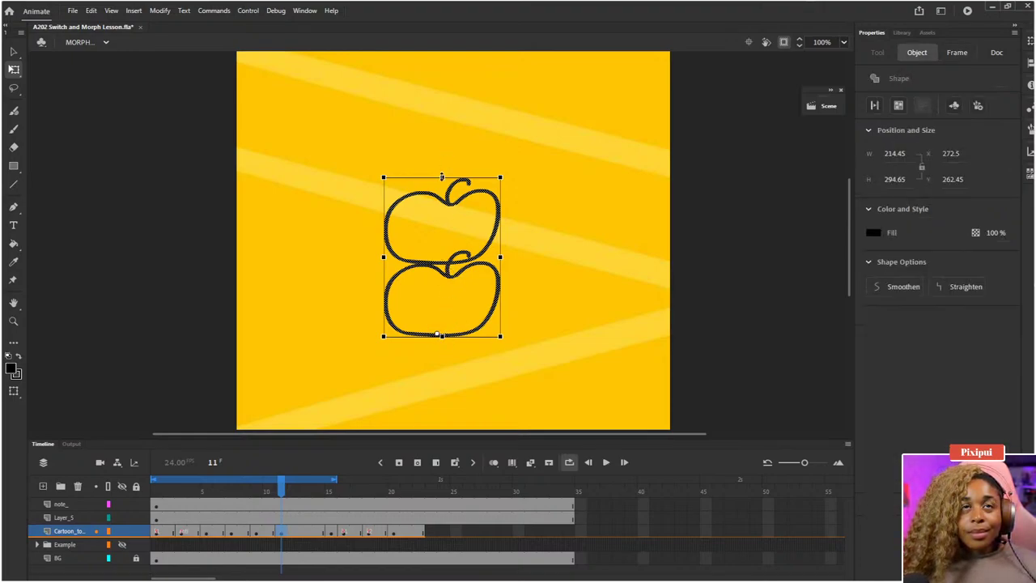
left_click_drag(442, 176, 442, 220)
left_click_drag(505, 279, 510, 279)
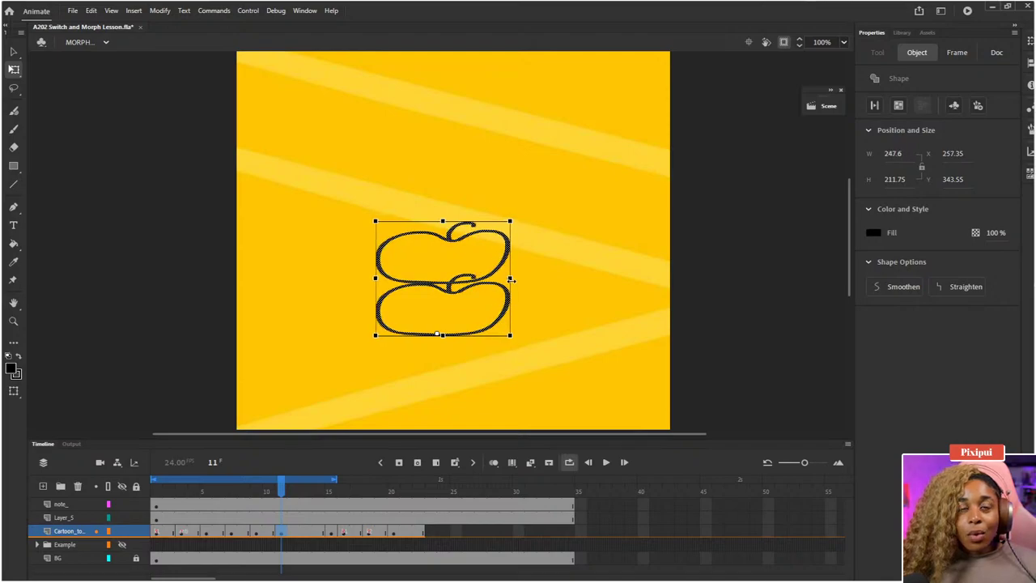
left_click(295, 492)
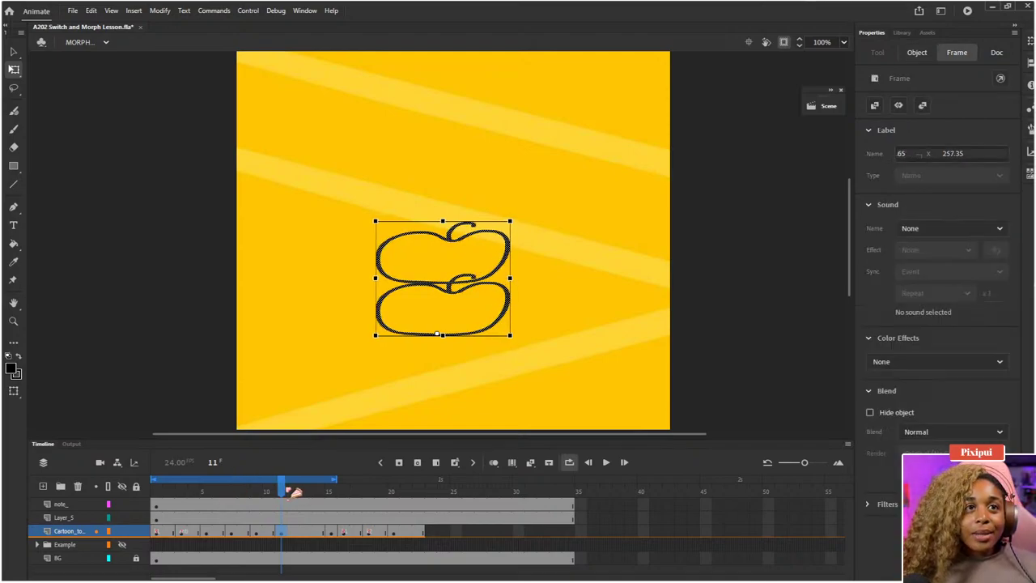
left_click(303, 532)
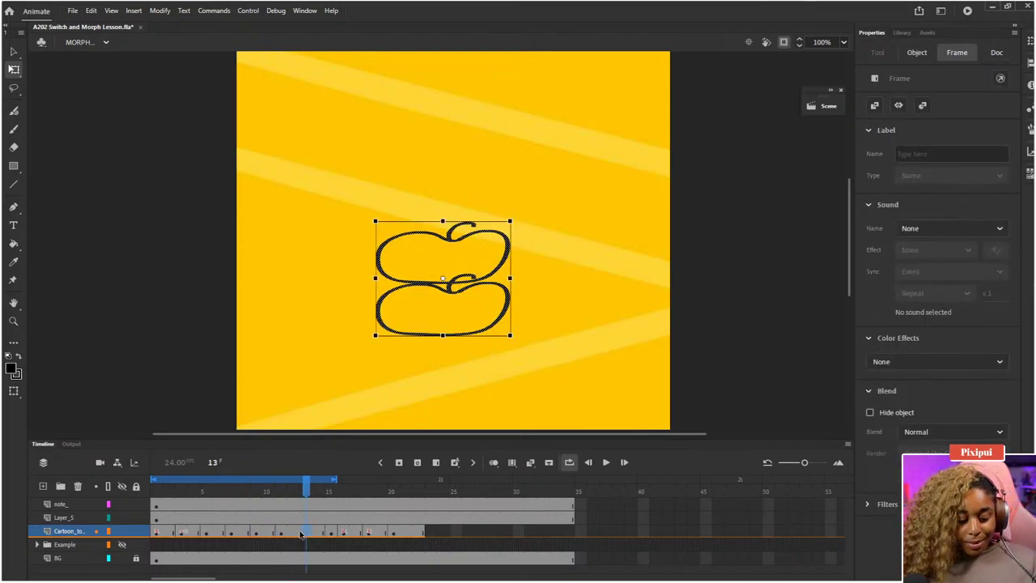
- Shift the keyframe later, add a frame after frame 13, and move its apples up
left_click_drag(300, 532, 310, 536)
left_click(318, 491)
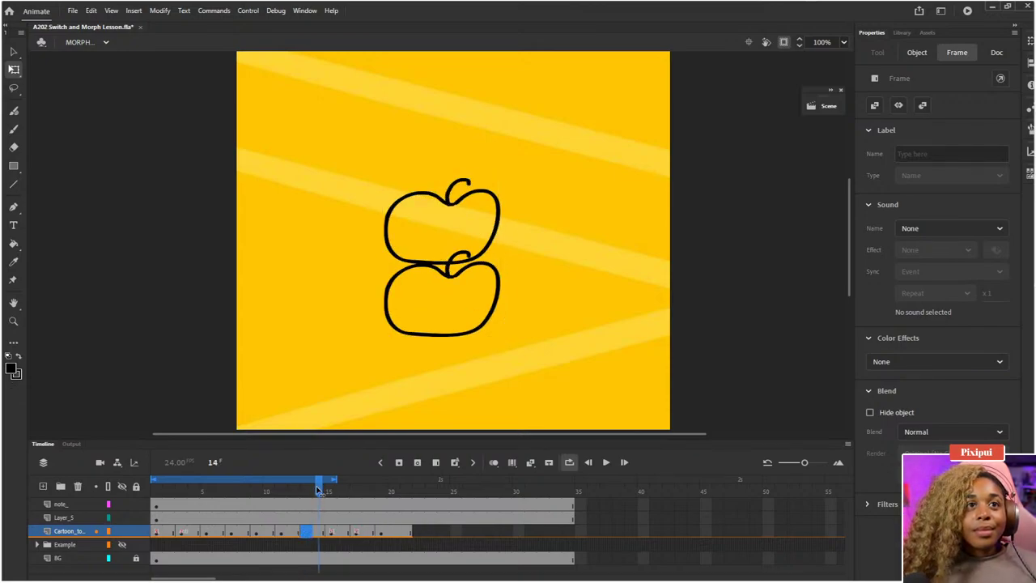
mouse_move(318, 490)
left_mouse_down()
mouse_move(284, 495)
mouse_move(305, 501)
left_mouse_up()
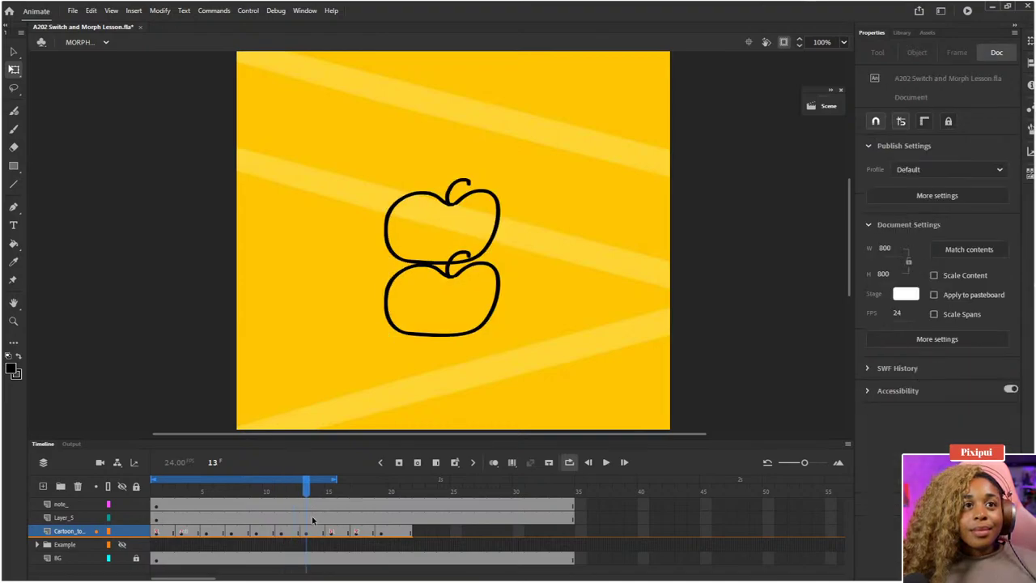
left_click(307, 532)
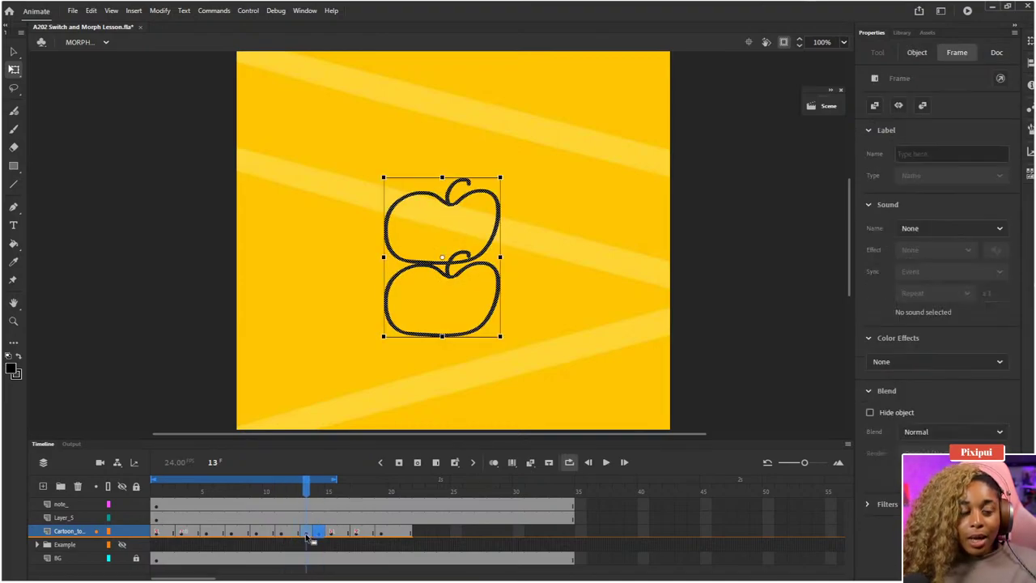
key("F5")
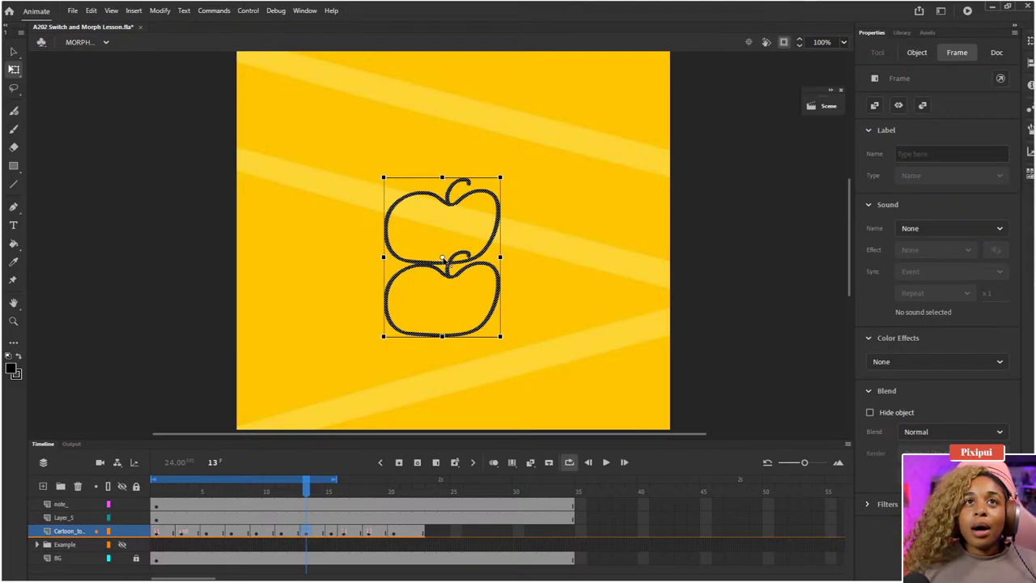
left_click(438, 306)
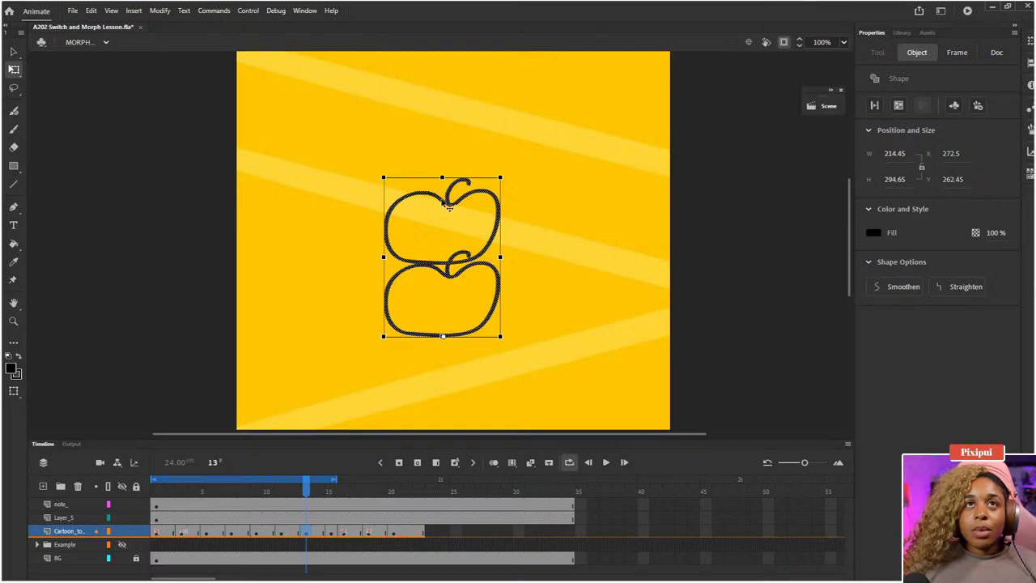
left_click_drag(459, 266, 458, 202)
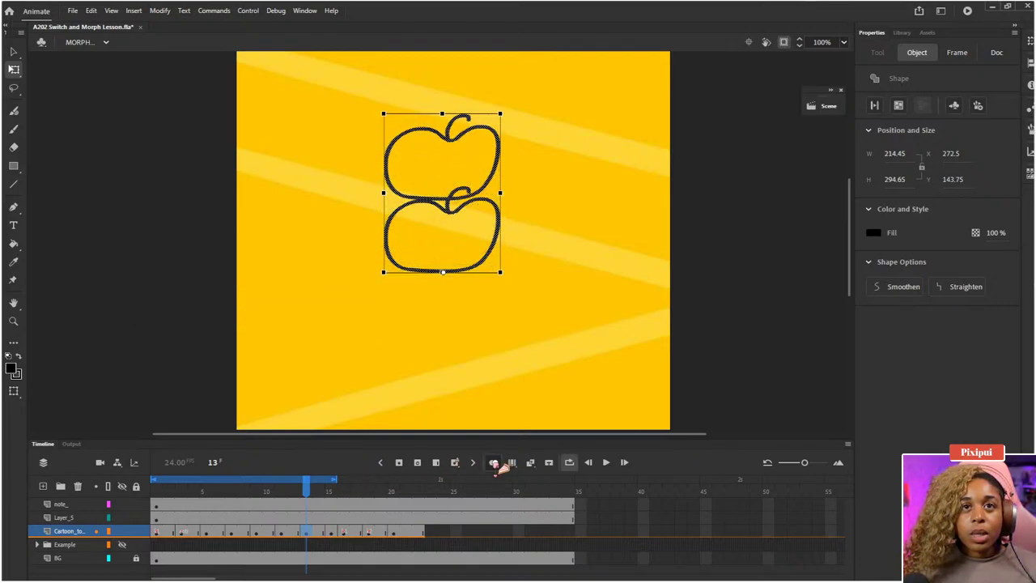
- Turn on onion skinning through frame 19 and stretch frame 13's apples to 360.7 tall
left_click(493, 462)
left_click(359, 489)
left_click_drag(359, 489, 373, 488)
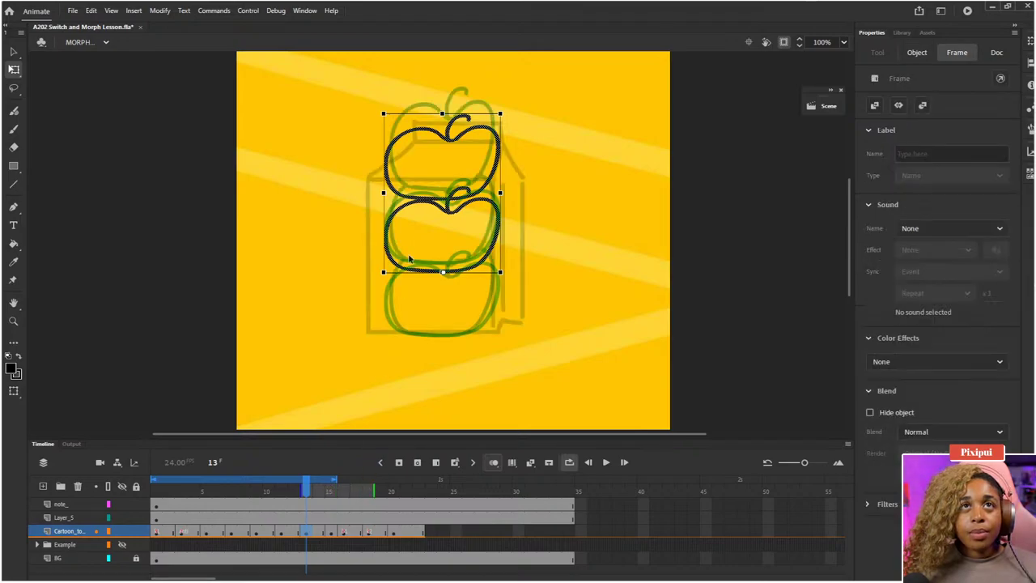
mouse_move(473, 275)
left_mouse_down()
mouse_move(477, 254)
mouse_move(473, 267)
left_mouse_up()
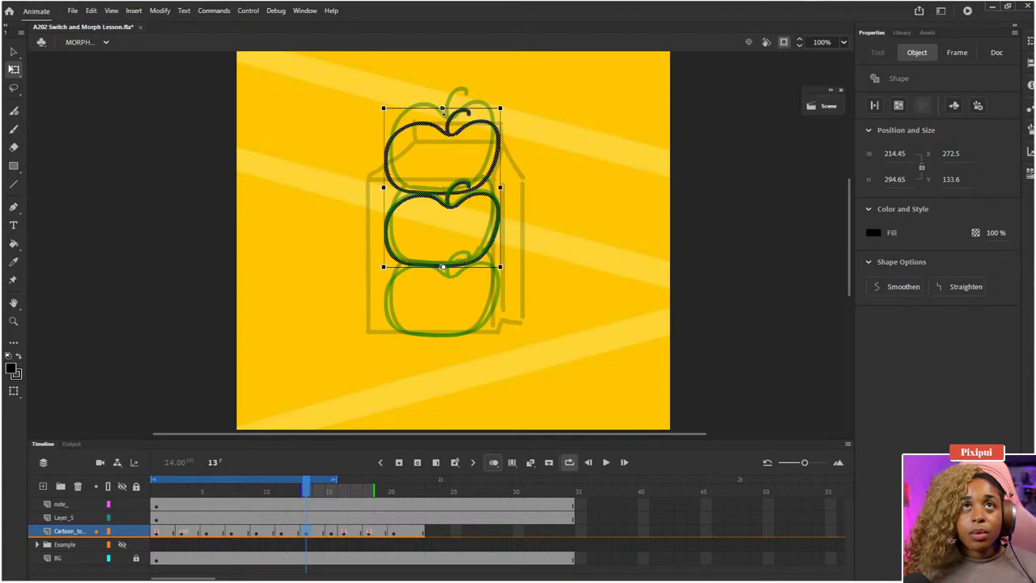
left_click_drag(440, 90, 441, 73)
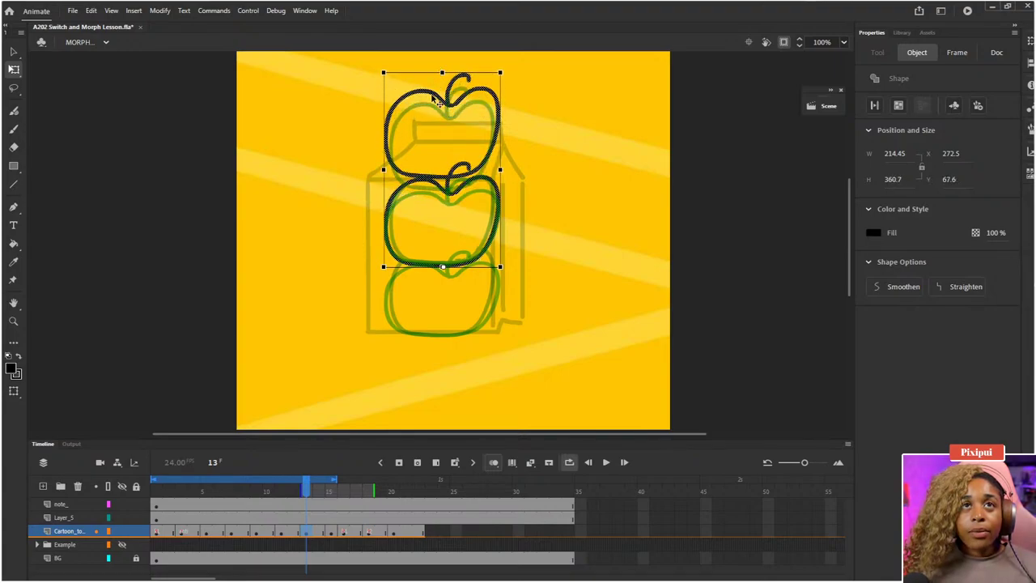
left_click(170, 532)
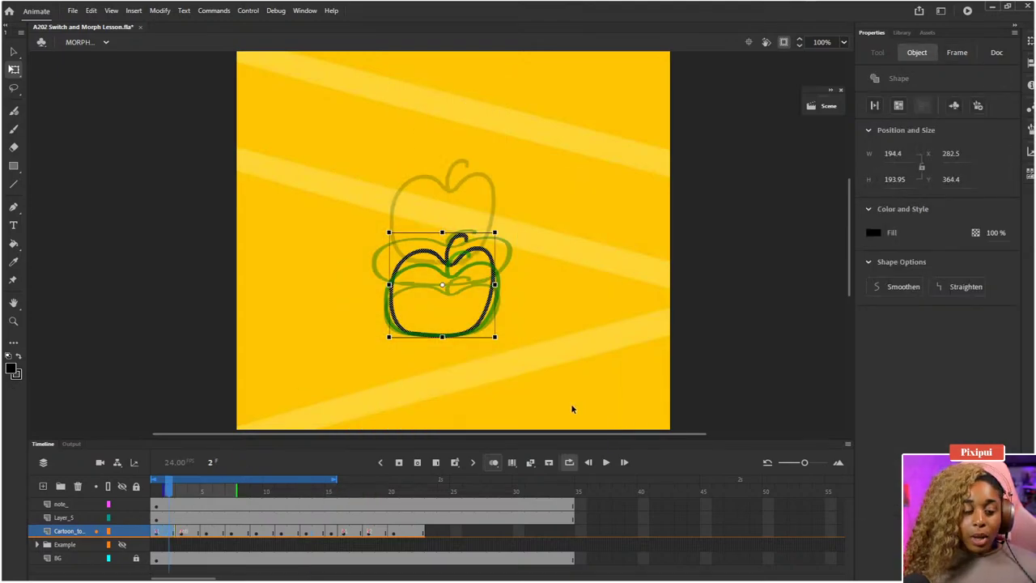
- Flip between frames 13 and 16 to compare the apple poses
left_click(335, 533)
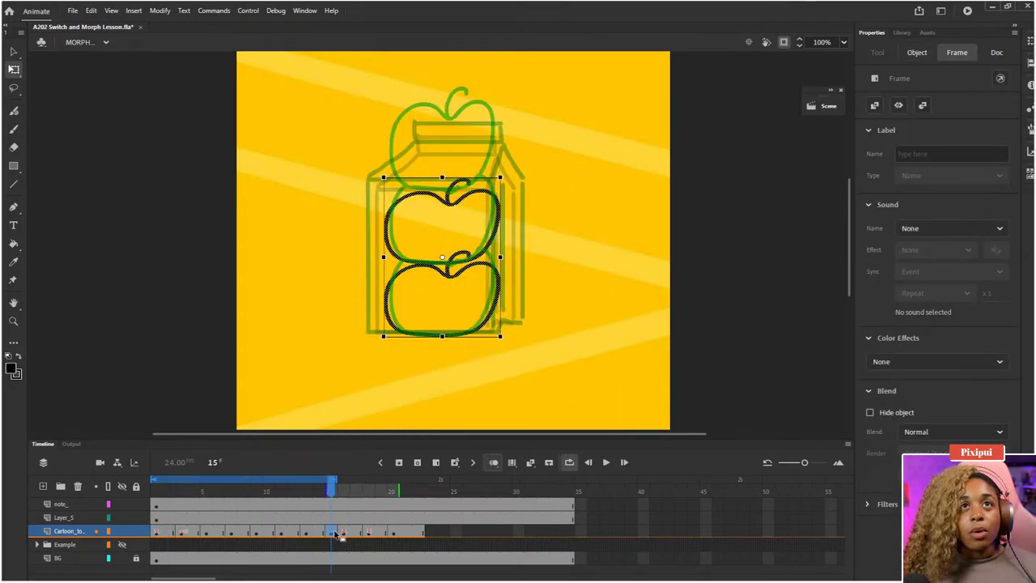
key("comma")
key("period")
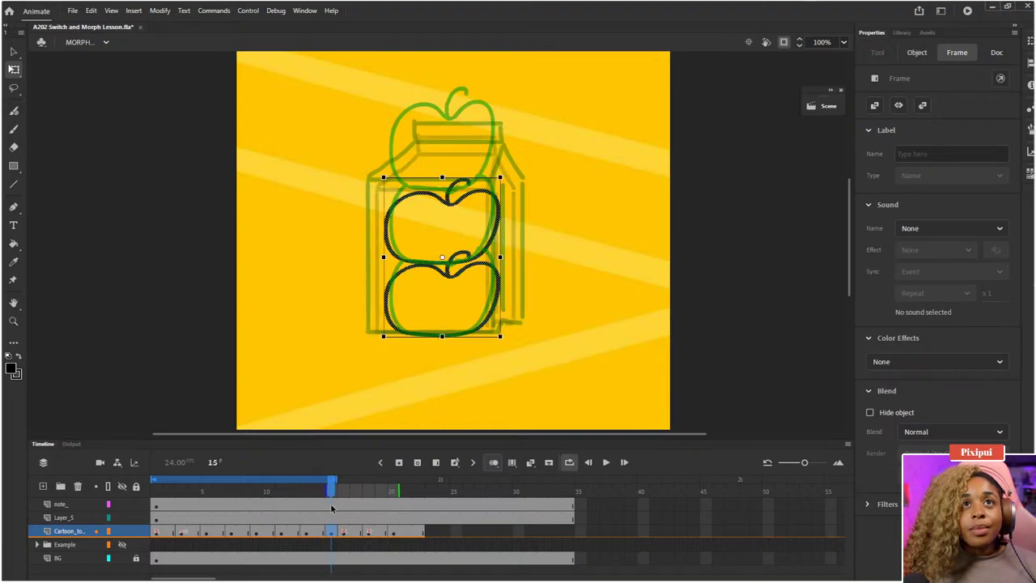
key("comma")
key("comma")
key("comma")
key("period")
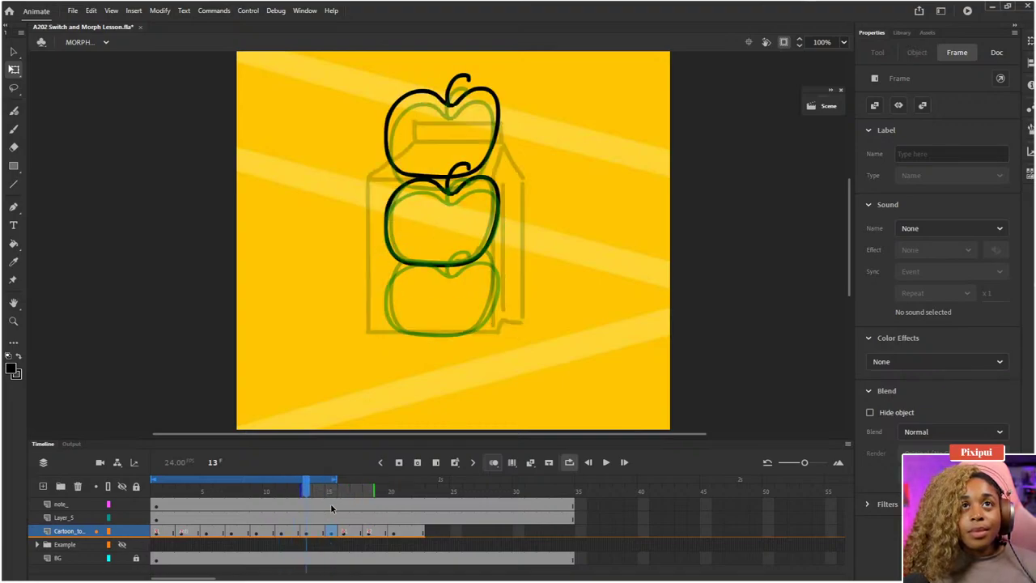
left_click(305, 532)
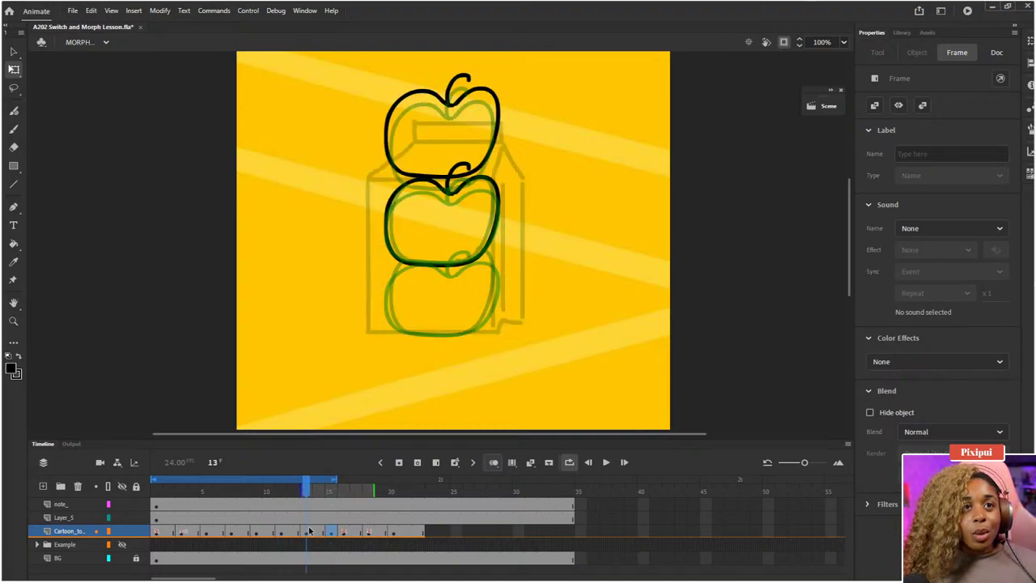
left_click(438, 318)
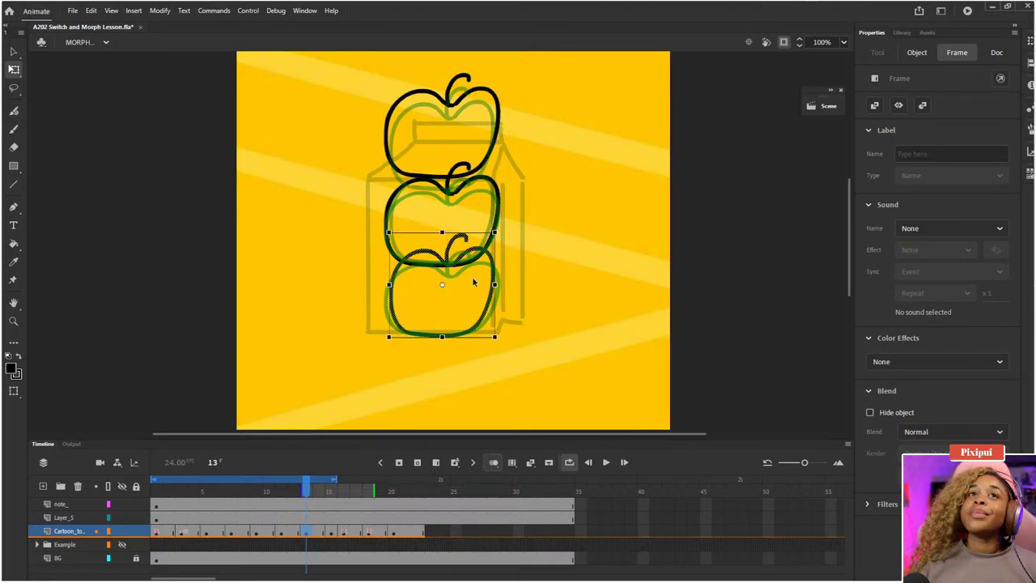
key("comma")
key("period")
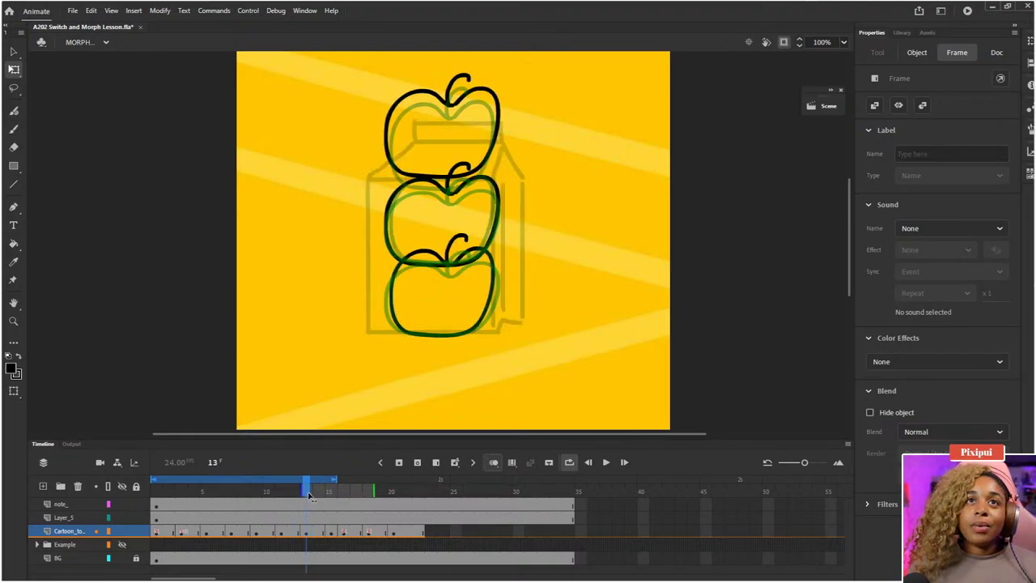
left_click_drag(309, 494, 317, 497)
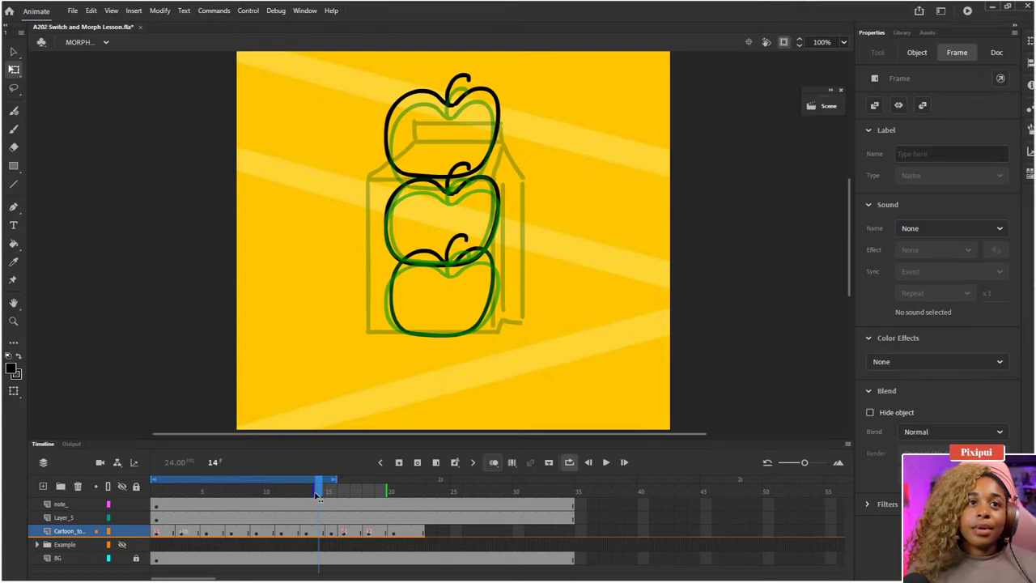
left_click(332, 496)
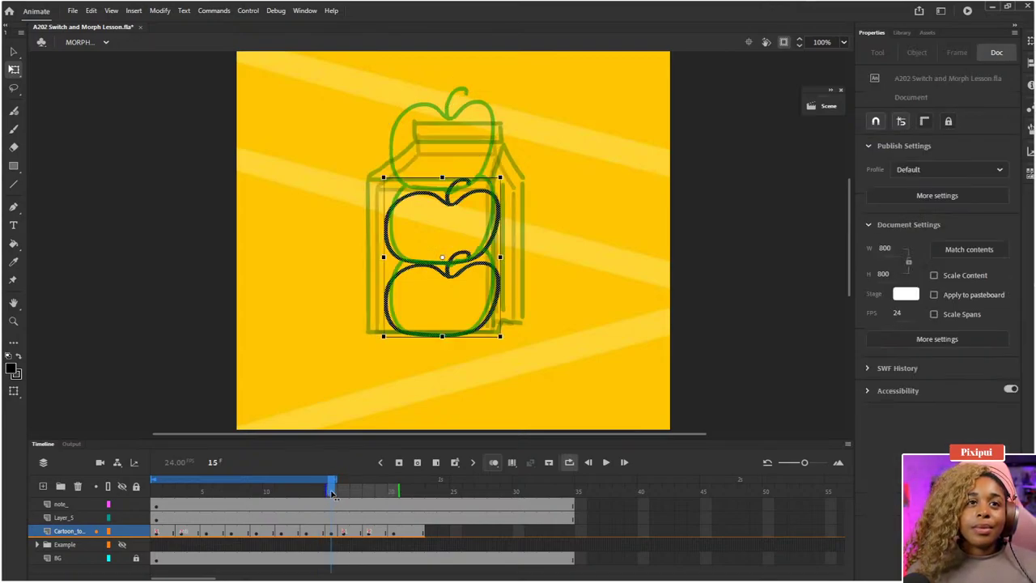
mouse_move(332, 494)
left_mouse_down()
mouse_move(348, 500)
mouse_move(317, 503)
mouse_move(342, 504)
mouse_move(332, 506)
left_mouse_up()
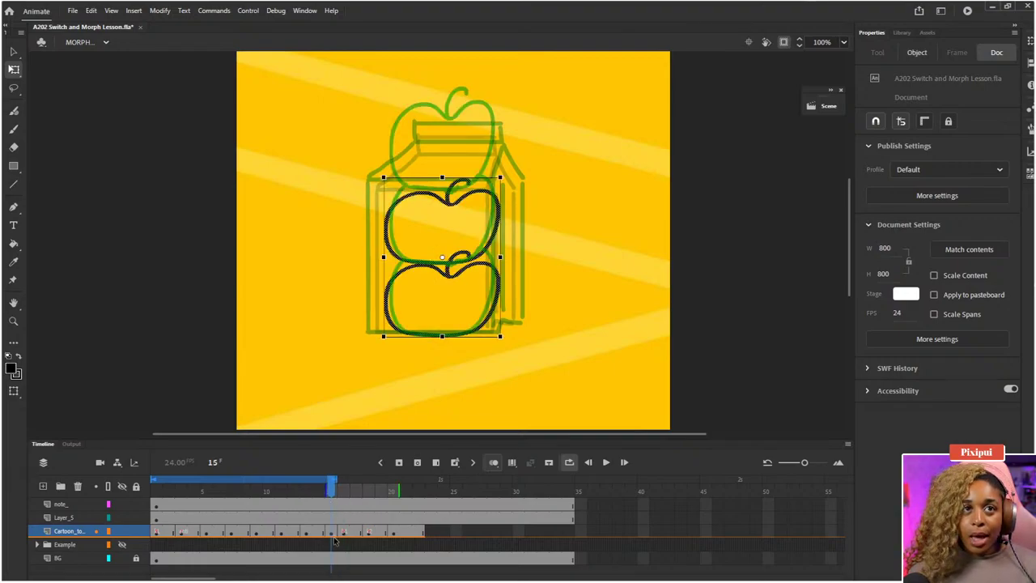
- Raise frame 15's upper apples about 40 px and insert an extra frame
left_click_drag(486, 260, 490, 180)
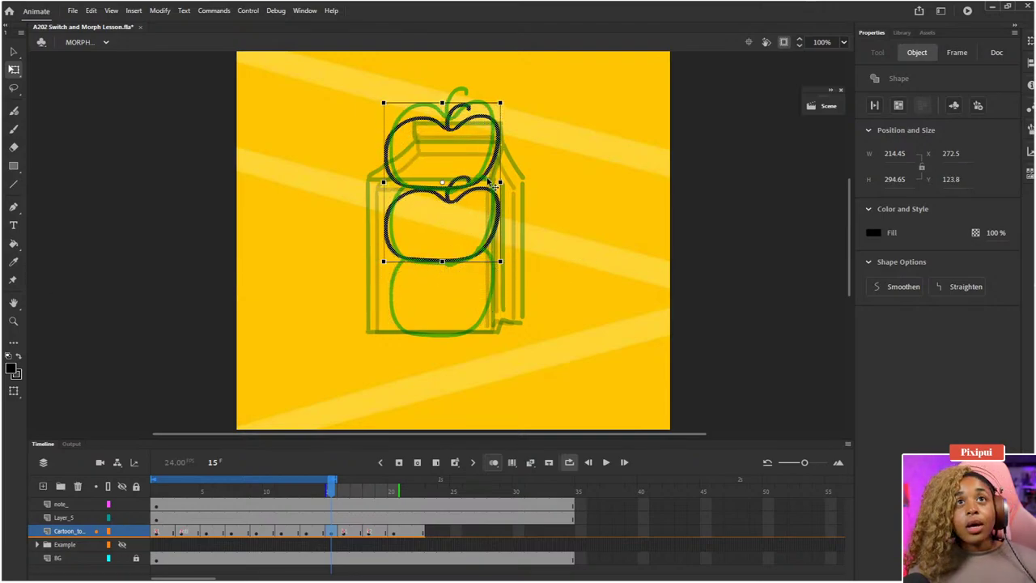
key("Up")
key("Up")
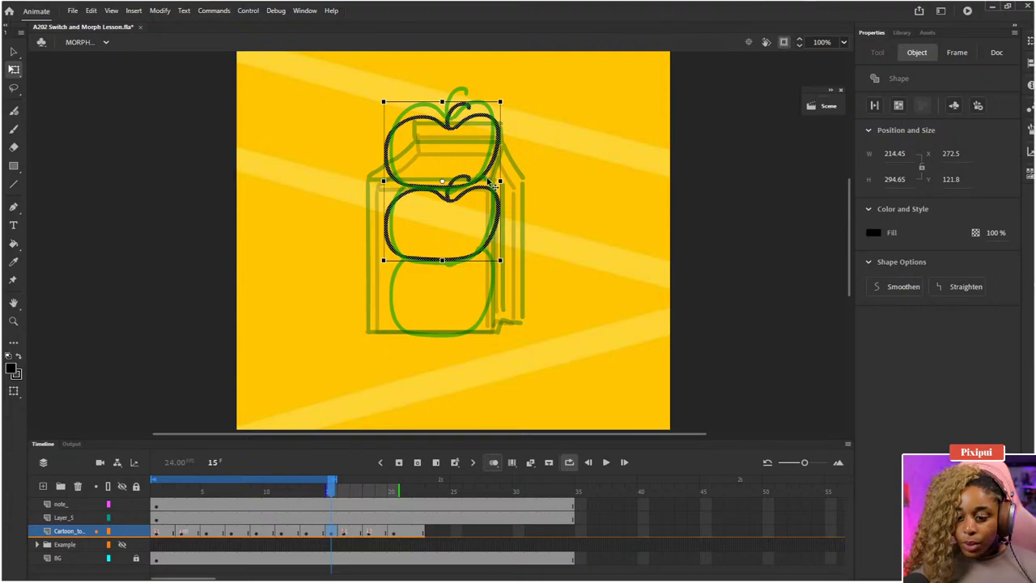
left_click(443, 398)
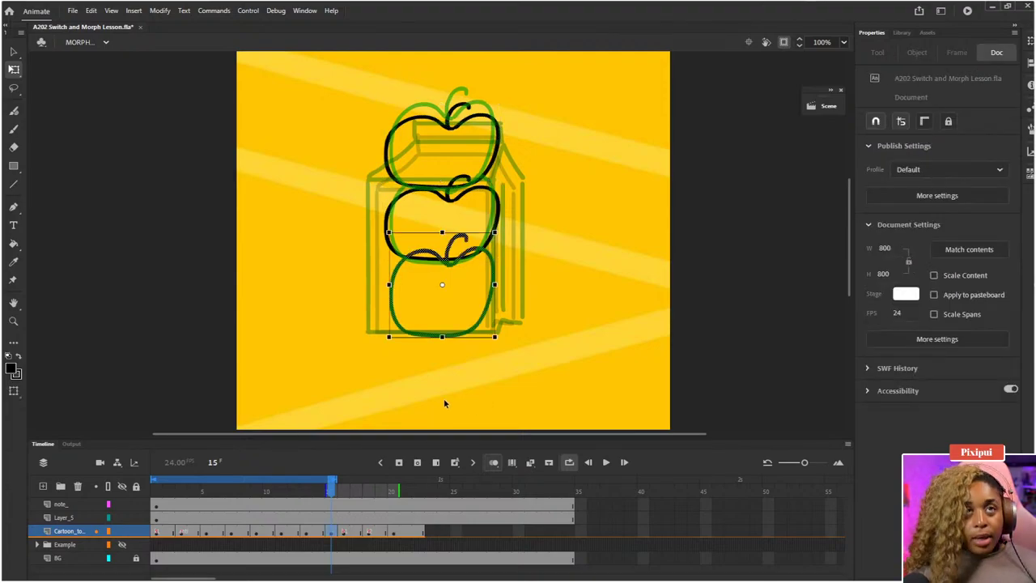
left_click(460, 333)
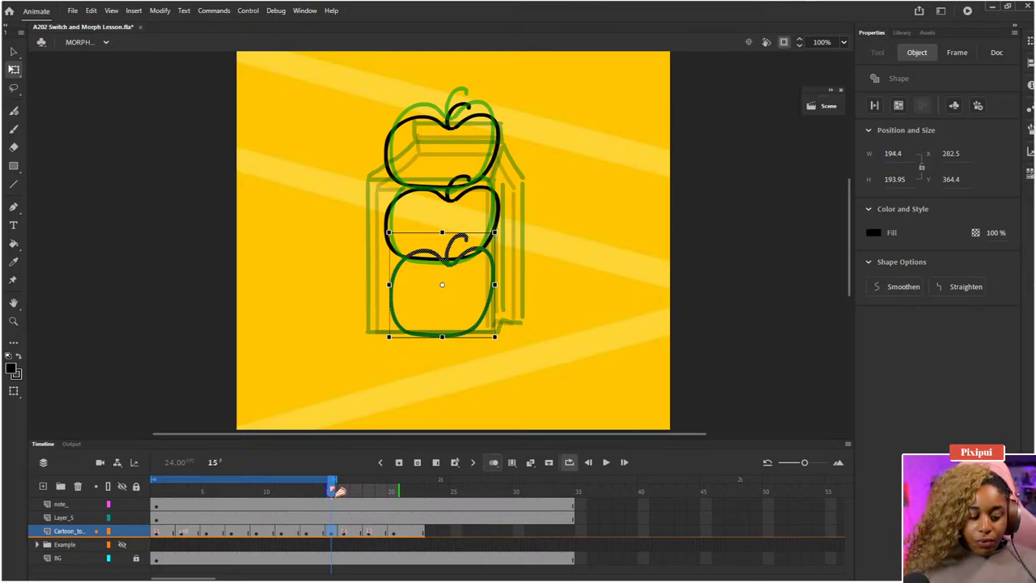
left_click(334, 530)
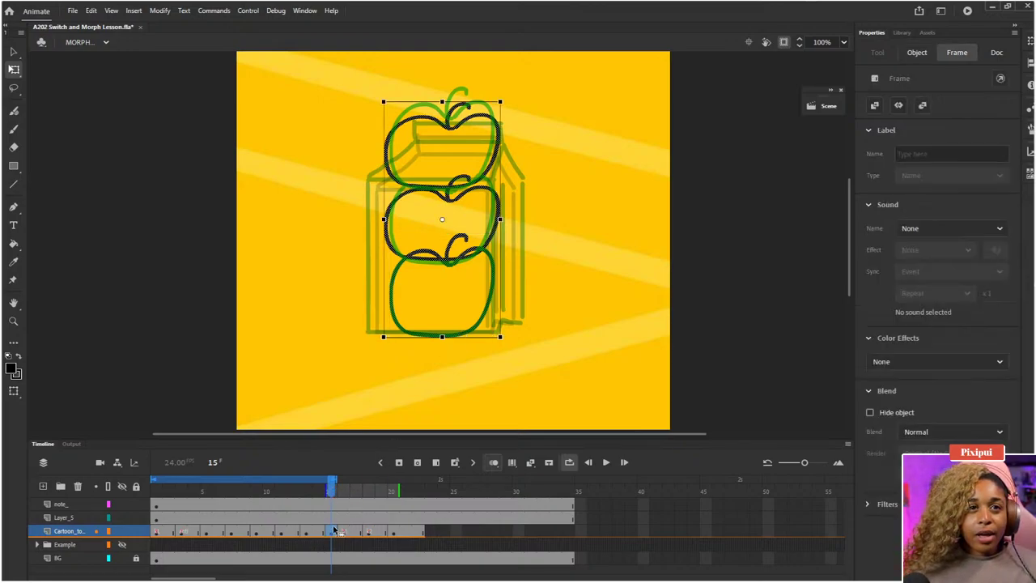
key("F5")
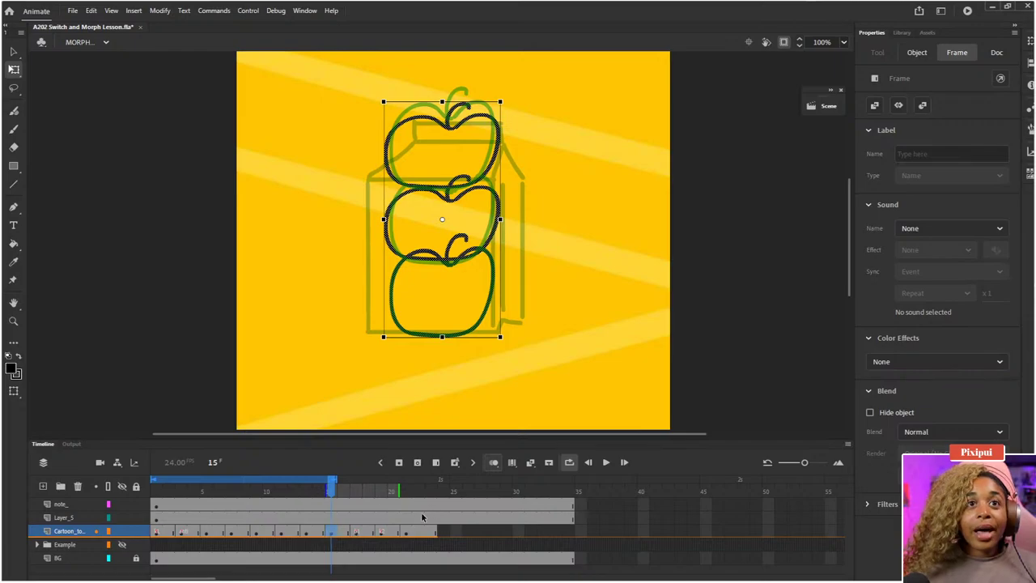
- Play the animation in a loop, stop on the milk carton, and return to frame 9
left_click_drag(341, 486, 442, 486)
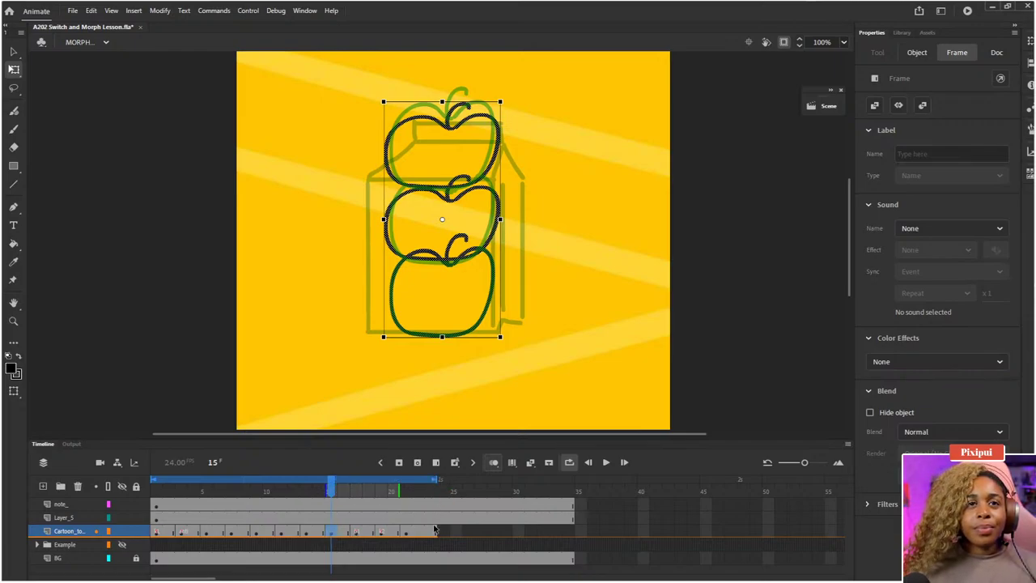
left_click(450, 543)
key("Return")
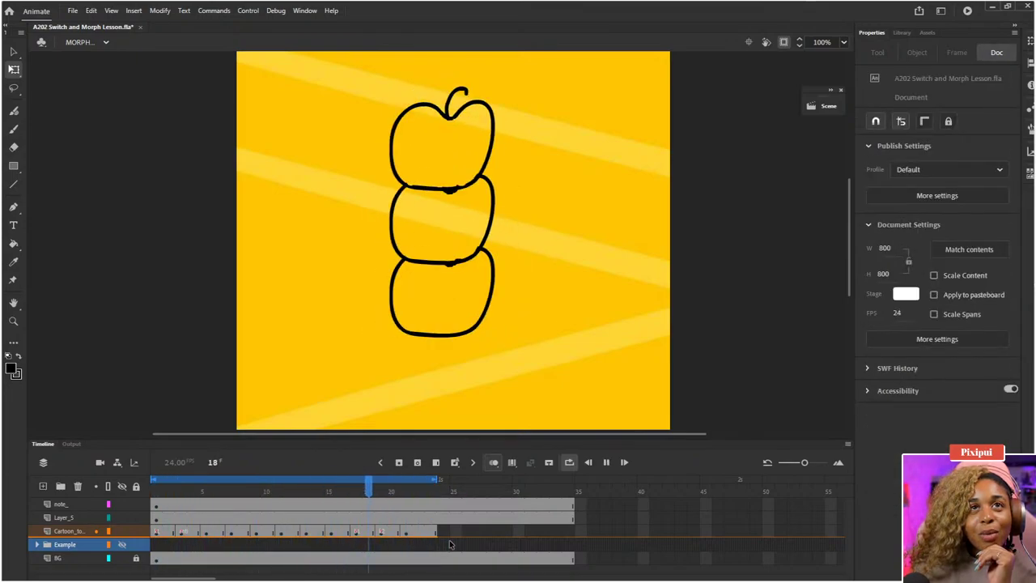
key("Return")
mouse_move(273, 493)
left_mouse_down()
mouse_move(245, 497)
mouse_move(261, 497)
left_mouse_up()
- Erase the overlap lines between stacked apples on frames 9 and 11, with onion skinning off
key("e")
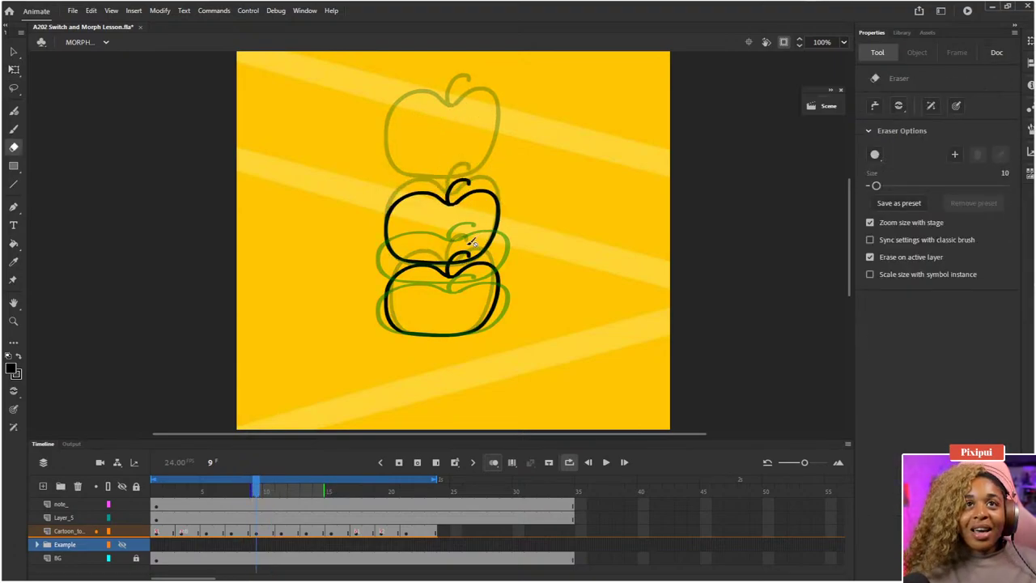
left_click(257, 531)
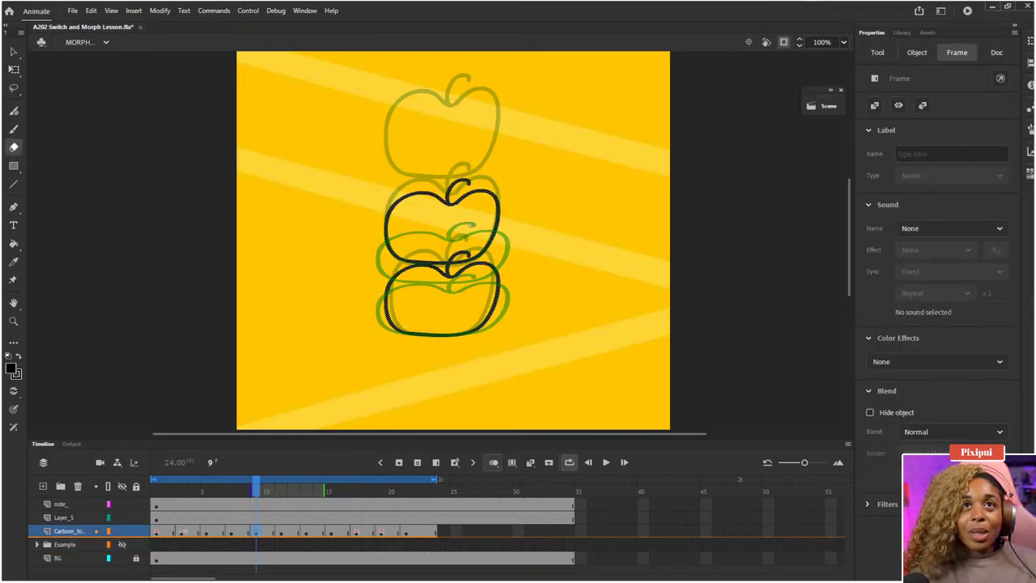
left_click_drag(443, 253, 458, 254)
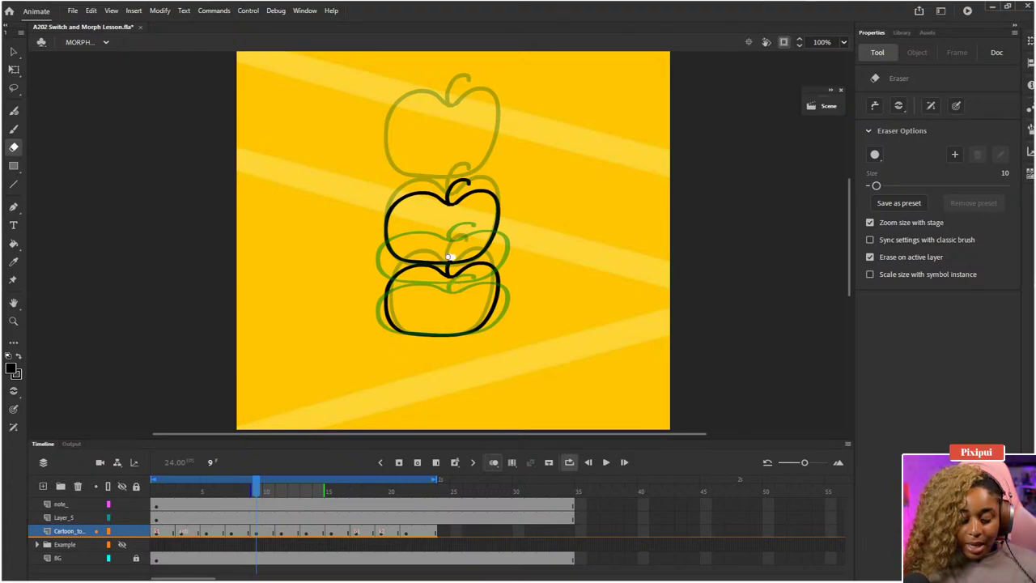
key("period")
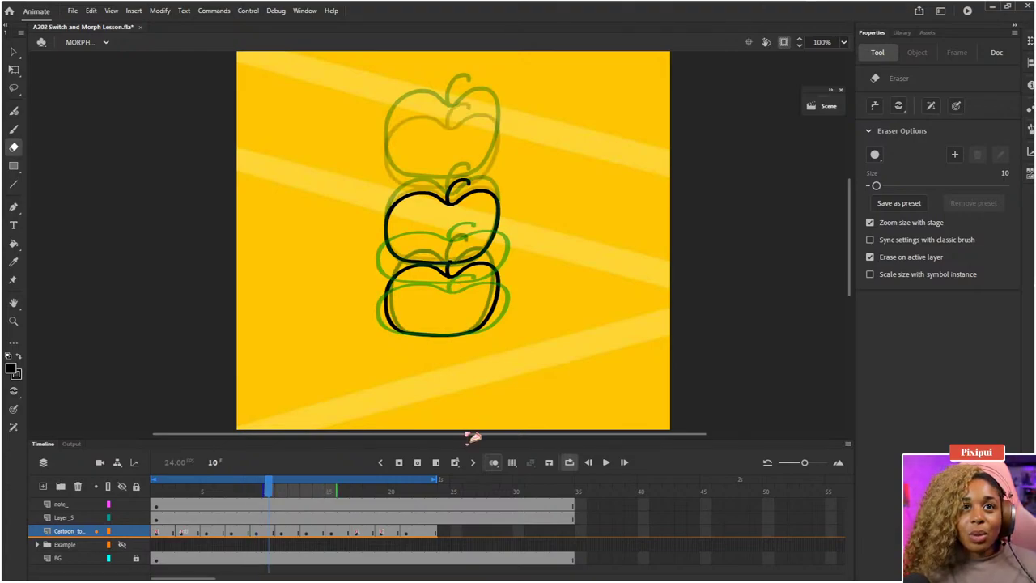
left_click(493, 462)
key("period")
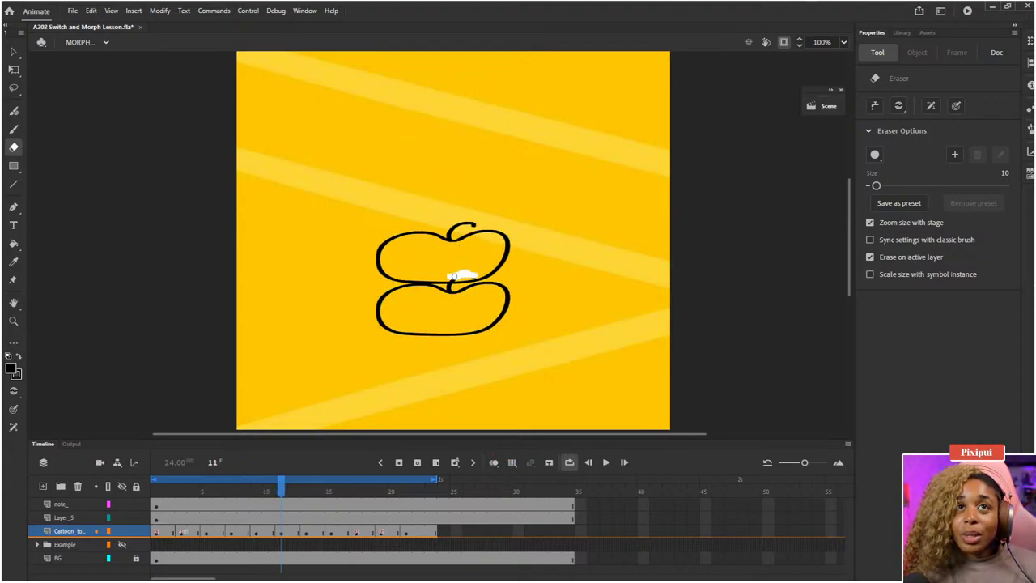
left_click_drag(451, 277, 450, 275)
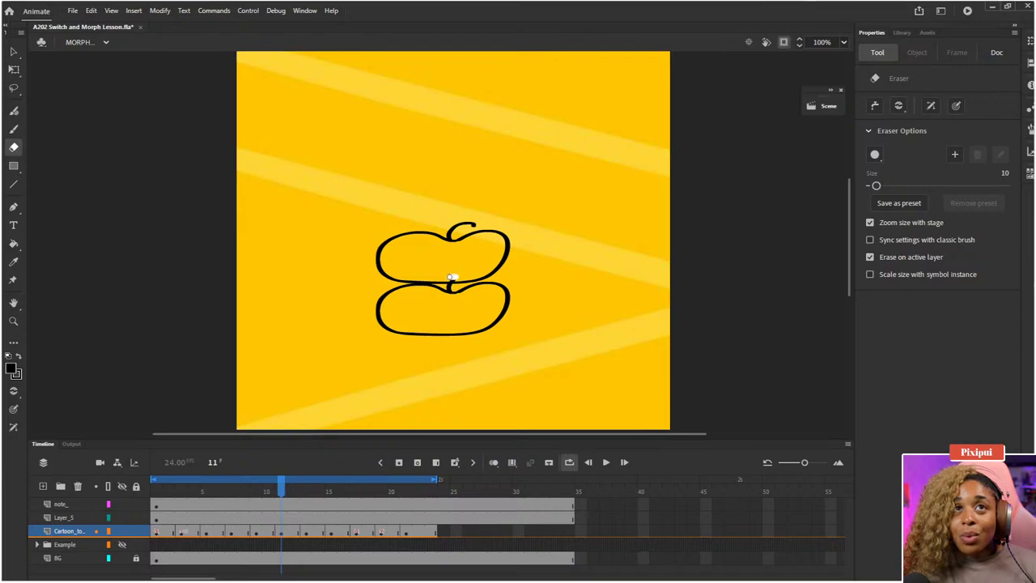
key("period")
key("period")
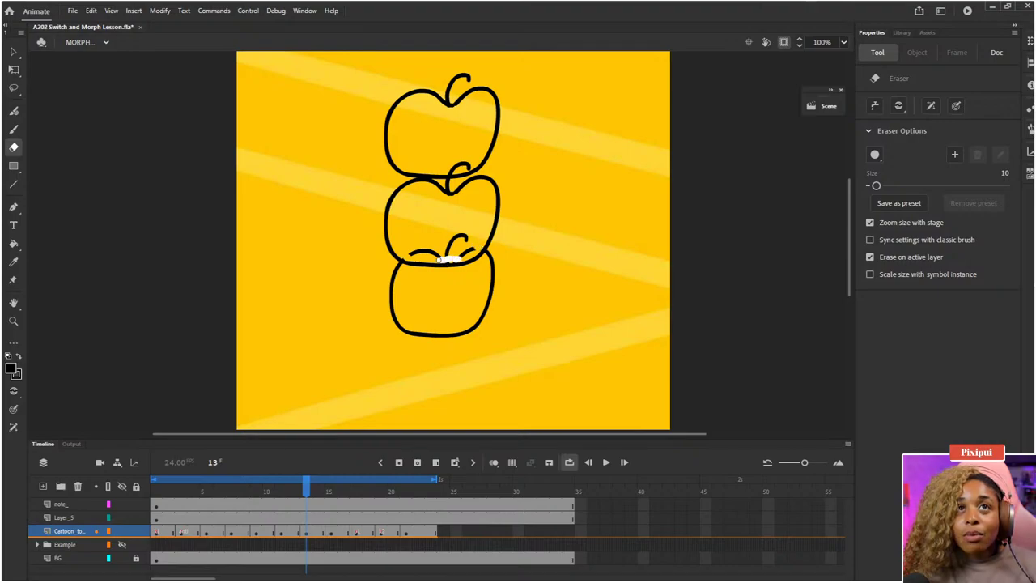
- Erase and delete the leftover stem strokes on the lower and middle apples
left_click_drag(460, 259, 458, 260)
key("q")
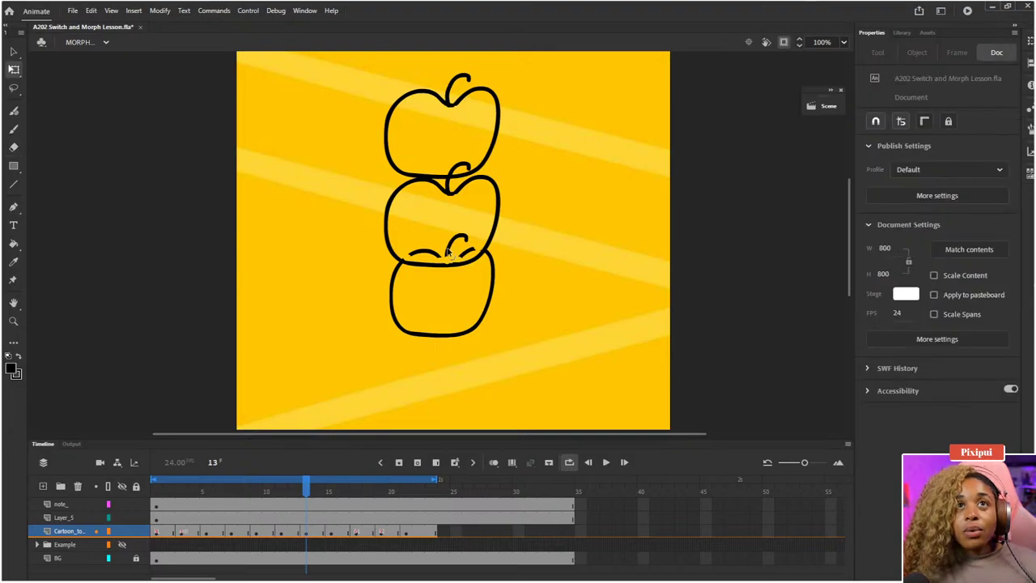
left_click(456, 247)
key("Delete")
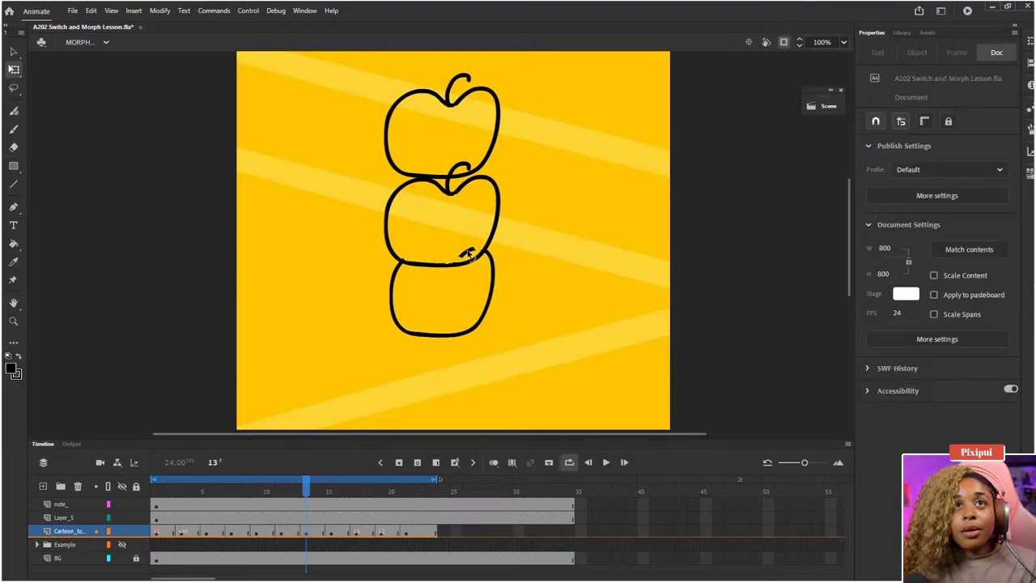
key("Delete")
key("e")
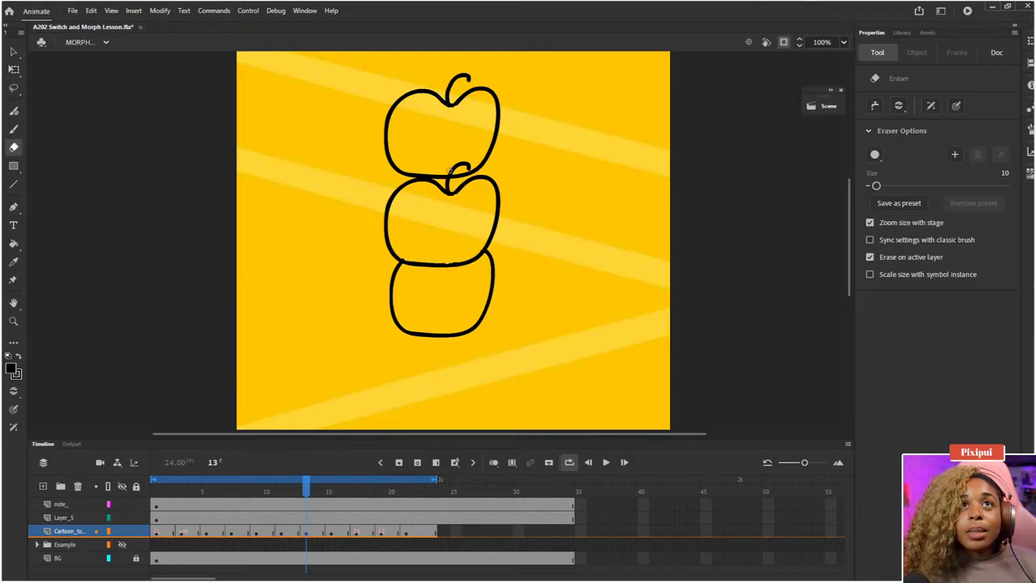
key("q")
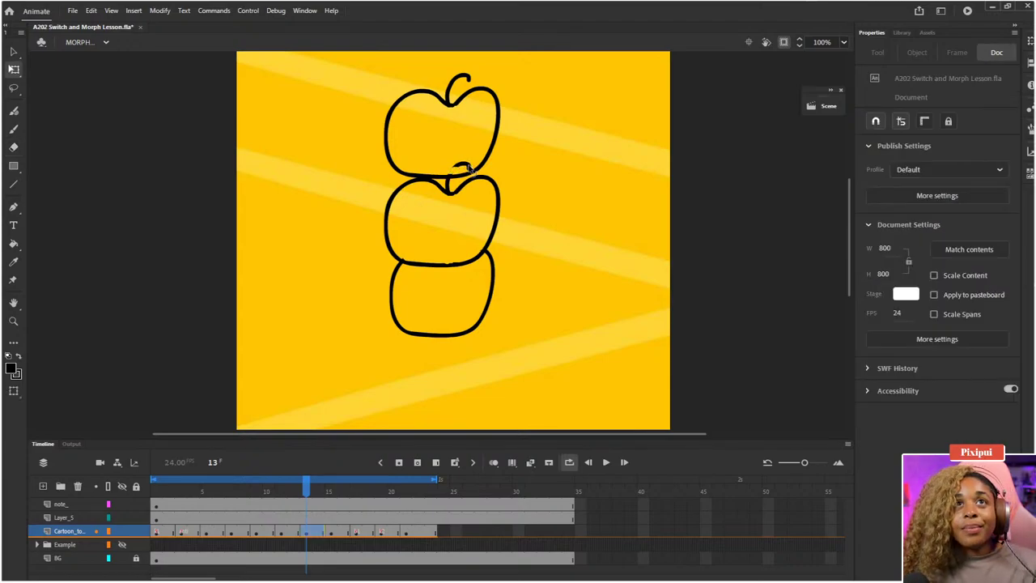
left_click(468, 168)
key("Delete")
- On frame 15, erase part of the middle apple's lower outline and check the stroke near the stem
key(".")
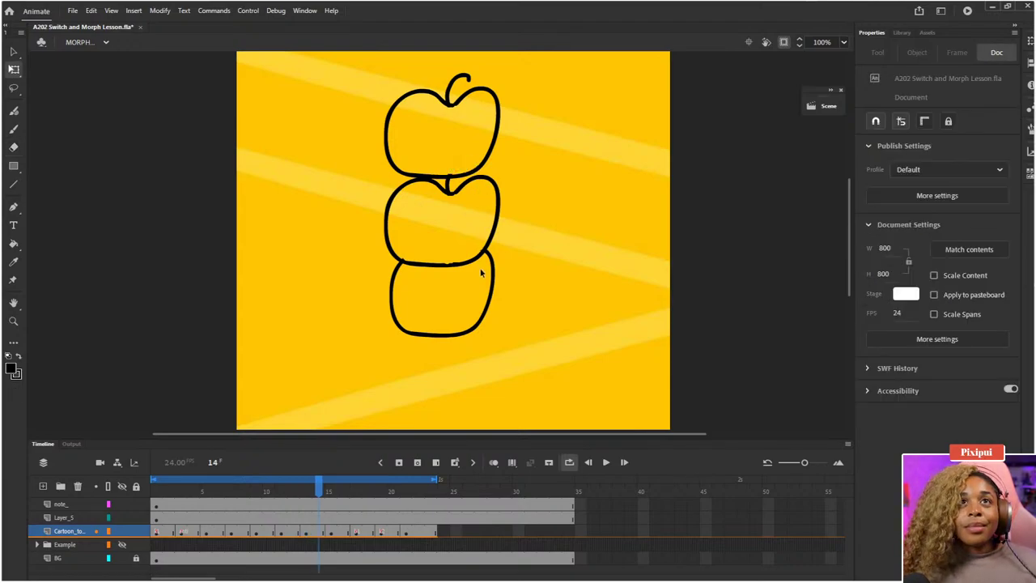
key(".")
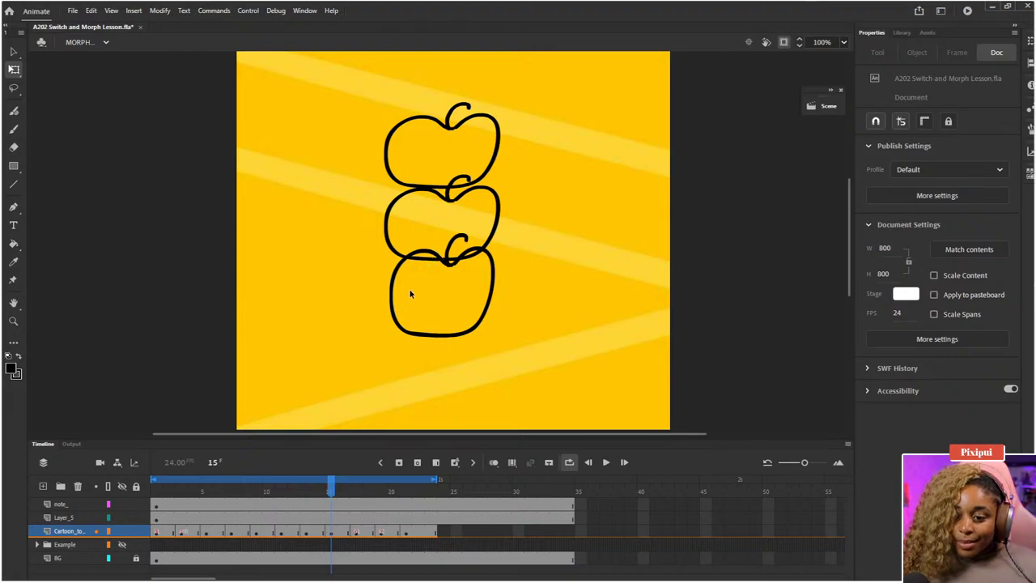
key("e")
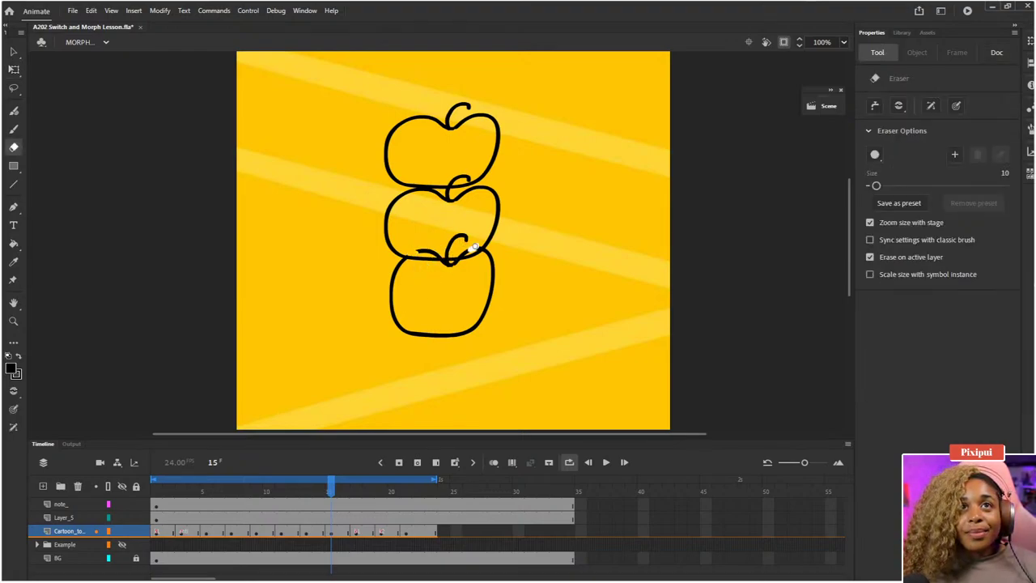
left_click_drag(476, 246, 430, 253)
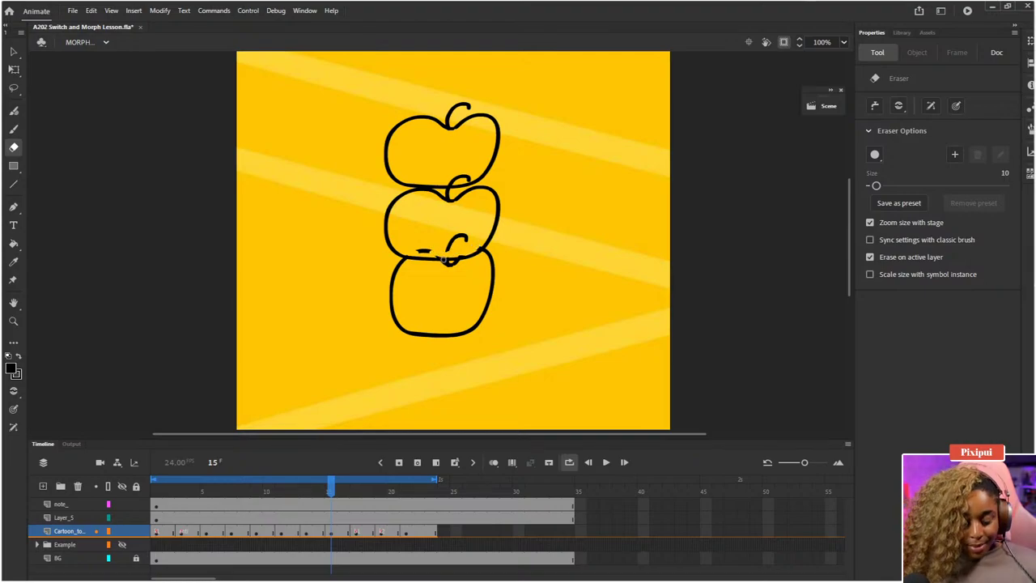
key("q")
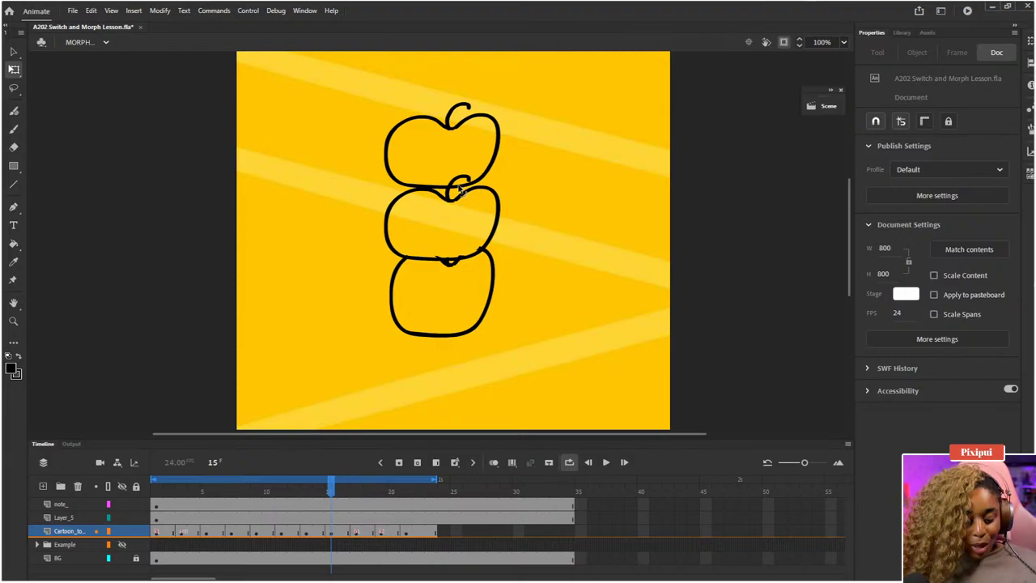
key("e")
key("q")
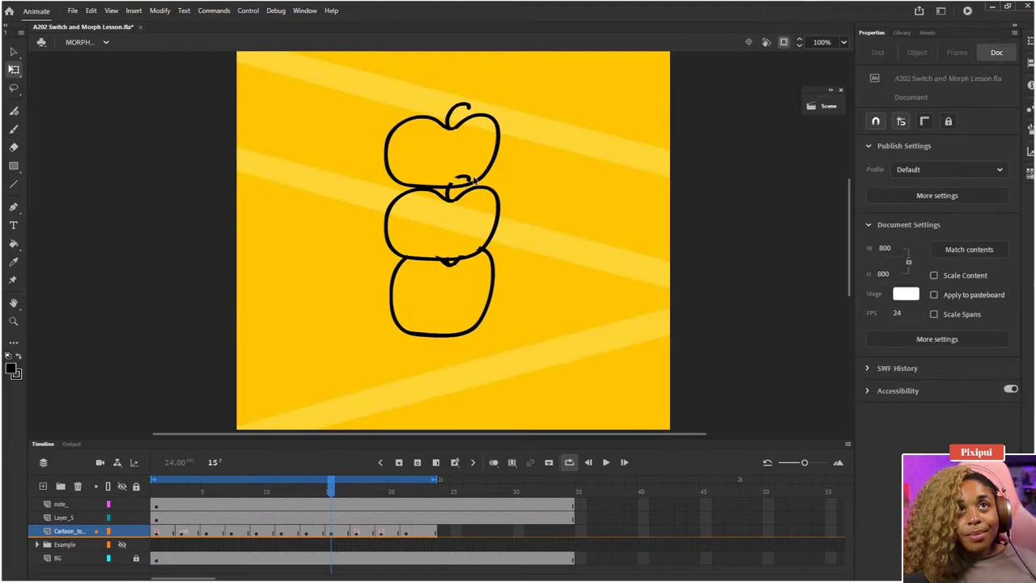
left_click(473, 190)
left_click(477, 228)
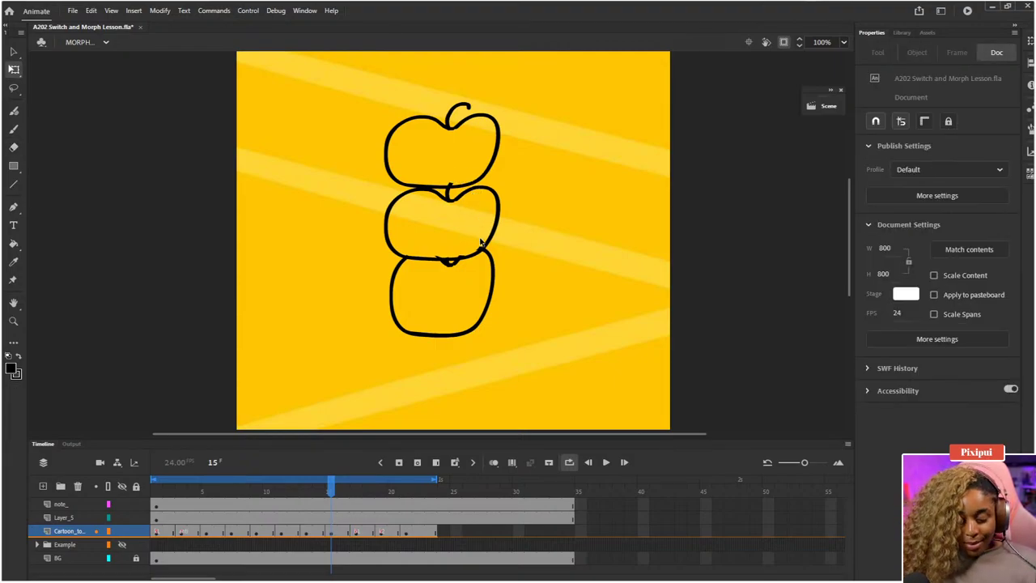
- Flip between frames 14 and 15 to compare the cleaned-up drawings
key("period")
key("period")
key("comma")
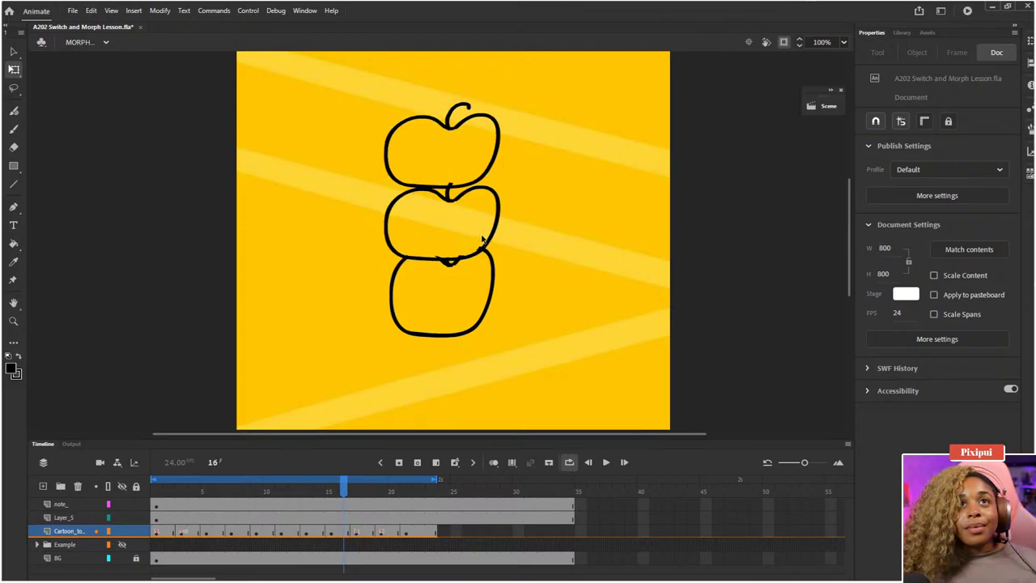
key("period")
key("comma")
key("comma")
key("period")
key("period")
key("comma")
key("comma")
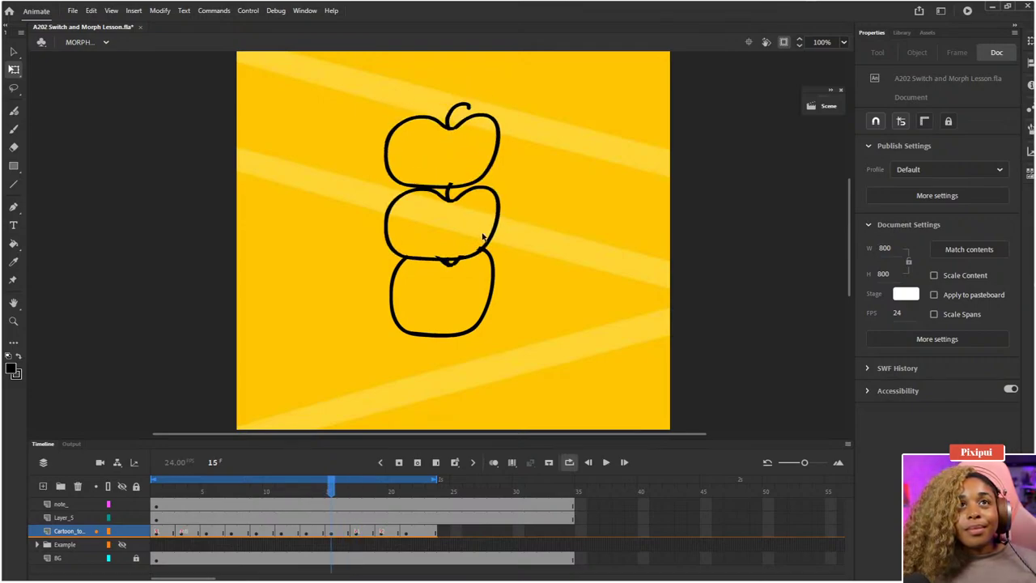
key("comma")
key("period")
key("comma")
key("period")
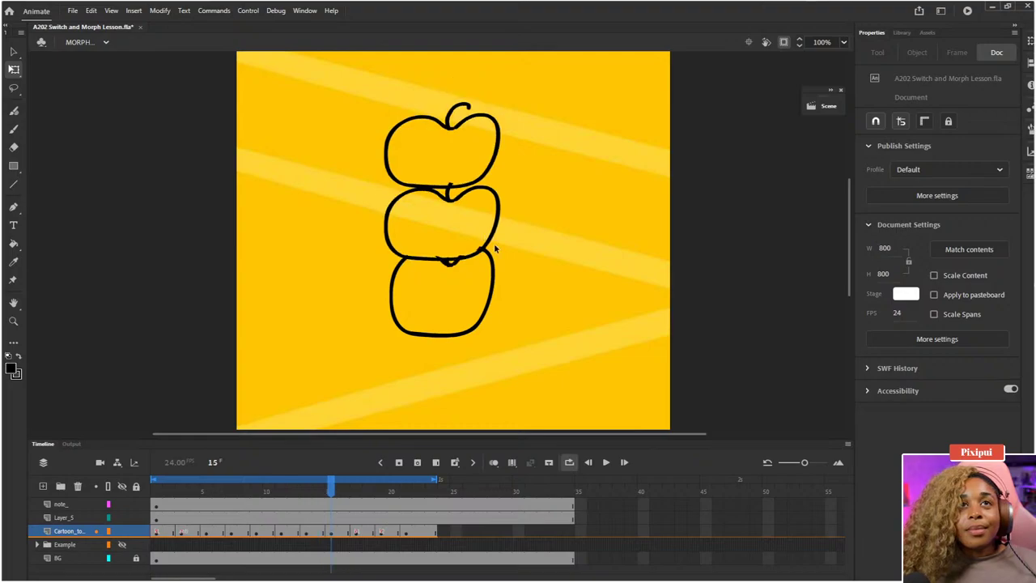
- Shorten the whole three-apple stack from the top, then play the animation from frame 1 to check
left_click_drag(515, 337, 271, 53)
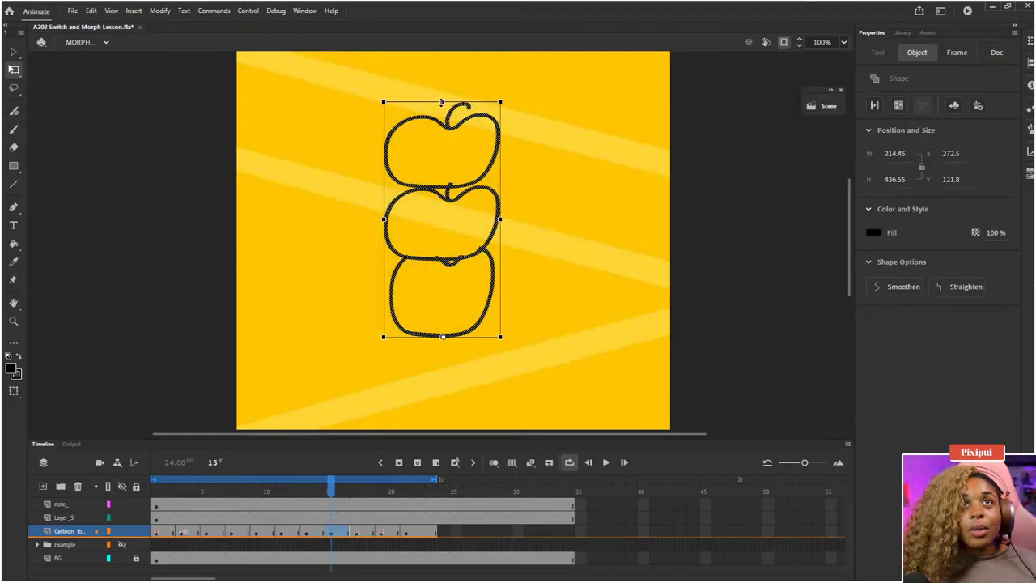
left_click_drag(441, 102, 443, 115)
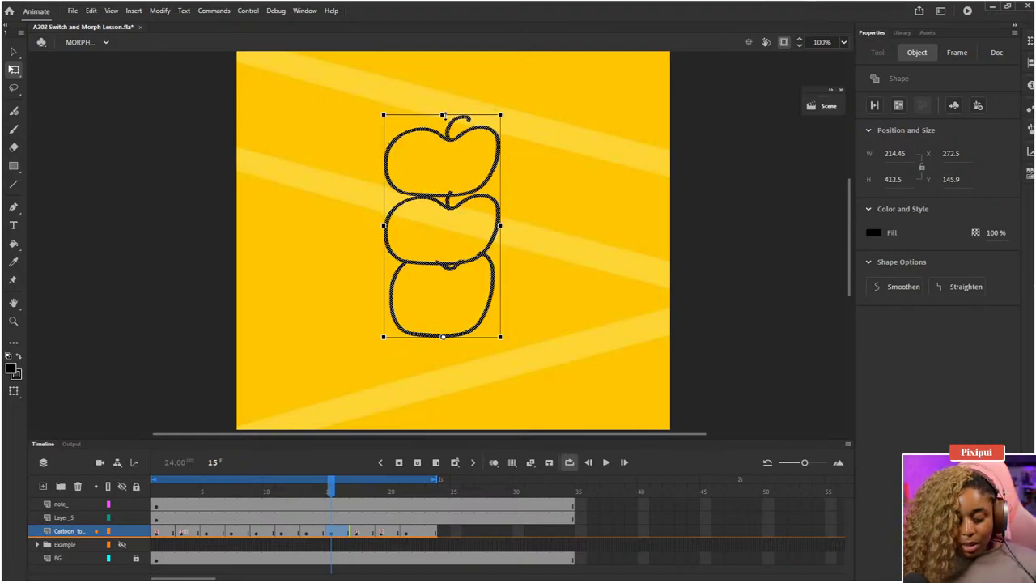
key("period")
key("period")
key("comma")
key("comma")
key("comma")
key("comma")
key("comma")
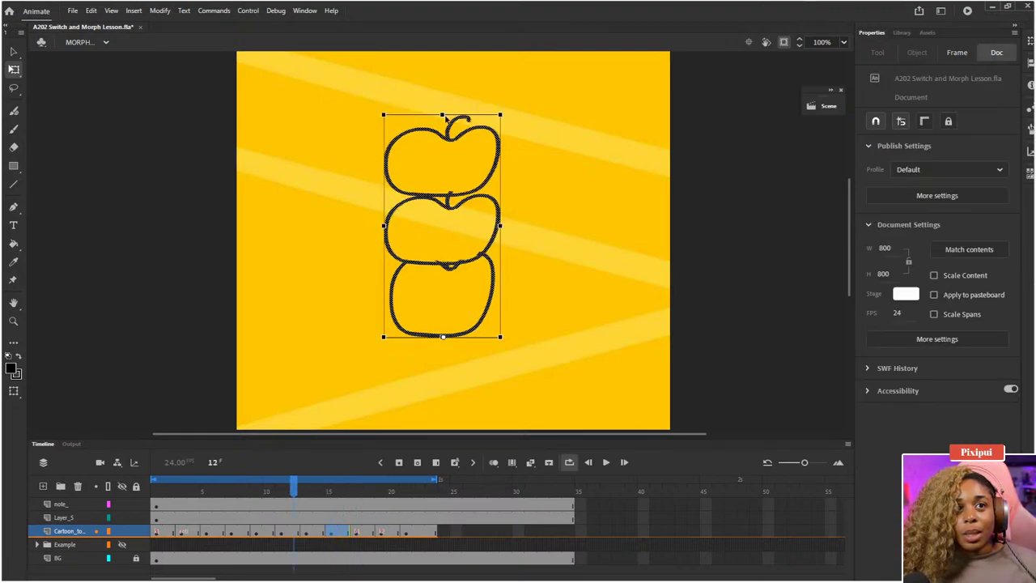
key("shift+comma")
key("Return")
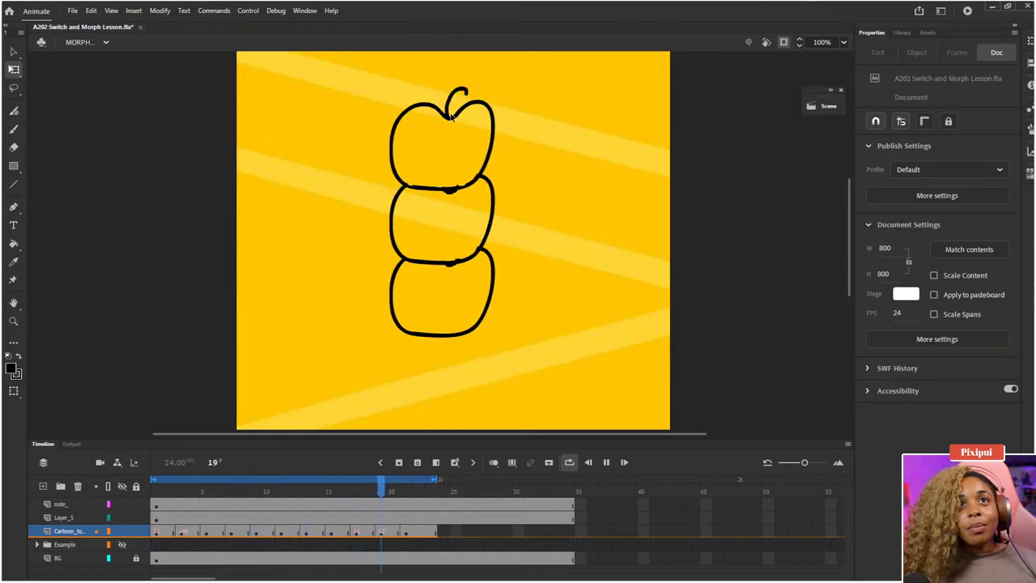
key("Return")
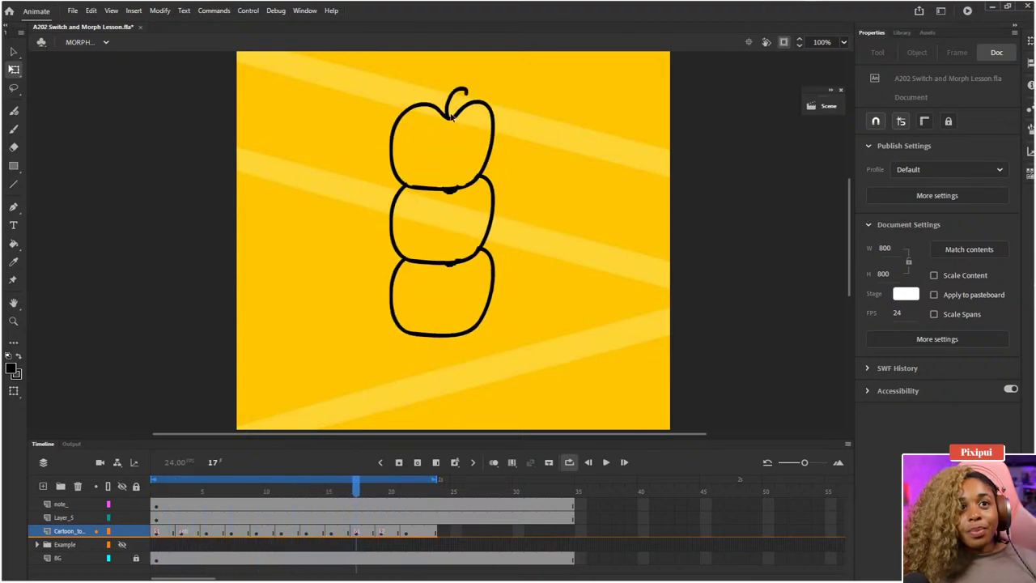
- Extend the apple drawing by one frame into frame 19 and widen the marked frame range to frame 32
key("period")
key("period")
key("comma")
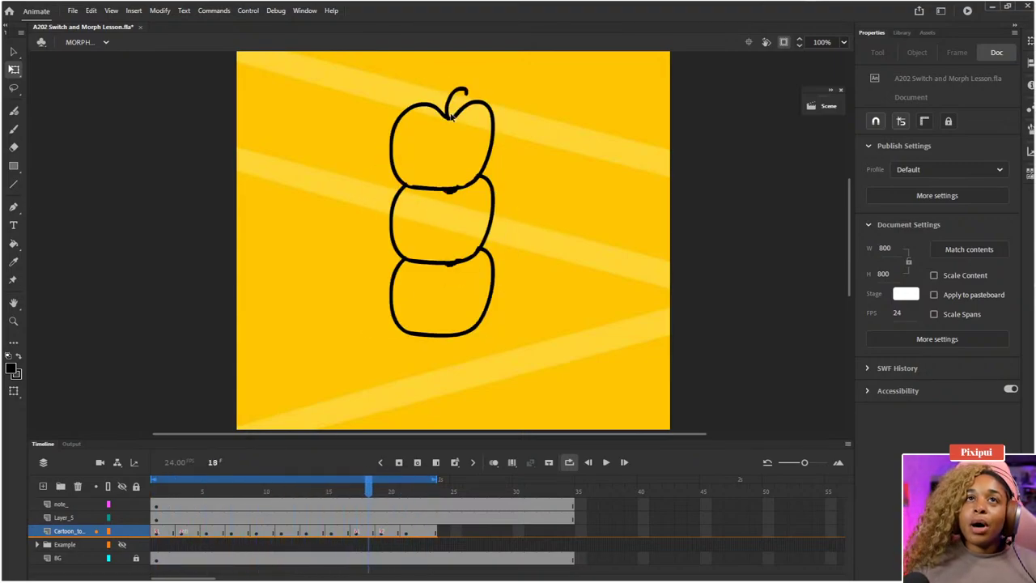
key("period")
key("comma")
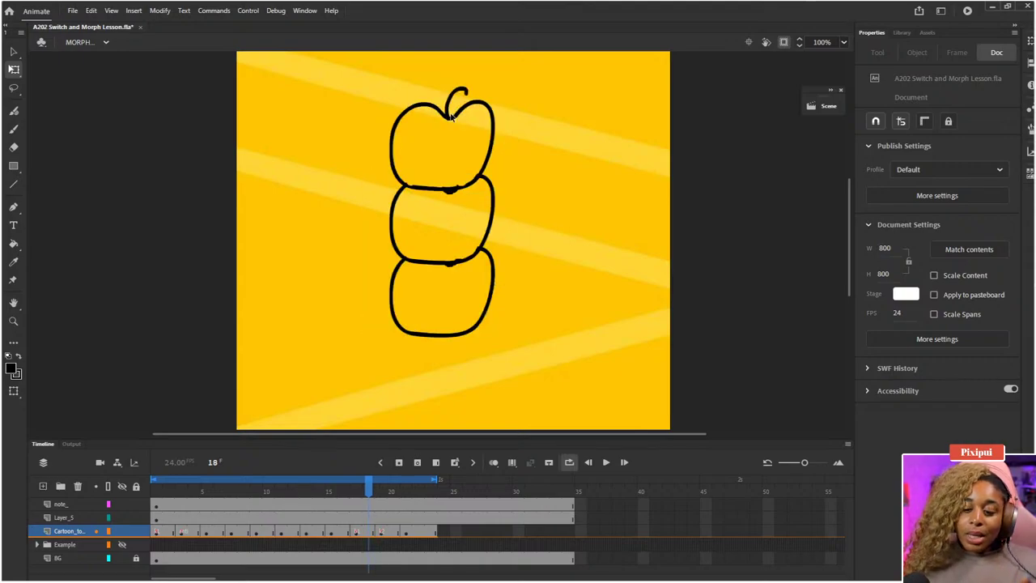
left_click(379, 532)
left_click(371, 531)
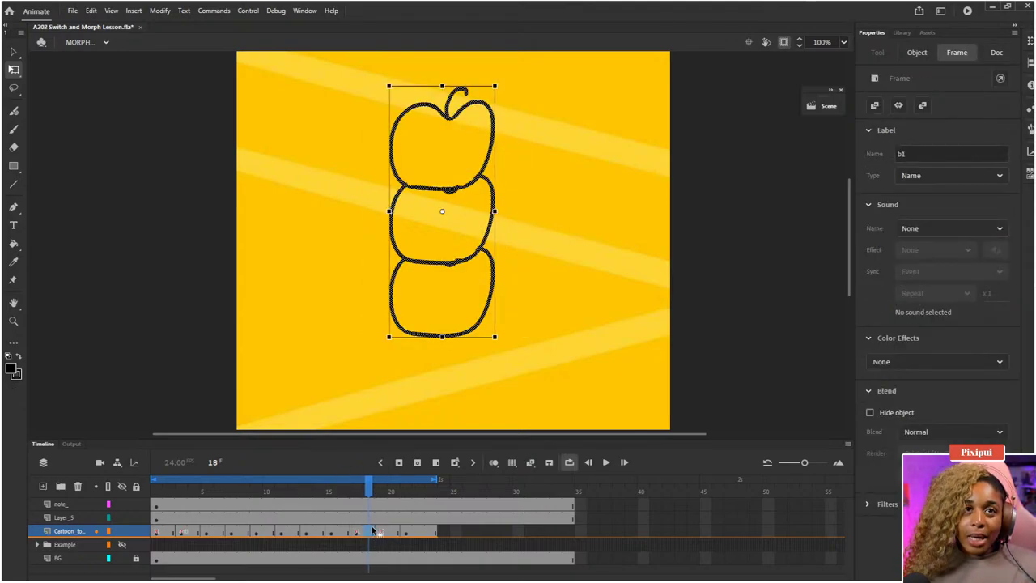
key("F5")
left_click(381, 532)
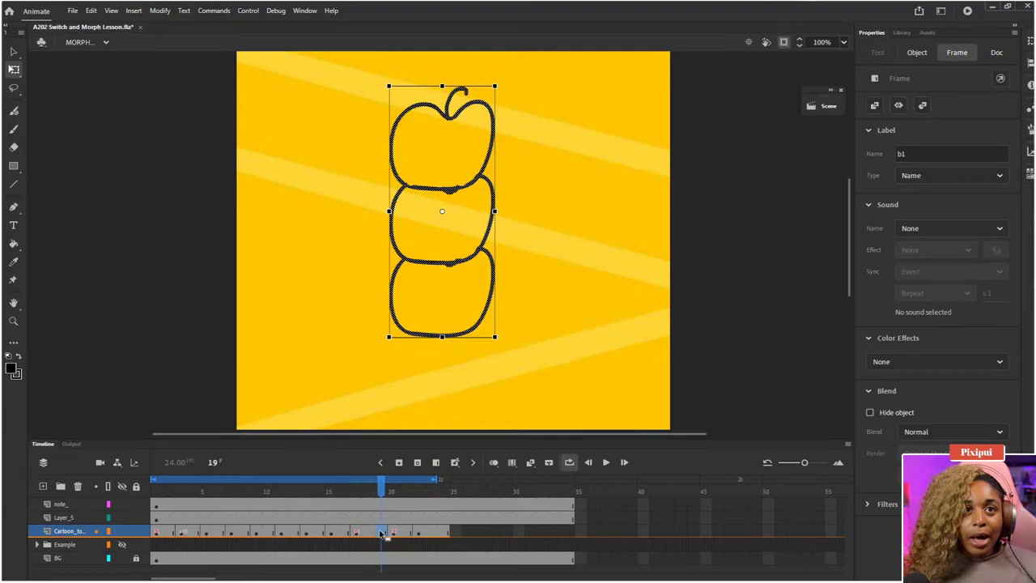
left_click_drag(439, 479, 558, 479)
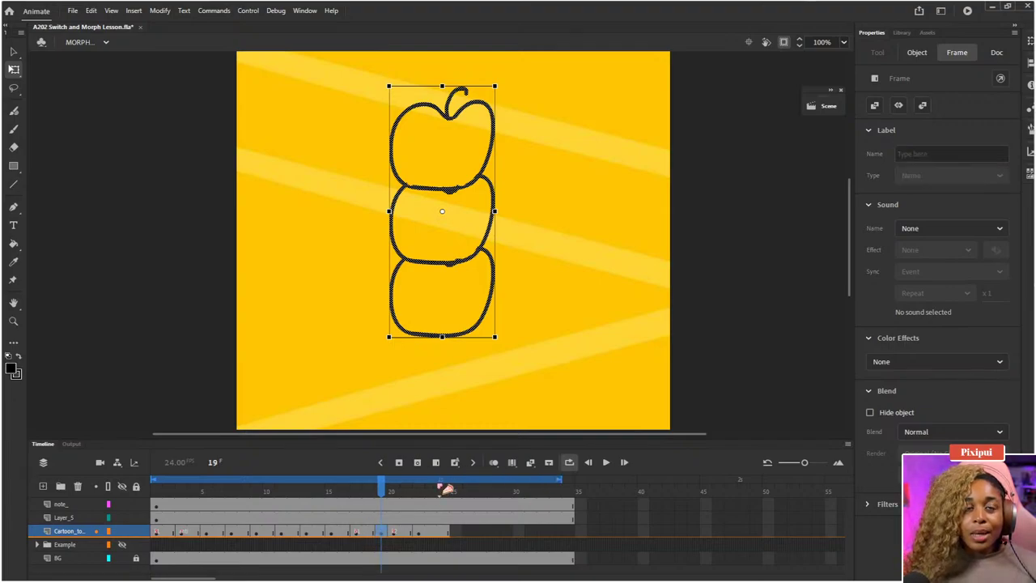
- With onion skin showing the milk carton, narrow the apple stack from 194.4 to 152.45 wide
left_click(493, 462)
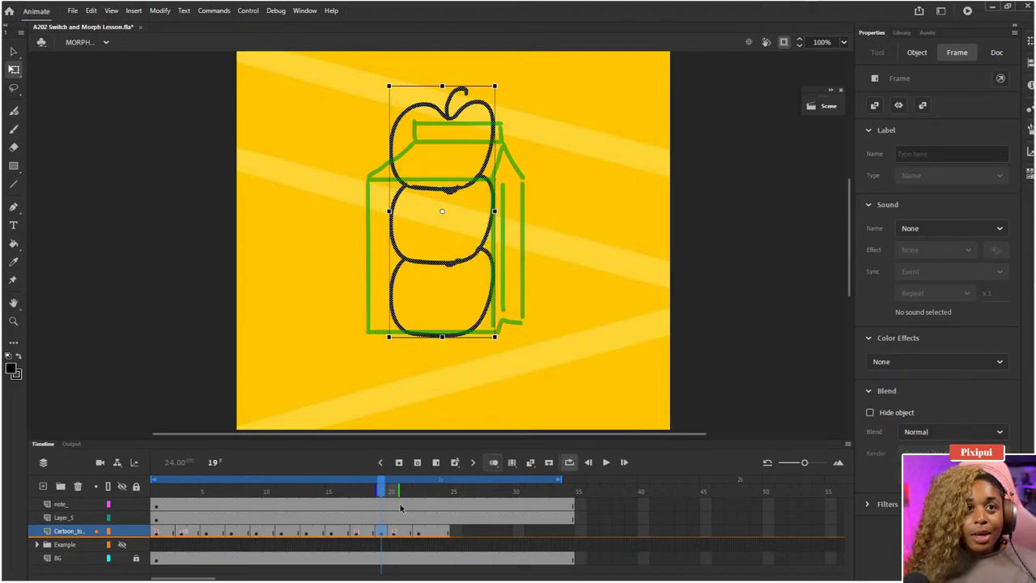
key("F5")
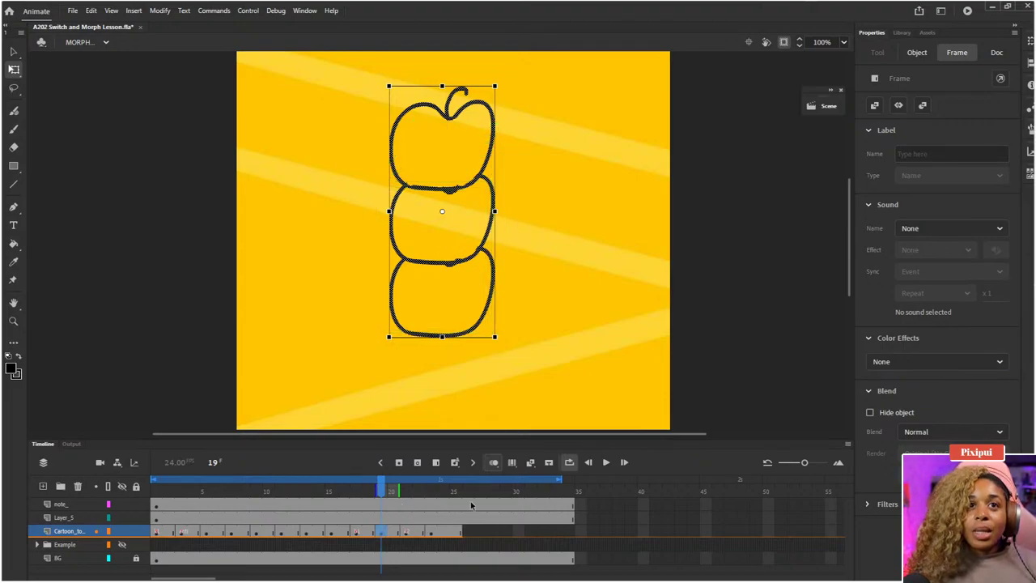
left_click_drag(398, 484, 411, 486)
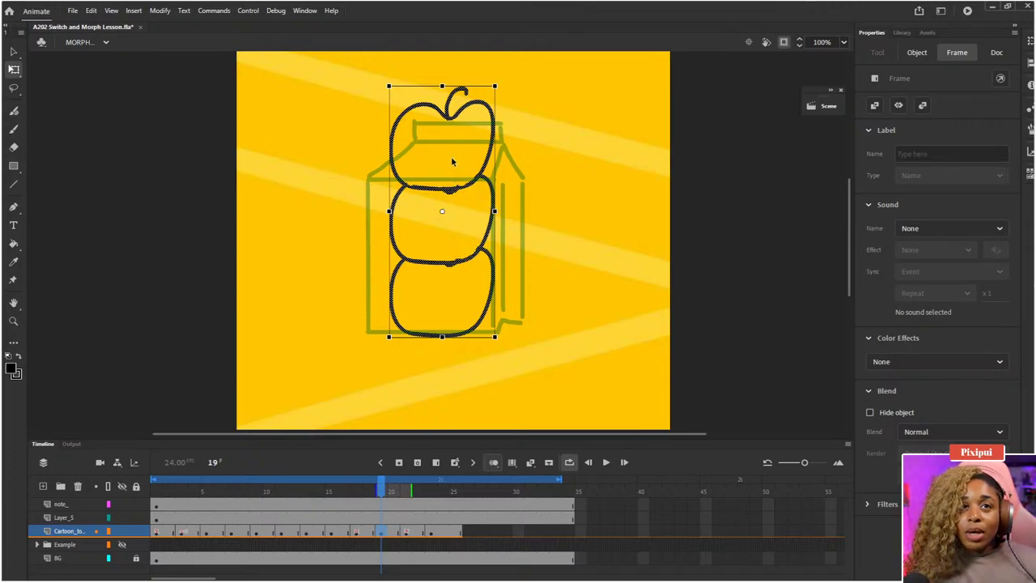
left_click(442, 88)
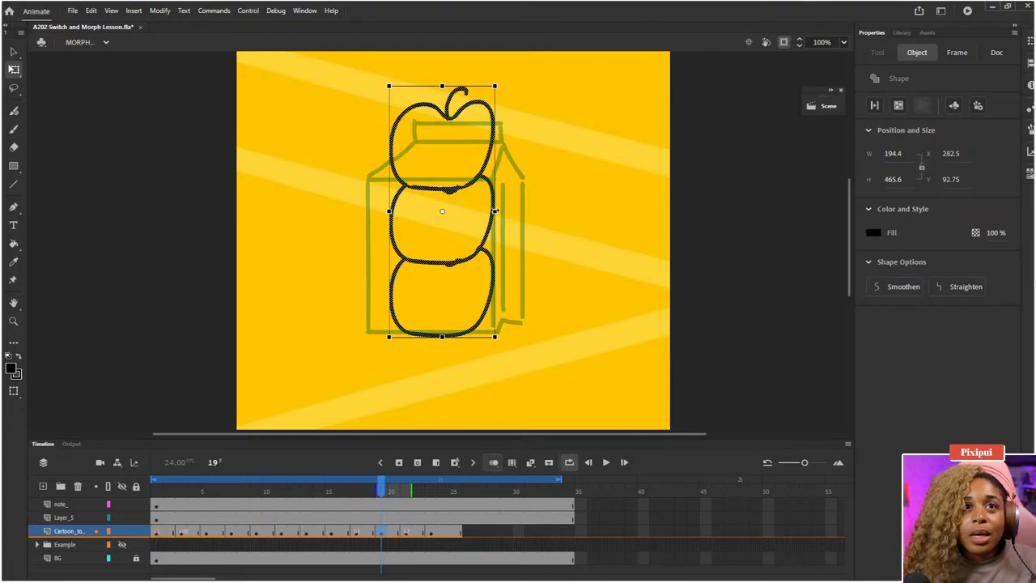
left_click_drag(495, 210, 483, 212)
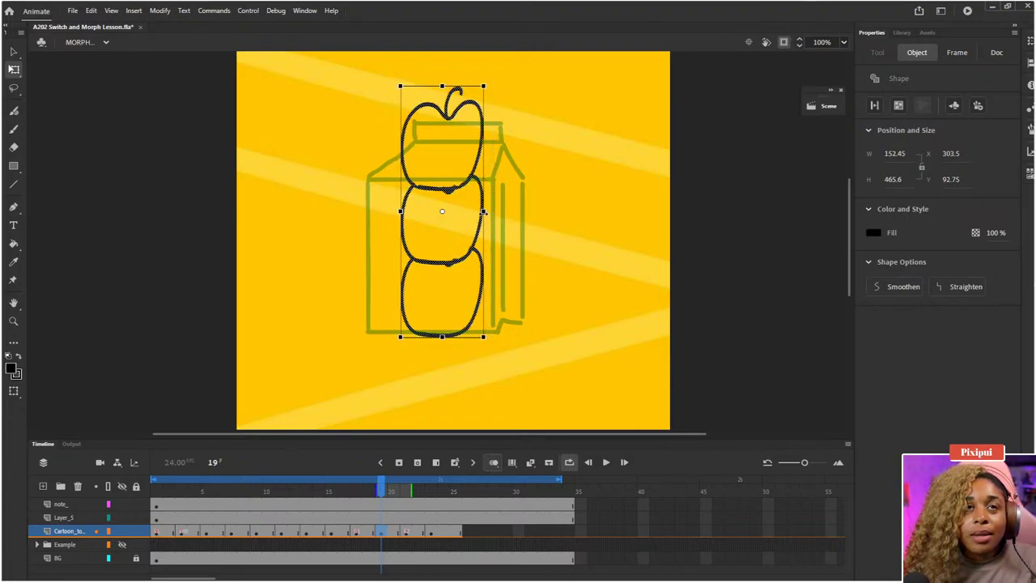
left_click(394, 532)
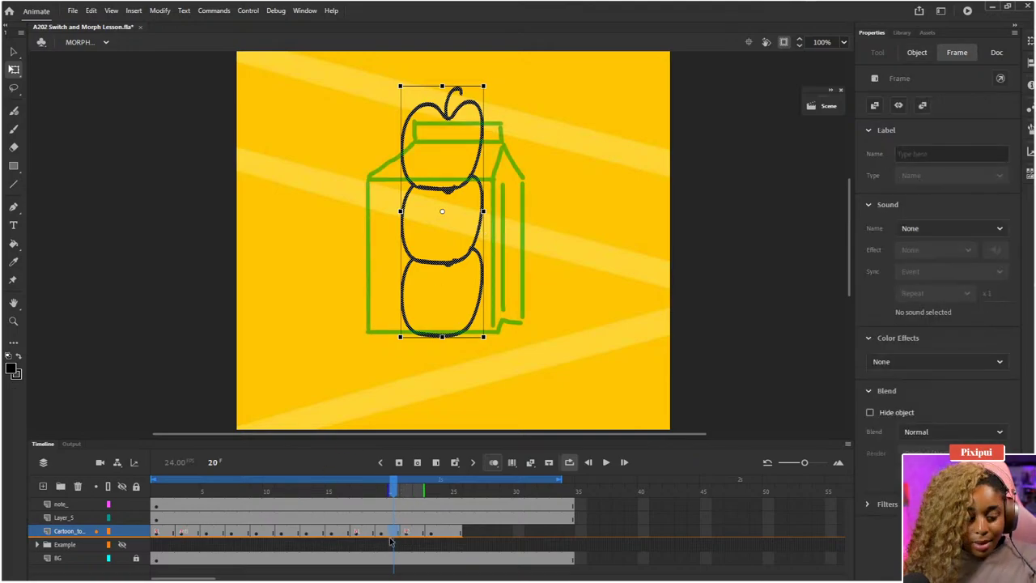
- Move the frame-20 keyframe to frame 21 and widen the apple stack to 278.4 to fill the carton guide
left_click_drag(392, 533, 407, 534)
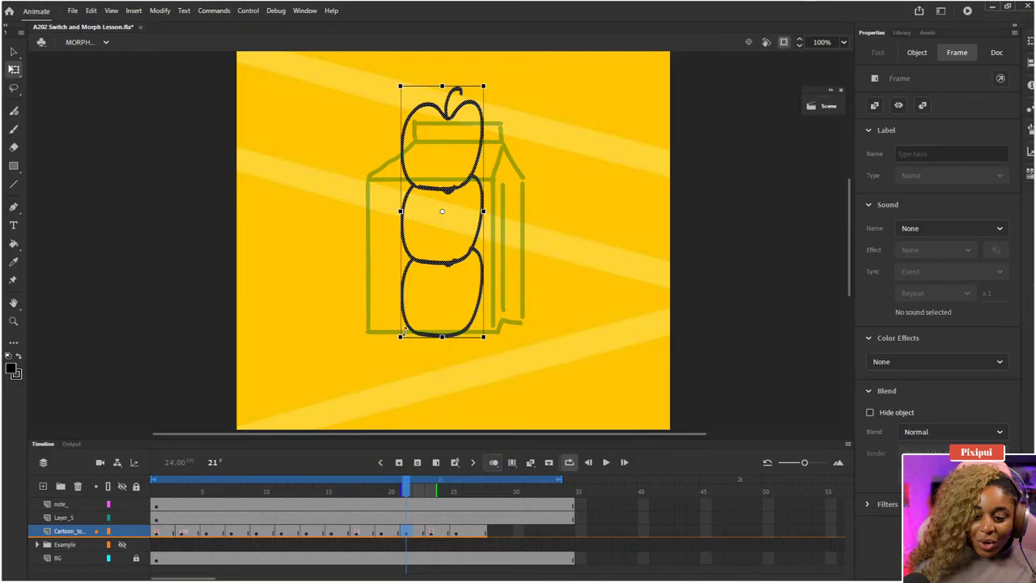
left_click(482, 207)
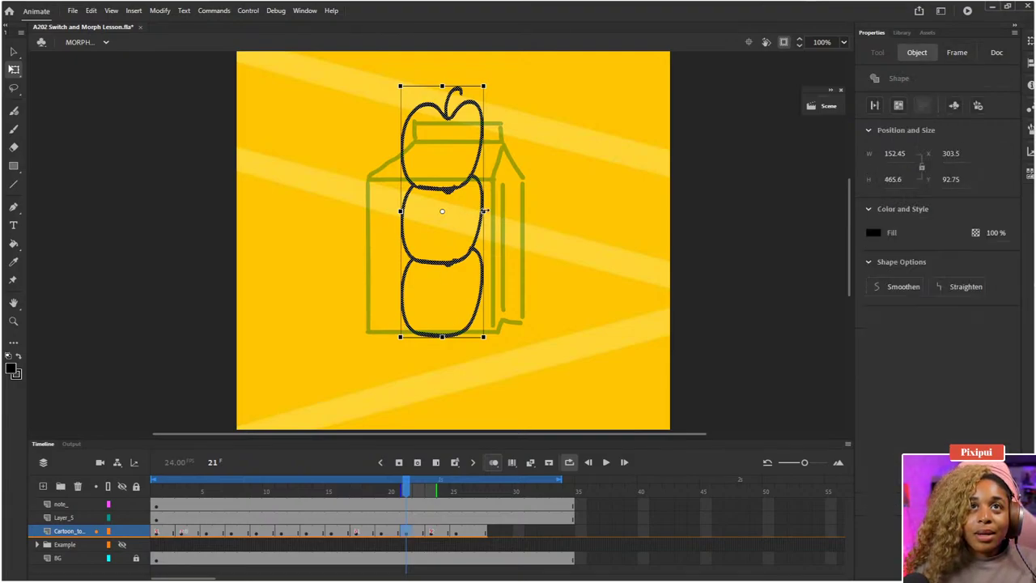
mouse_move(484, 210)
left_mouse_down()
mouse_move(524, 211)
mouse_move(483, 210)
left_mouse_up()
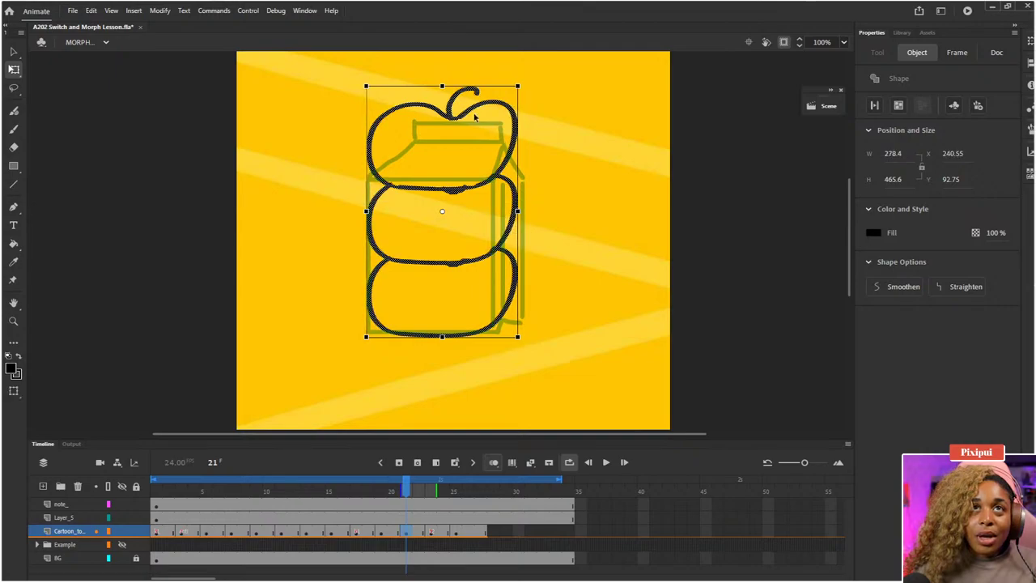
key("e")
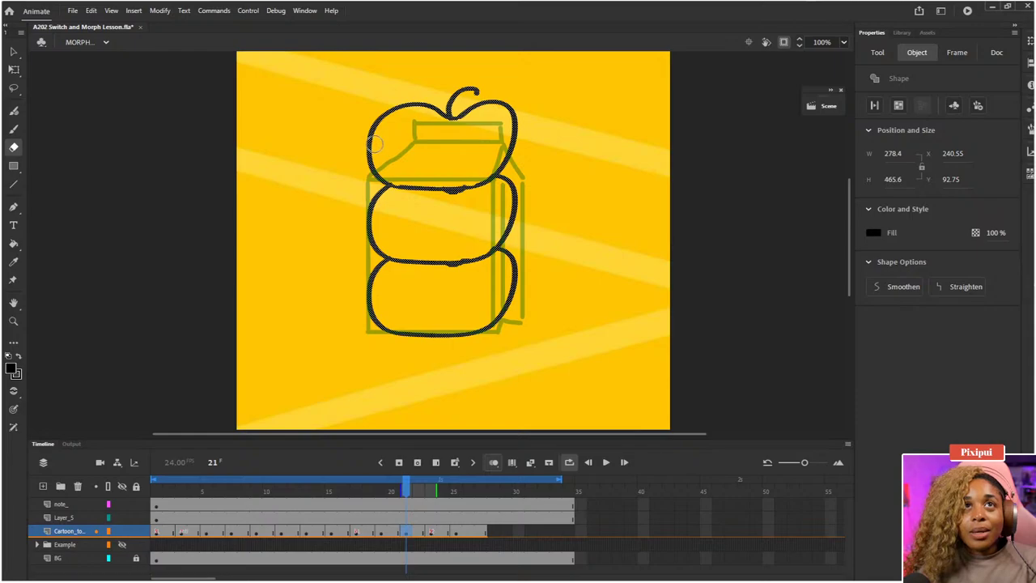
- Erase the top apple's outline and stem, then brush a new rounded top over the stack
mouse_move(370, 139)
left_mouse_down()
mouse_move(479, 122)
mouse_move(527, 145)
mouse_move(528, 158)
mouse_move(484, 99)
left_mouse_up()
key("b")
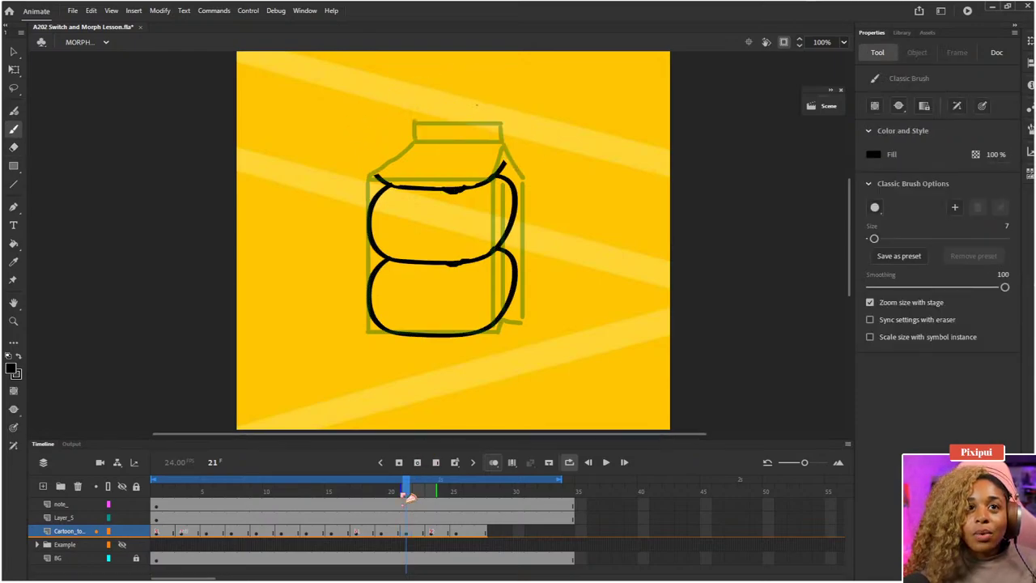
key("ctrl+z")
key("ctrl+z")
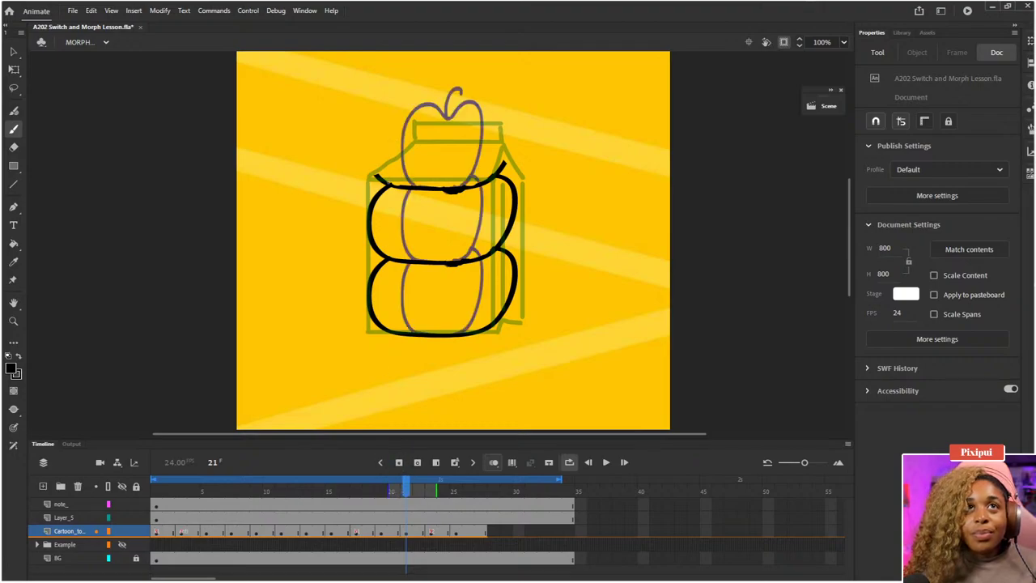
key("b")
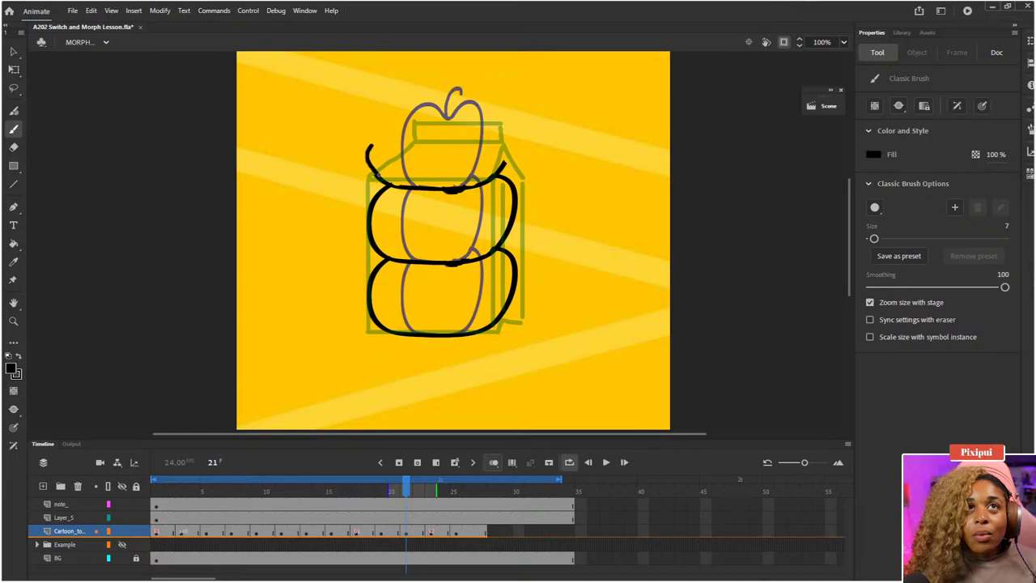
mouse_move(408, 113)
left_mouse_down()
mouse_move(479, 109)
mouse_move(500, 123)
mouse_move(503, 167)
left_mouse_up()
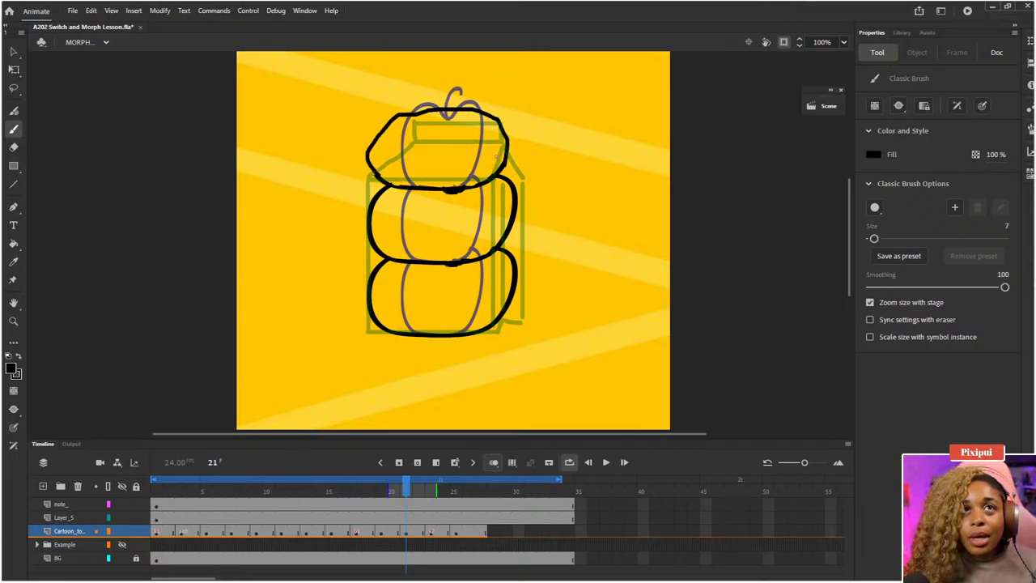
- Erase and redraw the middle and bottom sections' left sides as straighter lines
key("e")
mouse_move(401, 216)
left_mouse_down()
mouse_move(381, 198)
mouse_move(377, 258)
left_mouse_up()
key("b")
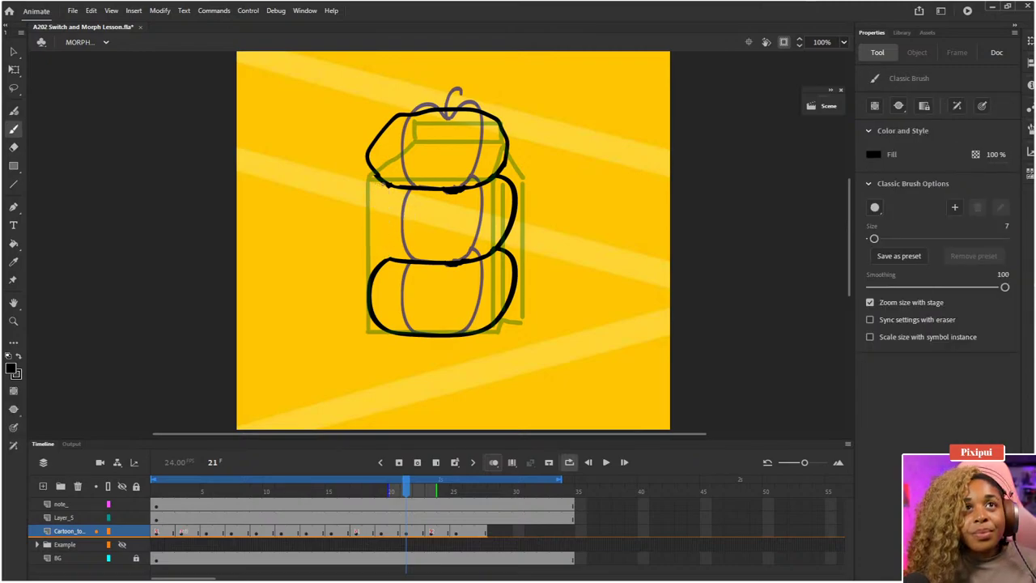
mouse_move(369, 188)
left_mouse_down()
mouse_move(388, 259)
mouse_move(379, 328)
left_mouse_up()
key("e")
key("b")
mouse_move(381, 259)
left_mouse_down()
mouse_move(372, 301)
mouse_move(394, 328)
left_mouse_up()
- Erase the right-side outlines, redraw one straight right side, and advance to frame 22
key("e")
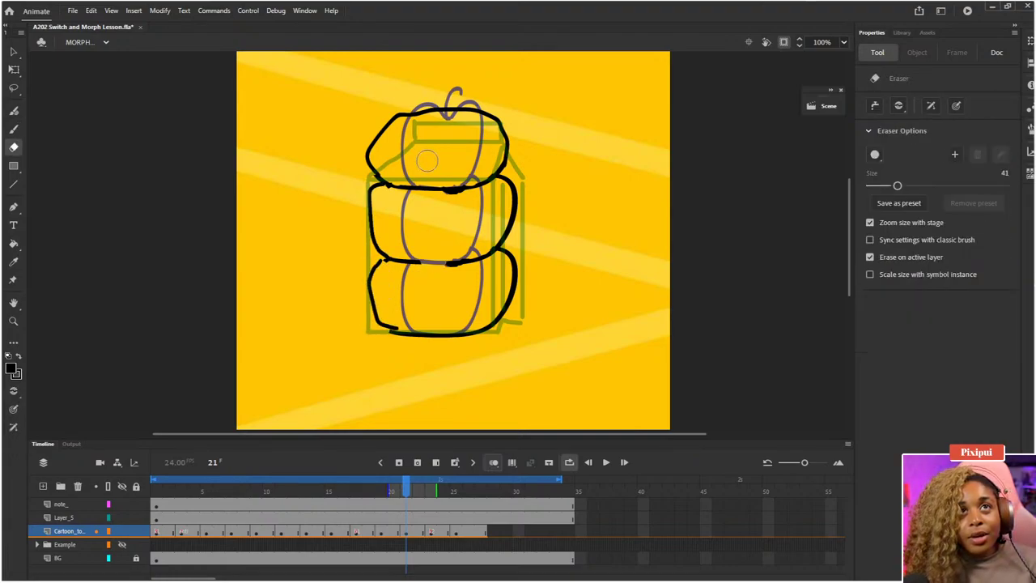
left_click_drag(502, 190, 501, 237)
left_click_drag(511, 252, 511, 299)
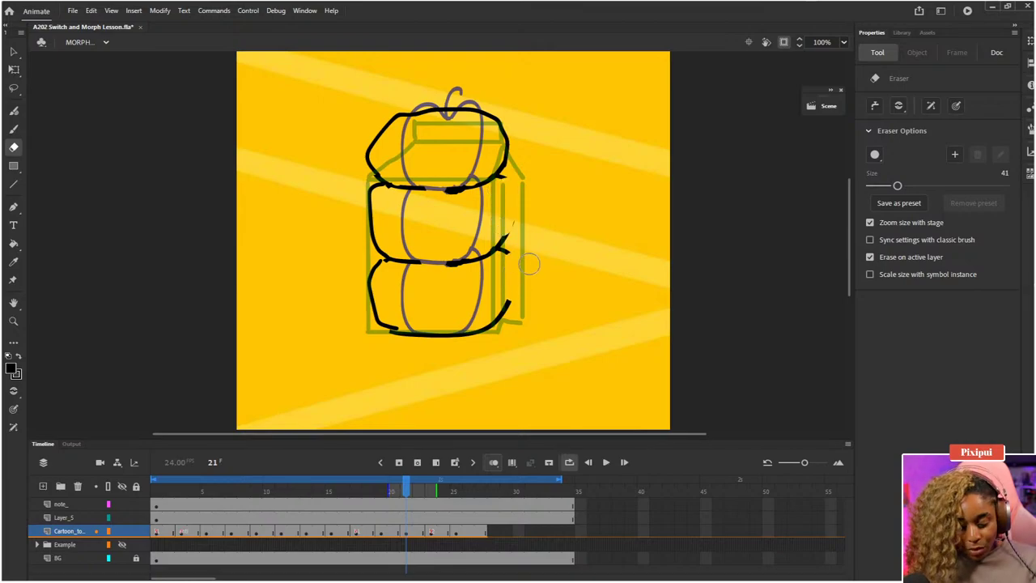
key("b")
mouse_move(502, 171)
left_mouse_down()
mouse_move(513, 220)
mouse_move(498, 247)
mouse_move(507, 303)
left_mouse_up()
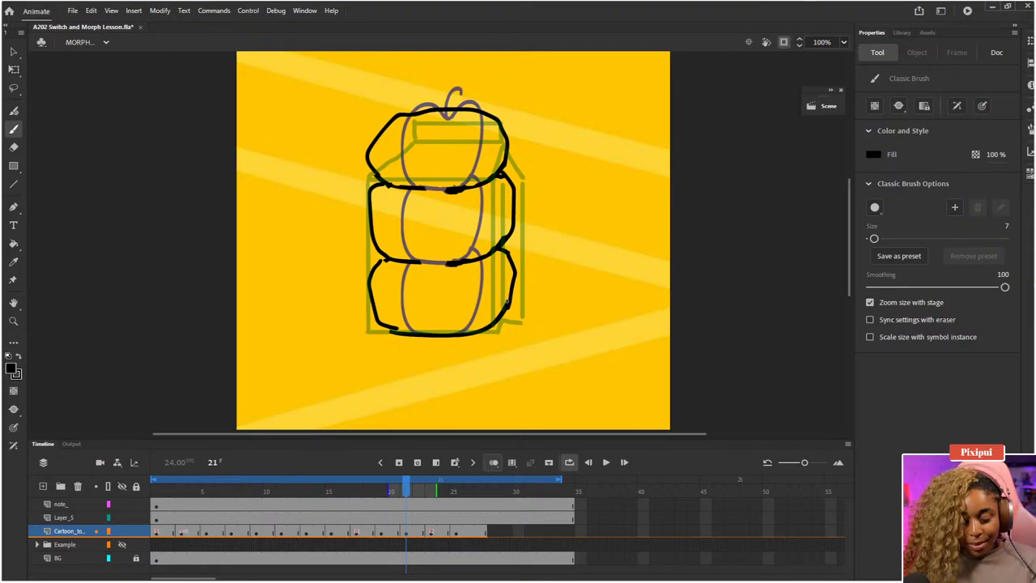
key(".")
key(".")
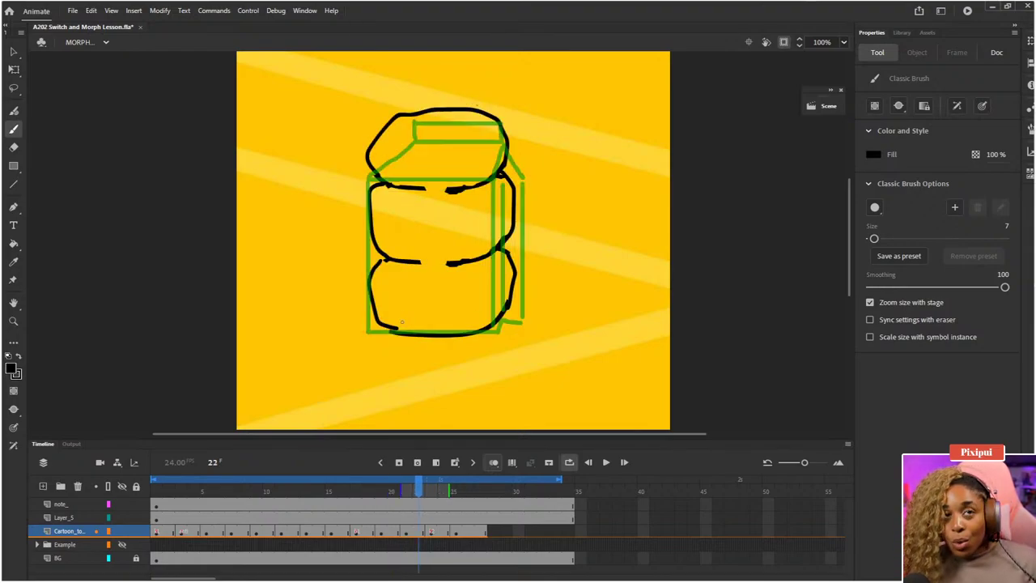
- Move the frame-22 keyframe to frame 23, erase the rounded top, and brush the lid's left side
left_click(422, 532)
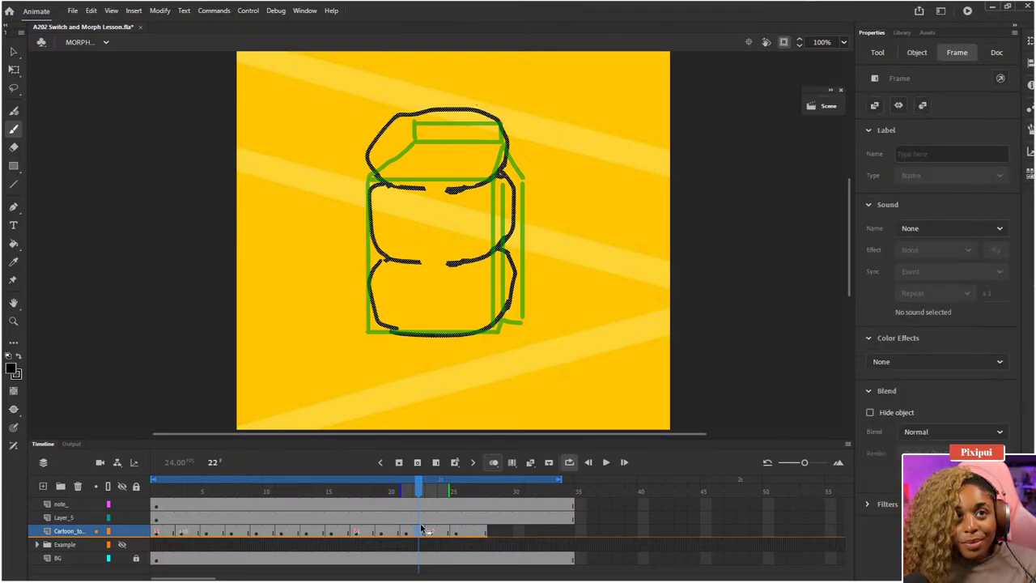
left_click_drag(425, 534, 431, 532)
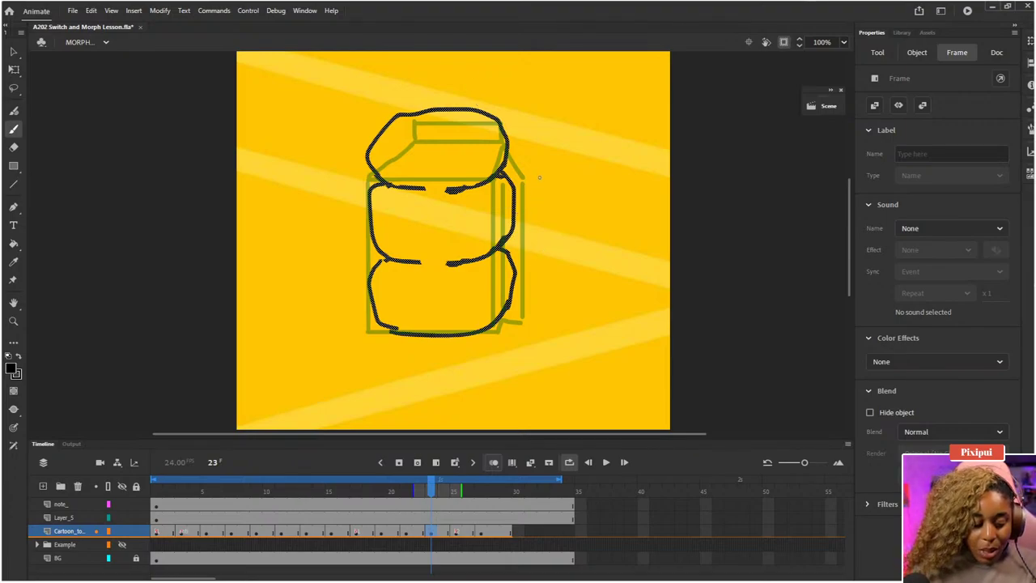
key("e")
mouse_move(416, 105)
left_mouse_down()
mouse_move(500, 117)
mouse_move(499, 134)
mouse_move(398, 166)
mouse_move(396, 190)
mouse_move(467, 196)
mouse_move(511, 129)
mouse_move(477, 126)
mouse_move(453, 162)
left_mouse_up()
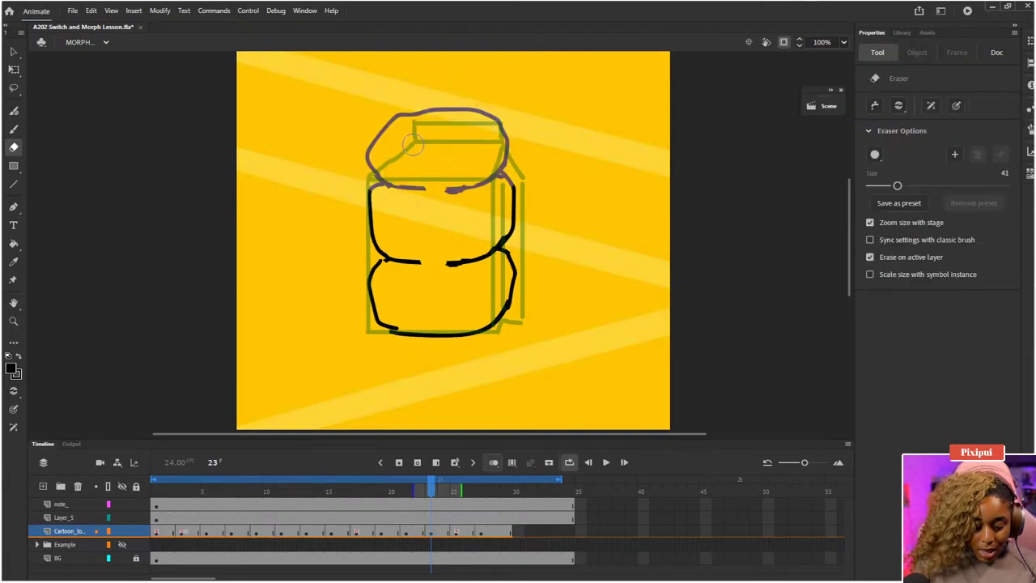
key("b")
left_click_drag(404, 126, 371, 192)
mouse_move(403, 126)
left_mouse_down()
mouse_move(462, 125)
mouse_move(405, 127)
mouse_move(498, 123)
mouse_move(522, 167)
left_mouse_up()
key("ctrl+z")
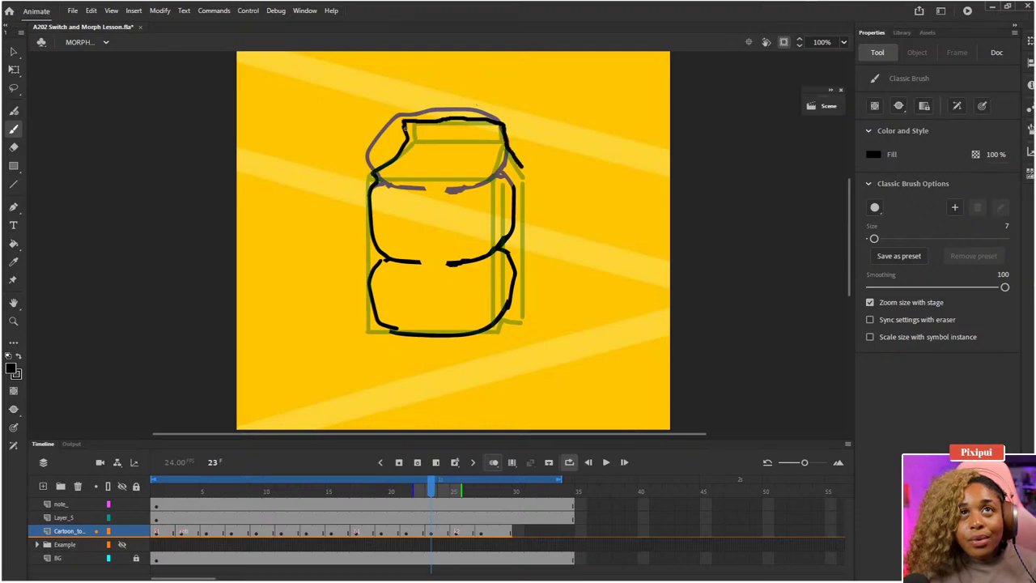
key("ctrl+z")
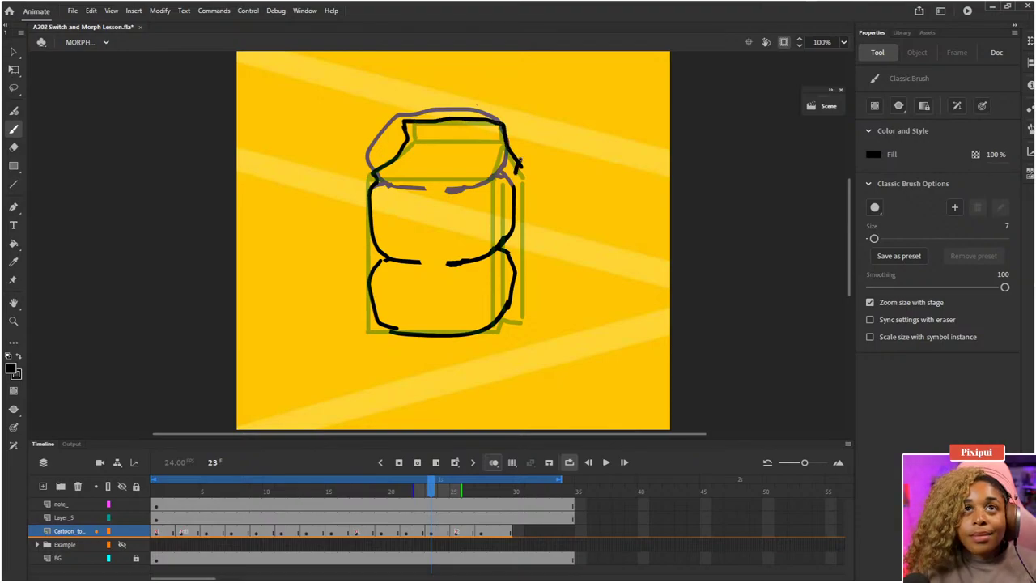
- Replace the middle lines with straight carton sides and short upper creases, then return to frame 1
key("e")
mouse_move(508, 176)
left_mouse_down()
mouse_move(473, 260)
mouse_move(383, 243)
mouse_move(374, 195)
mouse_move(384, 335)
mouse_move(449, 234)
mouse_move(530, 243)
mouse_move(412, 312)
left_mouse_up()
key("b")
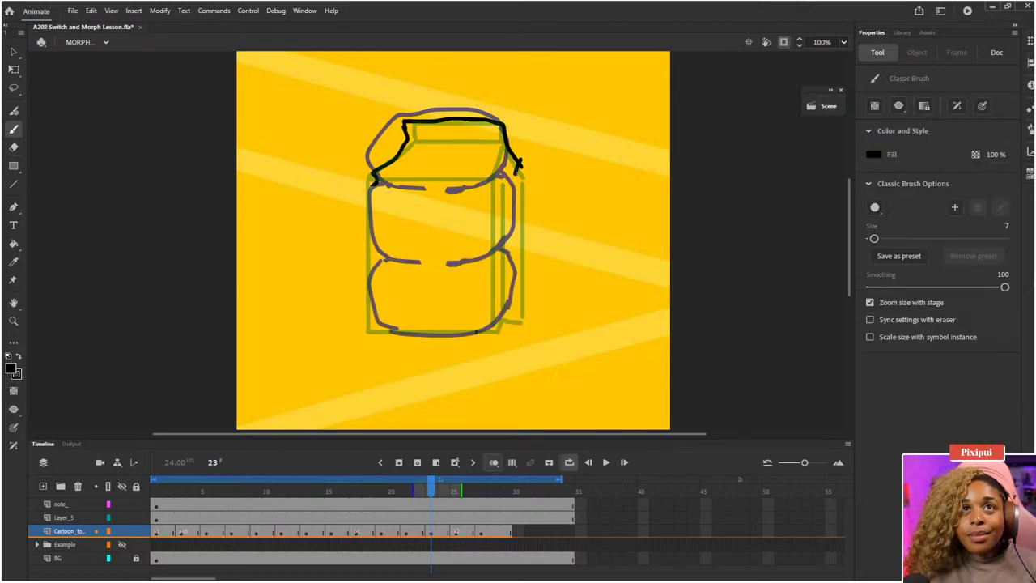
mouse_move(519, 187)
left_mouse_down()
mouse_move(520, 235)
mouse_move(508, 246)
mouse_move(518, 304)
mouse_move(505, 319)
mouse_move(403, 335)
left_mouse_up()
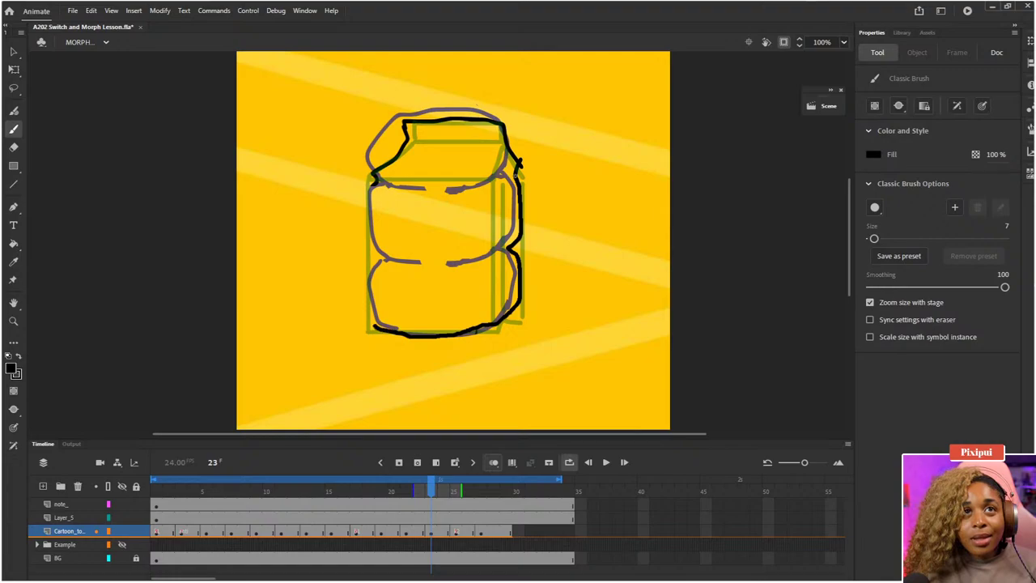
left_click_drag(370, 301, 369, 275)
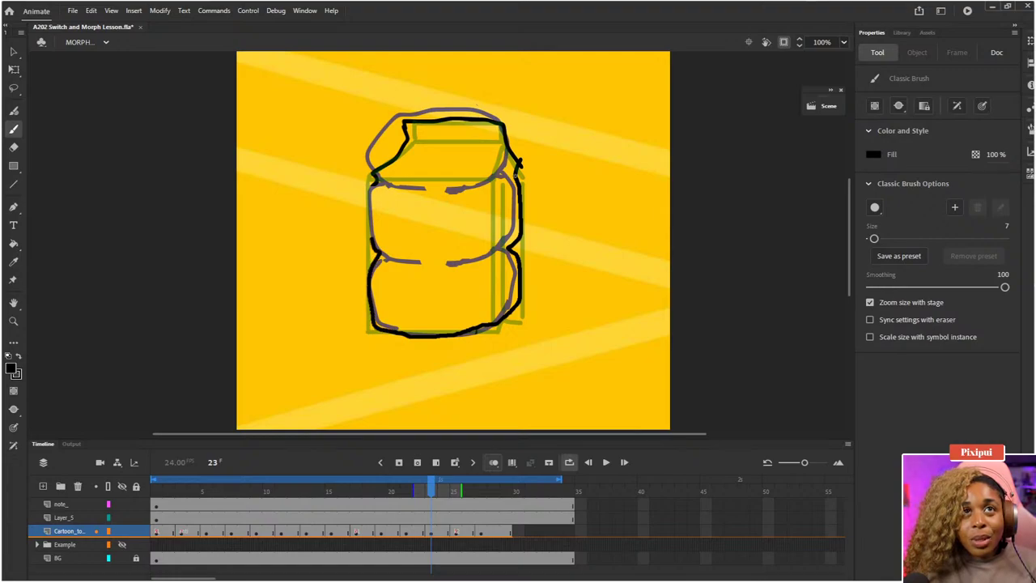
left_click_drag(369, 219, 371, 186)
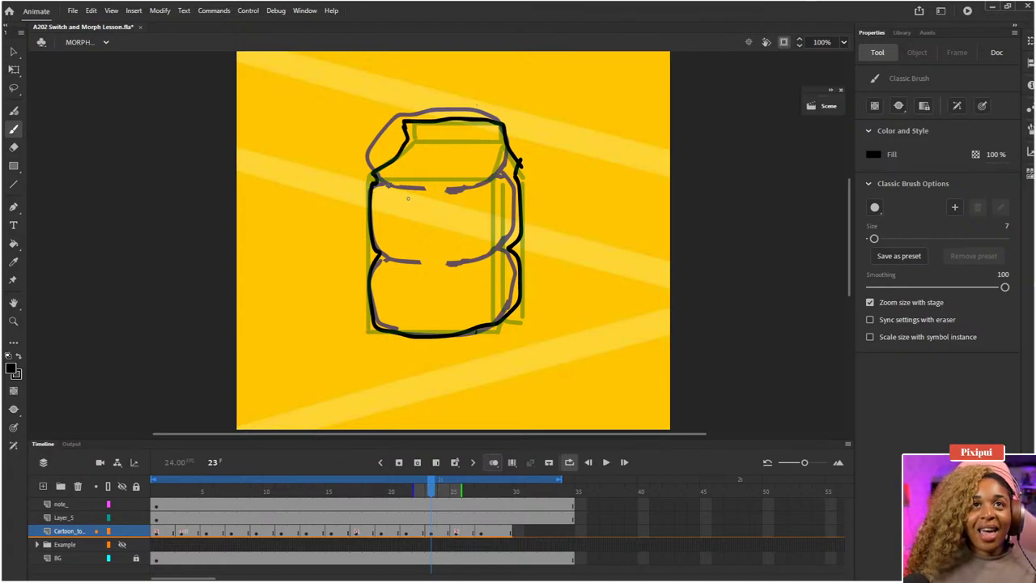
left_click_drag(377, 185, 398, 188)
left_click_drag(518, 169, 489, 183)
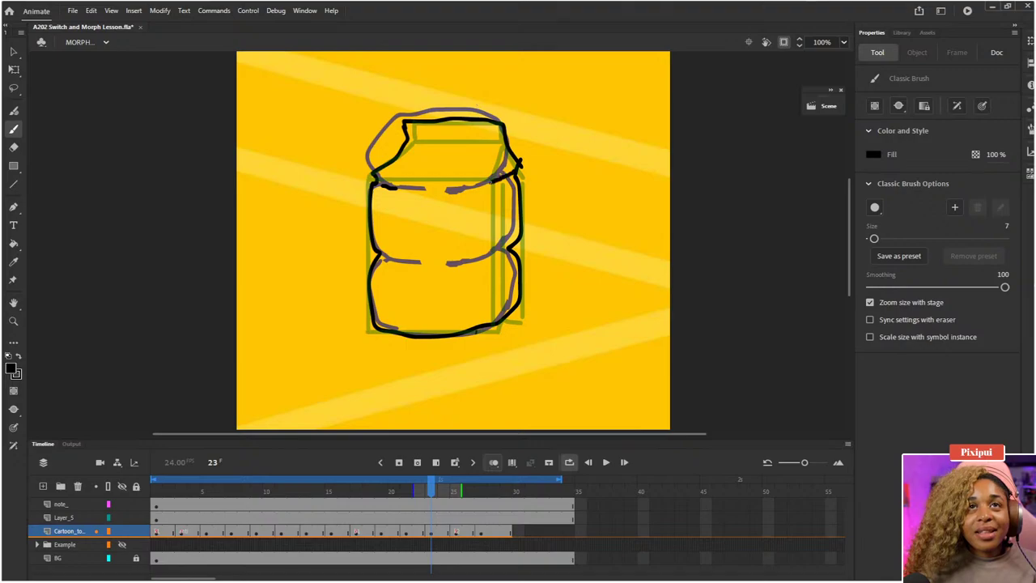
left_click_drag(518, 245, 481, 259)
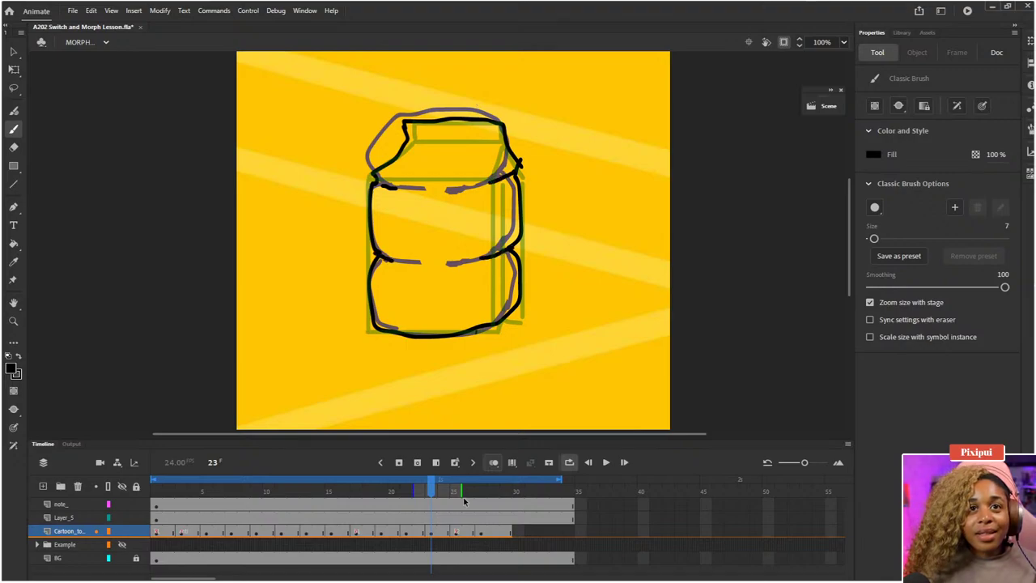
left_click_drag(430, 486, 136, 486)
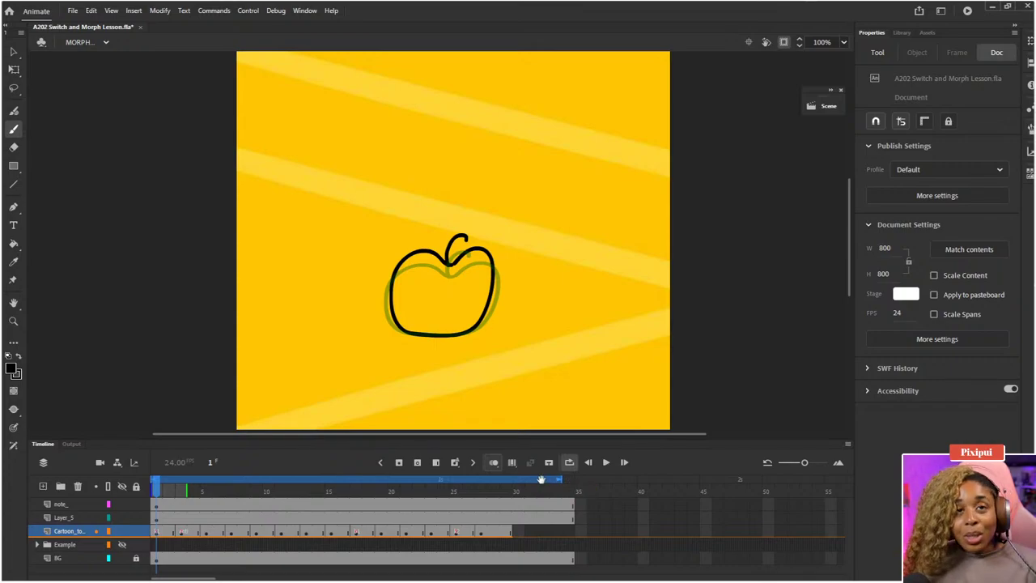
- Play, stop, and replay the timeline to preview the apple-to-milk-carton morph
key("Return")
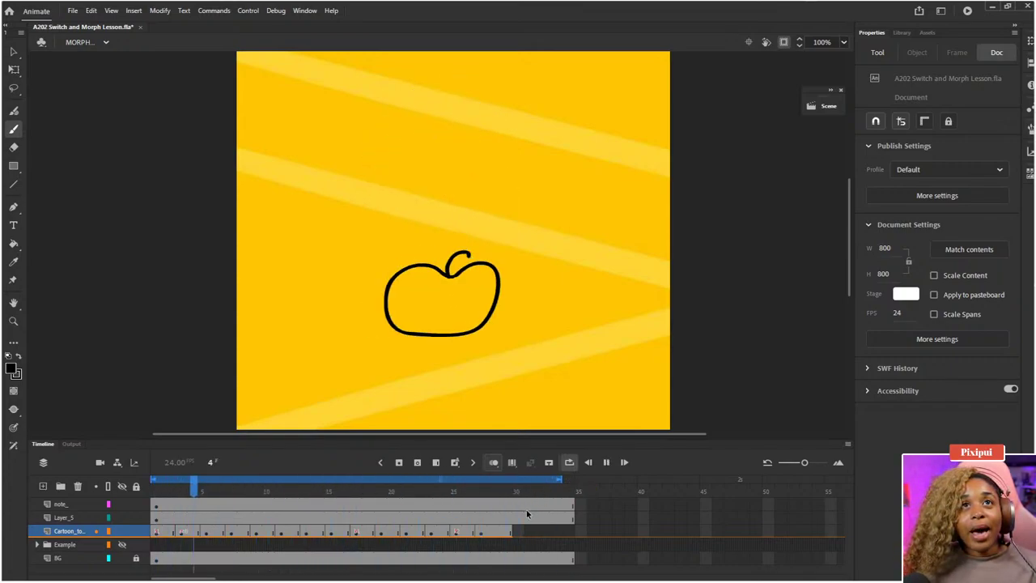
key("Return")
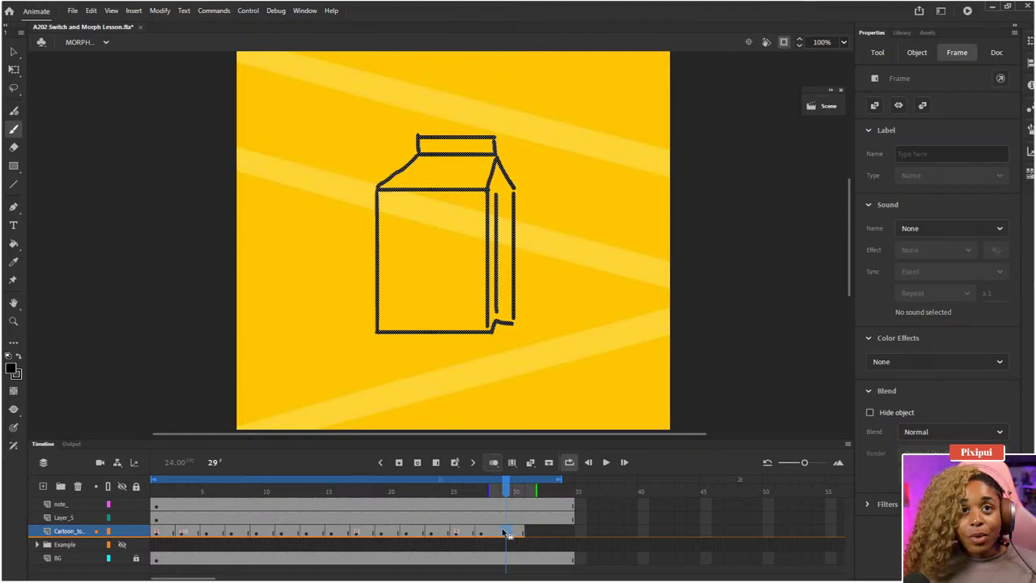
key("Return")
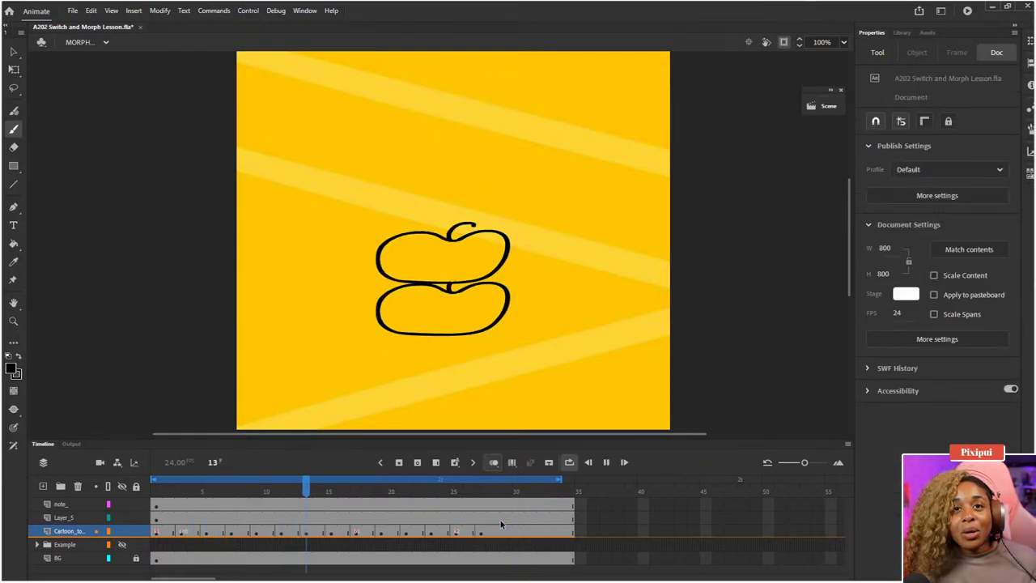